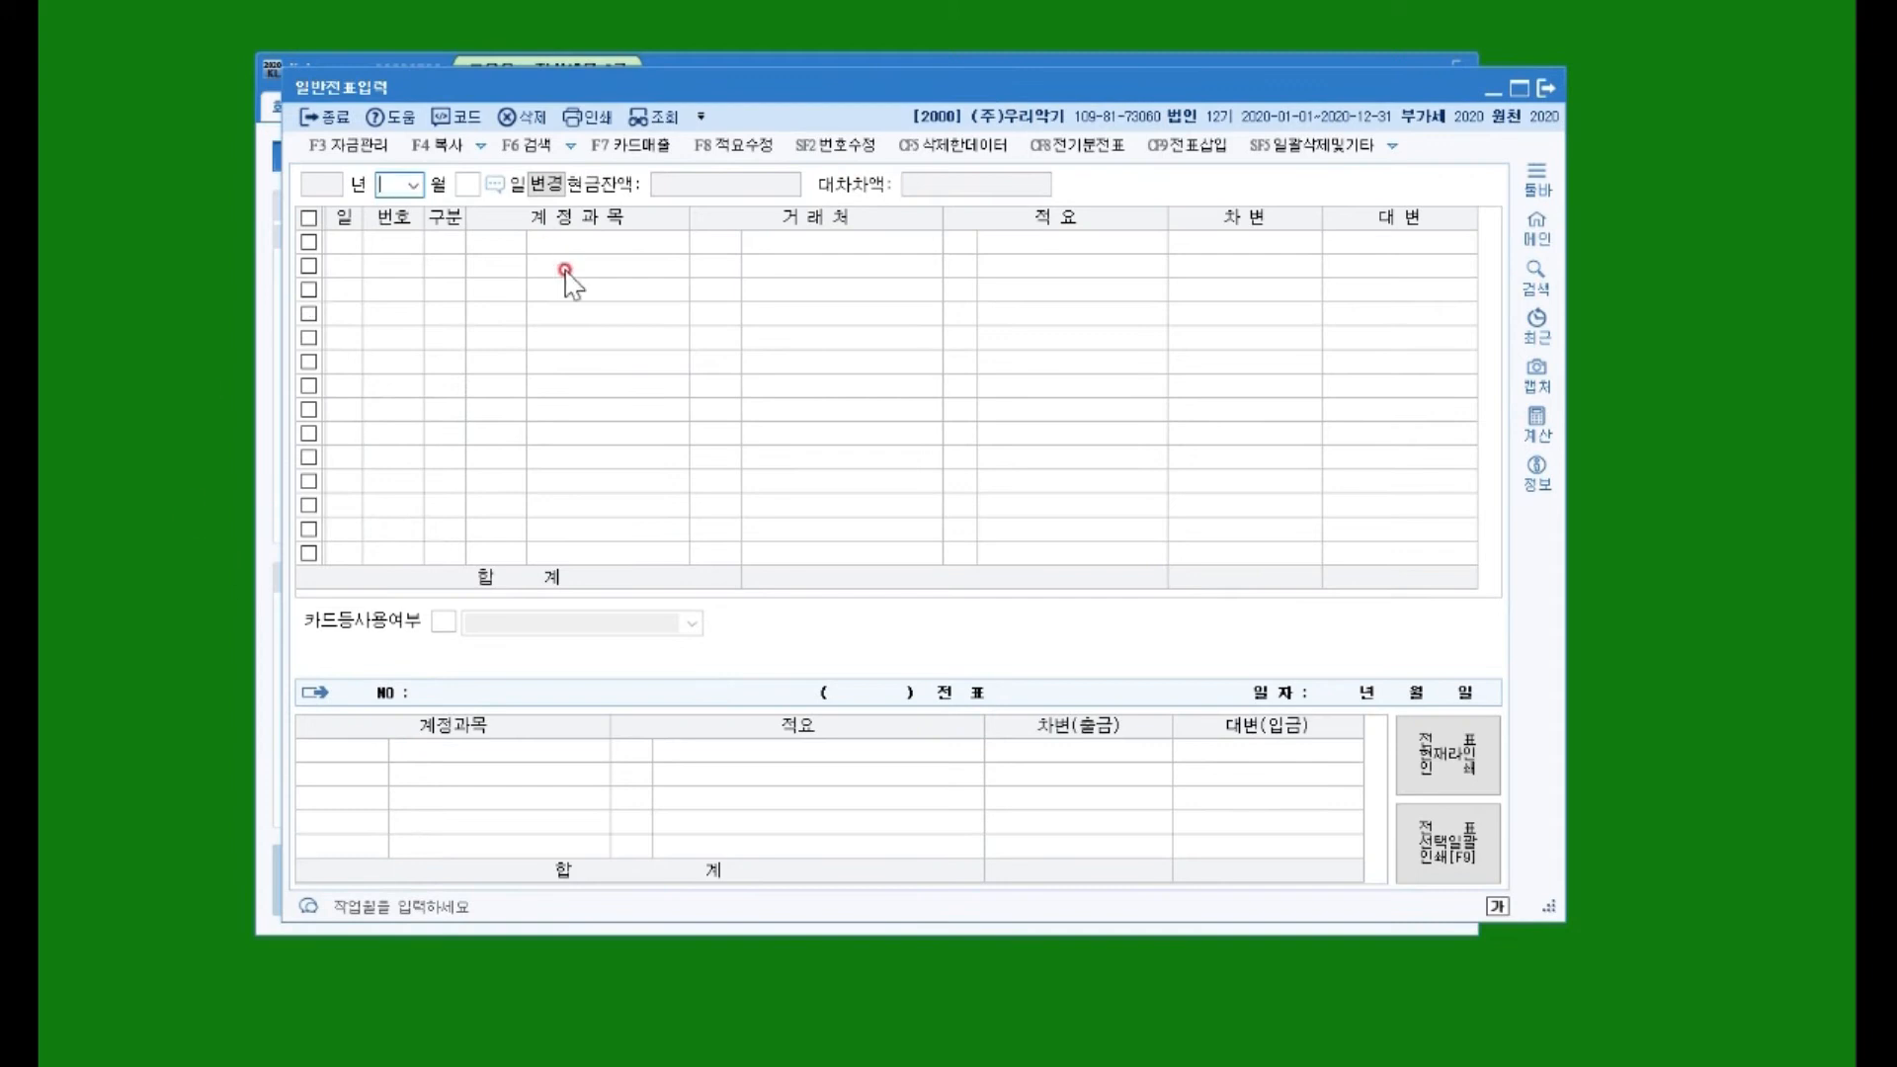
# Step: Set the general voucher entry date to December (12월) 31
pyautogui.write('12')
pyautogui.press('Return')
pyautogui.write('31')
pyautogui.press('Return')
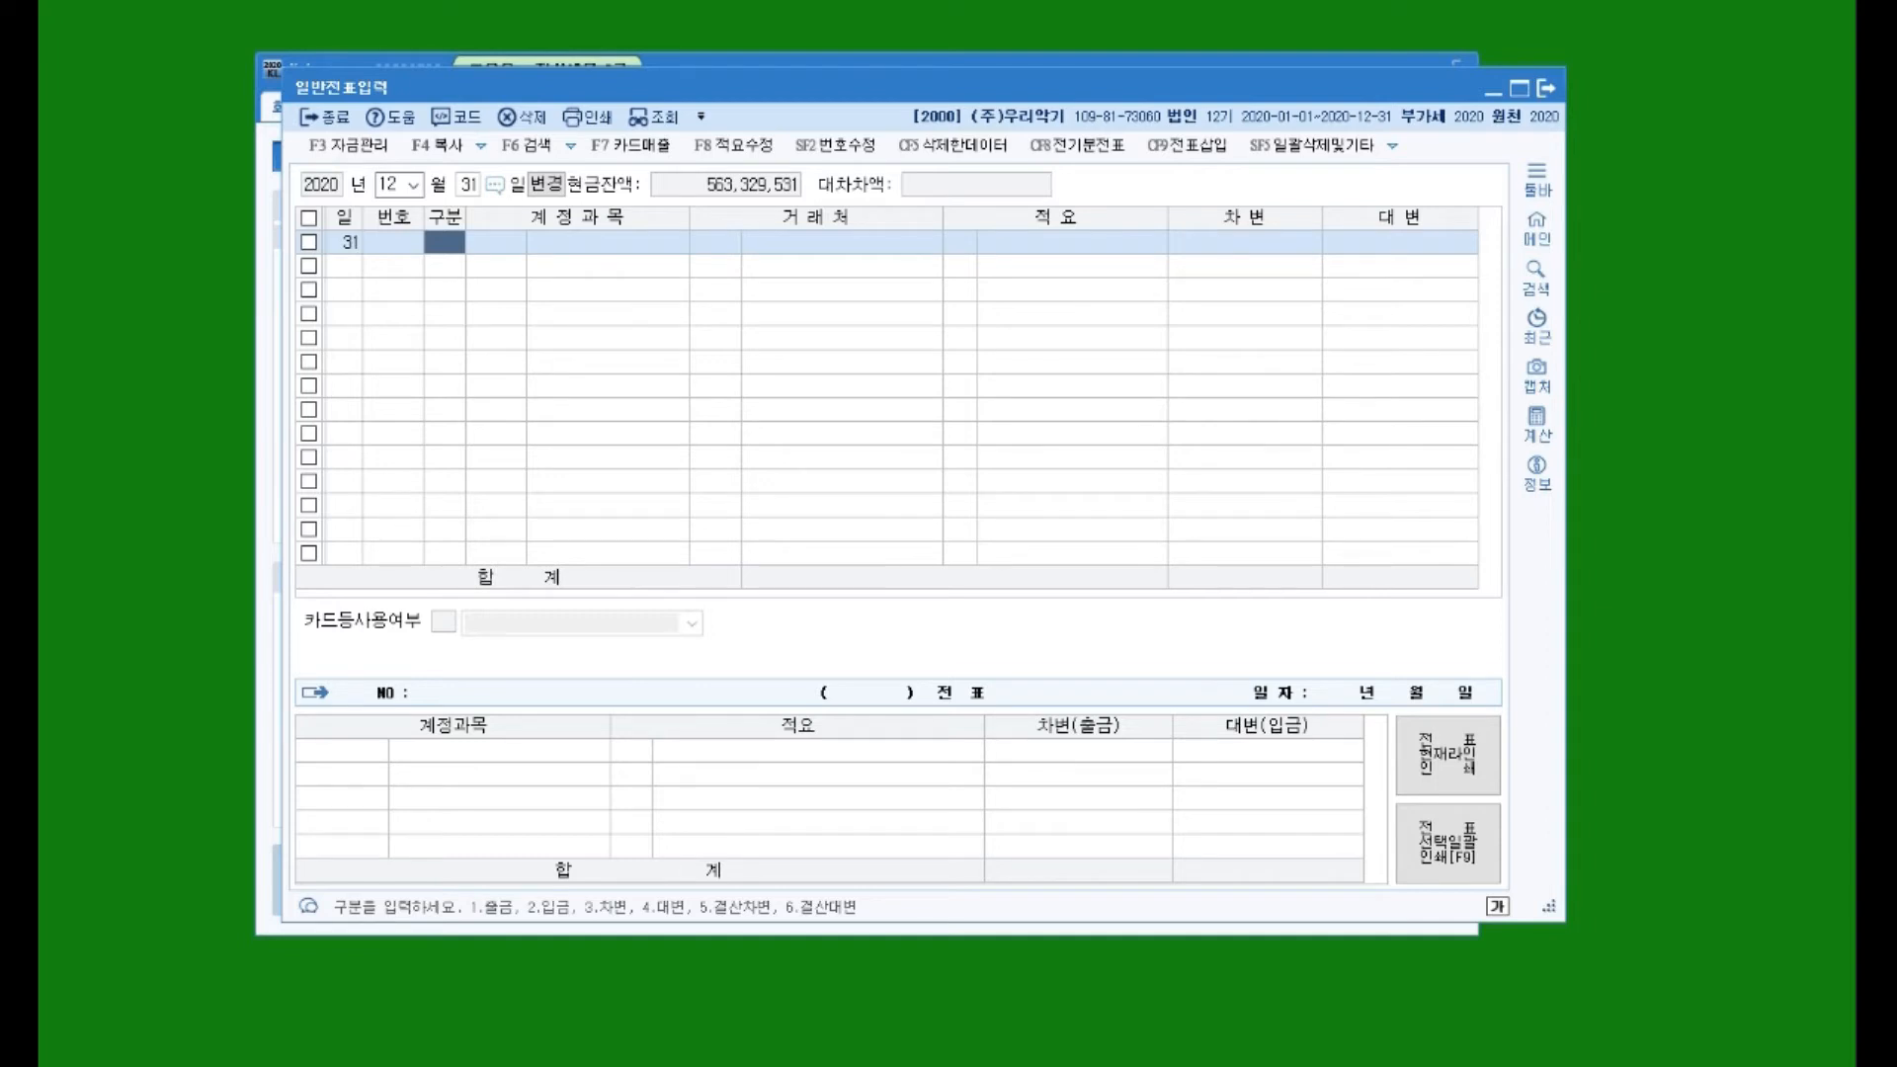
# Step: Enter a debit (차변) line for manufacturing-cost account 0526 도서인쇄비 with an amount of 150,000
pyautogui.click(449, 248)
pyautogui.write('3')
pyautogui.press('Return')
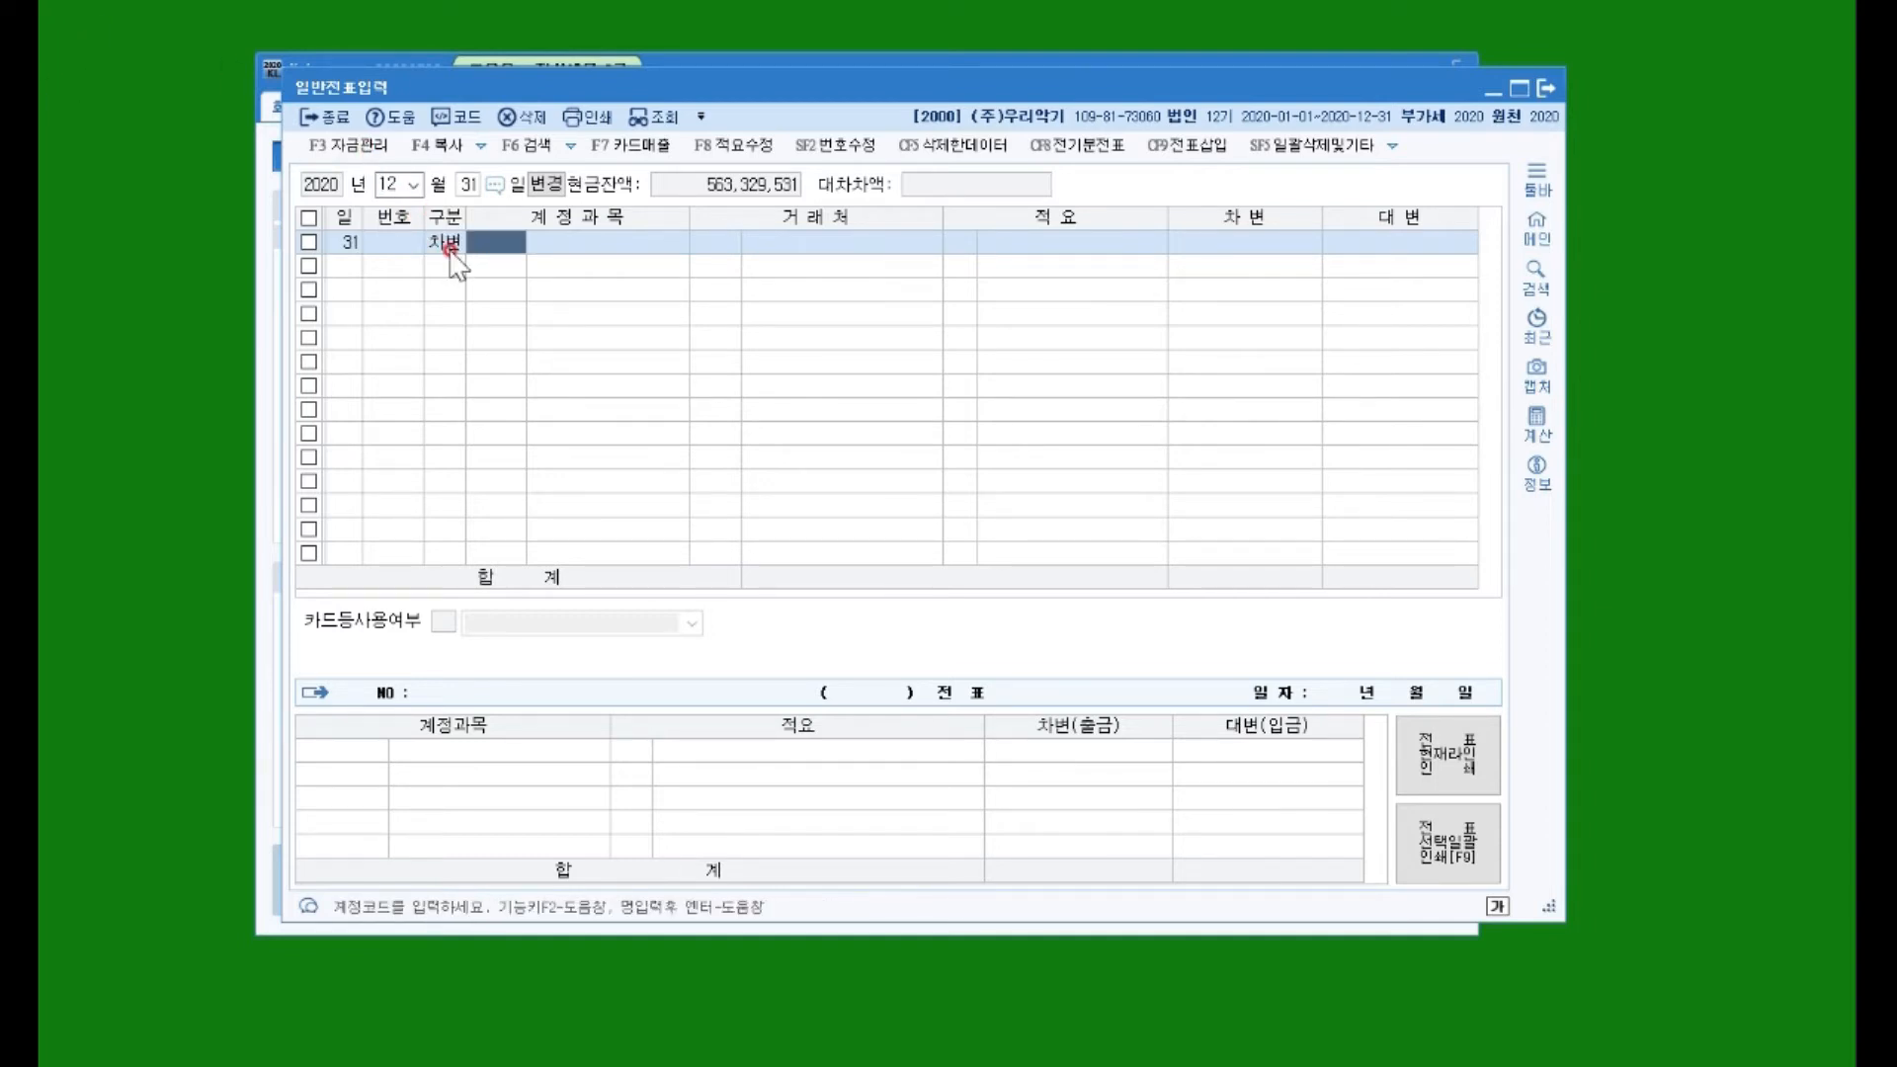
pyautogui.write('도서')
pyautogui.press('Return')
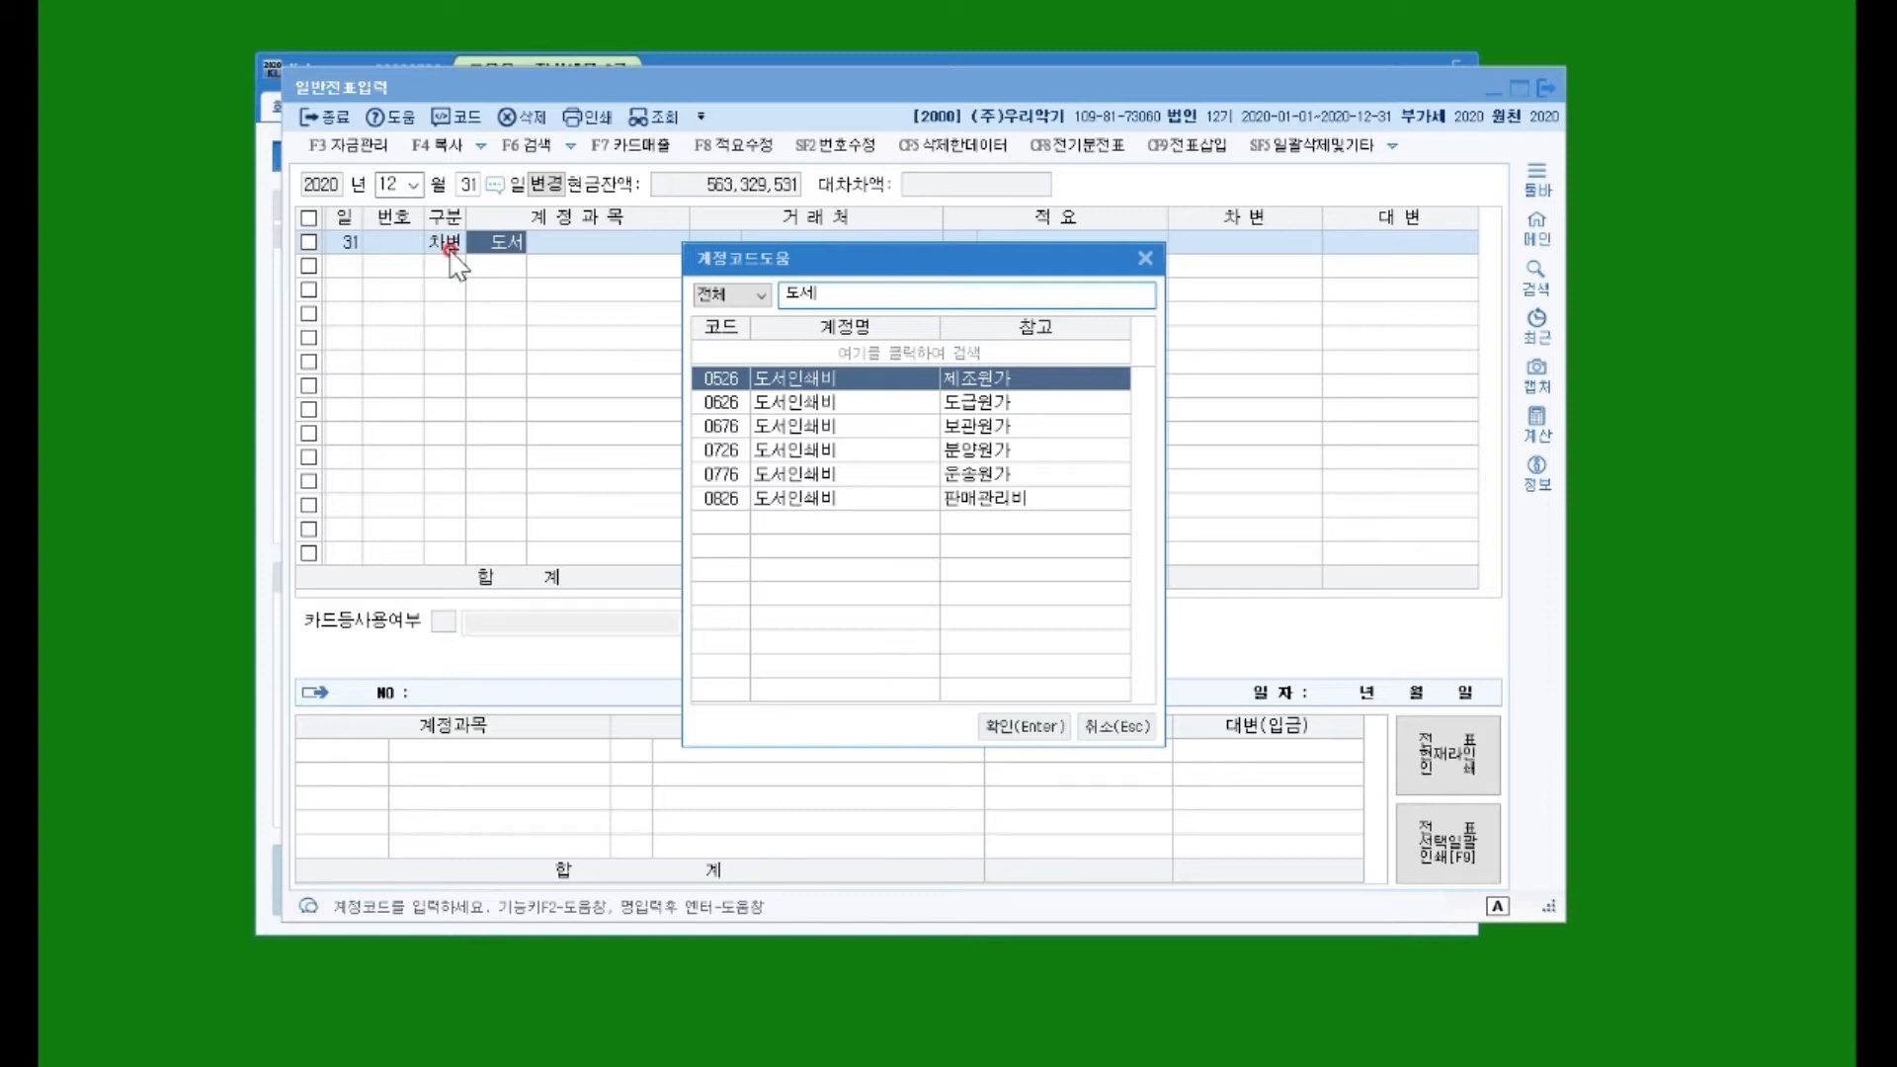
pyautogui.press('Return')
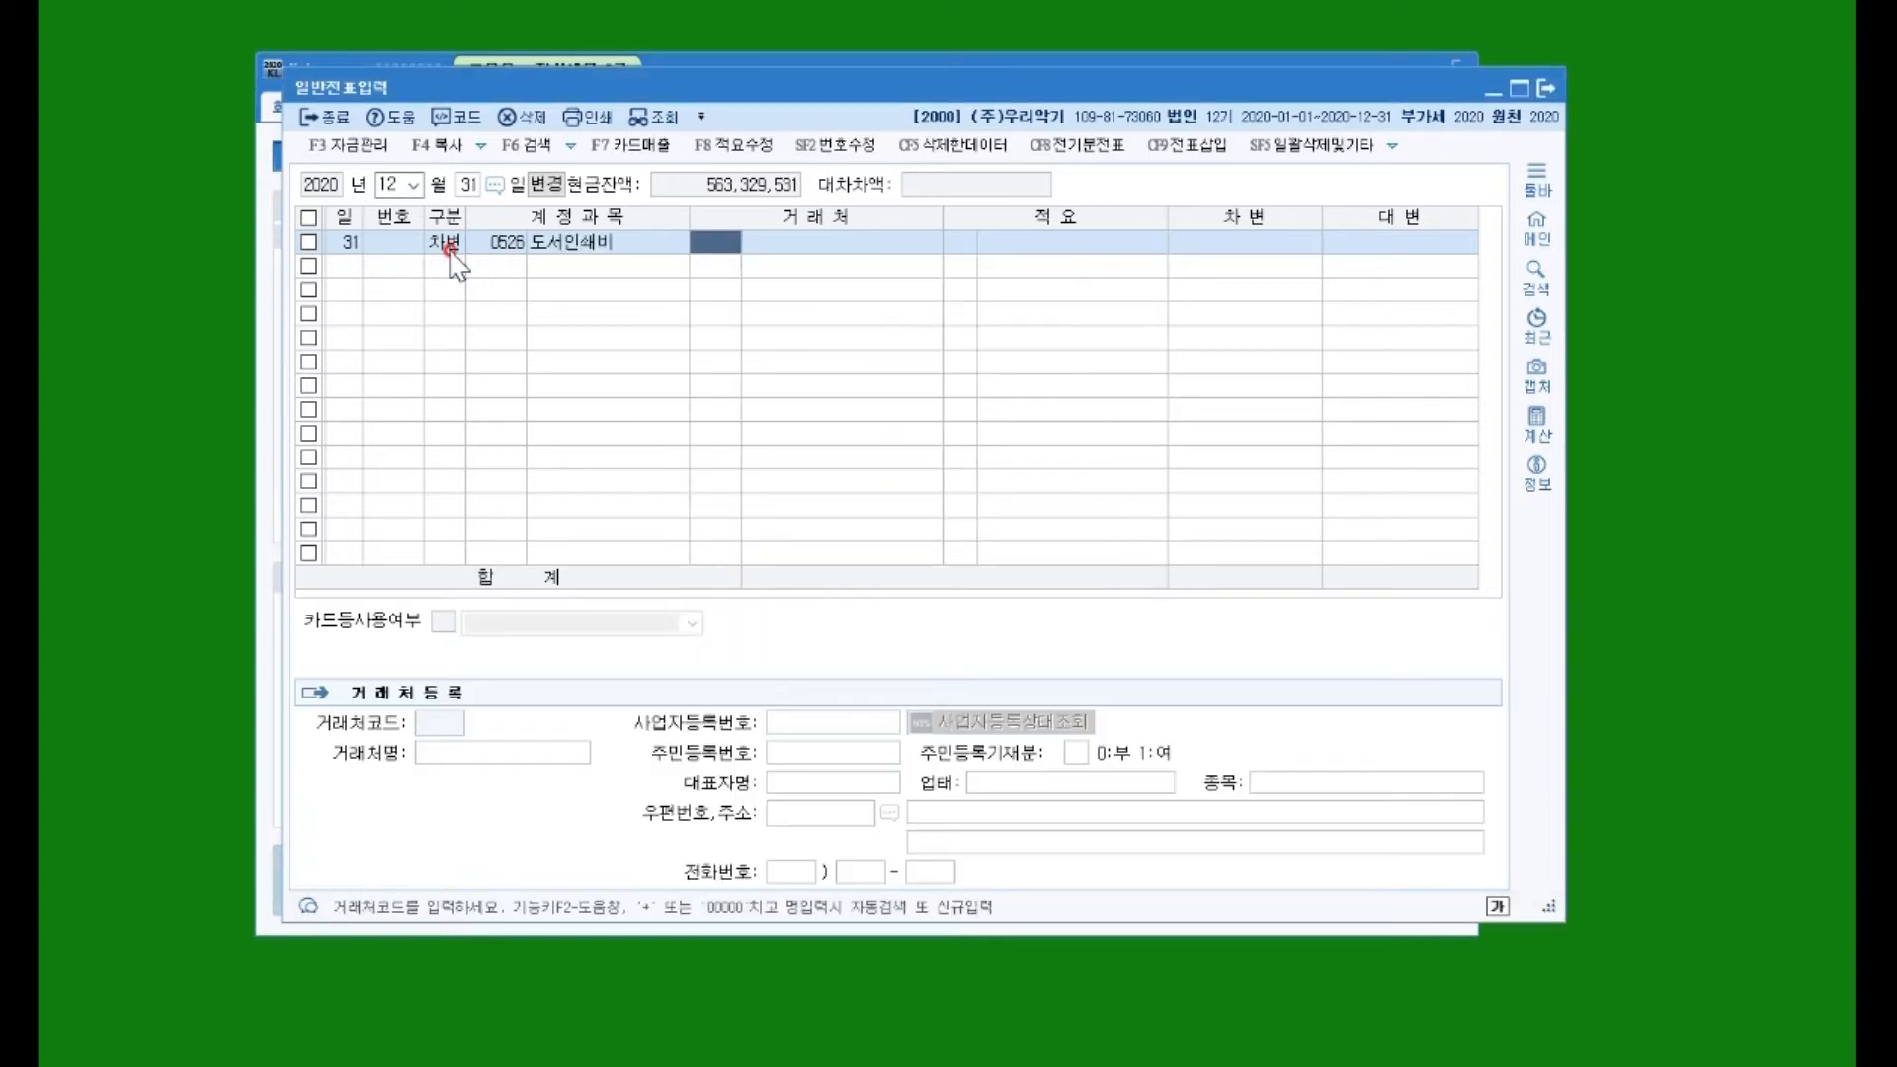
pyautogui.press('Return')
pyautogui.press('Return')
pyautogui.press('Return')
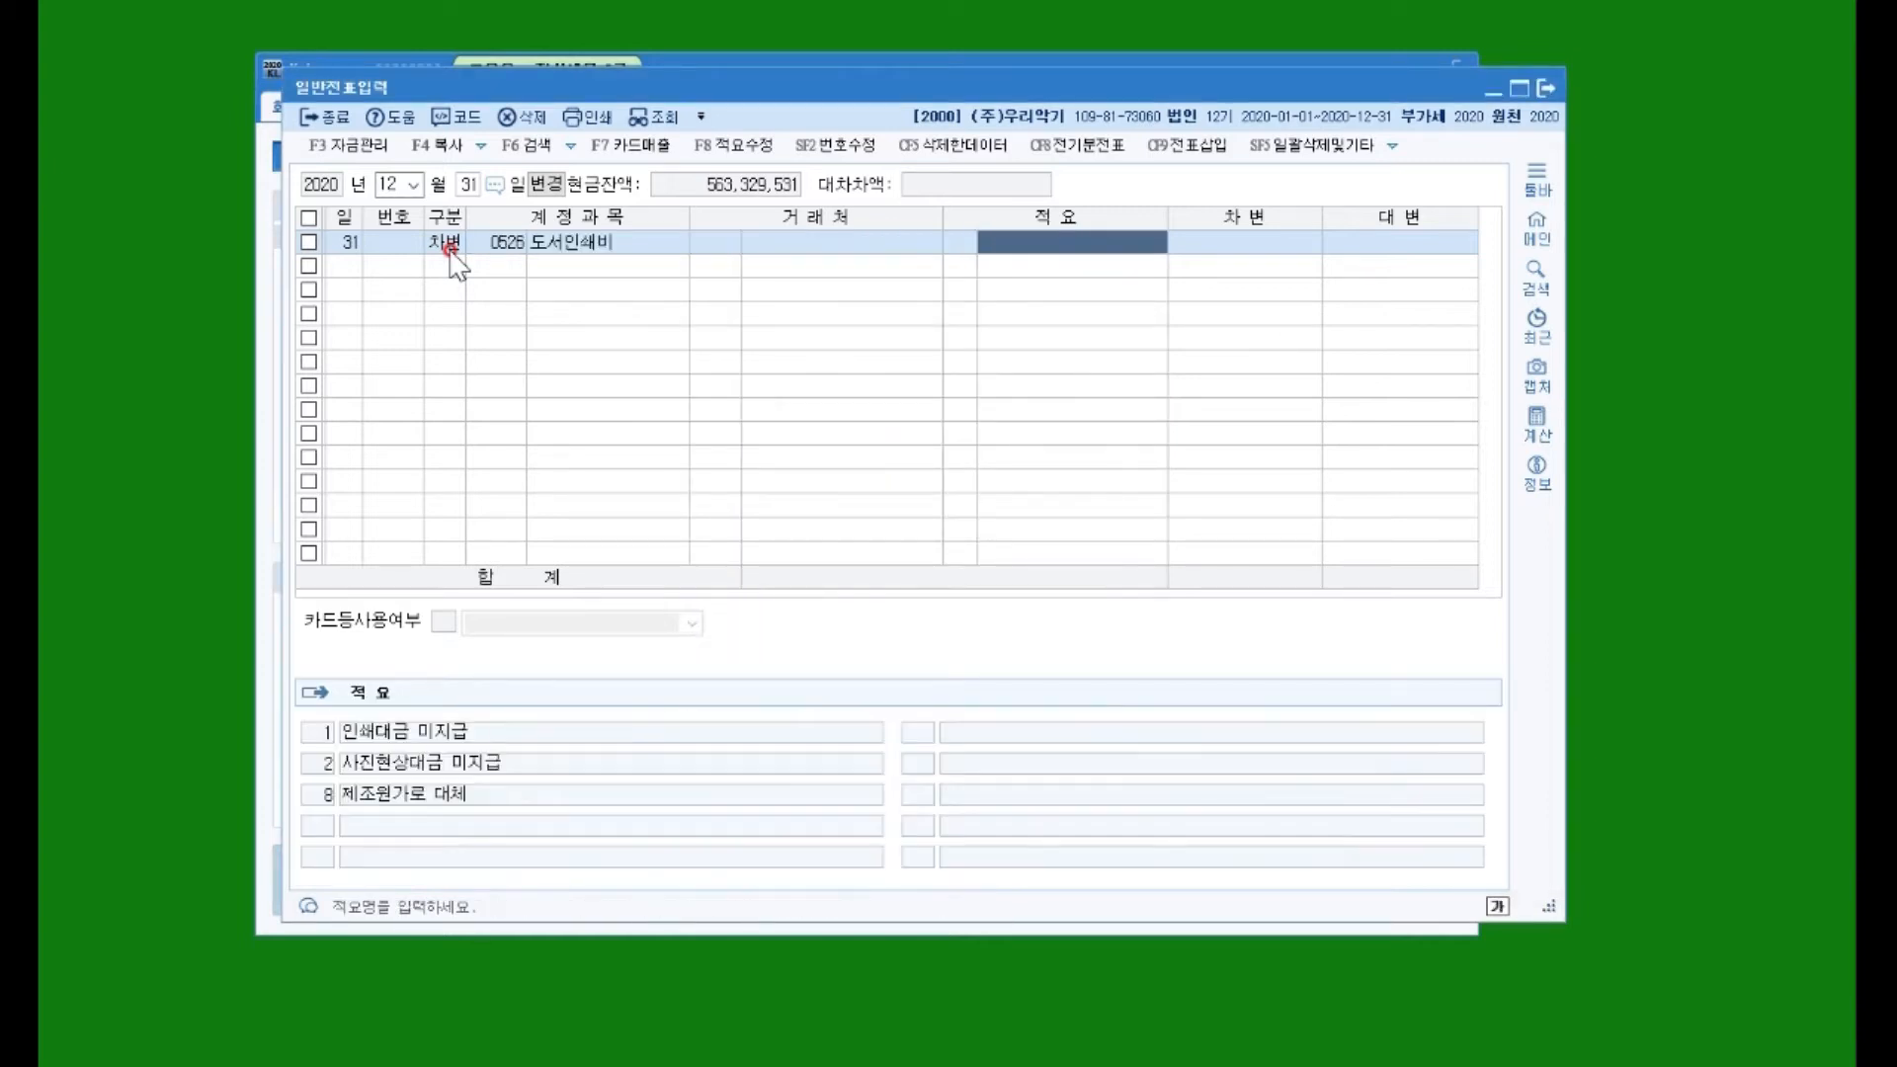
pyautogui.write('1500000')
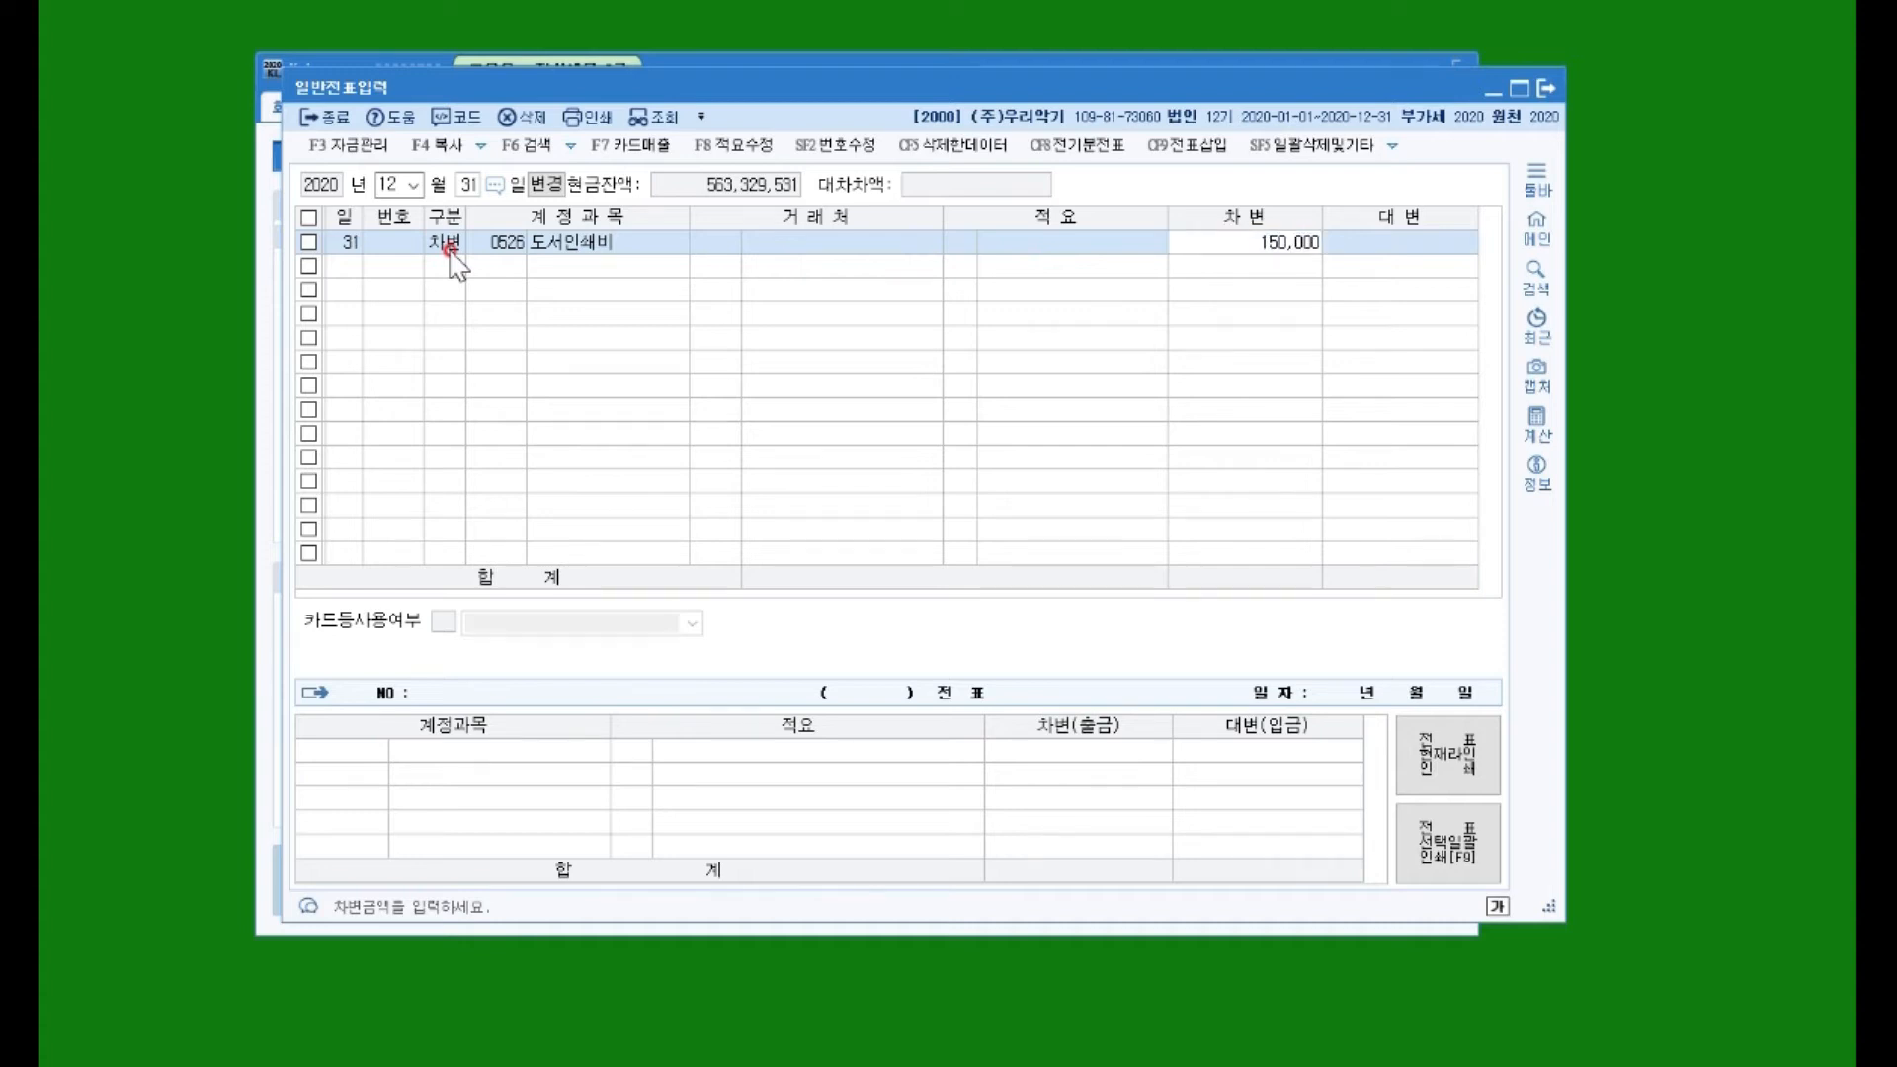
pyautogui.press('Return')
# Step: Balance the voucher with a credit (대변) line for account 0133 선급비용 of 150,000
pyautogui.write('선ㄱ')
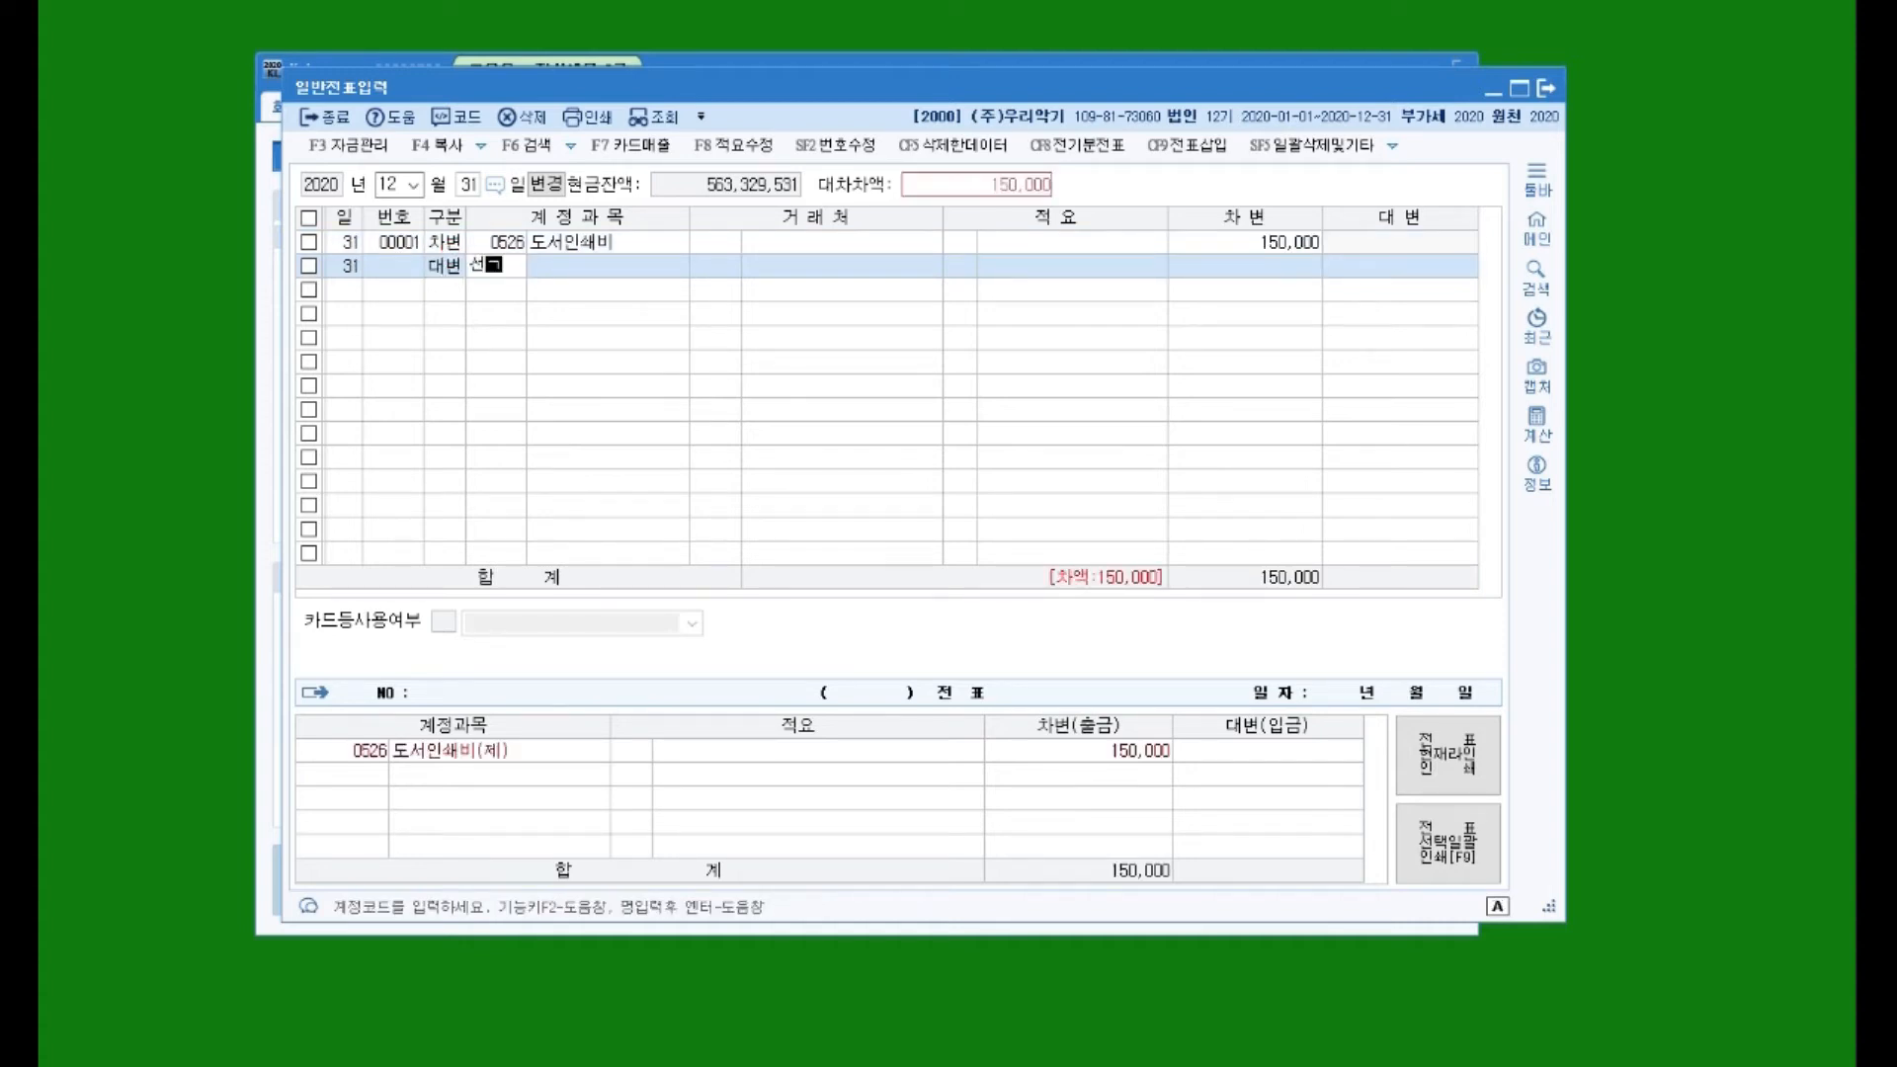
pyautogui.press('Return')
pyautogui.press('Down')
pyautogui.press('Down')
pyautogui.press('Return')
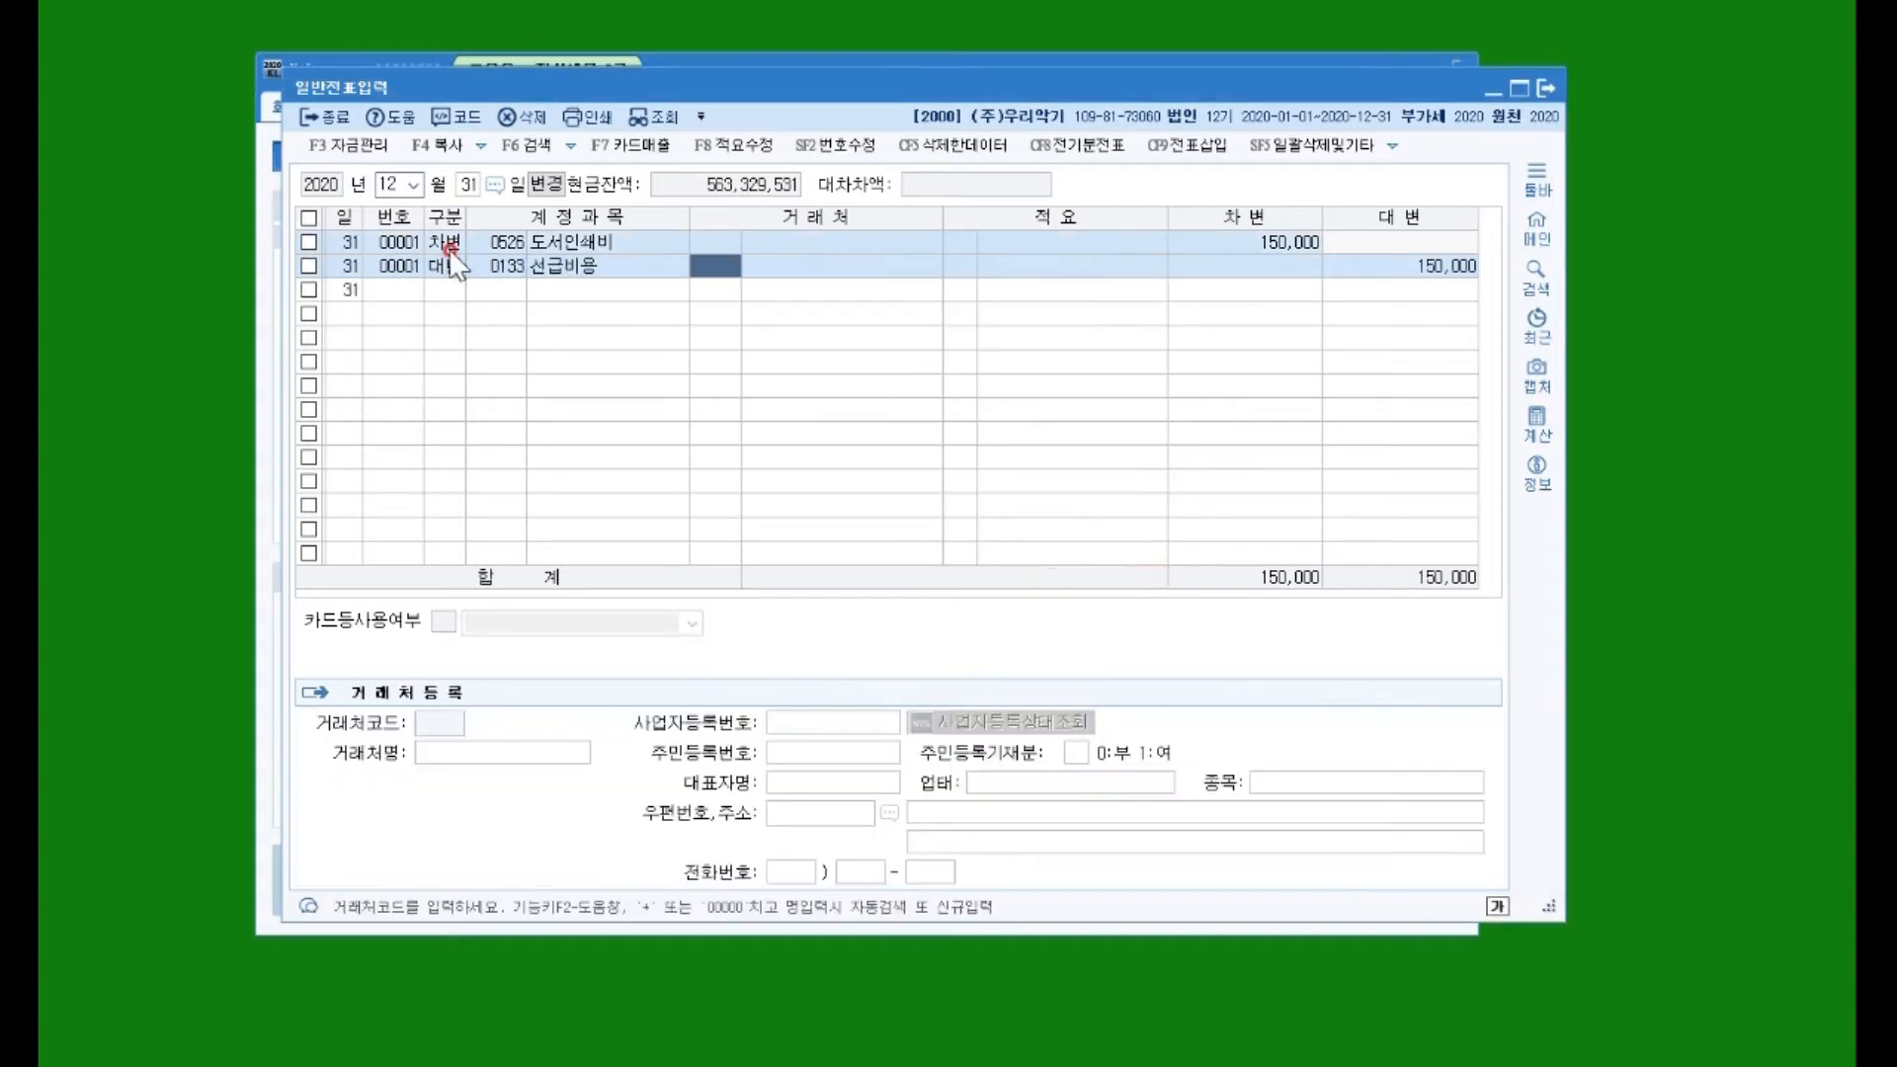
pyautogui.press('Return')
pyautogui.press('Return')
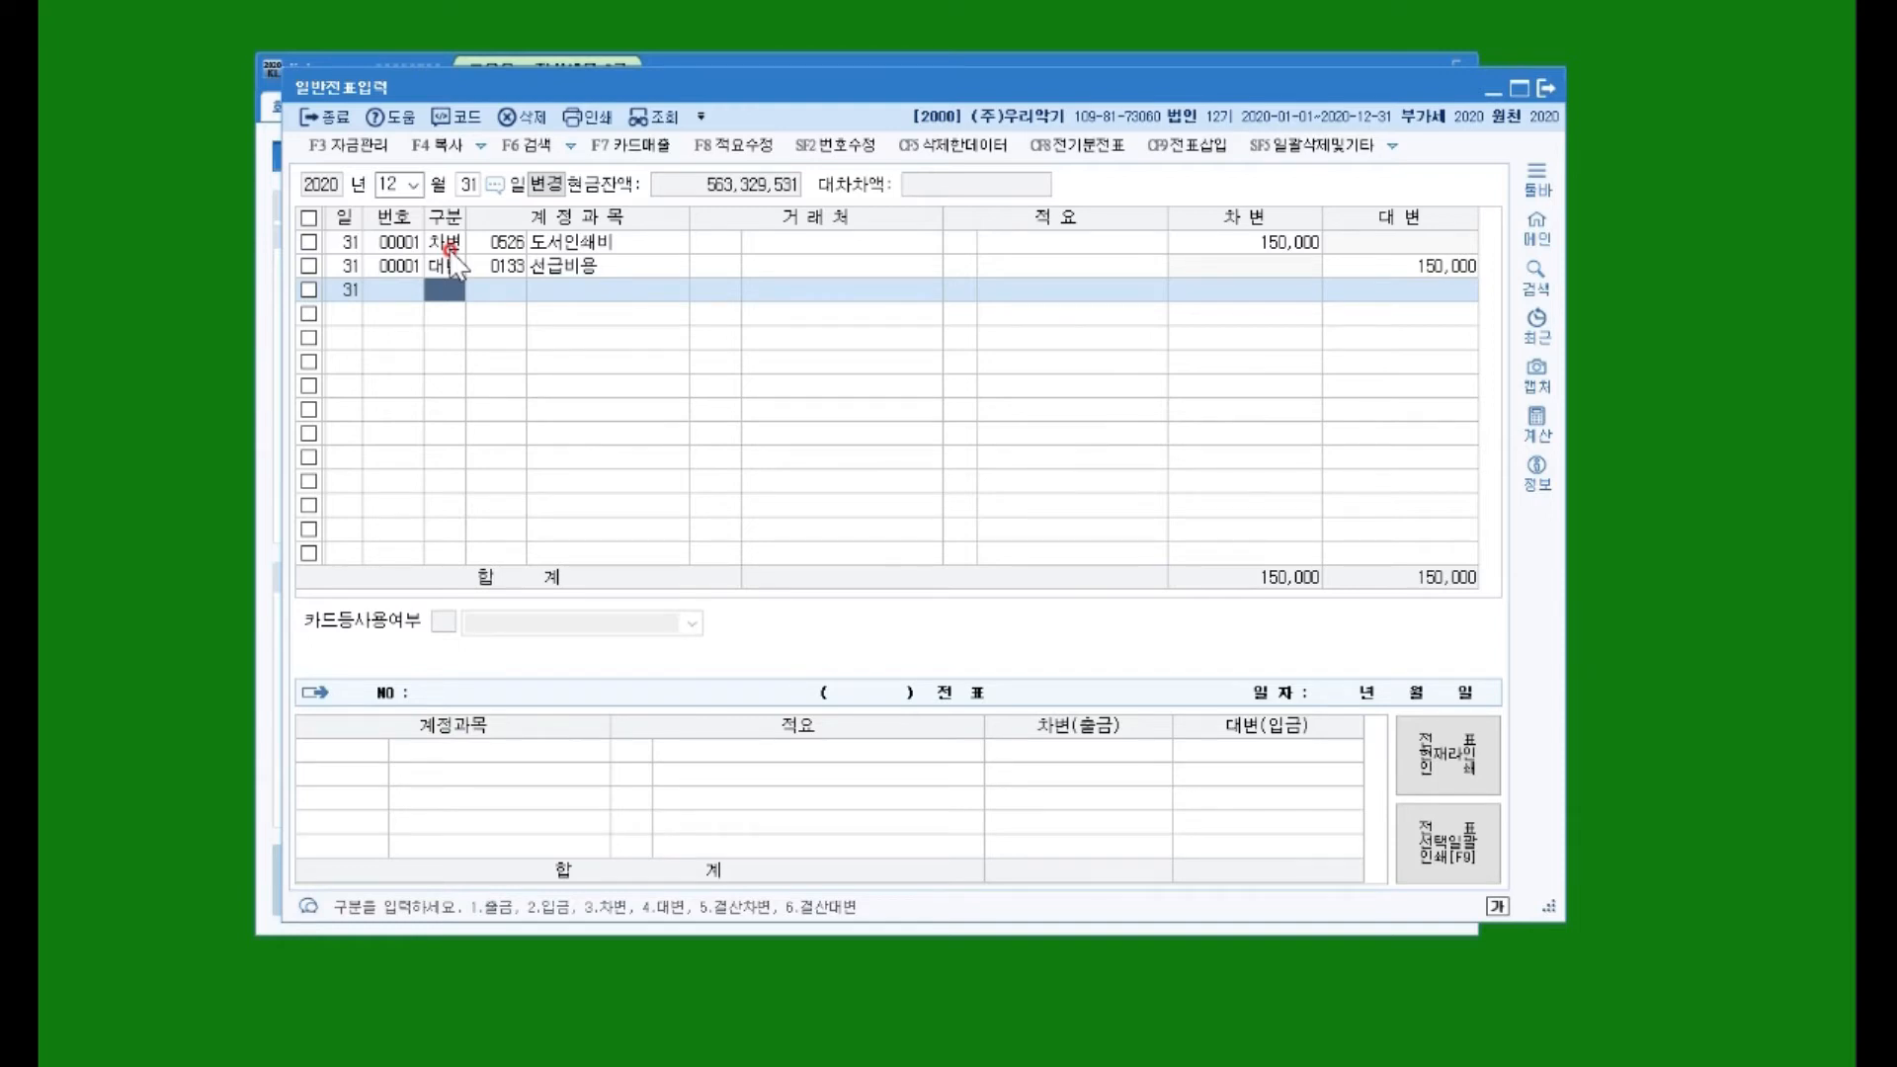
# Step: Start a second voucher with a debit line for account 0504 임금 of 3,000,000
pyautogui.write('3')
pyautogui.press('Return')
pyautogui.write('임금')
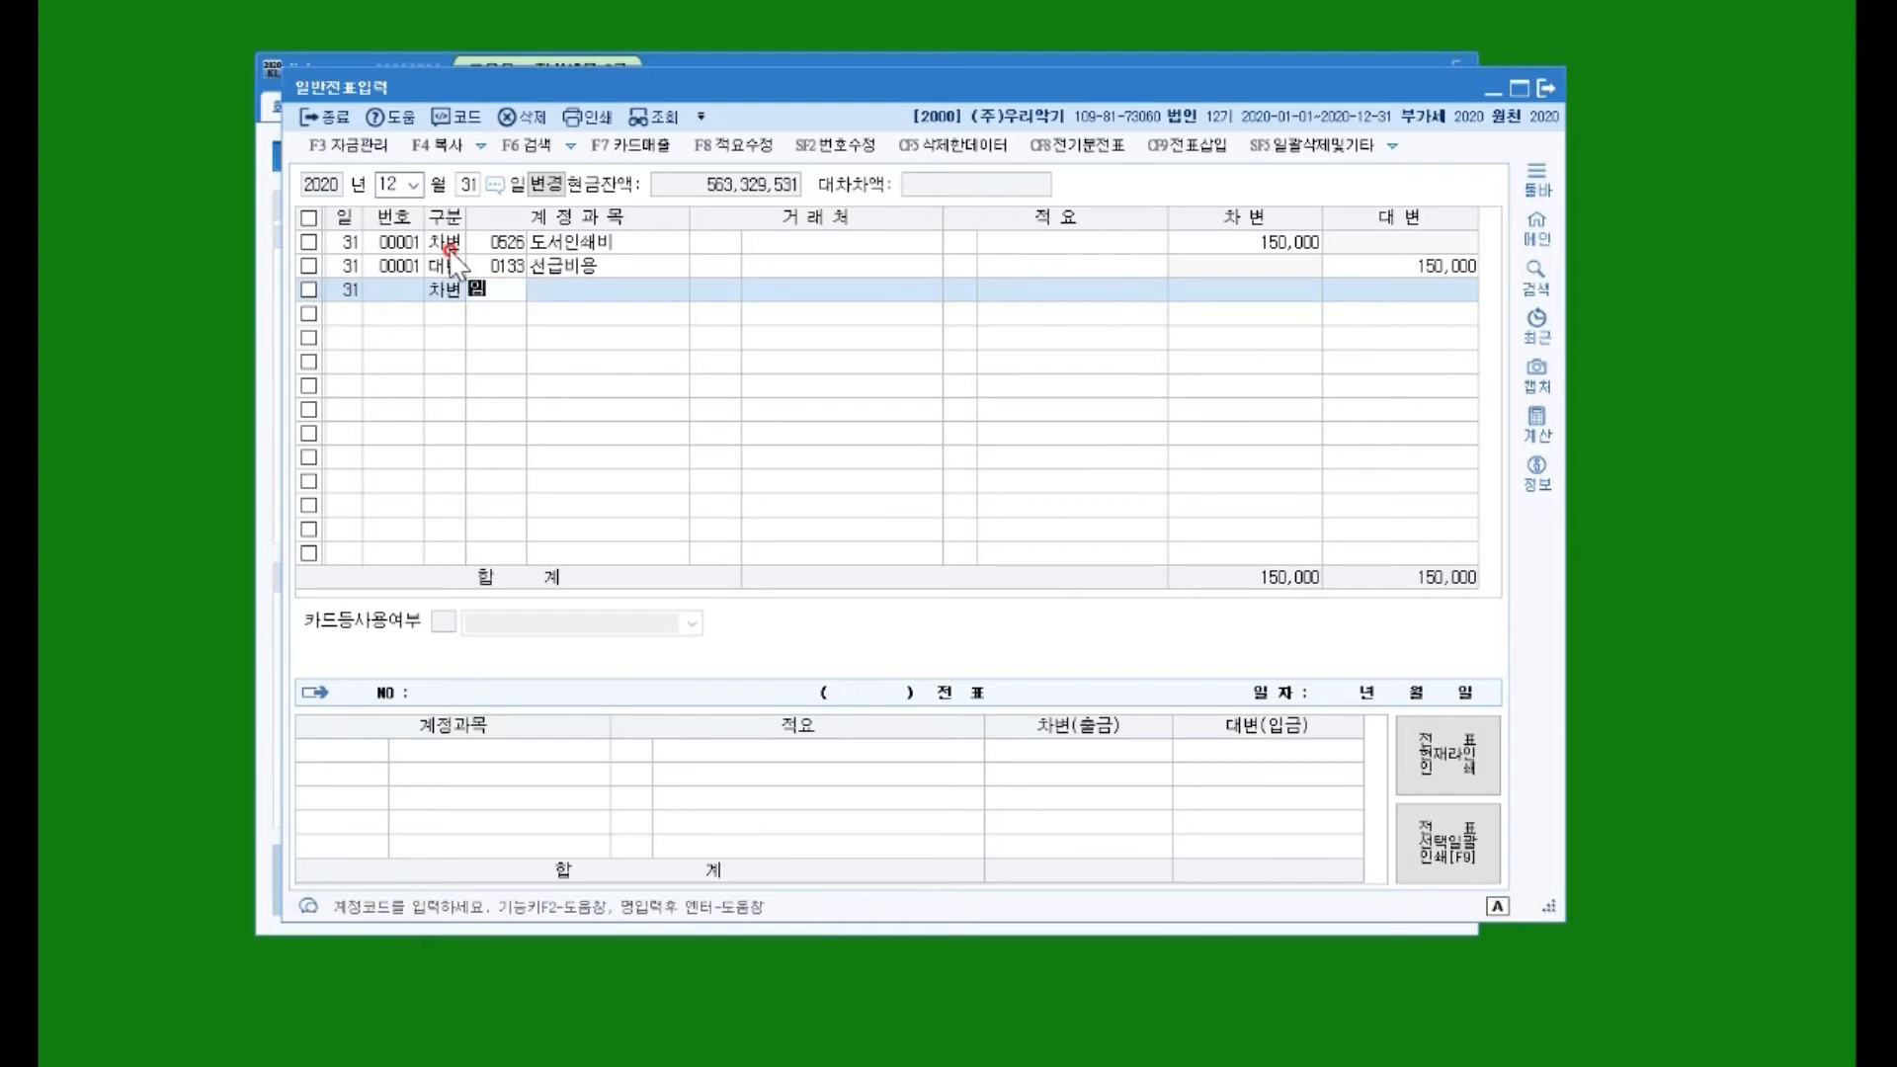
pyautogui.press('Return')
pyautogui.press('Return')
pyautogui.press('Return')
pyautogui.press('Return')
pyautogui.press('Return')
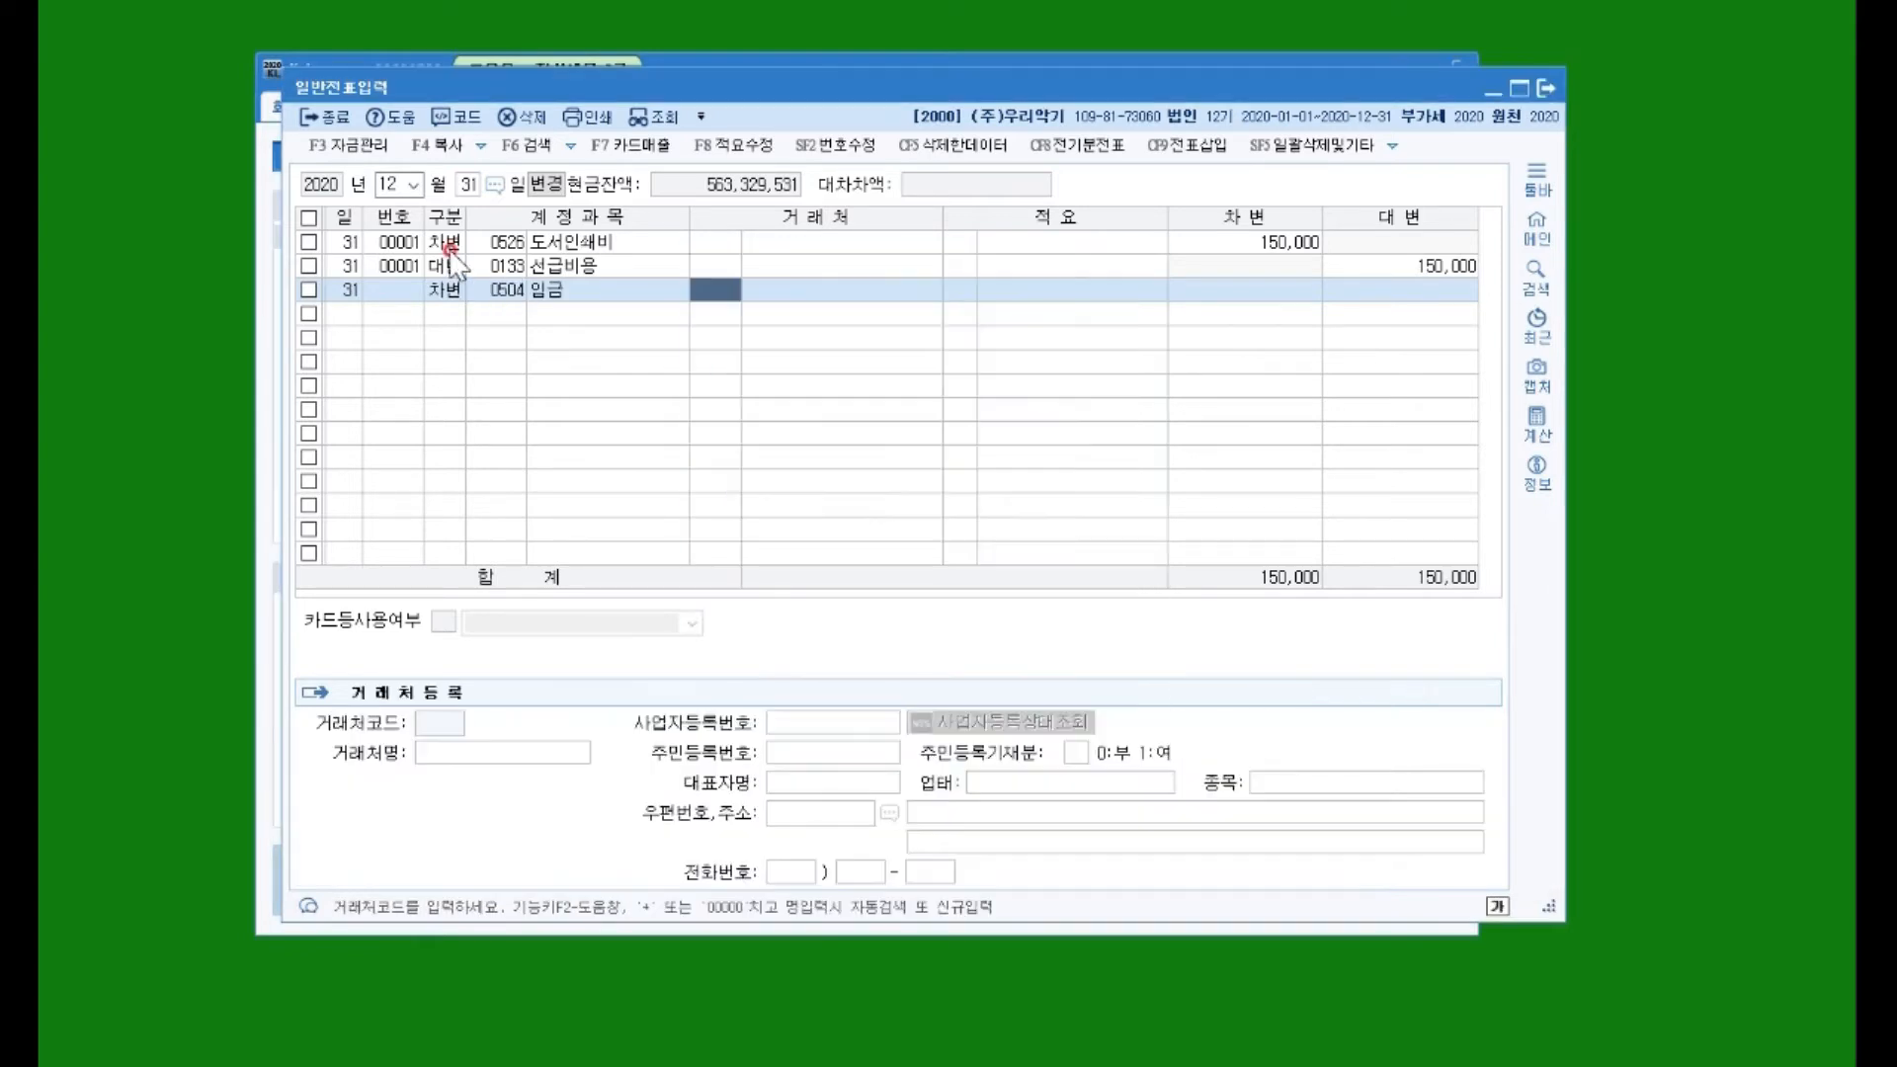
pyautogui.write('3000000')
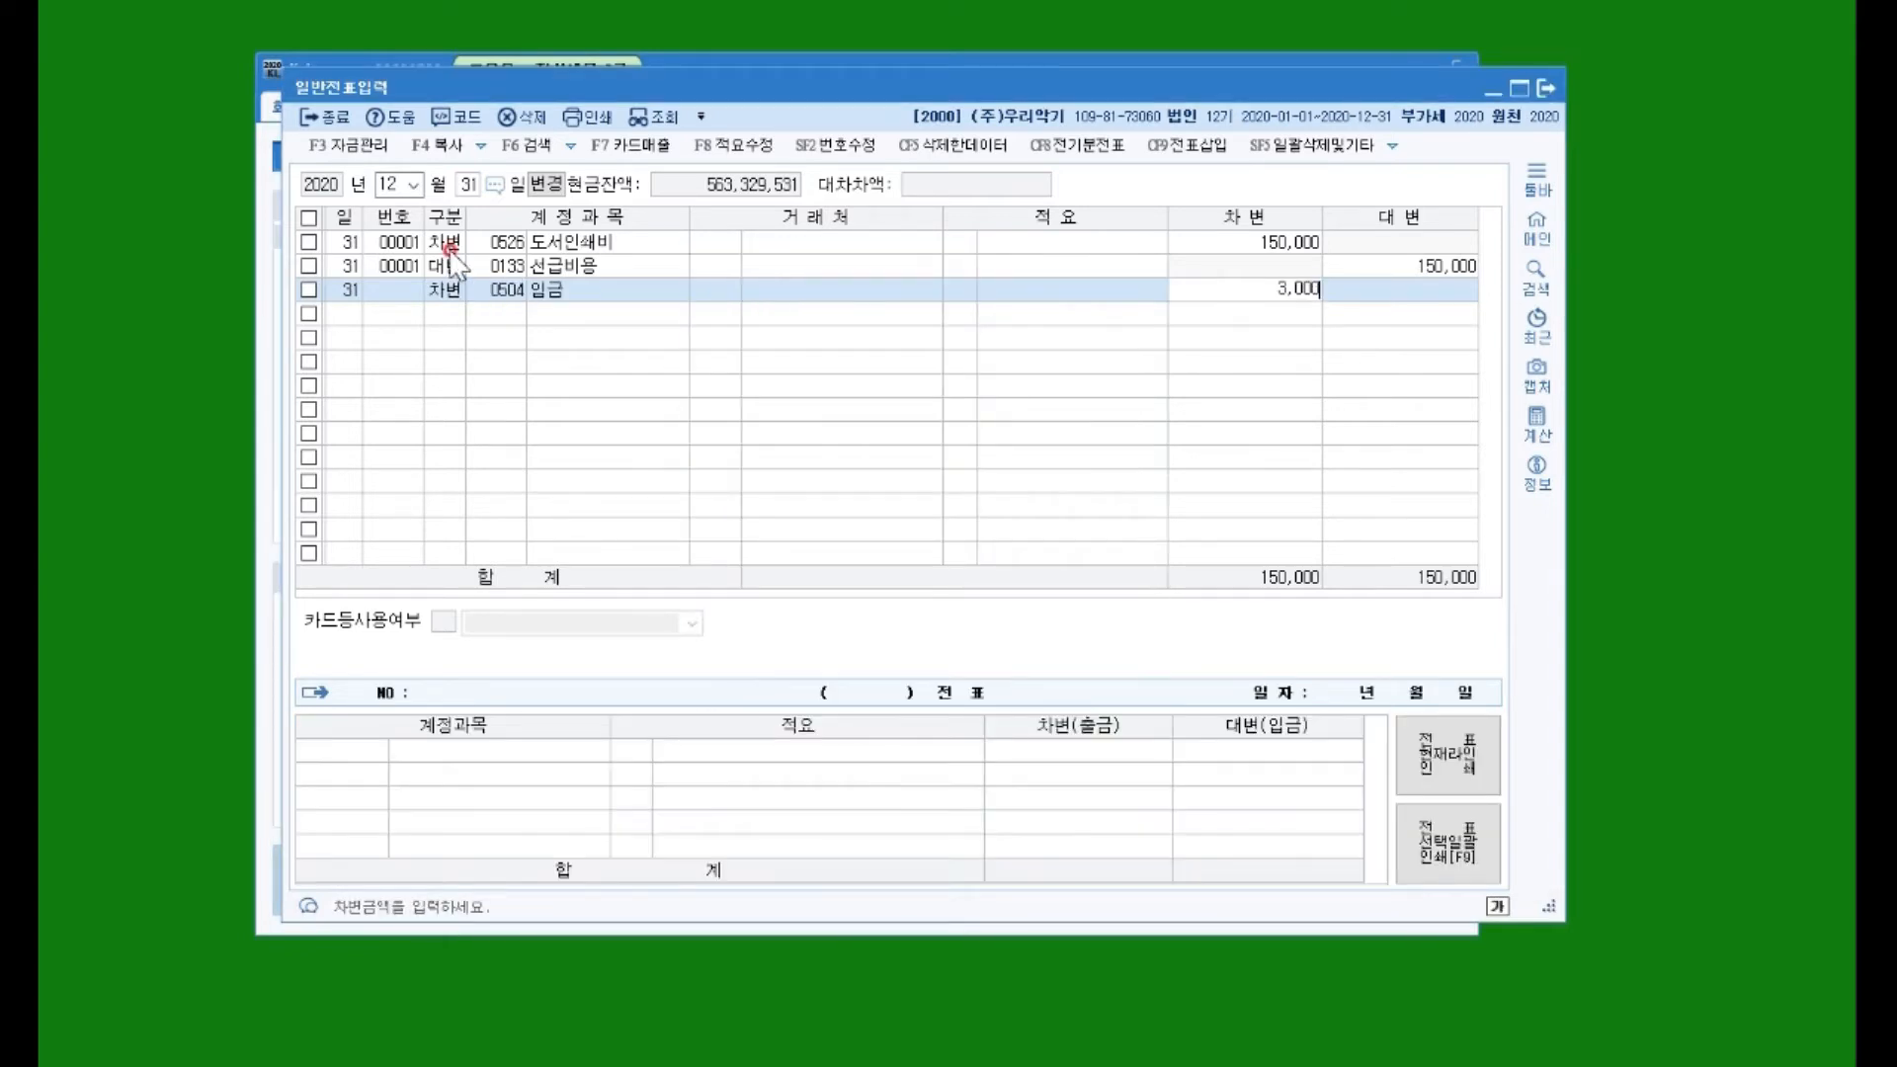
pyautogui.press('Return')
# Step: Add a debit line for account 0951 이자비용 with an amount of 2,000,000
pyautogui.write('3')
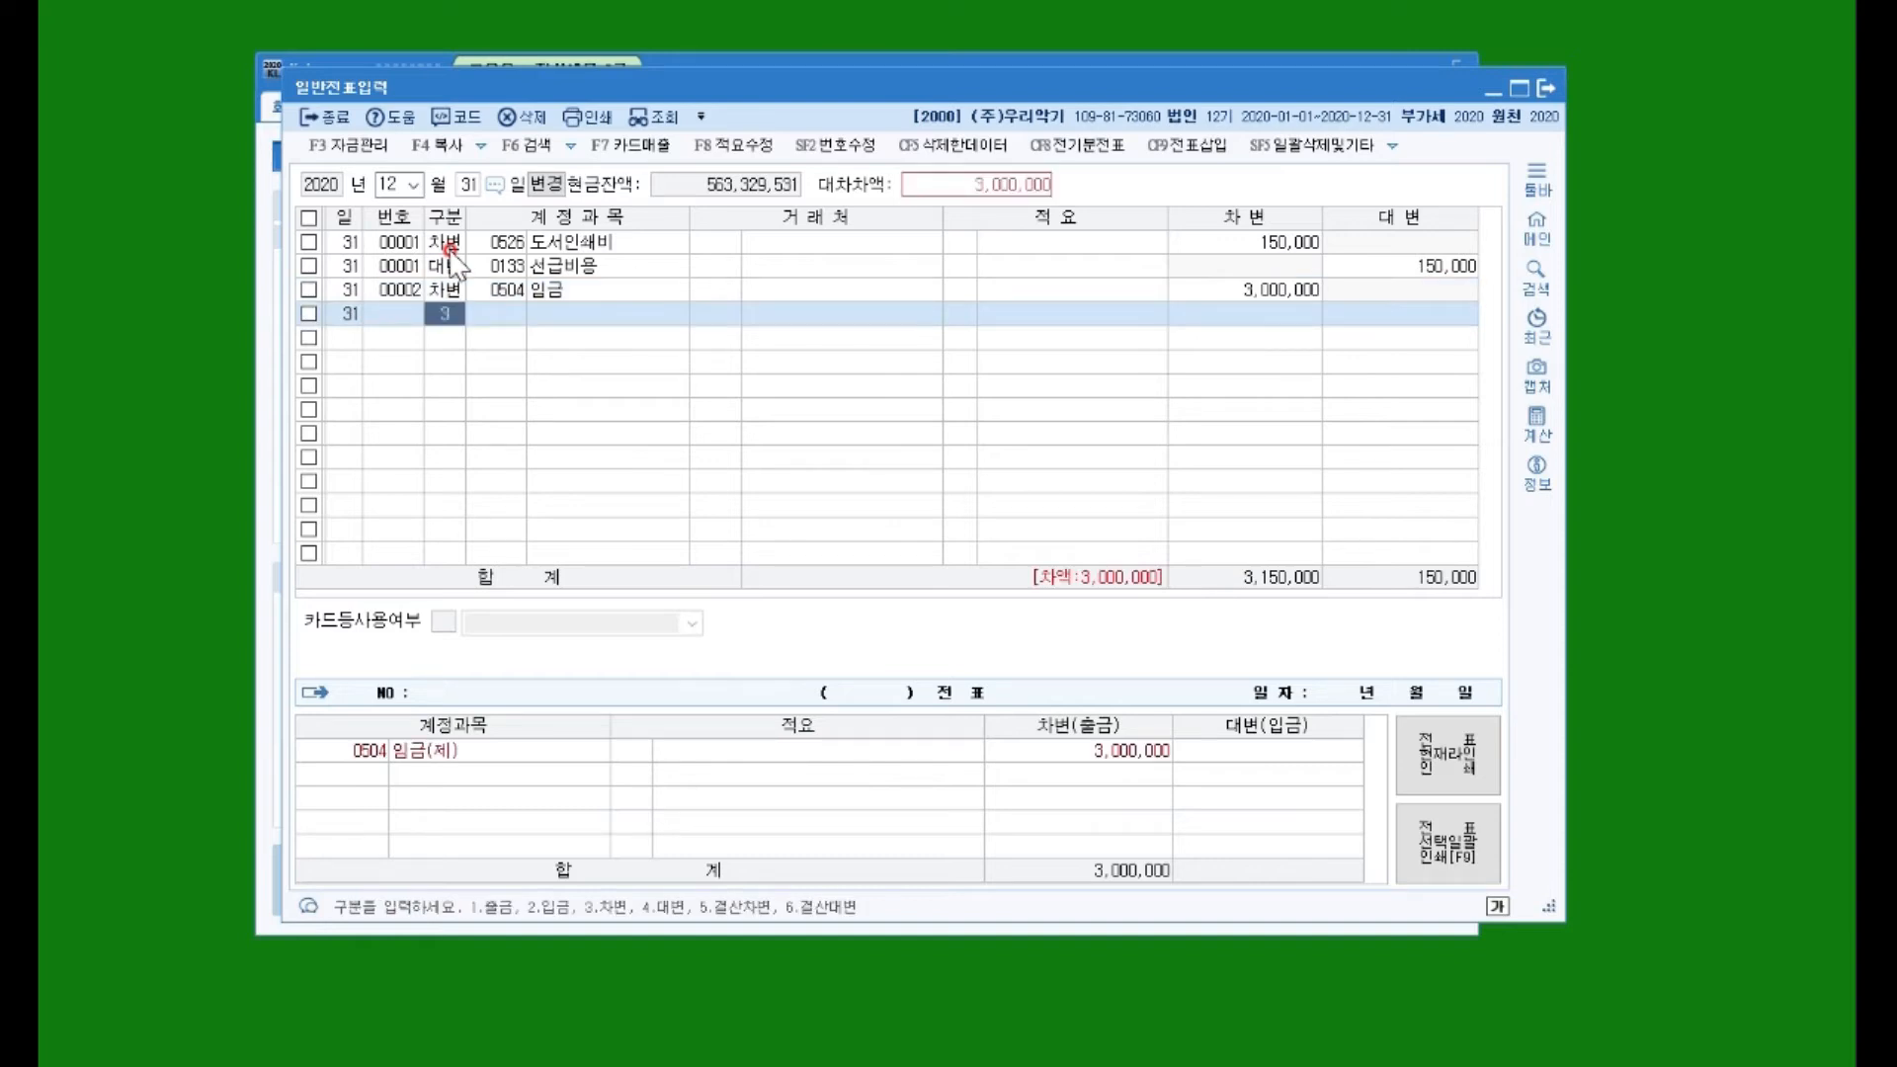
pyautogui.press('Return')
pyautogui.write('이자')
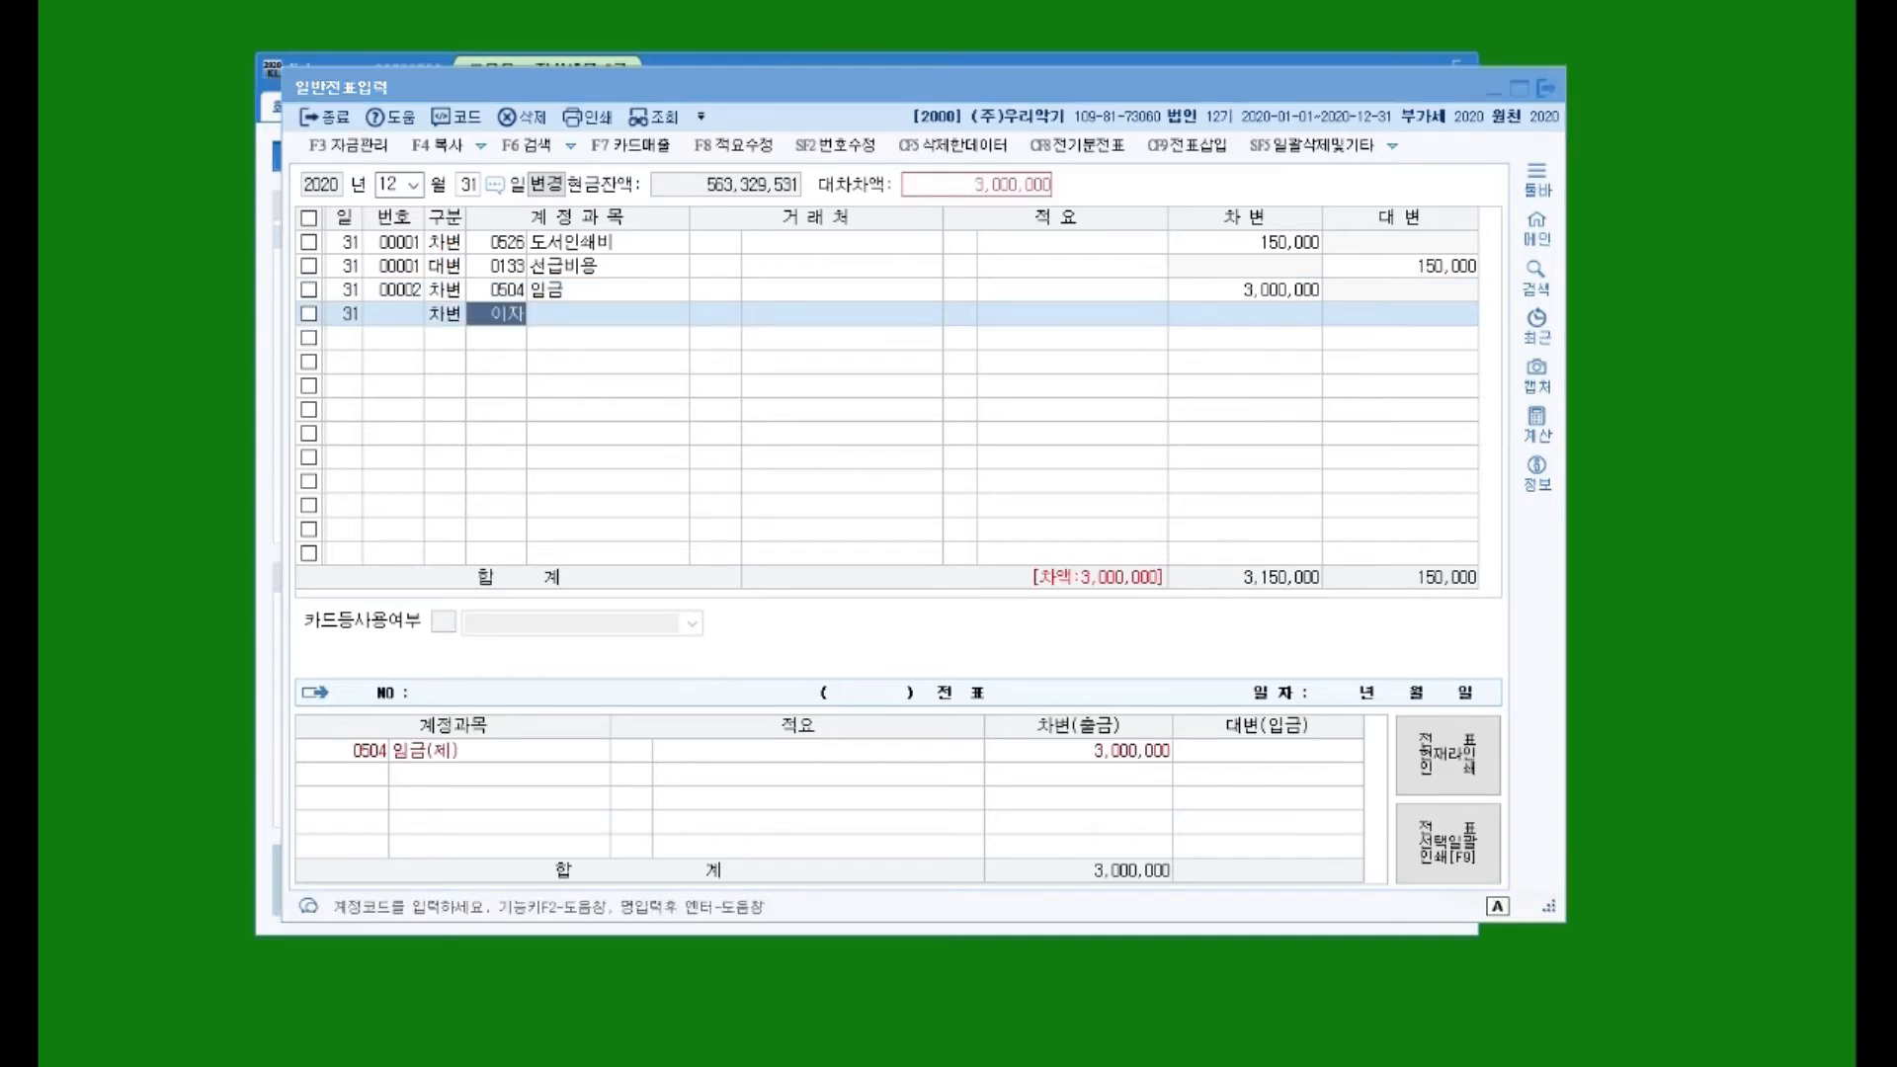
pyautogui.press('Return')
pyautogui.press('Down')
pyautogui.press('Down')
pyautogui.press('Down')
pyautogui.press('Down')
pyautogui.press('Return')
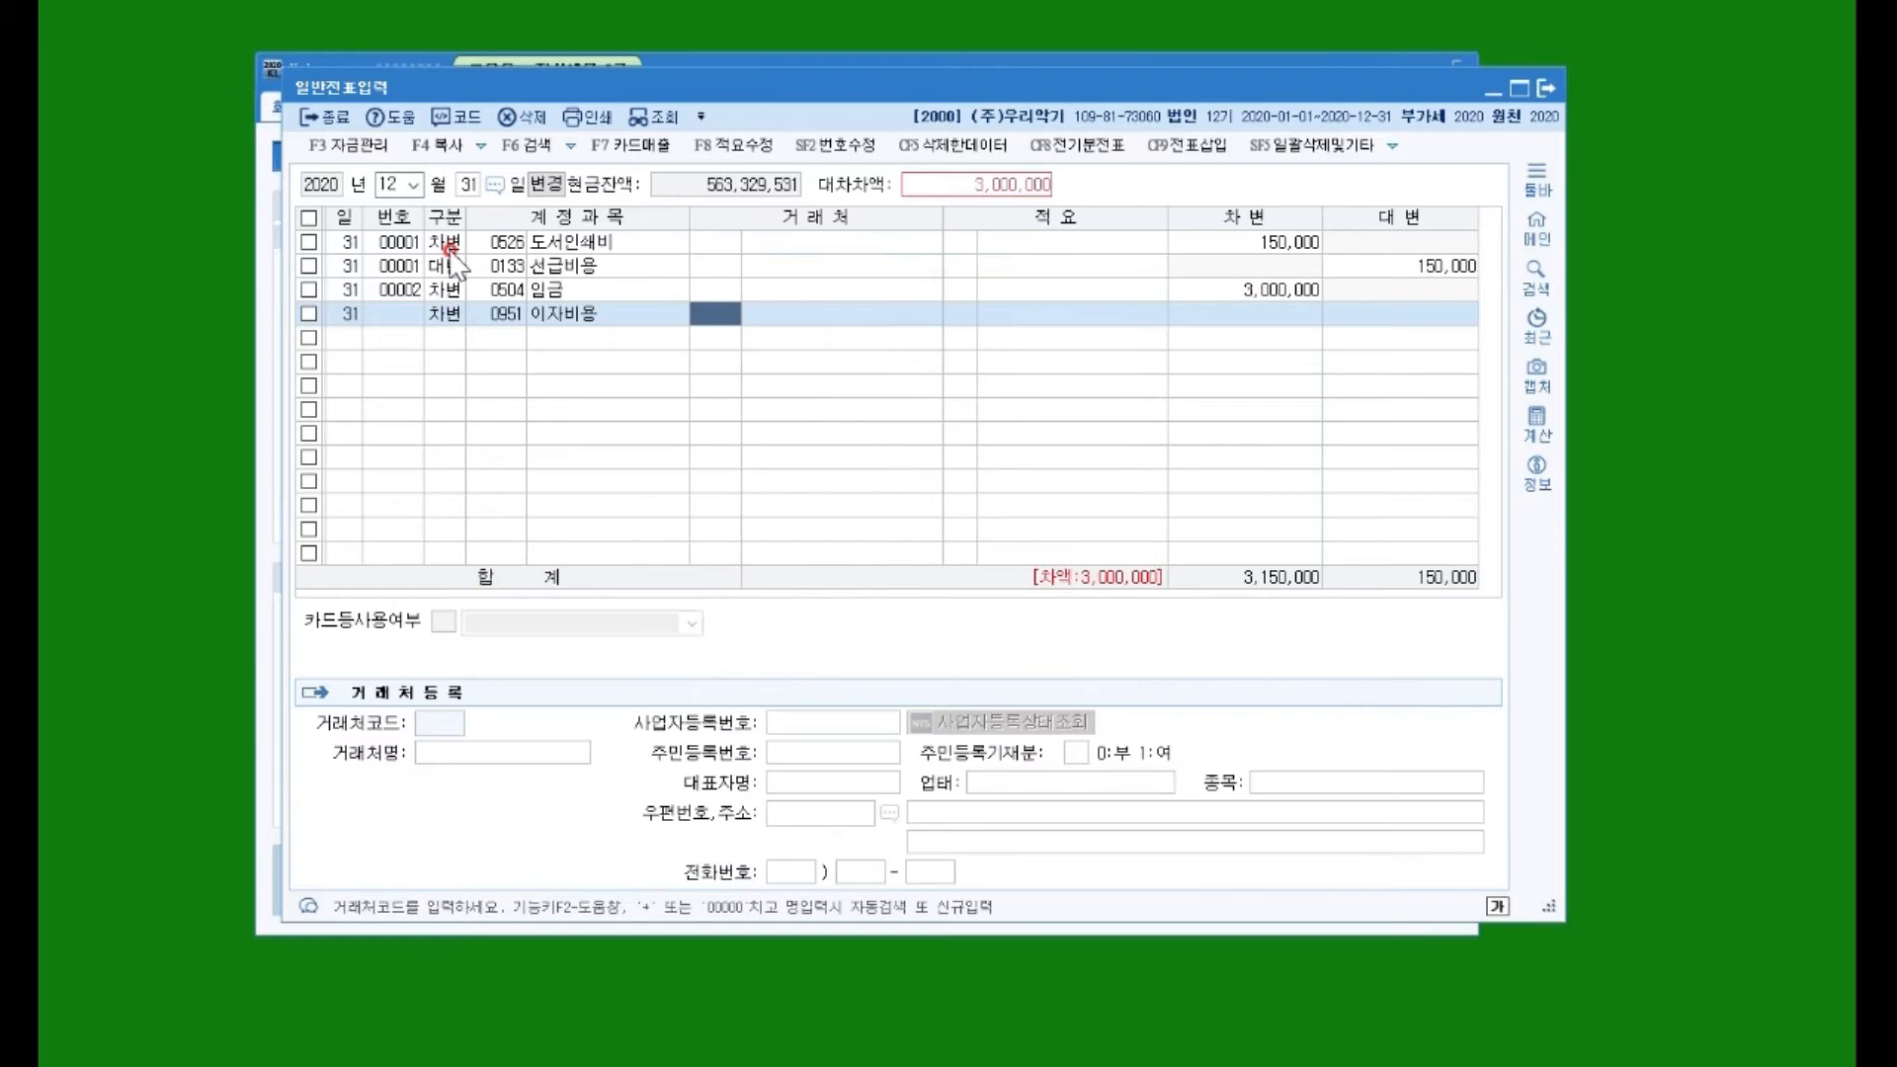
pyautogui.press('Return')
pyautogui.press('Return')
pyautogui.write('2000000')
pyautogui.press('Return')
# Step: Add a debit line for the 판매관리비 account 0821 보험료 with an amount of 1,000,000
pyautogui.write('3')
pyautogui.press('Return')
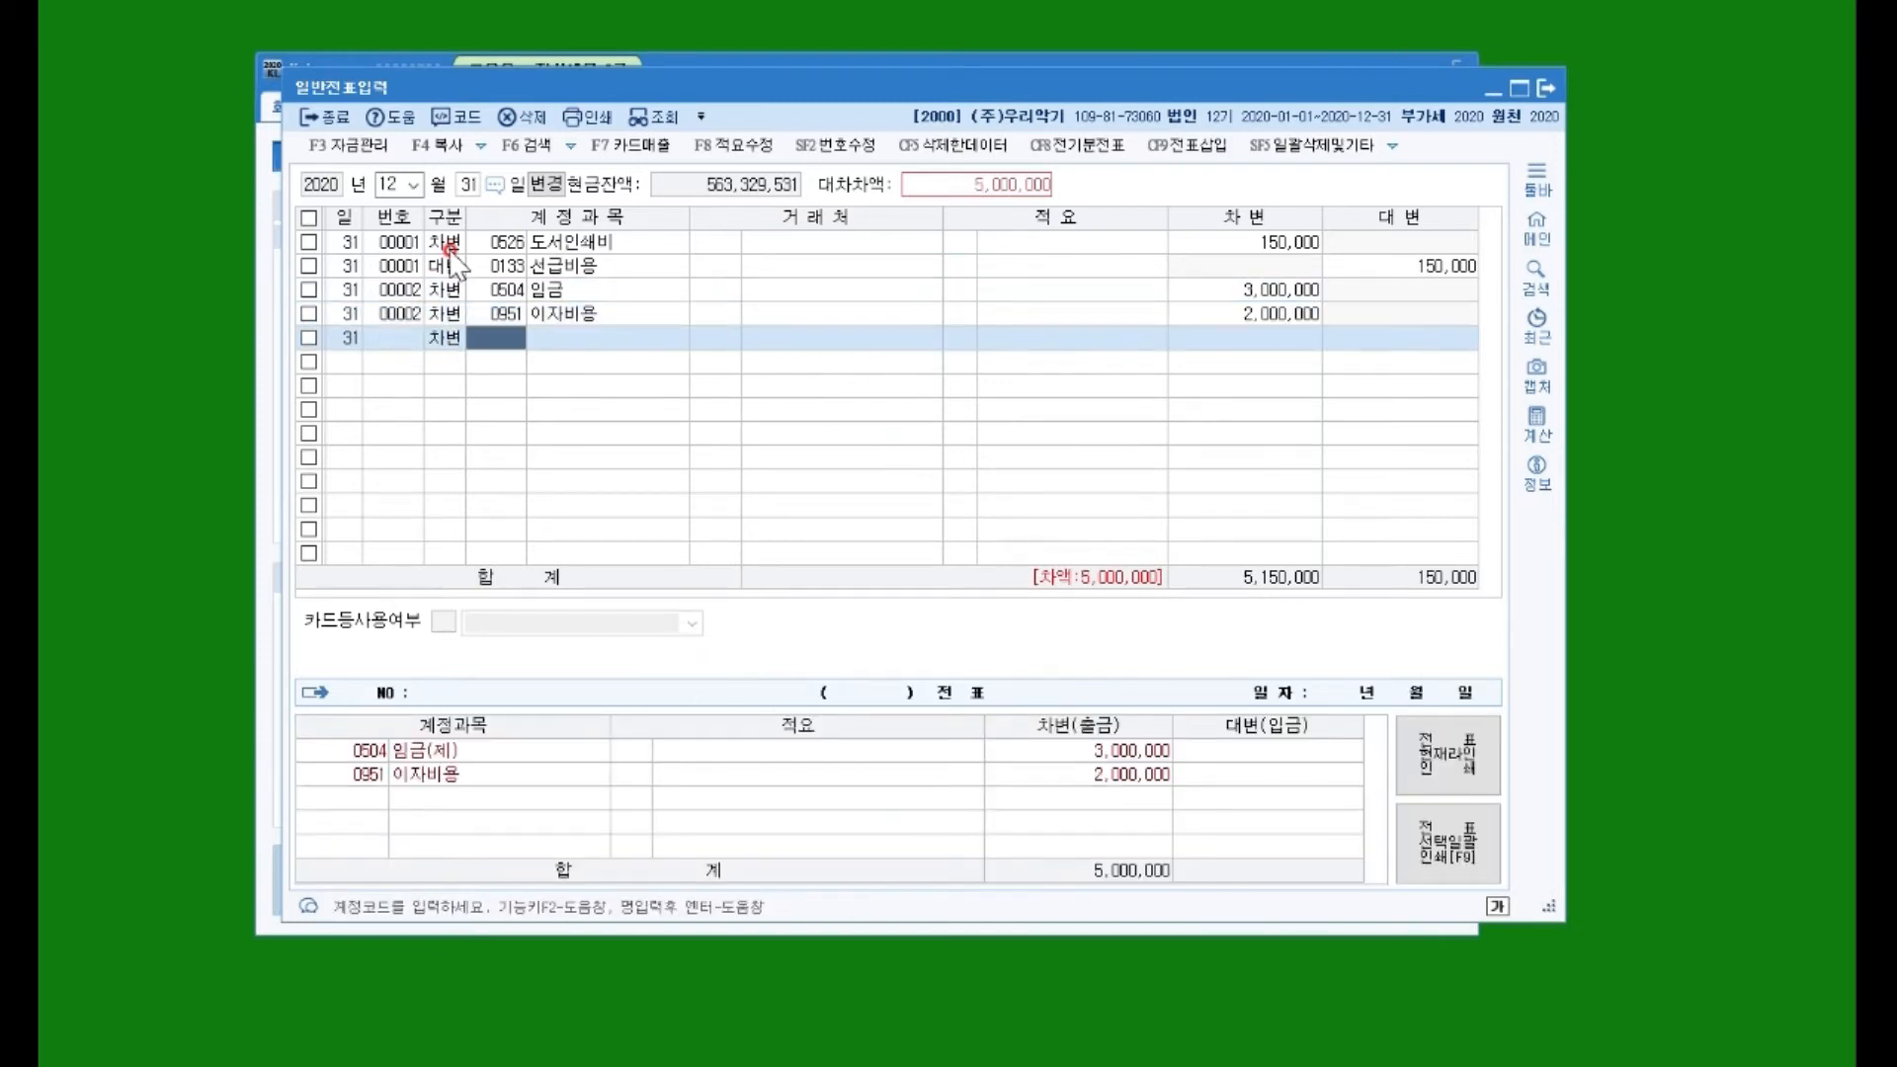
pyautogui.write('보험')
pyautogui.press('Return')
pyautogui.press('Down')
pyautogui.press('Down')
pyautogui.press('Down')
pyautogui.press('Down')
pyautogui.press('Down')
pyautogui.press('Down')
pyautogui.press('Down')
pyautogui.press('Down')
pyautogui.press('Down')
pyautogui.press('Down')
pyautogui.press('Down')
pyautogui.press('Down')
pyautogui.press('Down')
pyautogui.press('Up')
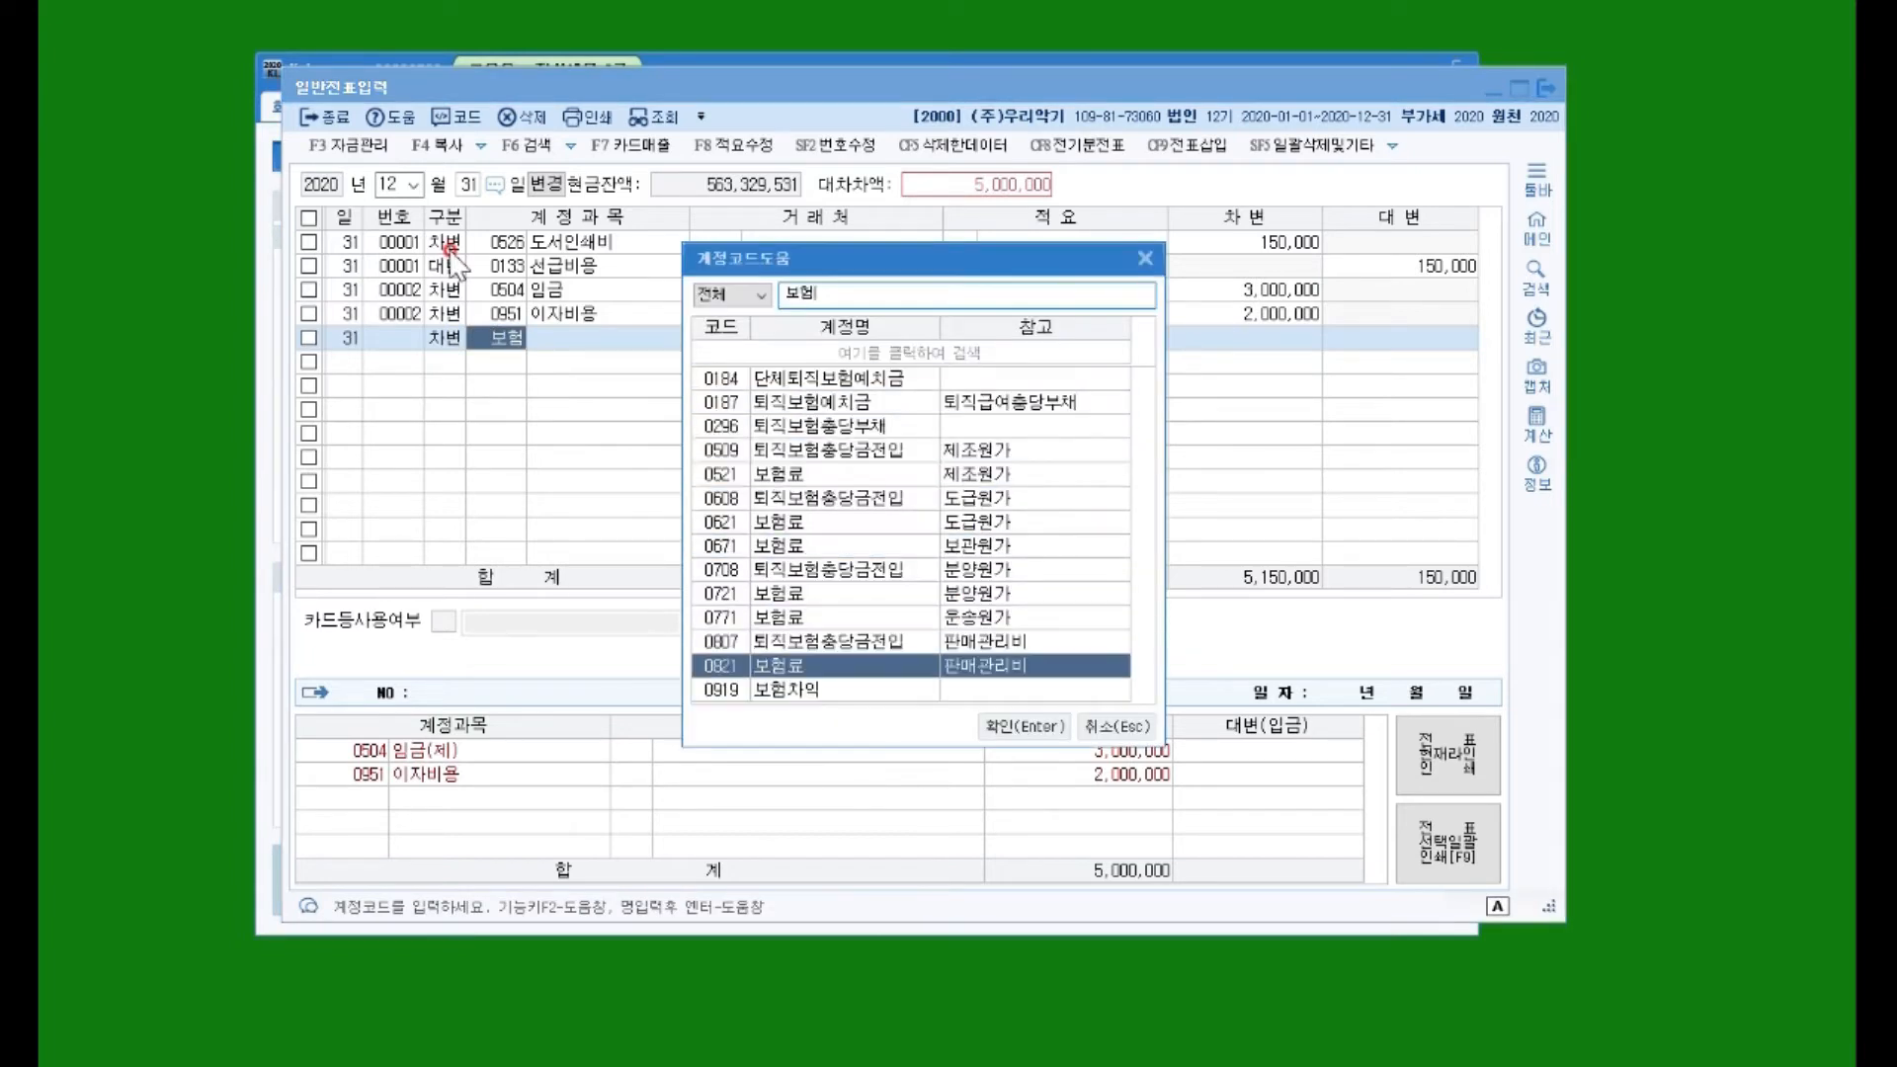
pyautogui.press('Return')
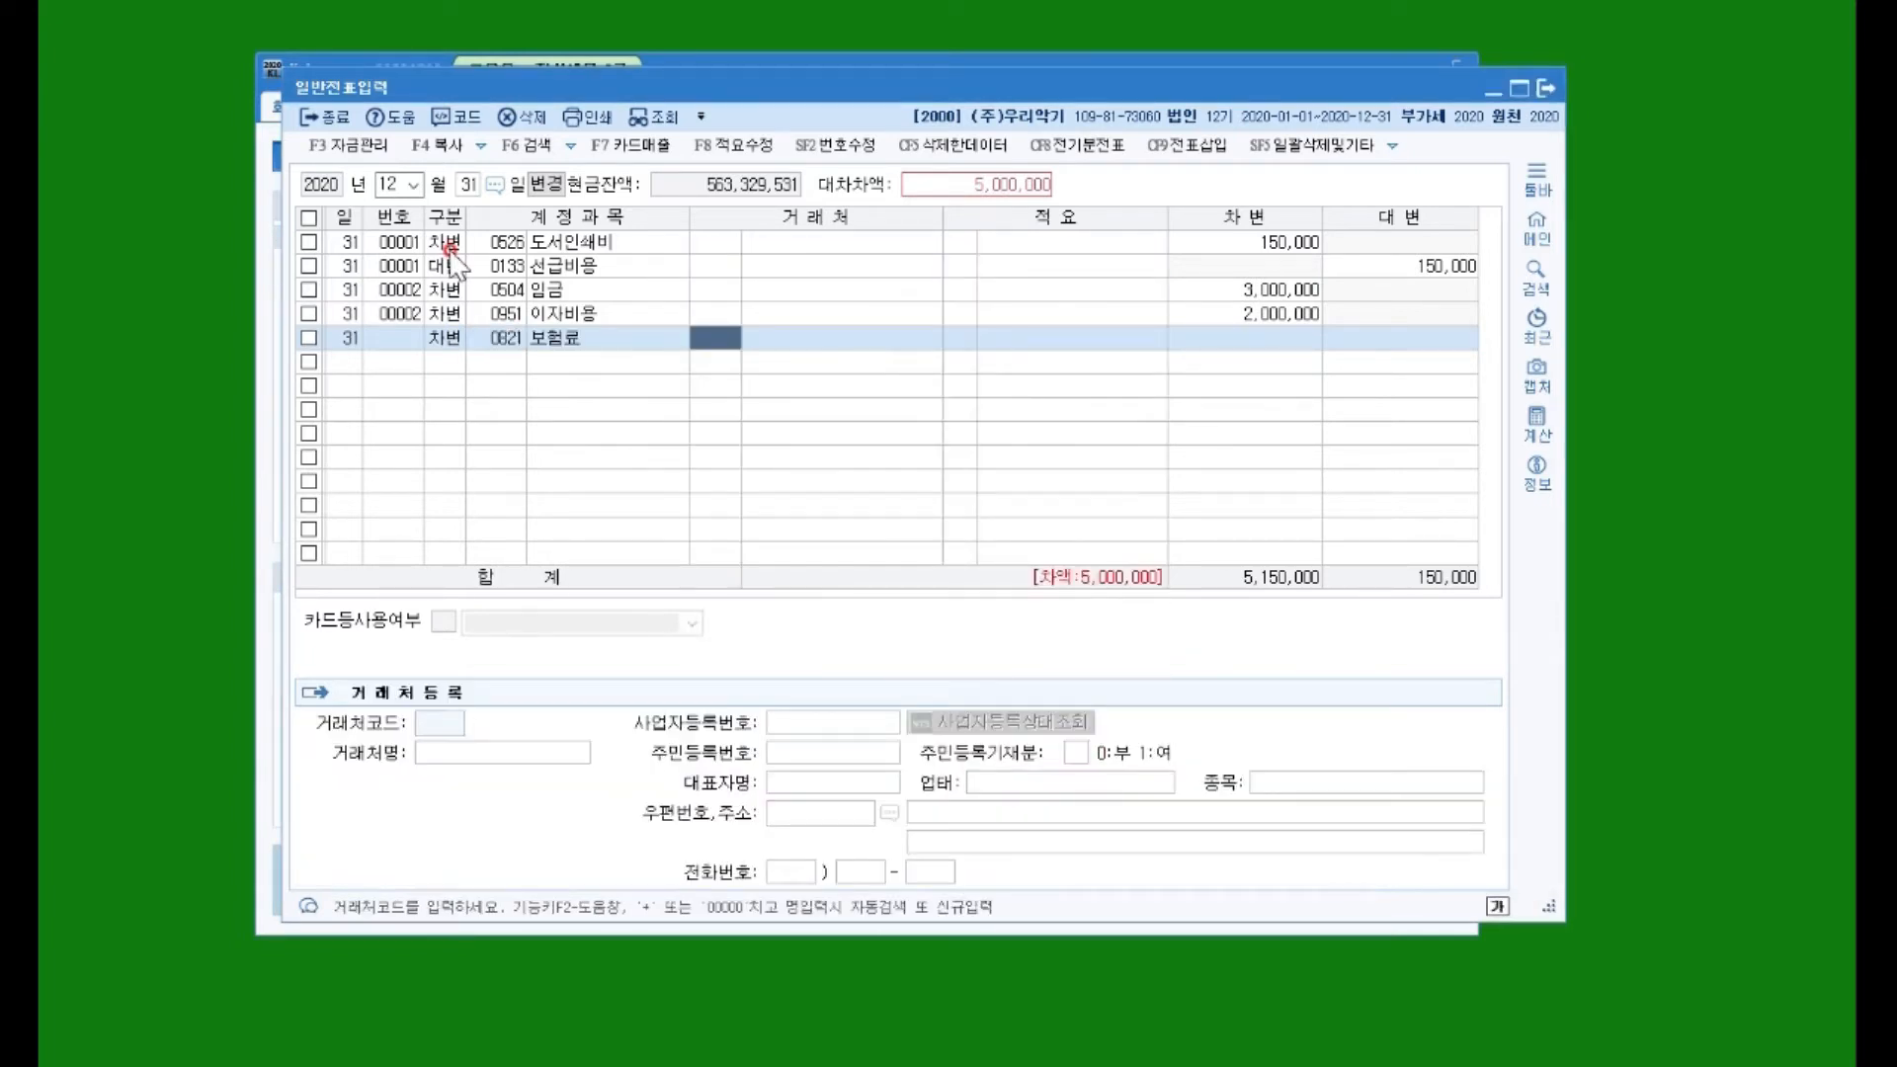
pyautogui.press('Return')
pyautogui.press('Return')
pyautogui.press('Return')
pyautogui.write('1,000,000')
pyautogui.press('Return')
# Step: Balance the second voucher with a credit line for account 0262 미지급비용 of 6,000,000
pyautogui.write('4')
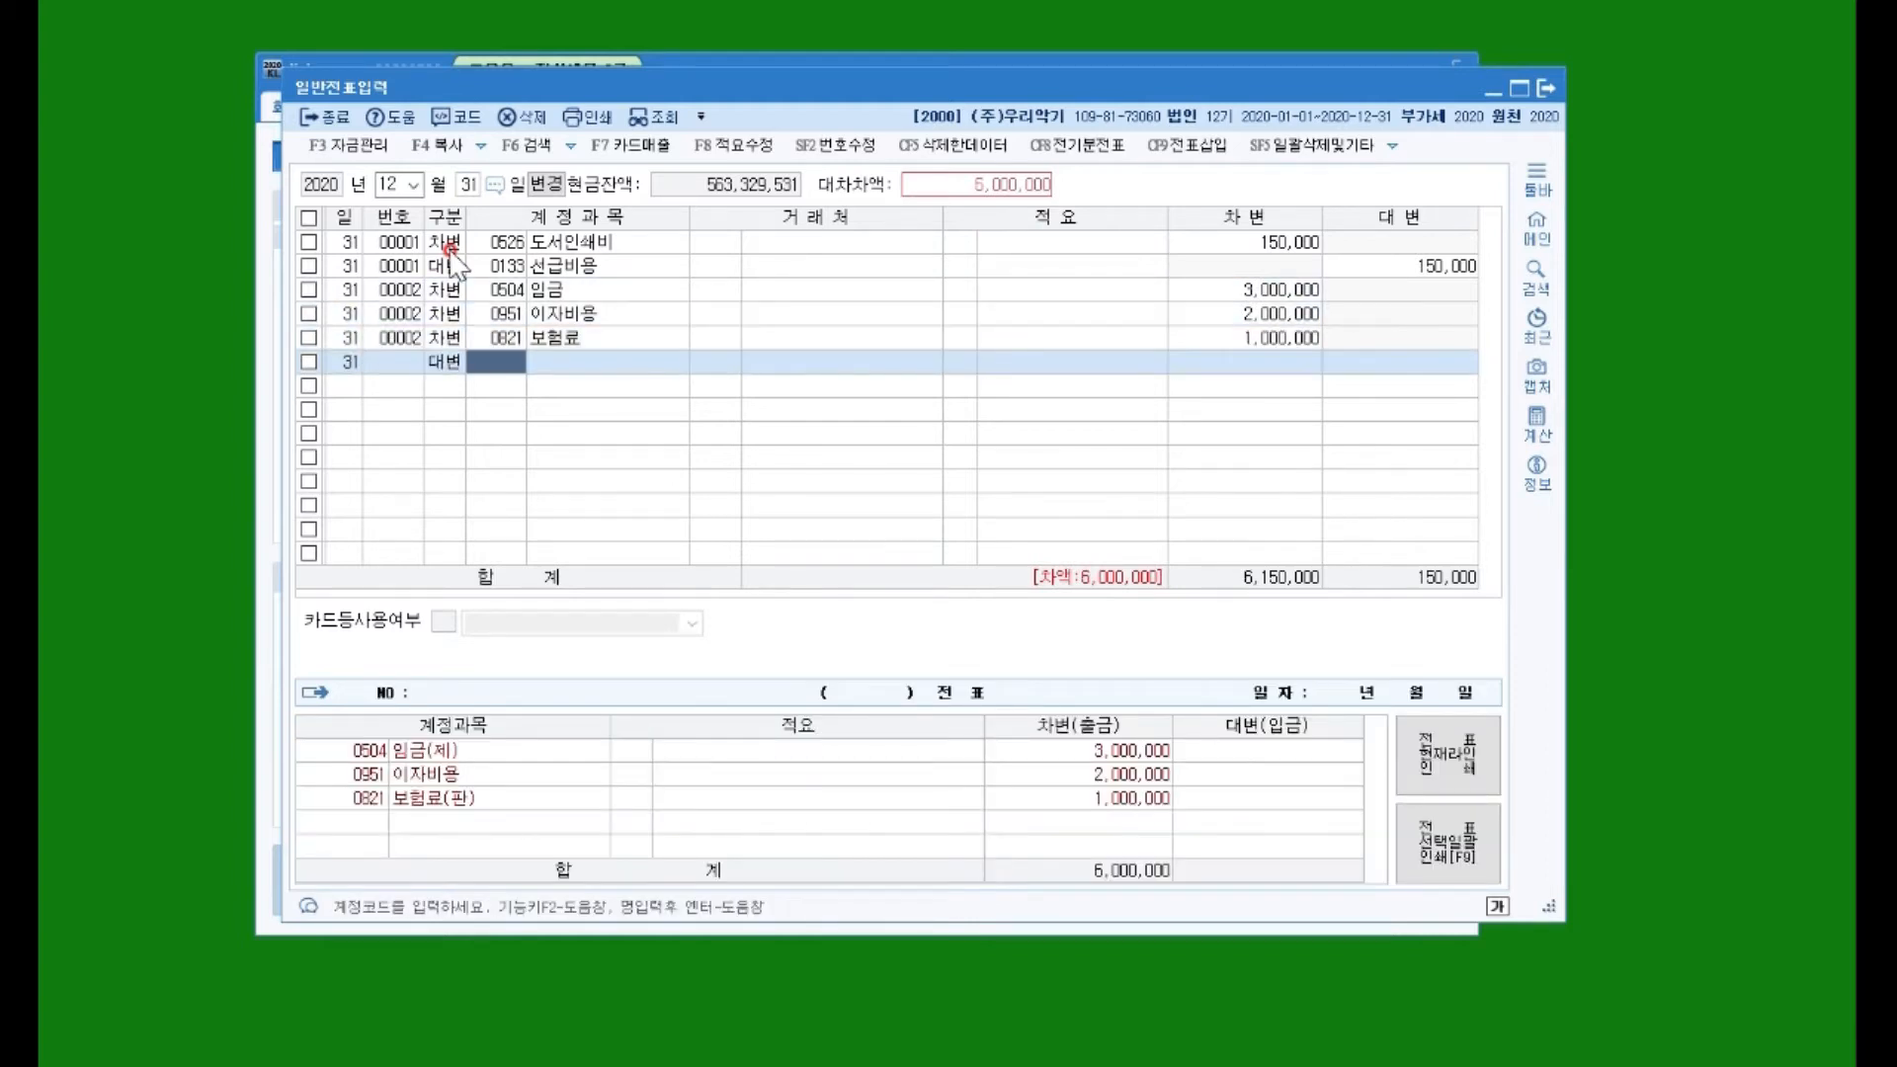
pyautogui.write('미지')
pyautogui.press('Return')
pyautogui.press('Down')
pyautogui.press('Down')
pyautogui.press('Return')
pyautogui.press('Return')
pyautogui.press('Return')
pyautogui.press('Return')
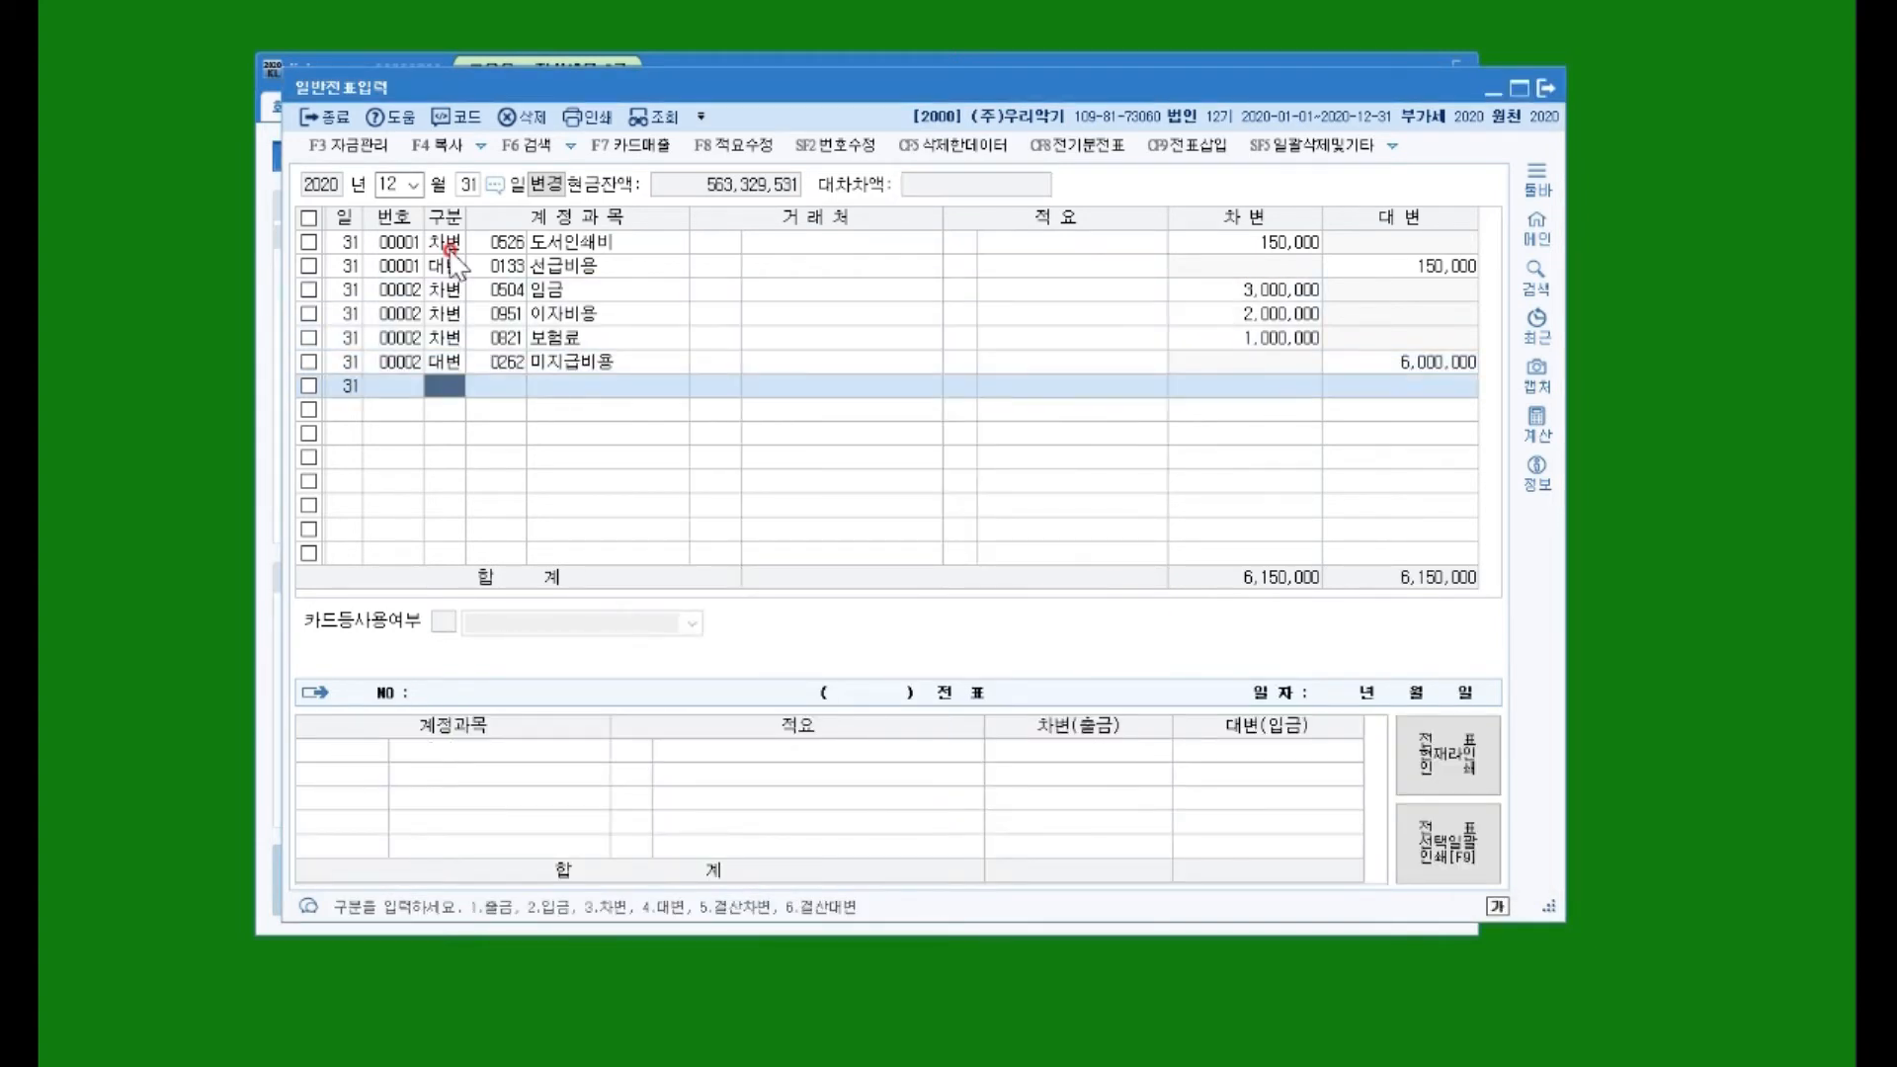
# Step: Start a third voucher with a debit line for account 0957 단기매매증권평가손실 of 1,000,000
pyautogui.write('3')
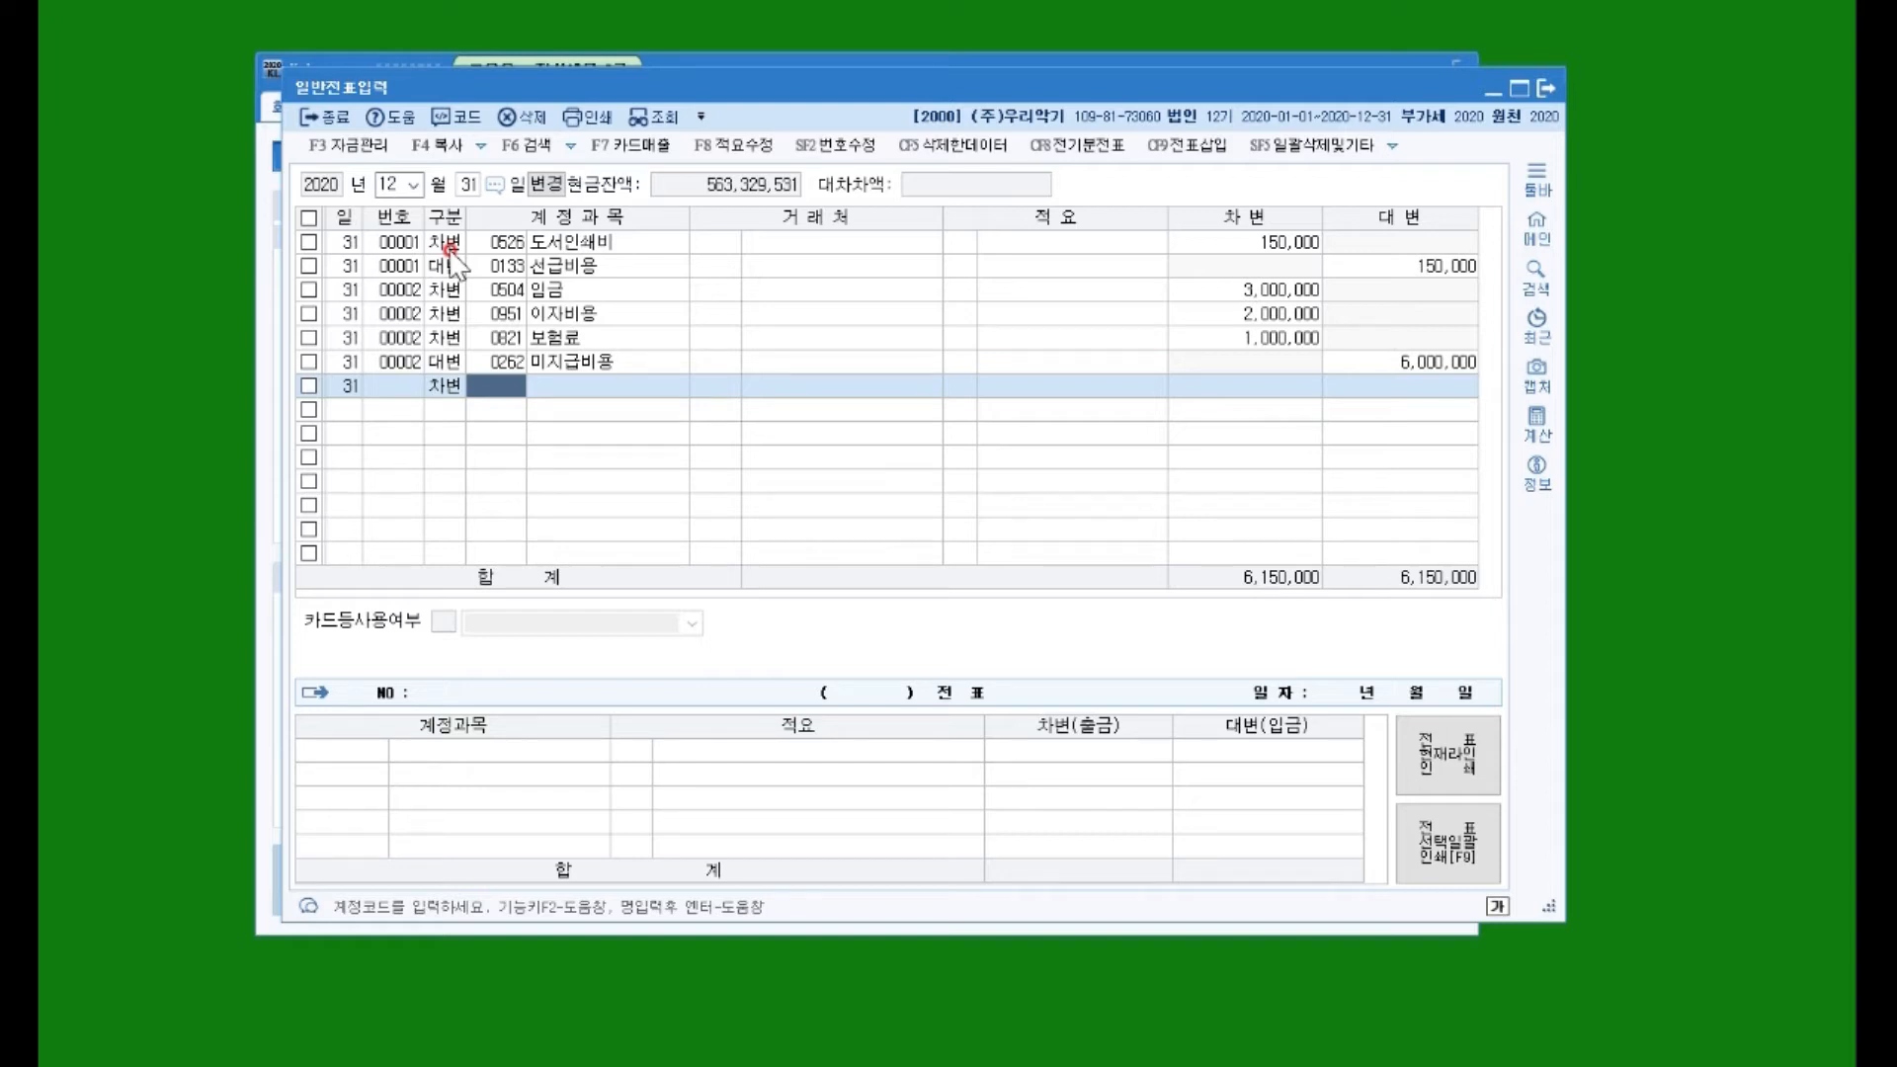
pyautogui.write('단기')
pyautogui.press('Return')
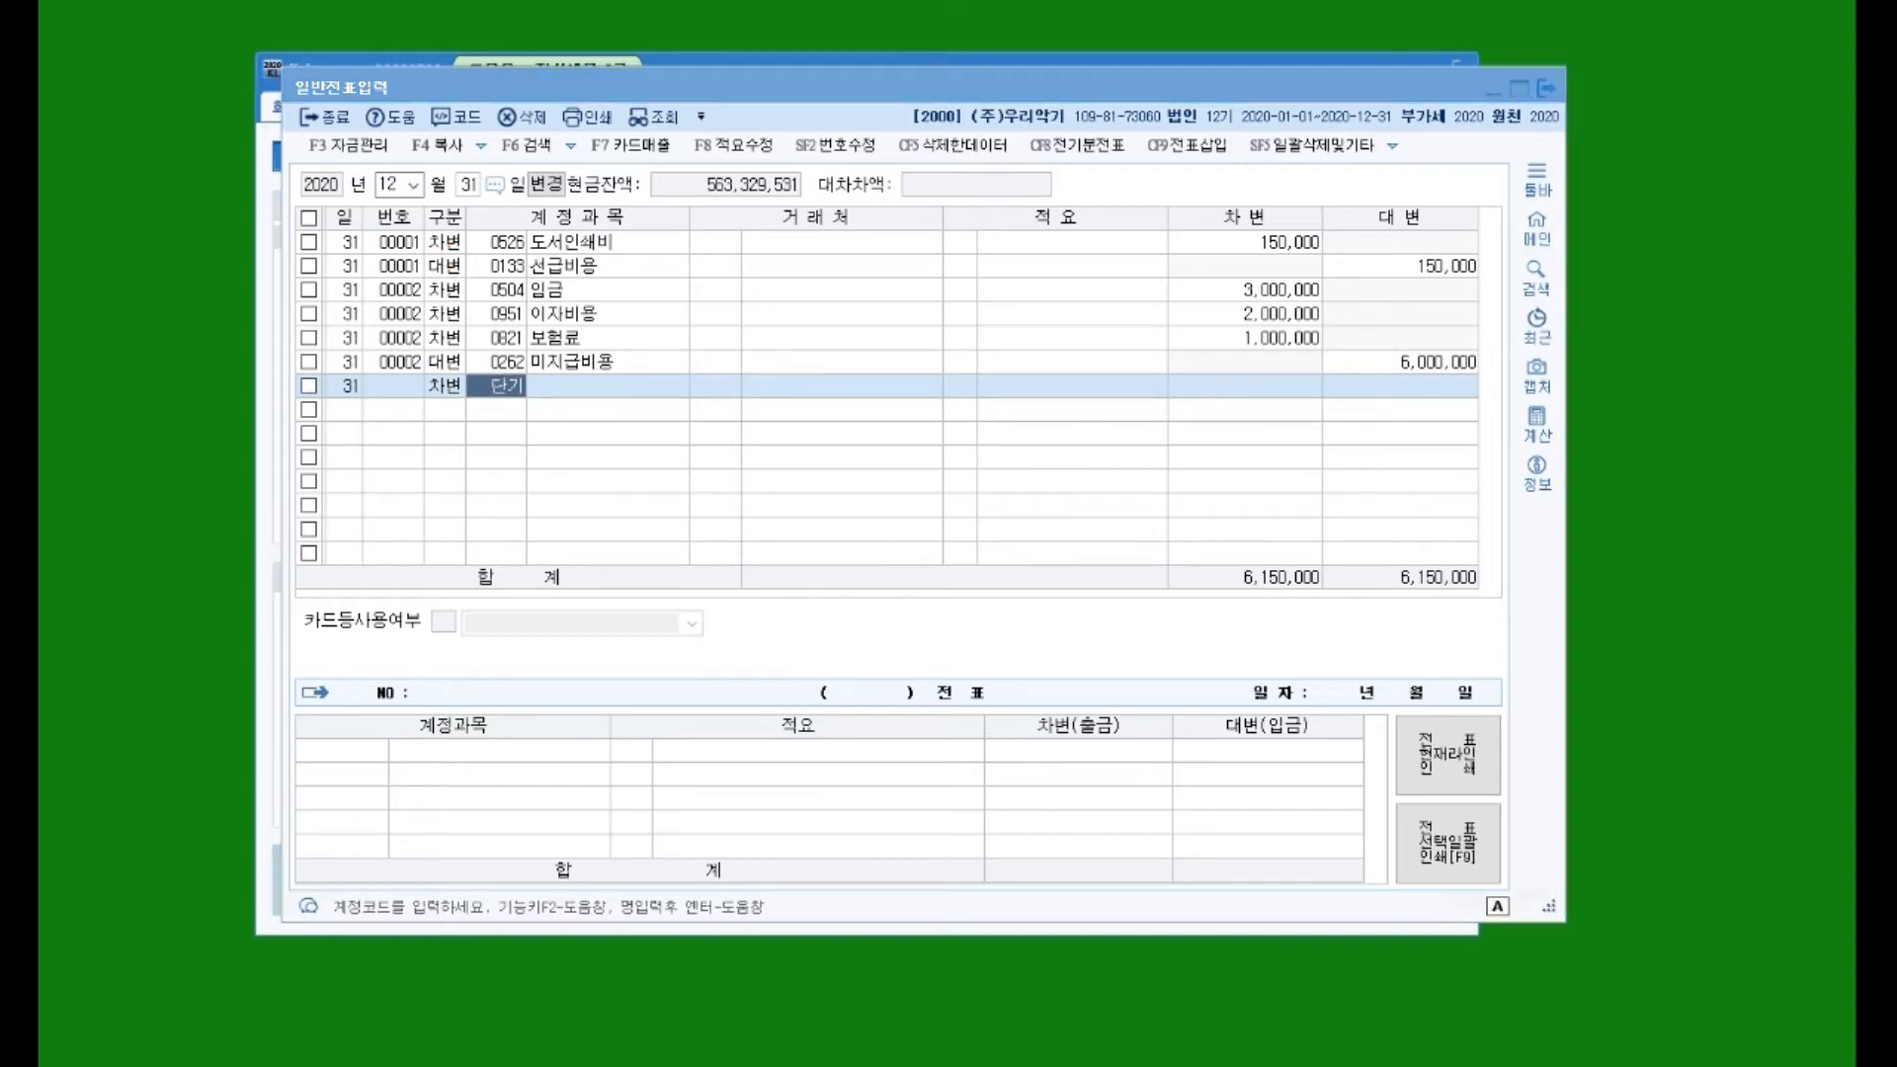
pyautogui.press('Down')
pyautogui.press('Down')
pyautogui.press('Down')
pyautogui.press('Down')
pyautogui.press('Down')
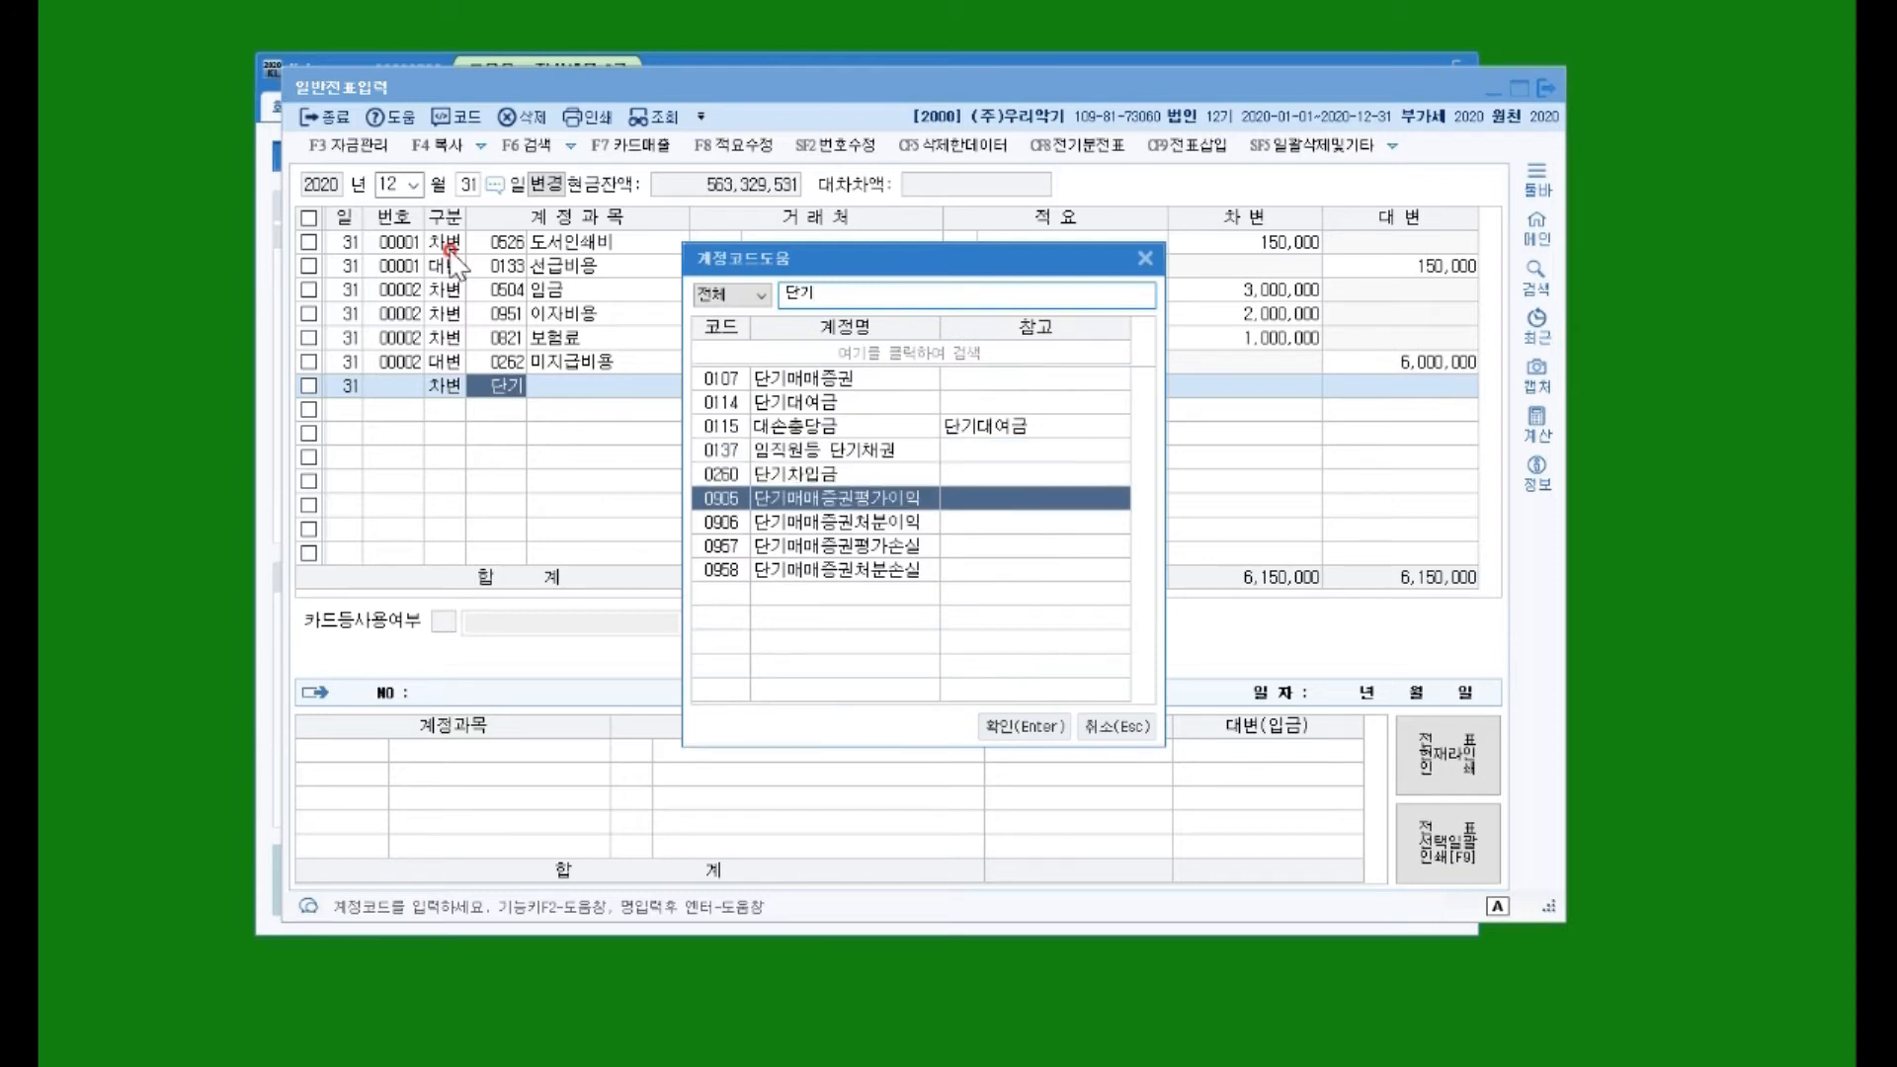
pyautogui.press('Down')
pyautogui.press('Down')
pyautogui.press('Down')
pyautogui.press('Up')
pyautogui.press('Return')
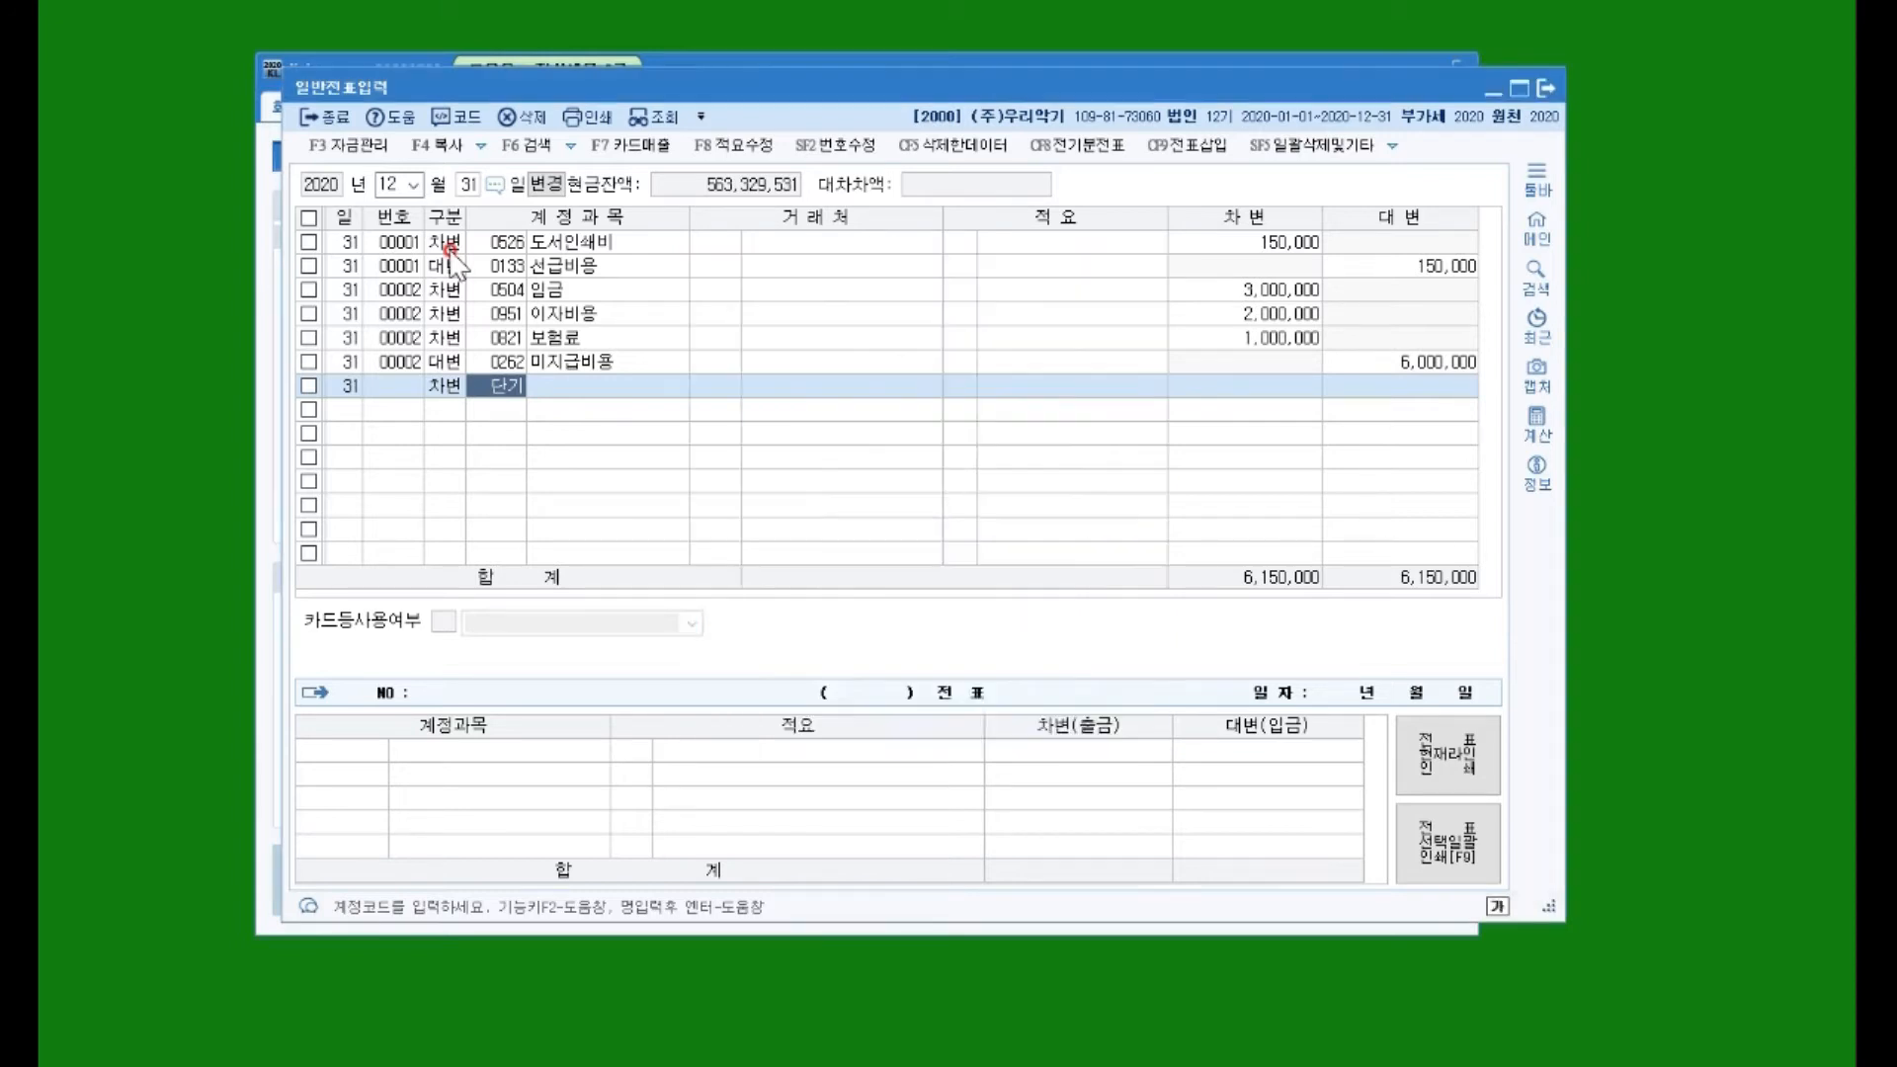
pyautogui.press('Return')
pyautogui.press('Return')
pyautogui.press('Return')
pyautogui.press('Return')
pyautogui.write('1000000')
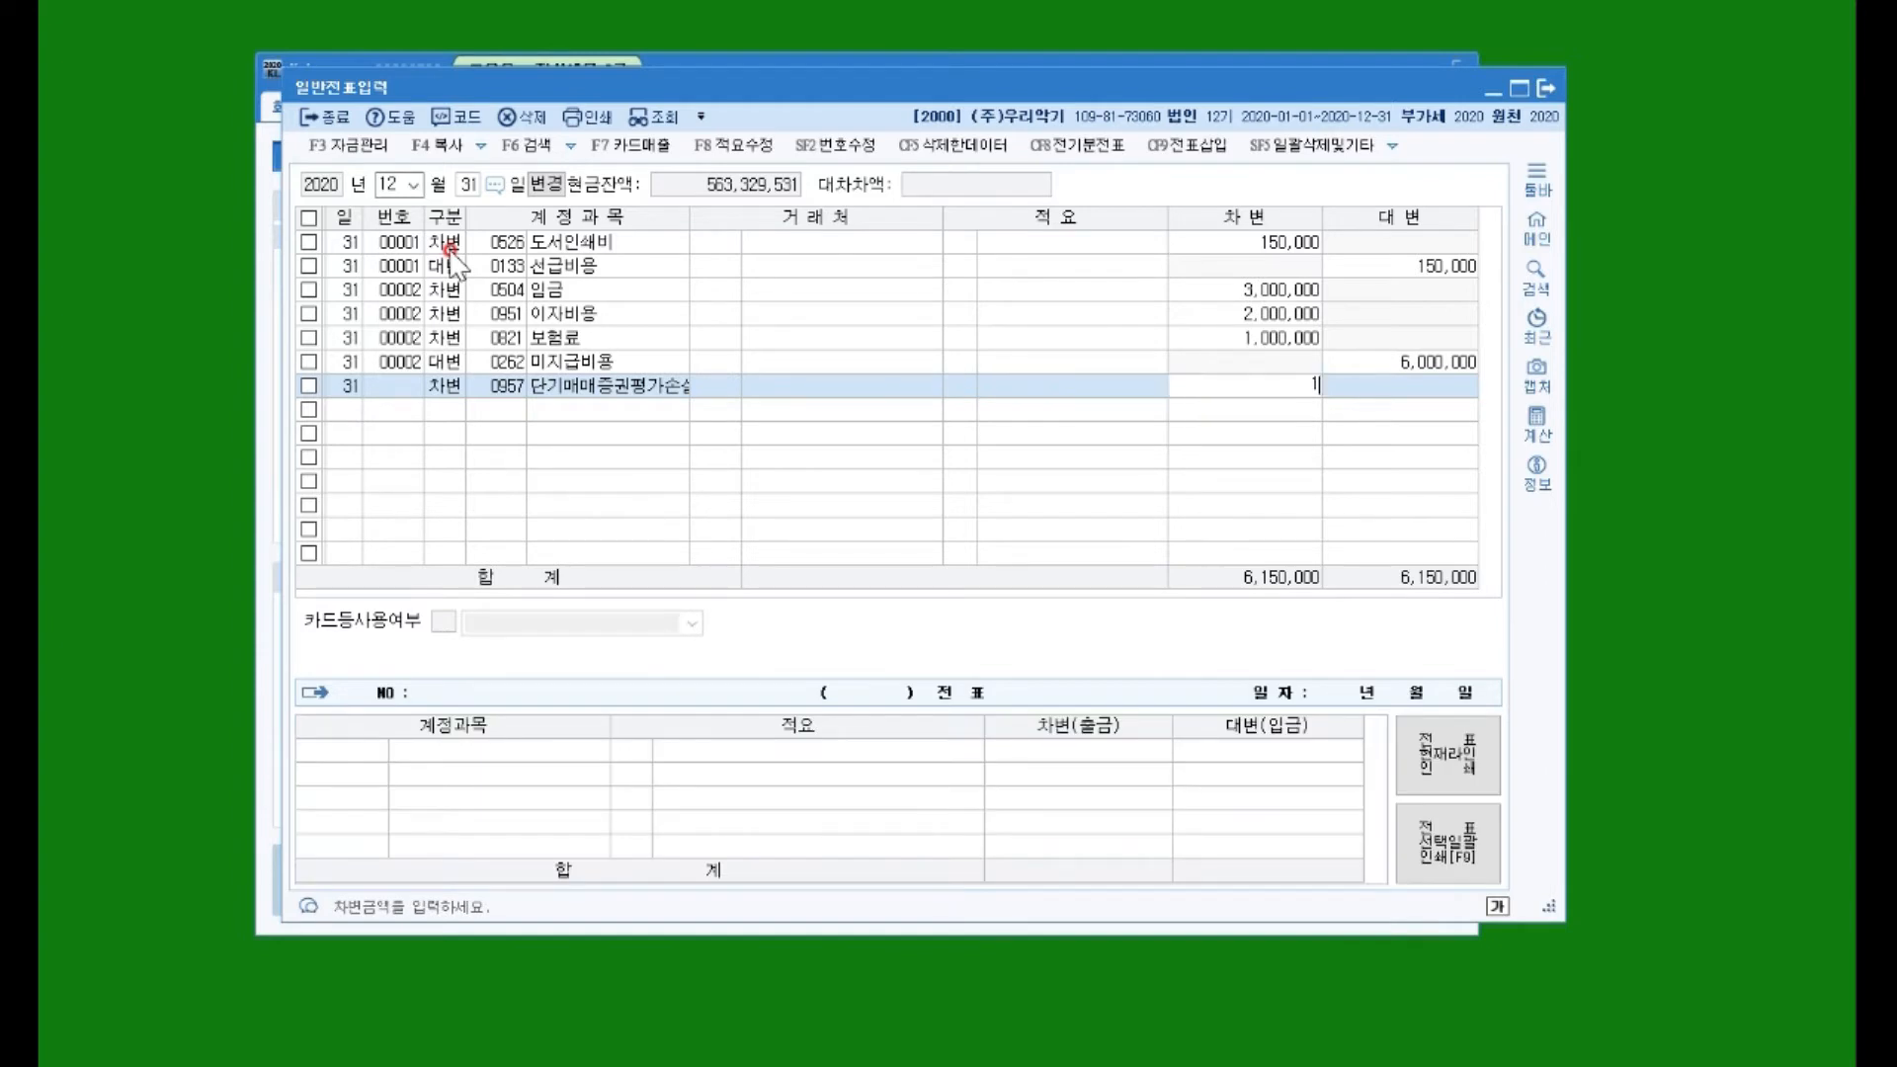
pyautogui.press('Return')
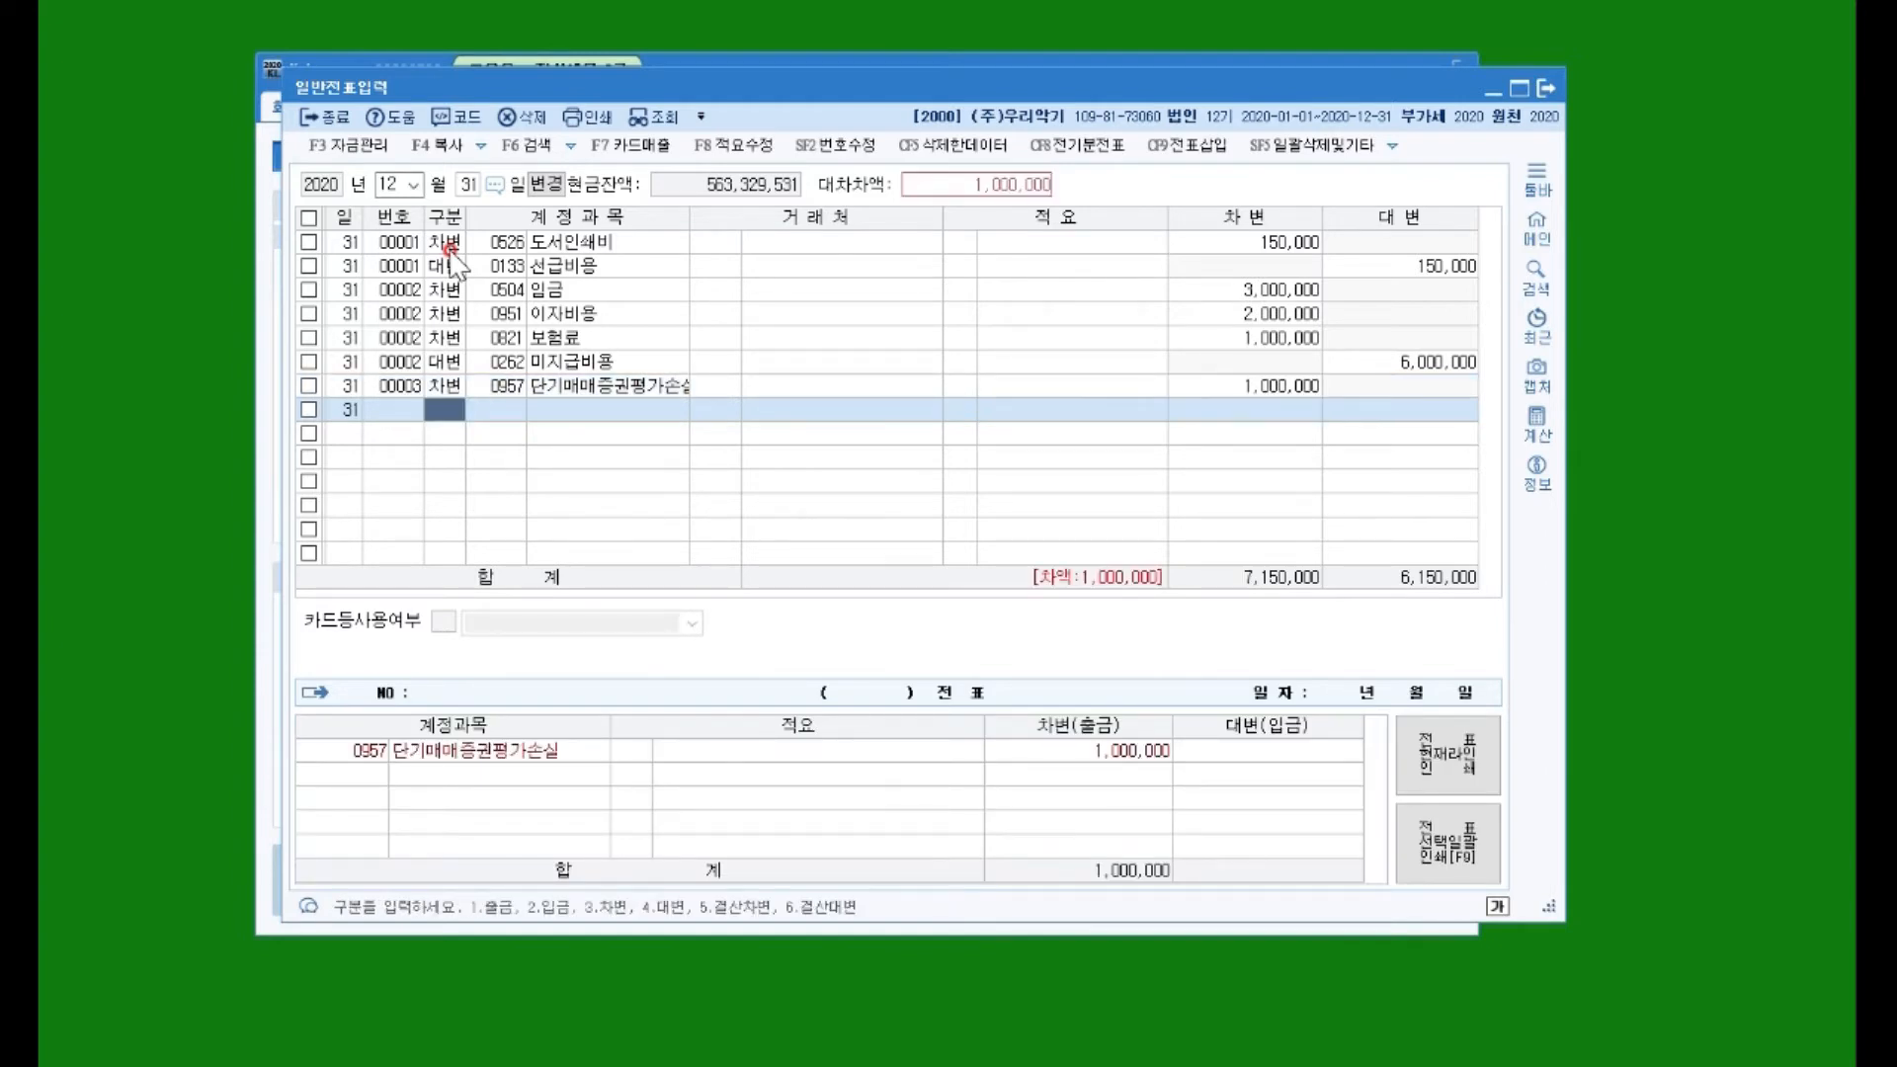
# Step: Add a debit line for account 0178 매도가능증권 with an amount of 900,000
pyautogui.write('3')
pyautogui.press('Return')
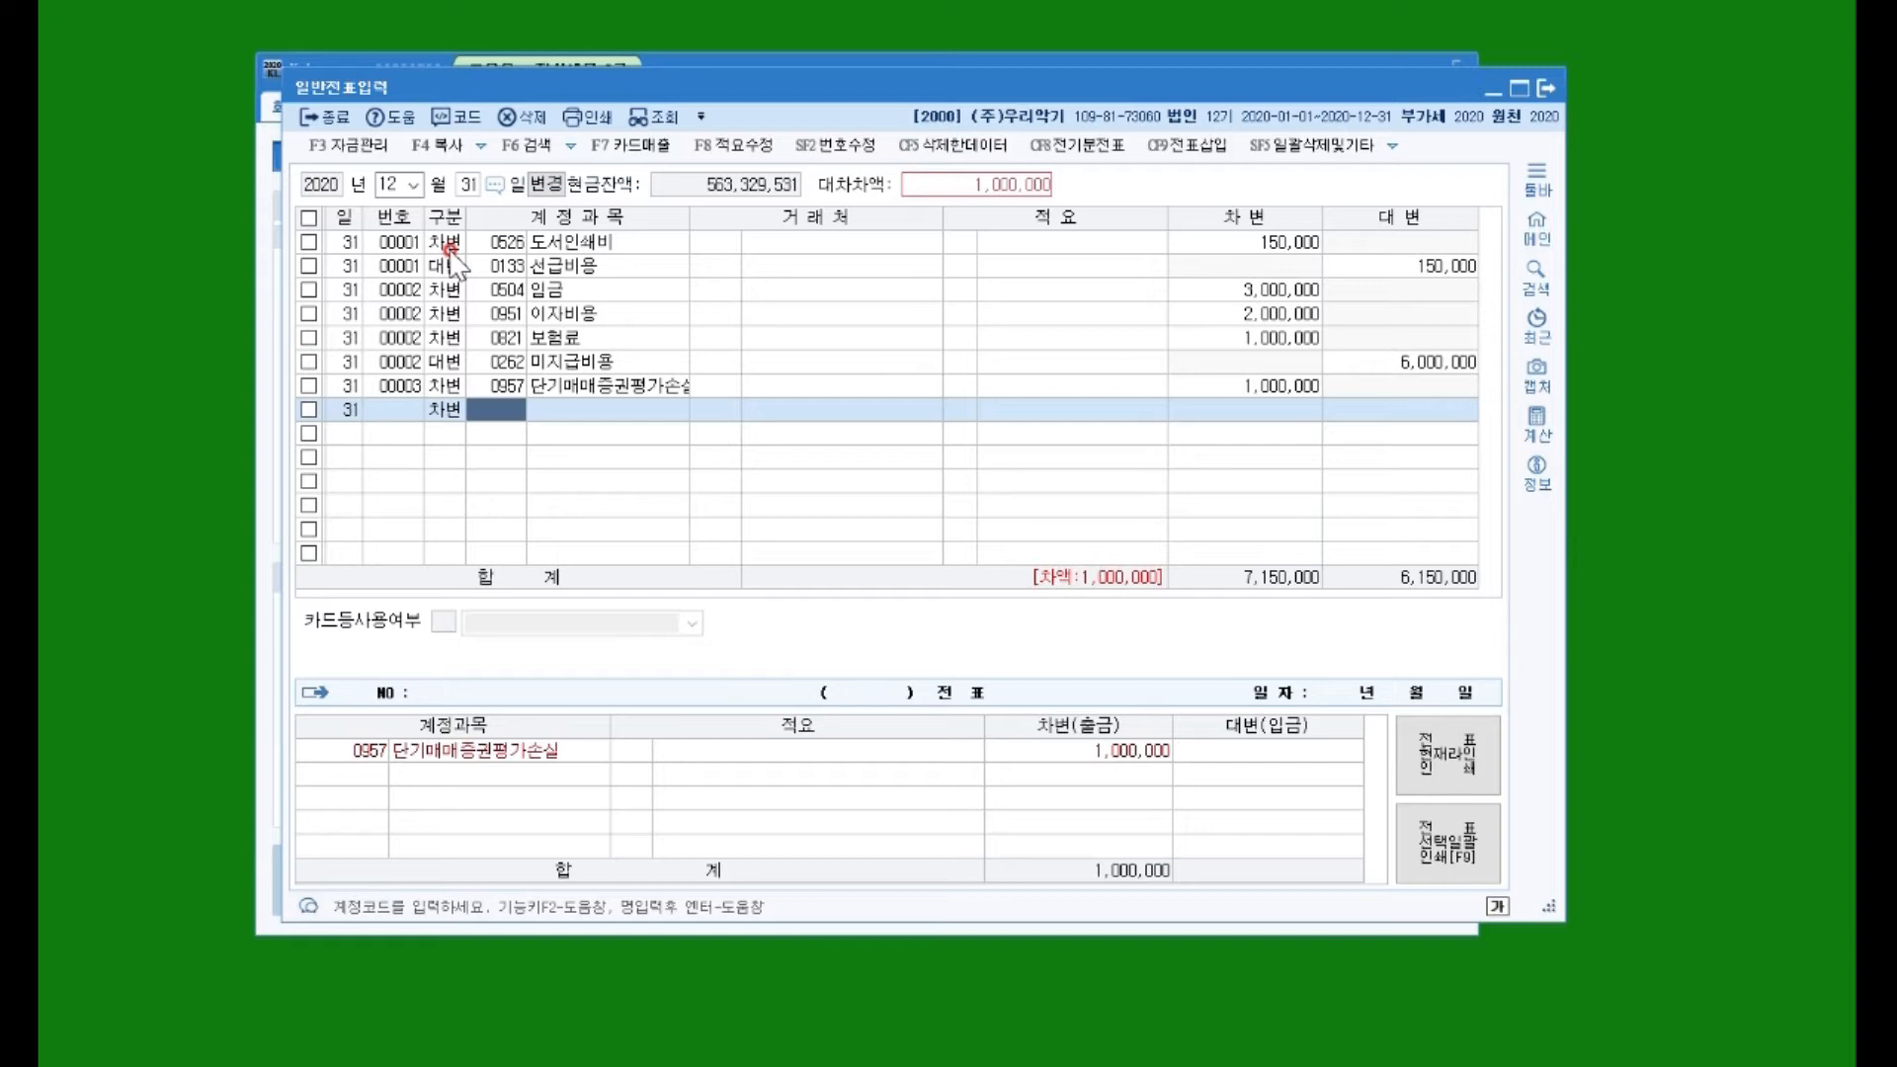
pyautogui.write('매도가')
pyautogui.press('Return')
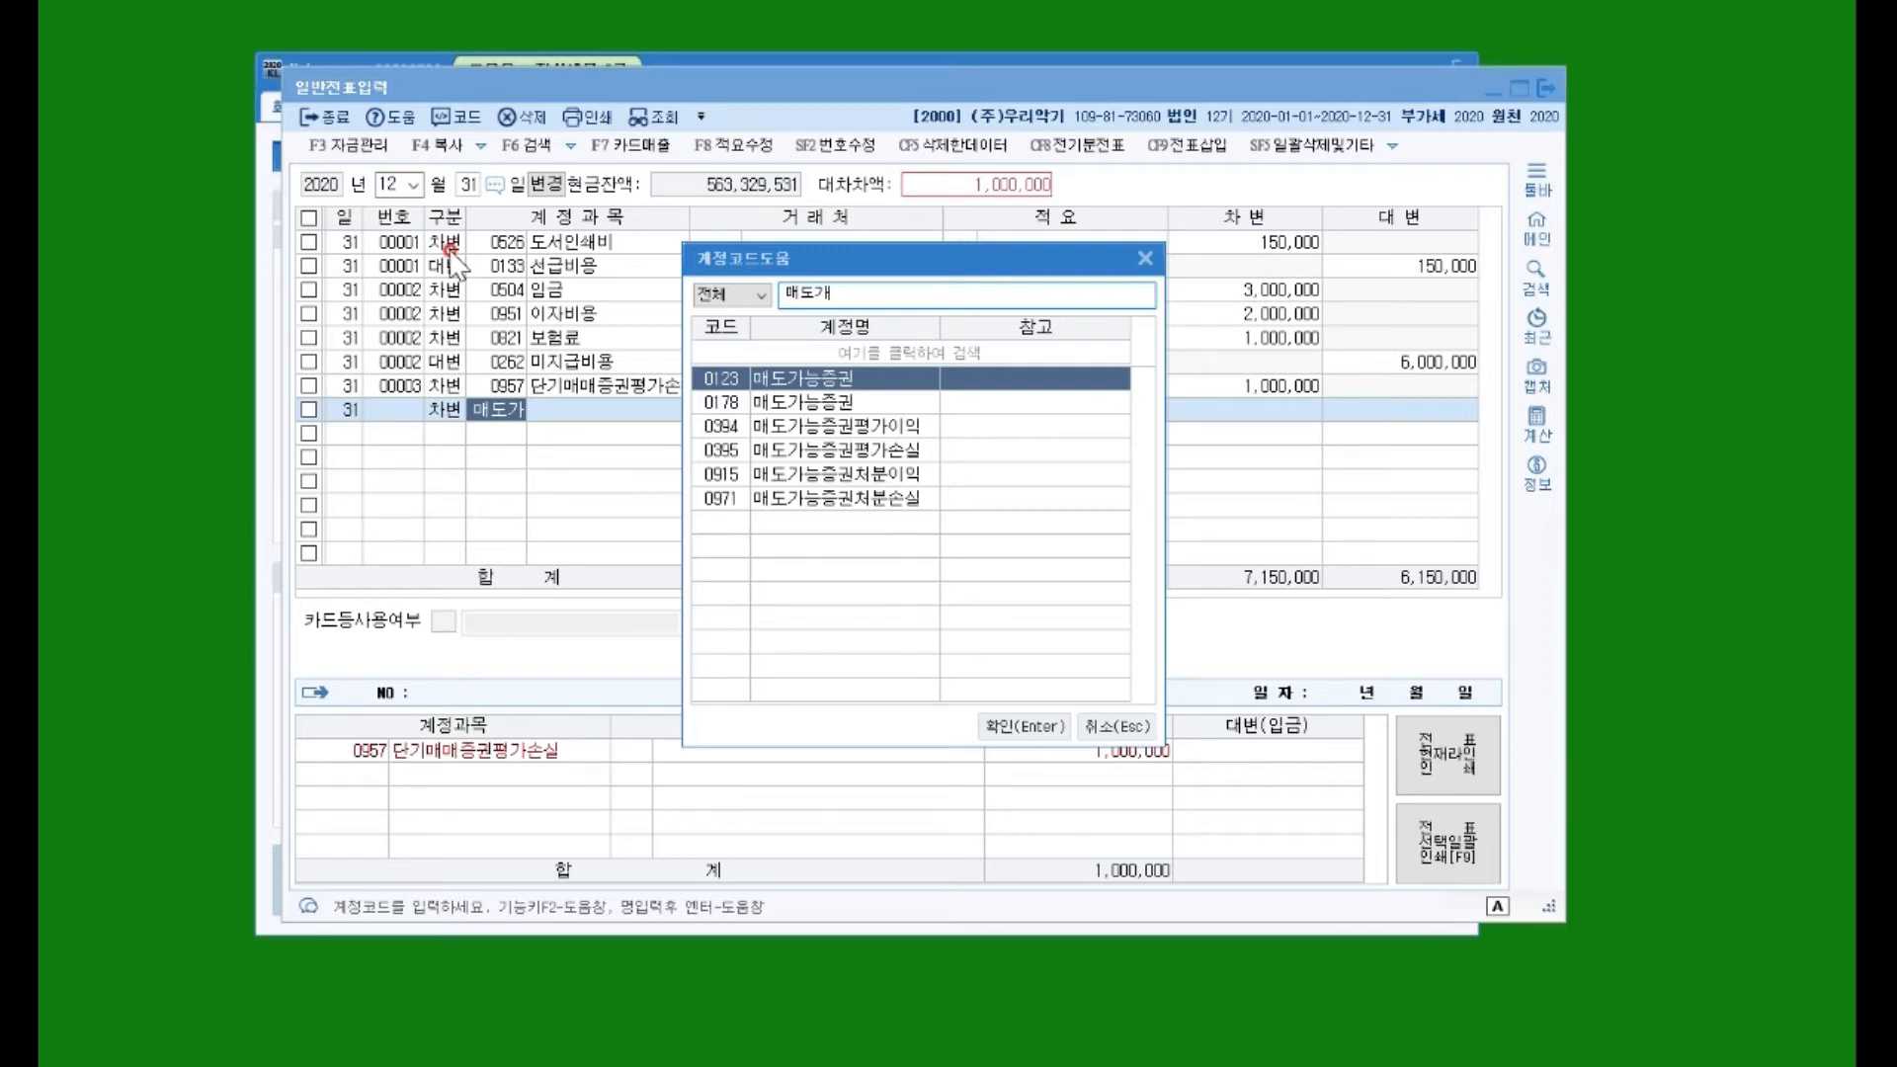
pyautogui.press('Down')
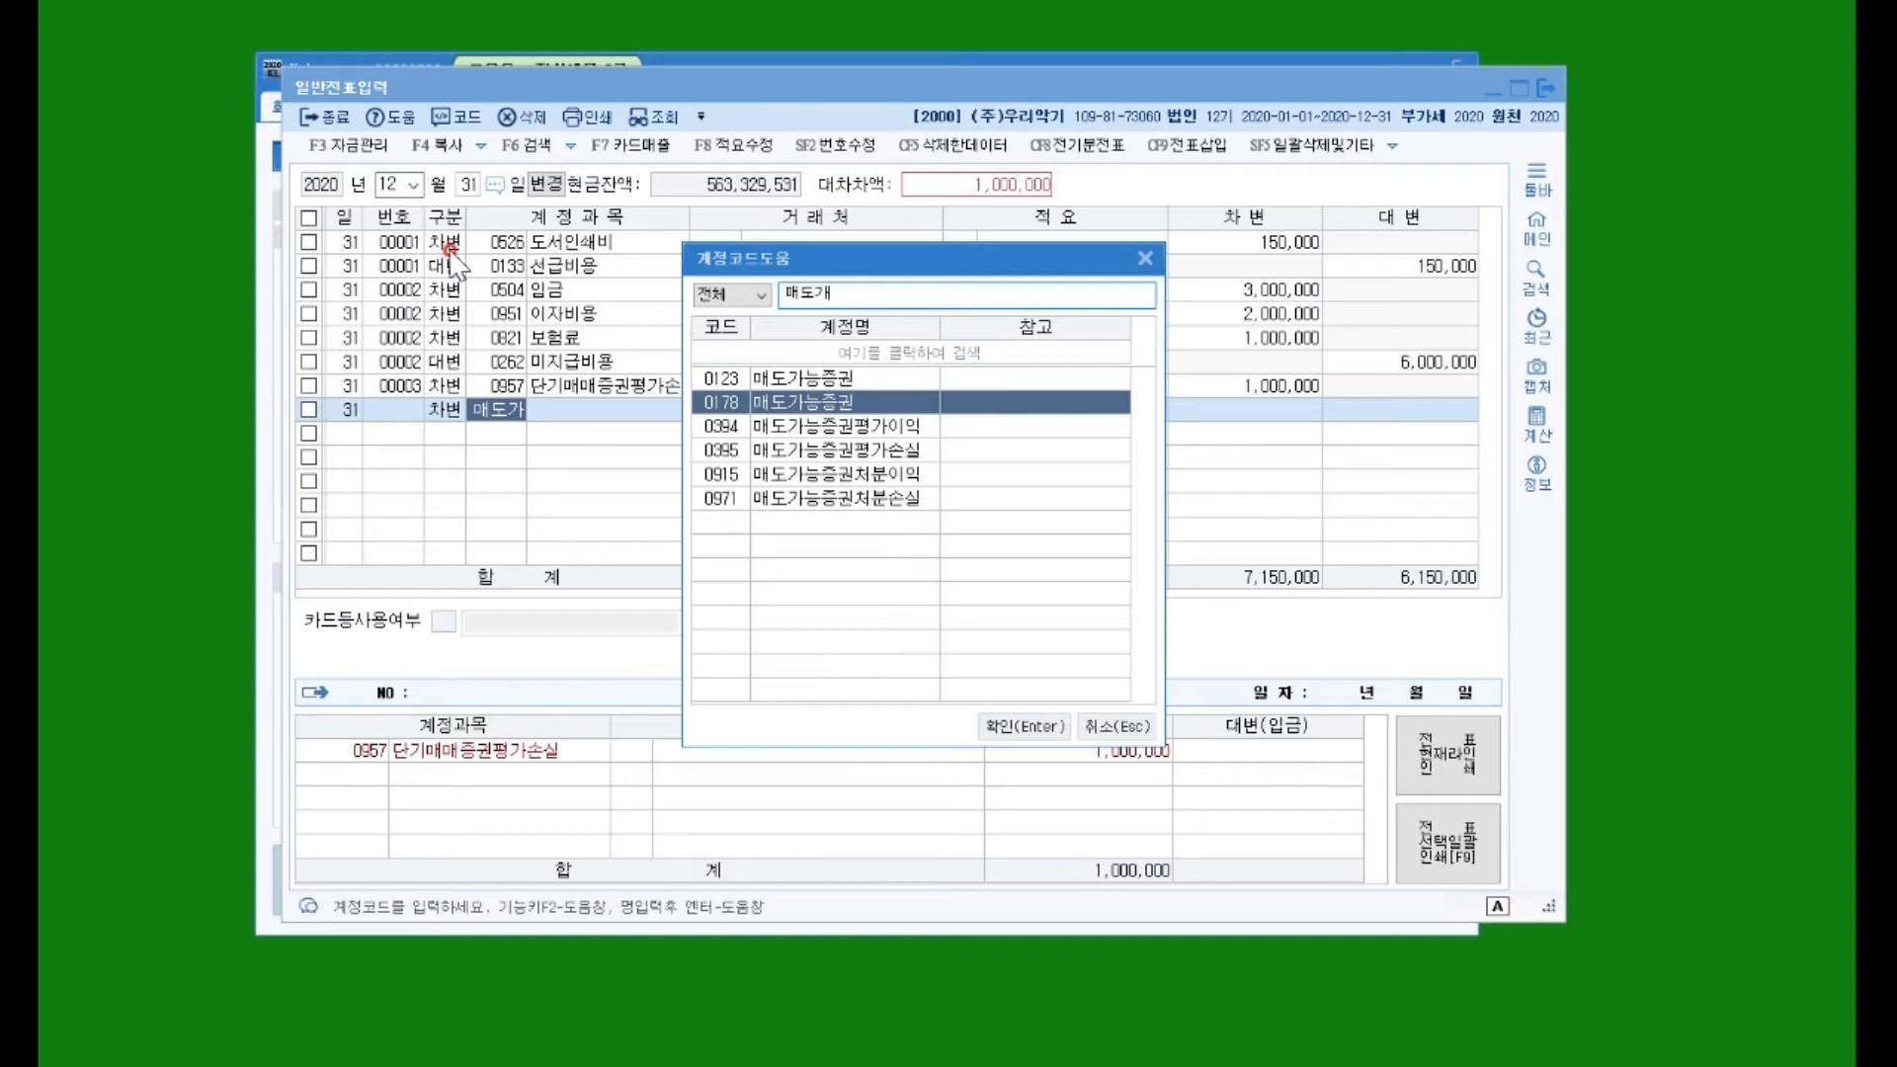
pyautogui.press('Return')
pyautogui.press('Return')
pyautogui.press('Return')
pyautogui.press('Return')
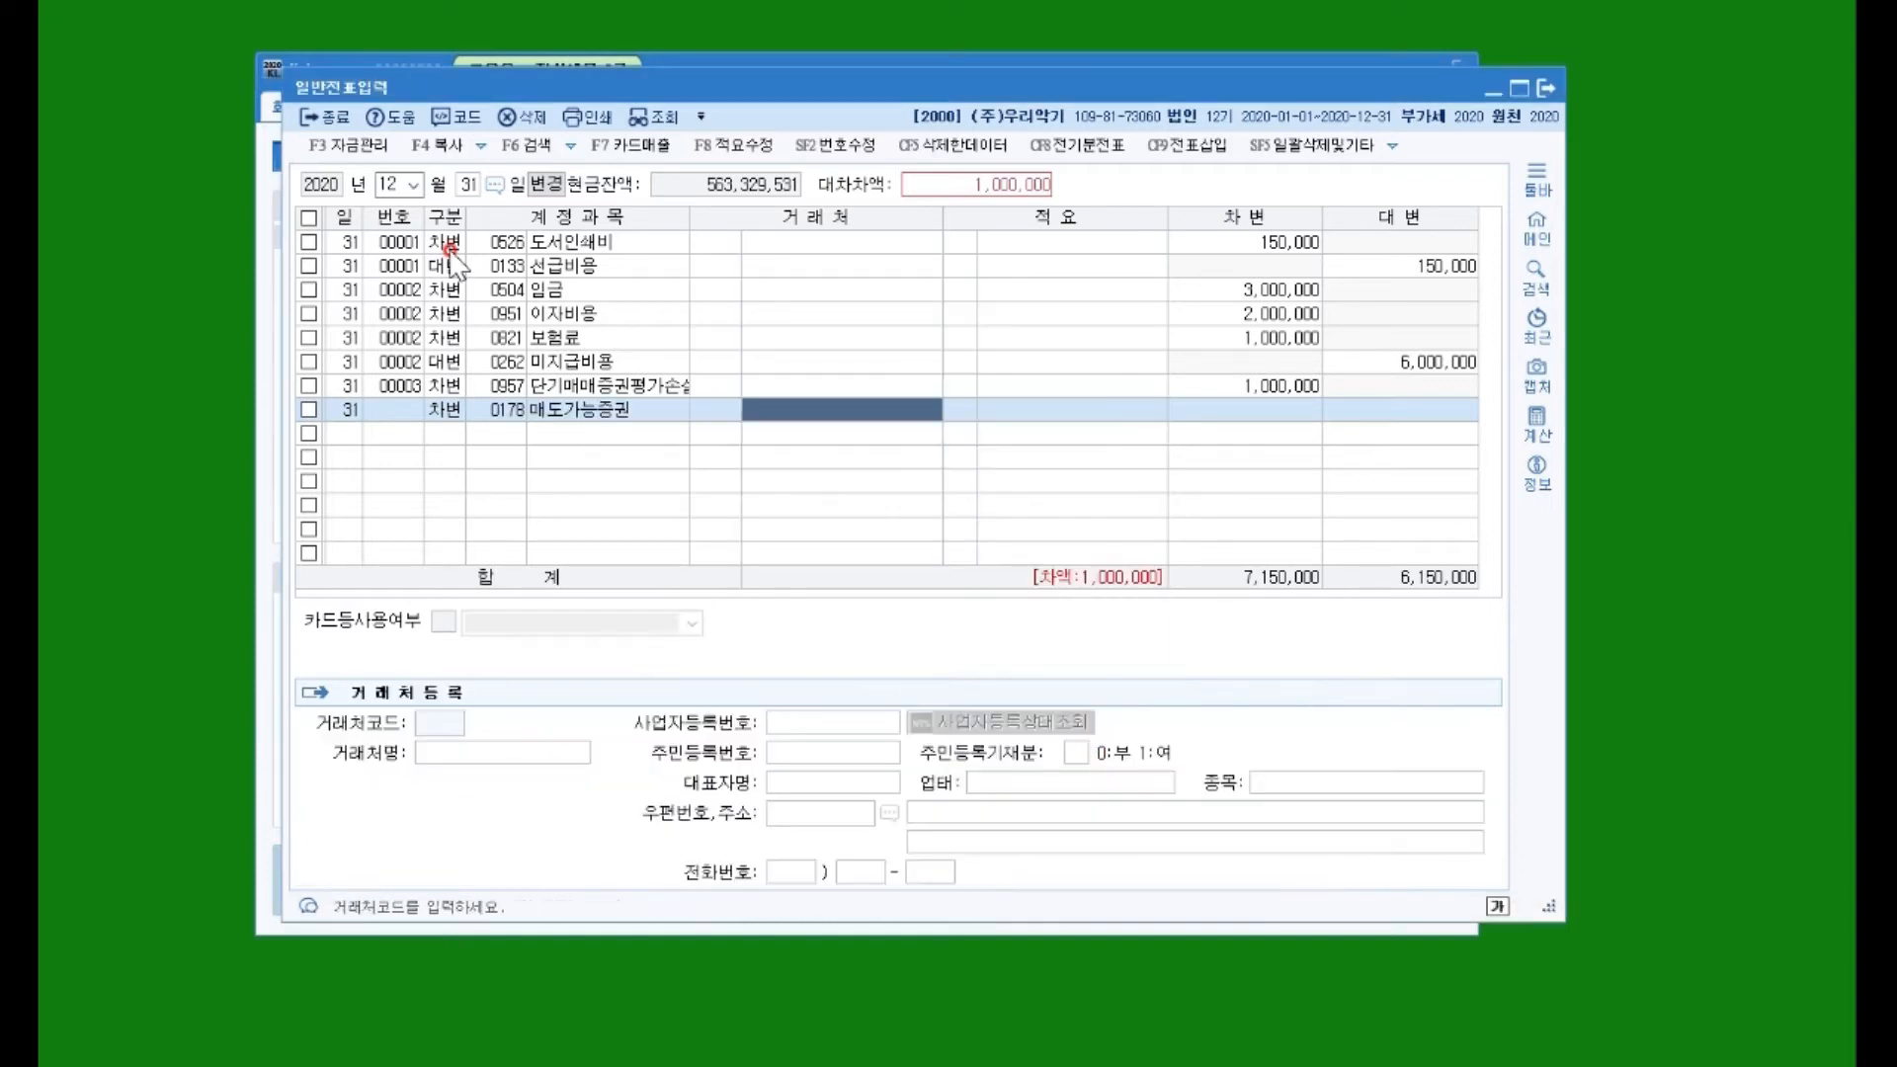
pyautogui.write('900,000')
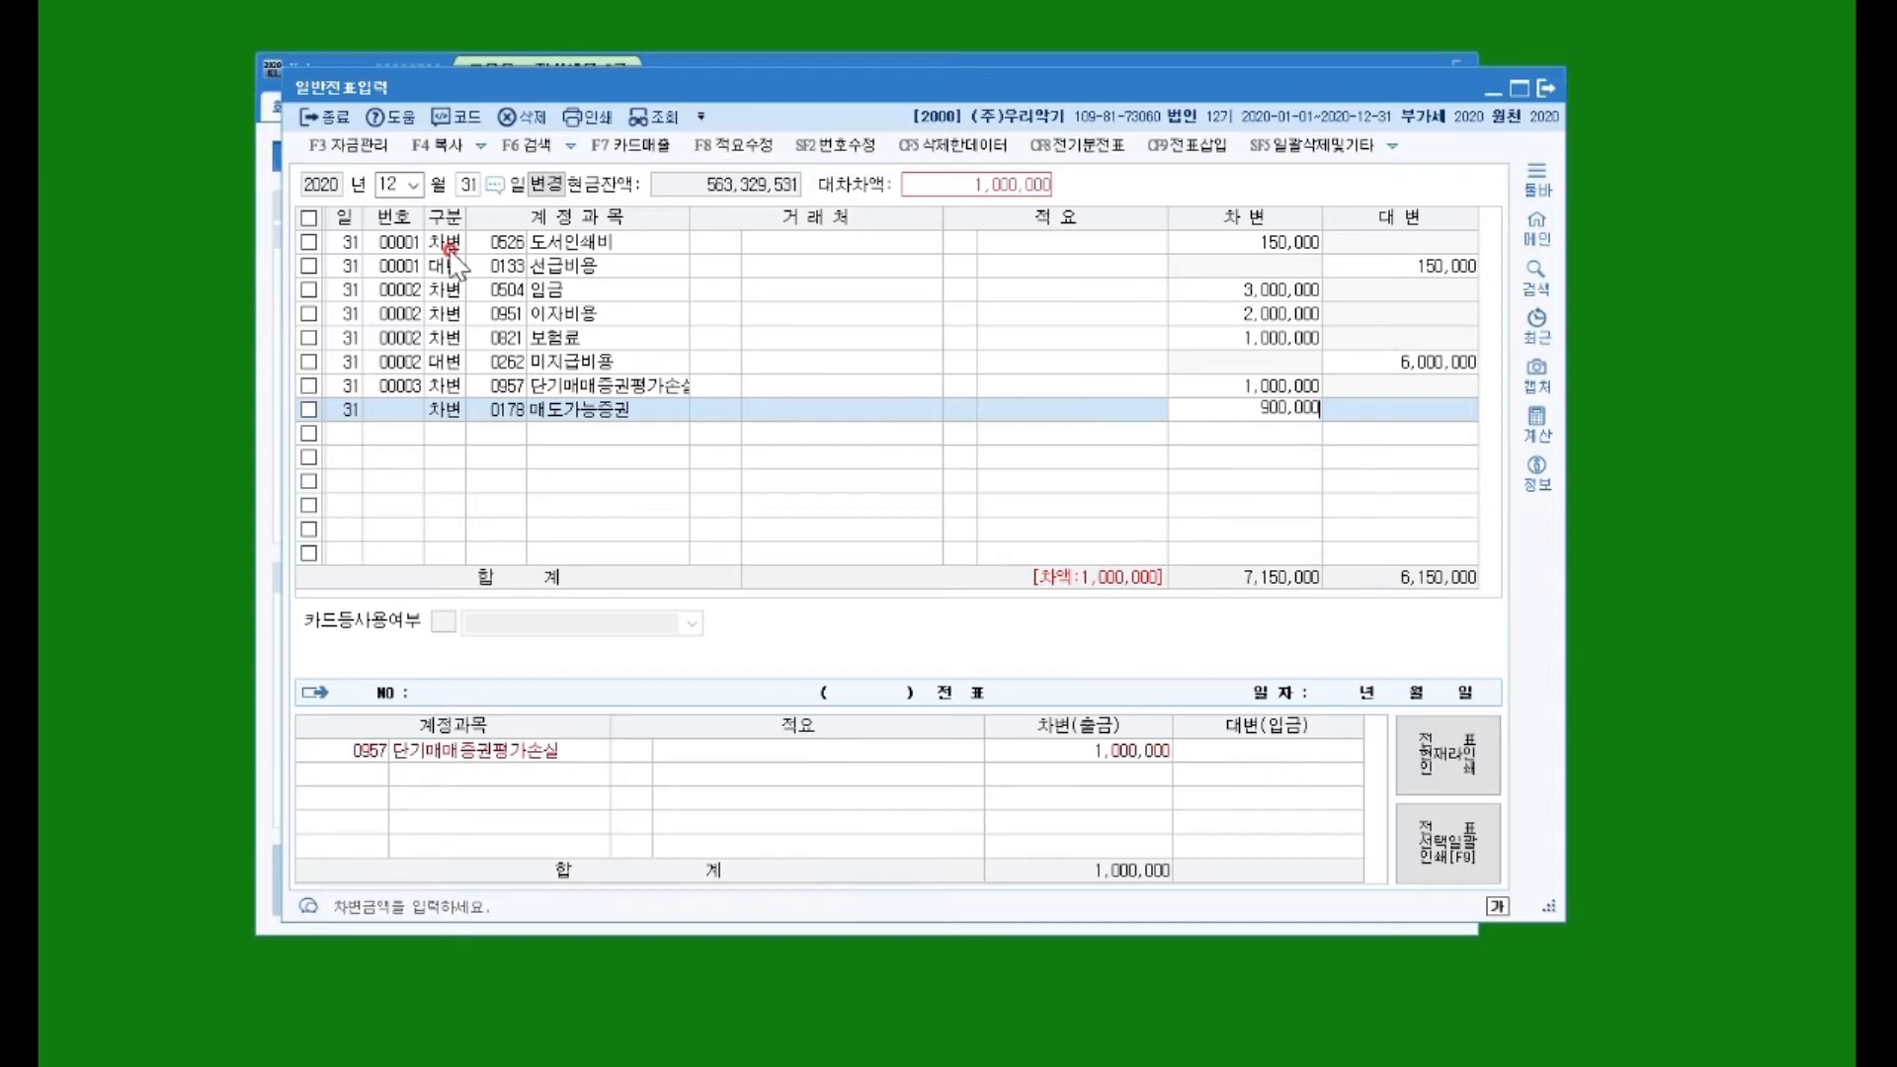
pyautogui.press('Return')
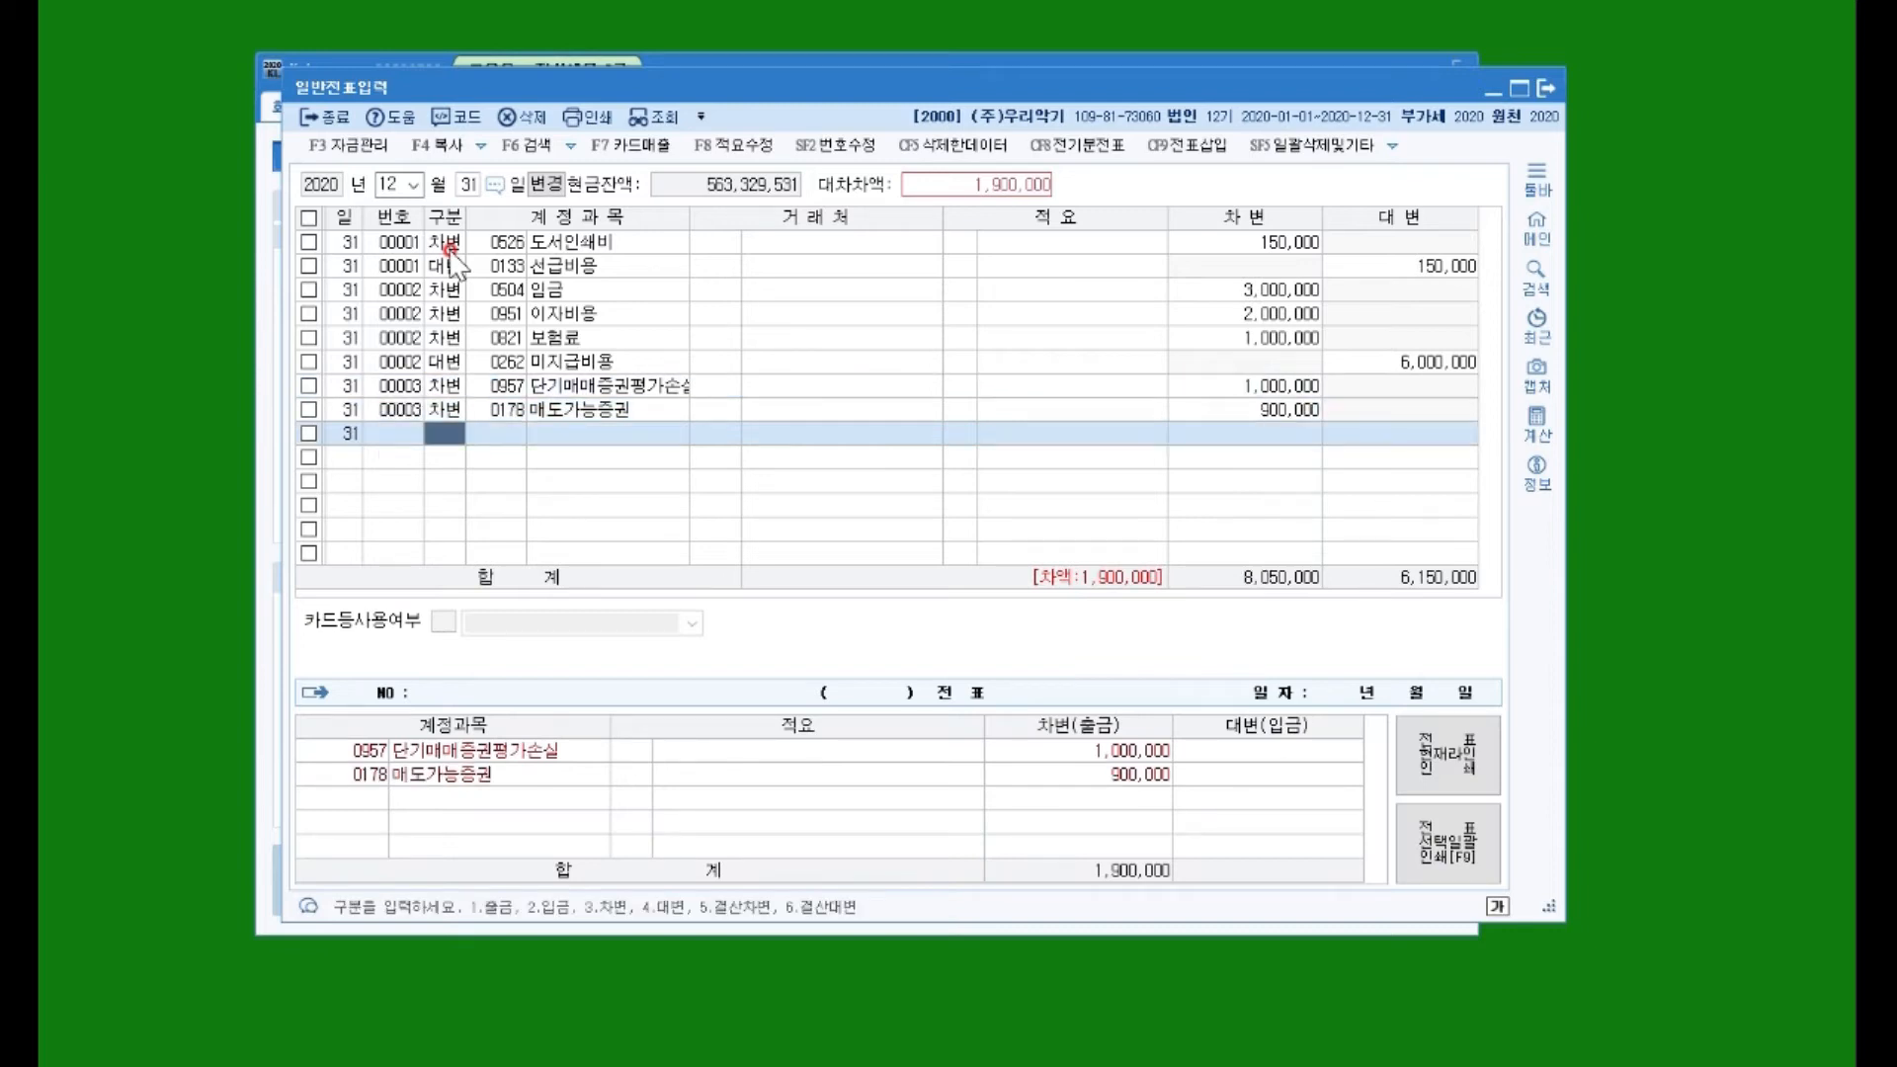
# Step: Add a credit line for account 0107 단기매매증권 and set its amount to 1,000,000
pyautogui.write('4')
pyautogui.write('단기')
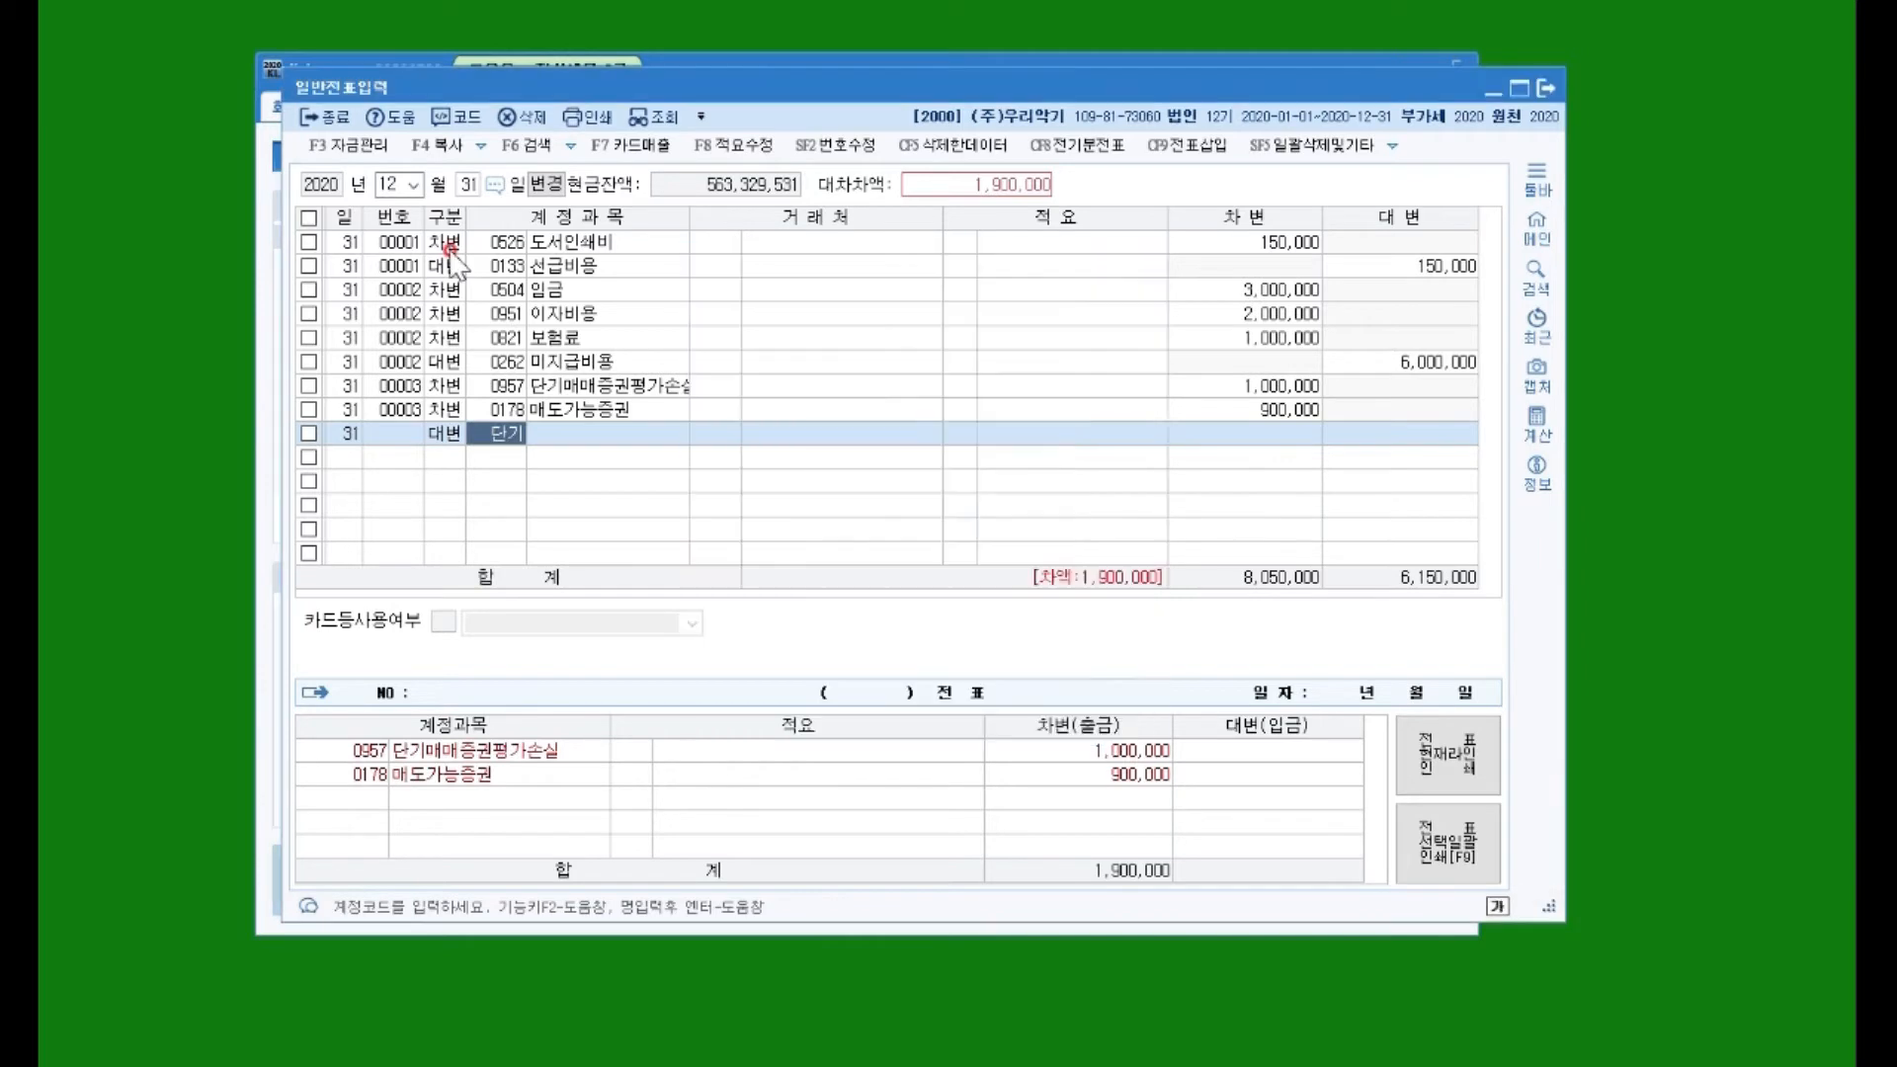
pyautogui.press('Return')
pyautogui.press('Return')
pyautogui.press('Return')
pyautogui.press('Return')
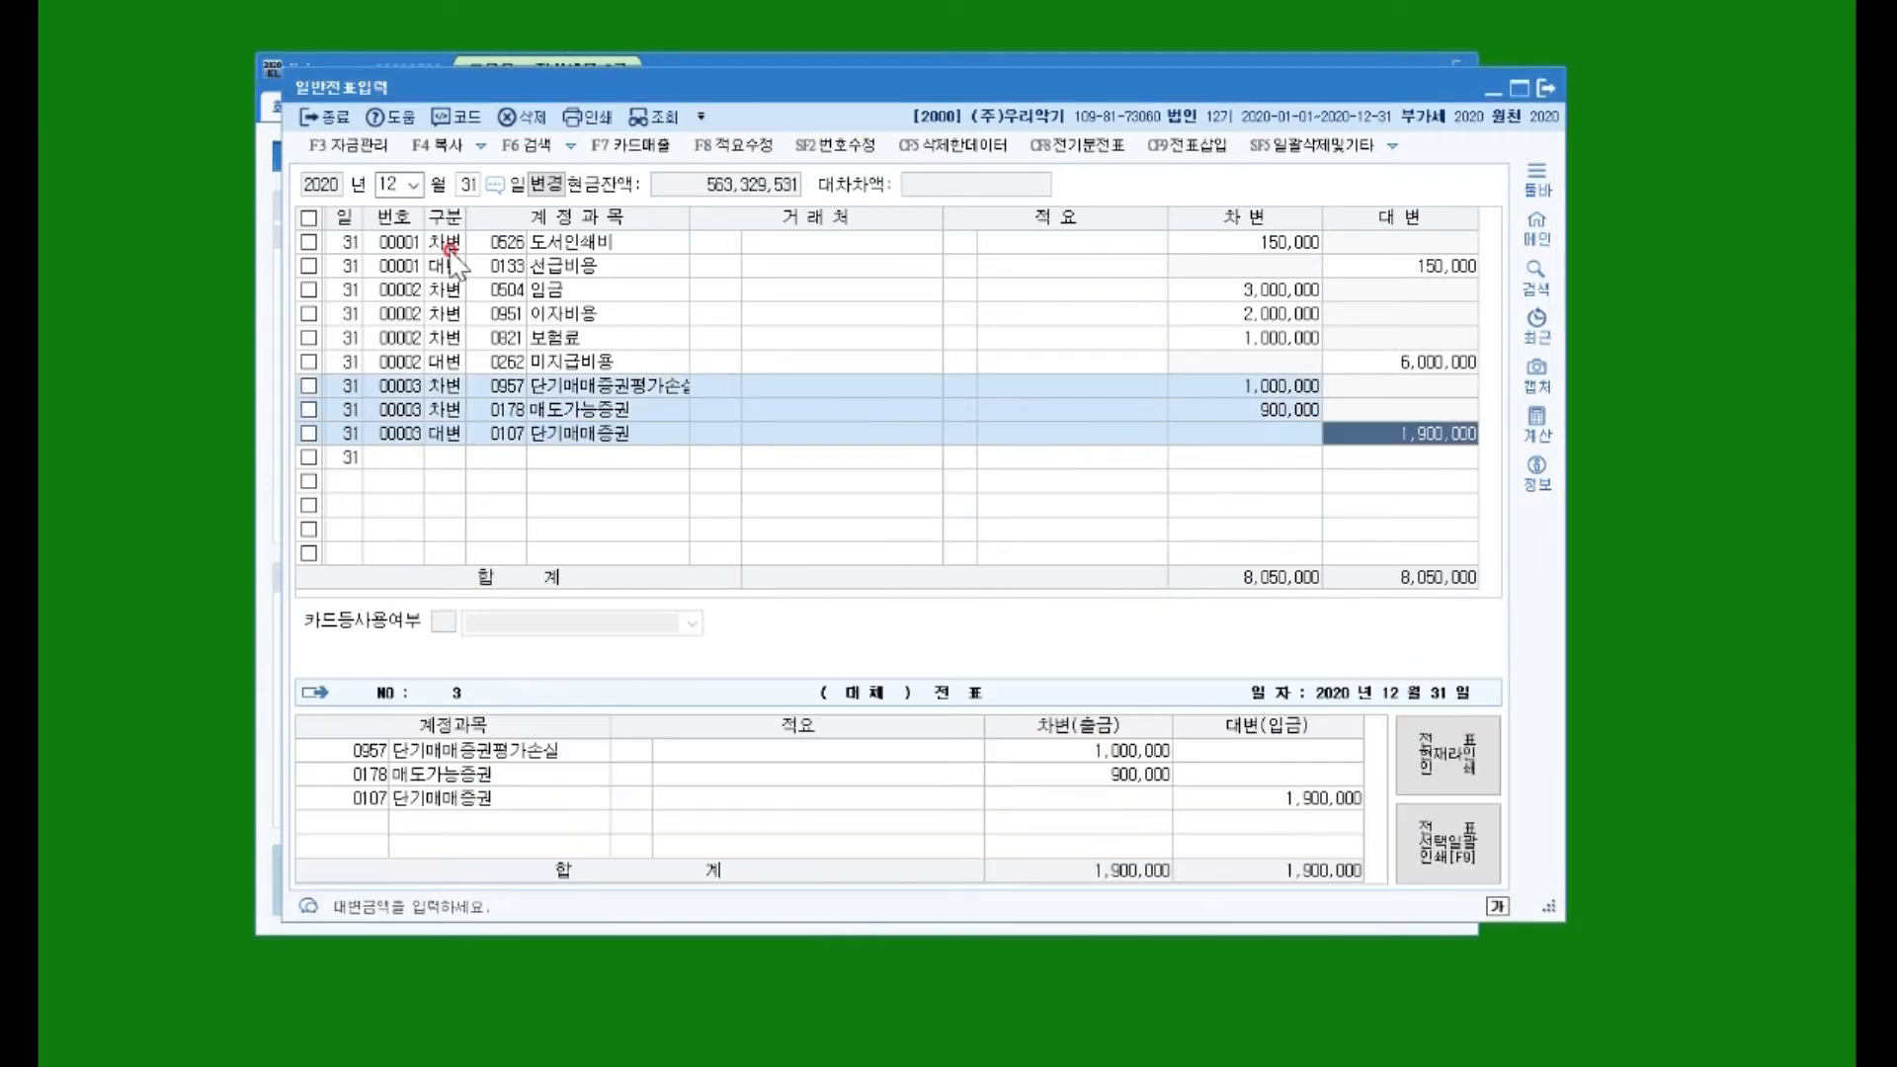
pyautogui.write('1000000')
pyautogui.press('Return')
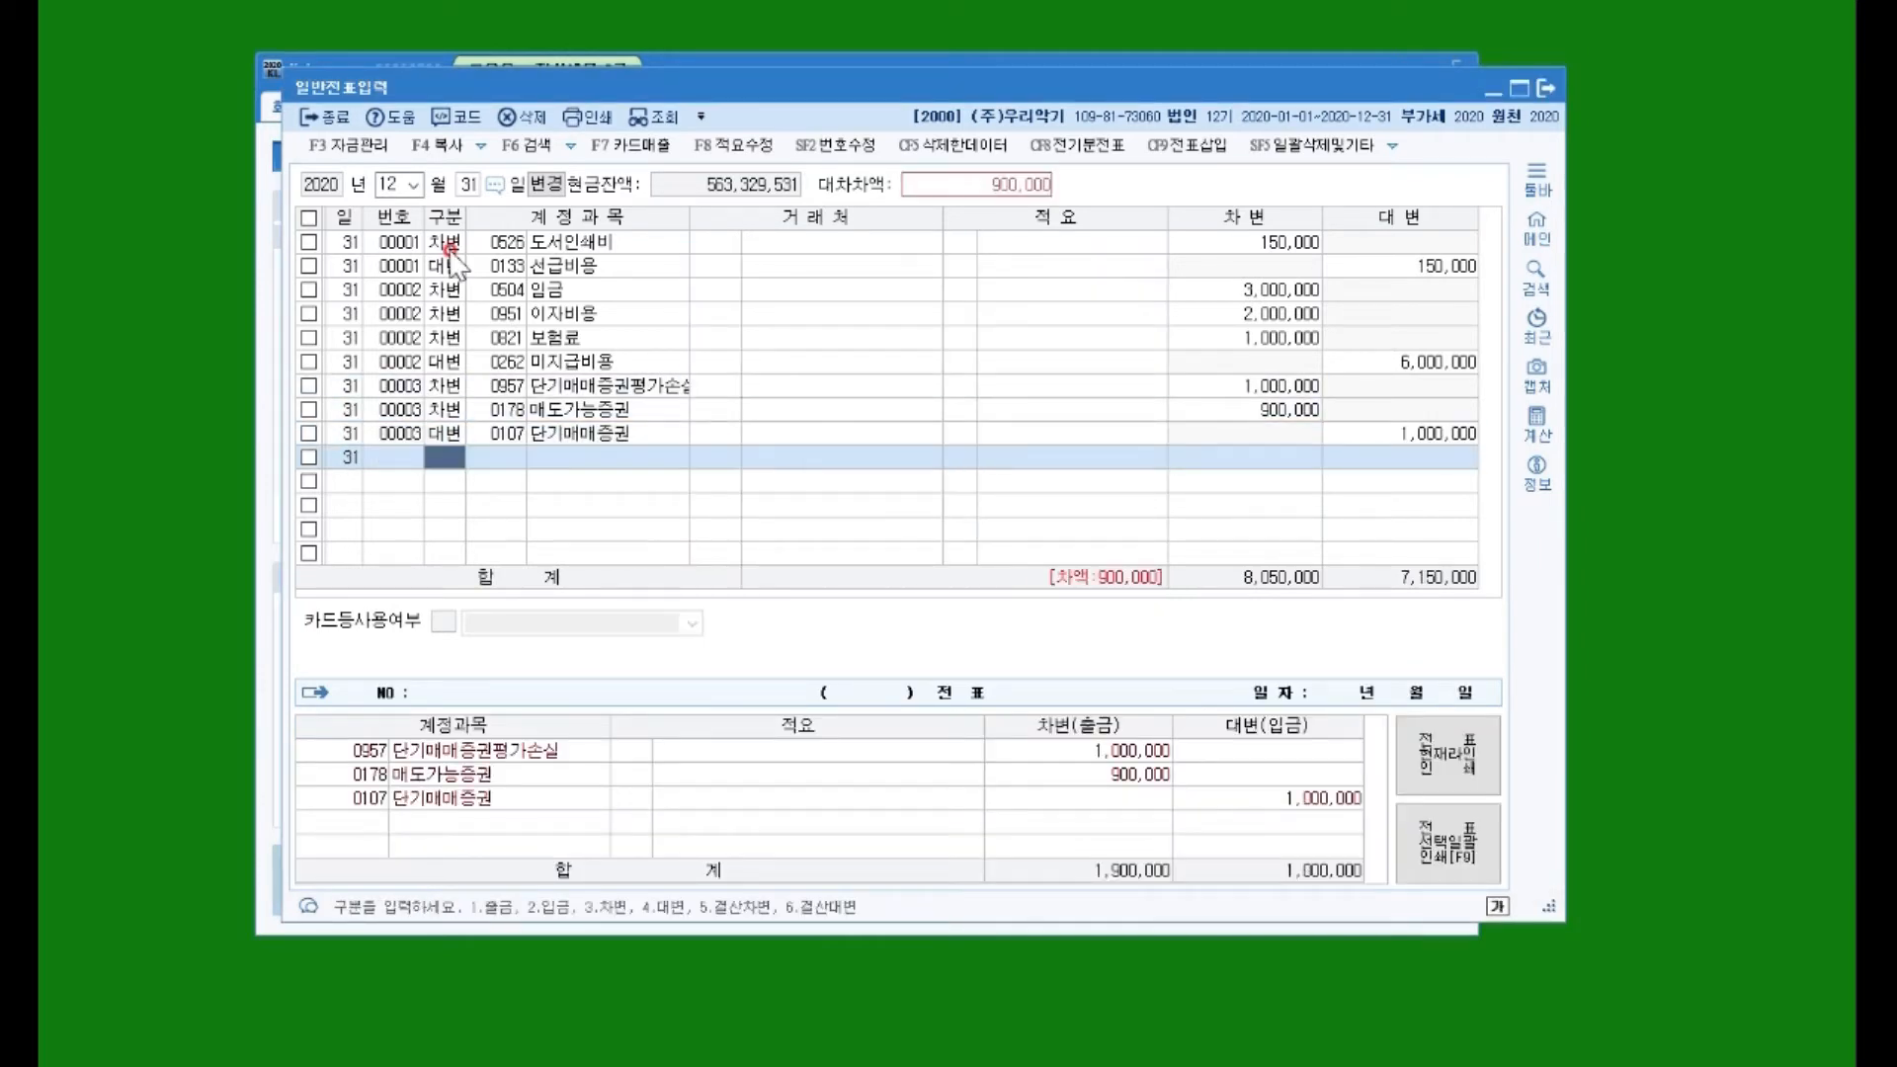
# Step: Balance the third voucher with a credit line for account 0394 매도가능증권평가이익 of 900,000
pyautogui.write('4')
pyautogui.press('Return')
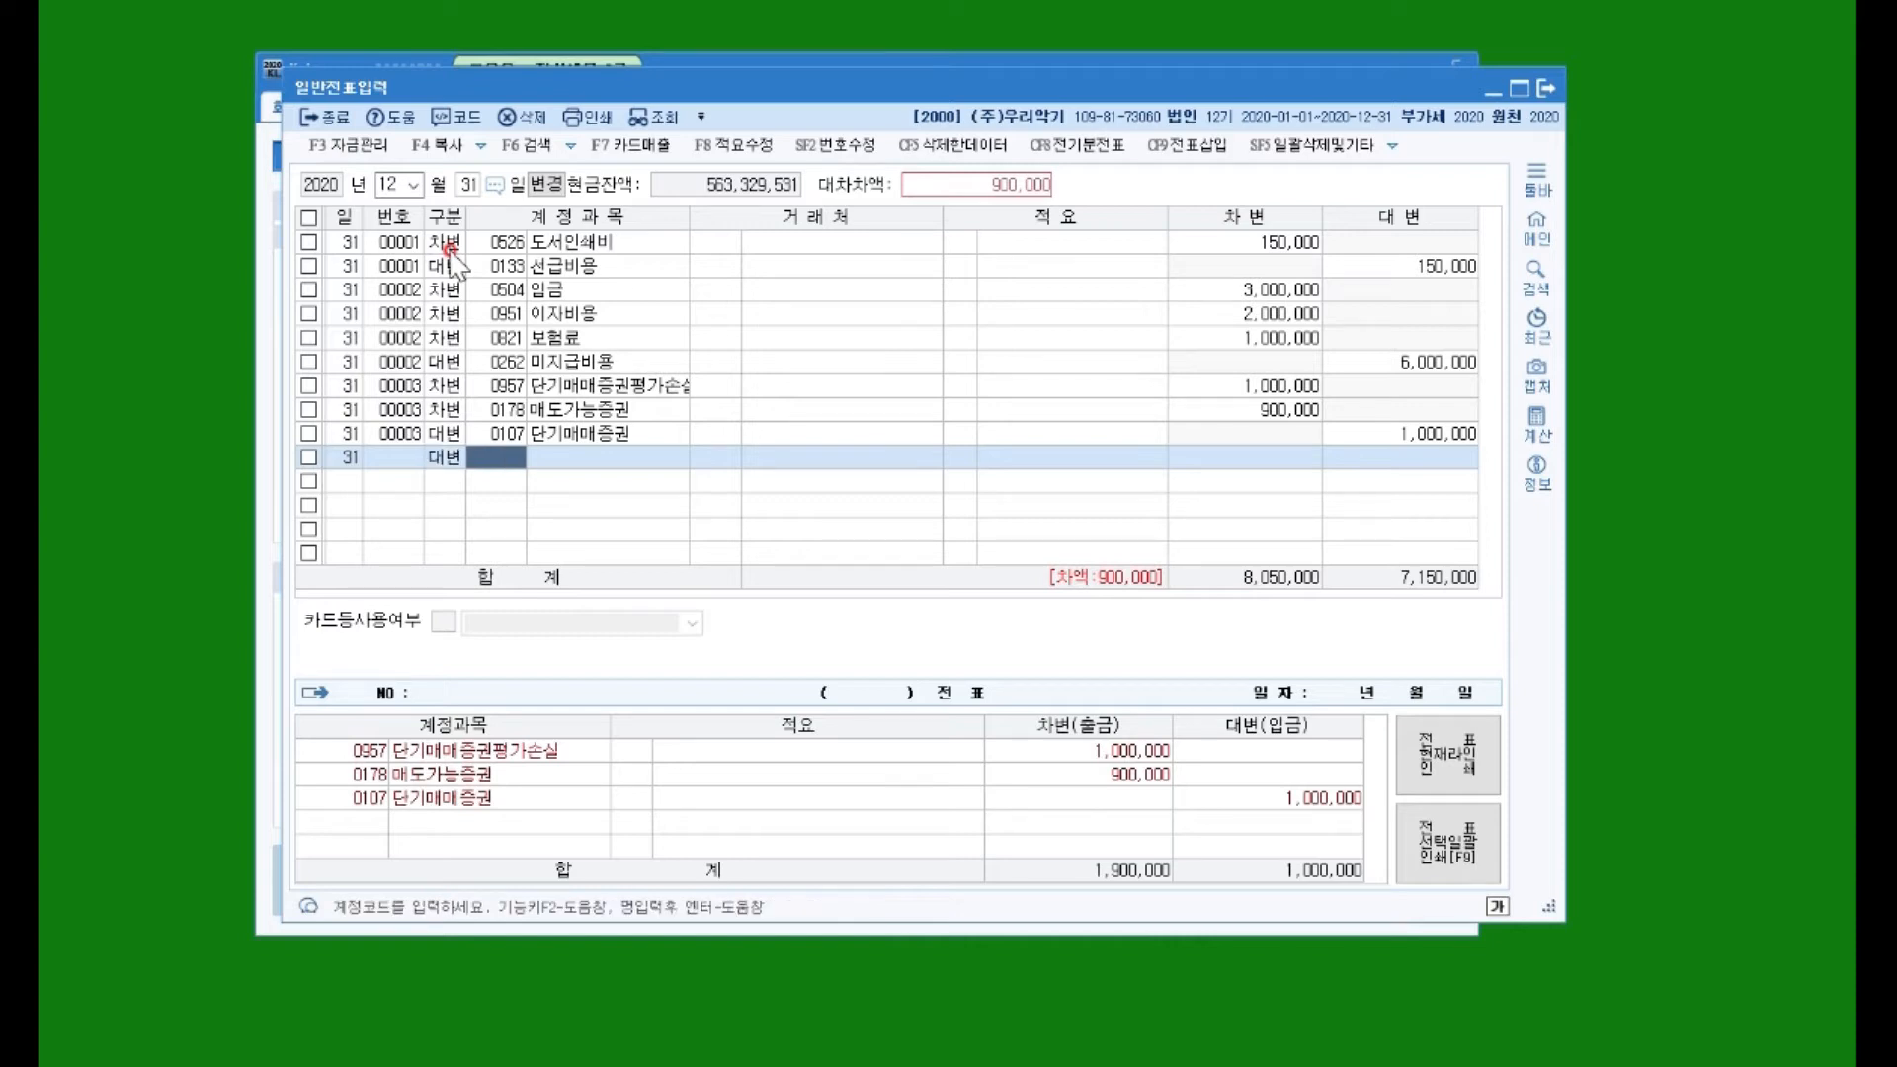
pyautogui.write('매도')
pyautogui.press('Return')
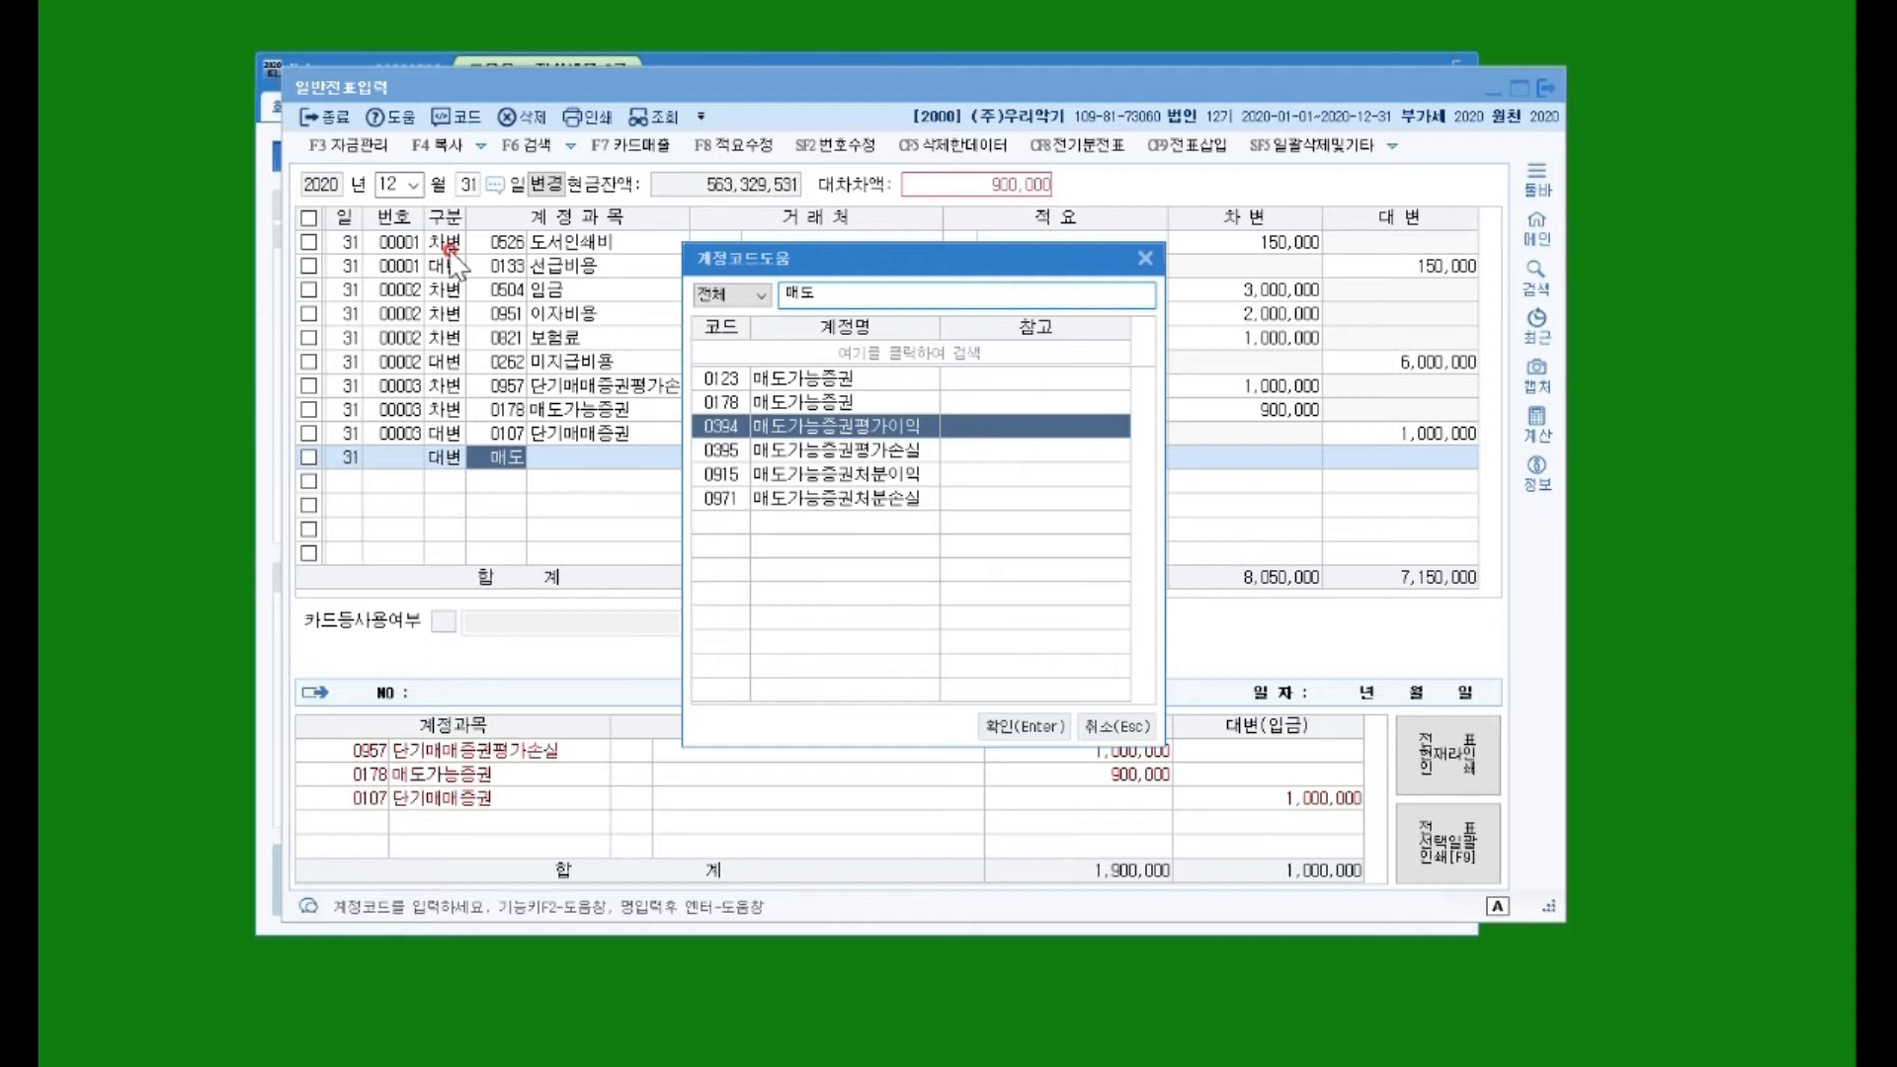
pyautogui.press('Return')
pyautogui.press('Return')
pyautogui.press('Return')
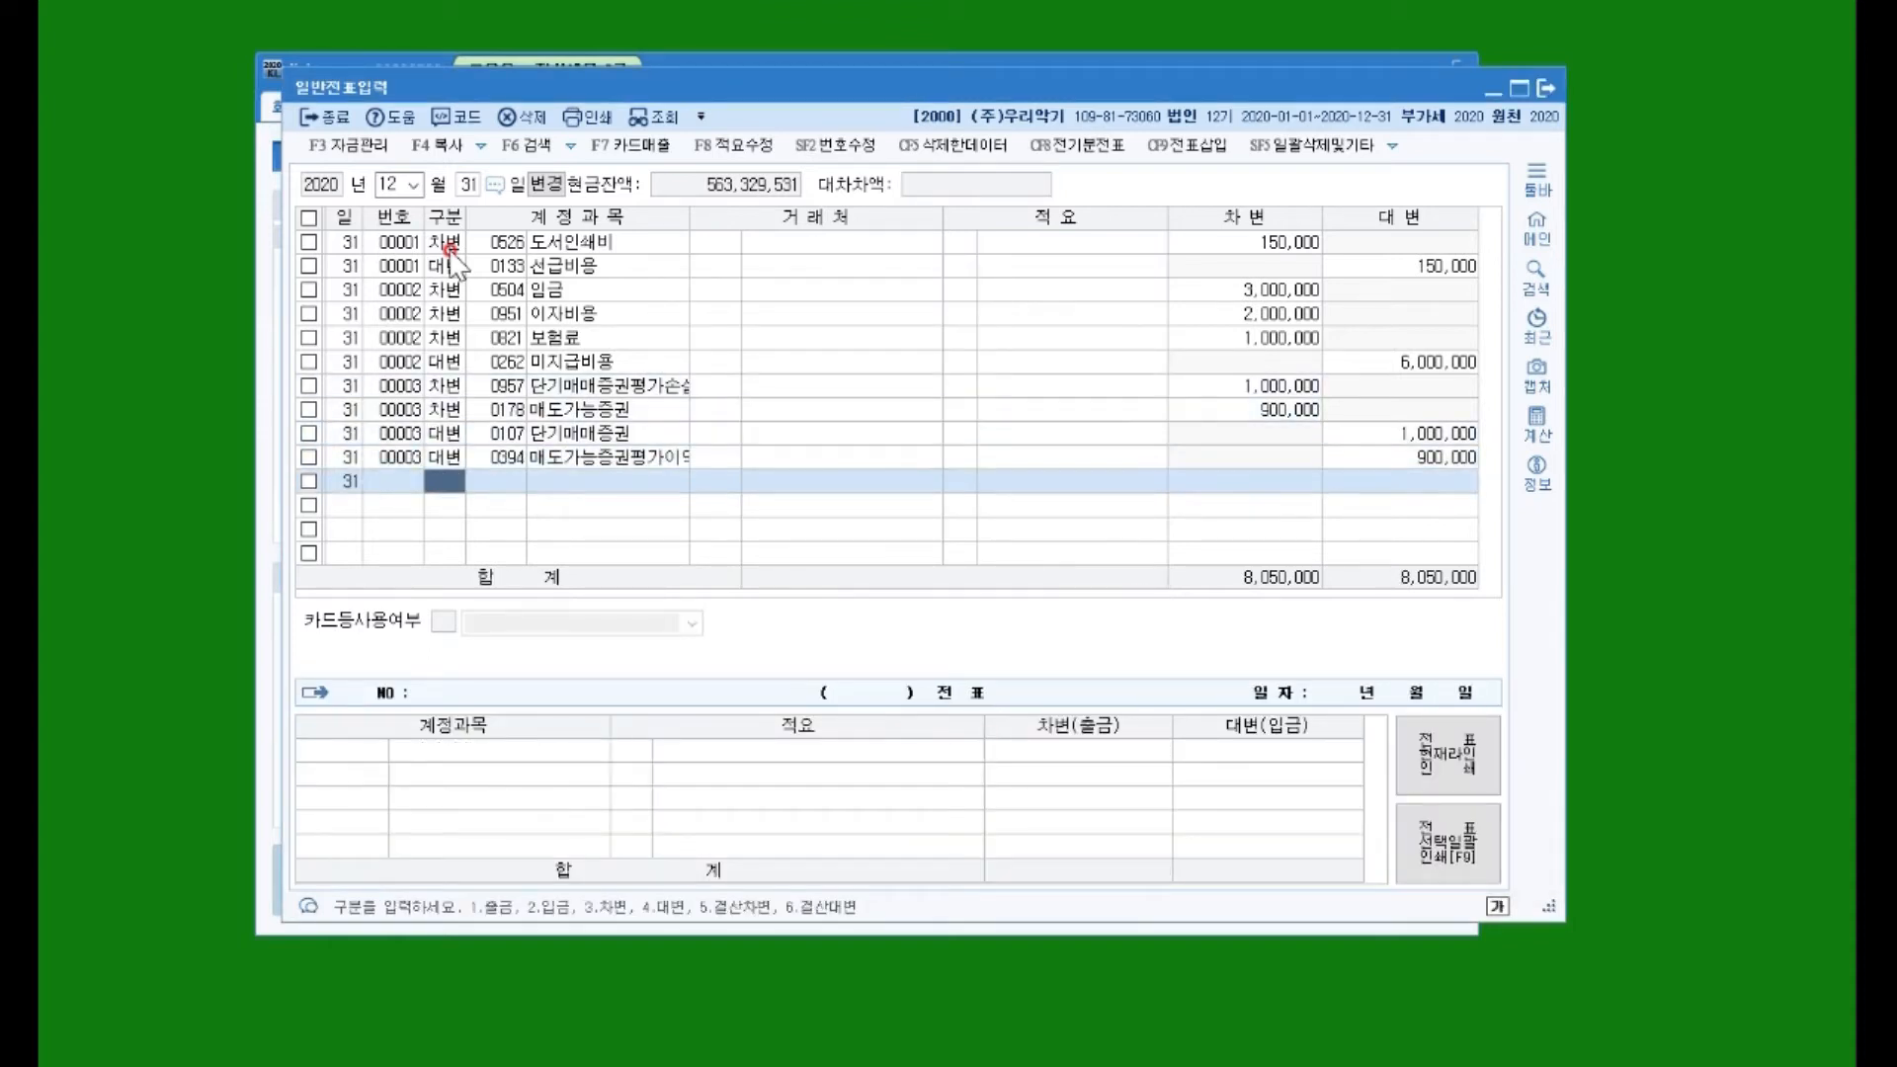
# Step: Review the debit and credit lines of the third voucher and their grouping in the voucher preview
pyautogui.press('Up')
pyautogui.press('Up')
pyautogui.press('Up')
pyautogui.press('Up')
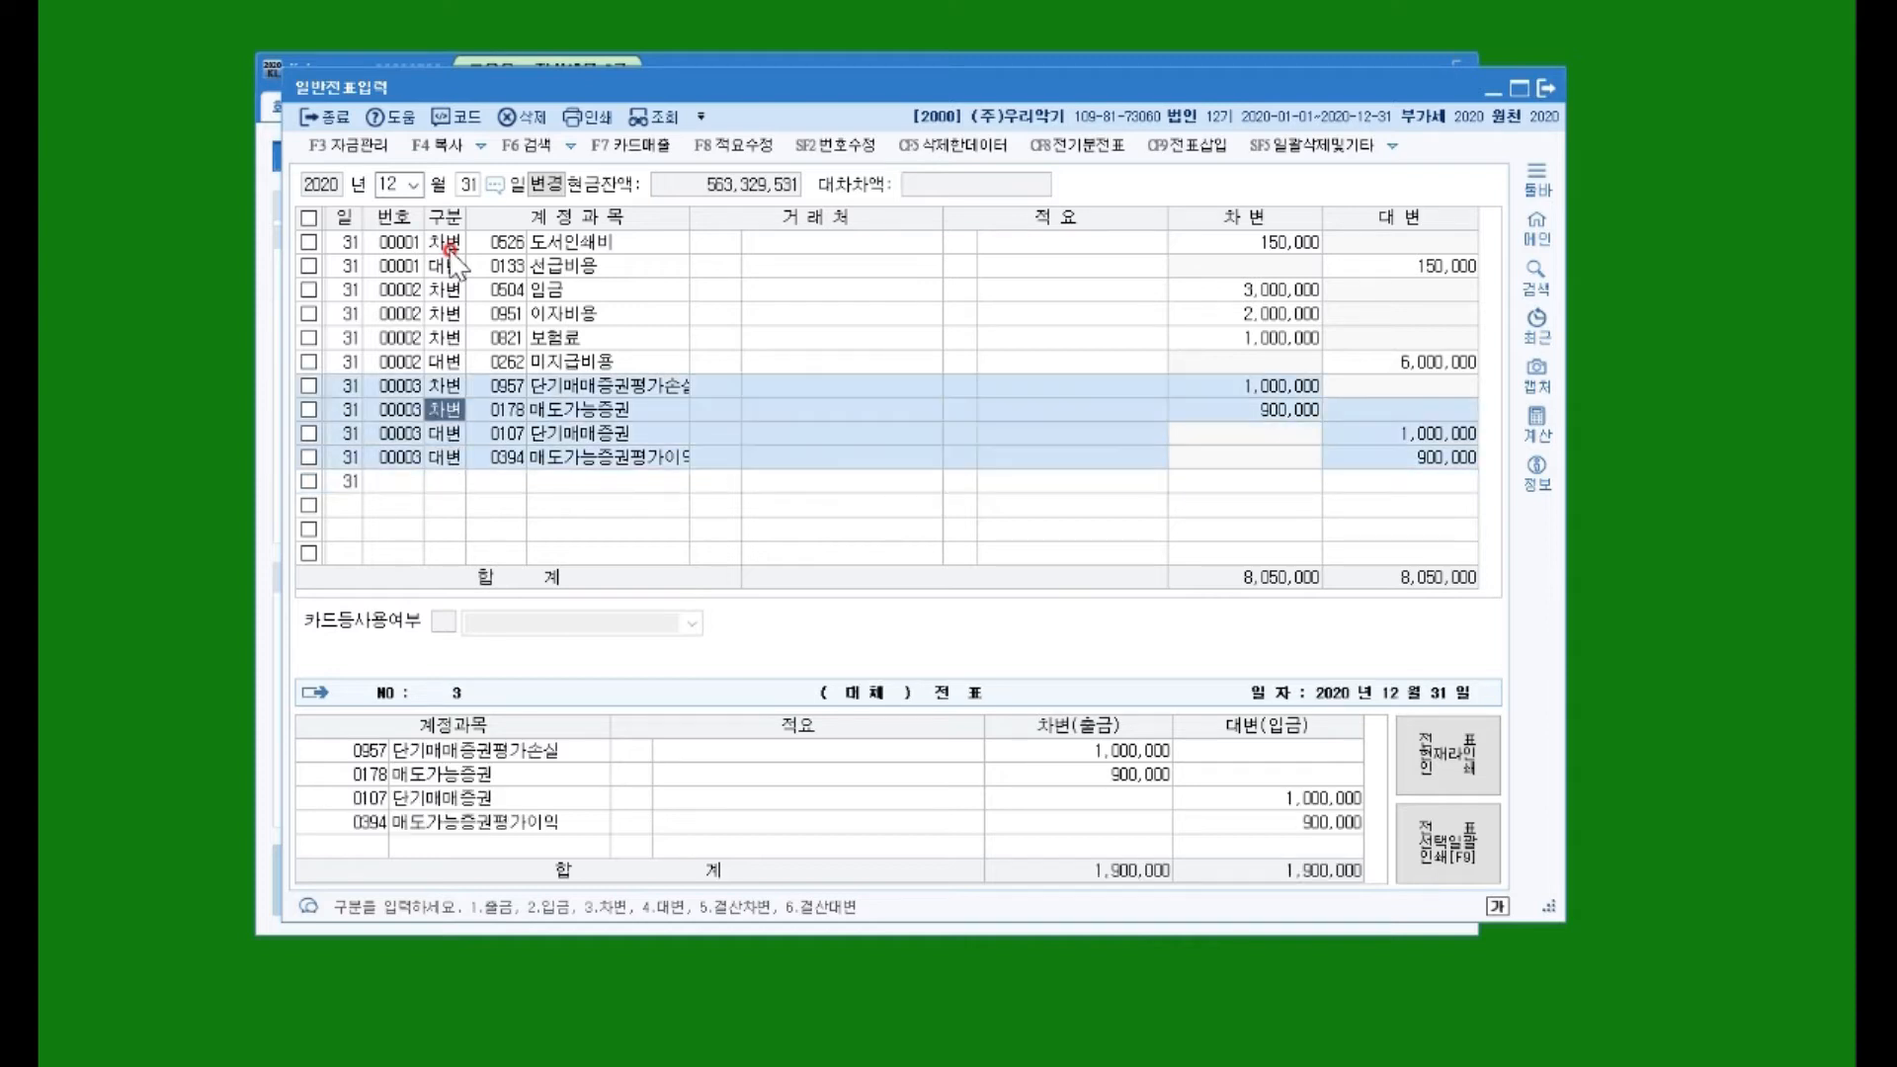
pyautogui.press('Down')
pyautogui.press('Down')
pyautogui.press('Down')
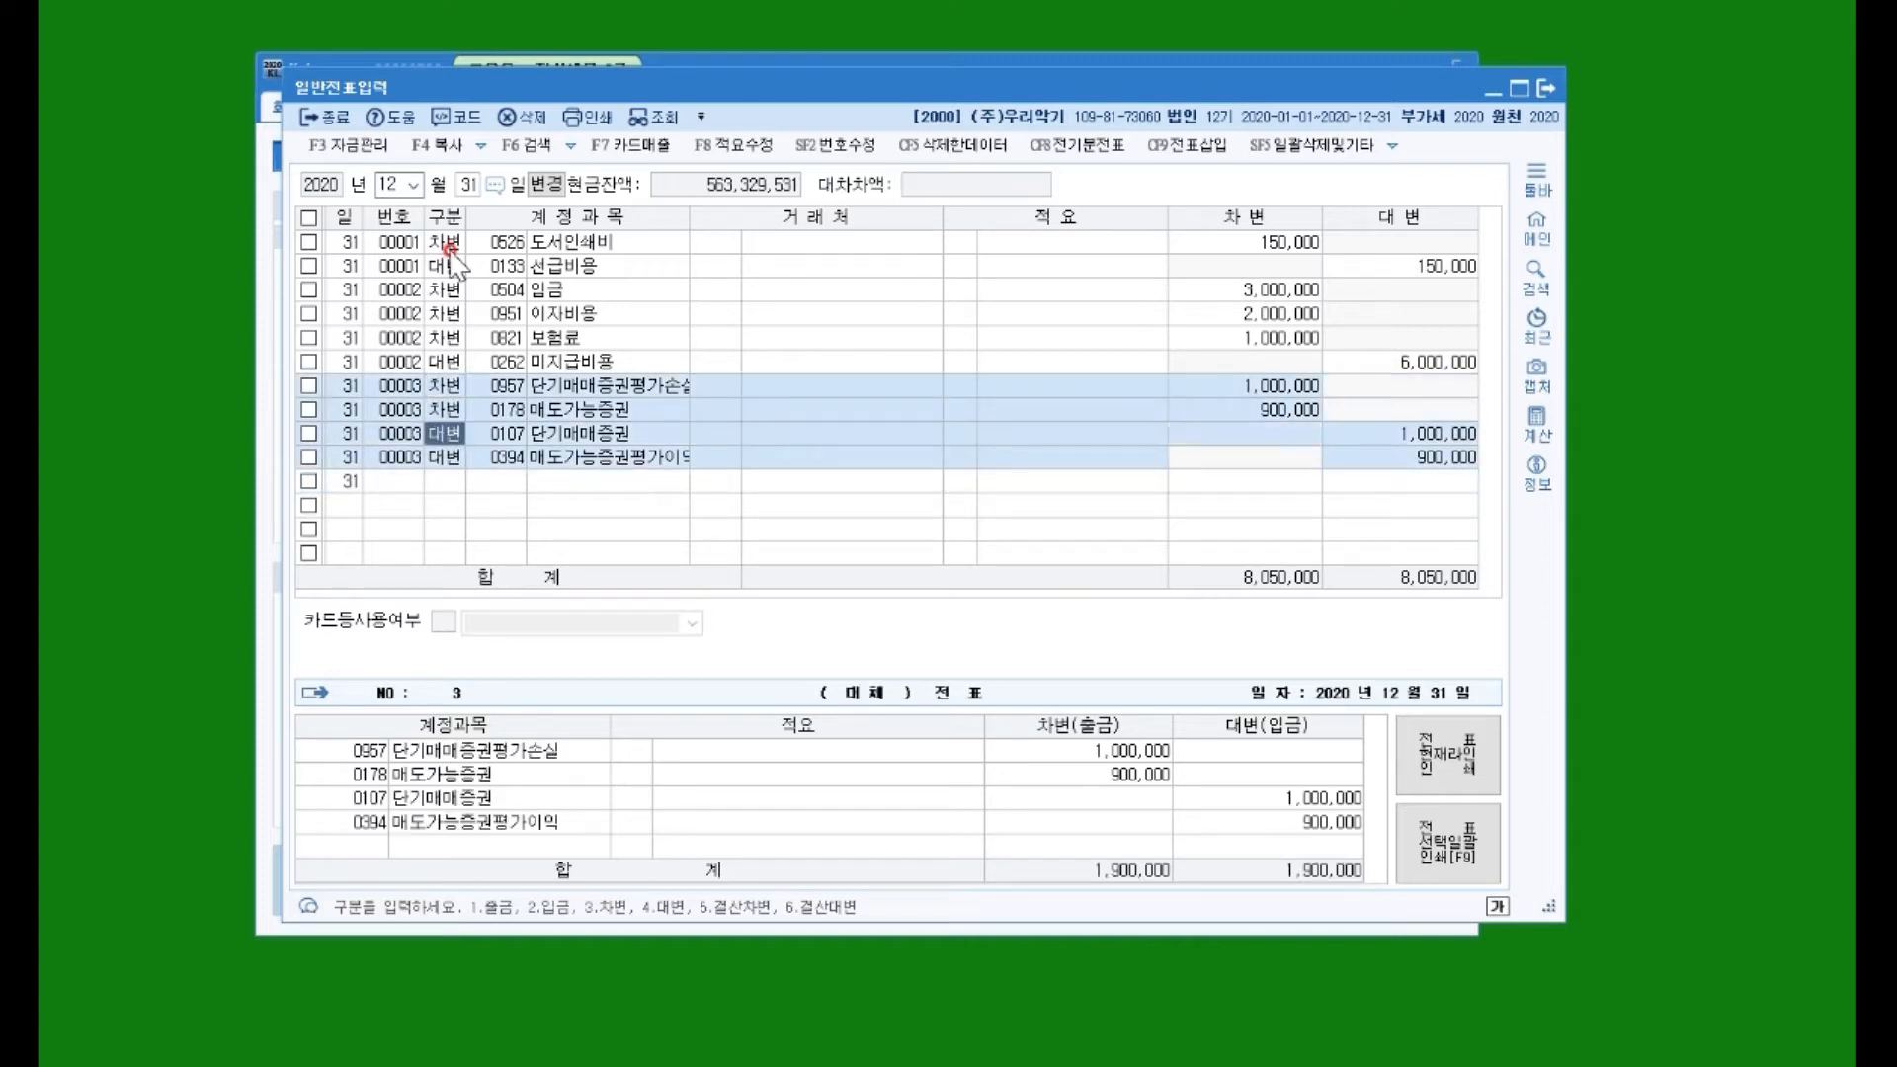
pyautogui.press('Down')
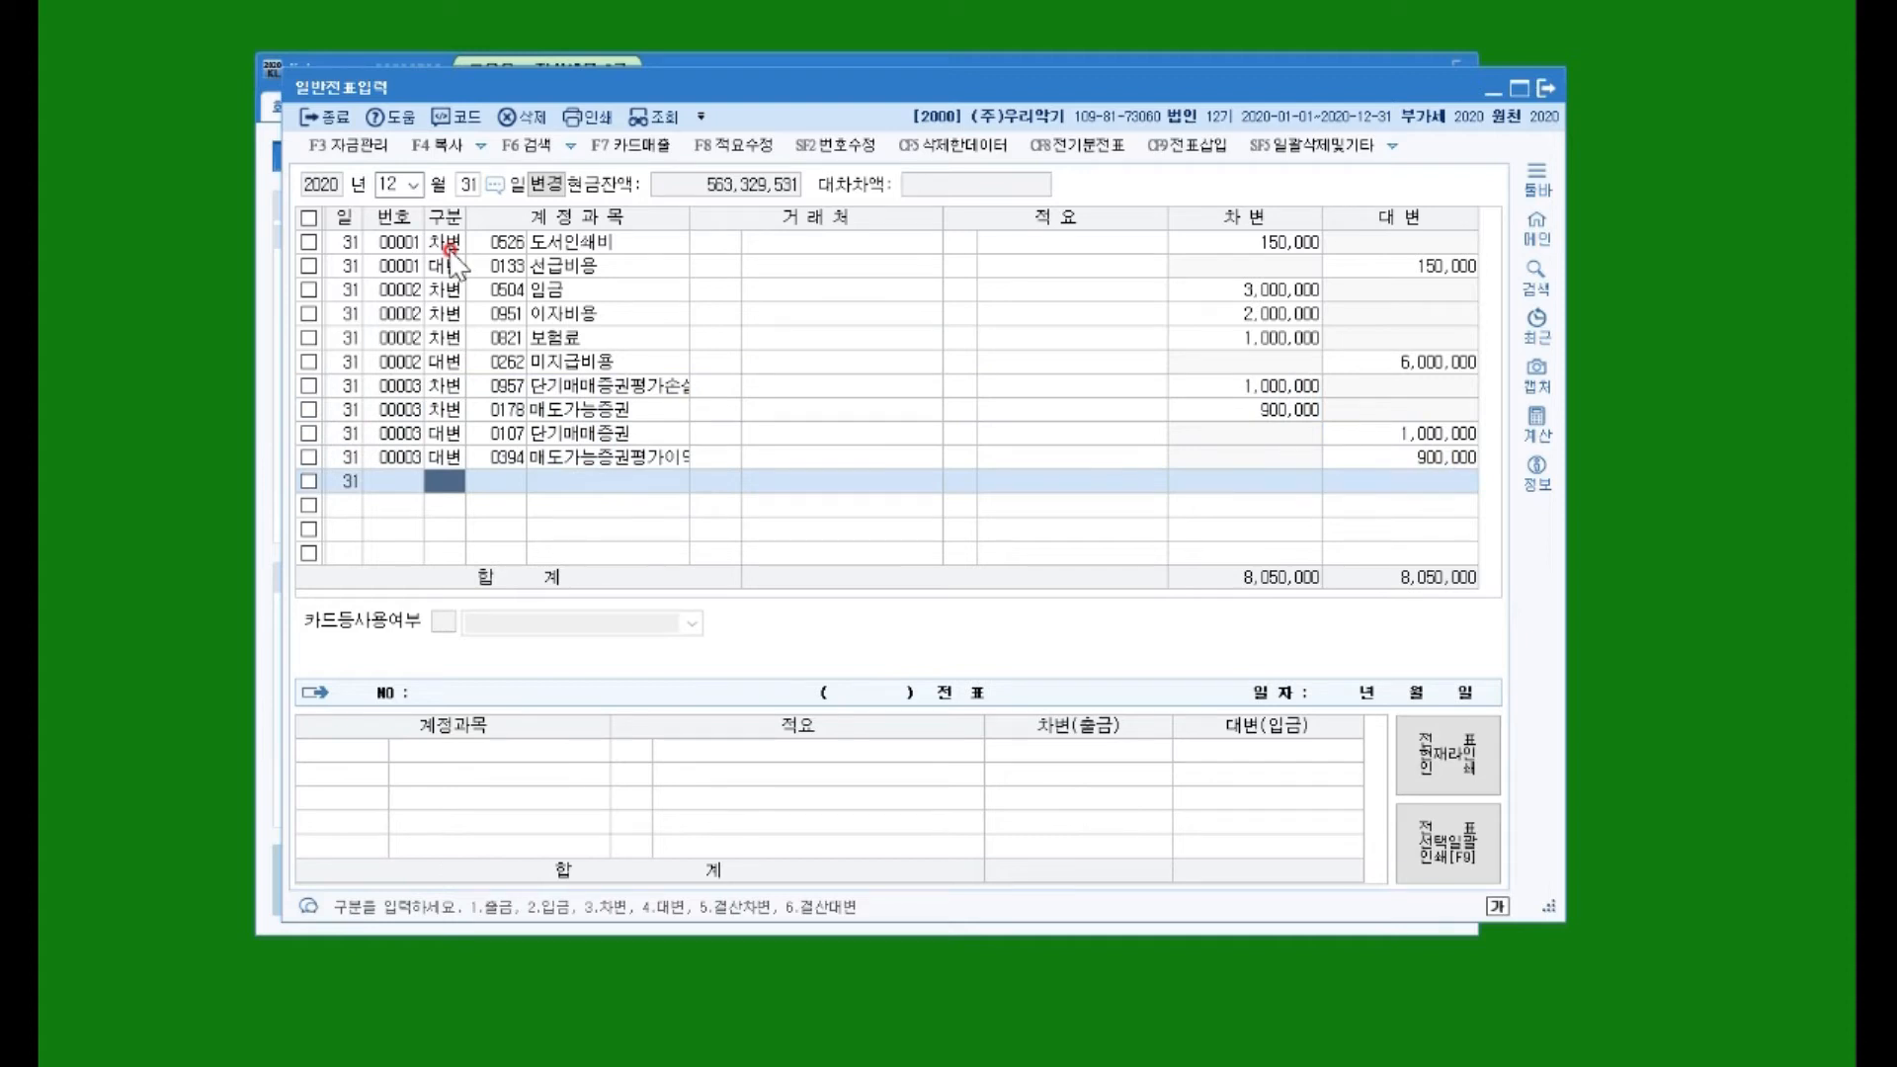
pyautogui.click(403, 408)
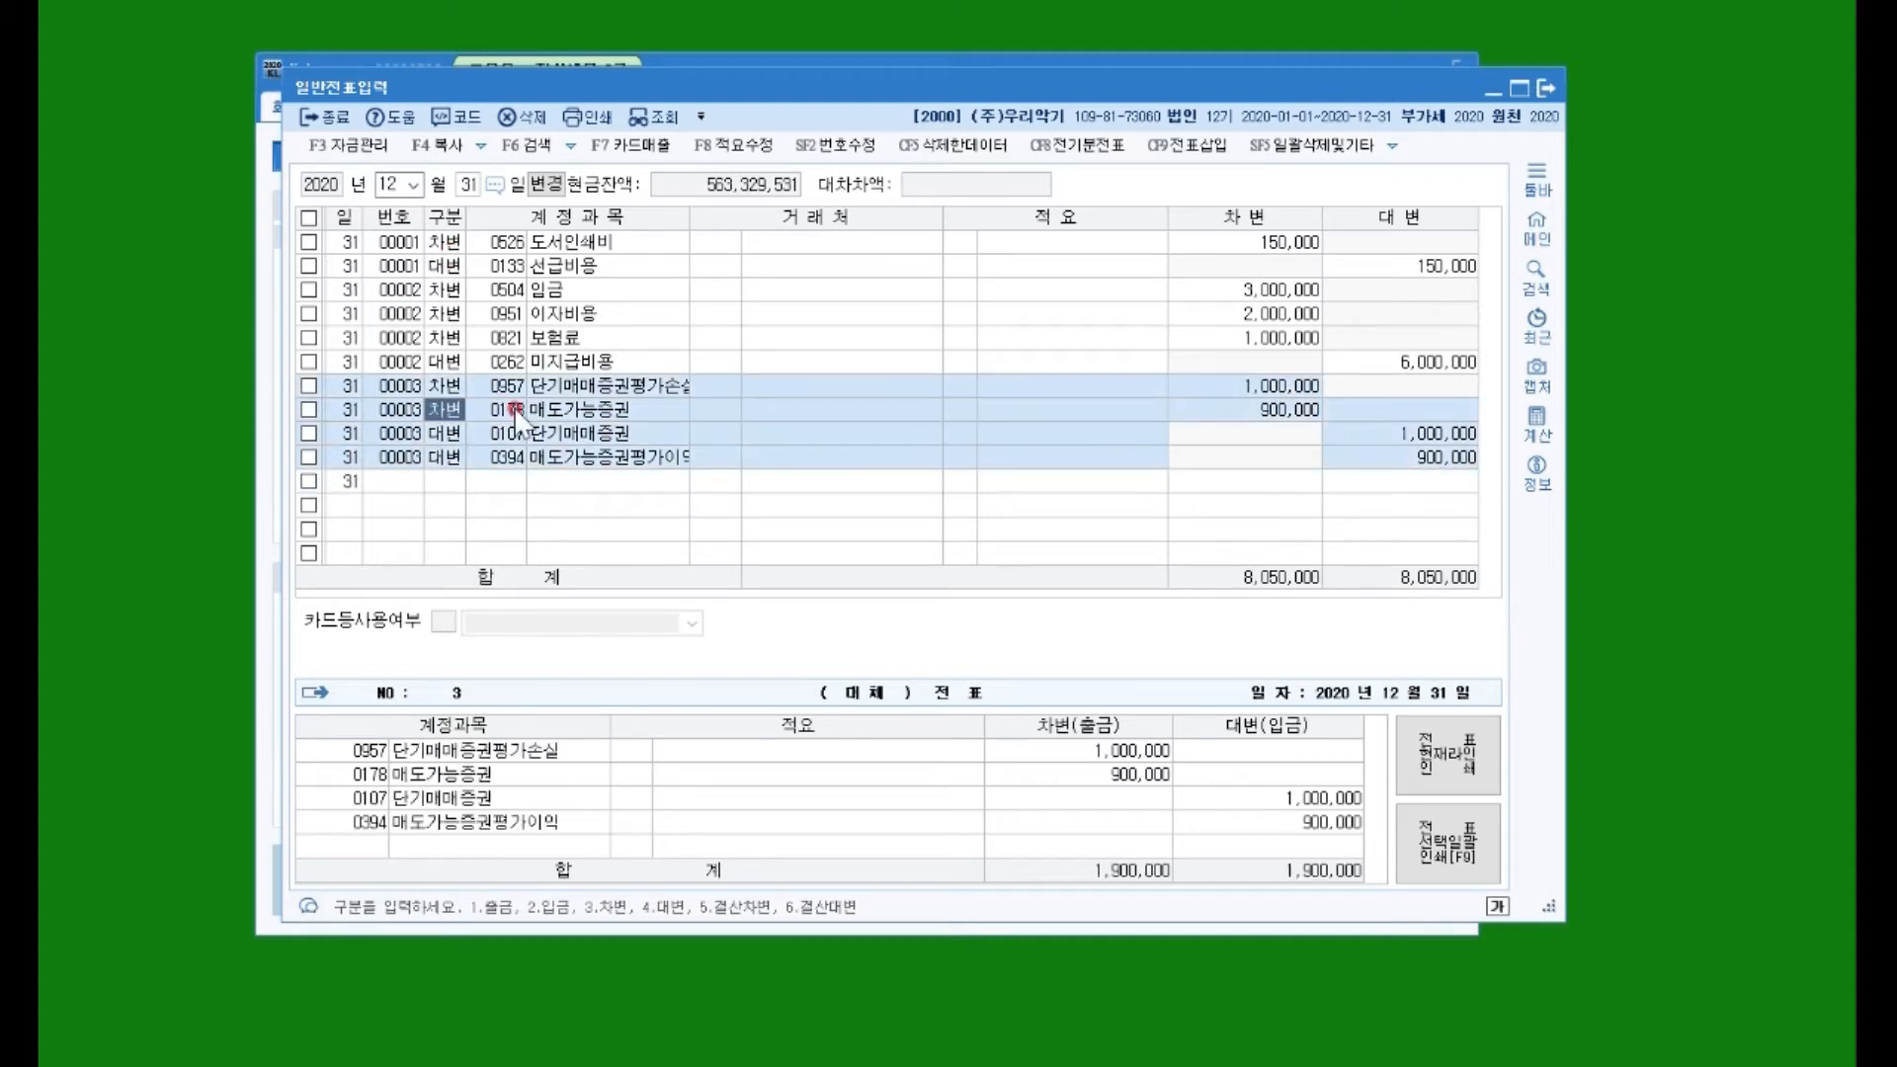
pyautogui.click(405, 482)
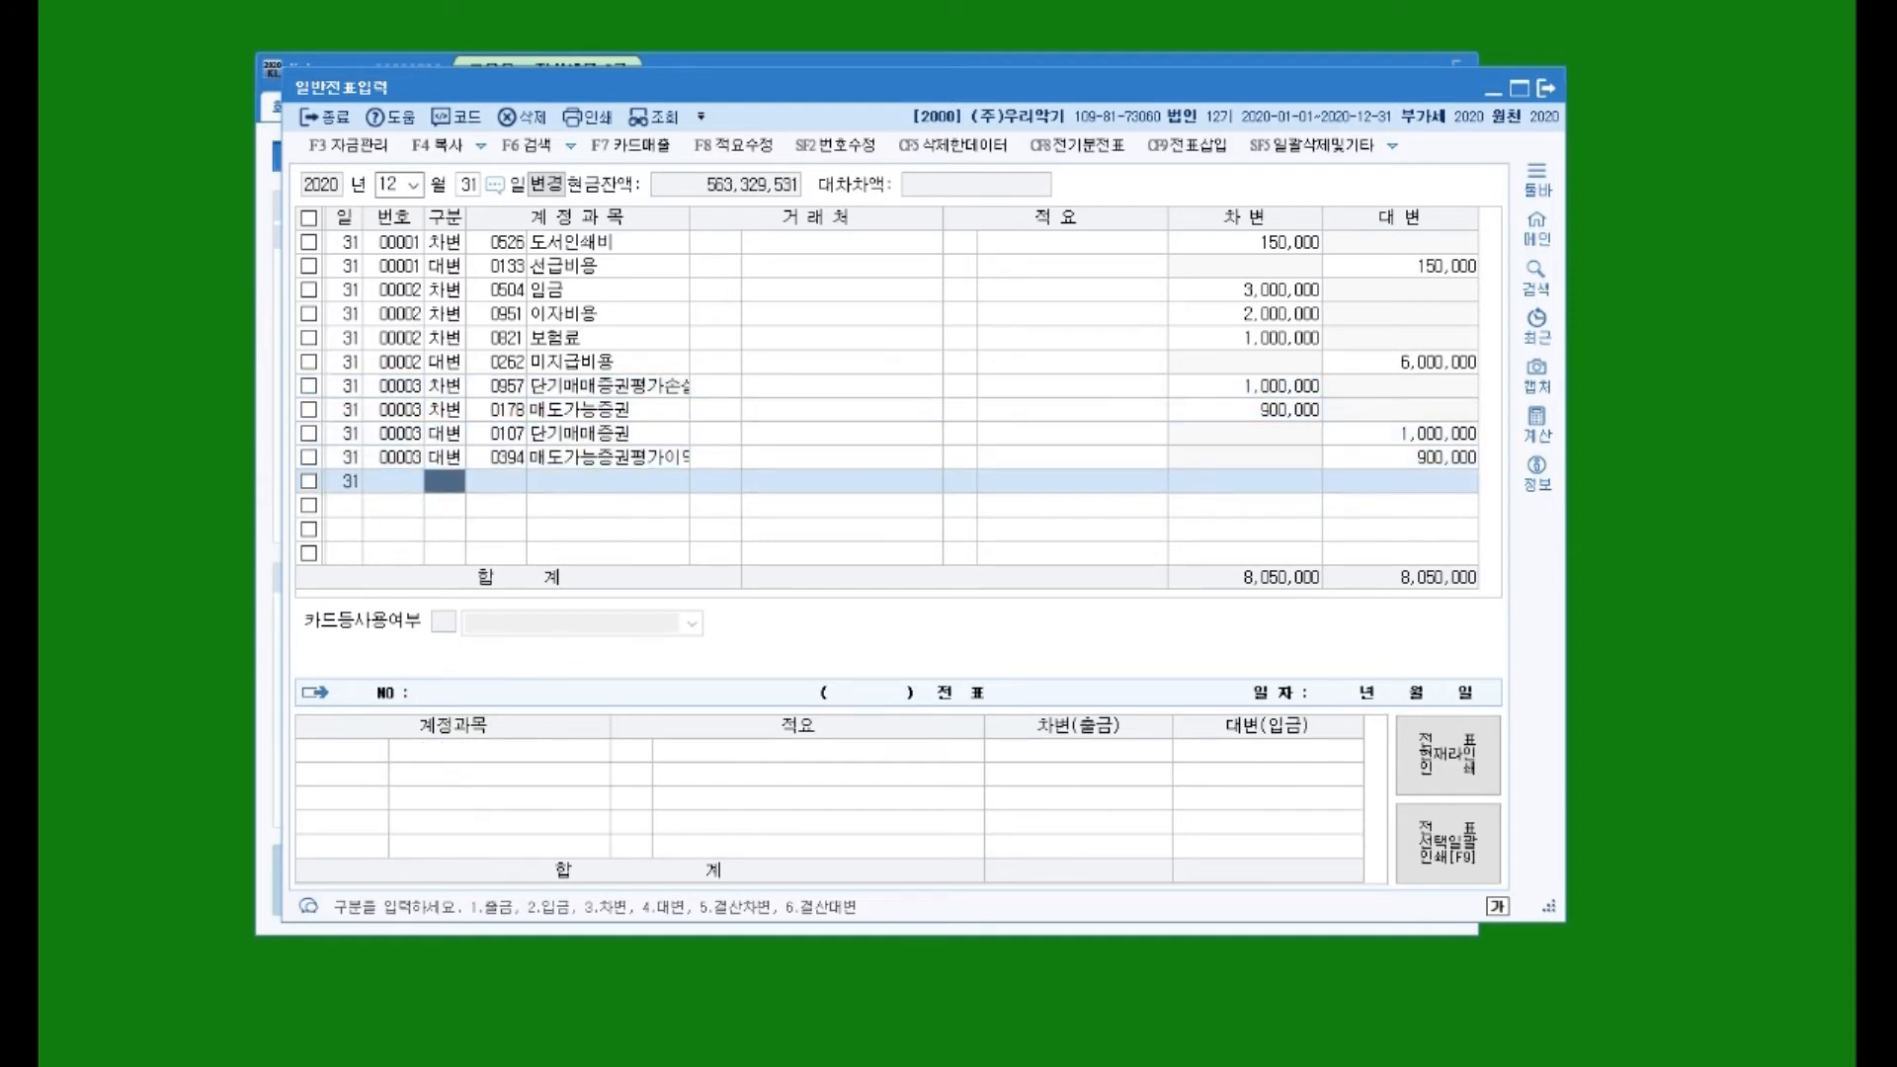
# Step: Start a fourth voucher with a debit line for account 0955 외화환산손실 of 2,000,000
pyautogui.click(433, 482)
pyautogui.write('3')
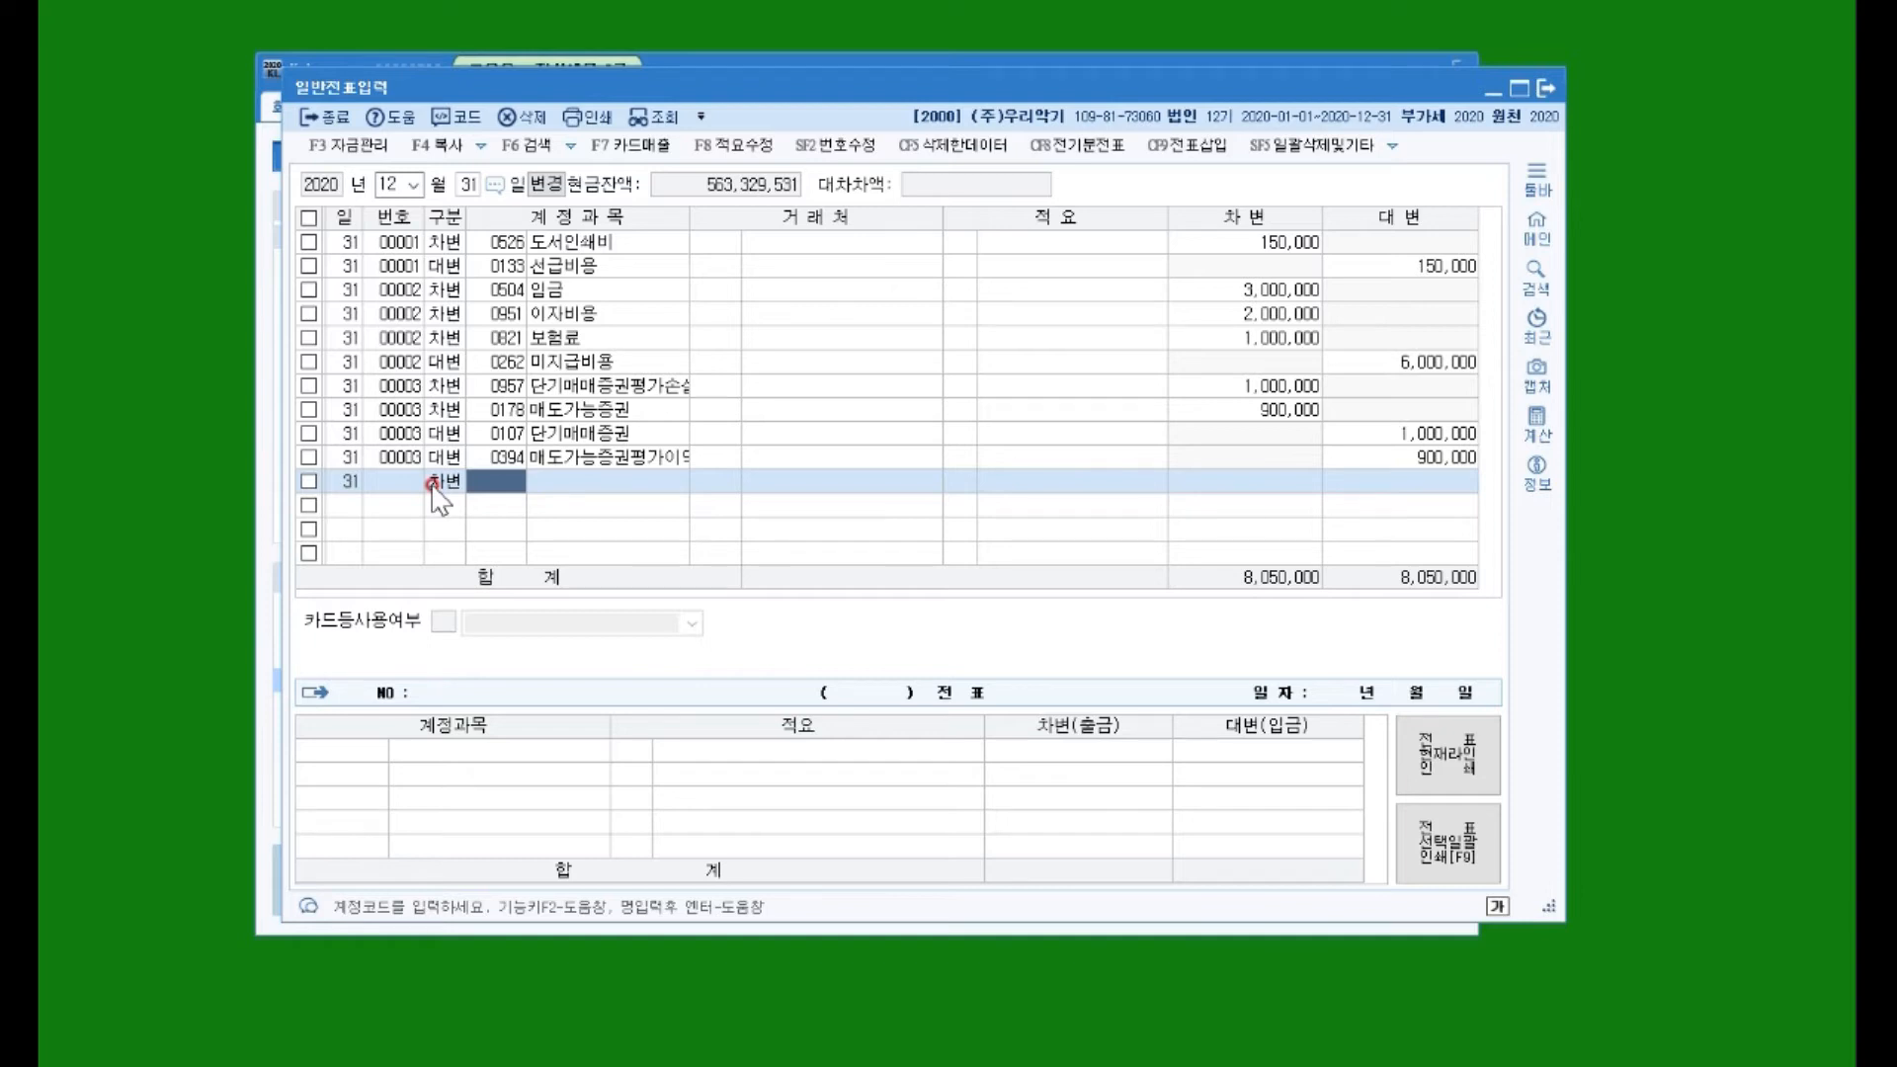
pyautogui.write('외')
pyautogui.press('Return')
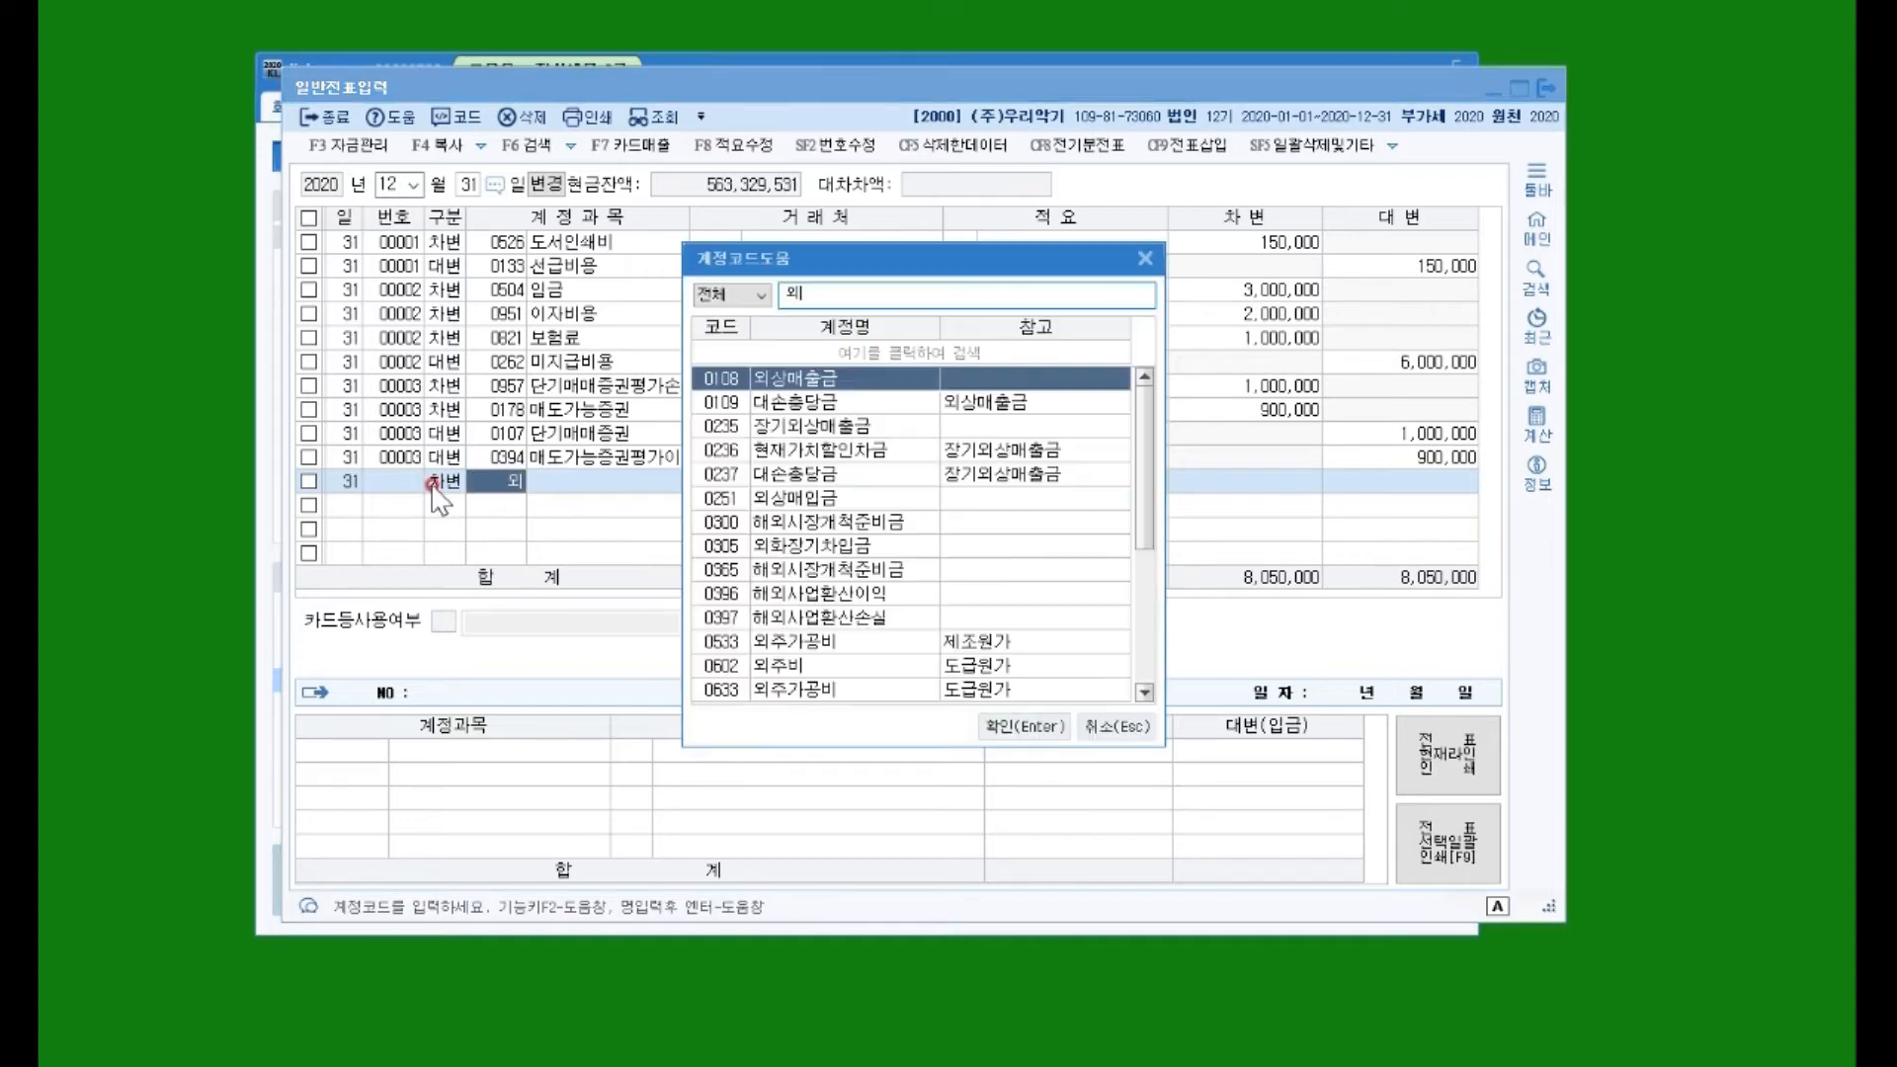
pyautogui.press('Down')
pyautogui.press('Down')
pyautogui.press('Down')
pyautogui.press('Down')
pyautogui.press('Down')
pyautogui.press('Down')
pyautogui.press('Down')
pyautogui.press('Down')
pyautogui.press('Down')
pyautogui.press('Down')
pyautogui.press('Down')
pyautogui.press('Down')
pyautogui.press('Down')
pyautogui.press('Down')
pyautogui.press('Down')
pyautogui.press('Down')
pyautogui.press('Down')
pyautogui.press('Down')
pyautogui.press('Down')
pyautogui.press('Down')
pyautogui.press('Up')
pyautogui.press('Down')
pyautogui.press('Down')
pyautogui.press('Down')
pyautogui.press('Down')
pyautogui.press('Up')
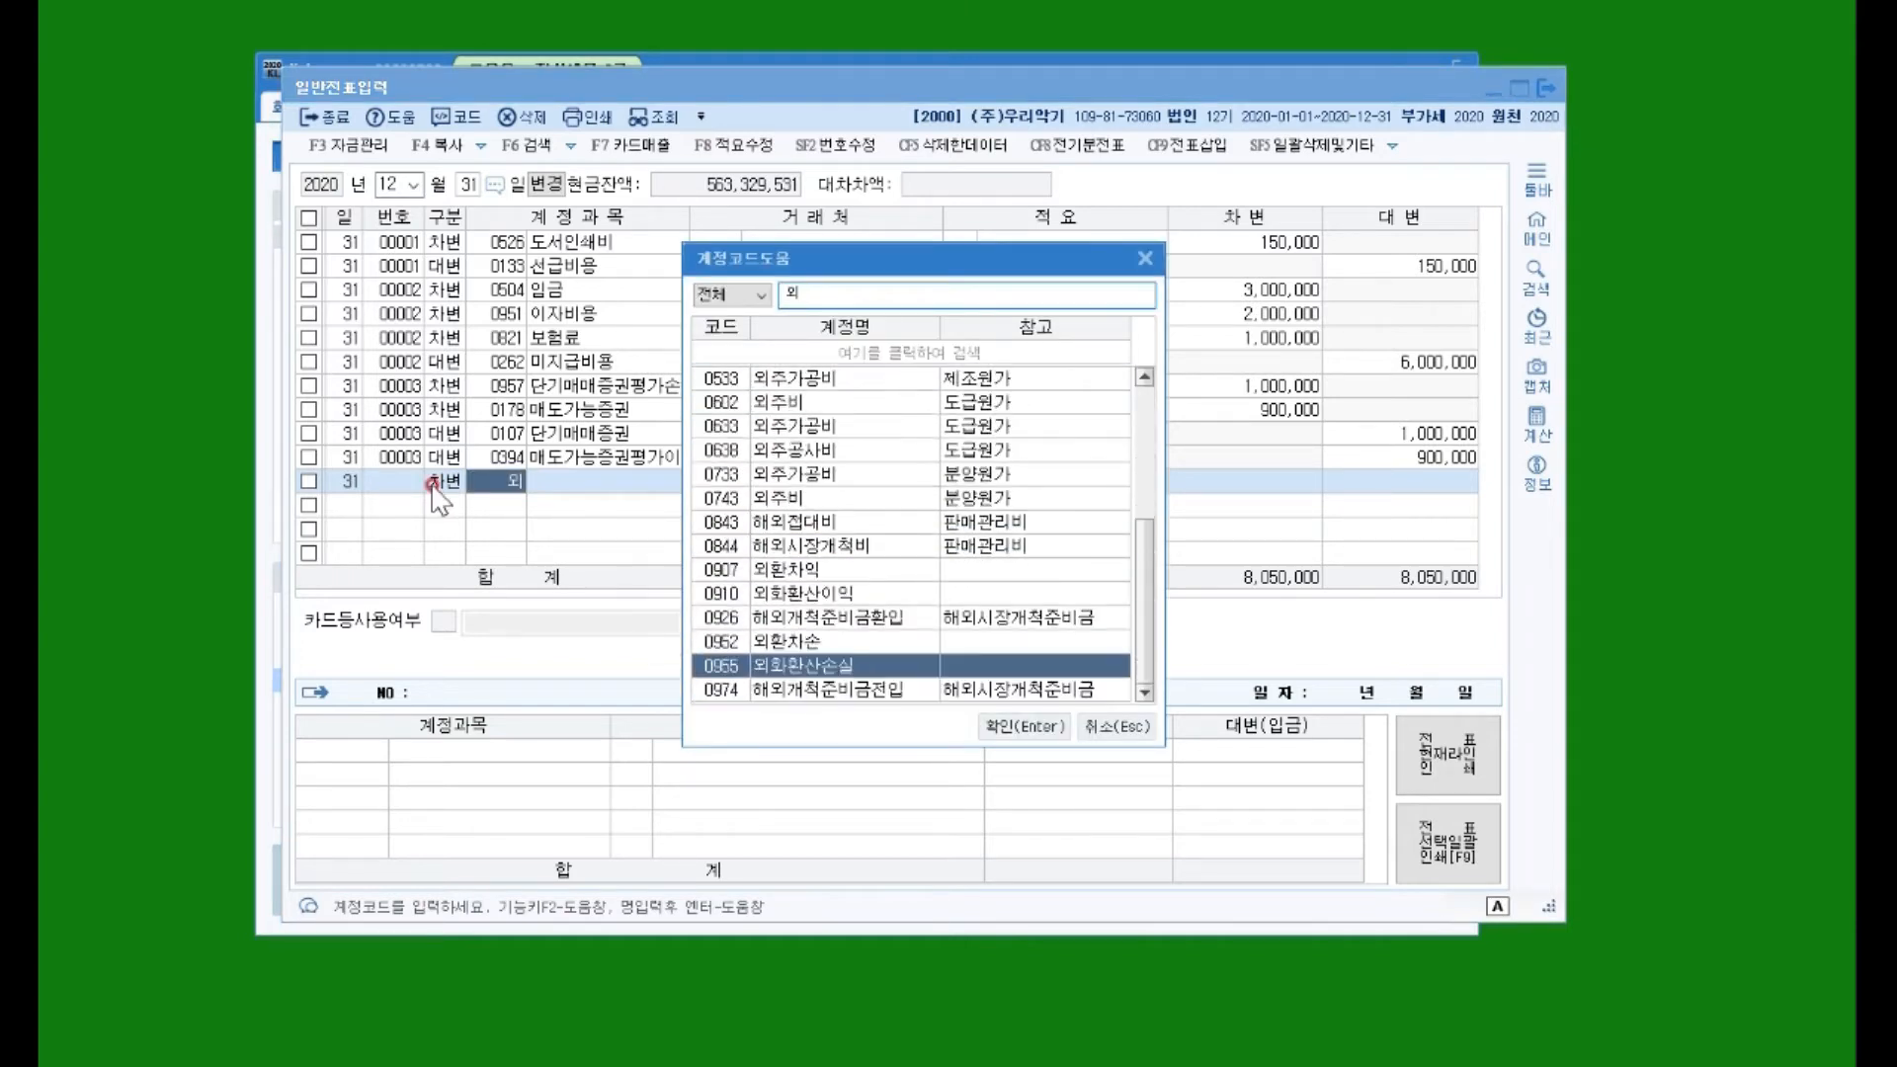
pyautogui.press('Return')
pyautogui.press('Return')
pyautogui.press('Return')
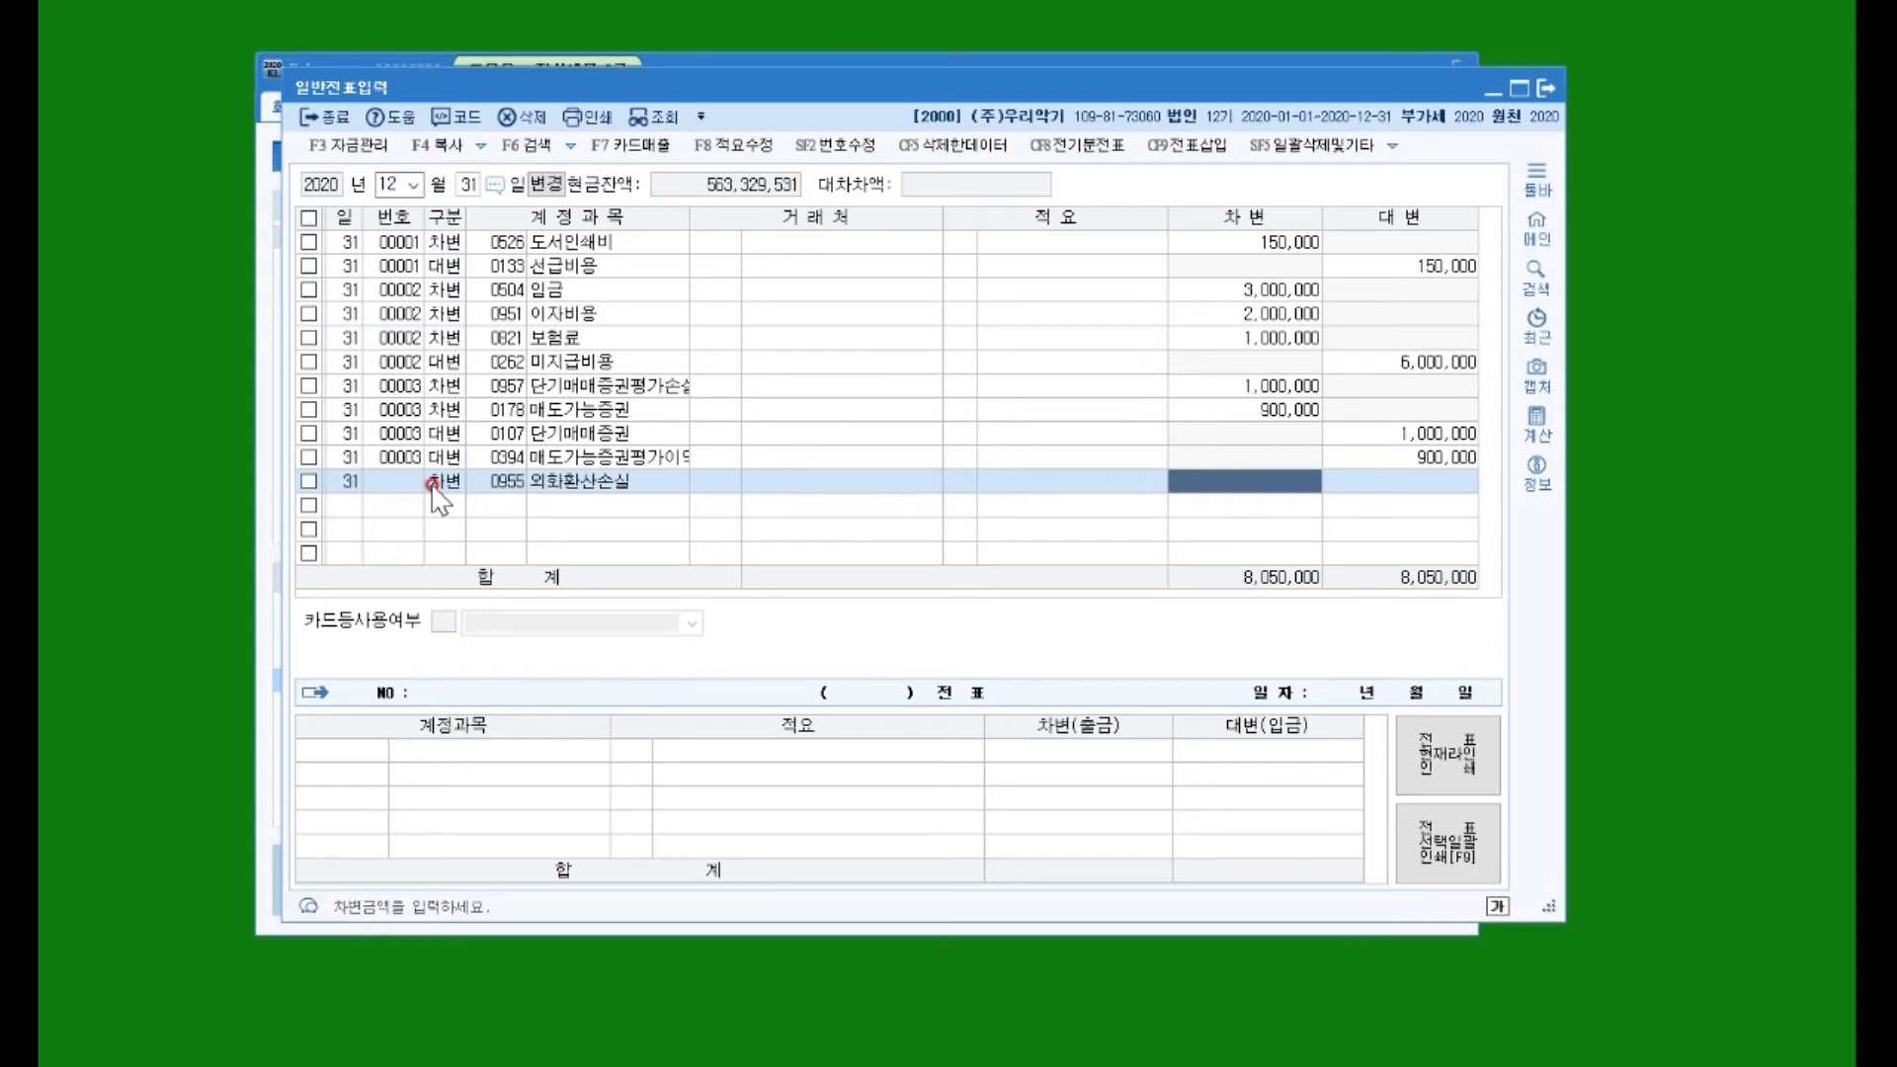
pyautogui.write('2000000')
pyautogui.press('Return')
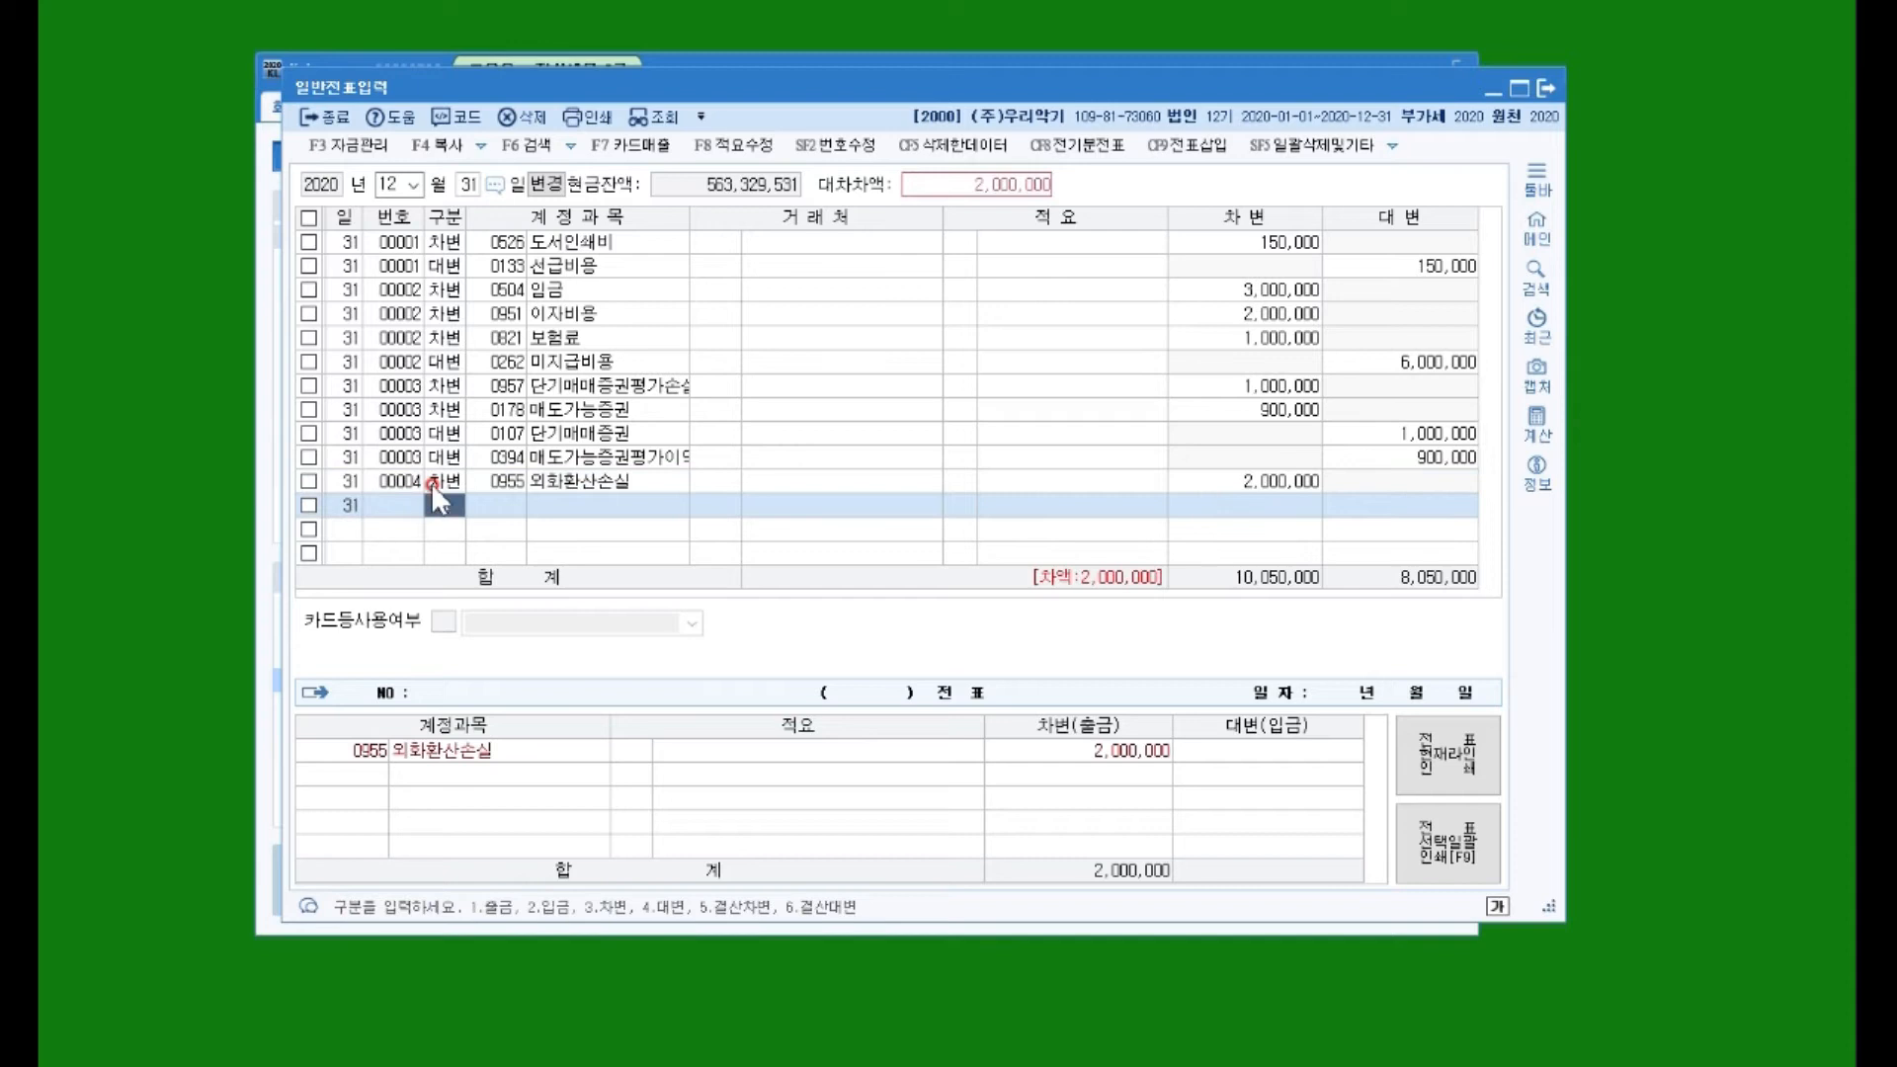
# Step: Balance the fourth voucher with a credit line for account 0260 단기차입금 of 2,000,000
pyautogui.write('3단기')
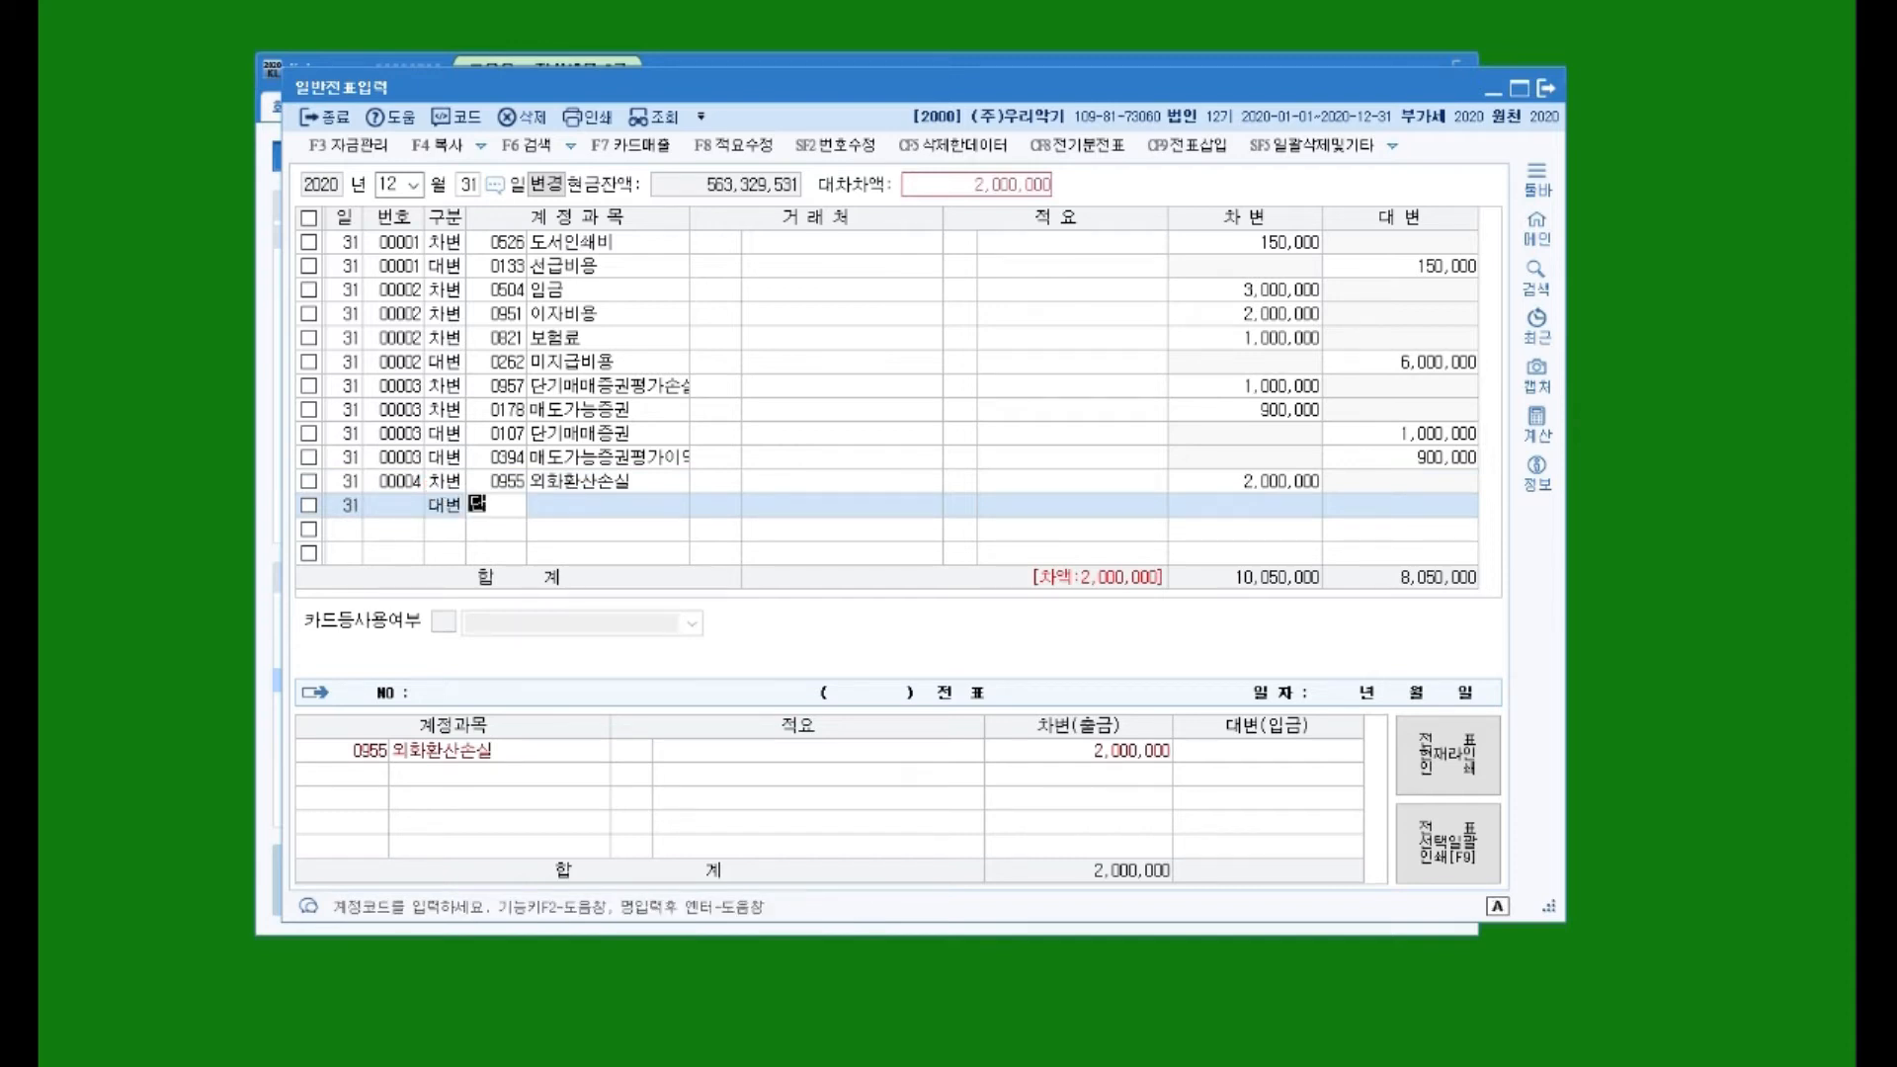
pyautogui.press('Return')
pyautogui.press('Down')
pyautogui.press('Down')
pyautogui.press('Down')
pyautogui.press('Down')
pyautogui.press('Return')
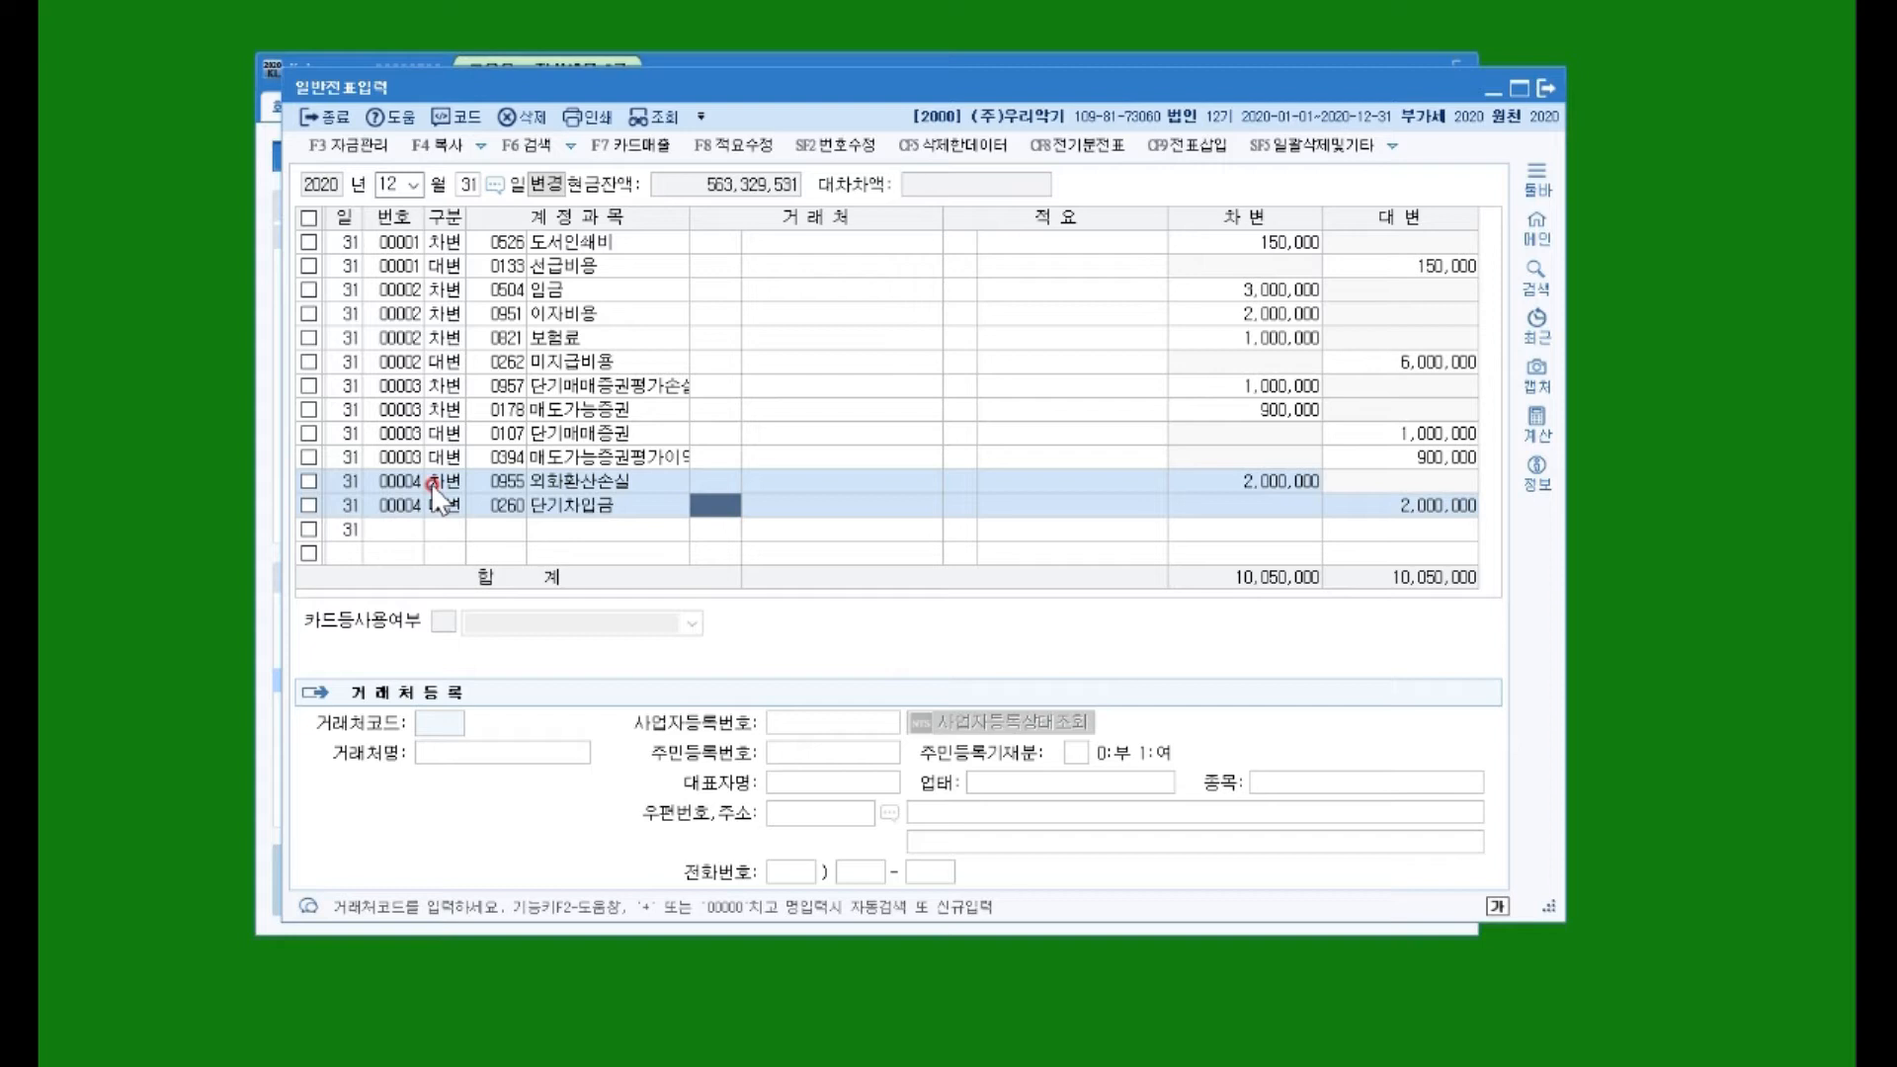
# Step: Assign 국민은행 as the trading partner of the 단기차입금 credit line
pyautogui.write('국민')
pyautogui.press('Return')
pyautogui.press('Down')
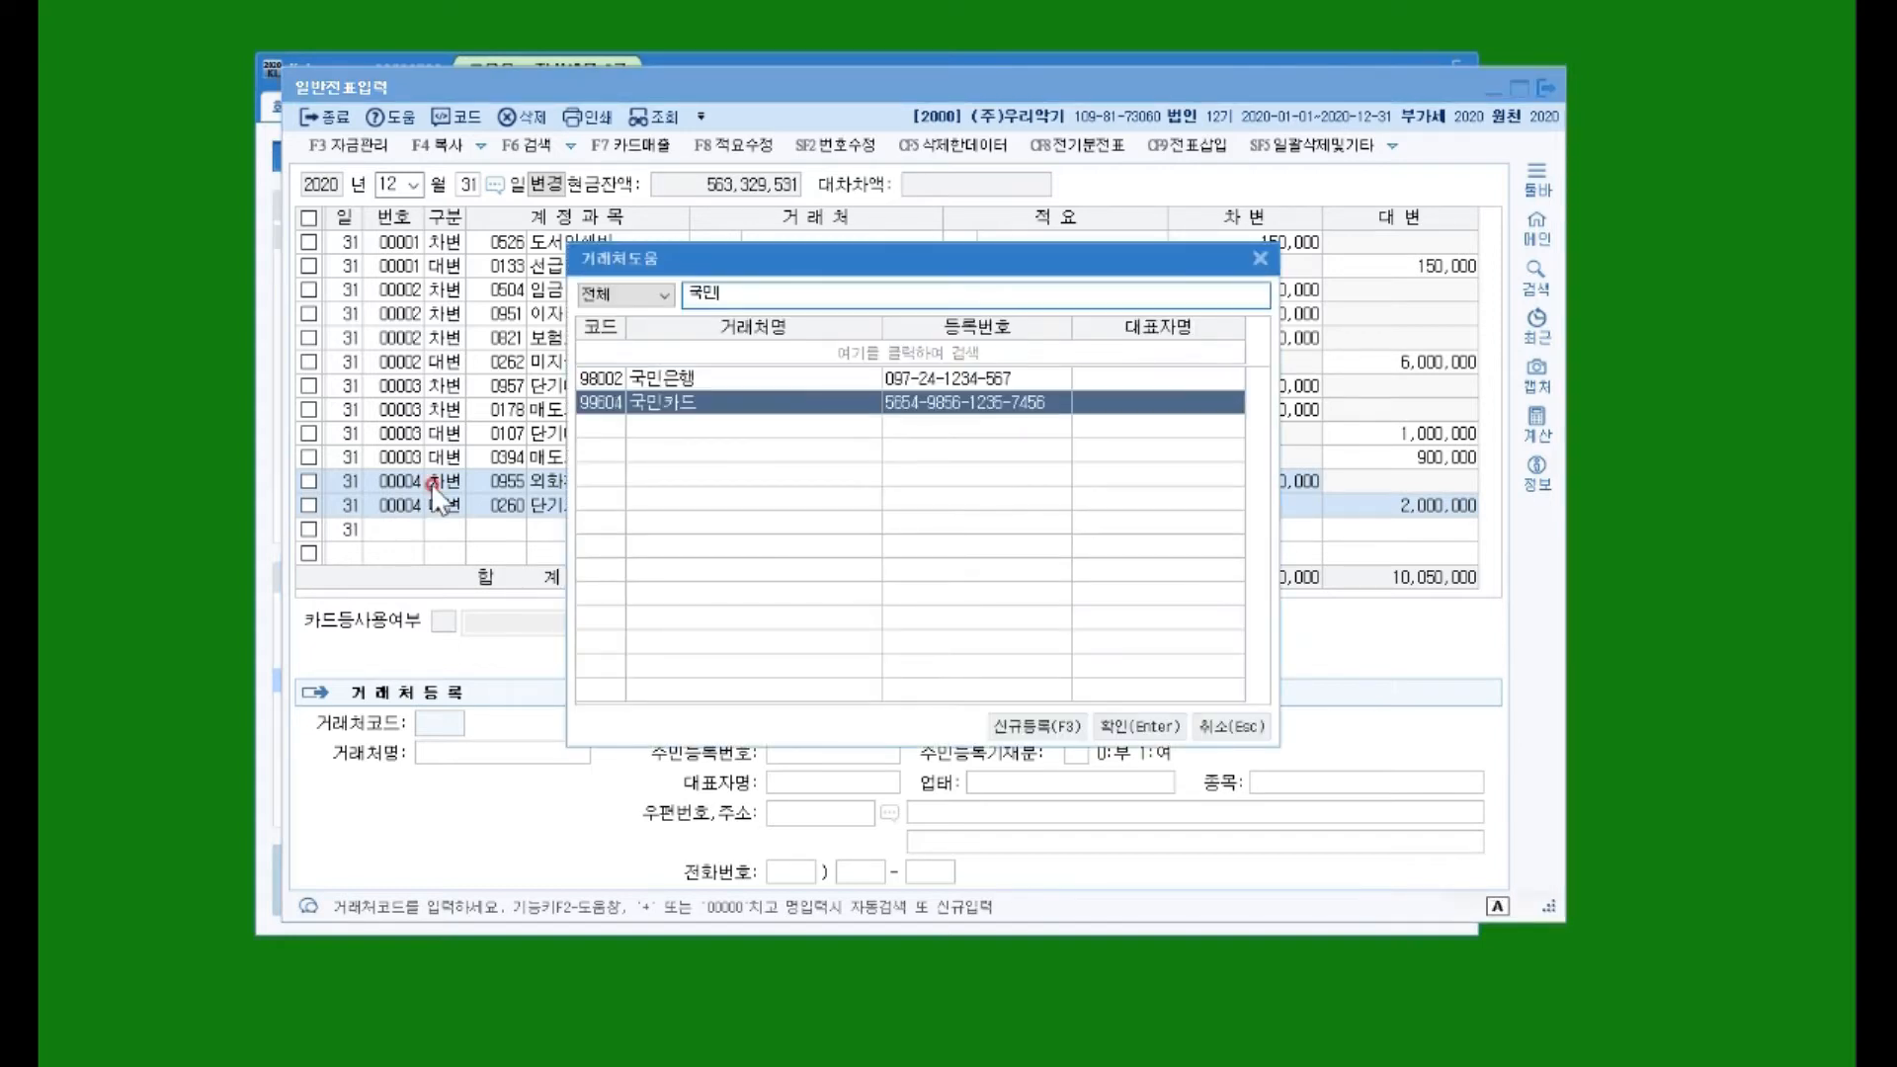
pyautogui.press('Up')
pyautogui.press('Return')
pyautogui.press('Return')
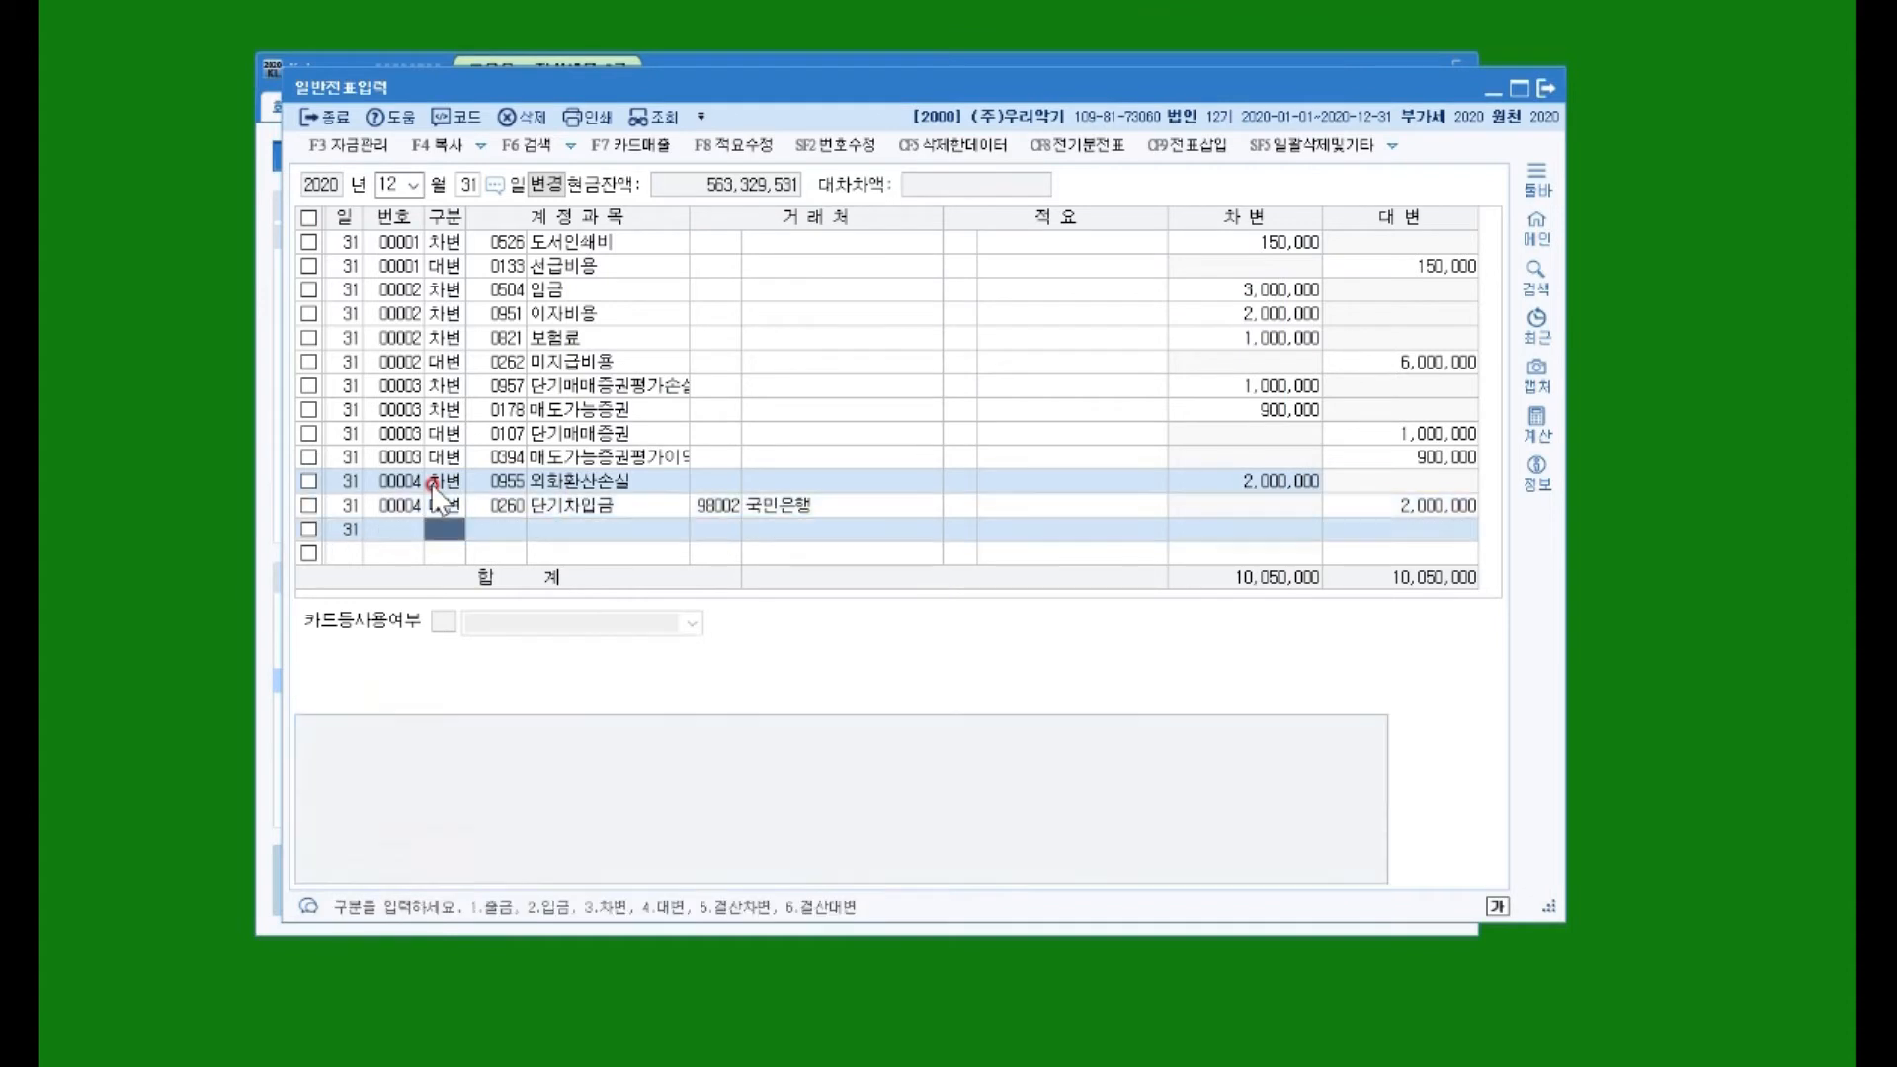
pyautogui.press('Return')
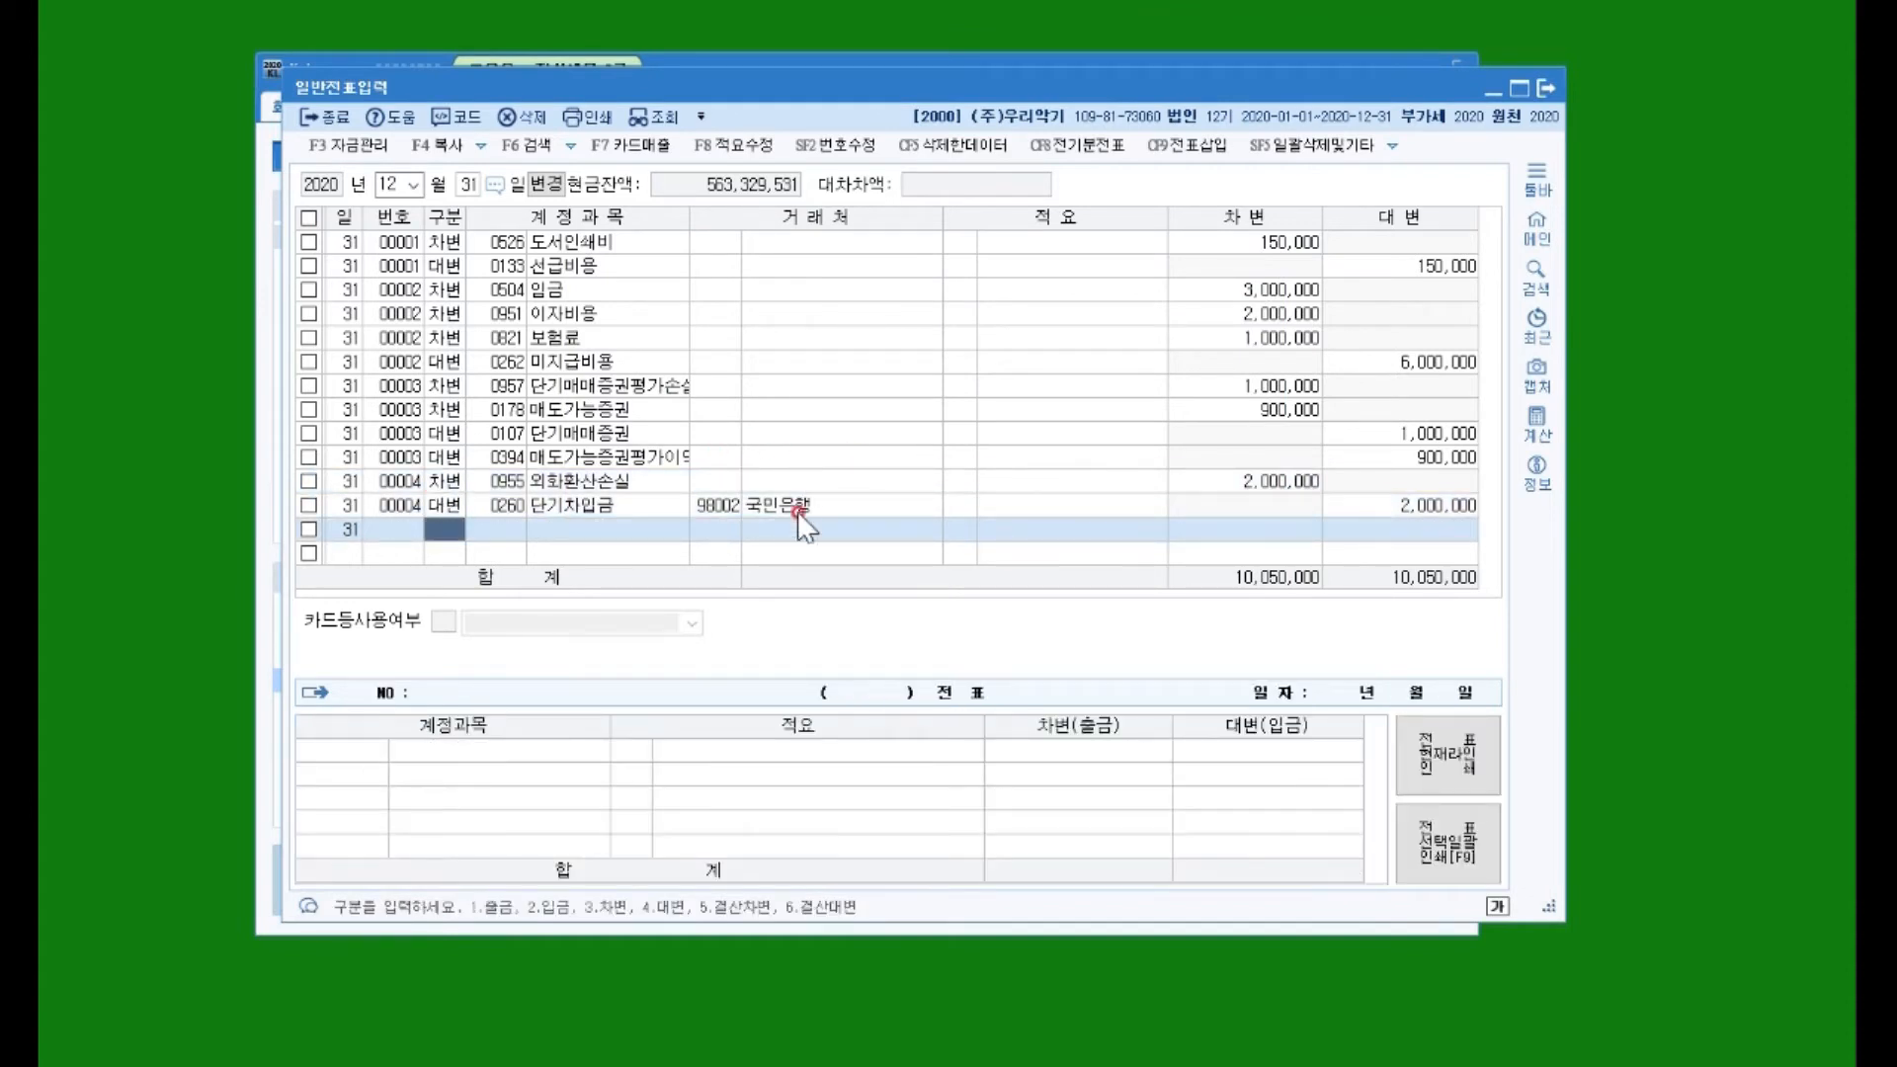
pyautogui.click(718, 506)
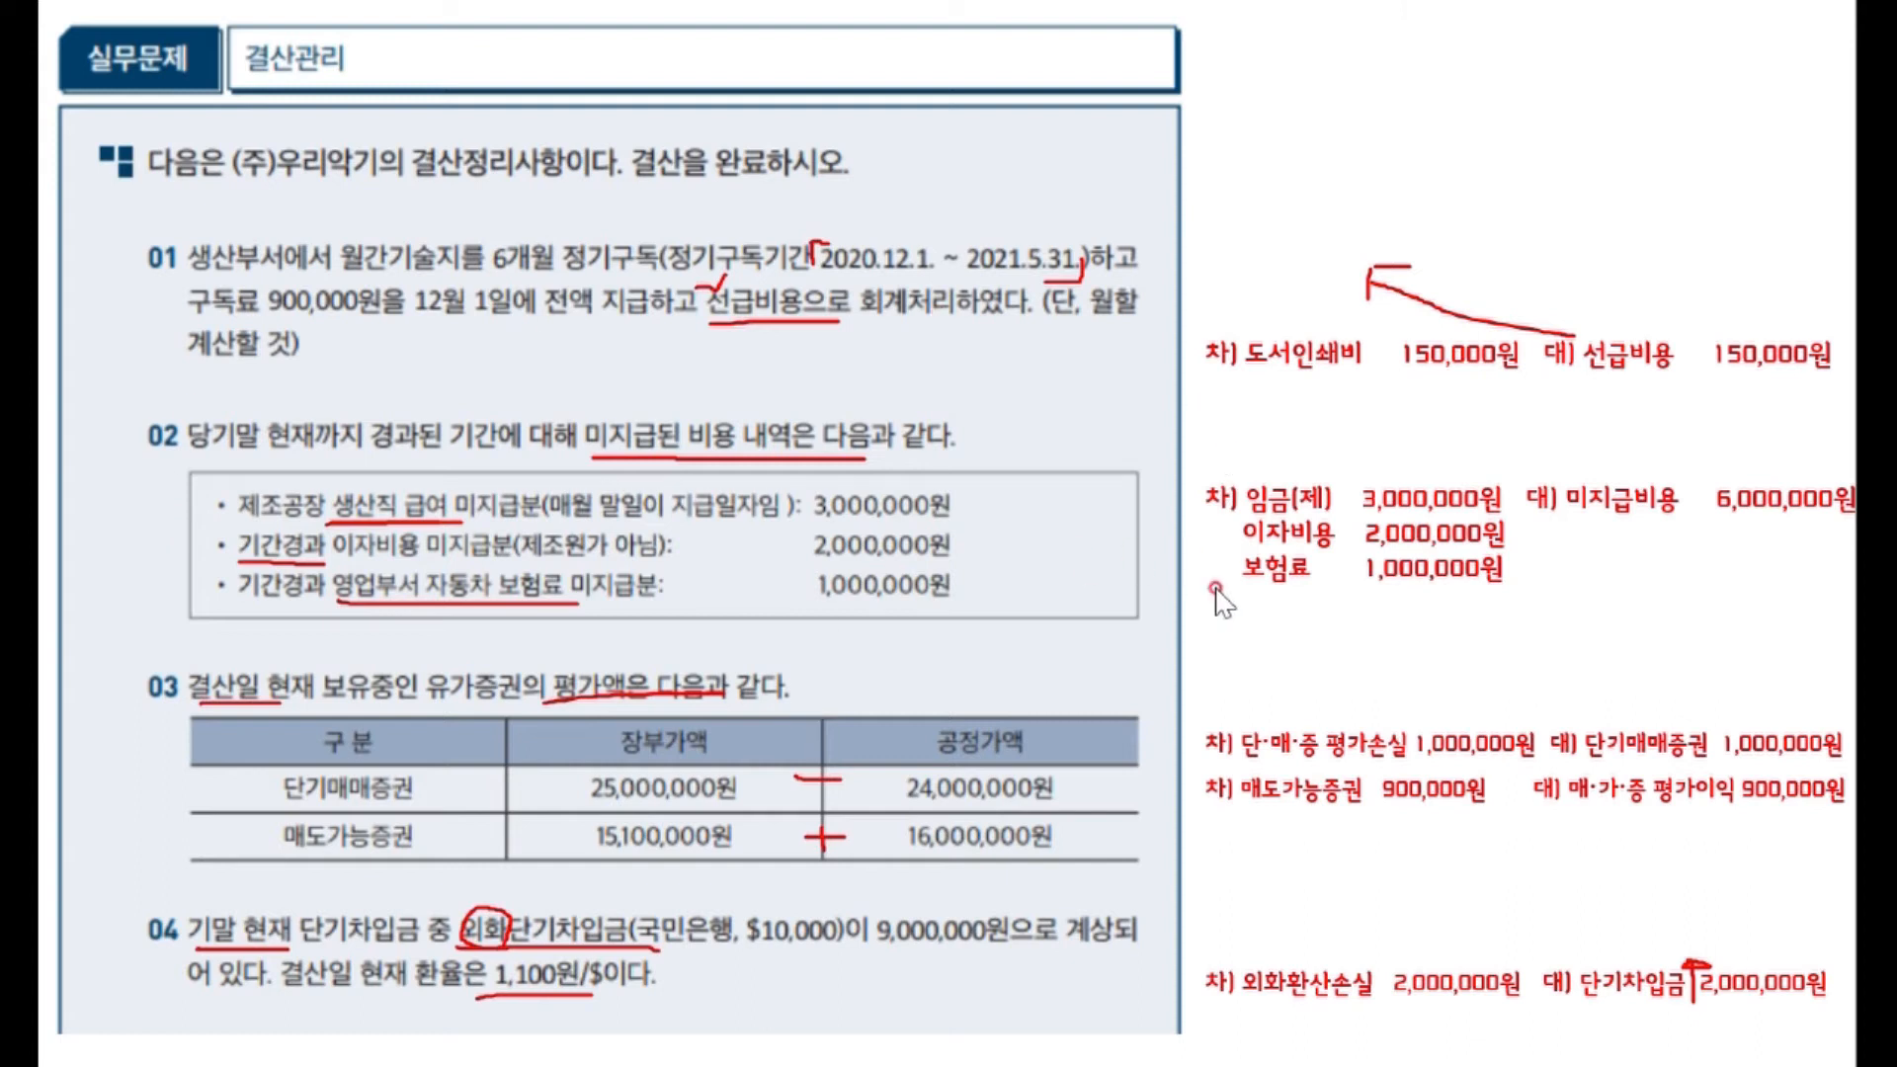
pyautogui.press('Right')
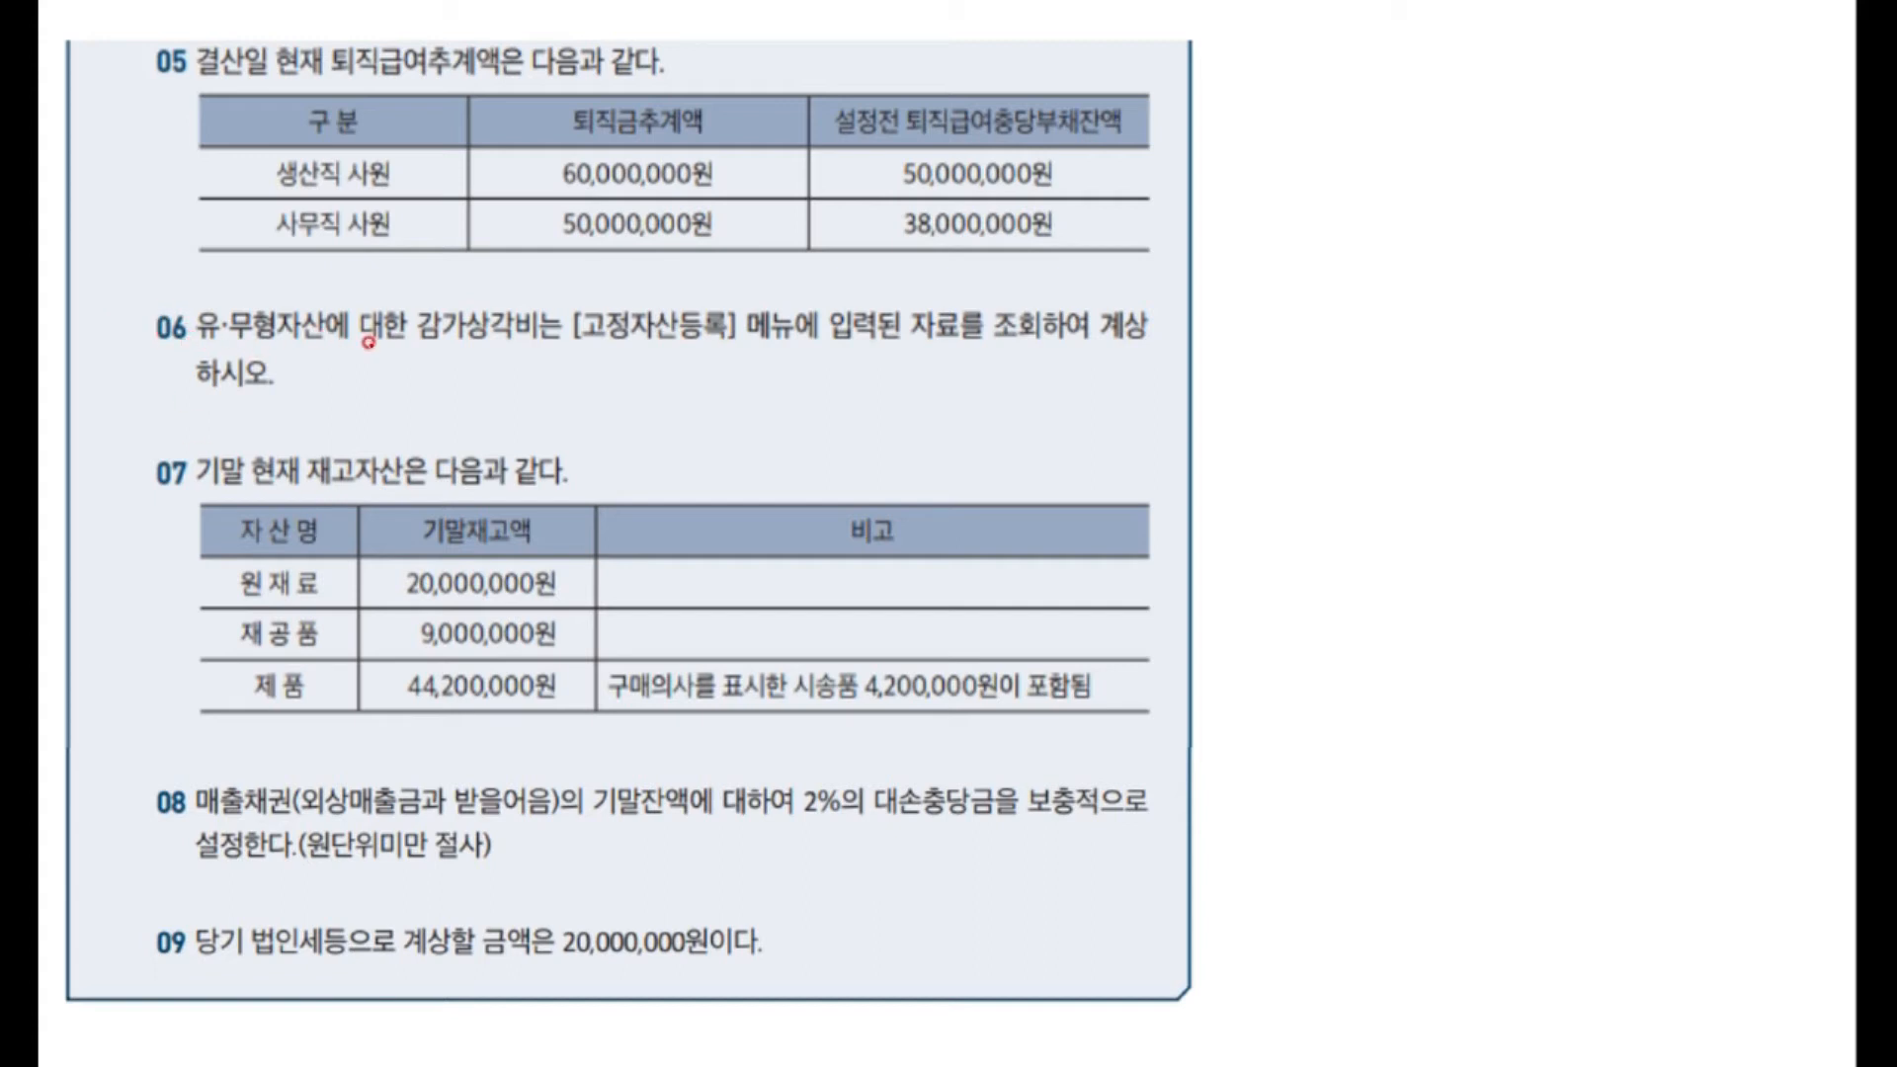
pyautogui.moveTo(571, 345); pyautogui.dragTo(789, 335)
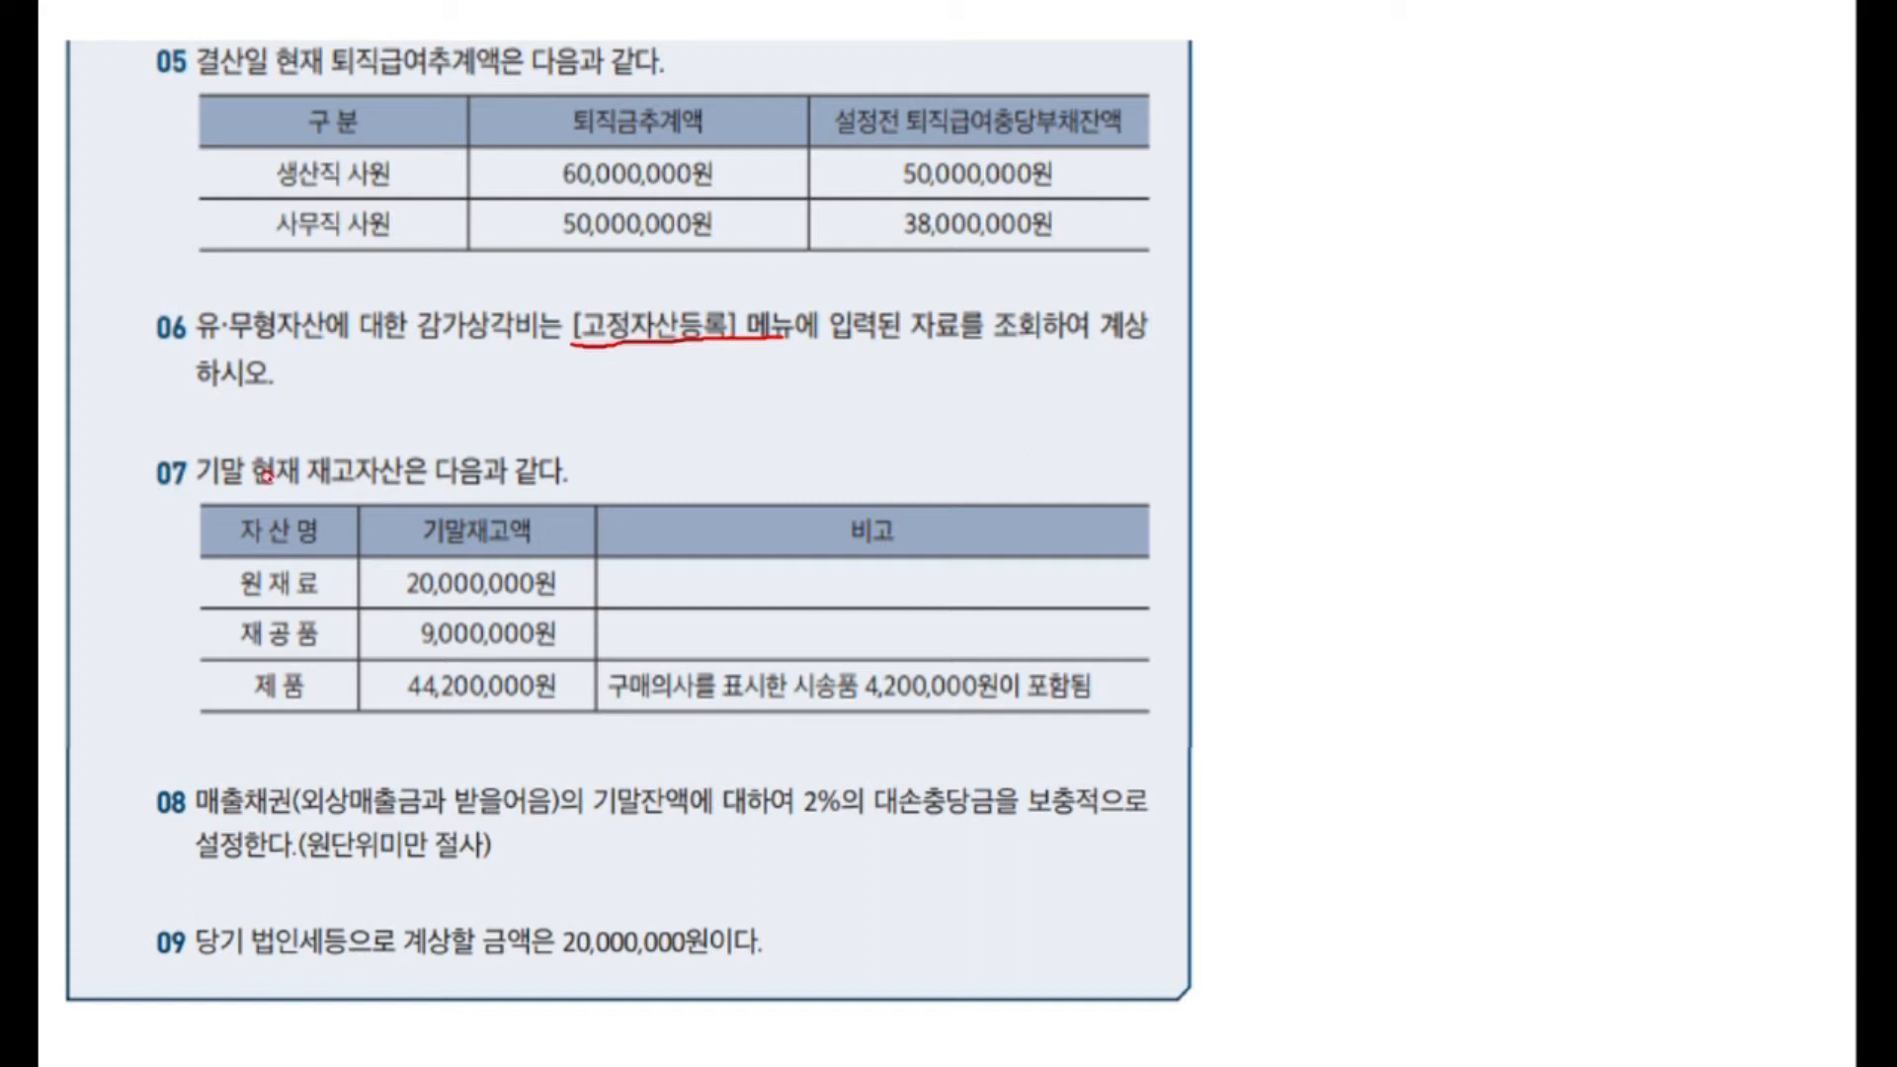
pyautogui.moveTo(204, 486); pyautogui.dragTo(431, 495)
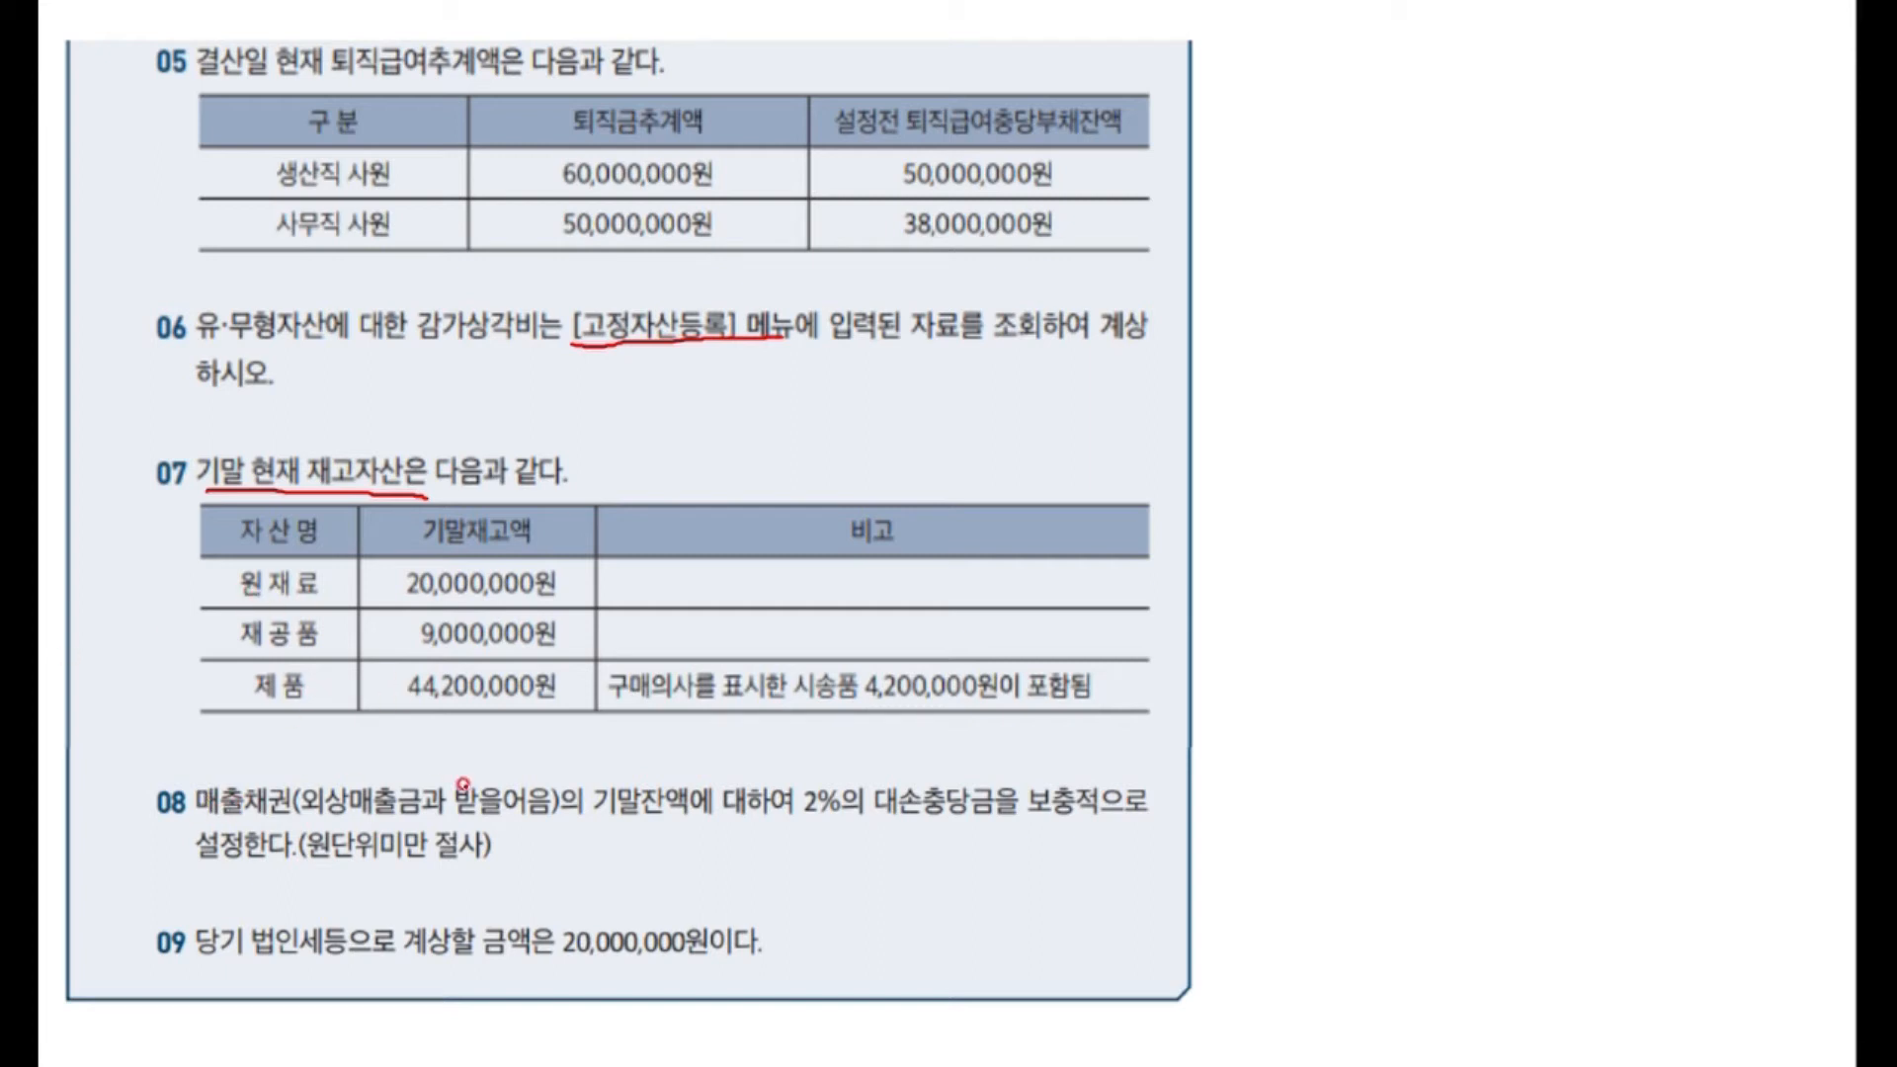
pyautogui.moveTo(295, 819); pyautogui.dragTo(559, 827)
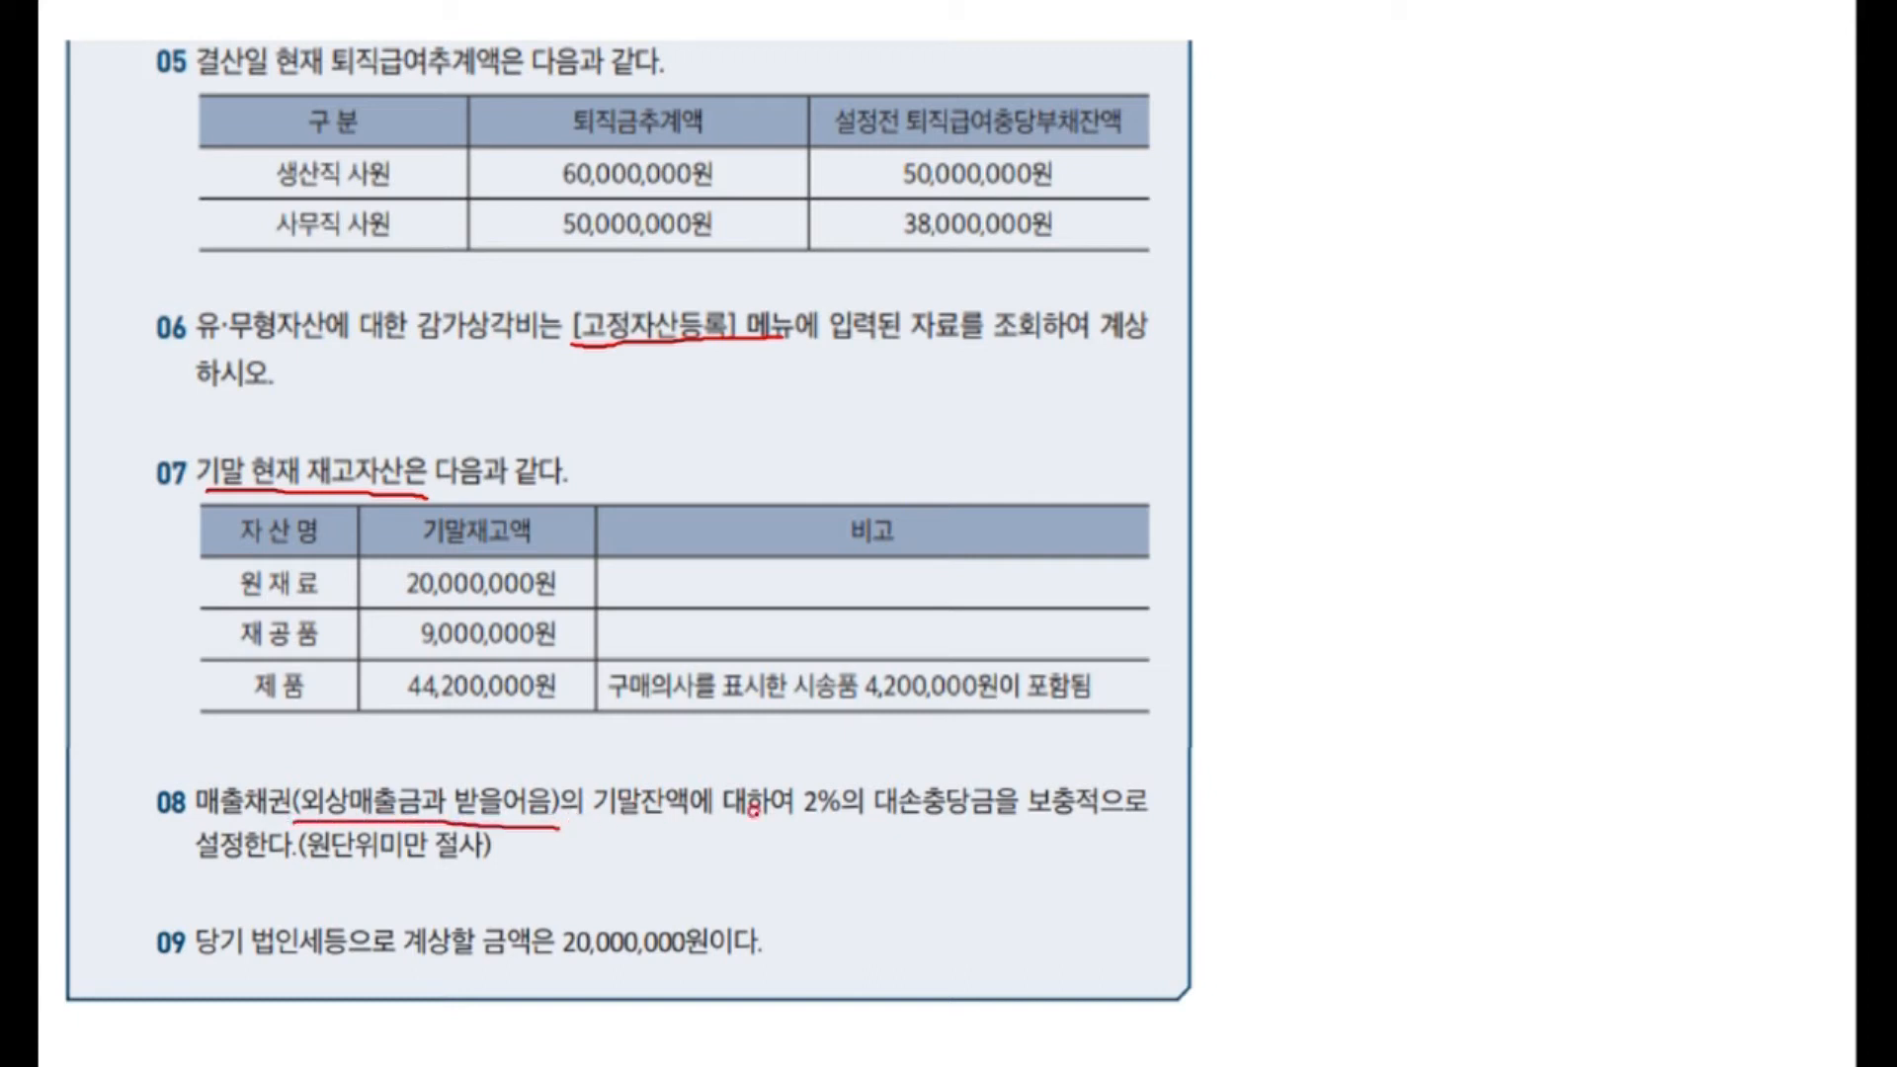
pyautogui.moveTo(857, 819)
pyautogui.mouseDown()
pyautogui.moveTo(820, 828)
pyautogui.moveTo(796, 766)
pyautogui.moveTo(855, 817)
pyautogui.moveTo(1134, 823)
pyautogui.mouseUp()
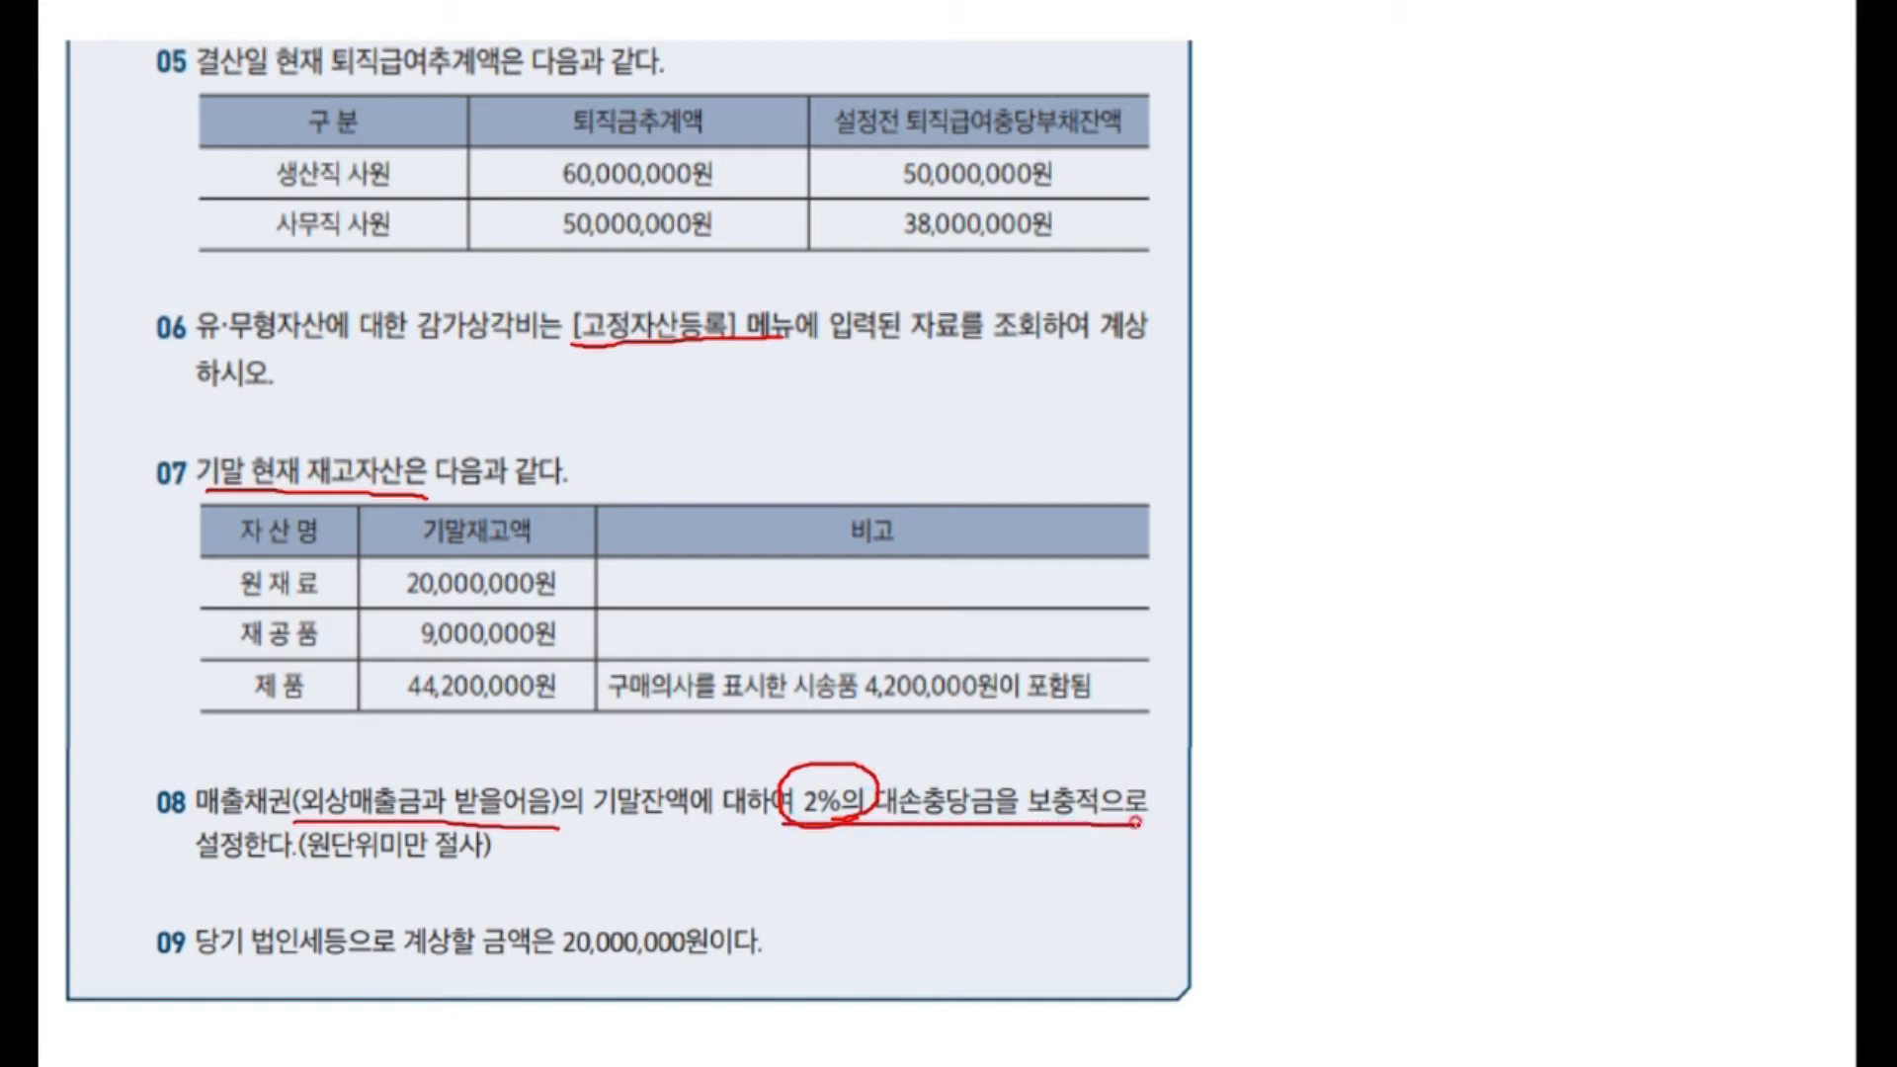
pyautogui.moveTo(194, 869); pyautogui.dragTo(285, 865)
pyautogui.moveTo(240, 964); pyautogui.dragTo(539, 966)
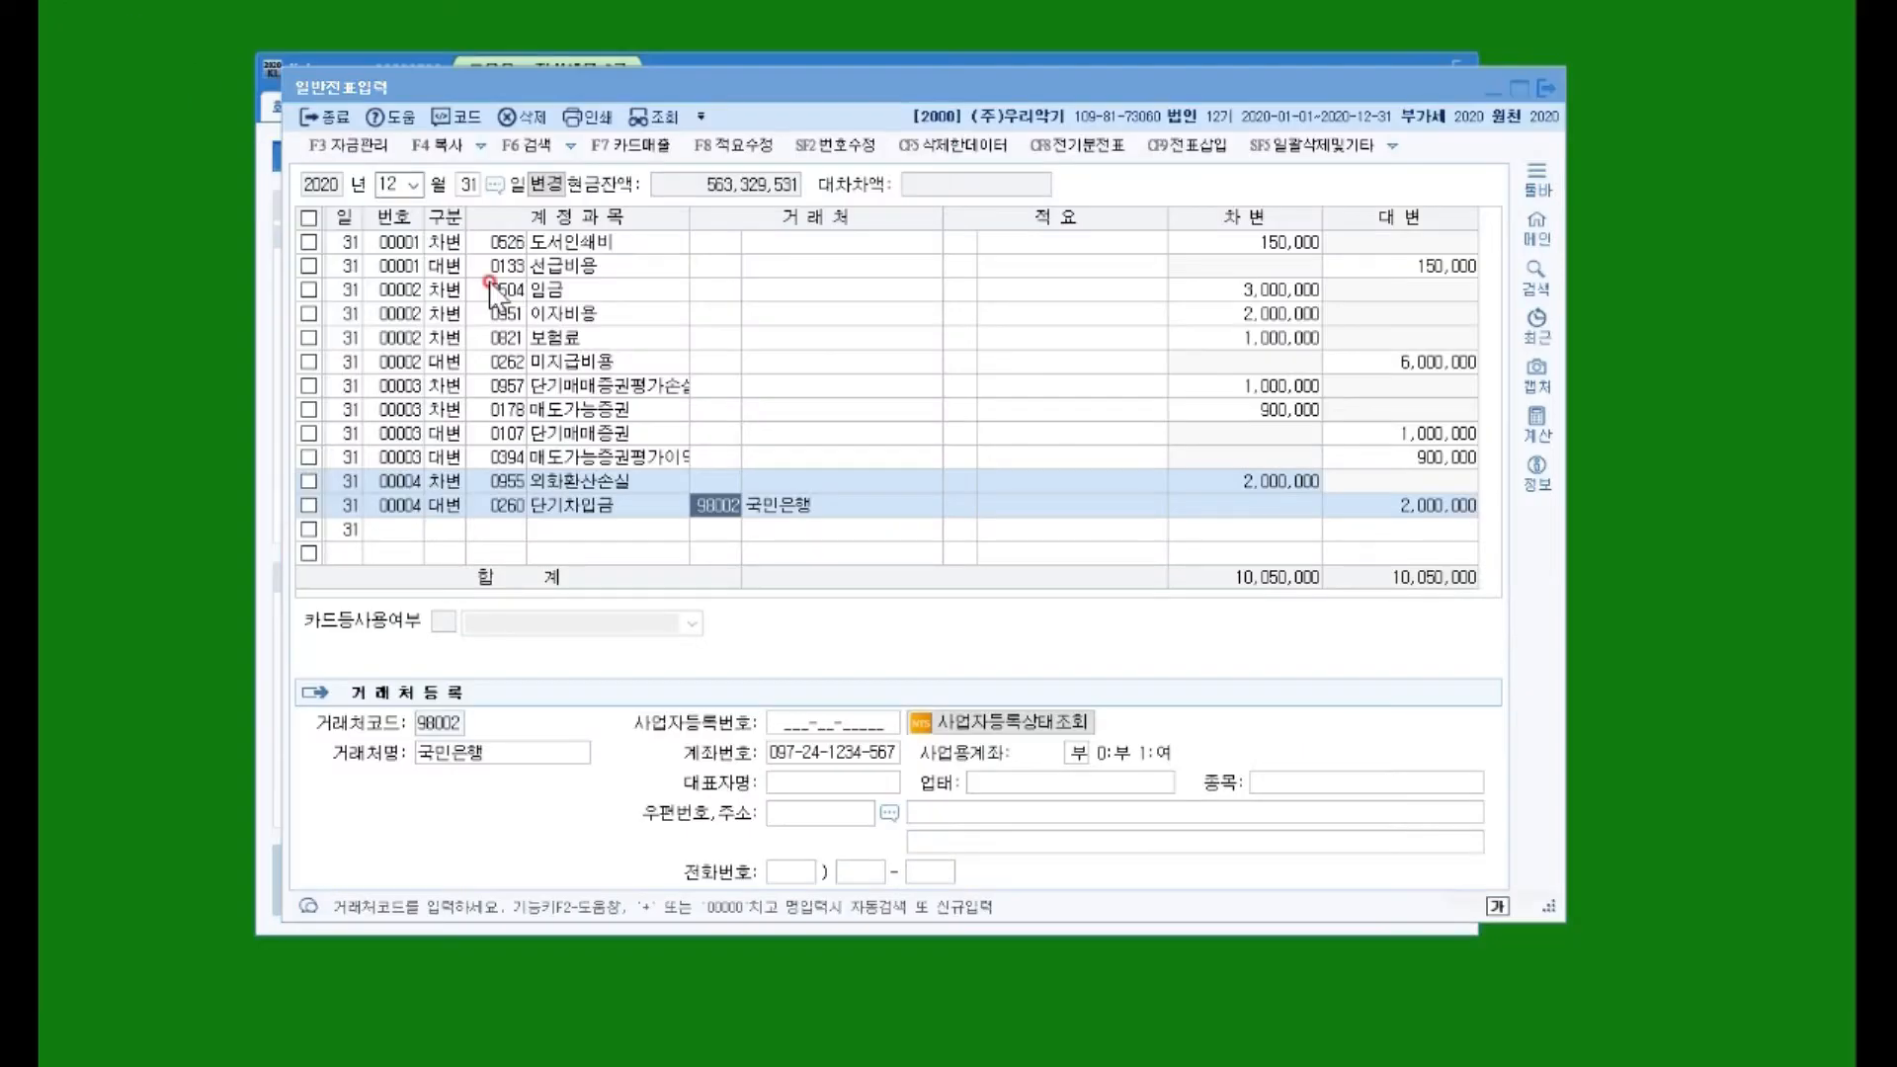
# Step: Close the general voucher entry and load 결산자료입력 for the period January to December 2020
pyautogui.click(321, 119)
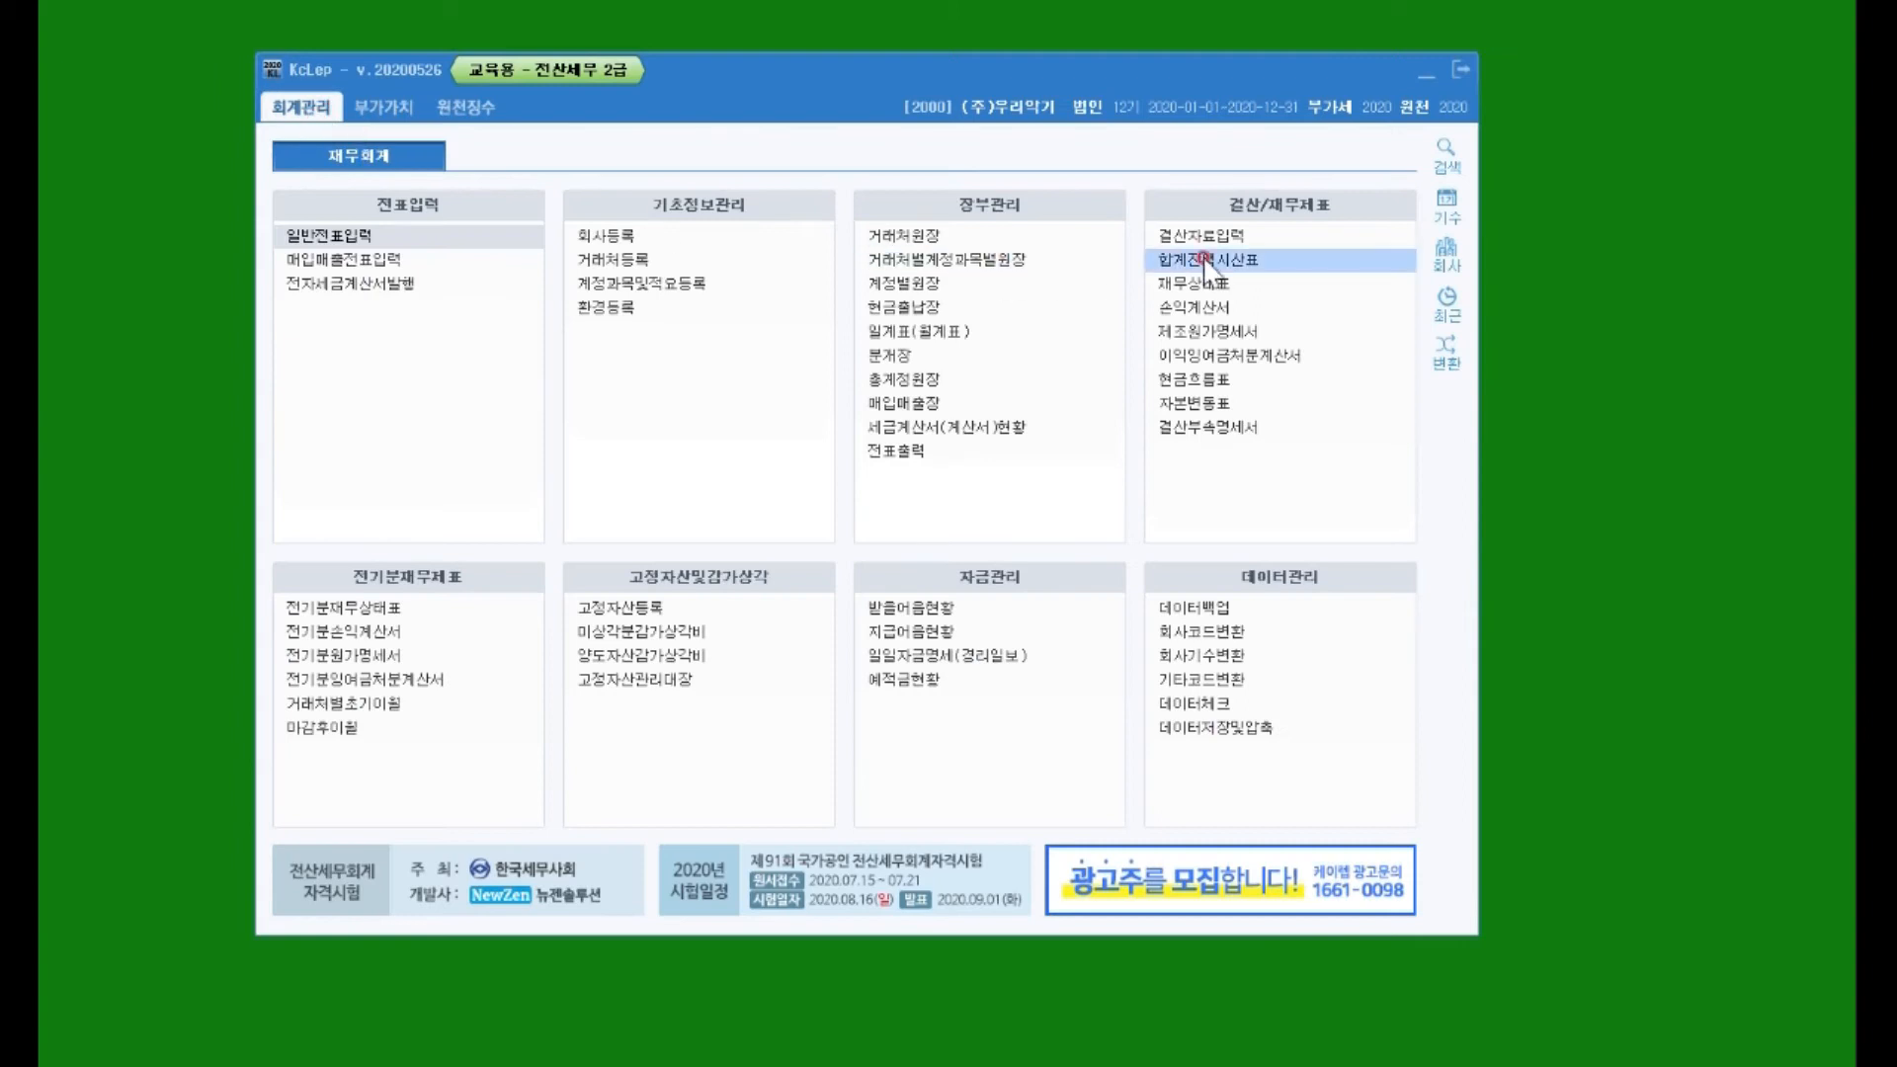
pyautogui.click(1237, 240)
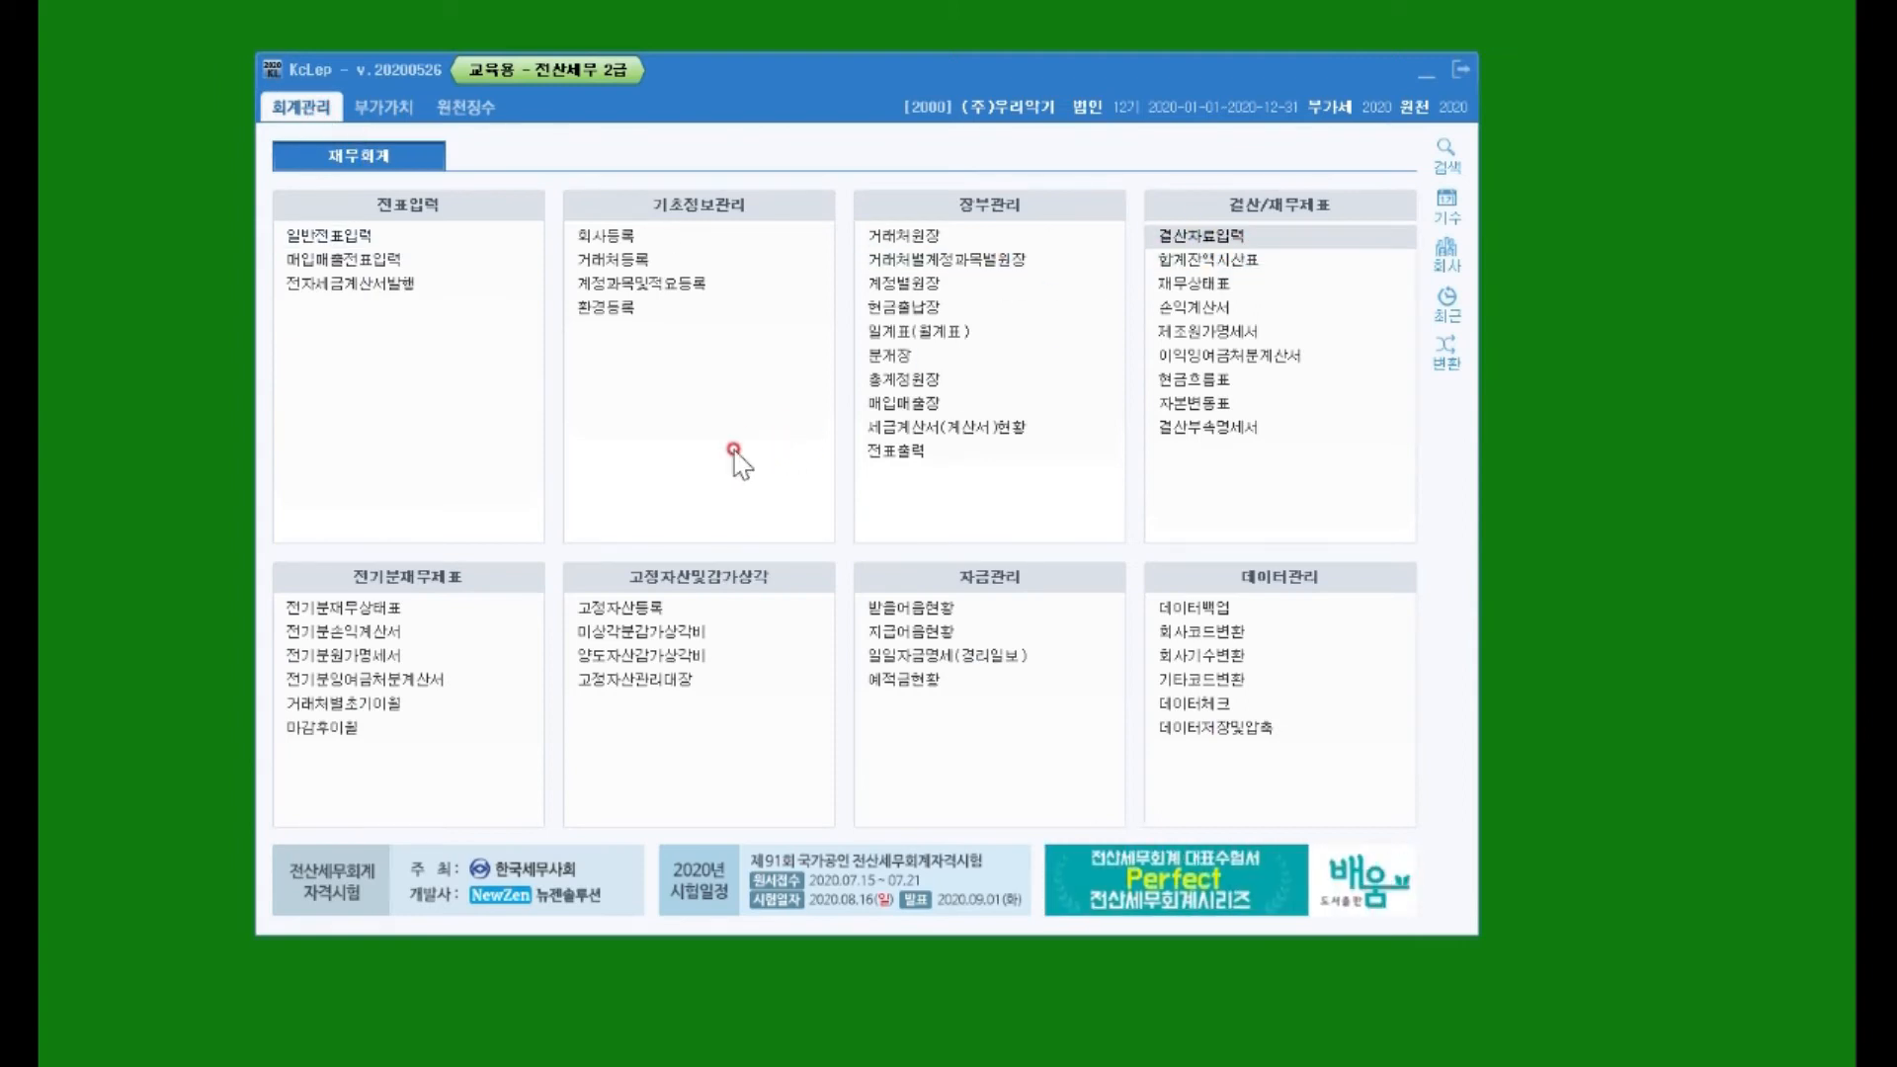
pyautogui.moveTo(881, 7); pyautogui.dragTo(1008, 113)
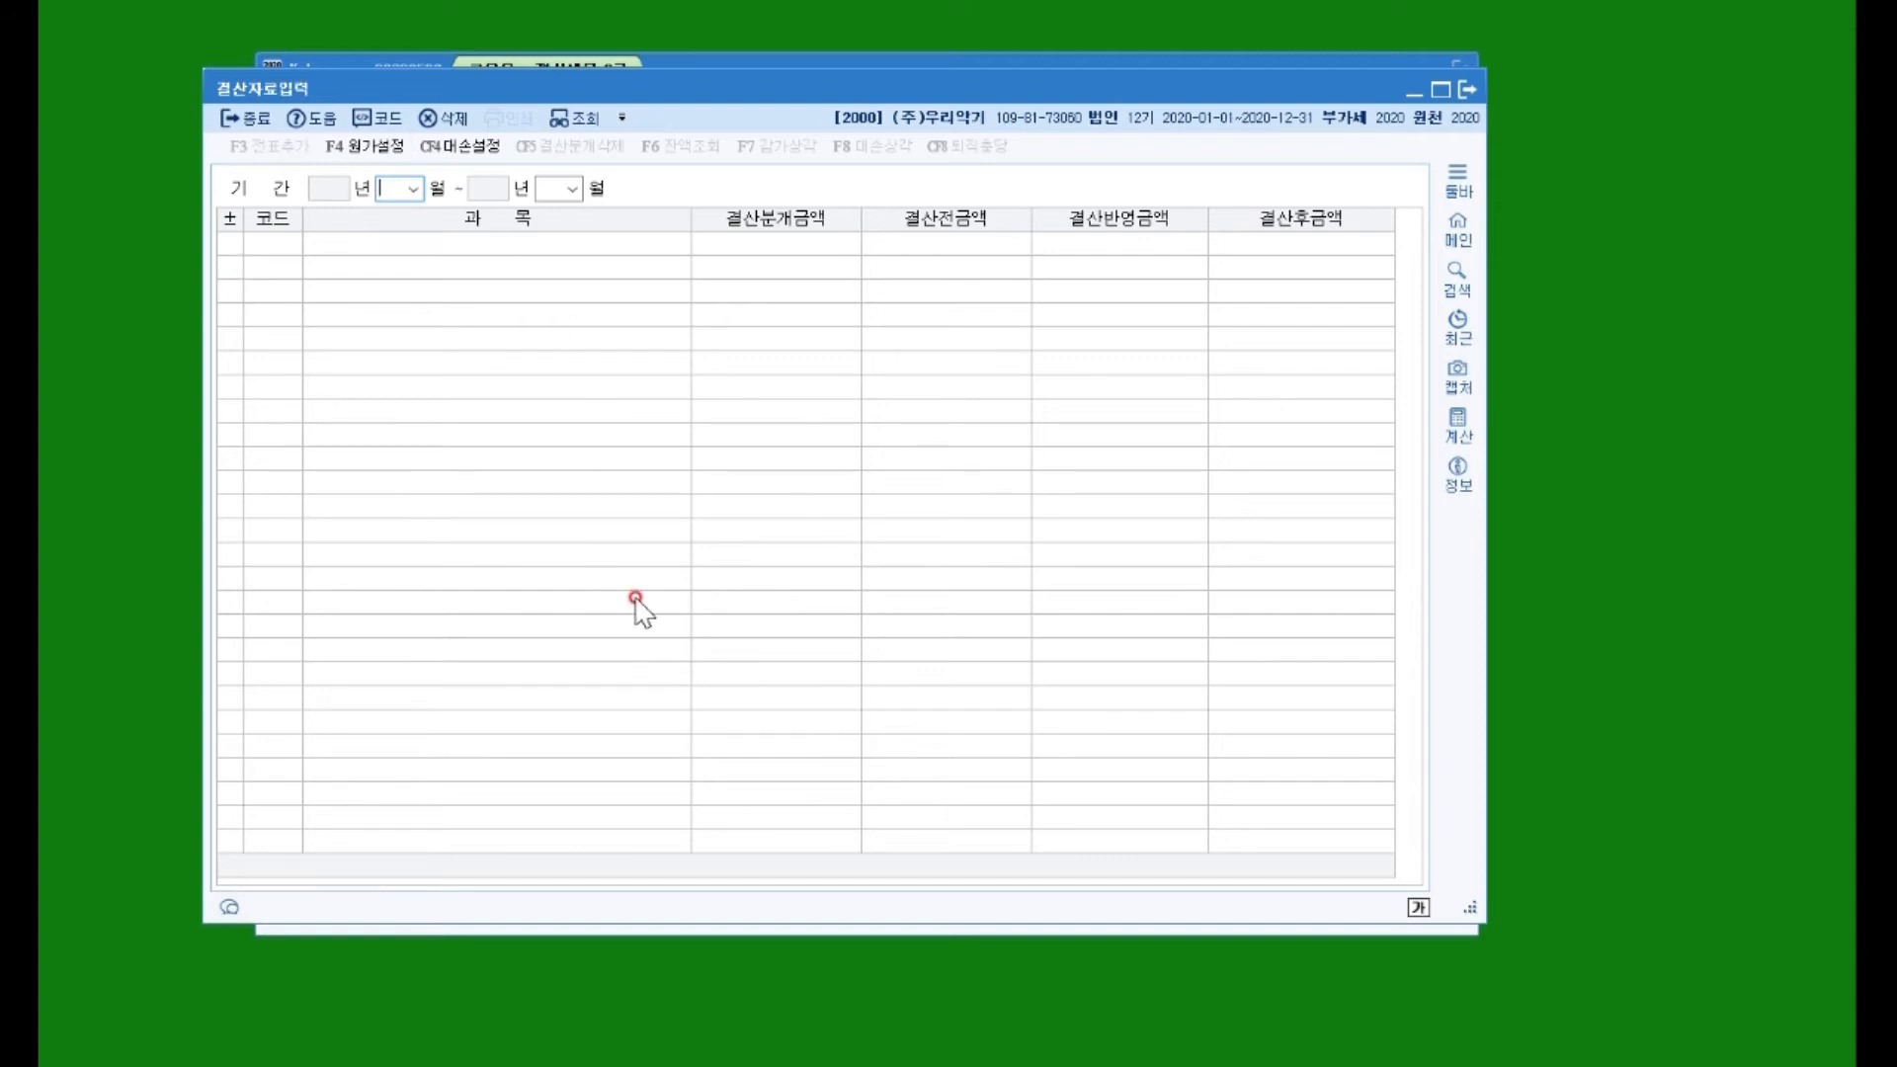
pyautogui.write('01')
pyautogui.press('Return')
pyautogui.press('Return')
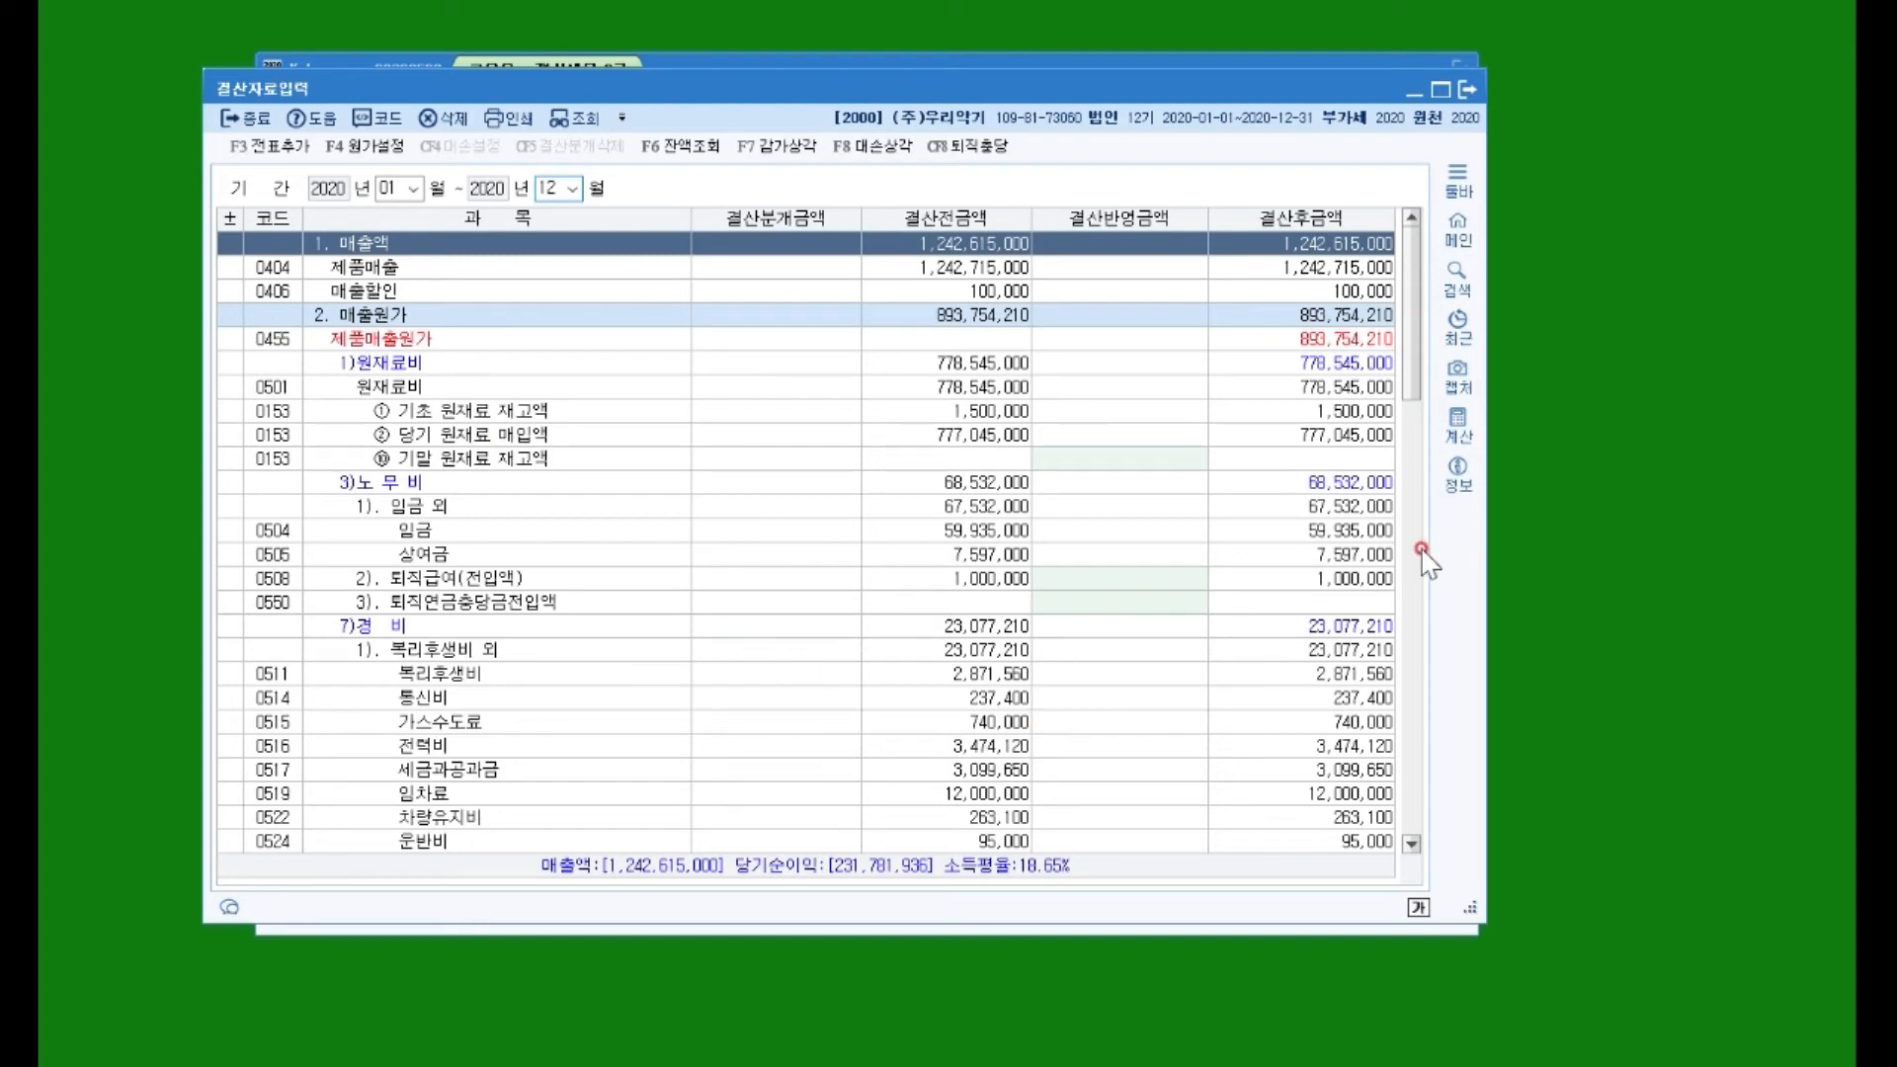
# Step: Examine the 결산반영금액 cells for manufacturing 퇴직급여(전입액) and 퇴직연금충당금전입액, and the depreciation, inventory and 판매비와 일반관리비 rows
pyautogui.click(1098, 577)
pyautogui.click(1094, 603)
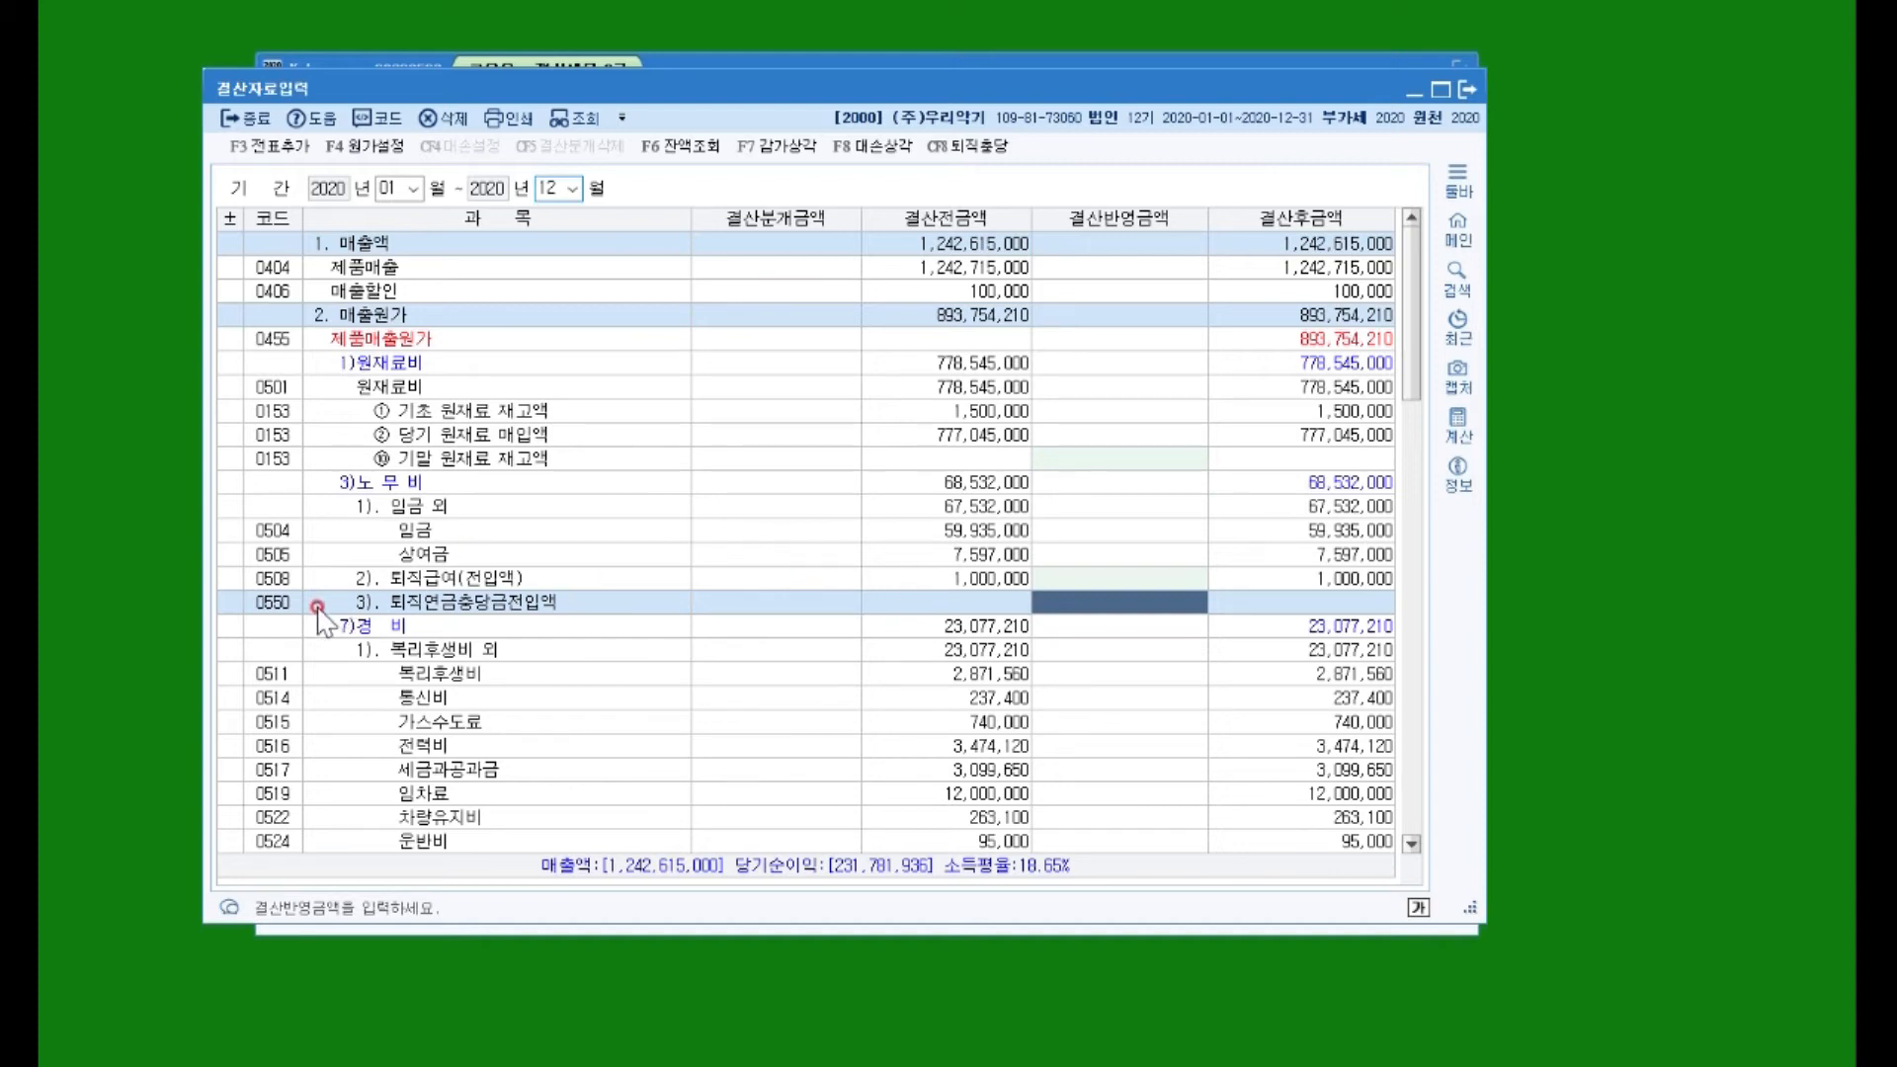
pyautogui.click(1064, 579)
pyautogui.click(1104, 601)
pyautogui.click(1070, 580)
pyautogui.click(1087, 602)
pyautogui.click(1069, 579)
pyautogui.click(1071, 602)
pyautogui.click(1069, 578)
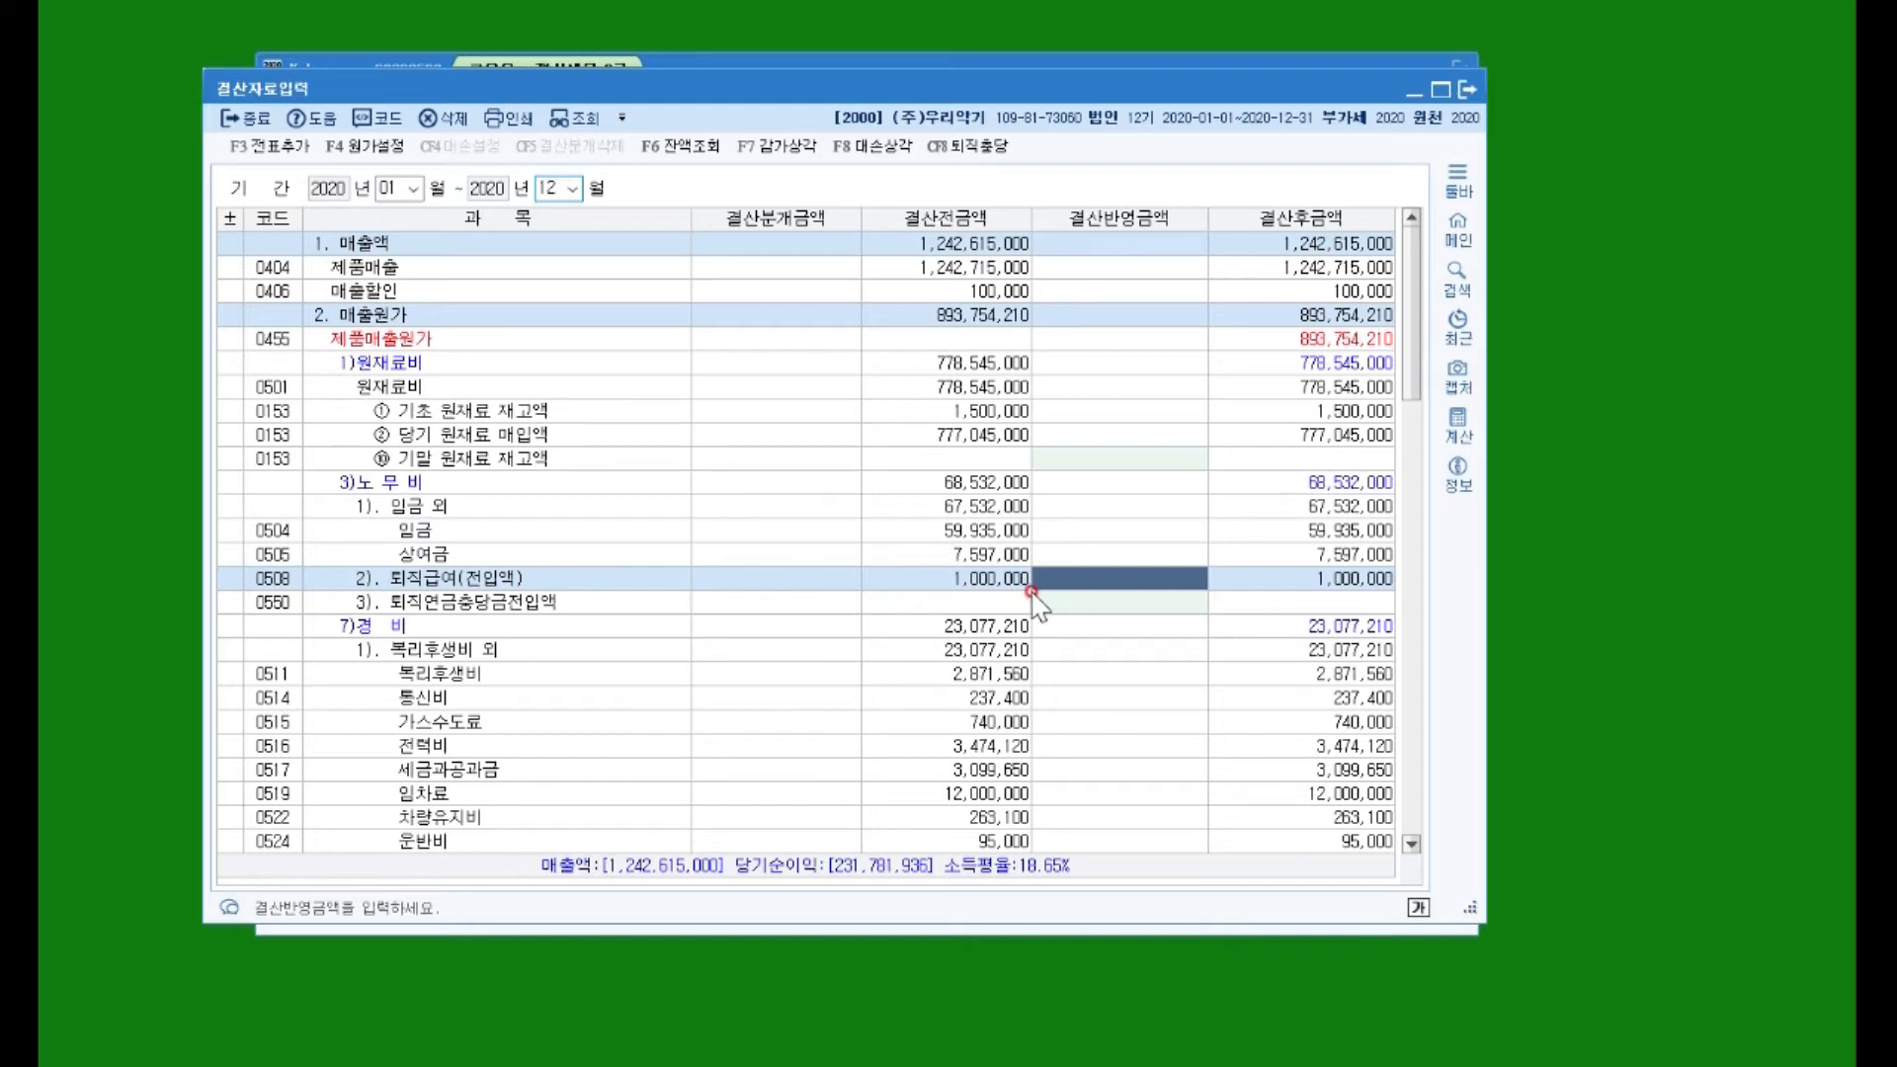
pyautogui.scroll(-12, 1037, 608)
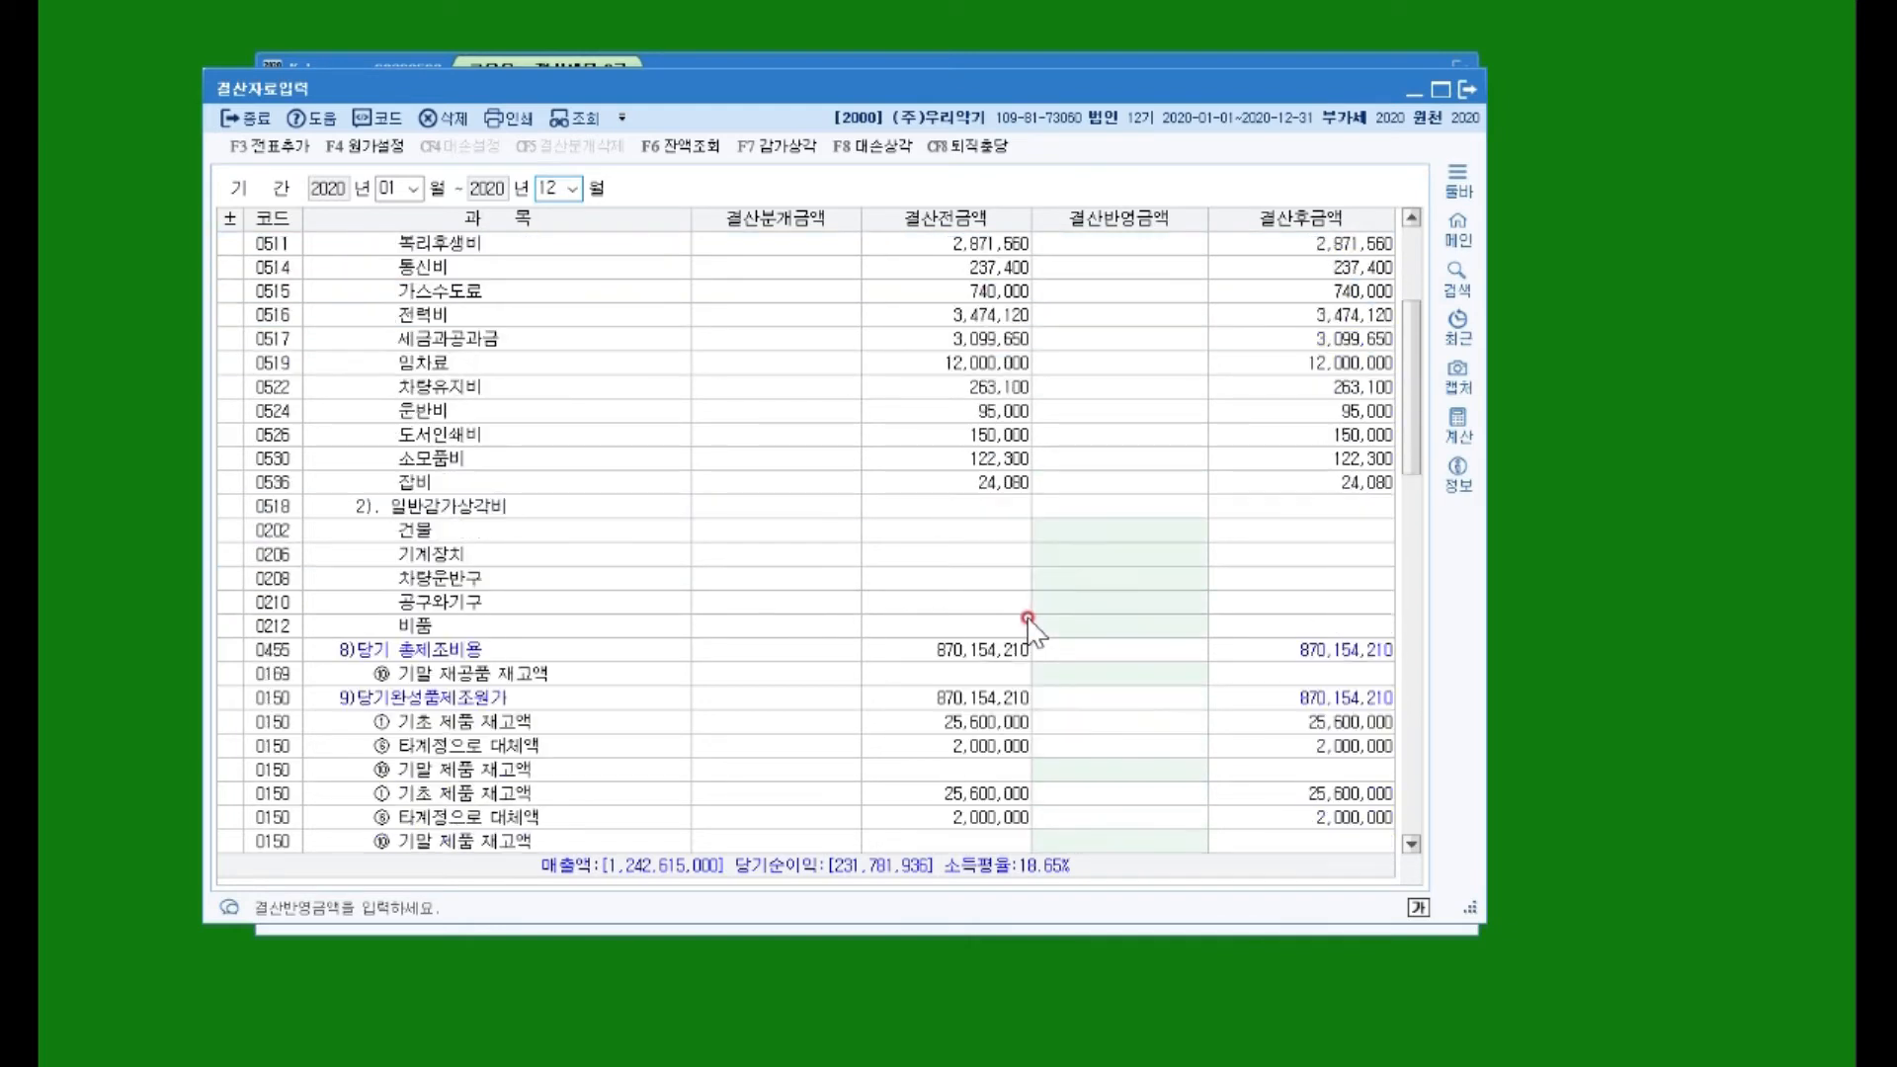
pyautogui.scroll(-3, 1028, 619)
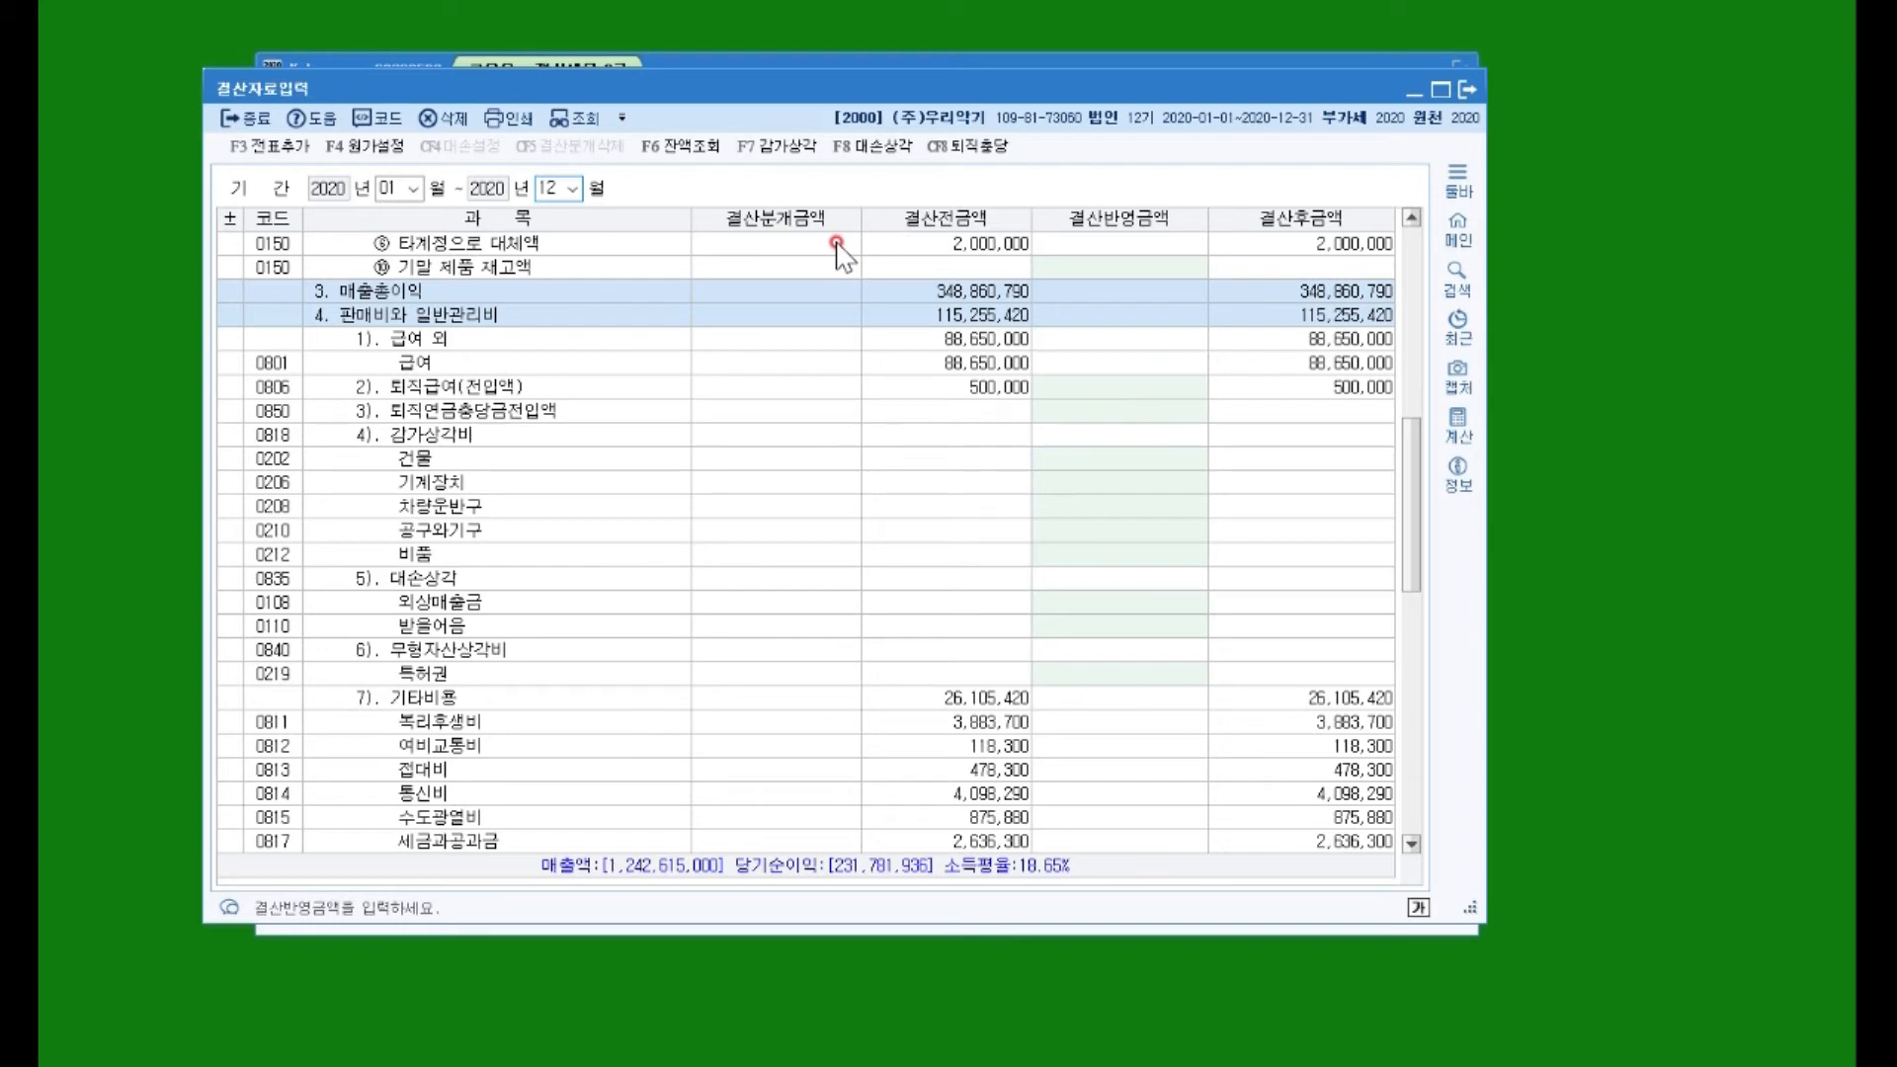
# Step: Open the 퇴직충당부채 calculation and examine the pre-adjustment balances of the 제조 and 판관 퇴직급여 rows
pyautogui.click(950, 148)
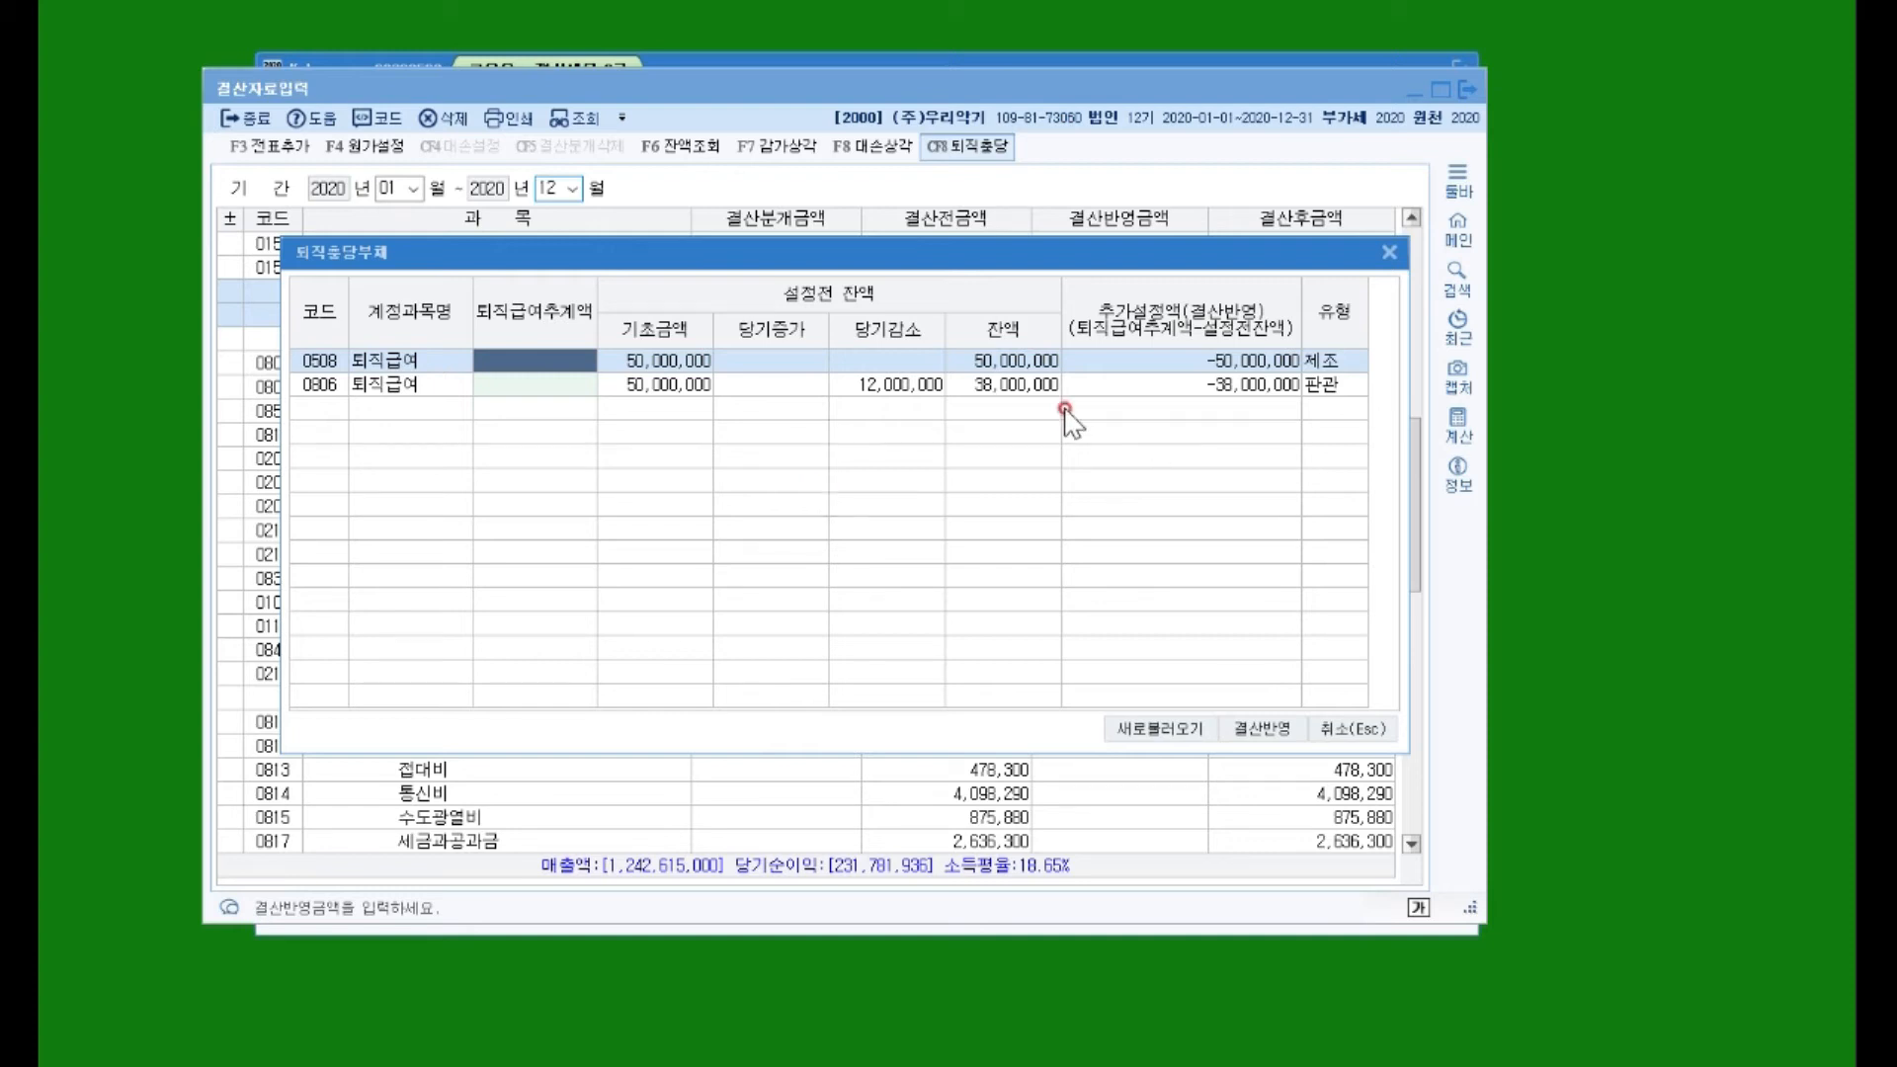
pyautogui.click(1027, 387)
pyautogui.click(1015, 357)
pyautogui.click(873, 387)
pyautogui.click(985, 425)
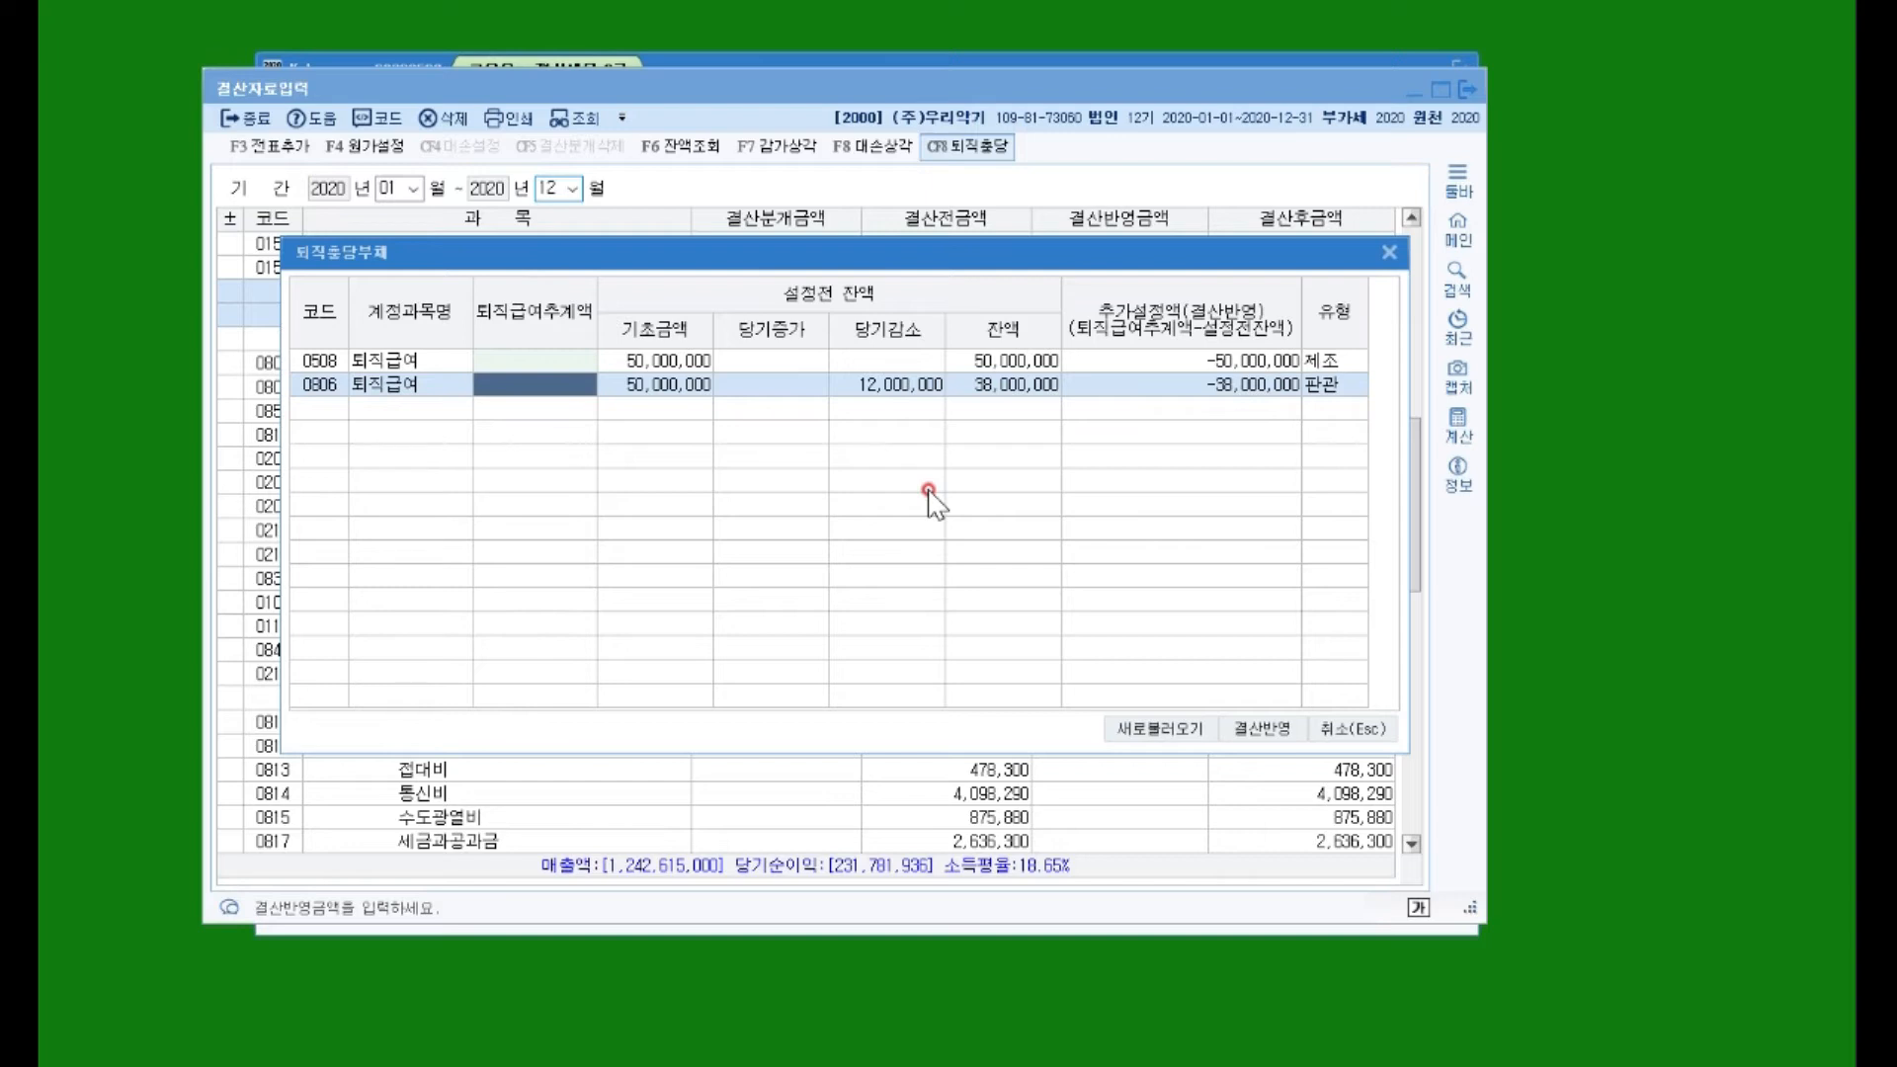
# Step: Set the 퇴직급여추계액 of the 제조 퇴직급여 row (0508) to 60,000,000
pyautogui.press('Up')
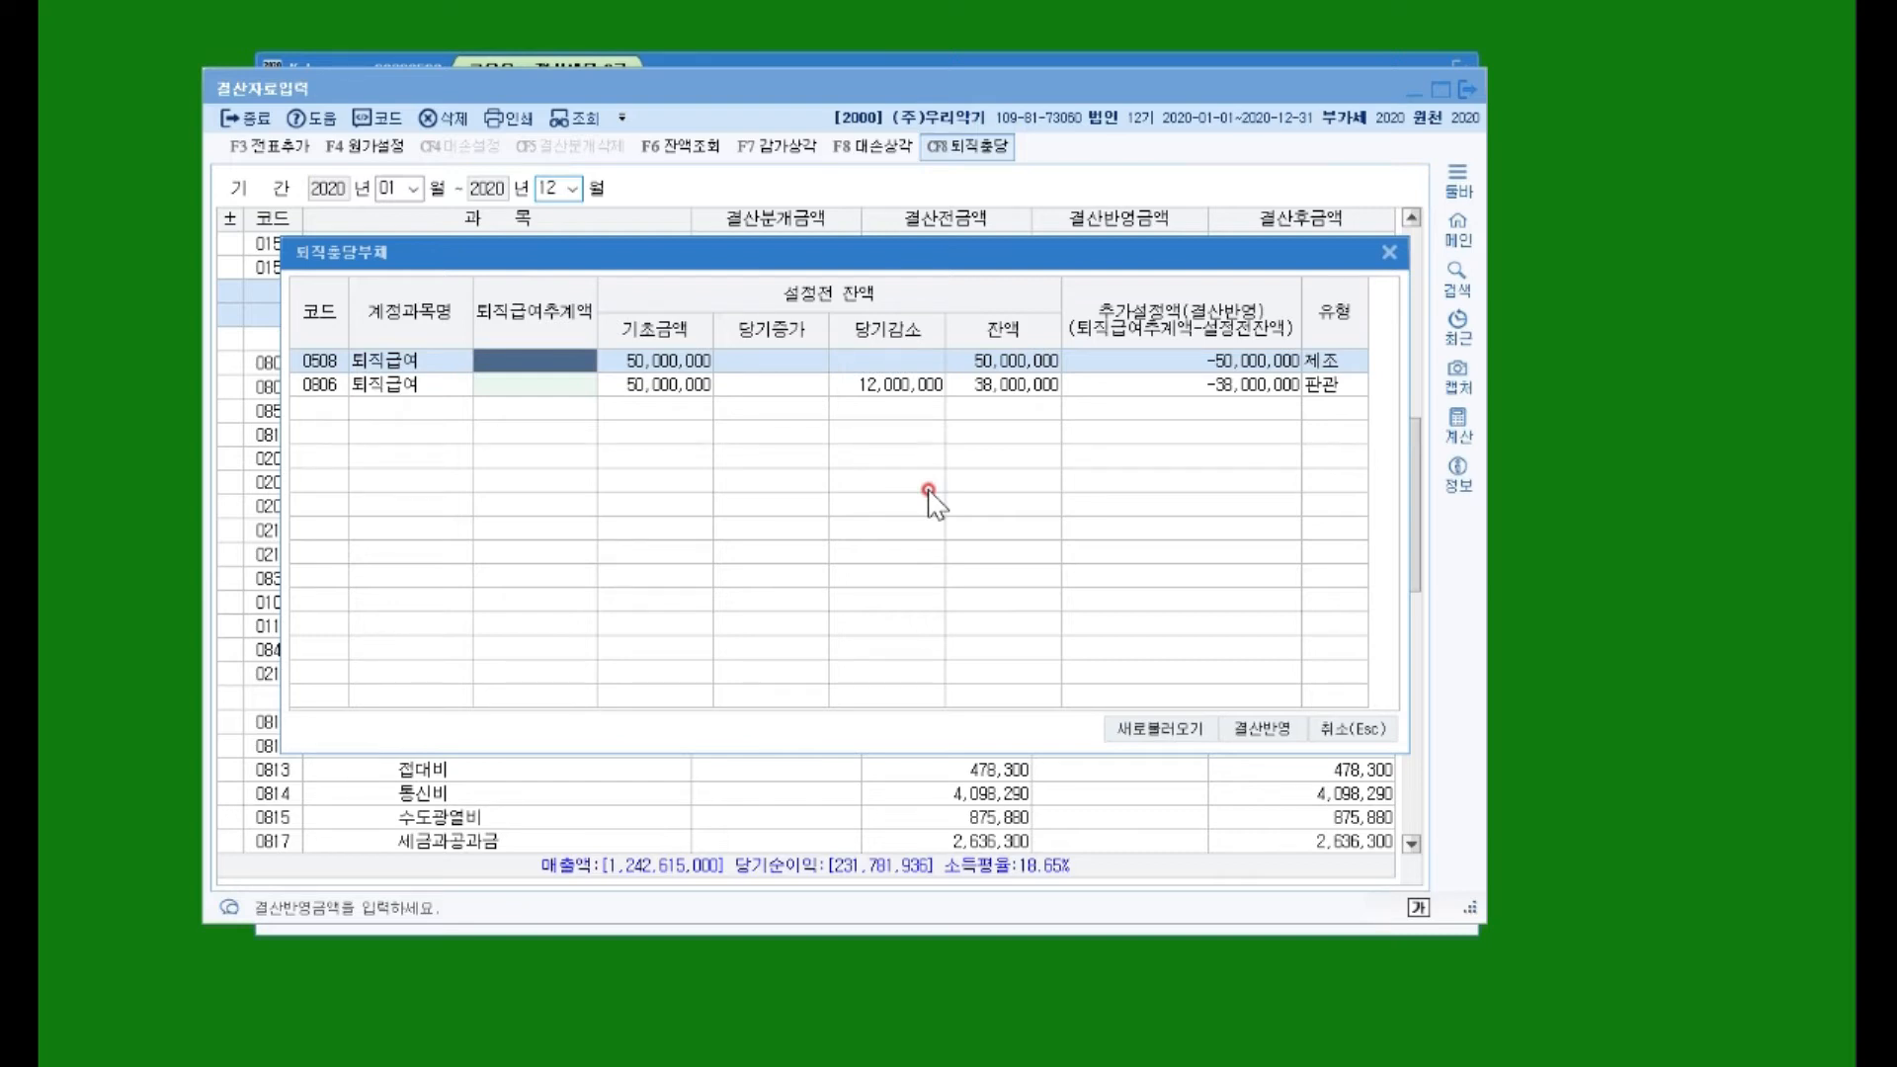
pyautogui.write('60000000')
pyautogui.press('Return')
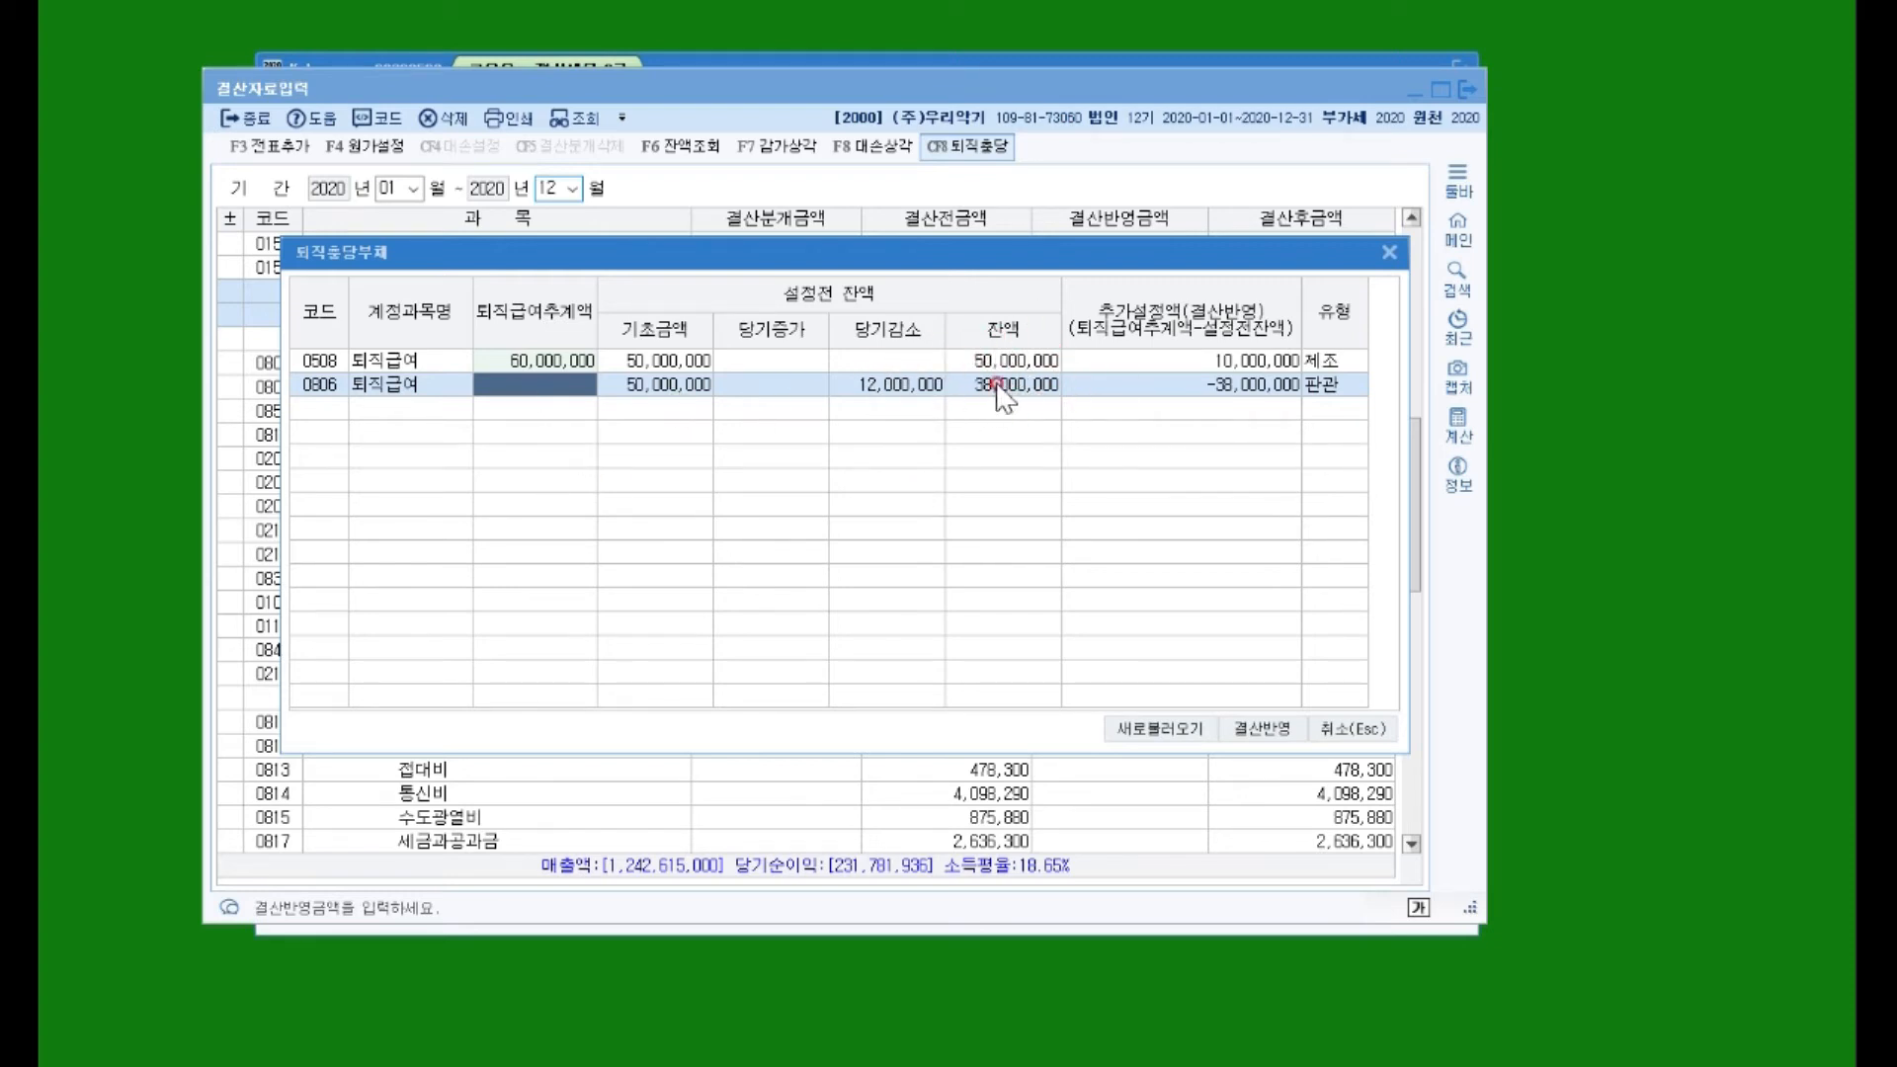
pyautogui.click(1243, 364)
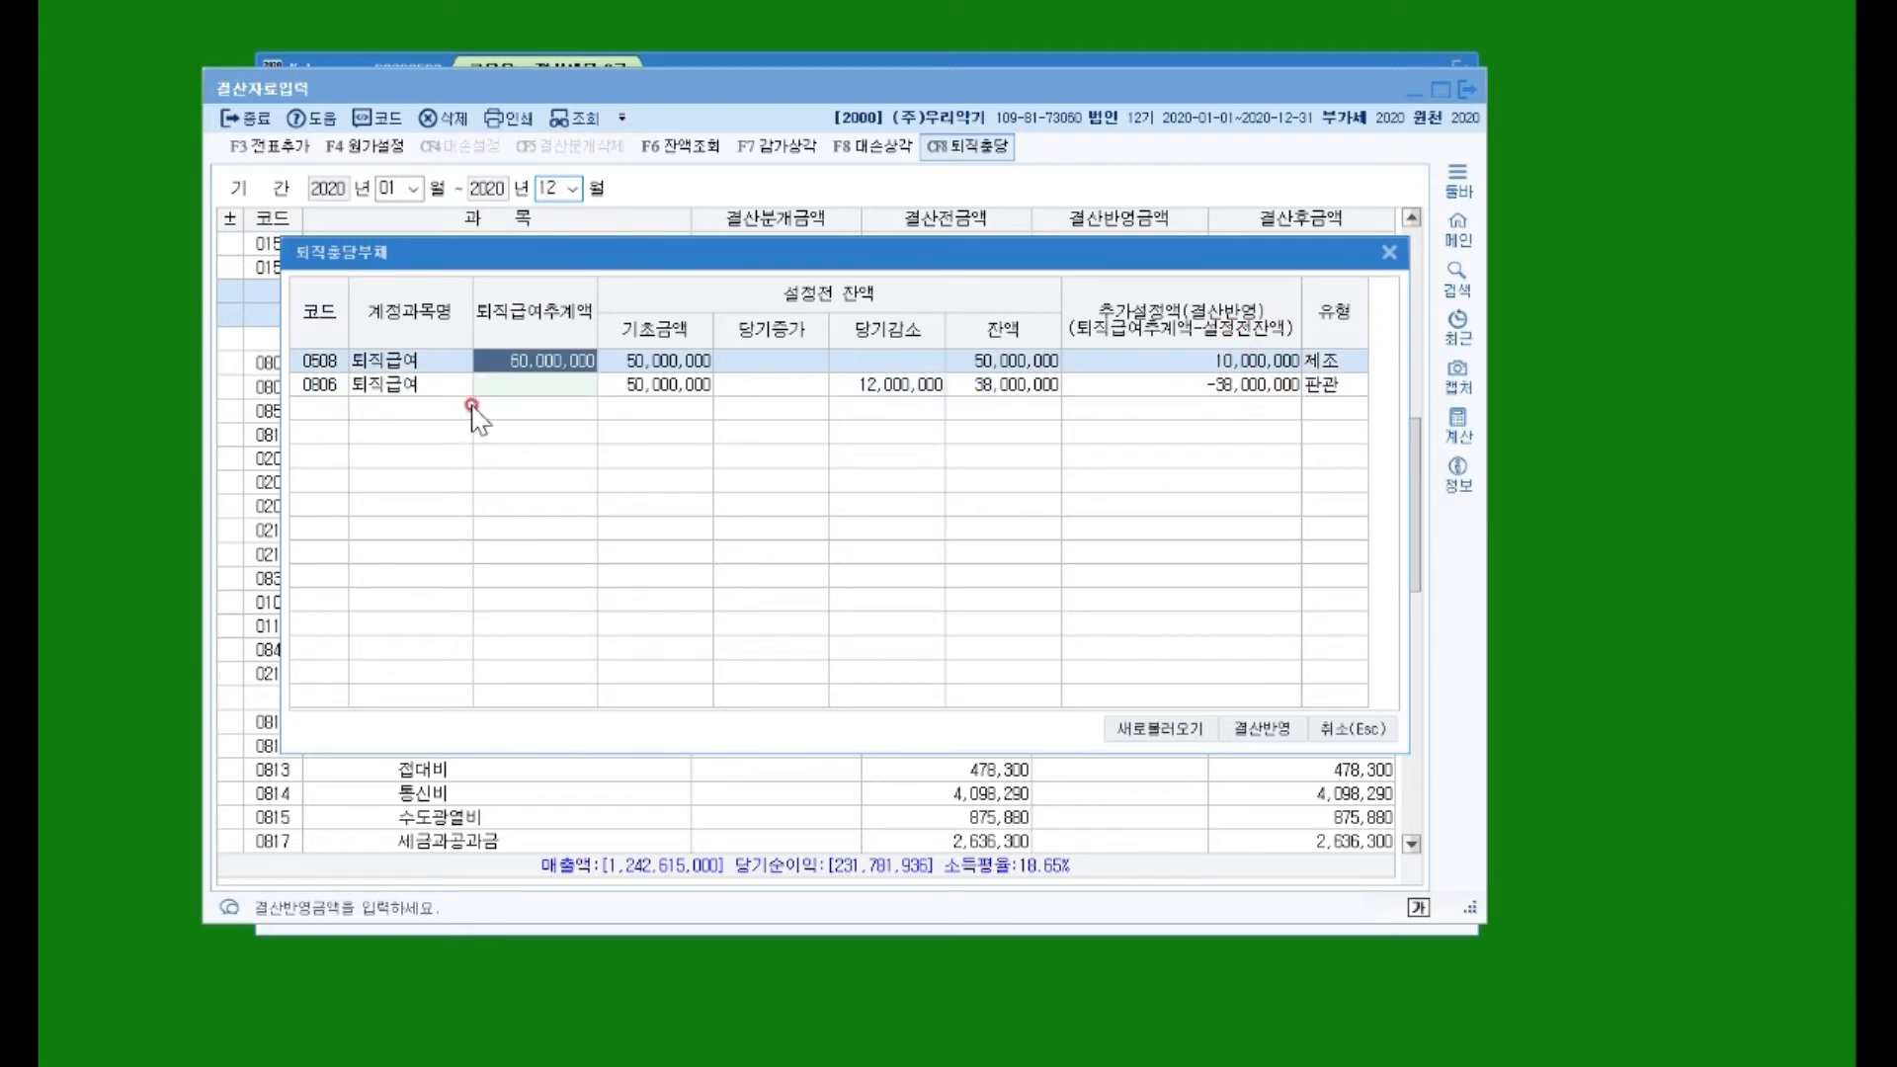
# Step: Set the 퇴직급여추계액 of the 판관 퇴직급여 row (0806) to 50,000,000 and apply the retirement provisions to the closing data
pyautogui.click(510, 385)
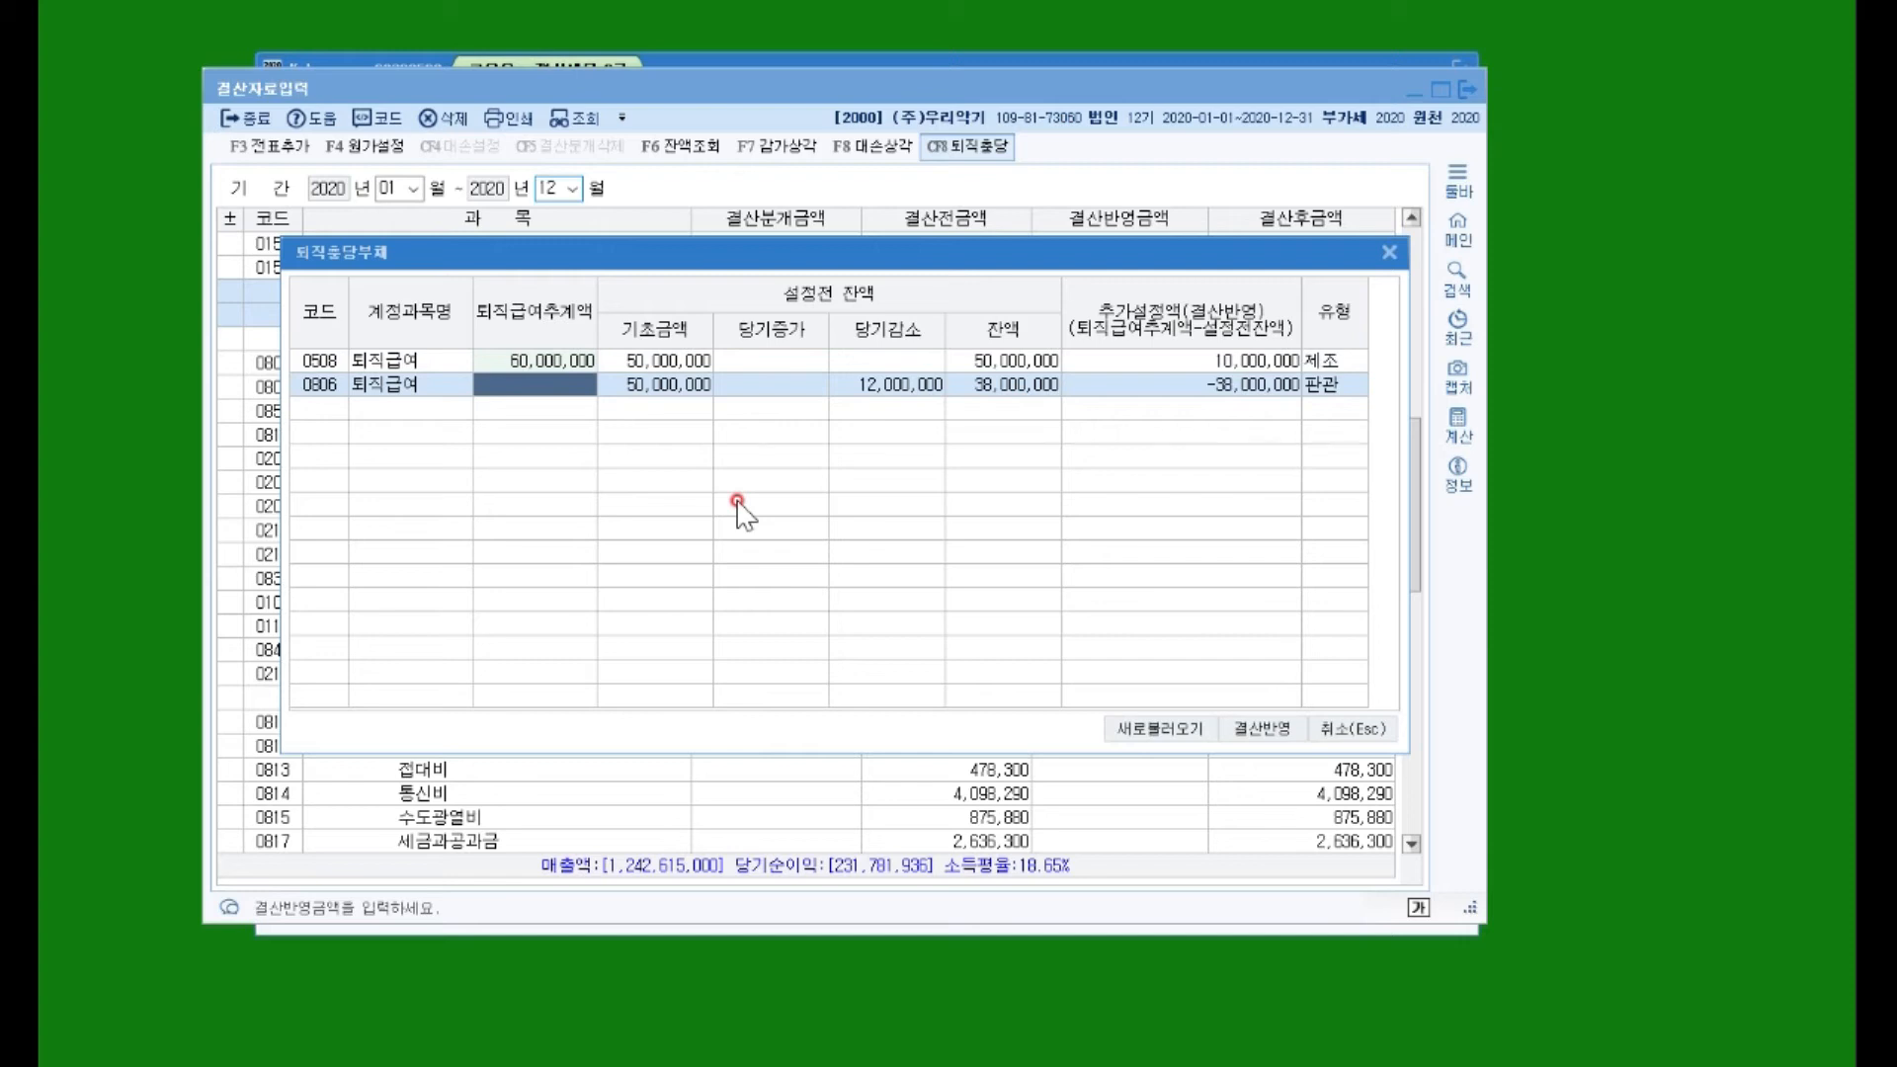
pyautogui.write('50000000')
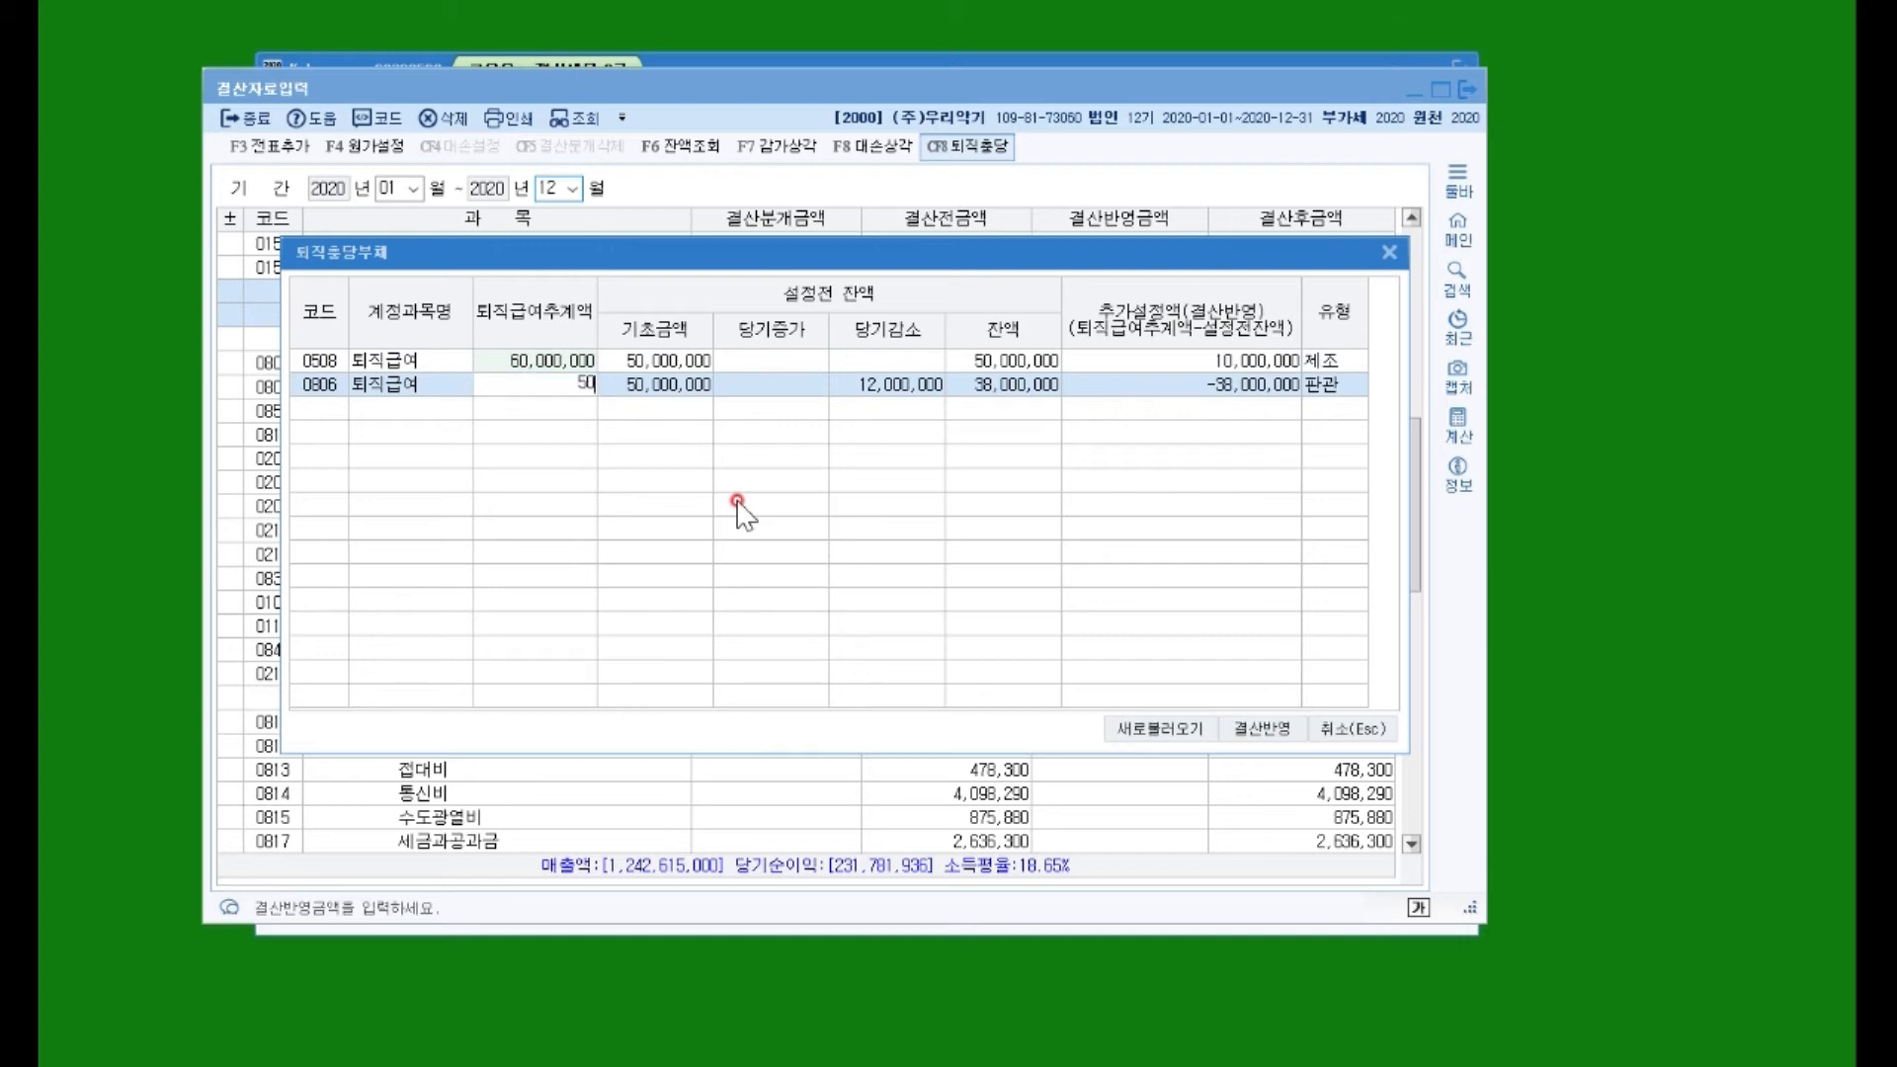
pyautogui.press('Return')
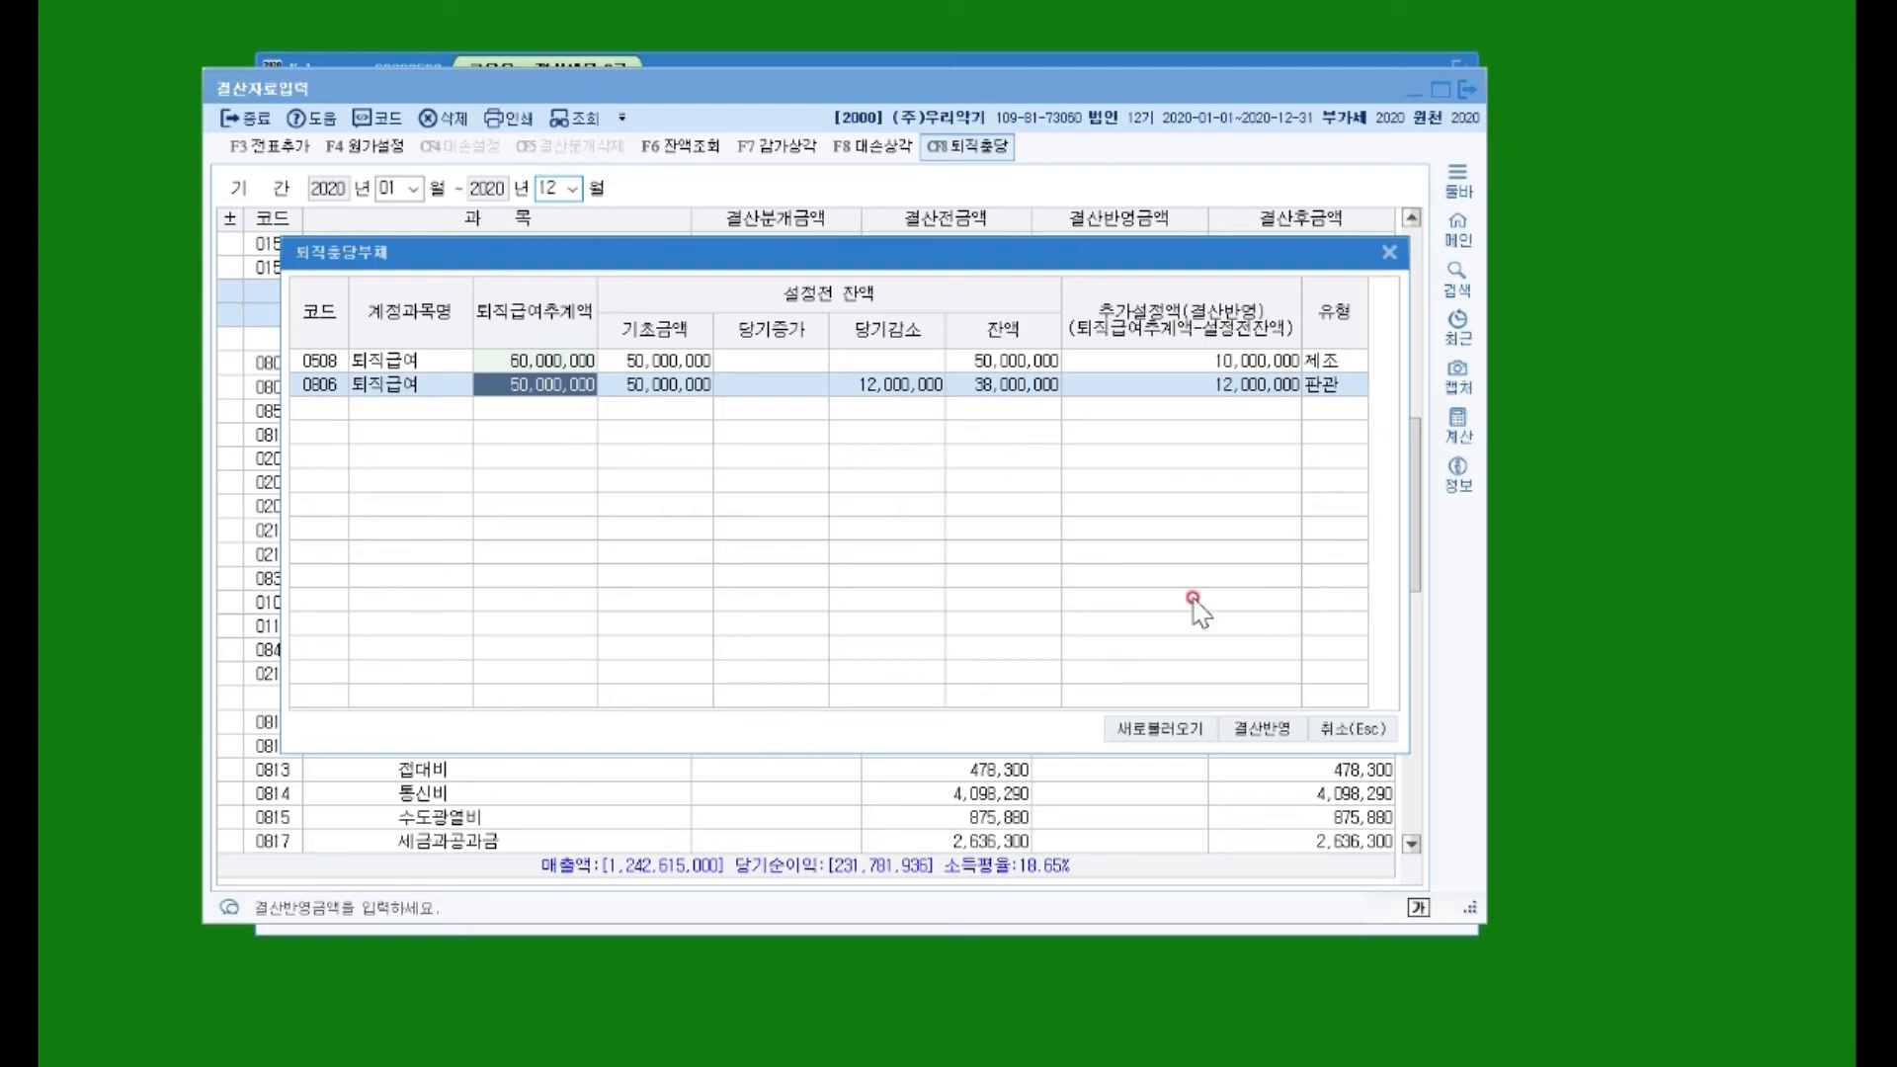
pyautogui.click(1256, 730)
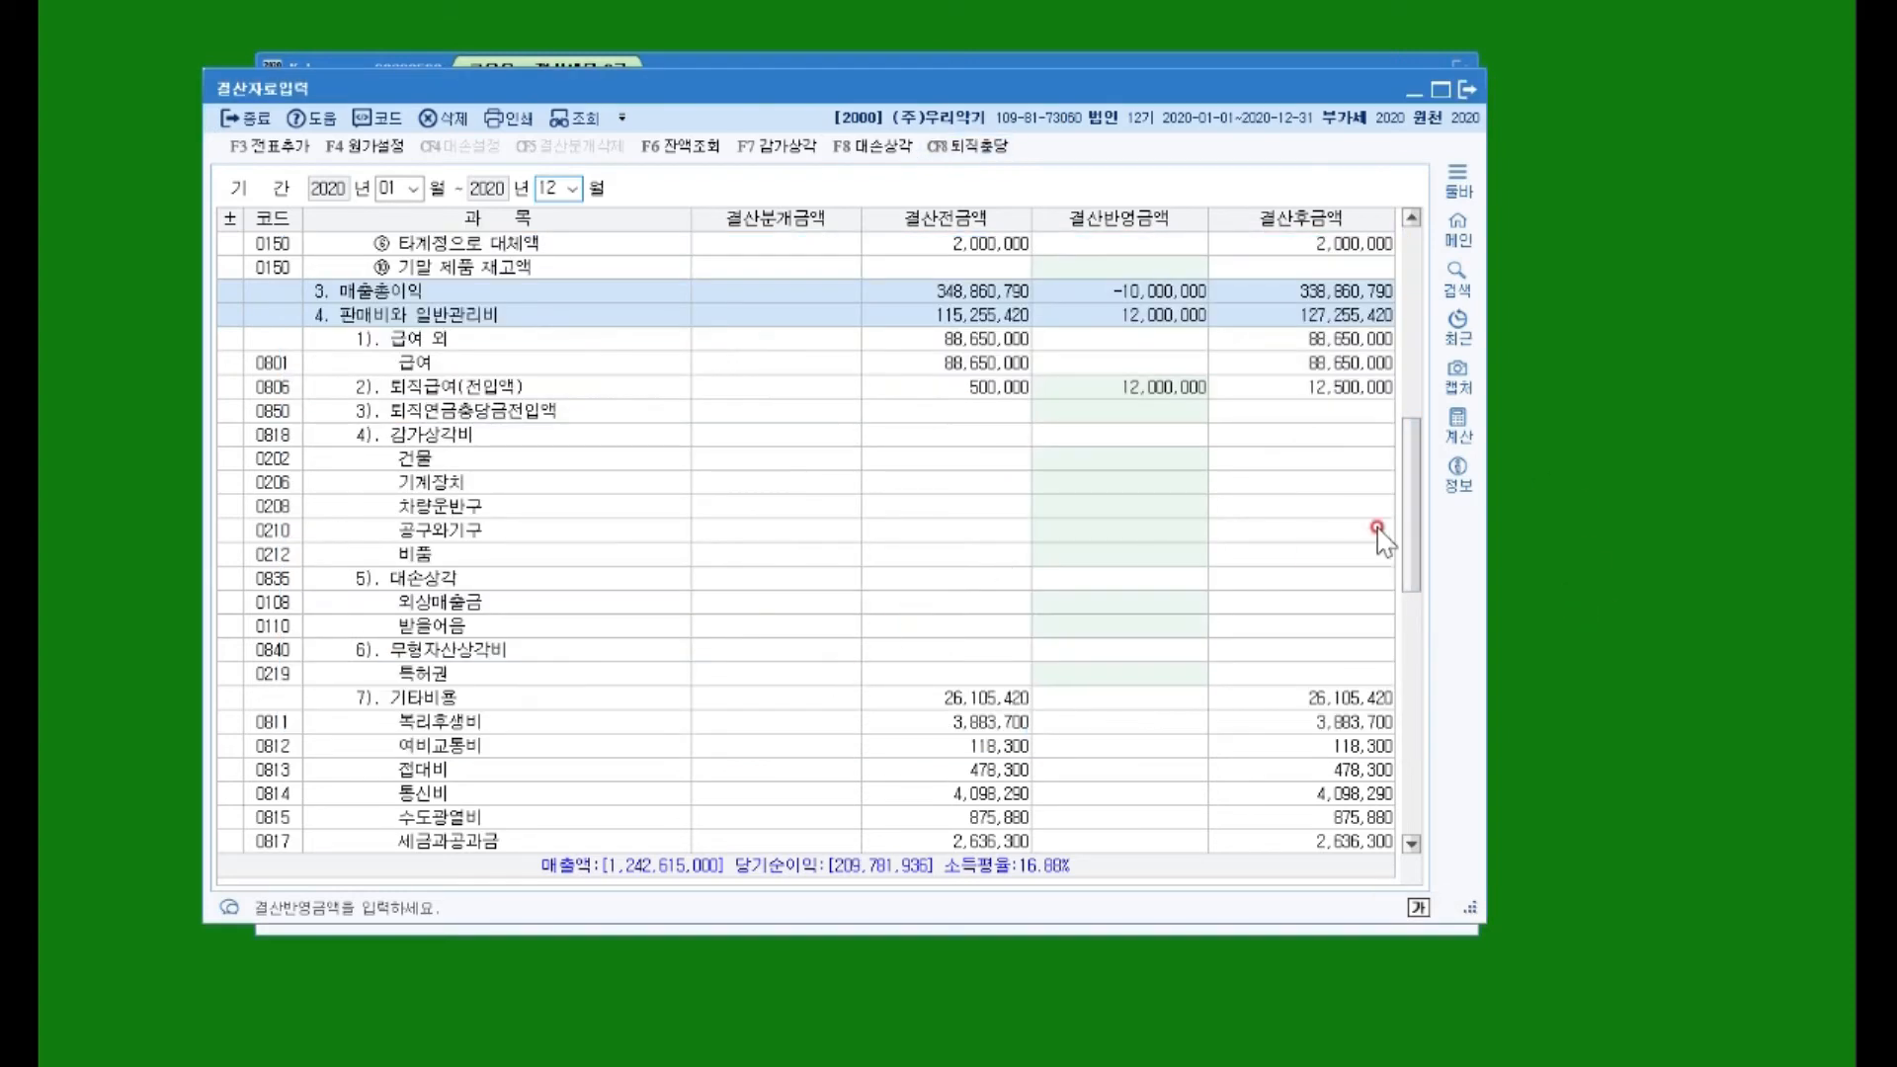
# Step: Check the 결산반영금액 of 퇴직급여(전입액) under both 판매비와 일반관리비 and 노무비
pyautogui.click(1116, 390)
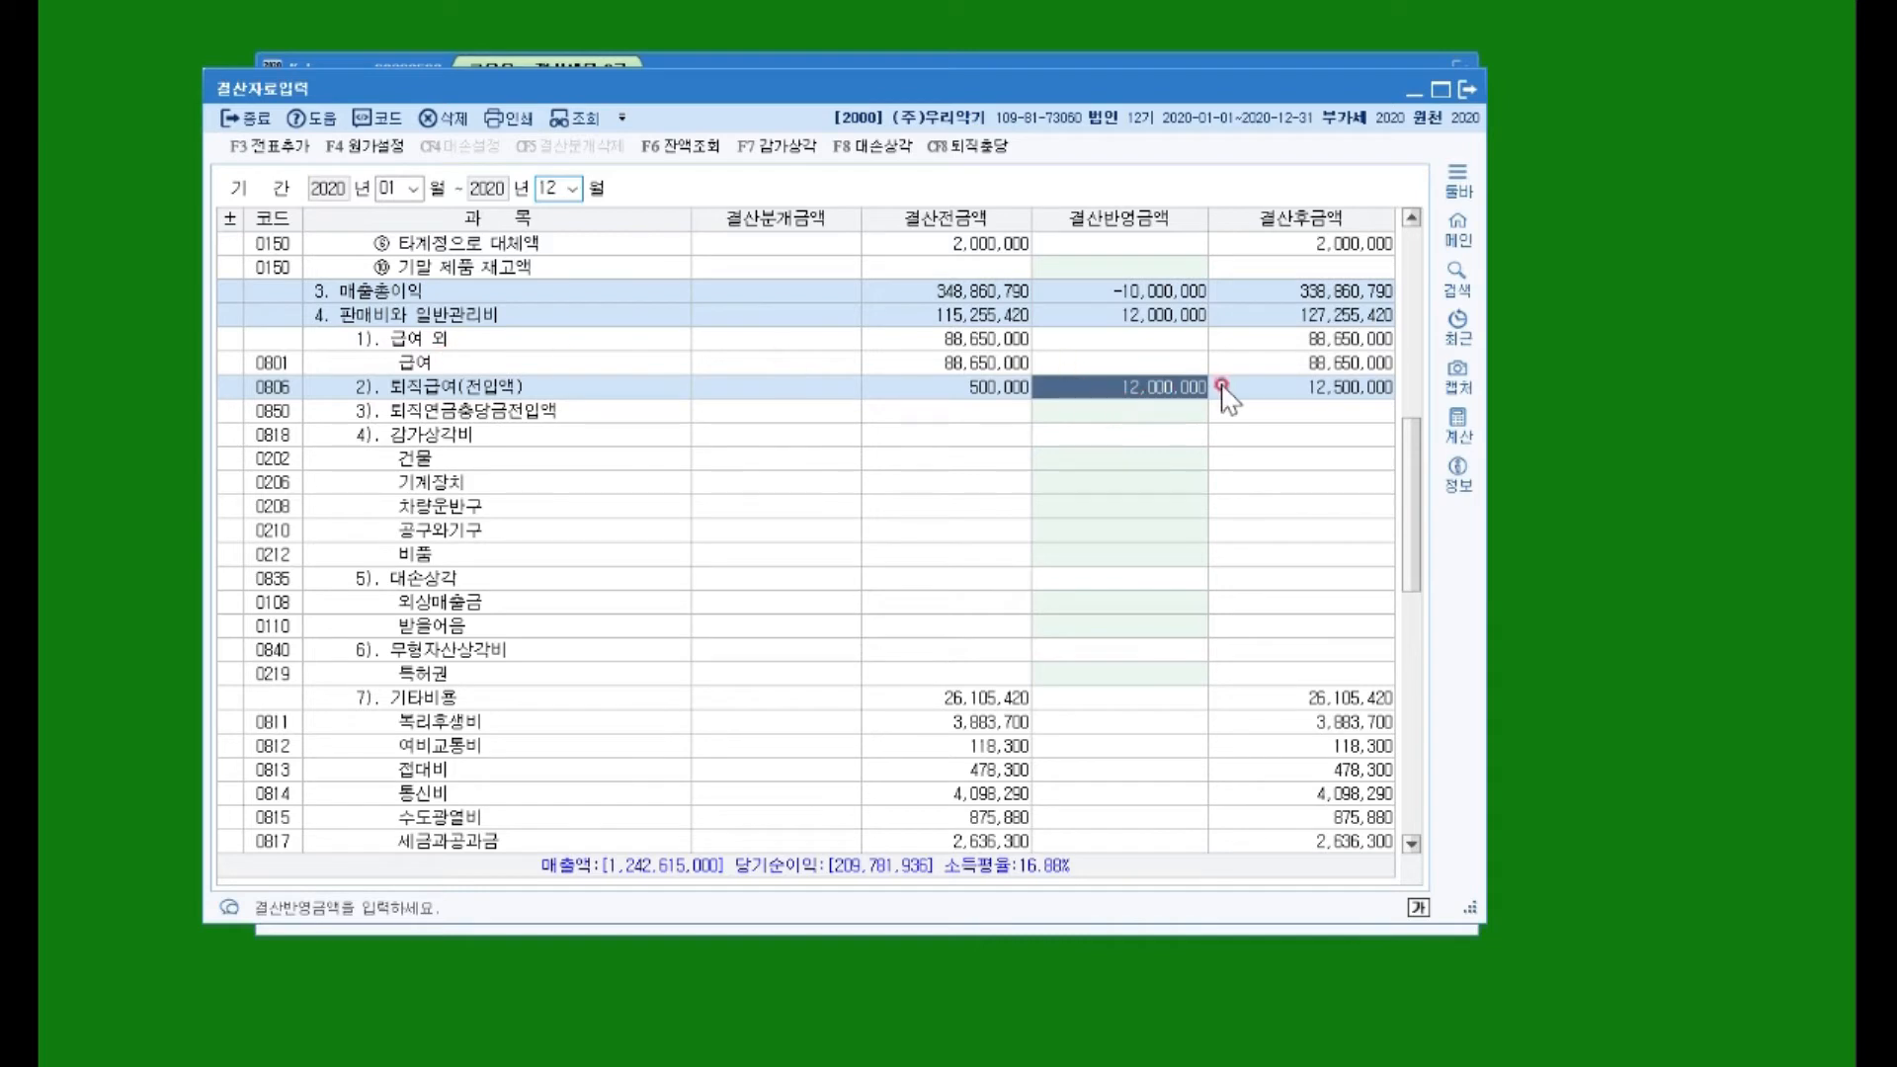
pyautogui.scroll(11, 1092, 411)
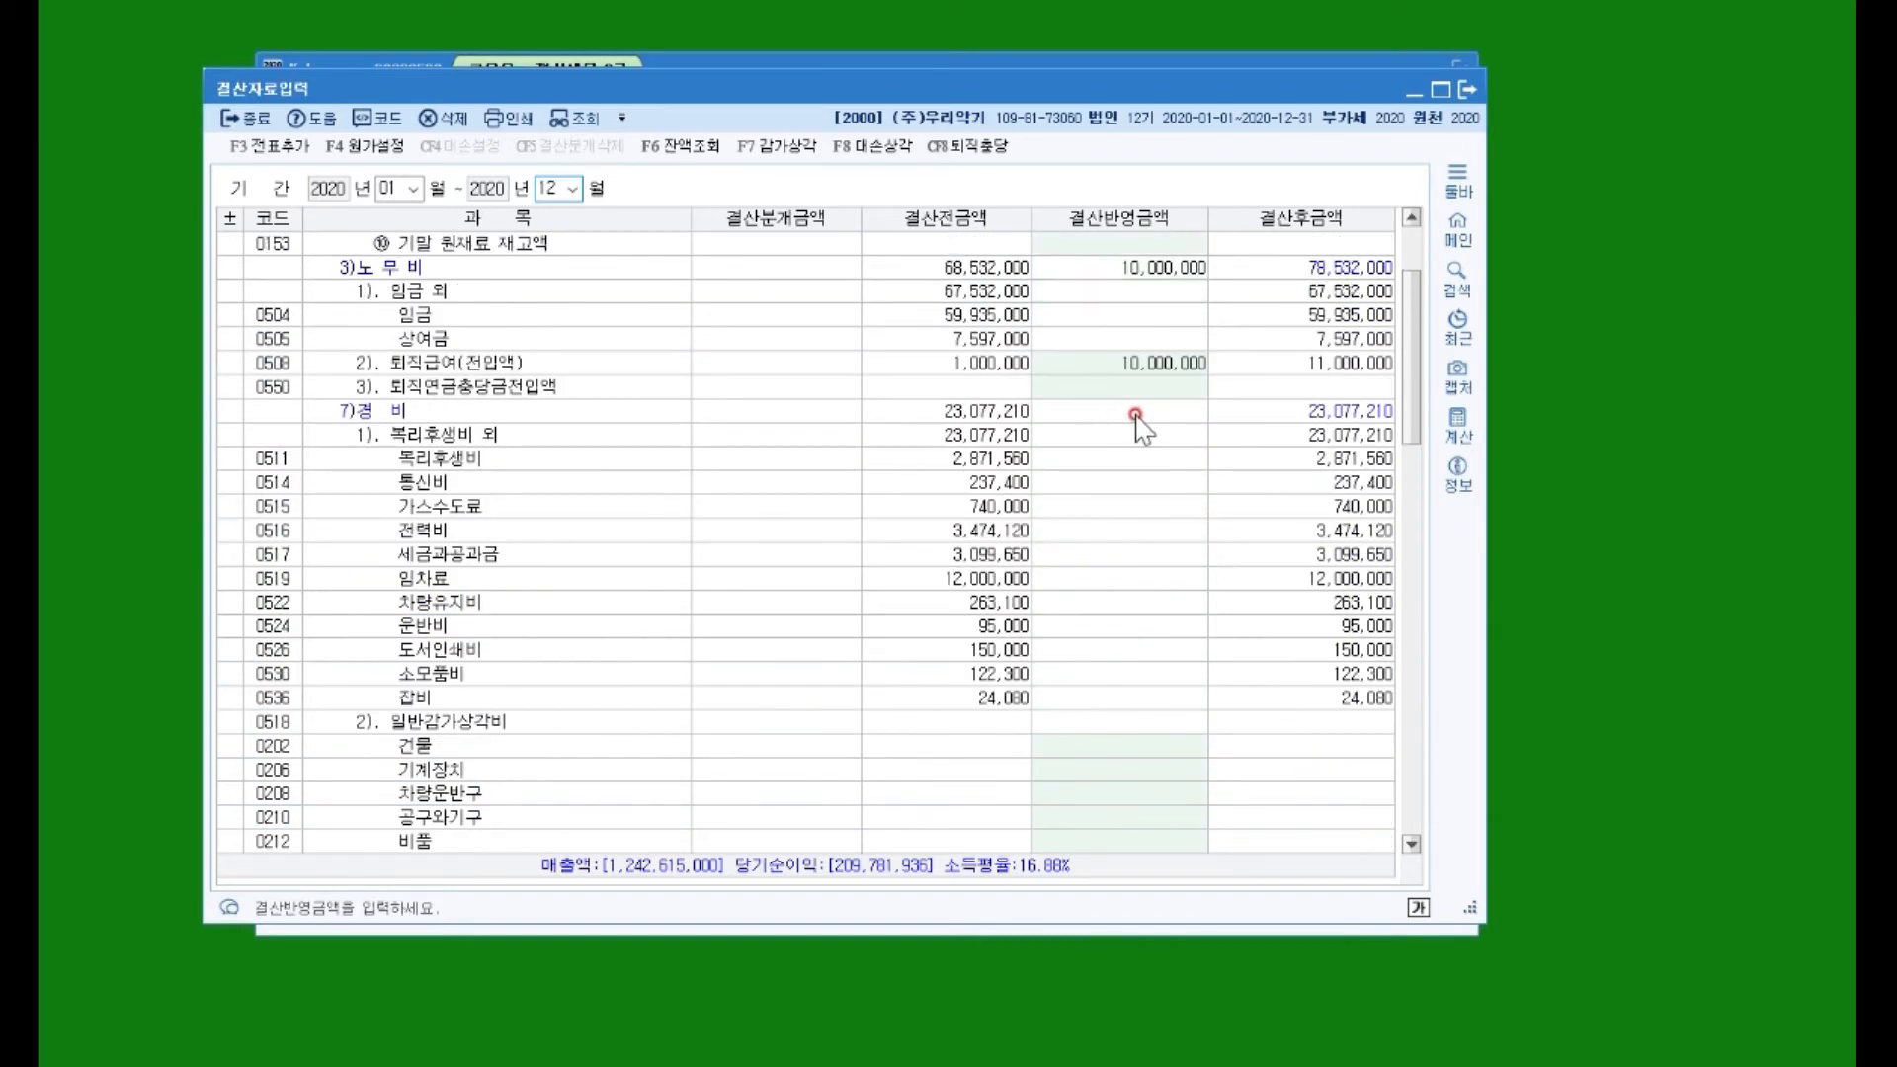
pyautogui.scroll(1, 1136, 417)
pyautogui.click(1149, 470)
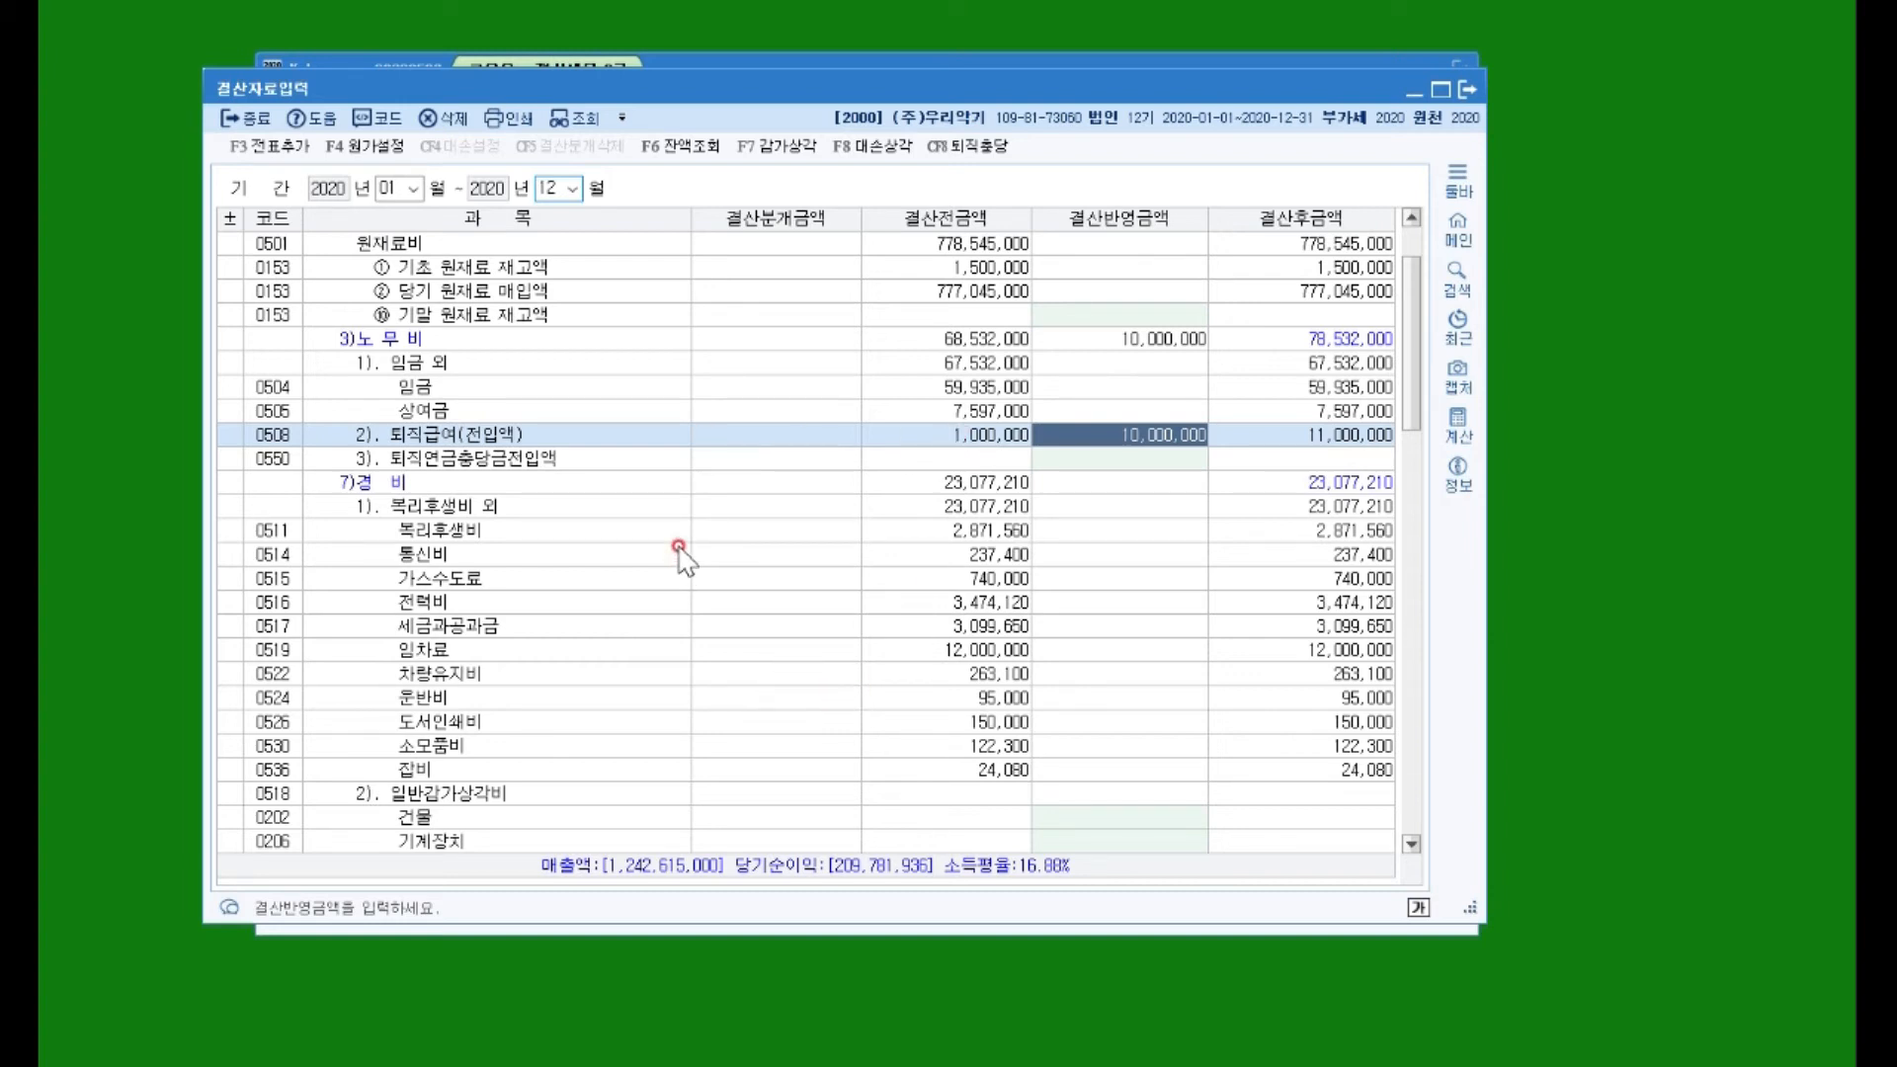
# Step: Open the 감가상각 calculation, review the assets by 제조 and 판관 classification, and apply the depreciation amounts to the closing data
pyautogui.click(764, 150)
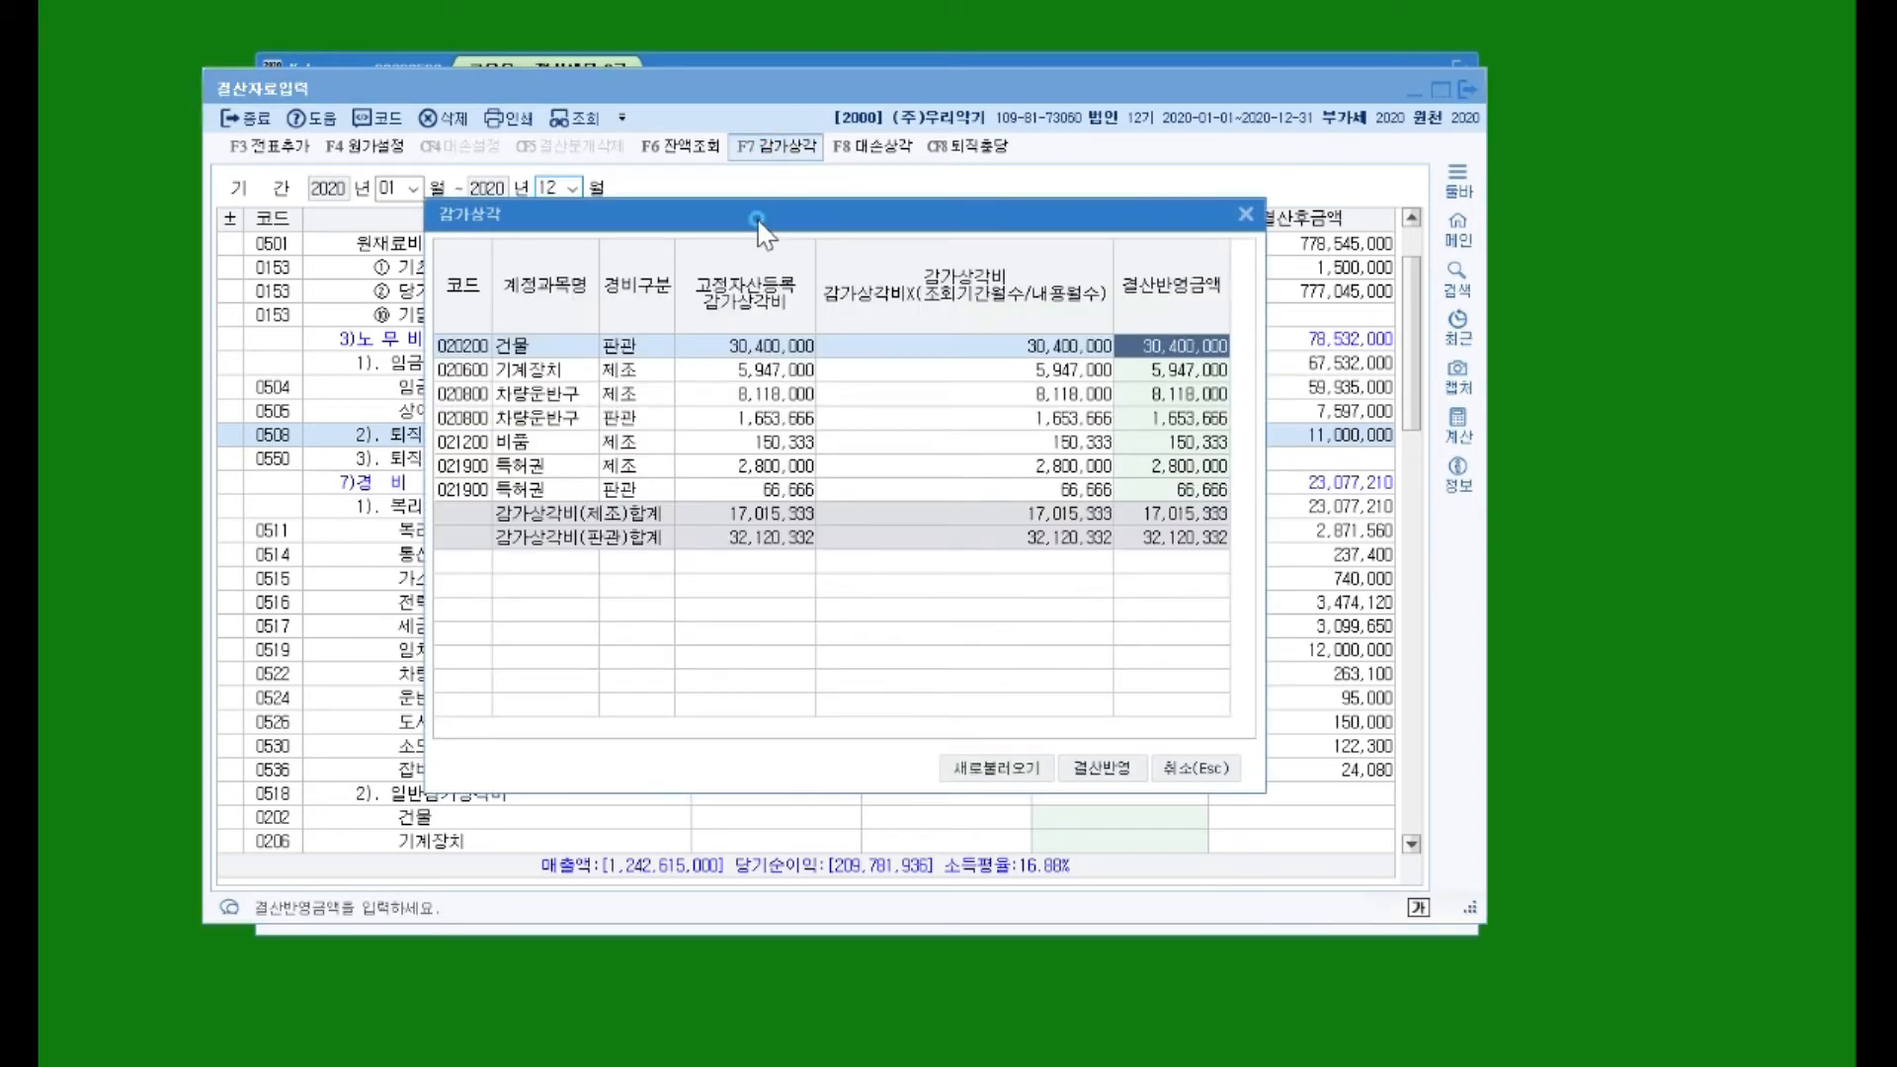
pyautogui.moveTo(757, 225); pyautogui.dragTo(760, 194)
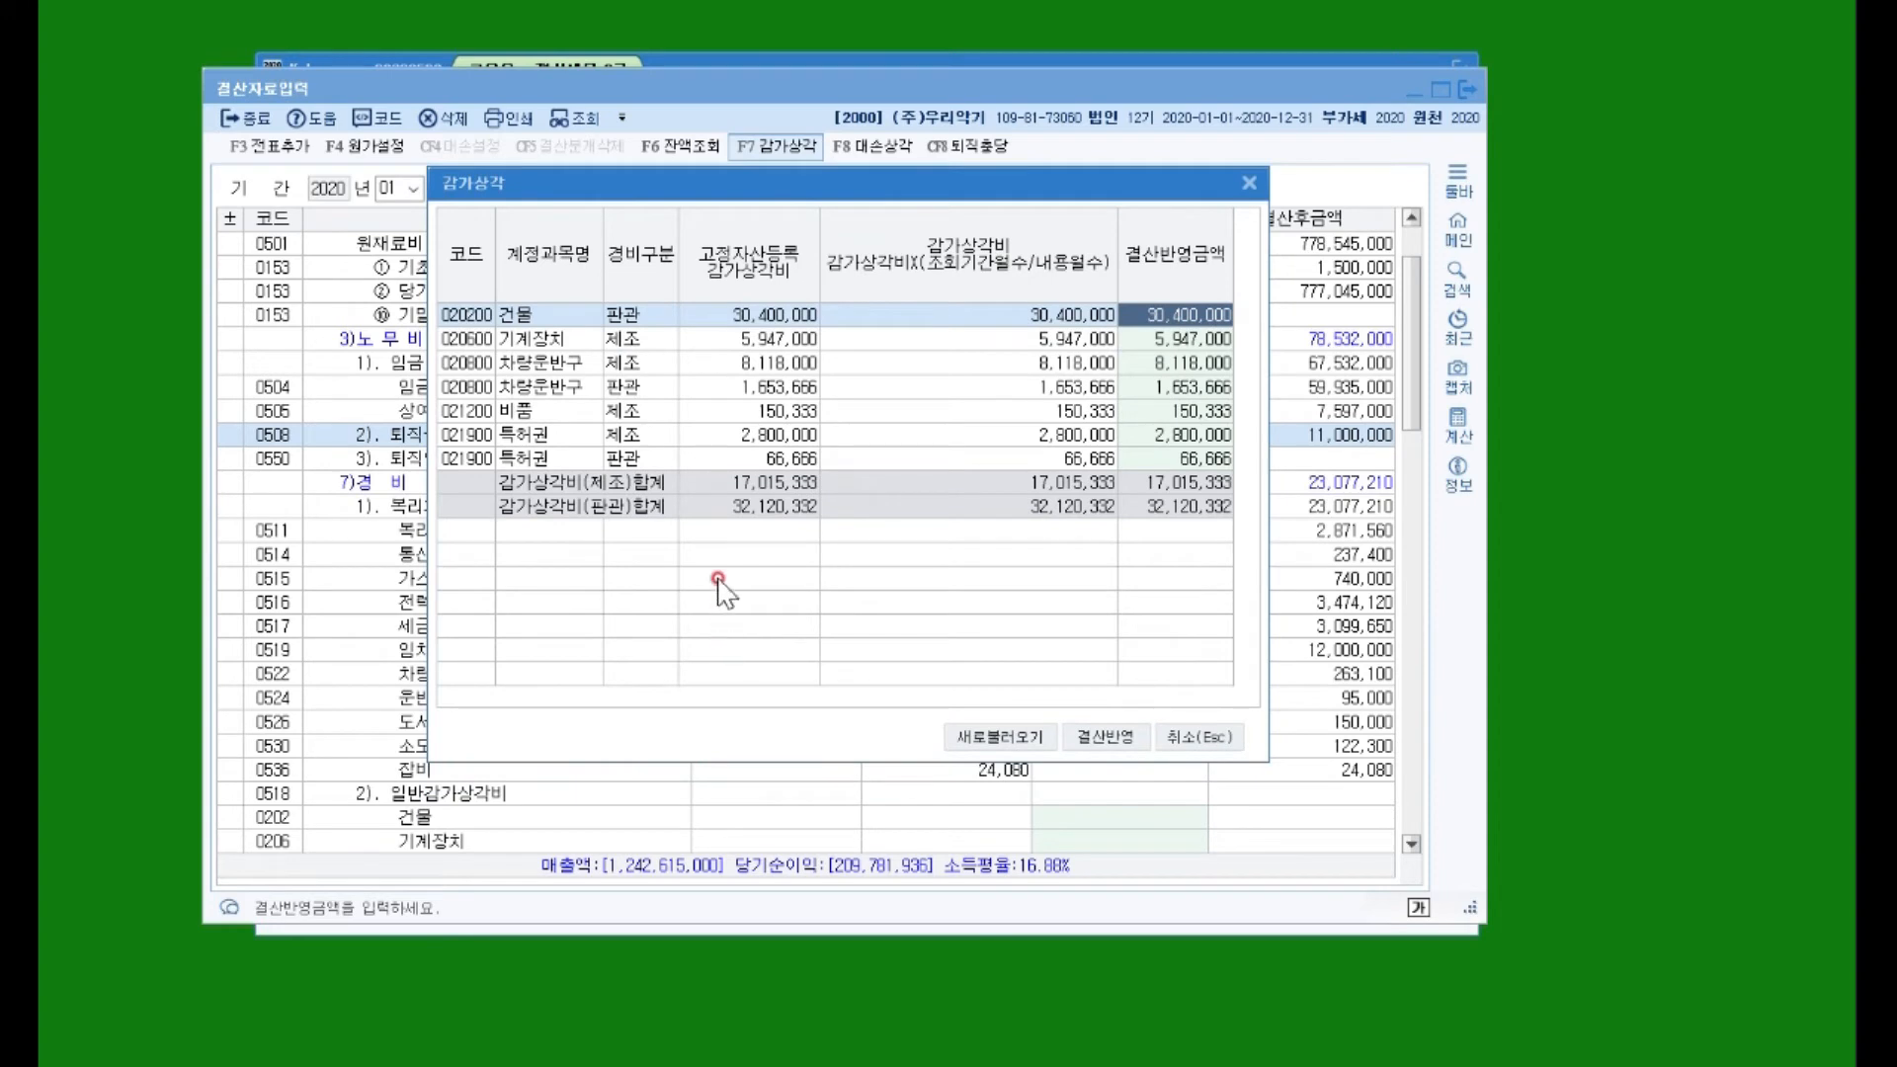
pyautogui.click(528, 341)
pyautogui.click(541, 435)
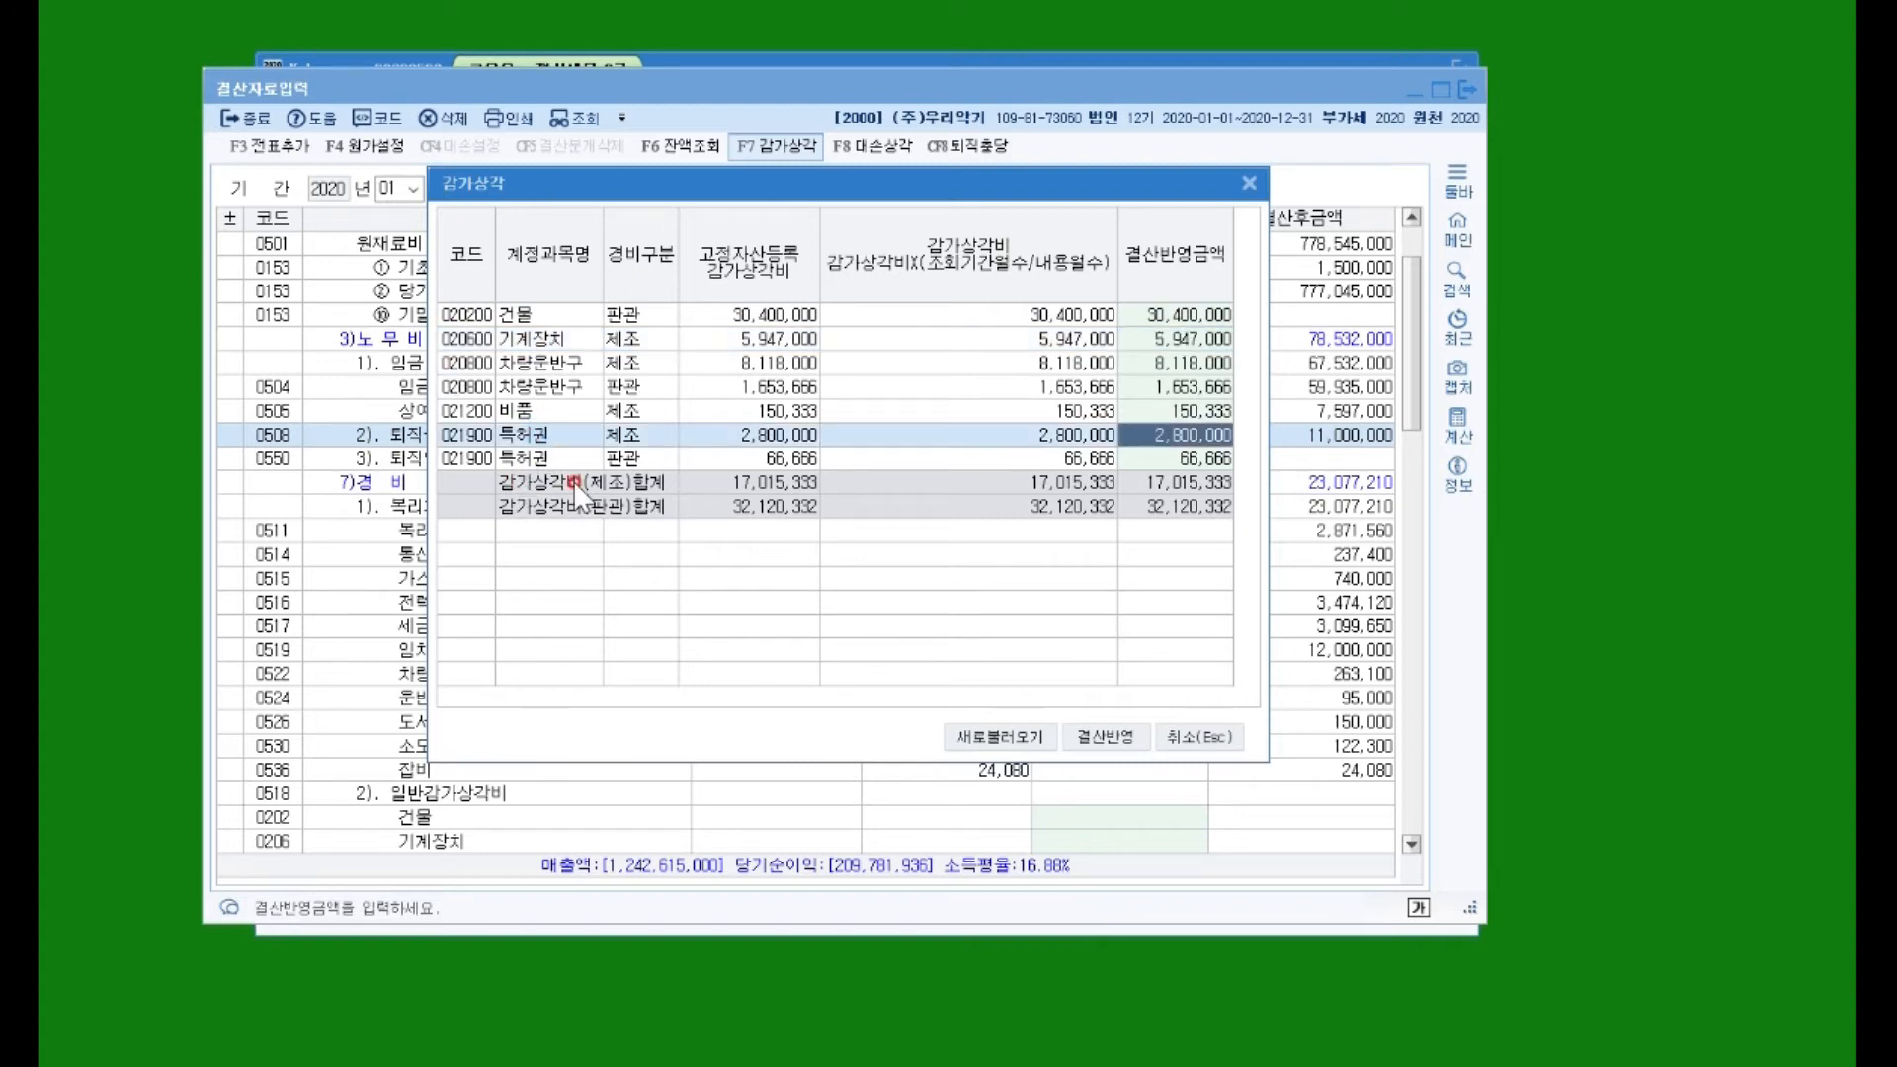
pyautogui.click(637, 314)
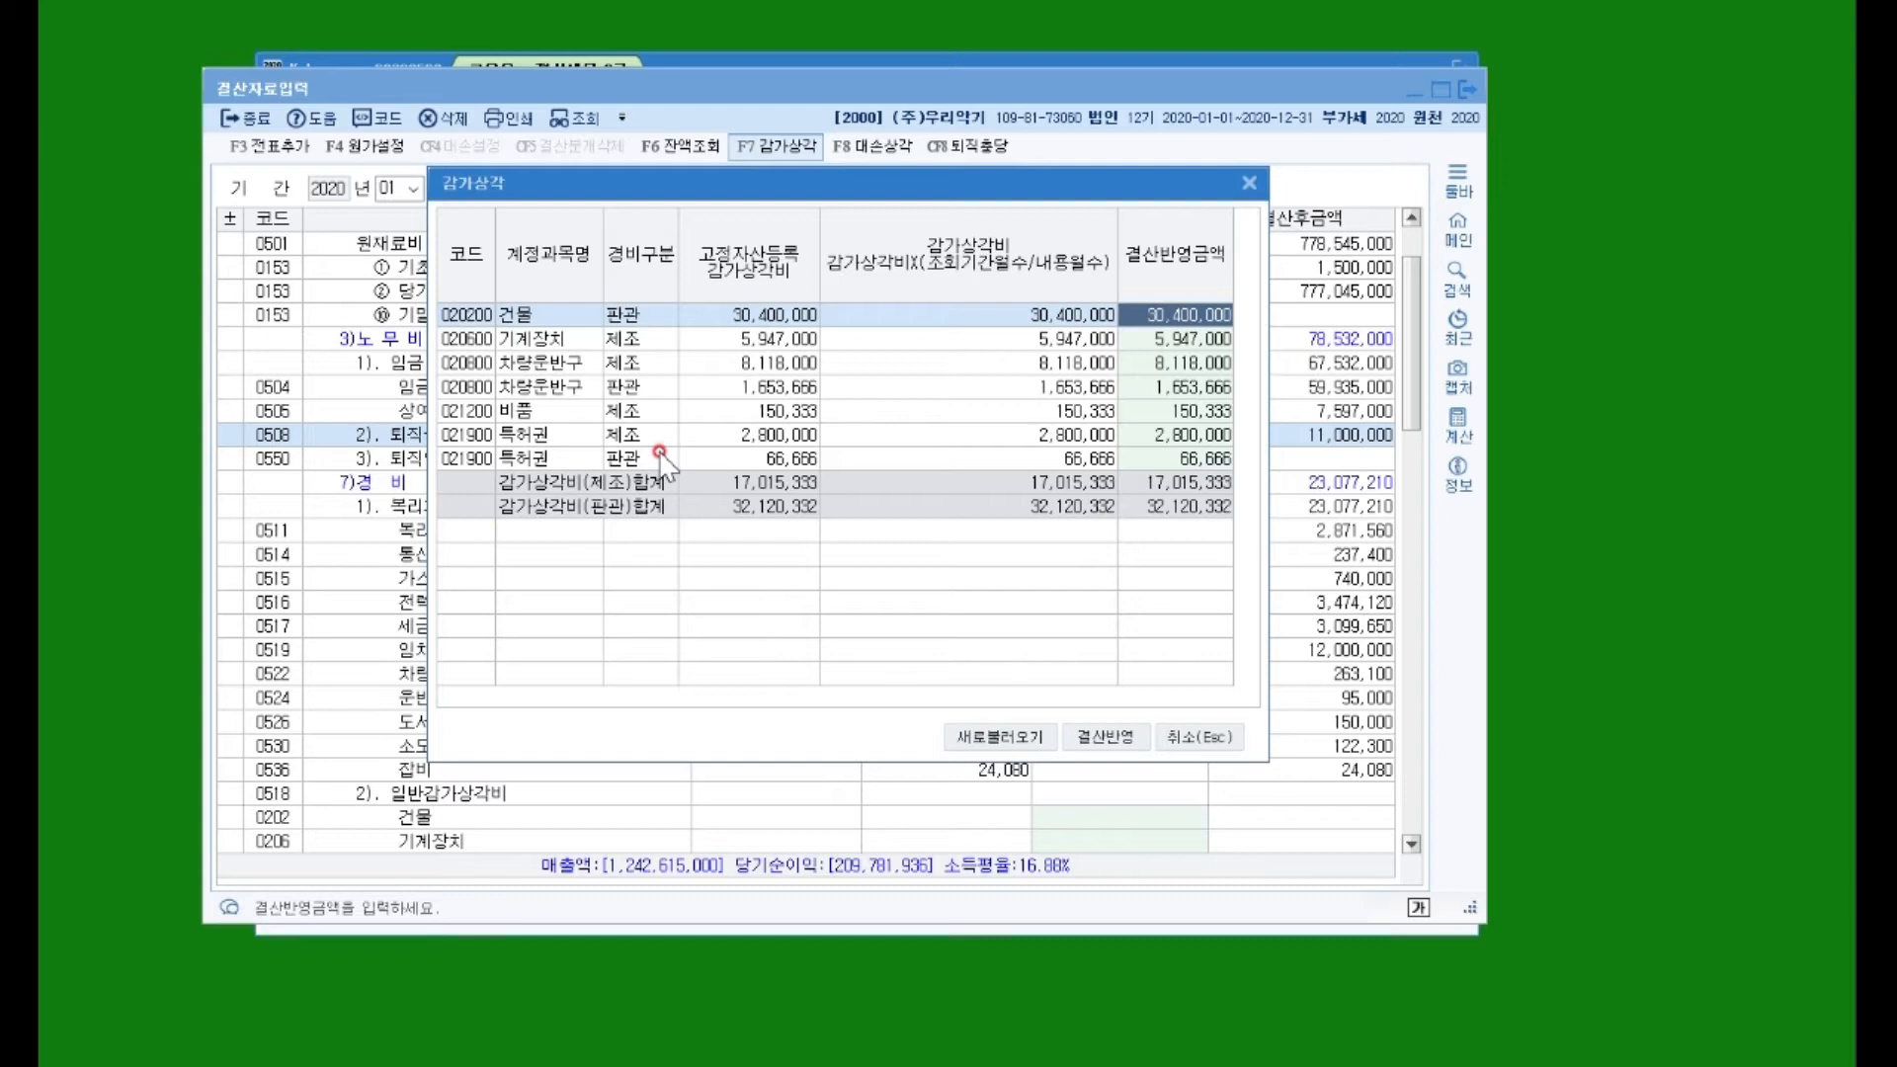
pyautogui.click(622, 339)
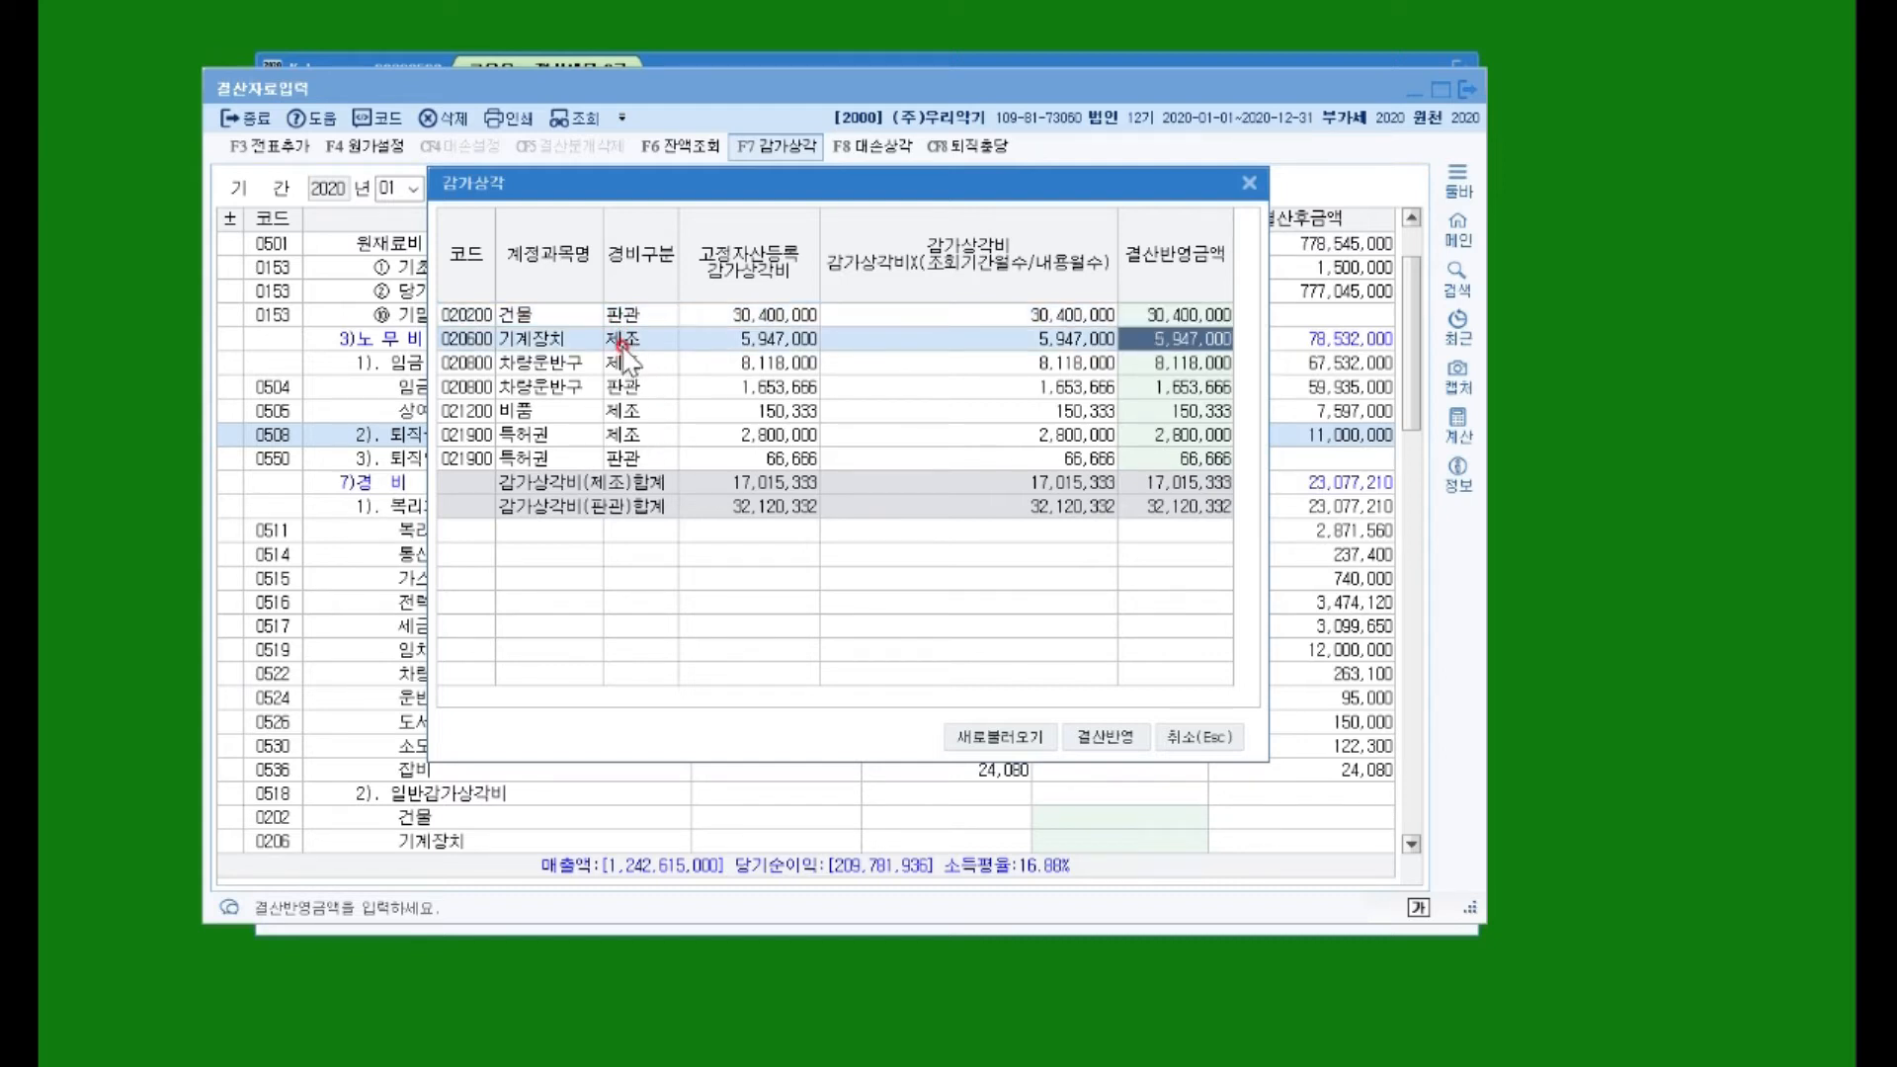
pyautogui.click(620, 315)
pyautogui.click(585, 338)
pyautogui.click(626, 362)
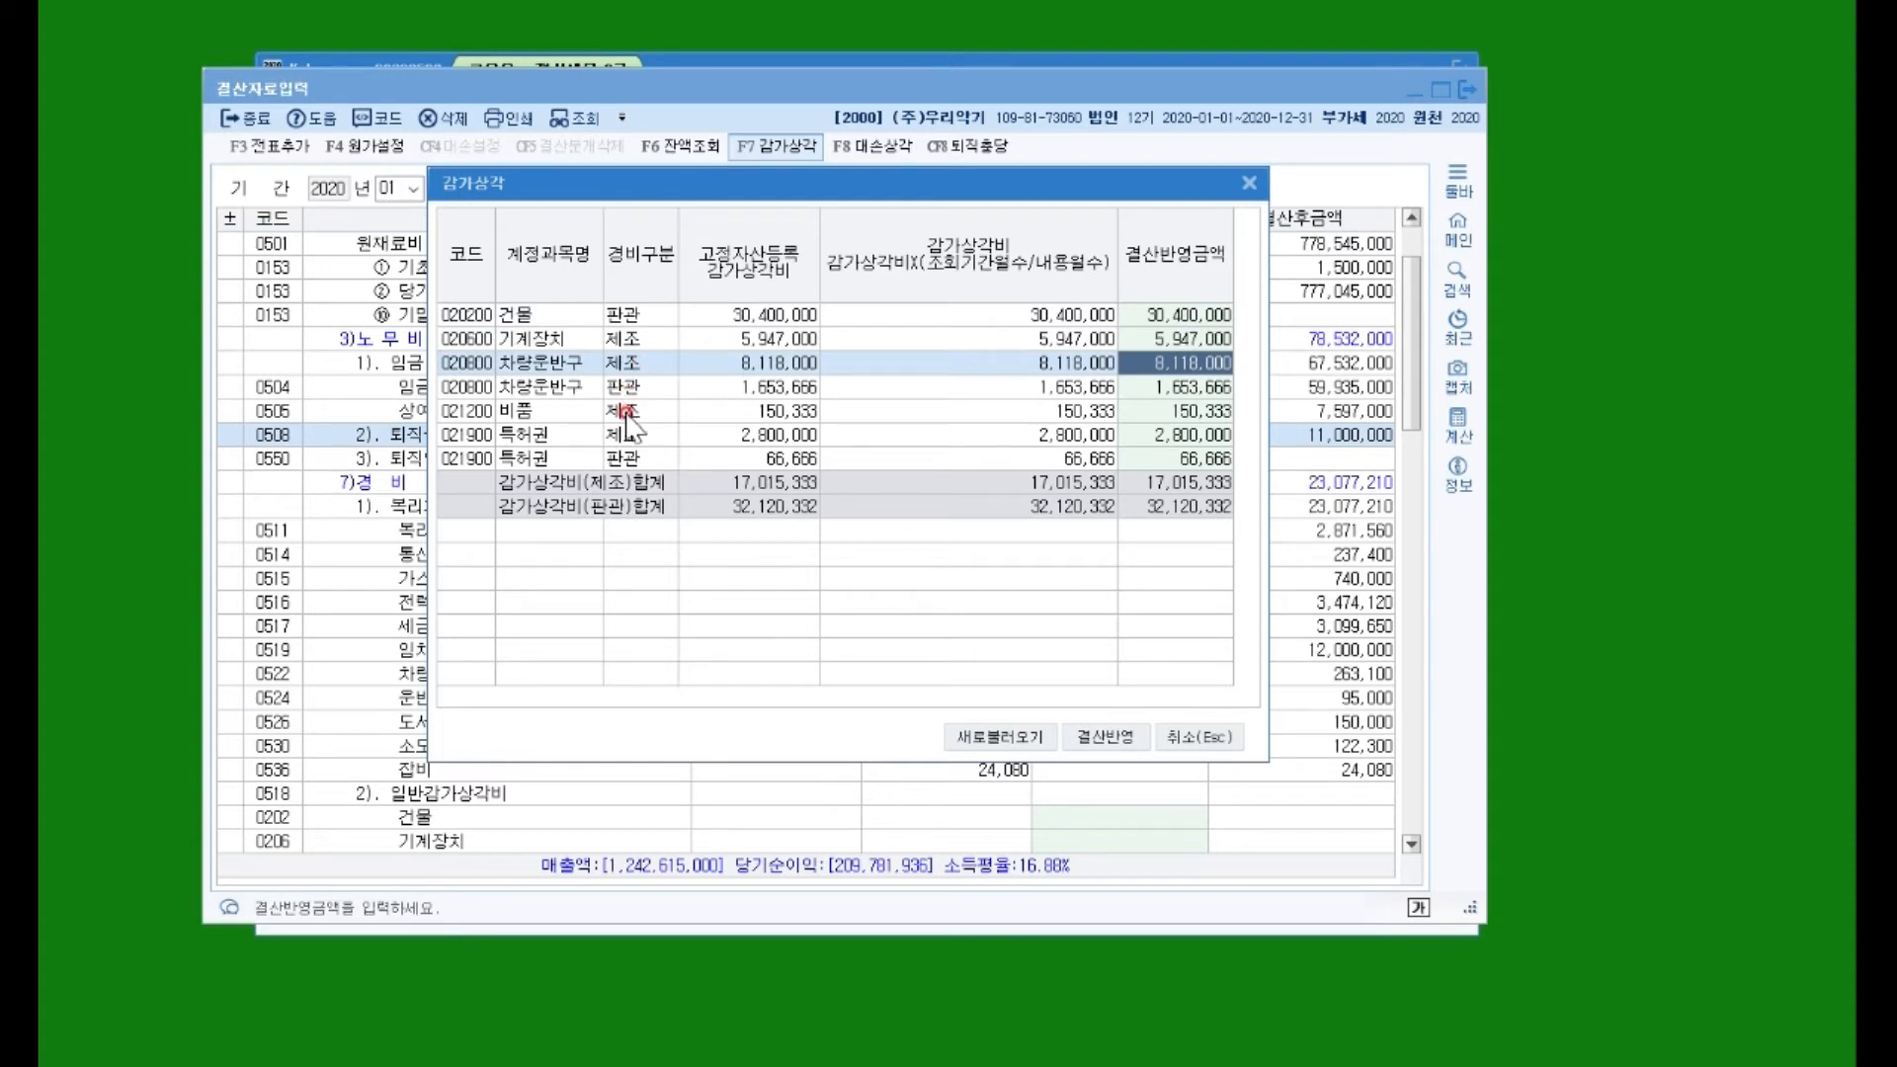
pyautogui.click(628, 410)
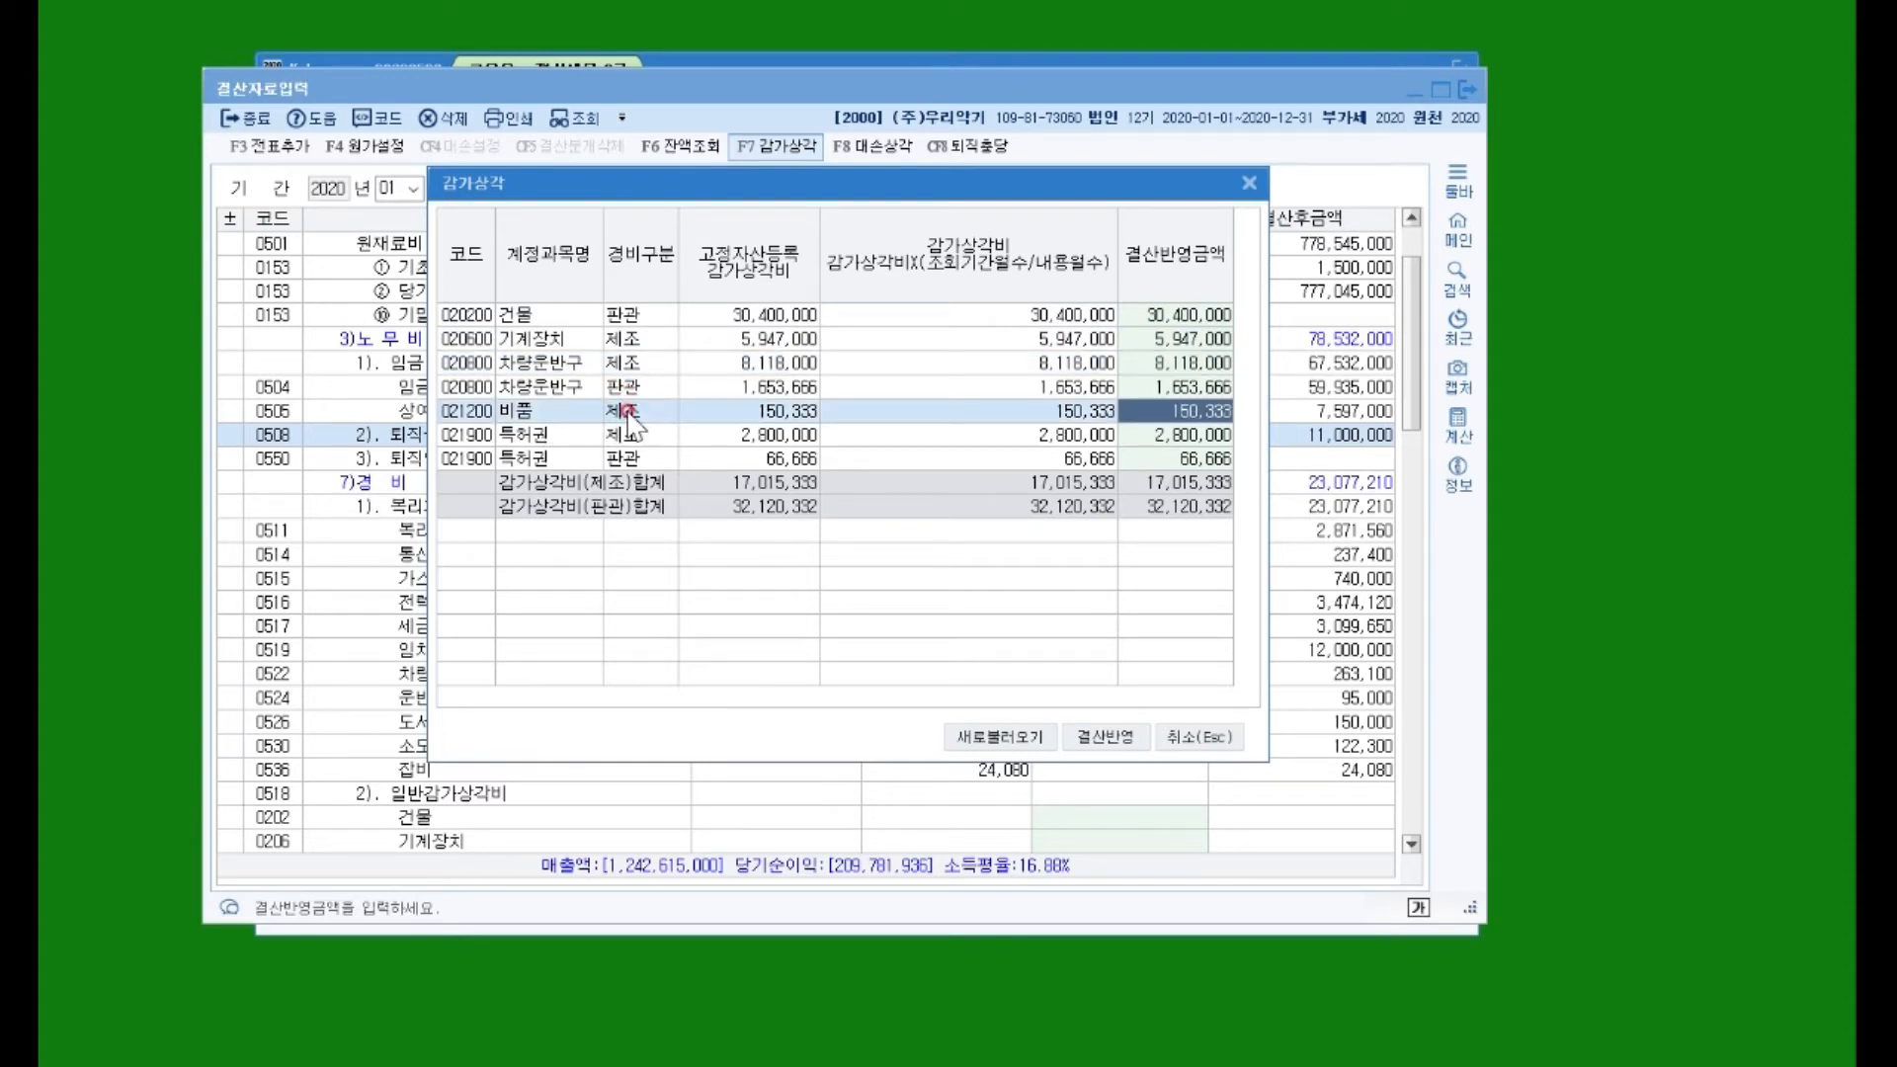
pyautogui.click(626, 435)
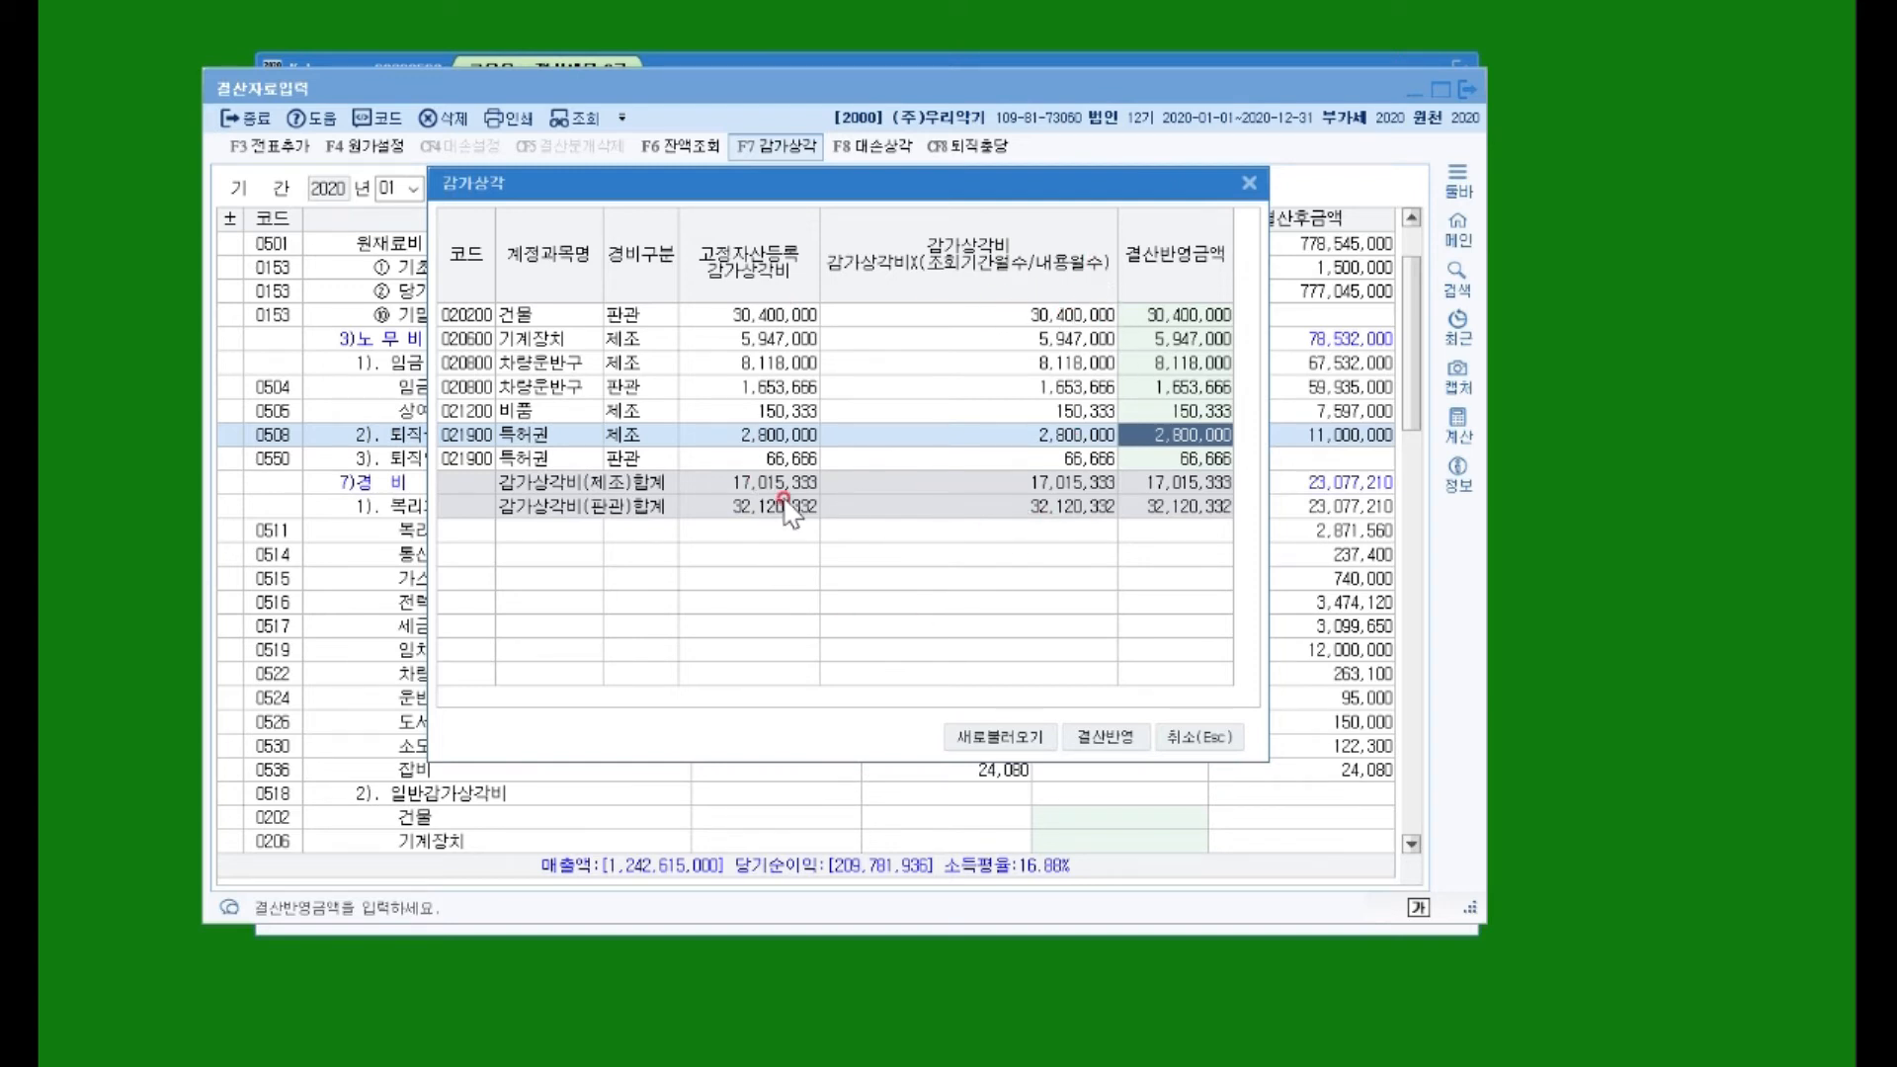
pyautogui.click(1126, 743)
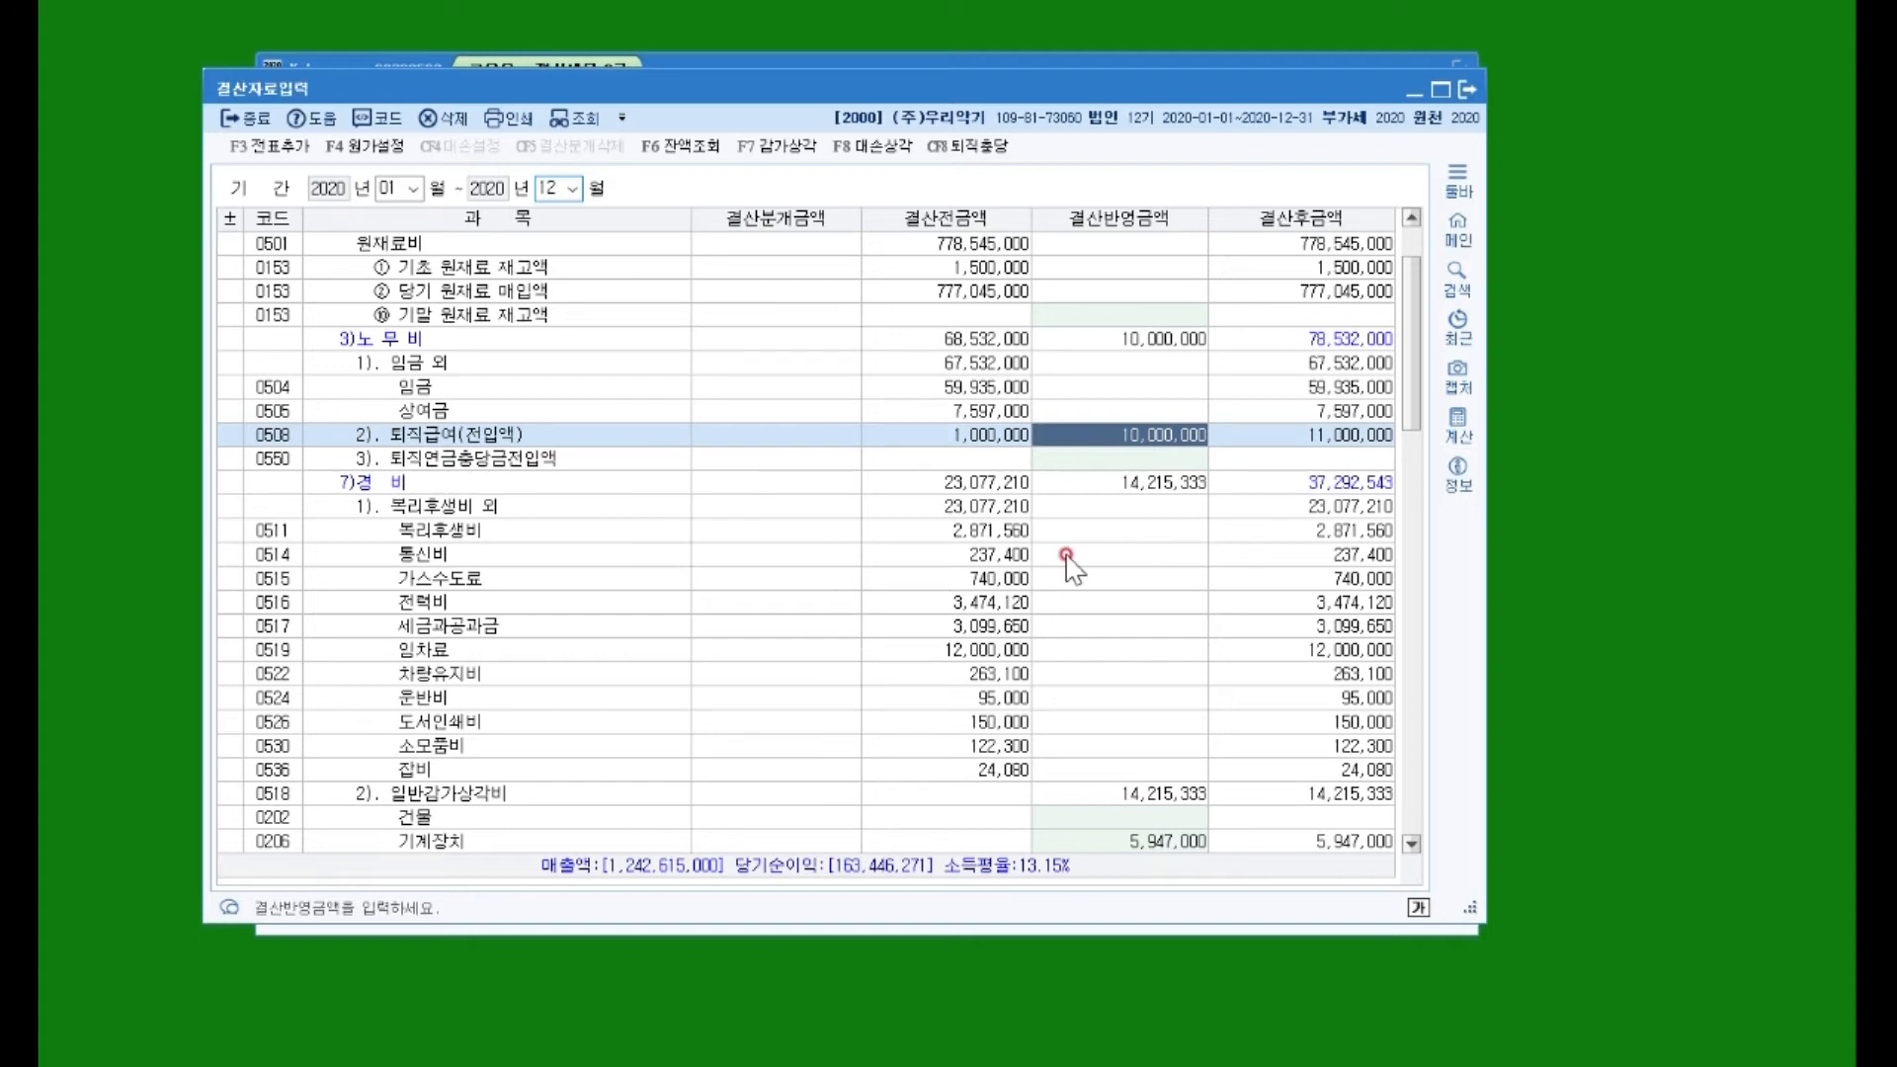
# Step: Examine the applied depreciation amounts in manufacturing 일반감가상각비 and in 감가상각비 and 무형자산상각비 under 판매비와 일반관리비
pyautogui.scroll(-1, 1163, 536)
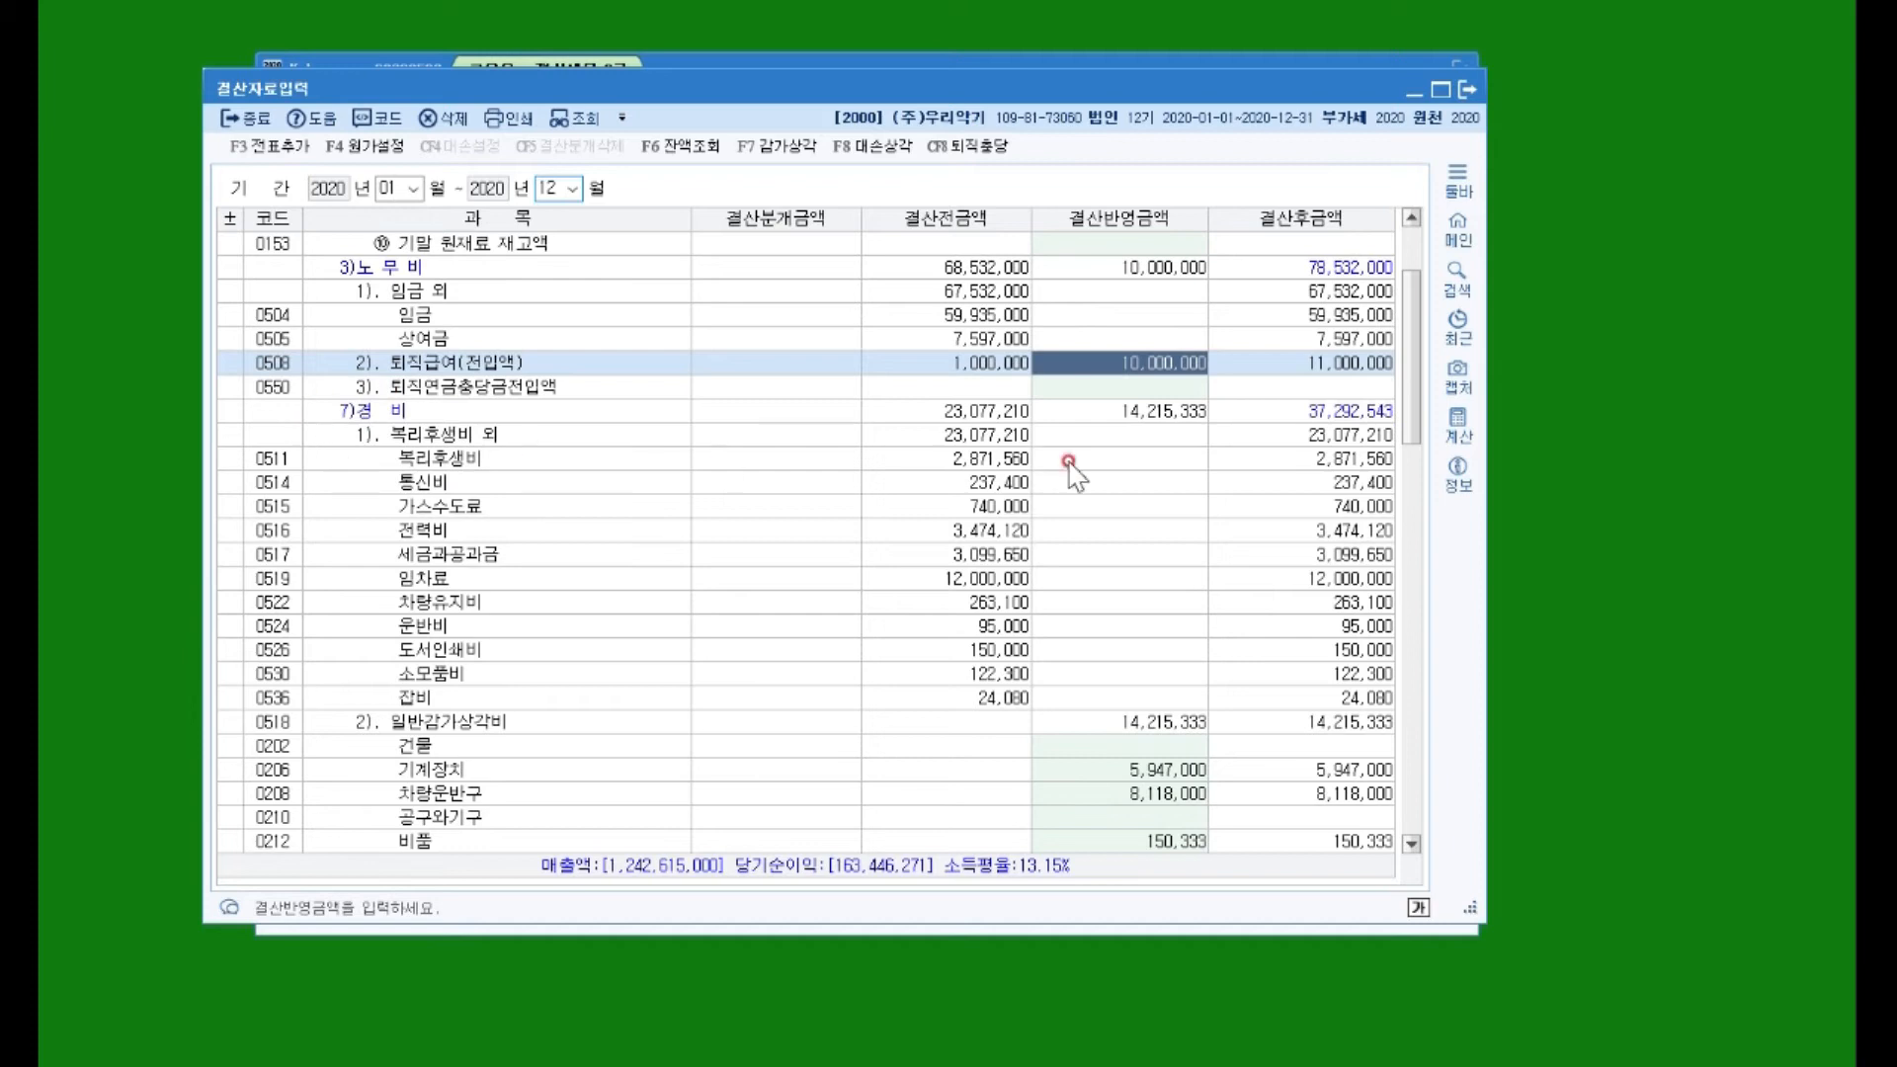
pyautogui.scroll(-2, 1079, 493)
pyautogui.click(509, 580)
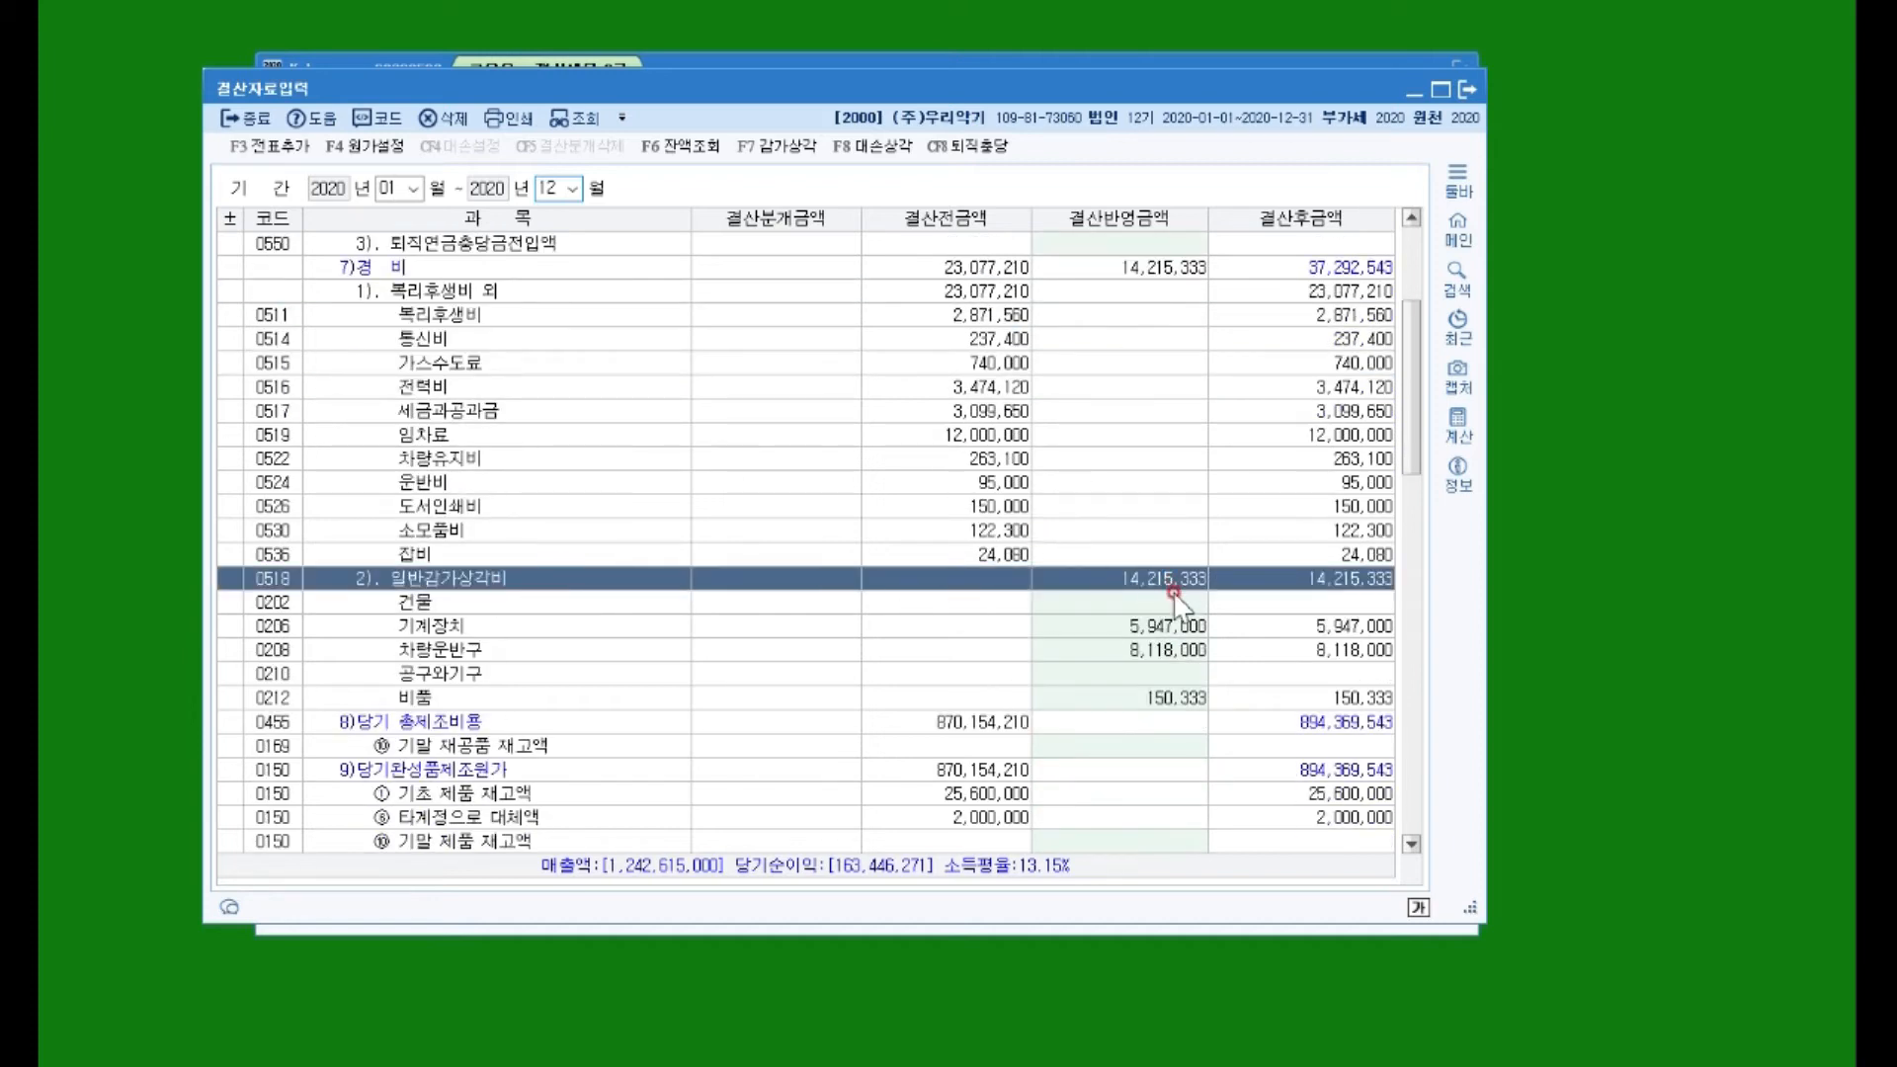
pyautogui.click(1148, 628)
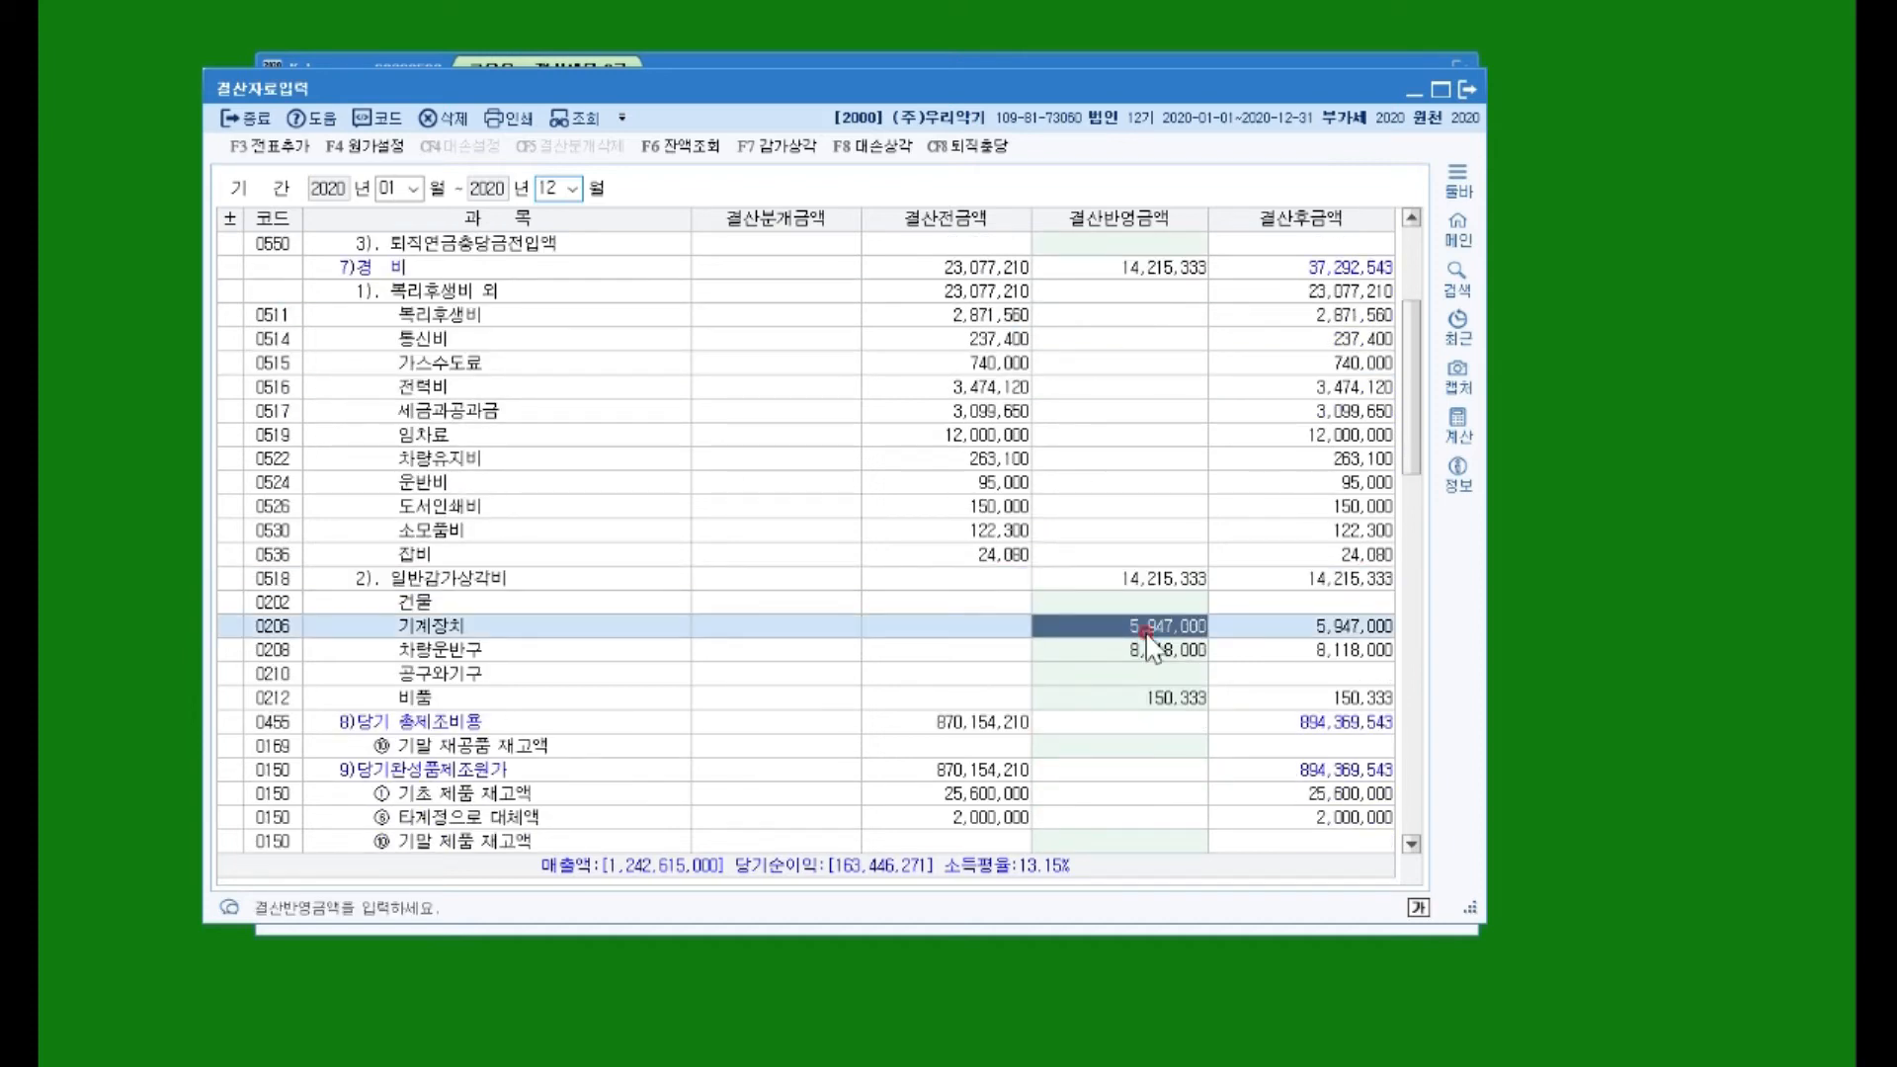
pyautogui.click(1166, 650)
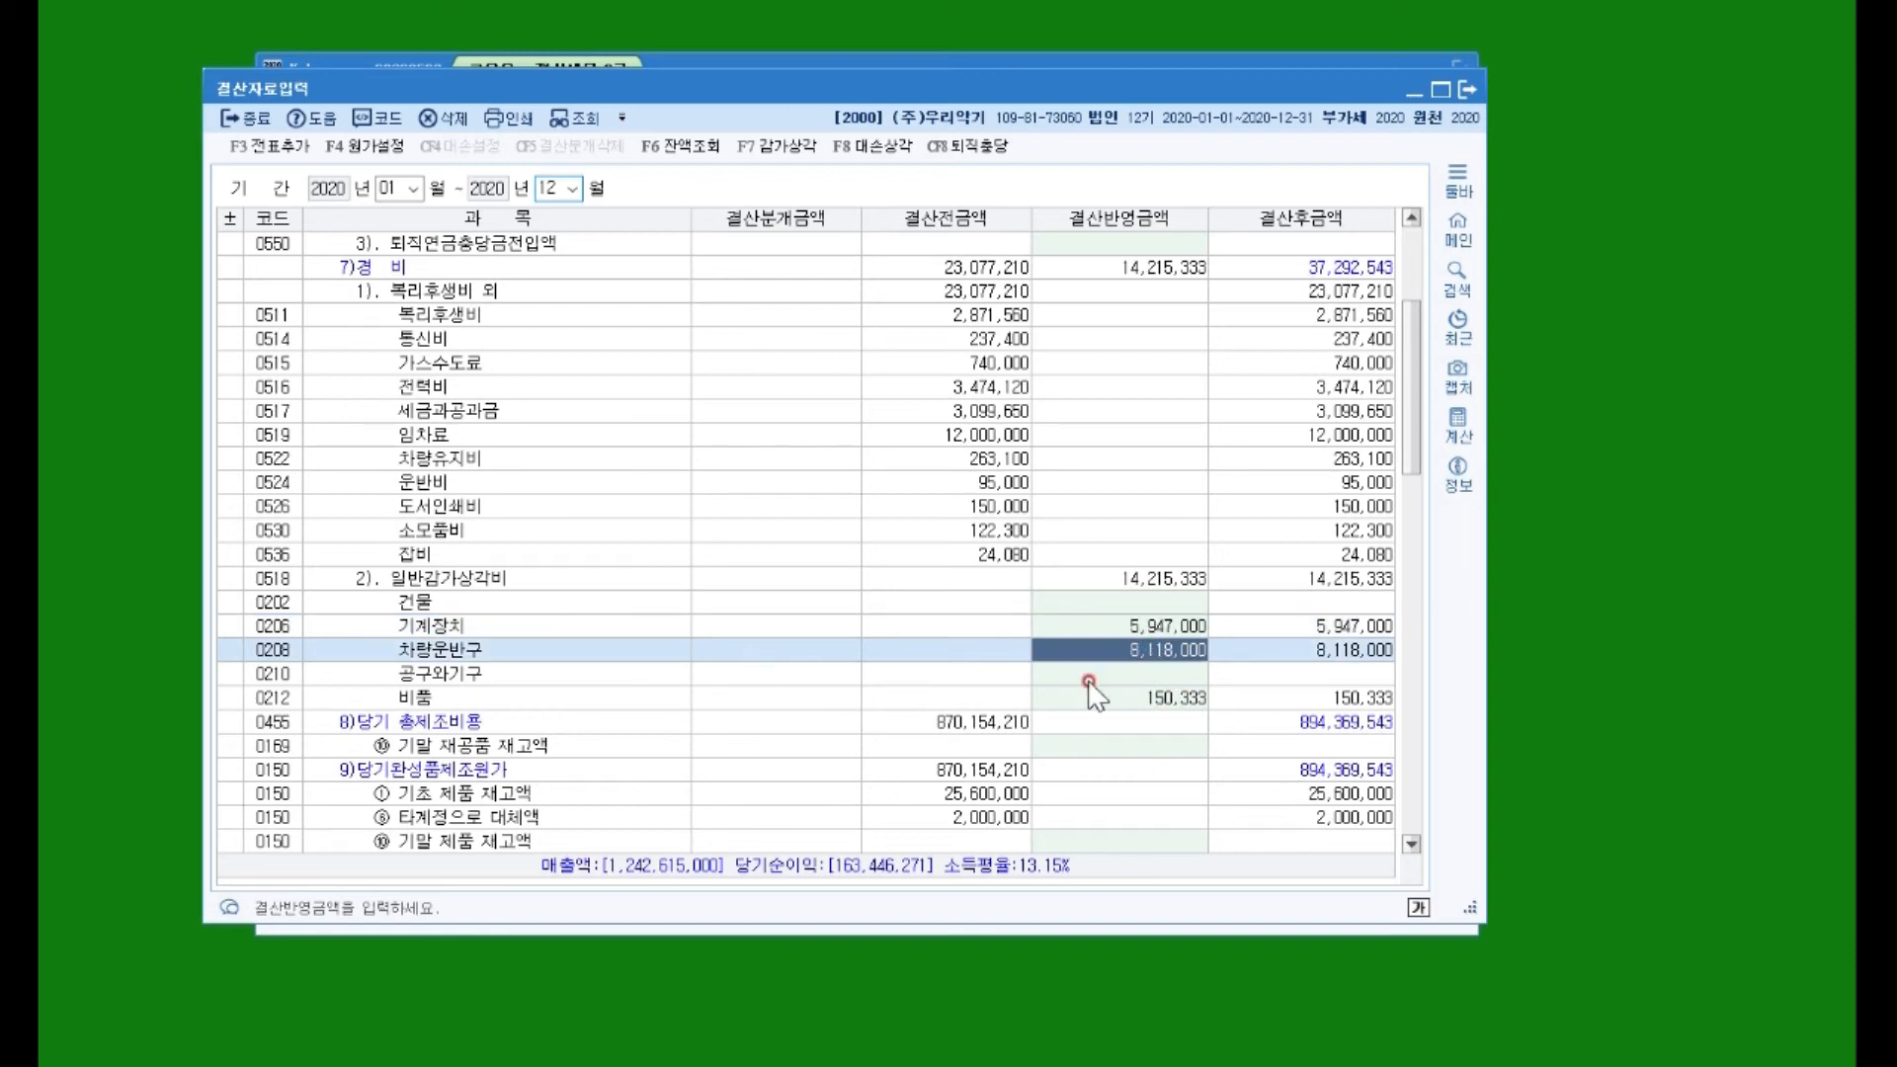
pyautogui.click(1181, 701)
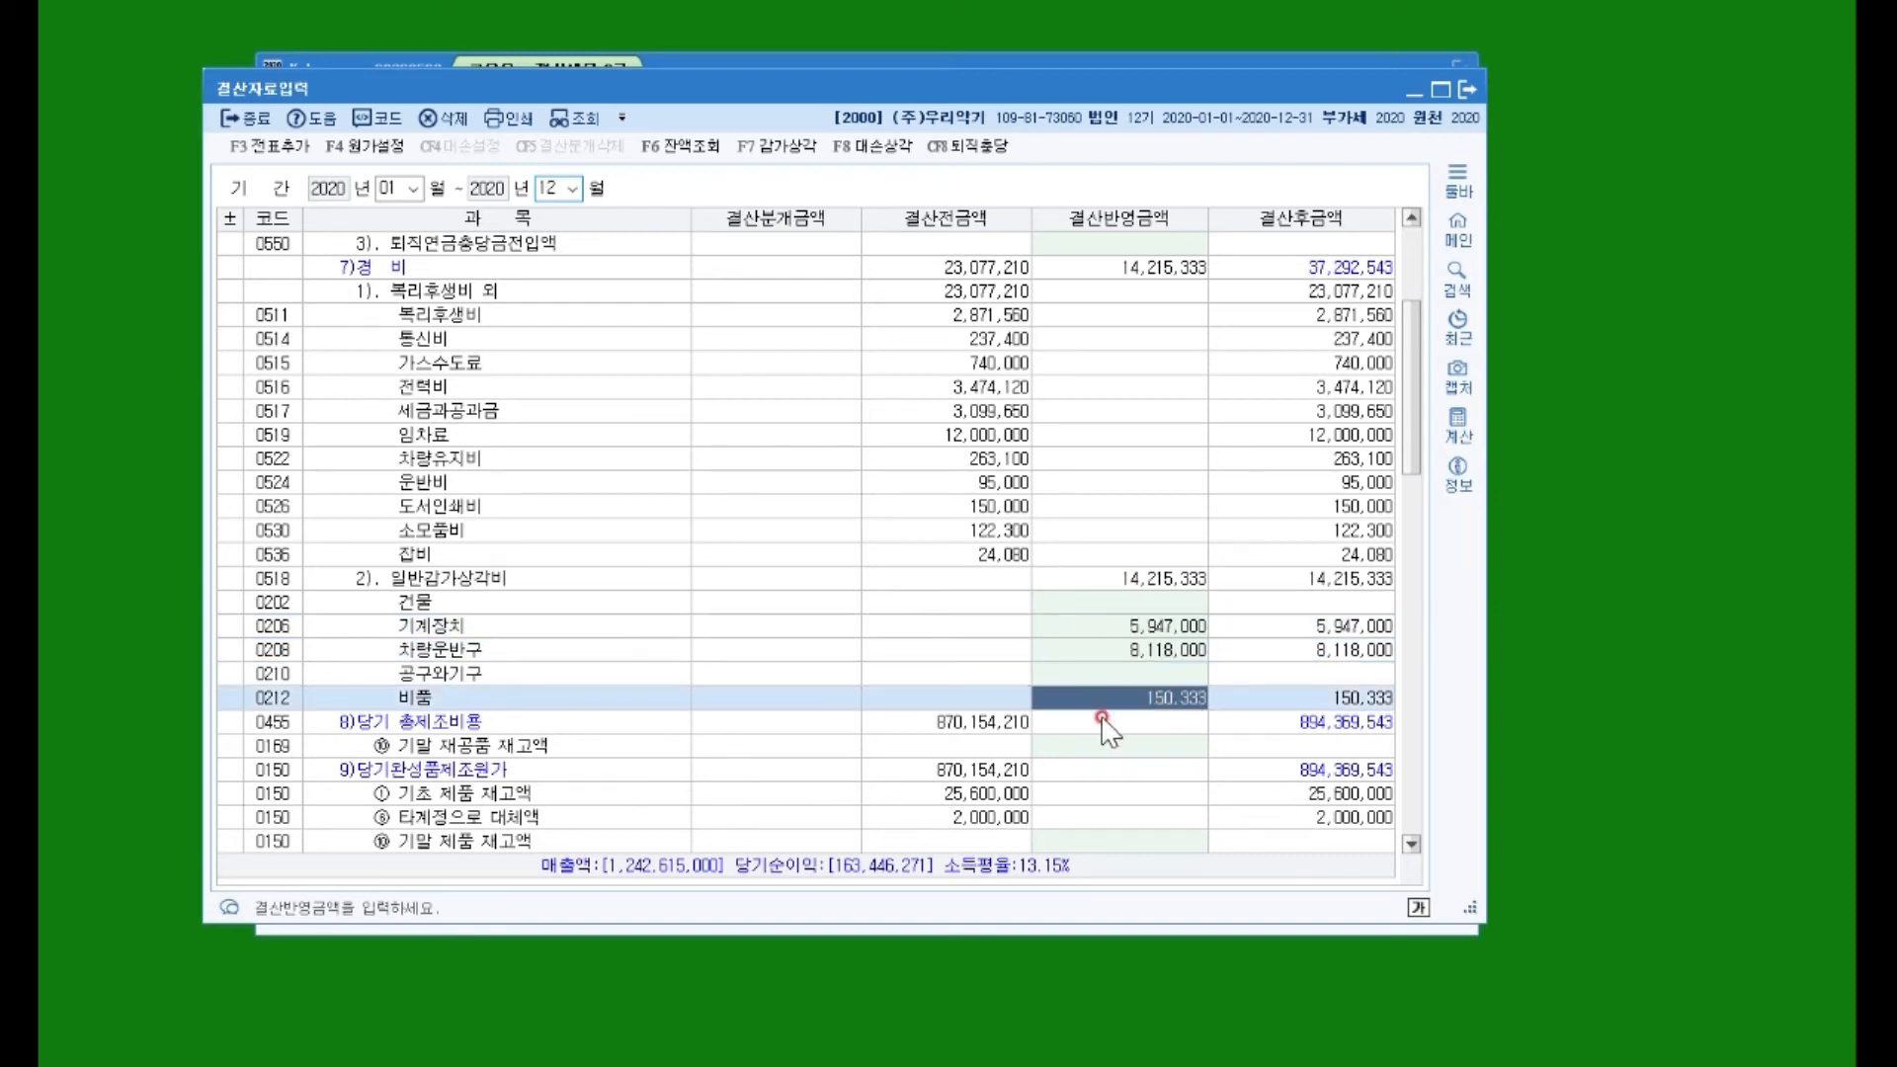
pyautogui.scroll(-6, 1197, 633)
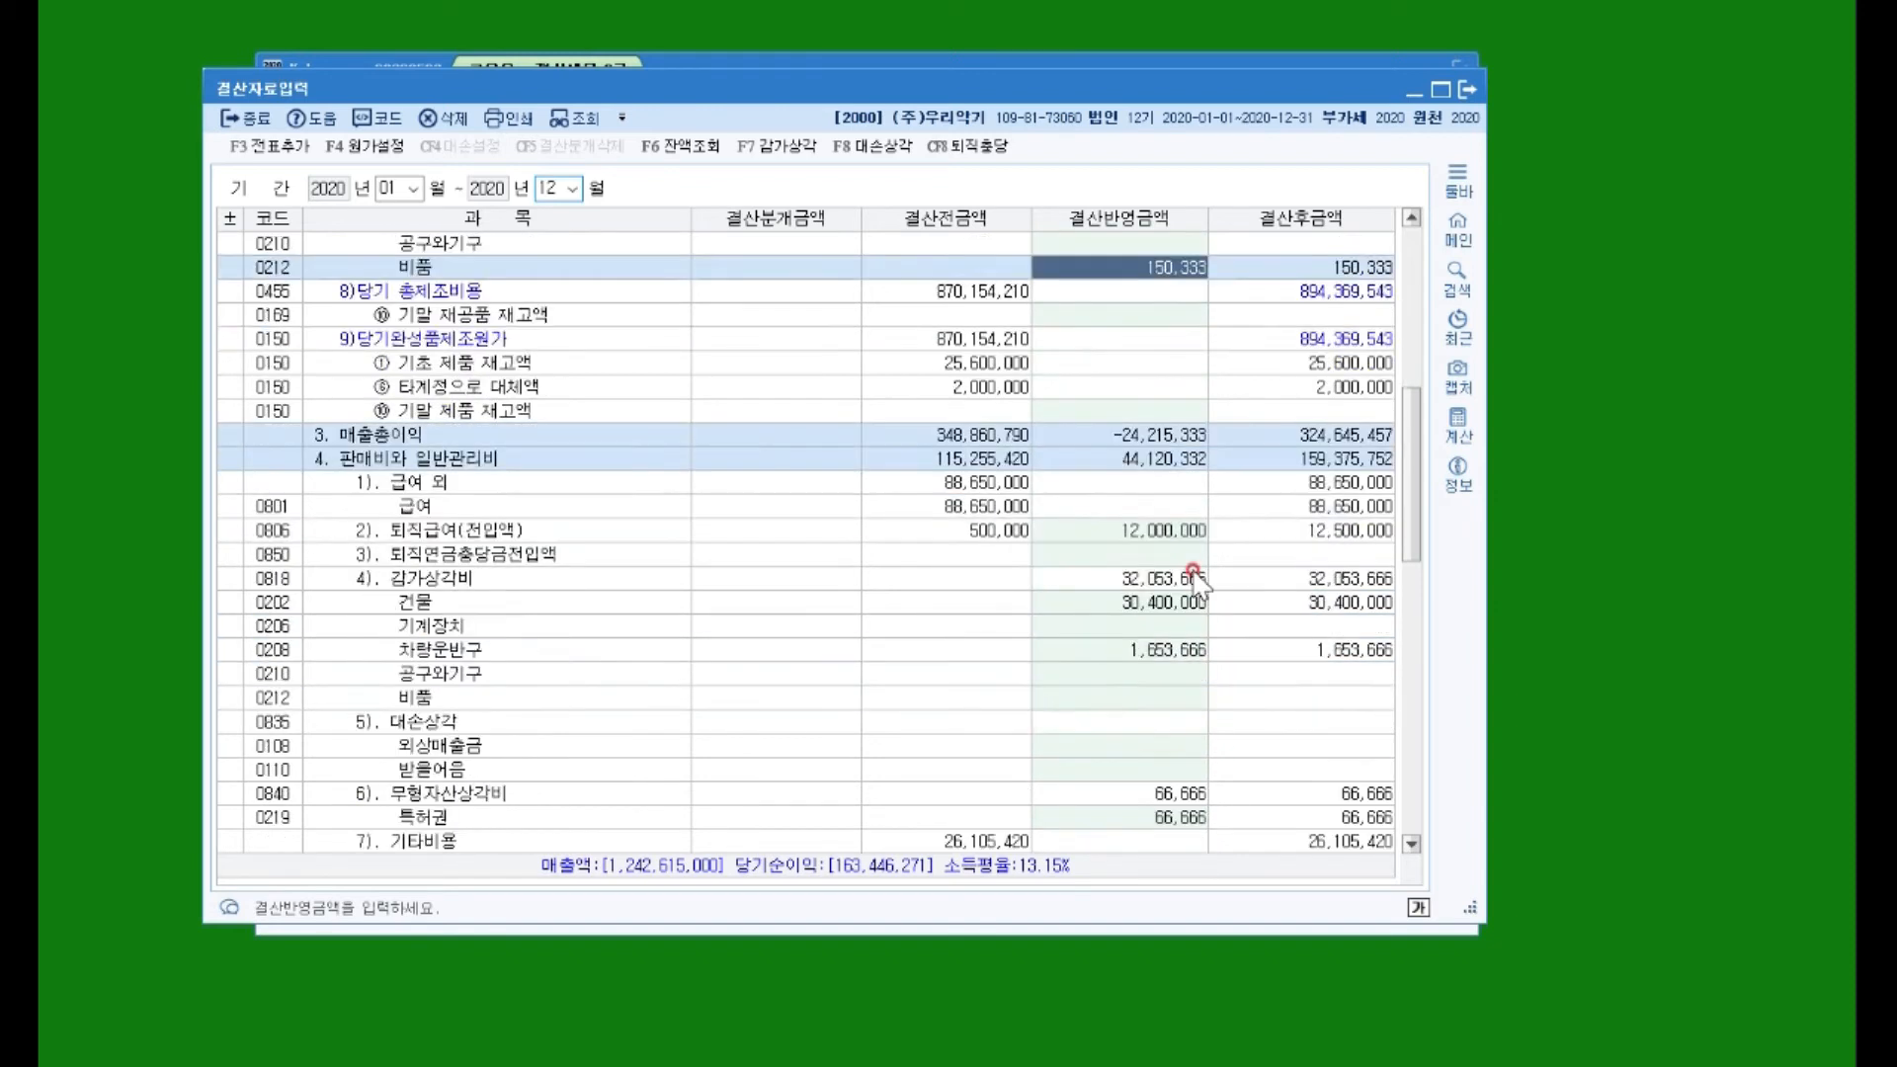
pyautogui.scroll(-5, 1197, 582)
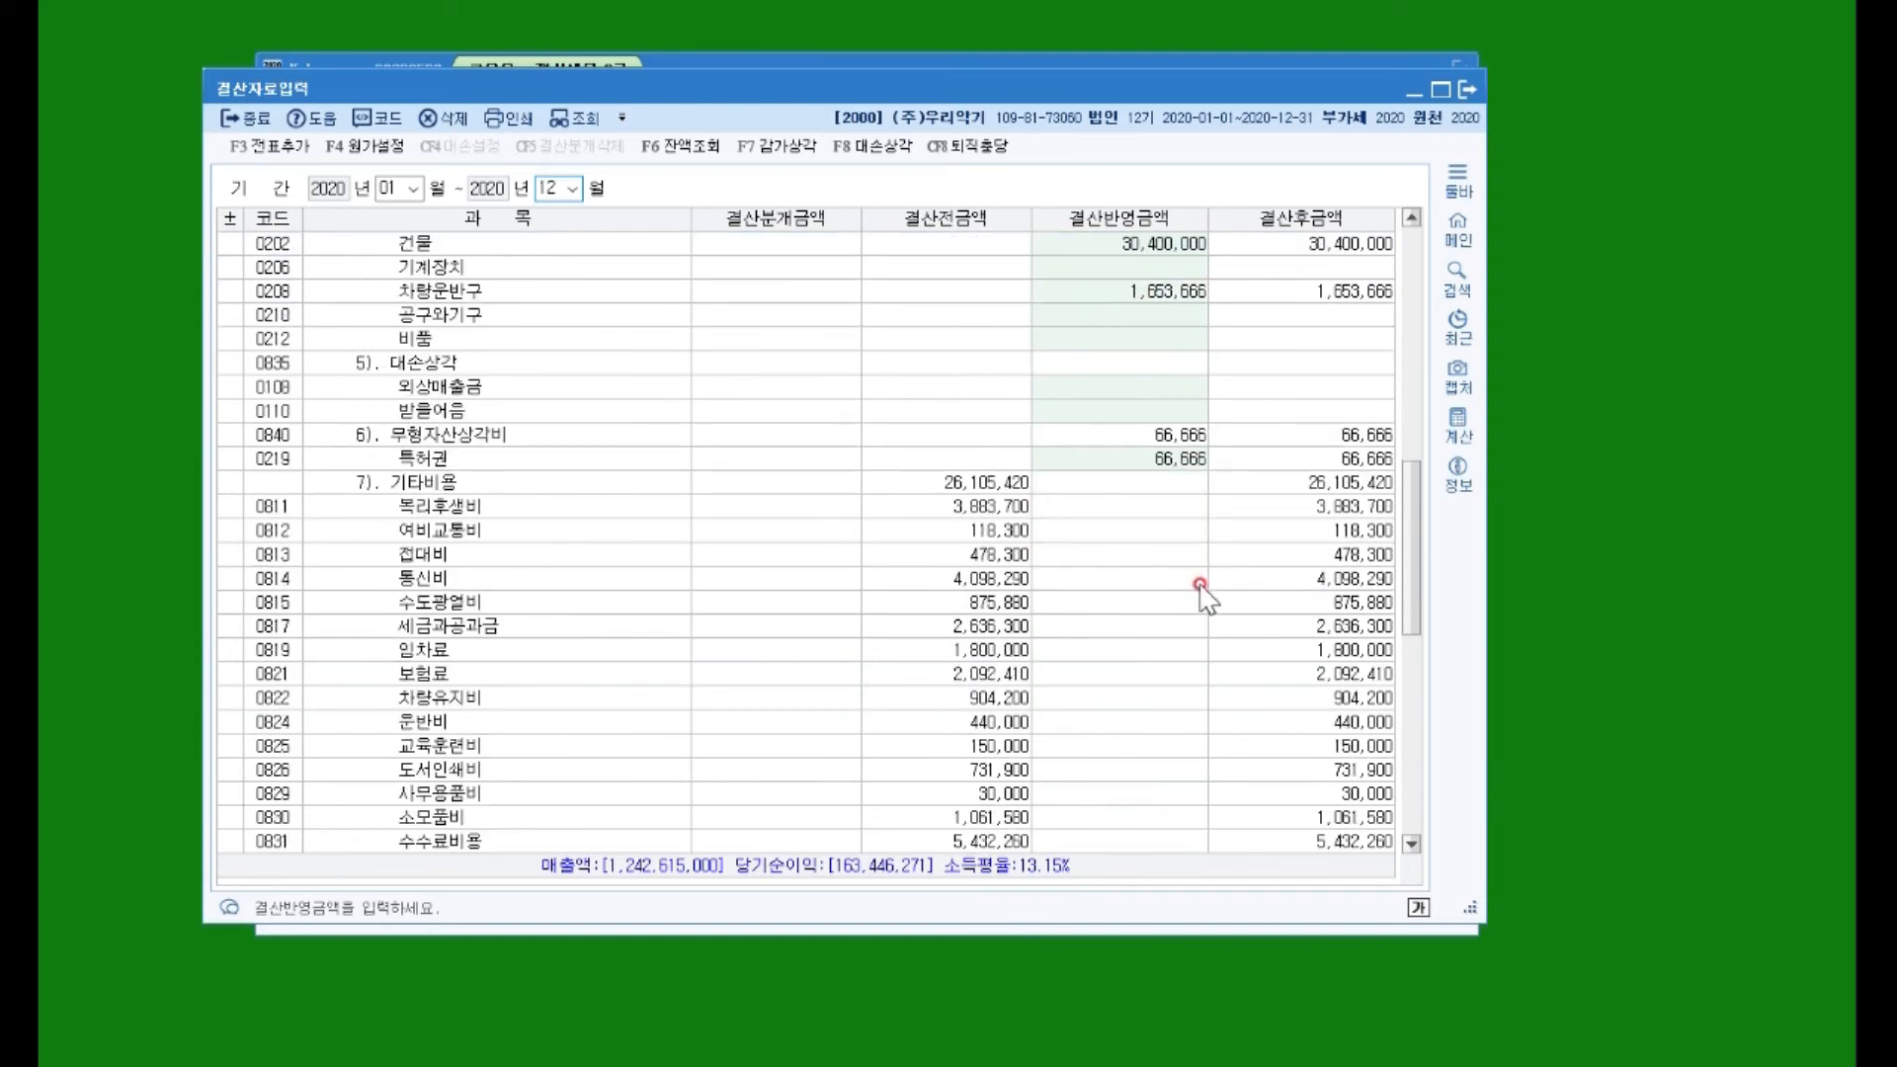
pyautogui.click(1186, 460)
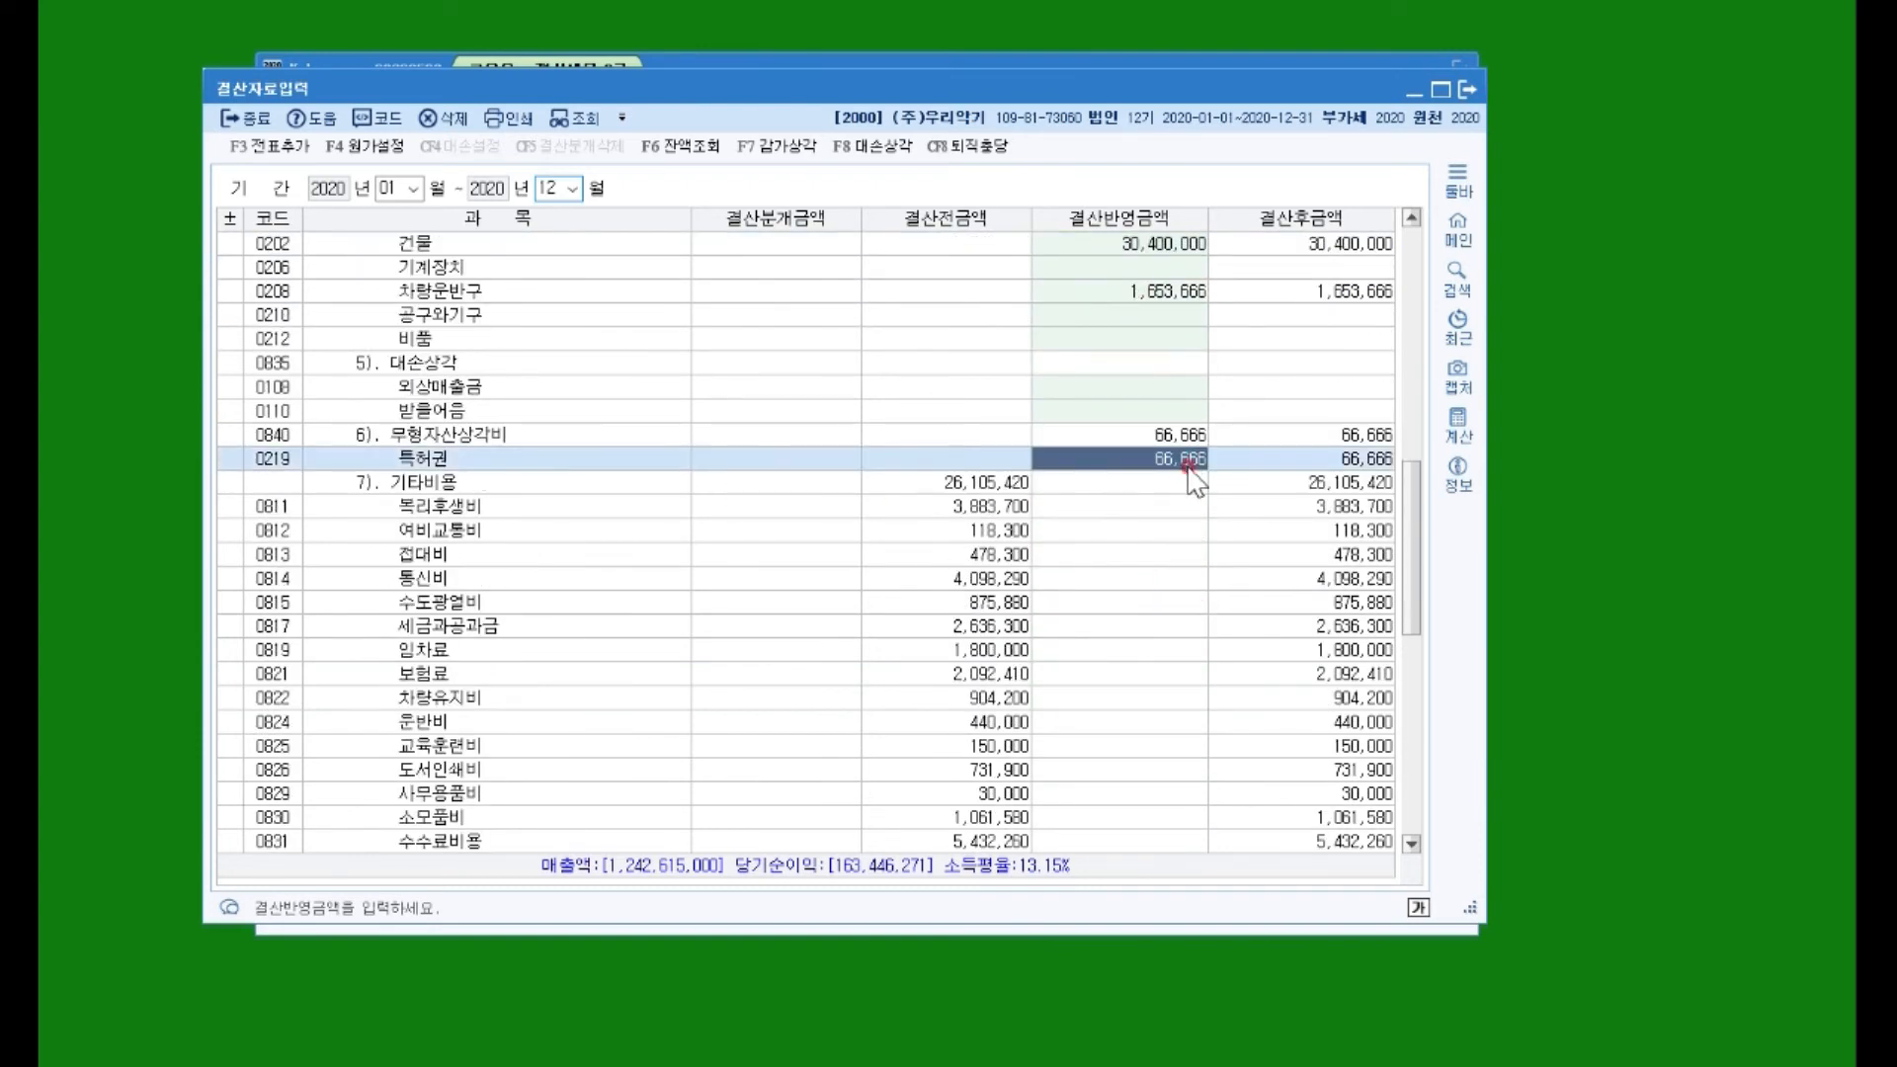
pyautogui.scroll(2, 1190, 482)
pyautogui.click(1133, 435)
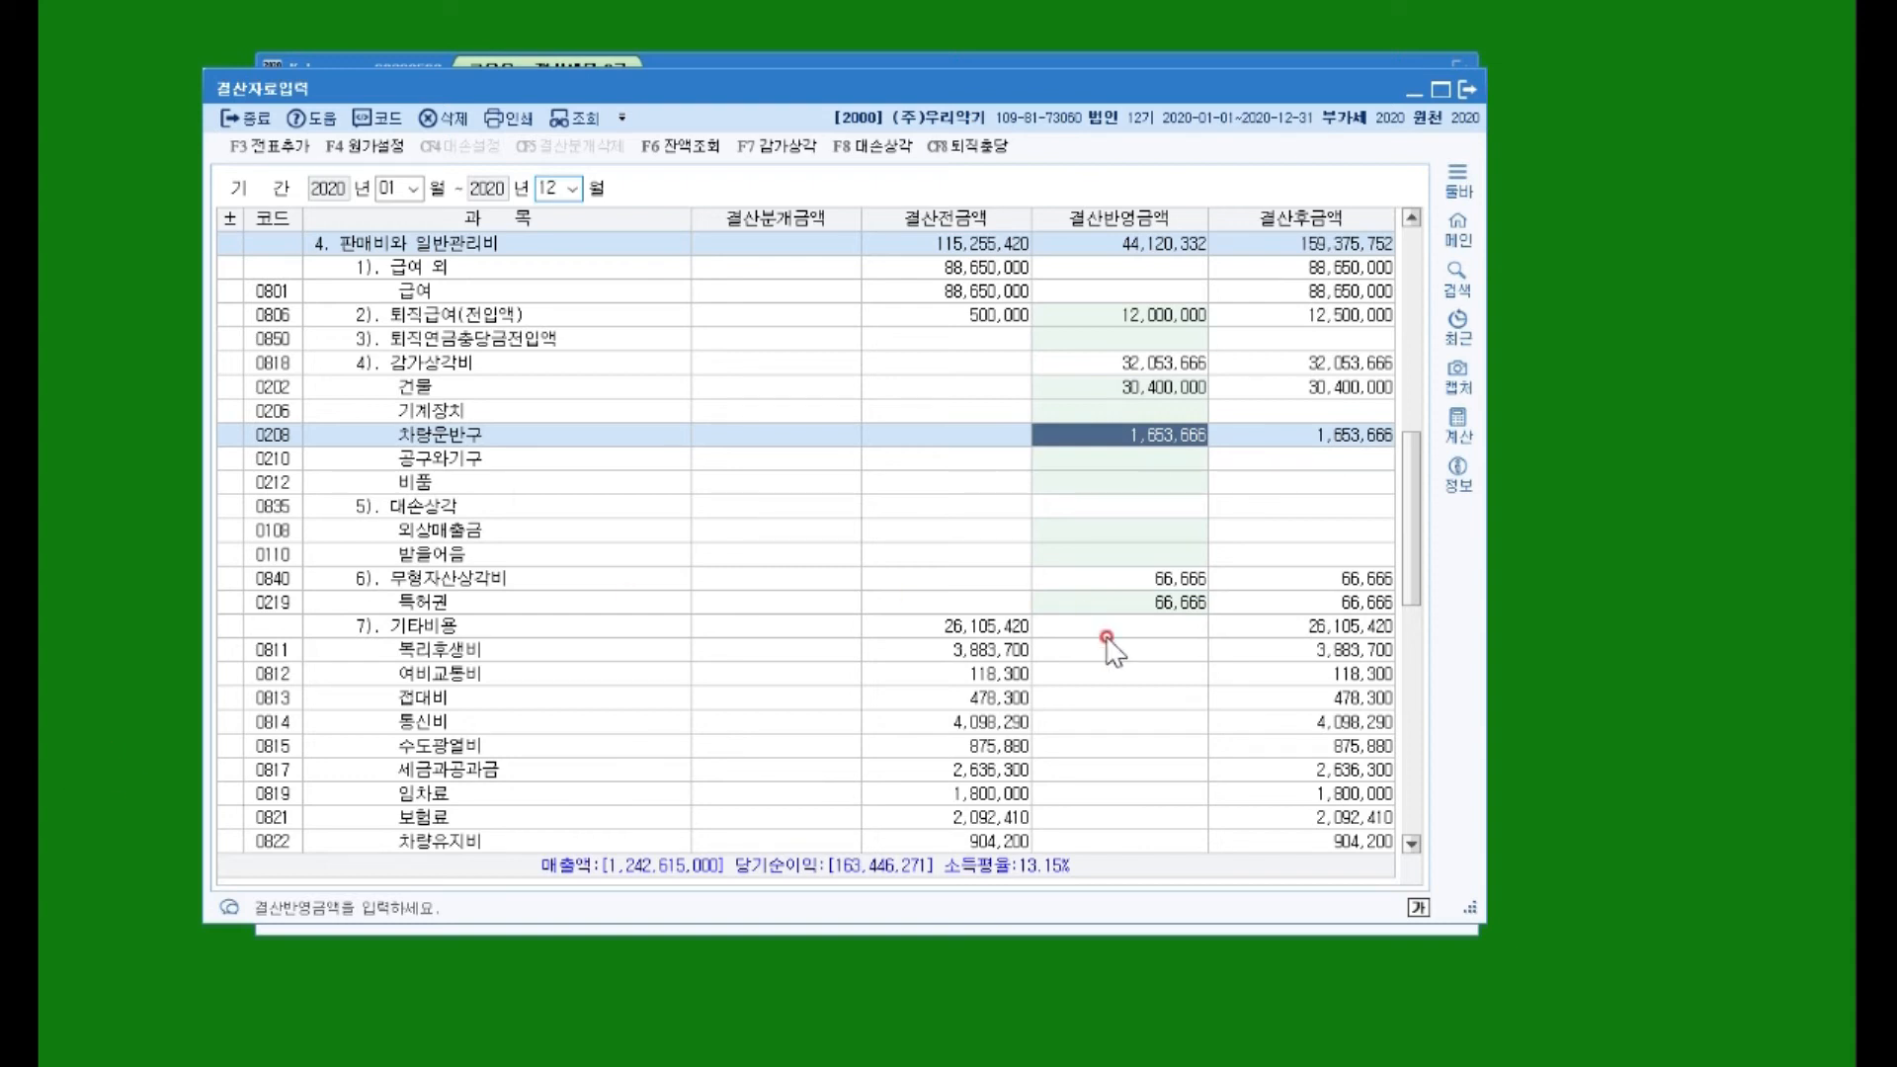
# Step: Enter 20,000,000 as the 결산반영금액 of 기말 원재료 재고액
pyautogui.scroll(12, 1106, 642)
pyautogui.scroll(1, 1106, 642)
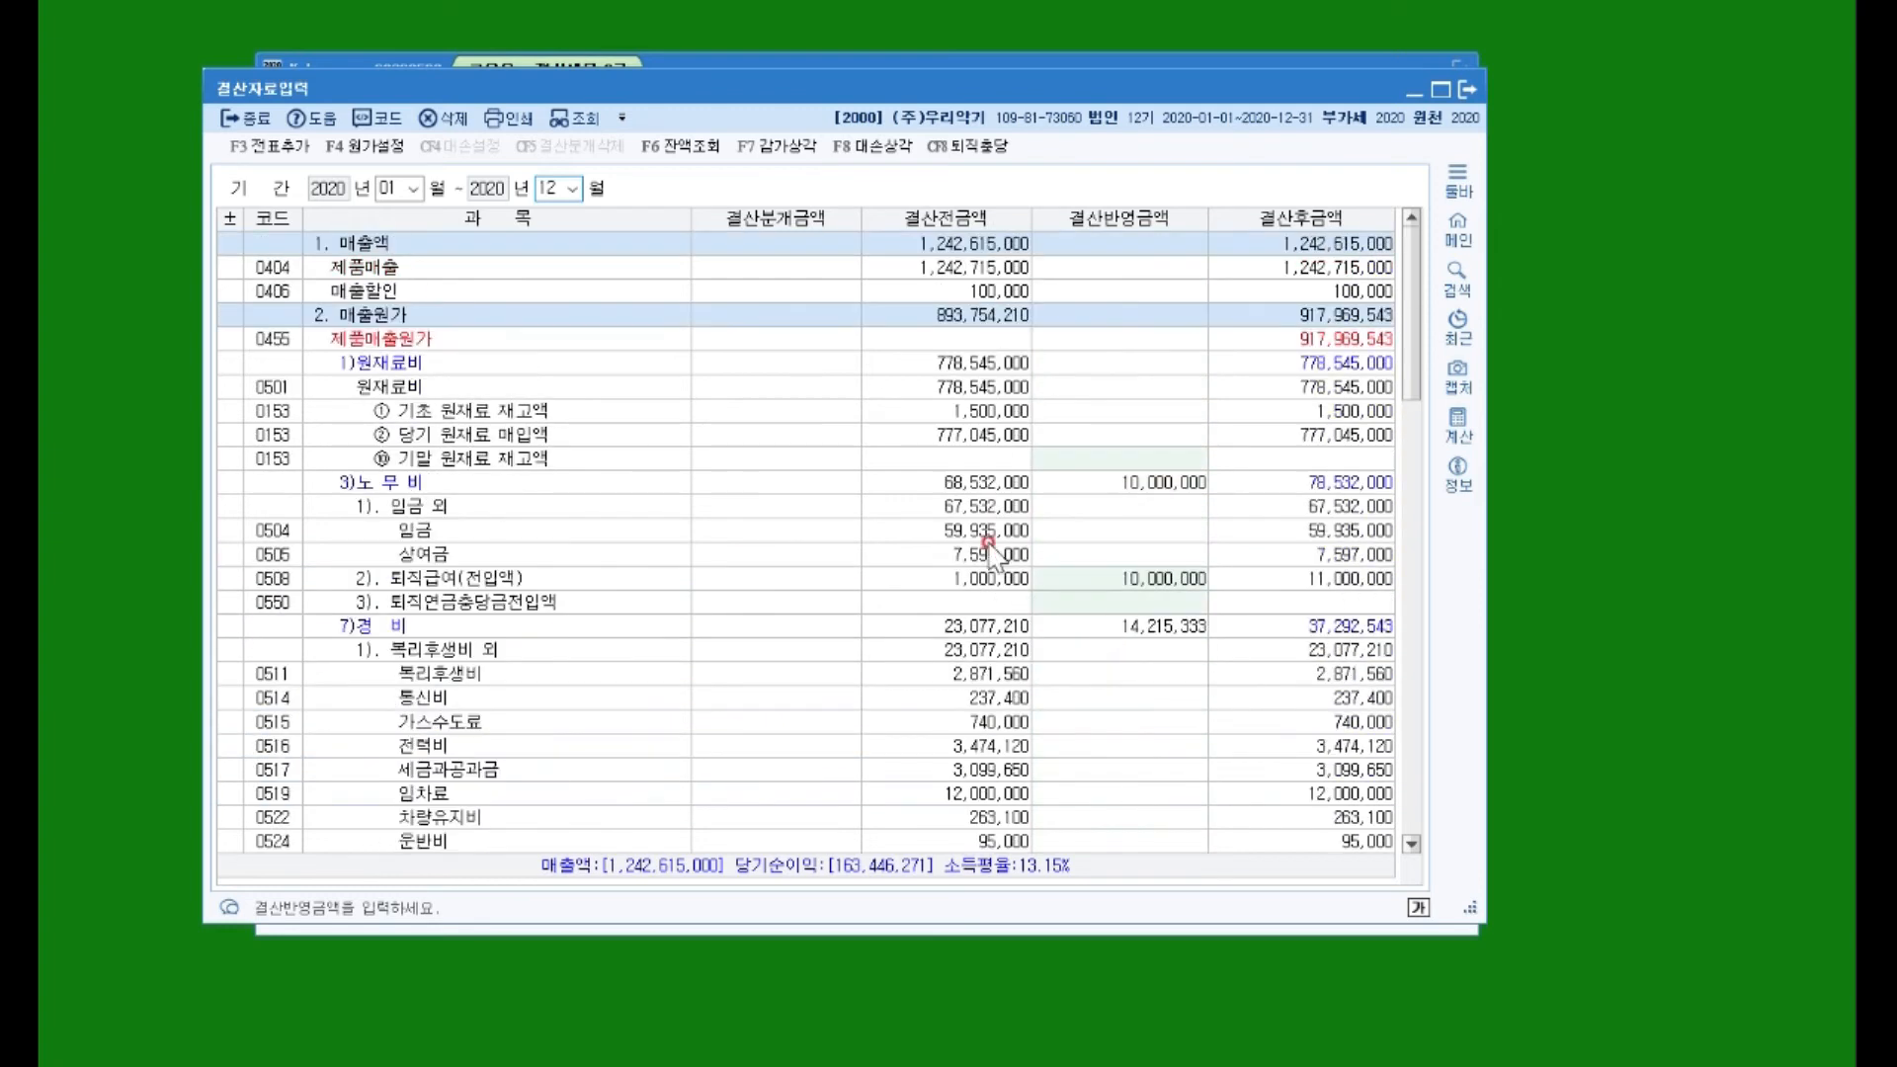
pyautogui.click(1131, 437)
pyautogui.click(1092, 482)
pyautogui.click(1094, 460)
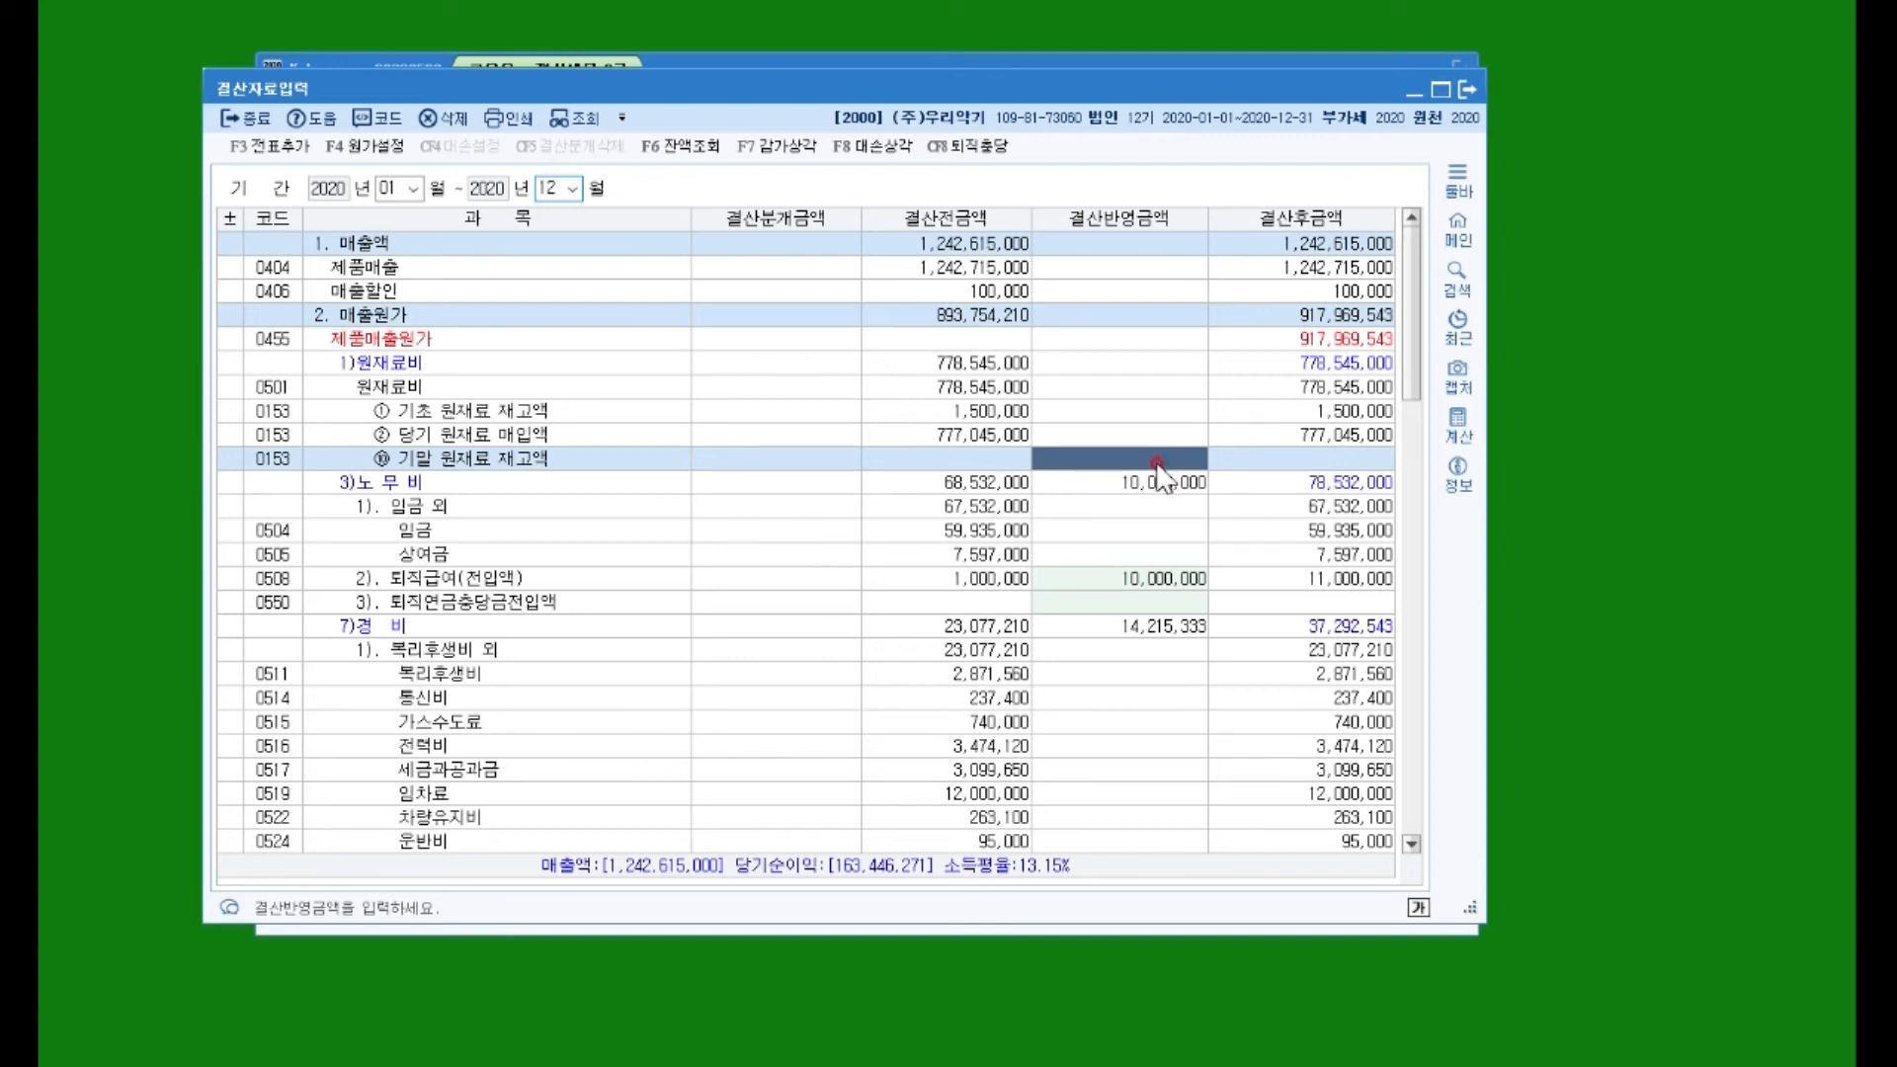
pyautogui.write('20000000')
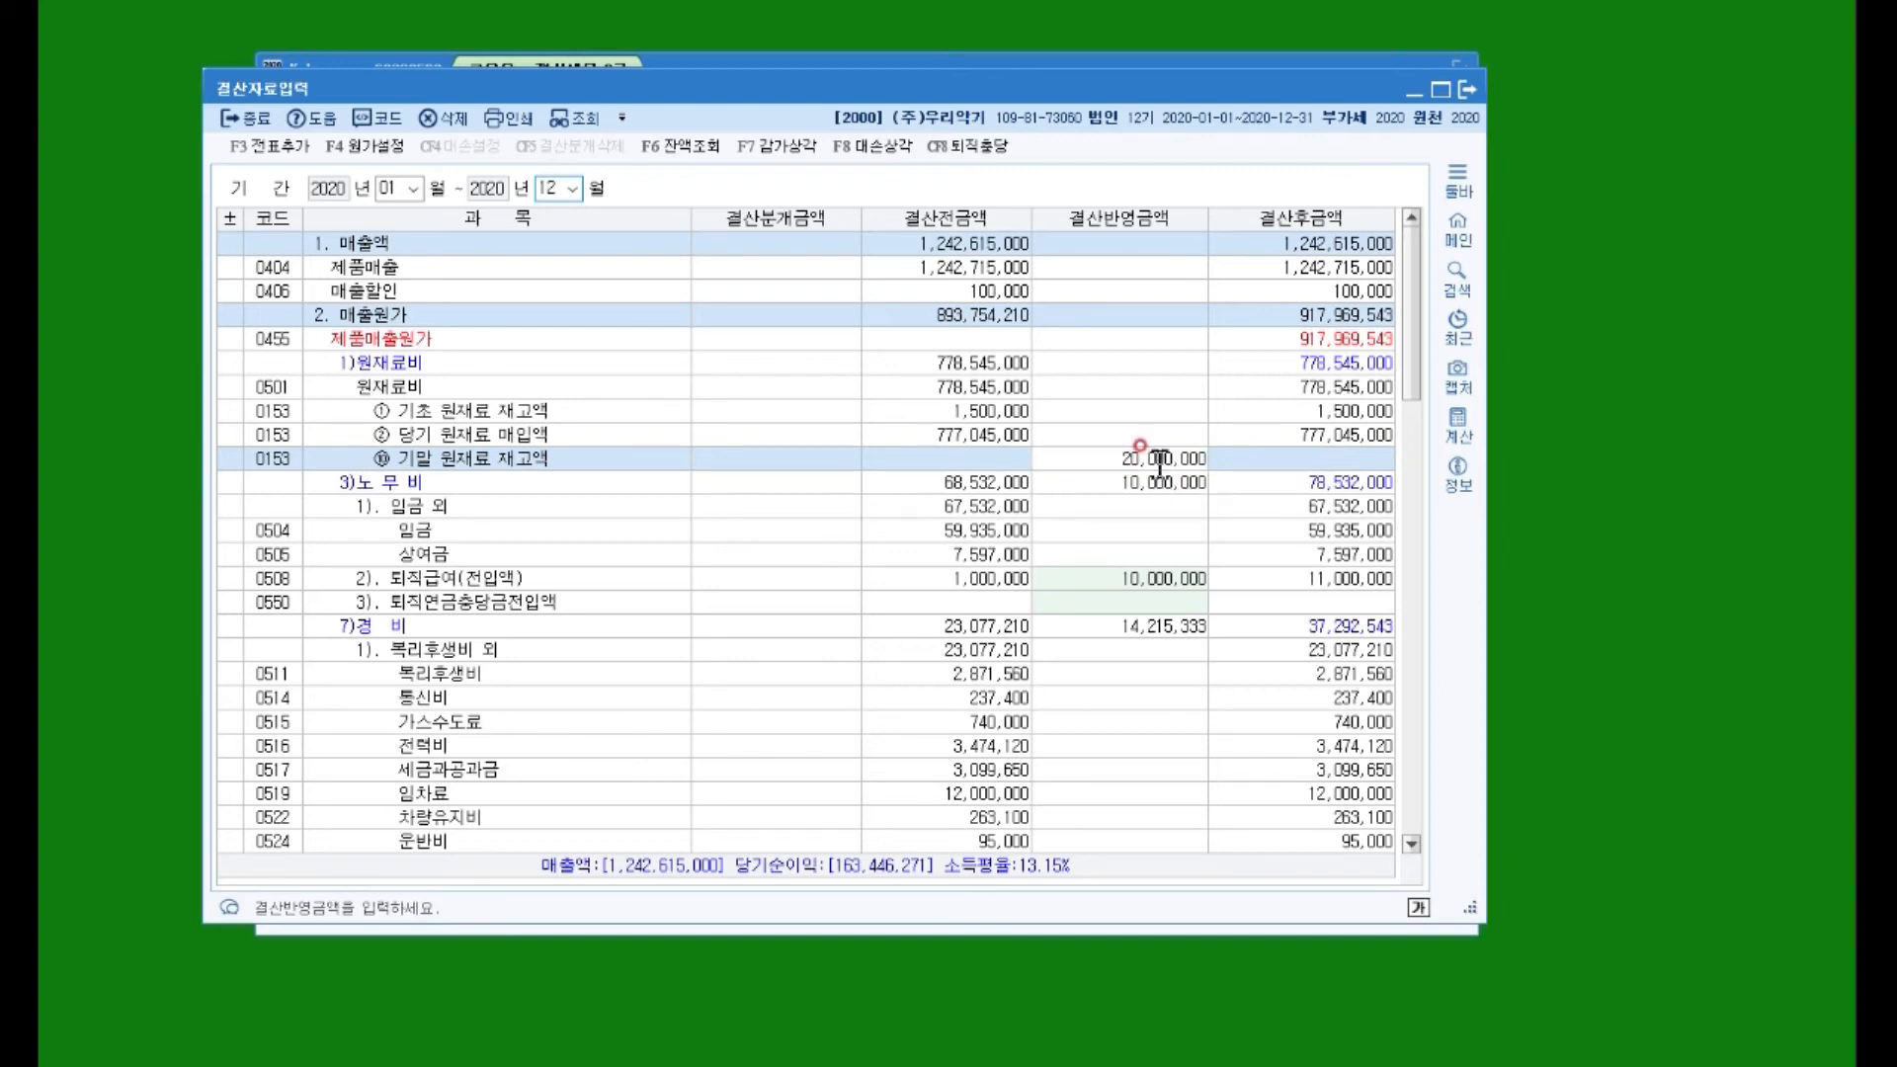
pyautogui.press('Return')
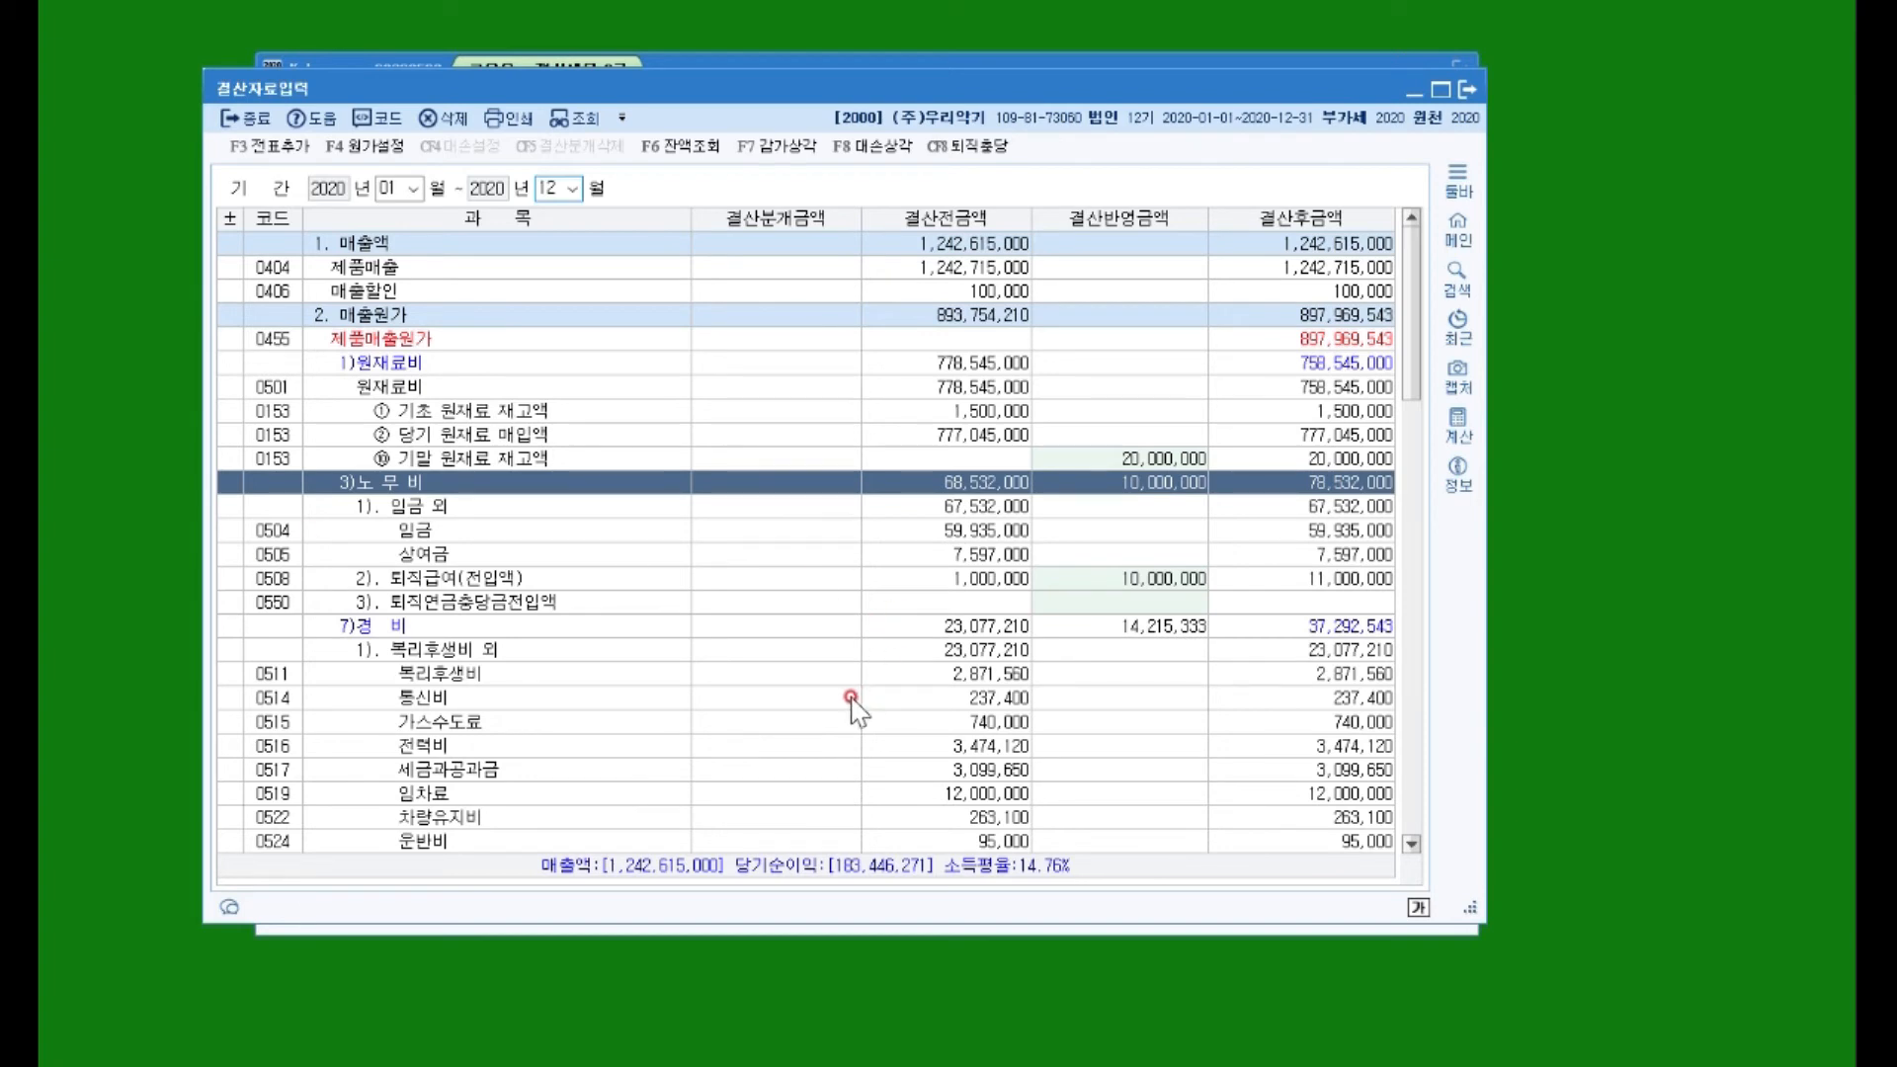
# Step: Enter 9,000,000 as the 결산반영금액 of 기말 재공품 재고액
pyautogui.scroll(-2, 1037, 647)
pyautogui.scroll(-5, 1162, 659)
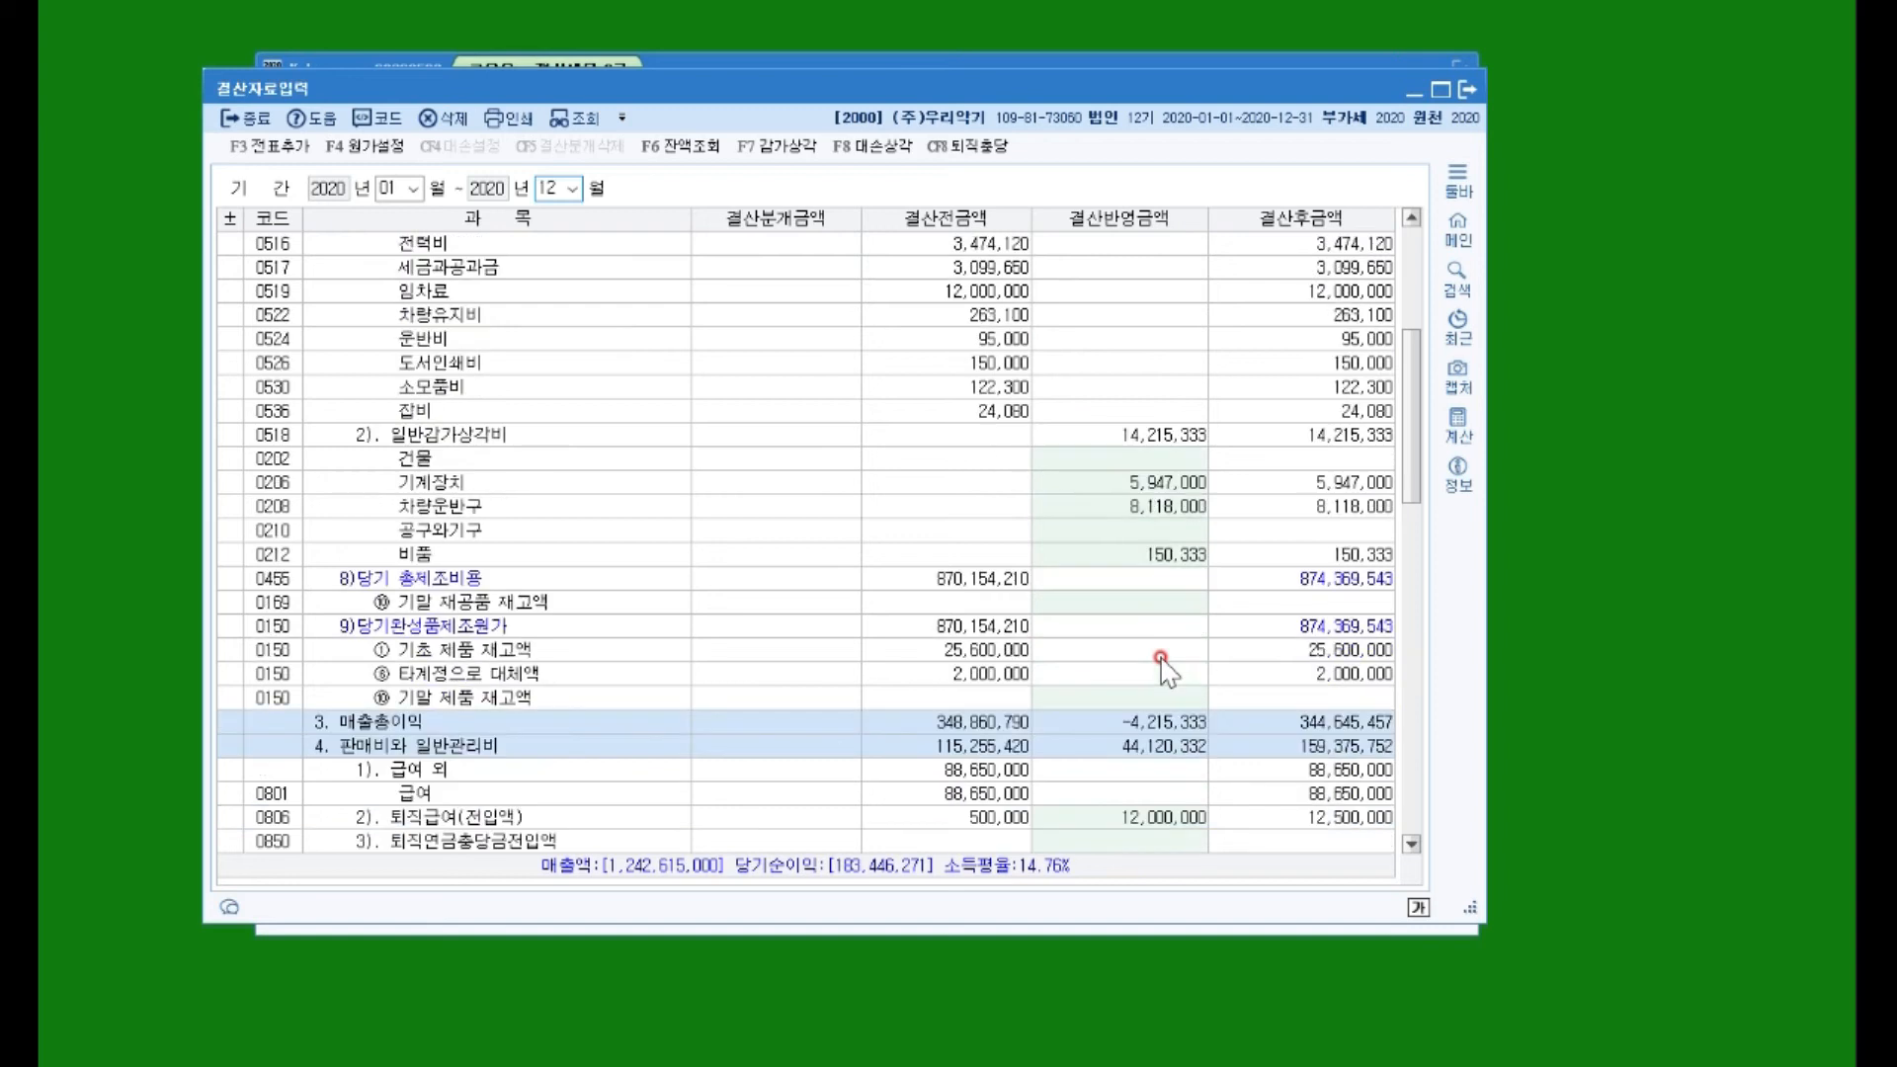
pyautogui.click(1118, 605)
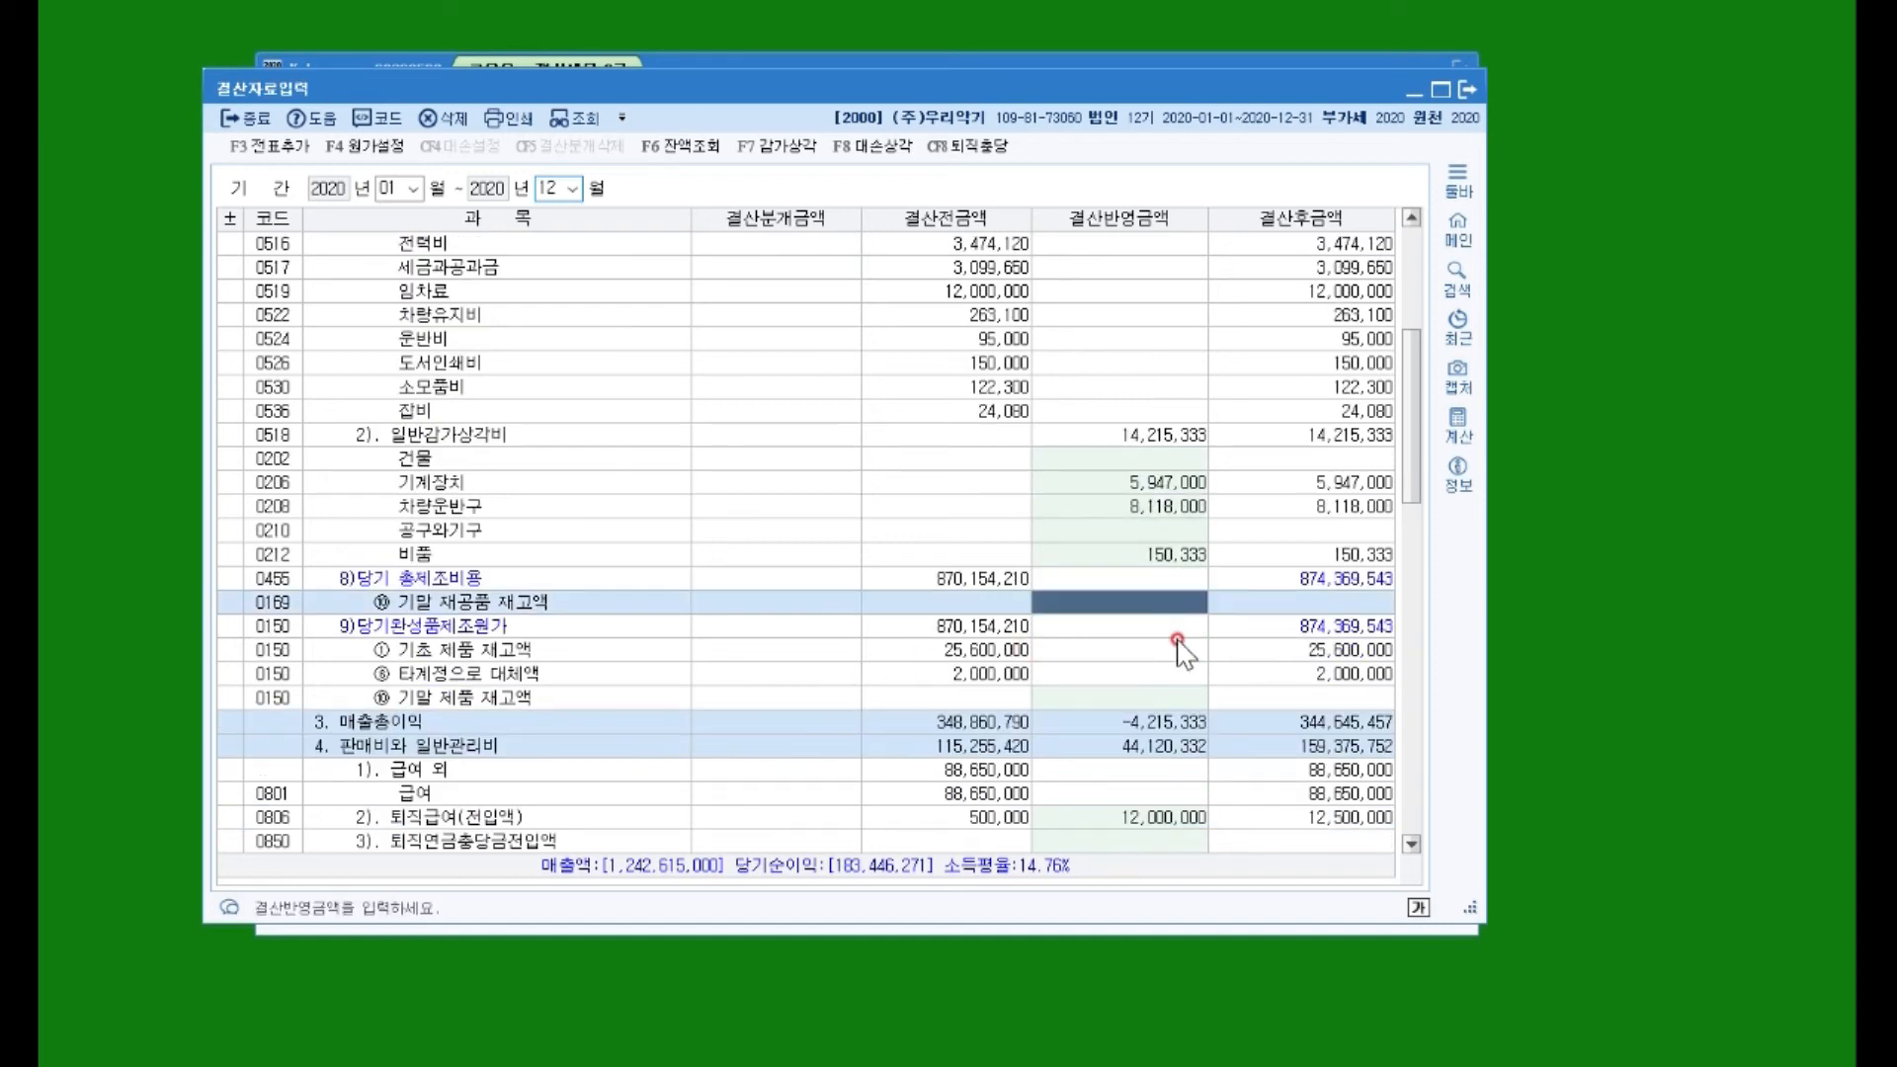
pyautogui.write('9000000')
pyautogui.press('Return')
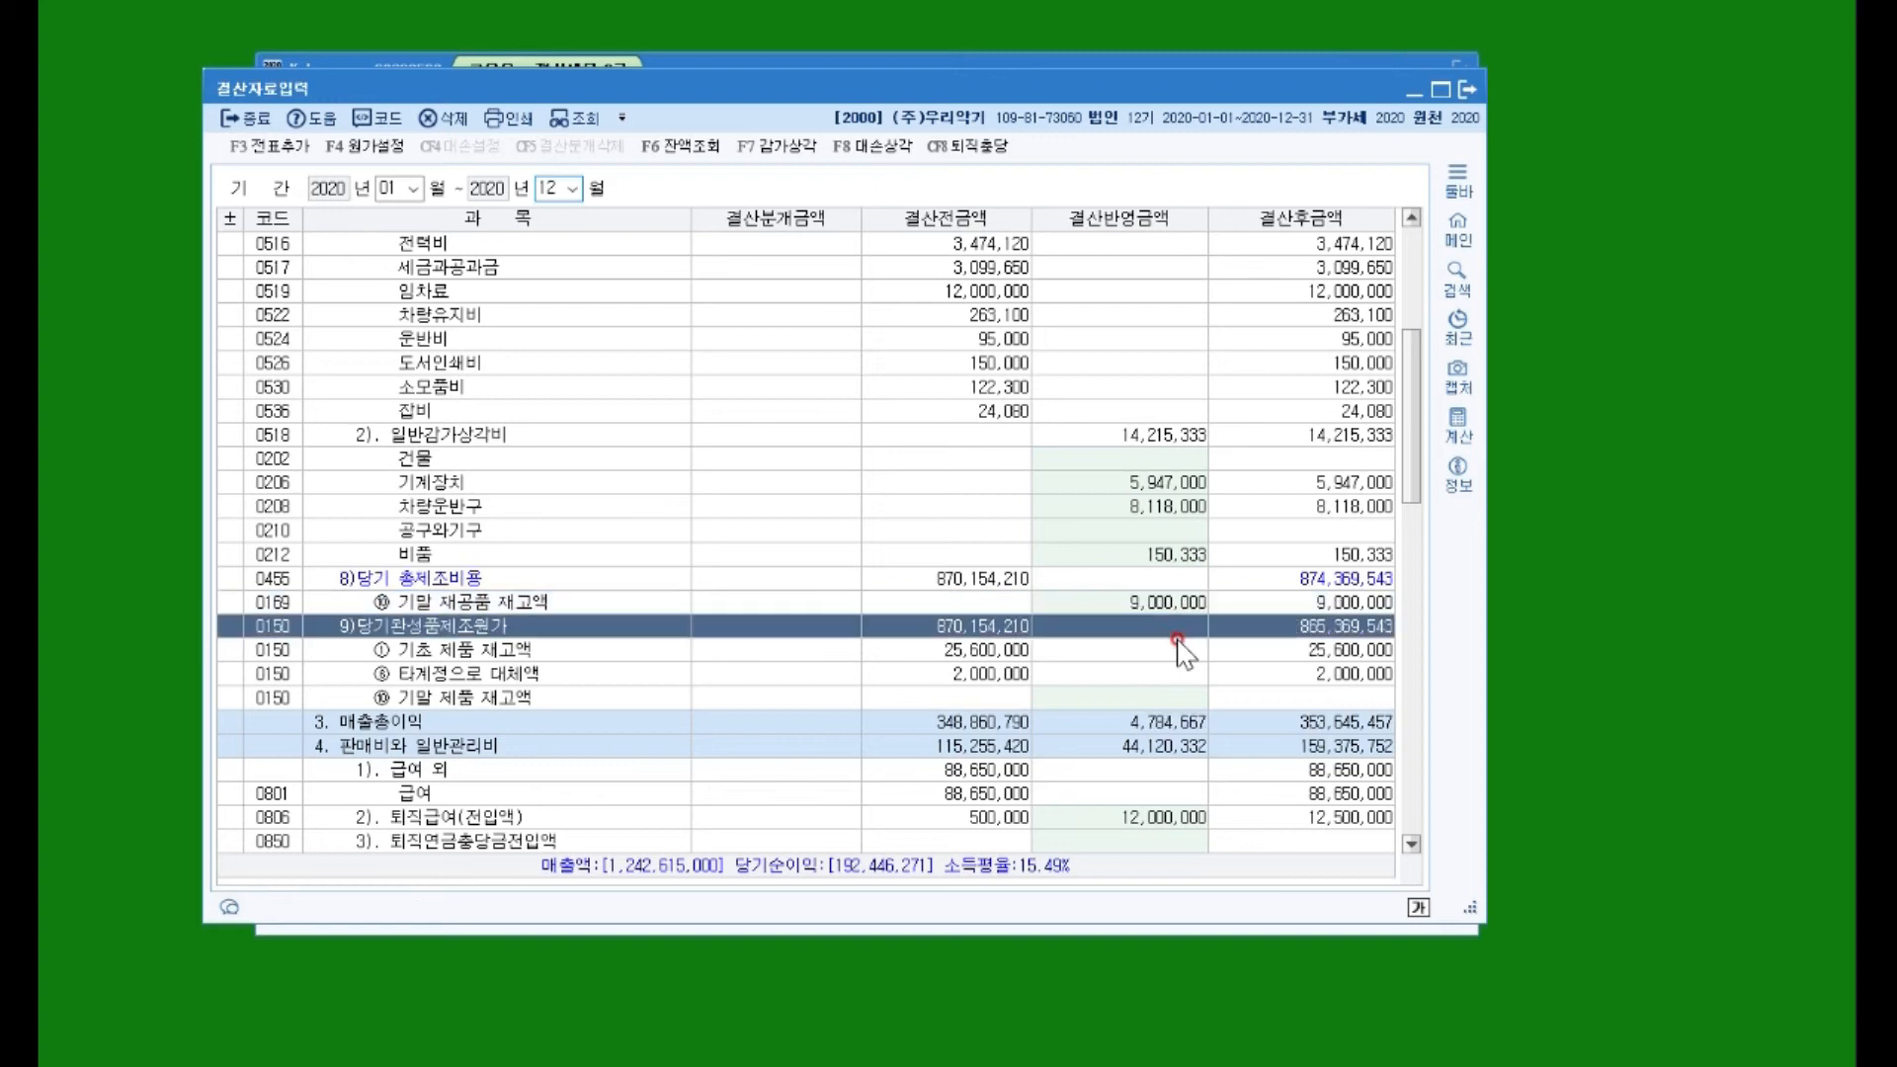
# Step: Enter 40,000,000 as the 결산반영금액 of 기말 제품 재고액
pyautogui.click(1107, 696)
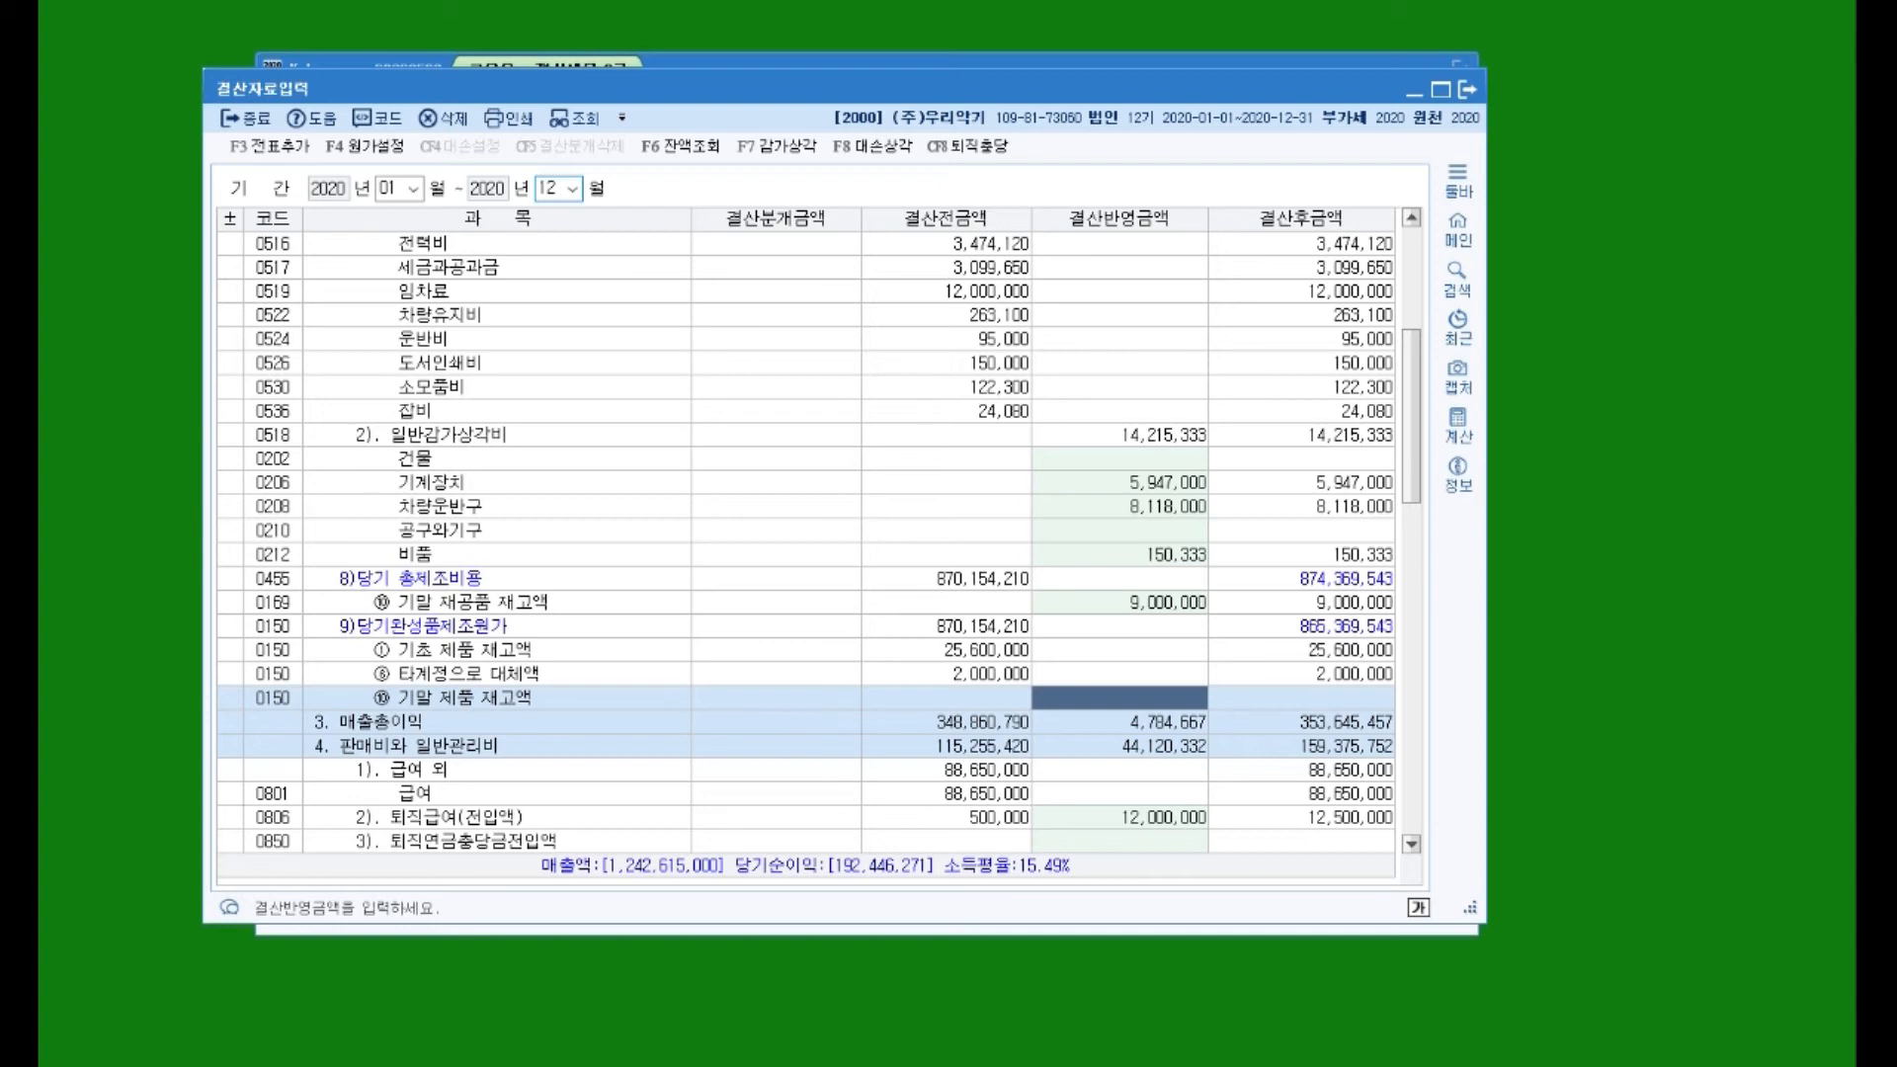
pyautogui.write('40000000')
pyautogui.press('Return')
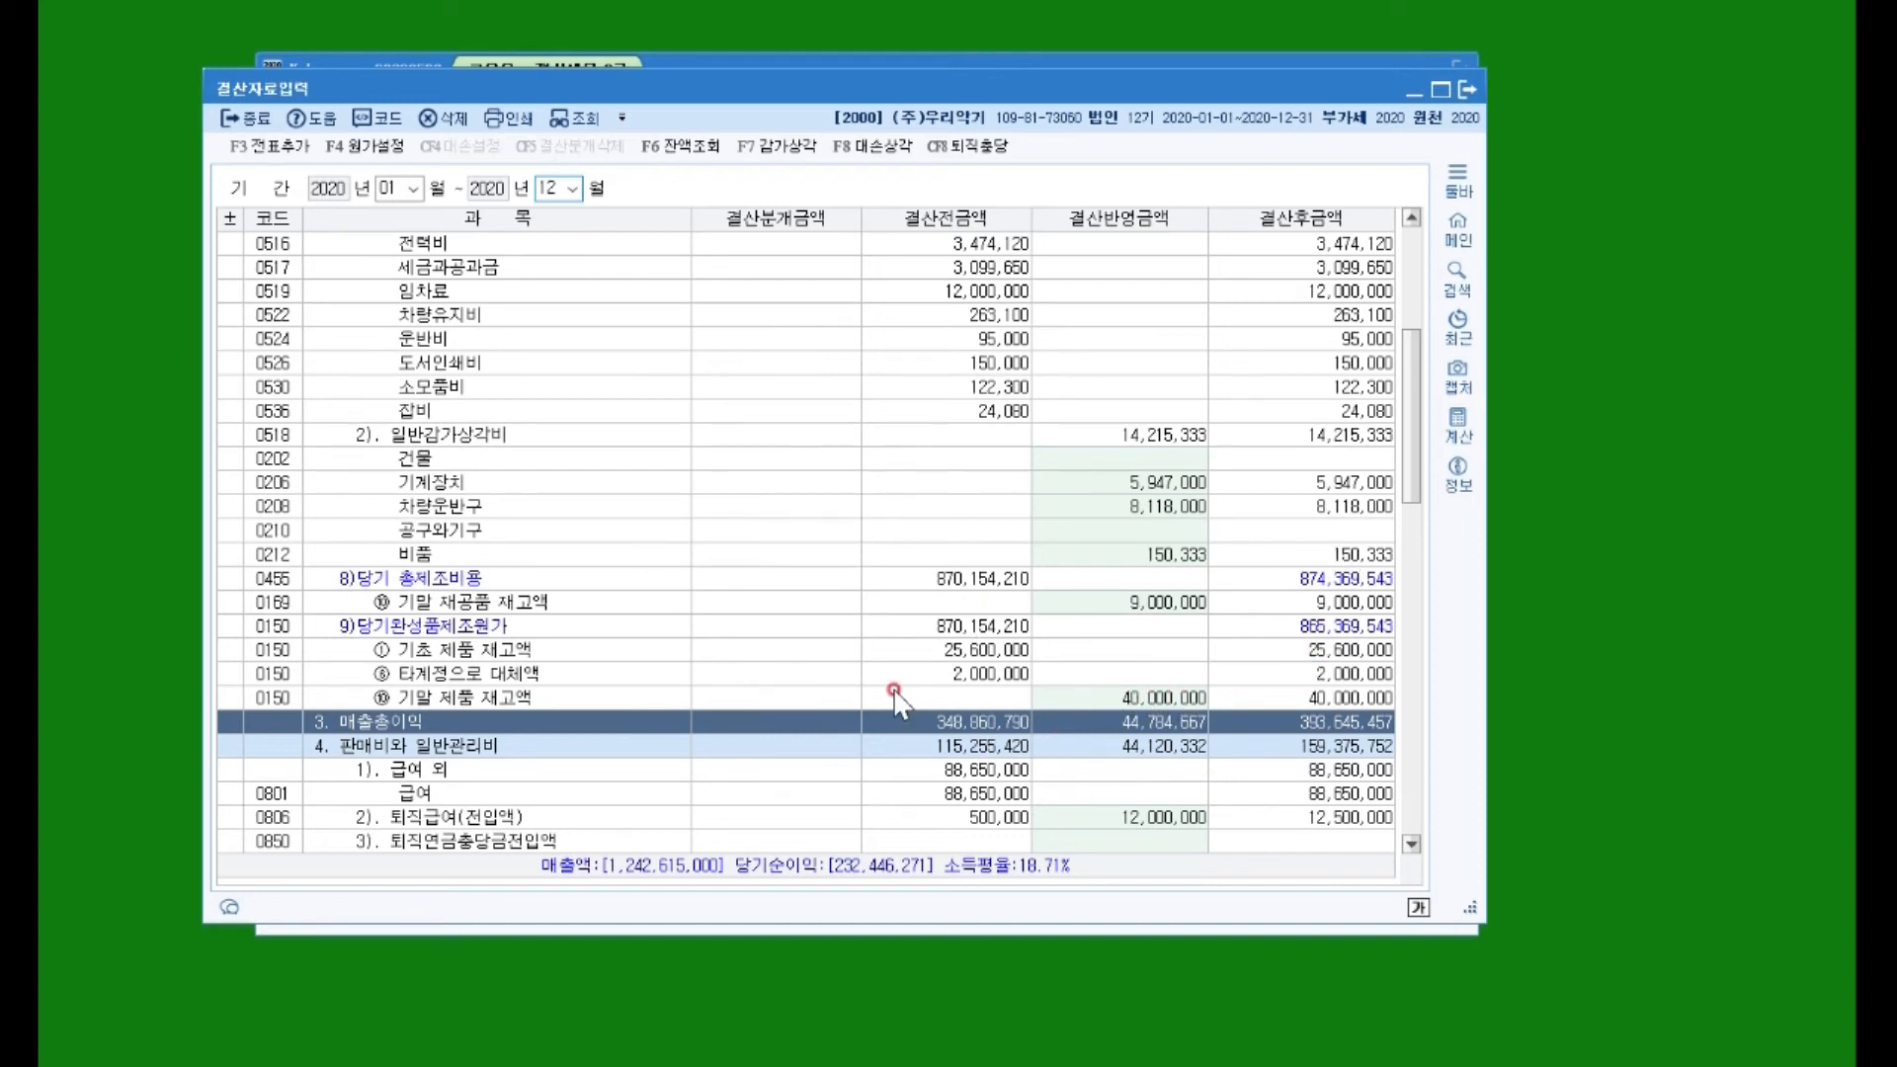
# Step: Examine how the ending inventories feed into 당기완성품제조원가, 당기 총제조비용, 원재료비 and 제품매출원가
pyautogui.click(1043, 697)
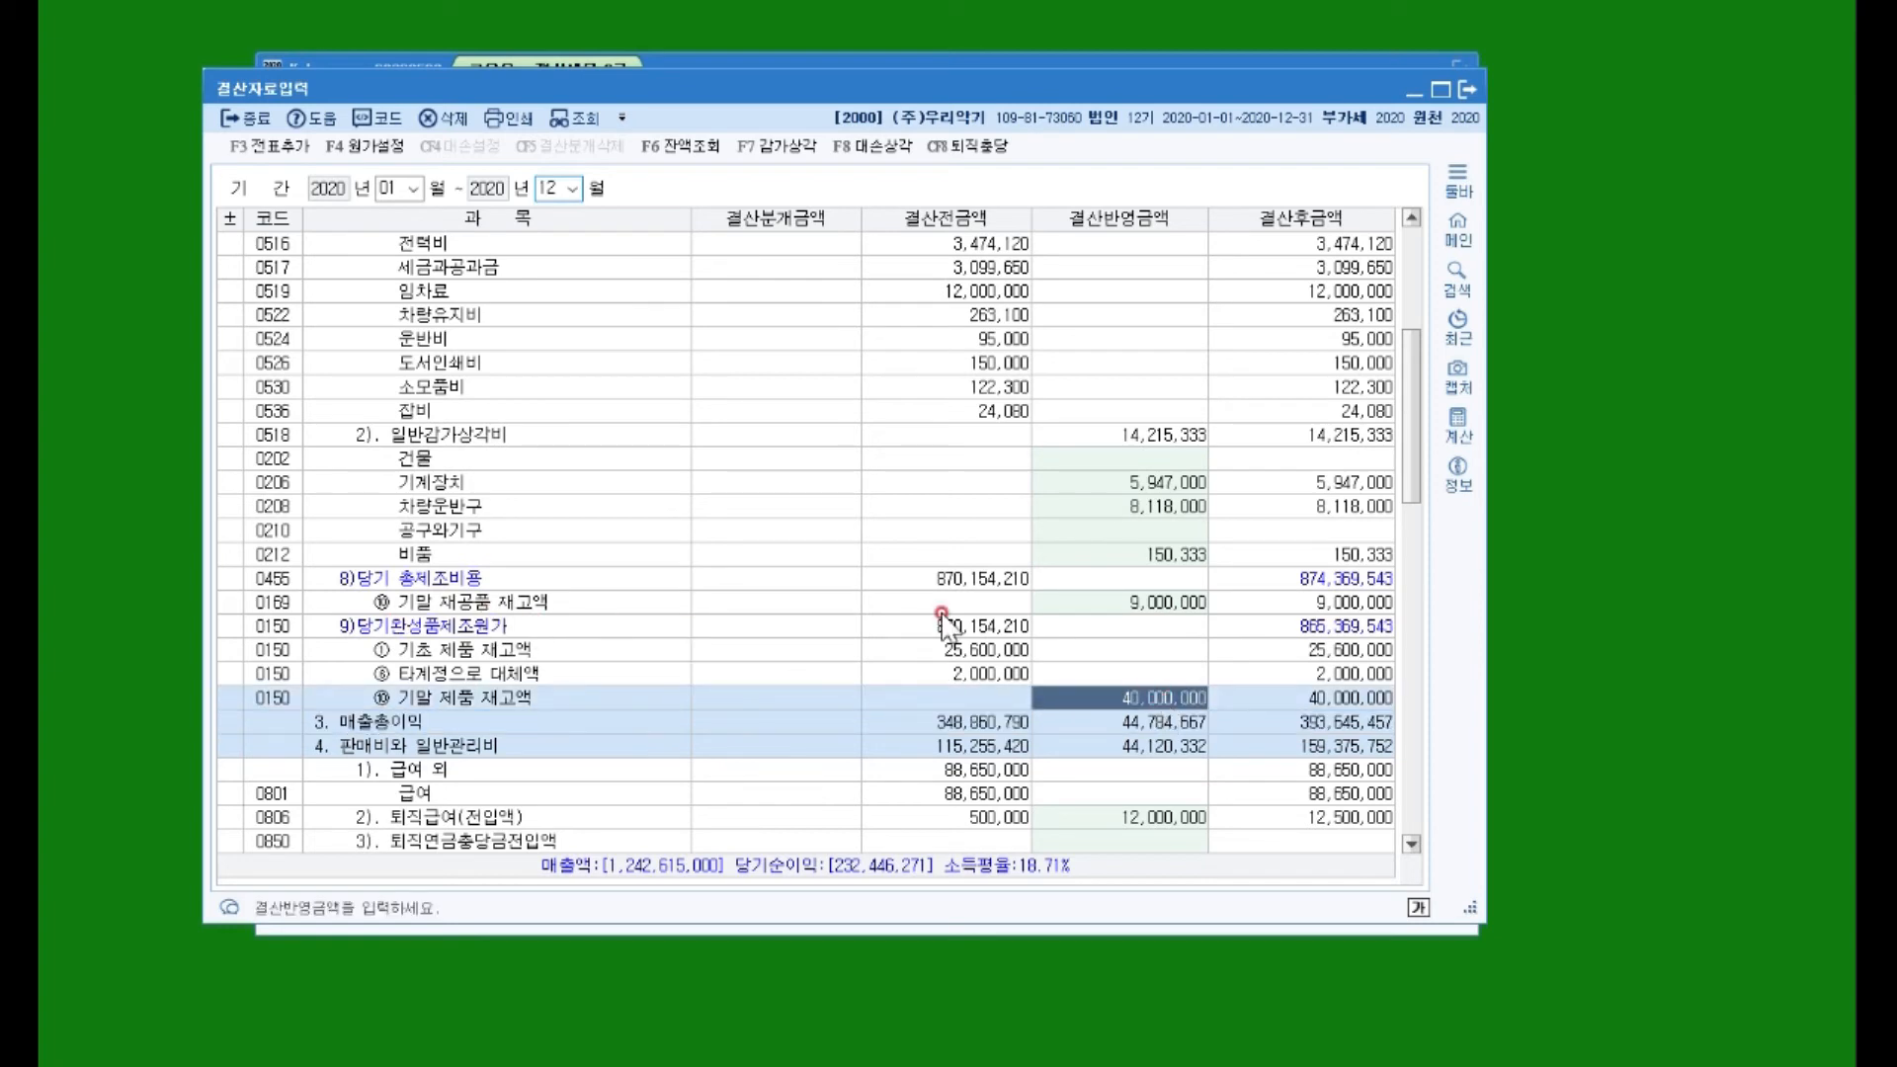
pyautogui.click(983, 628)
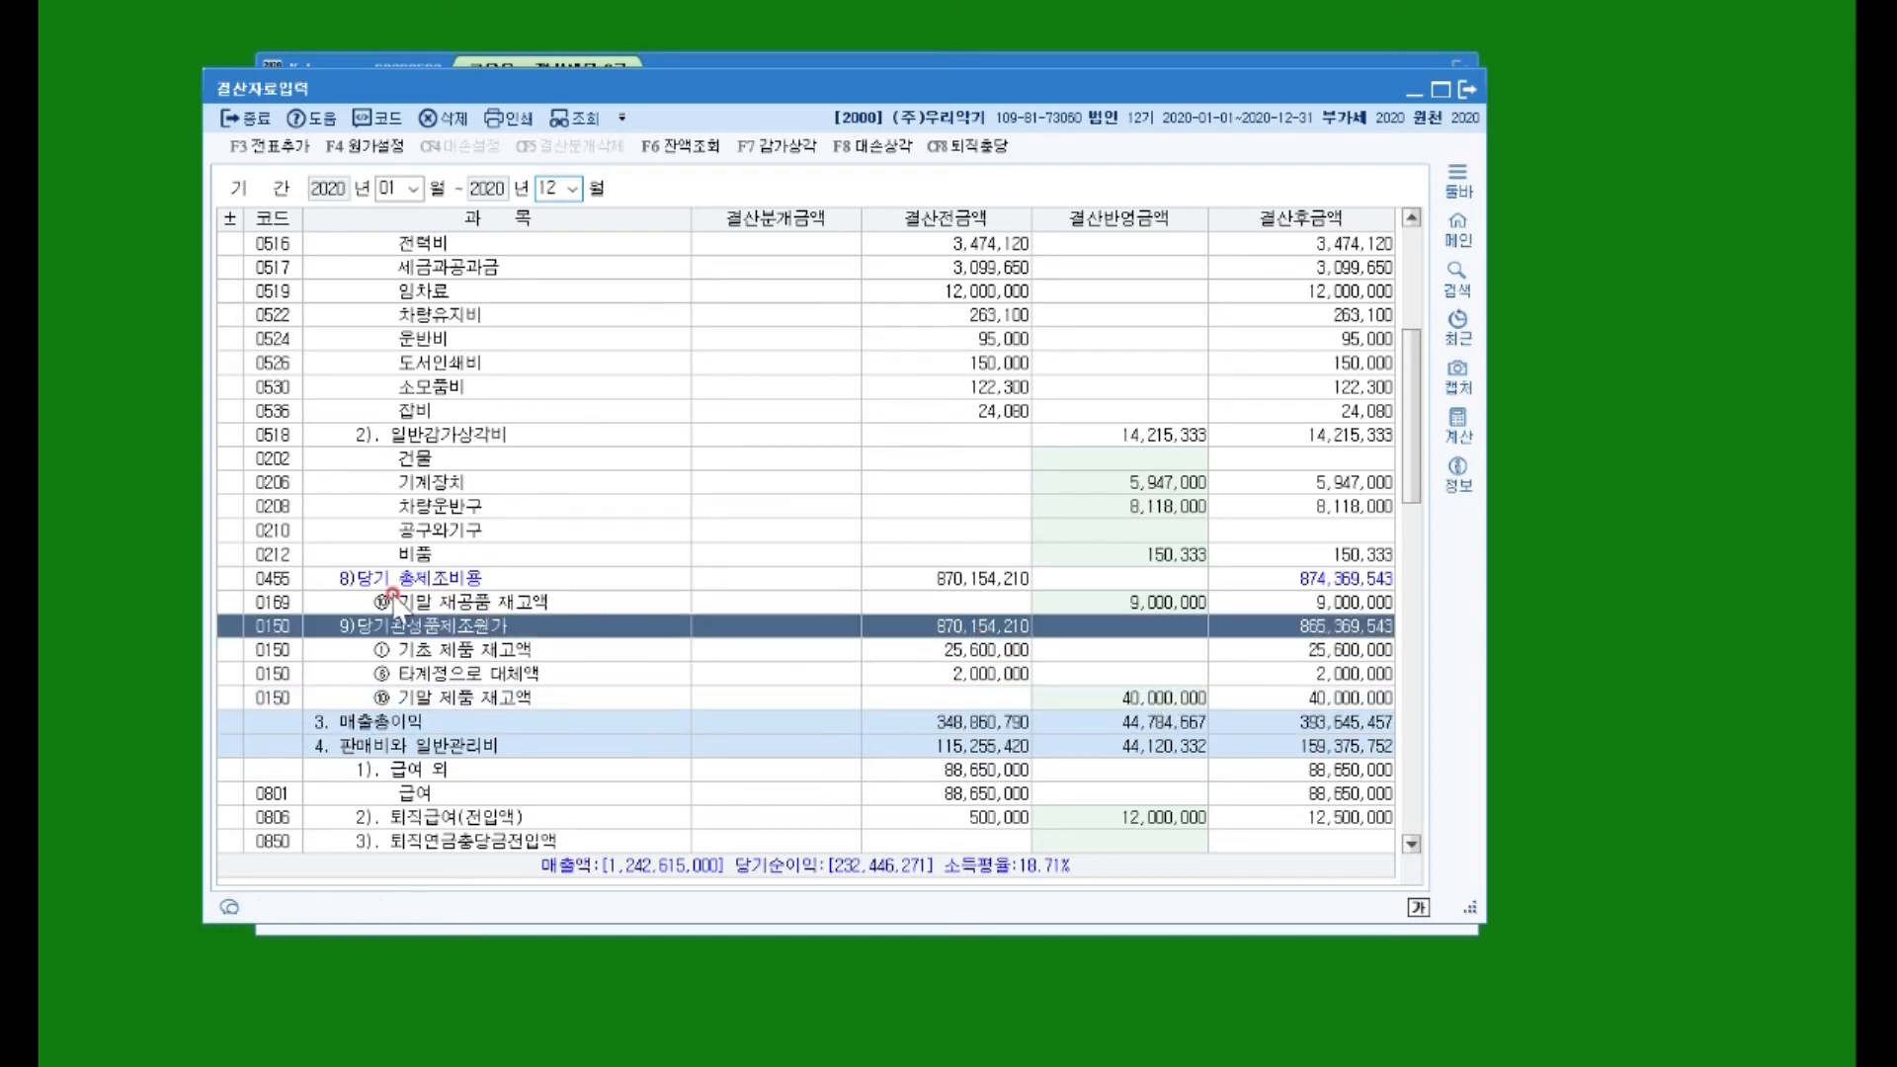
pyautogui.click(960, 581)
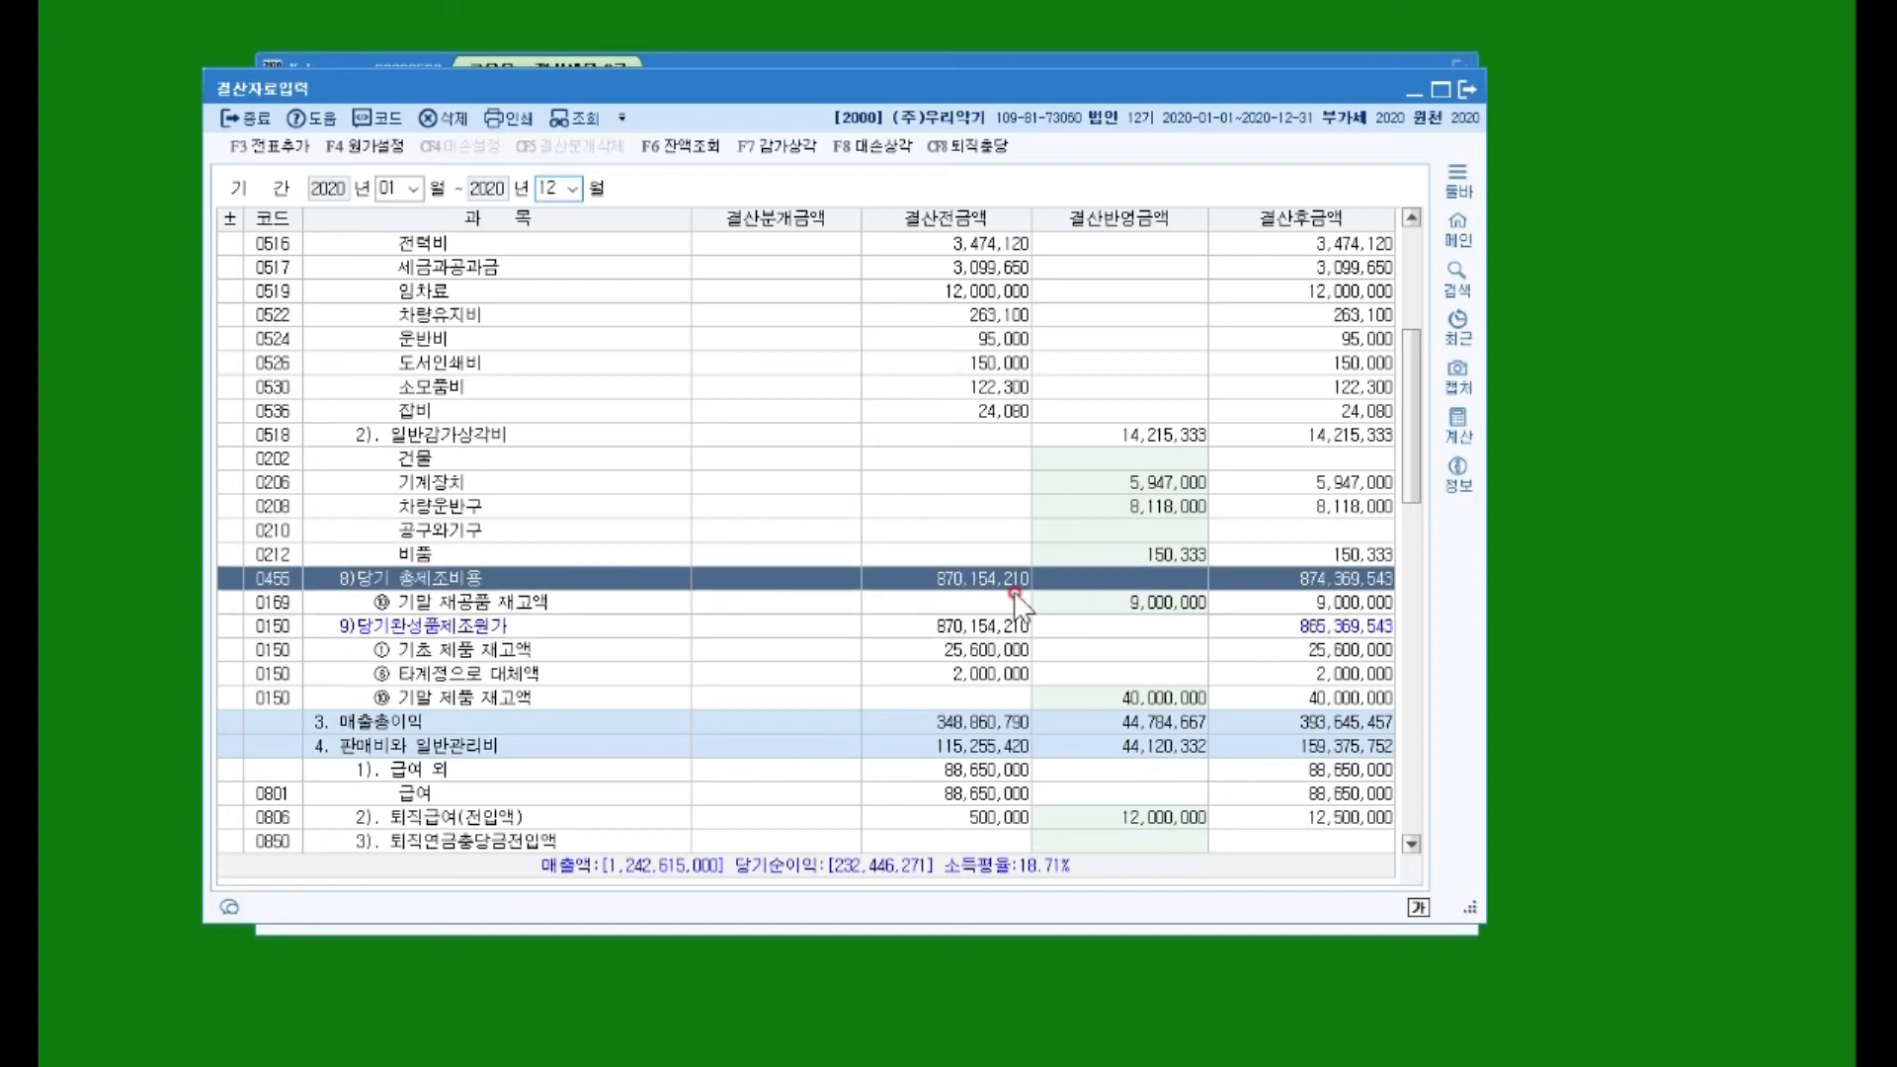
pyautogui.scroll(7, 958, 642)
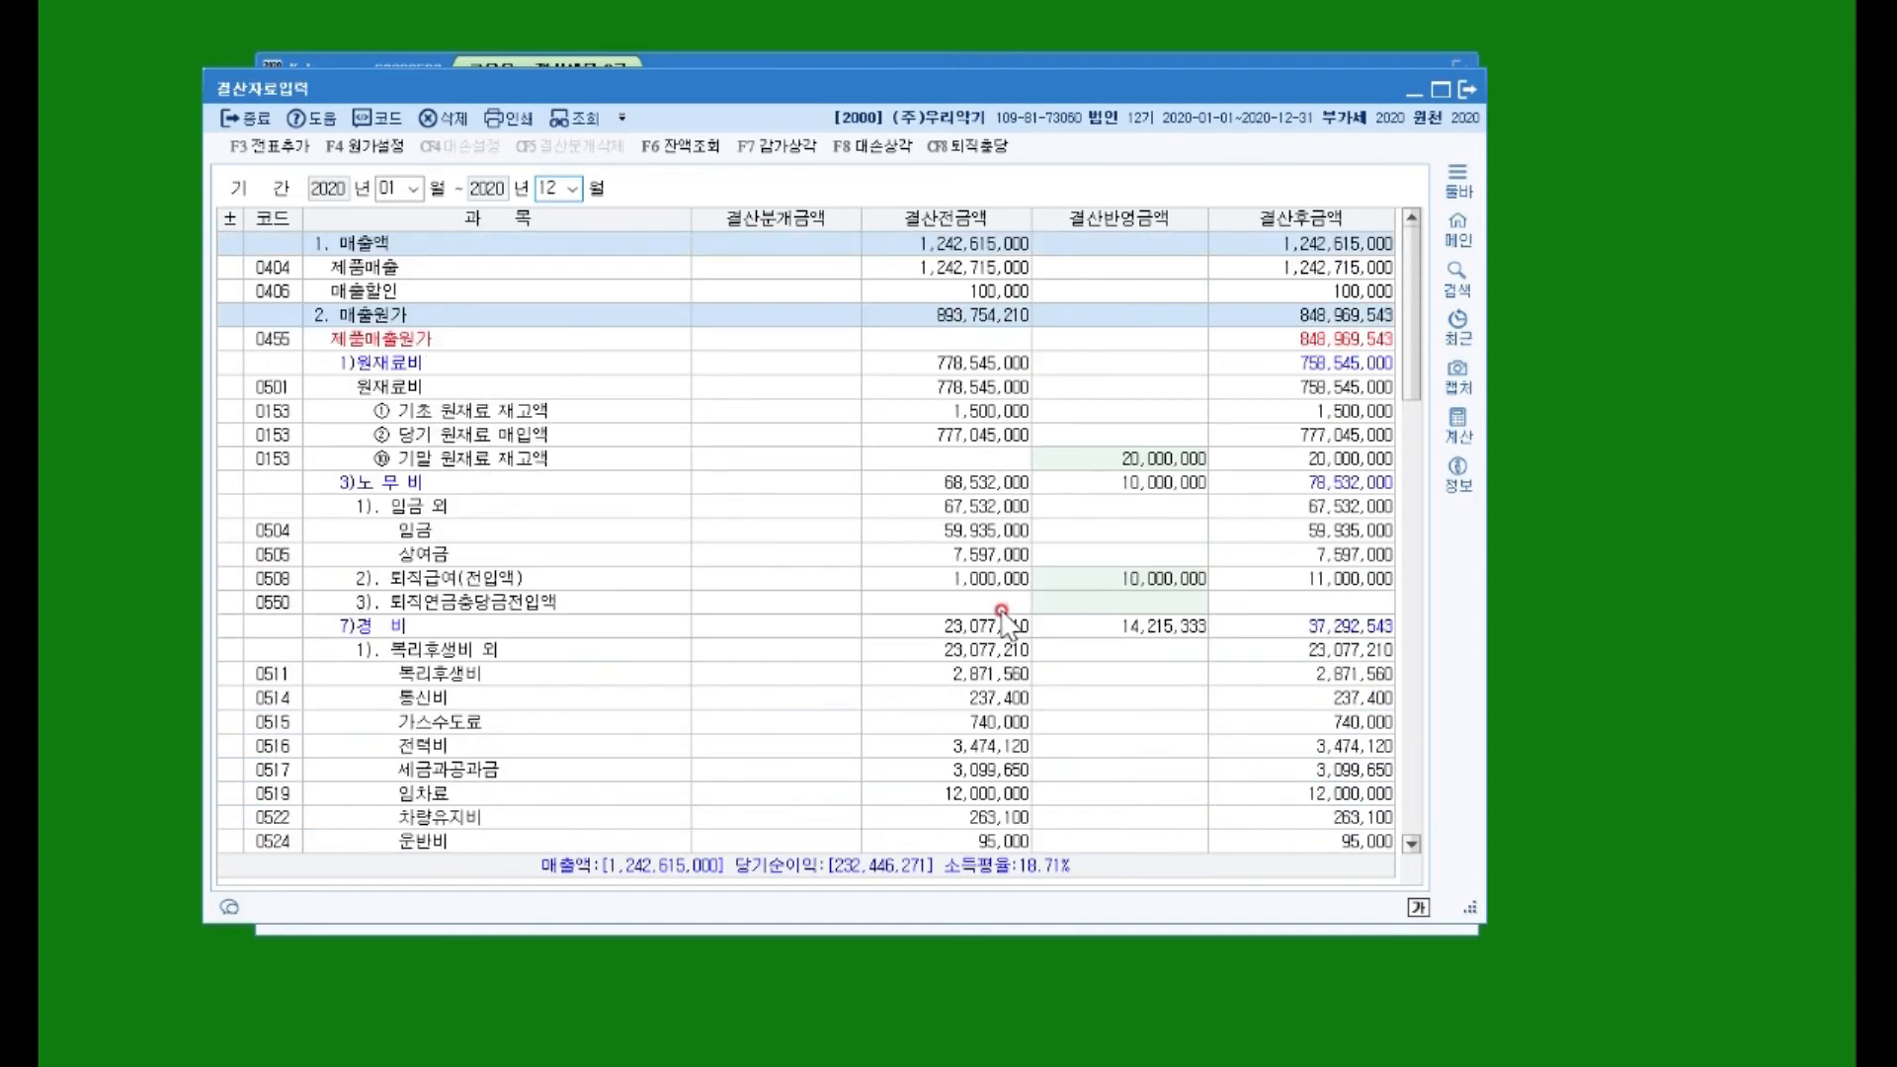
pyautogui.click(963, 386)
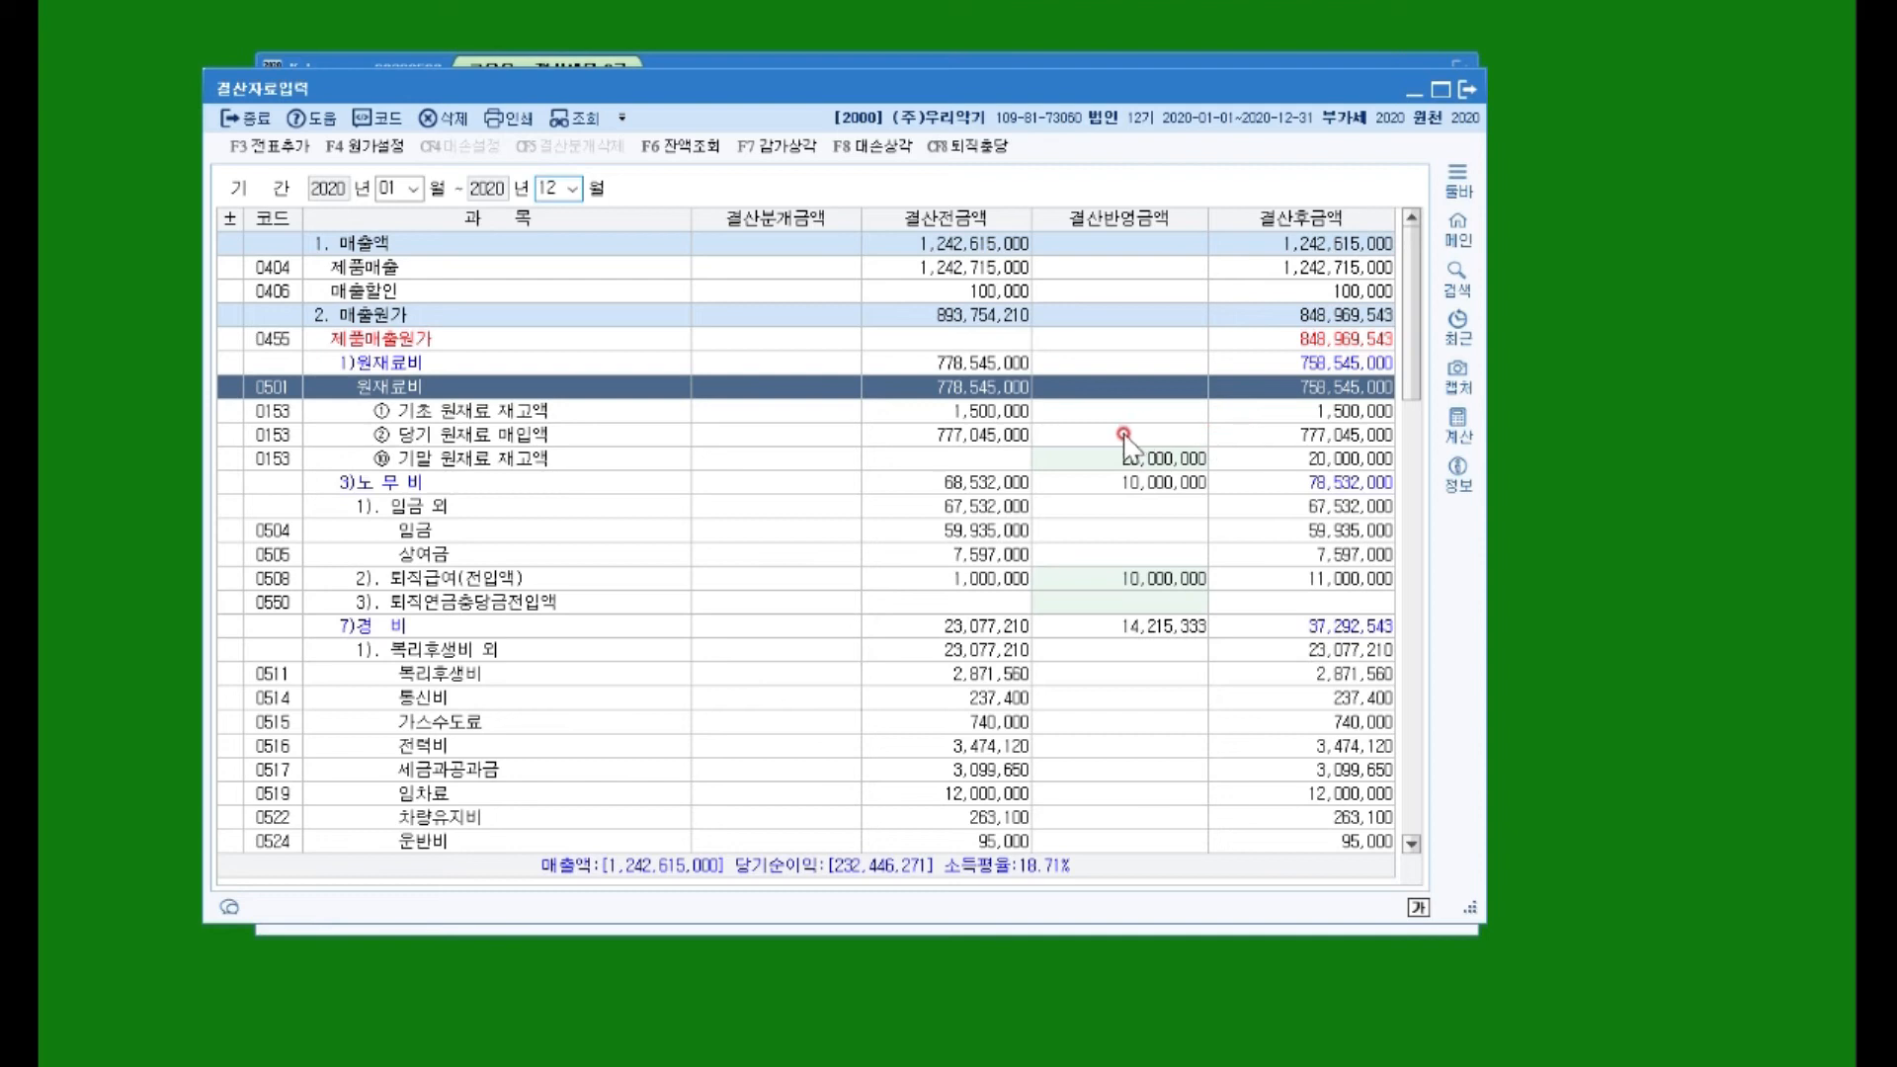
pyautogui.click(368, 338)
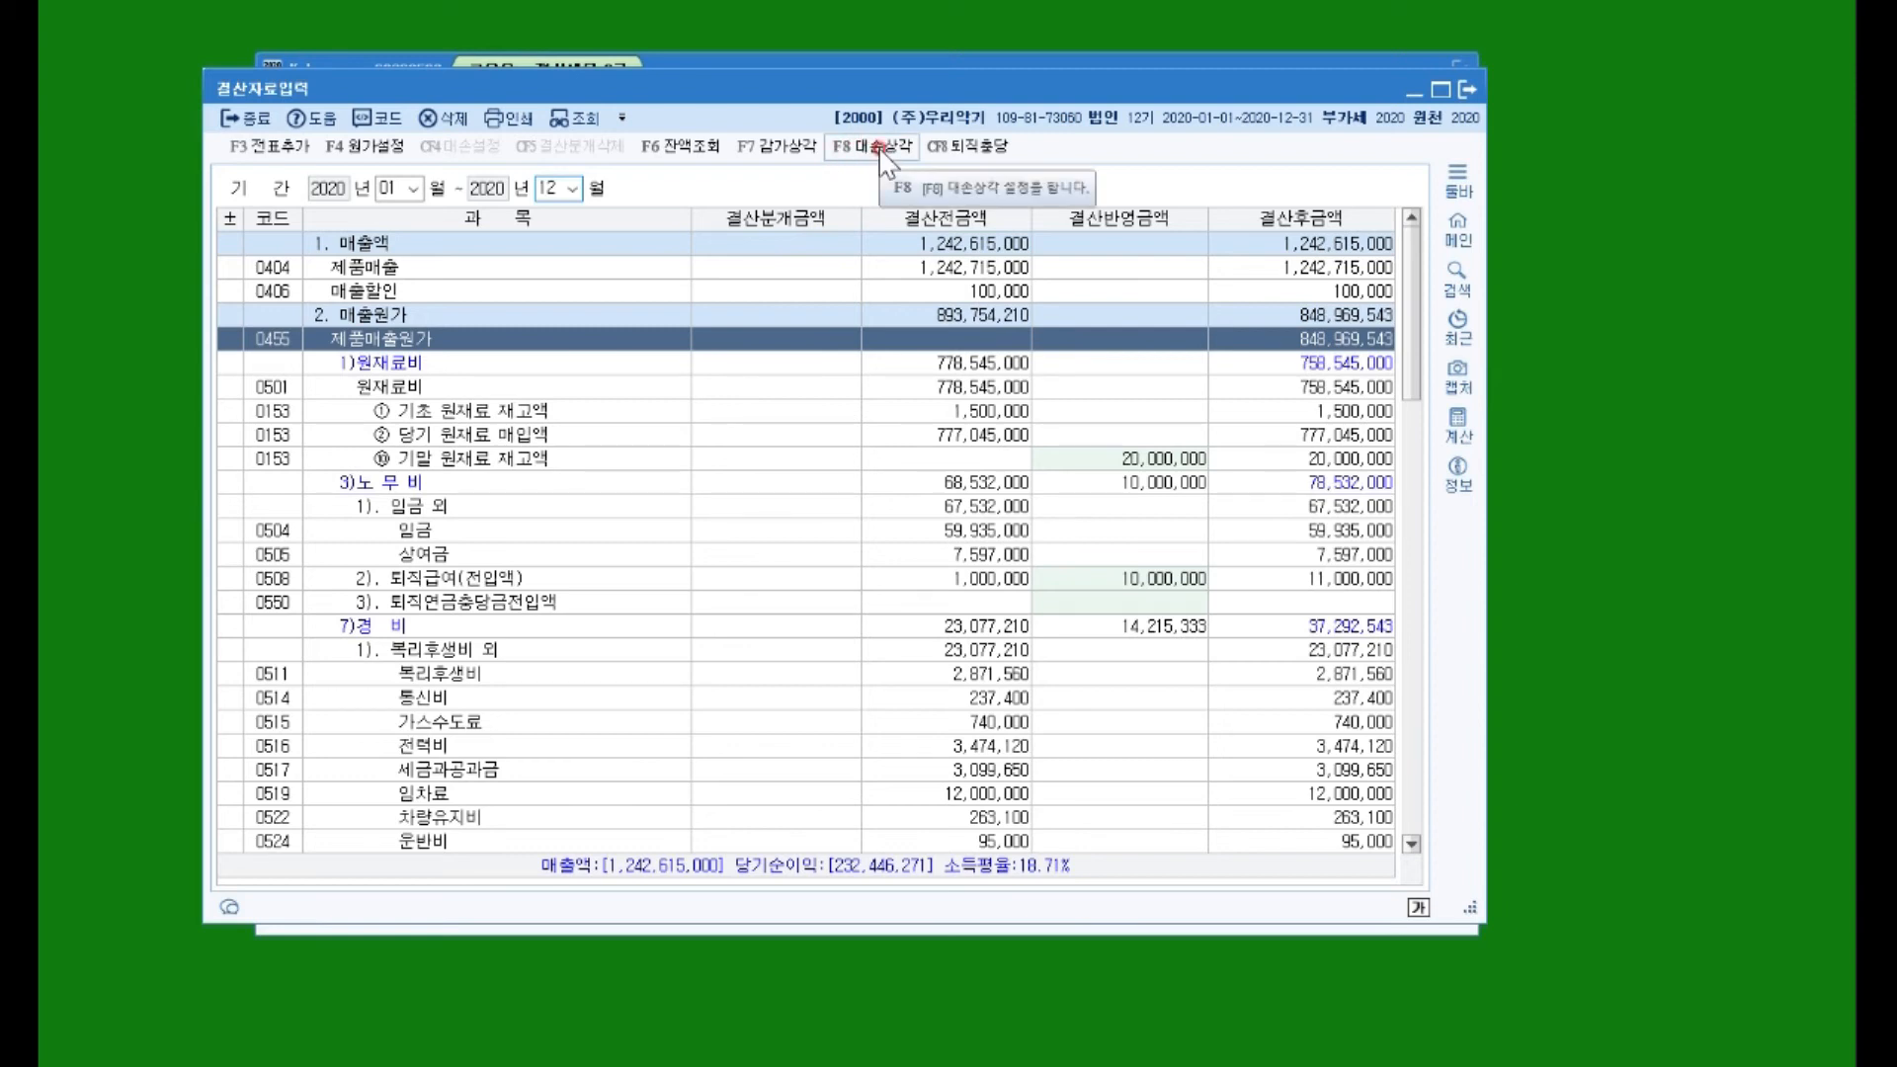
# Step: Open the 대손상각 calculation and set the 대손율 to 2.00%
pyautogui.press('F8')
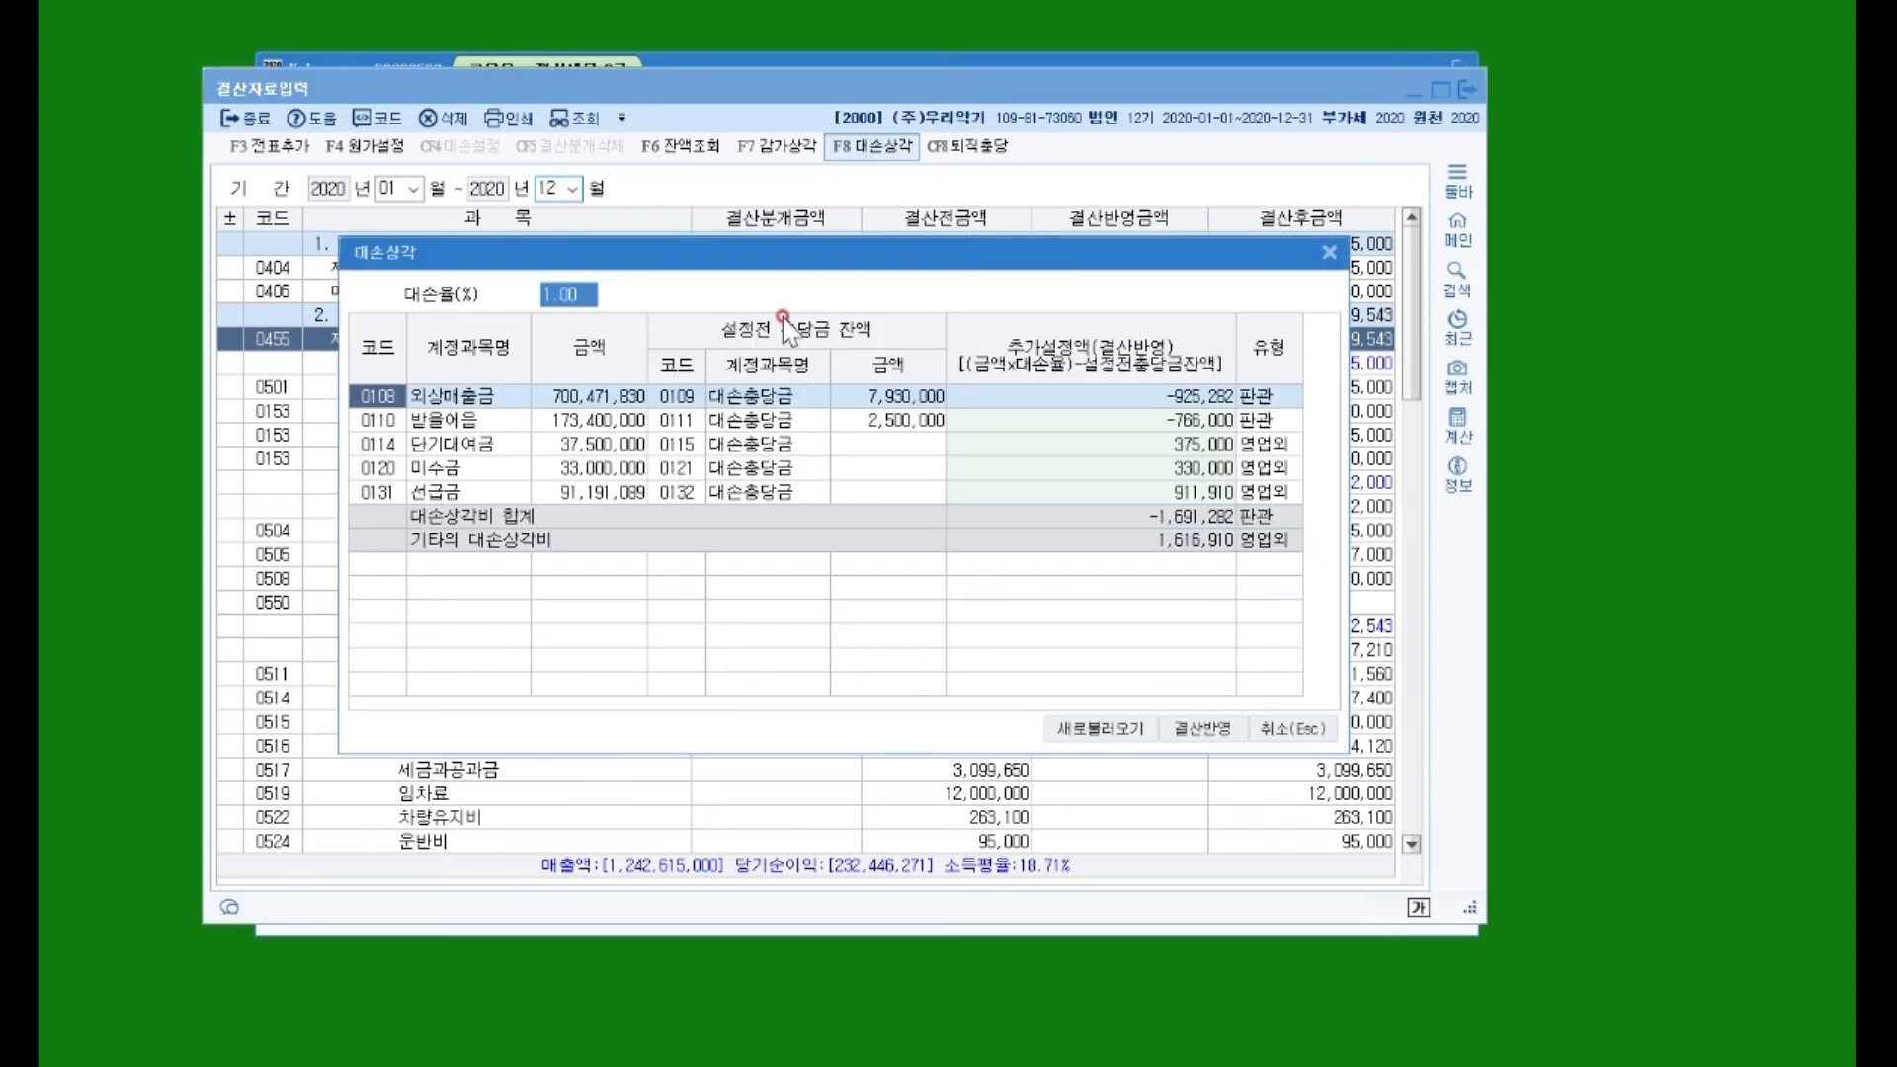
pyautogui.moveTo(710, 247)
pyautogui.mouseDown()
pyautogui.moveTo(756, 242)
pyautogui.moveTo(684, 236)
pyautogui.mouseUp()
pyautogui.click(425, 381)
pyautogui.click(425, 395)
pyautogui.click(425, 376)
pyautogui.click(425, 400)
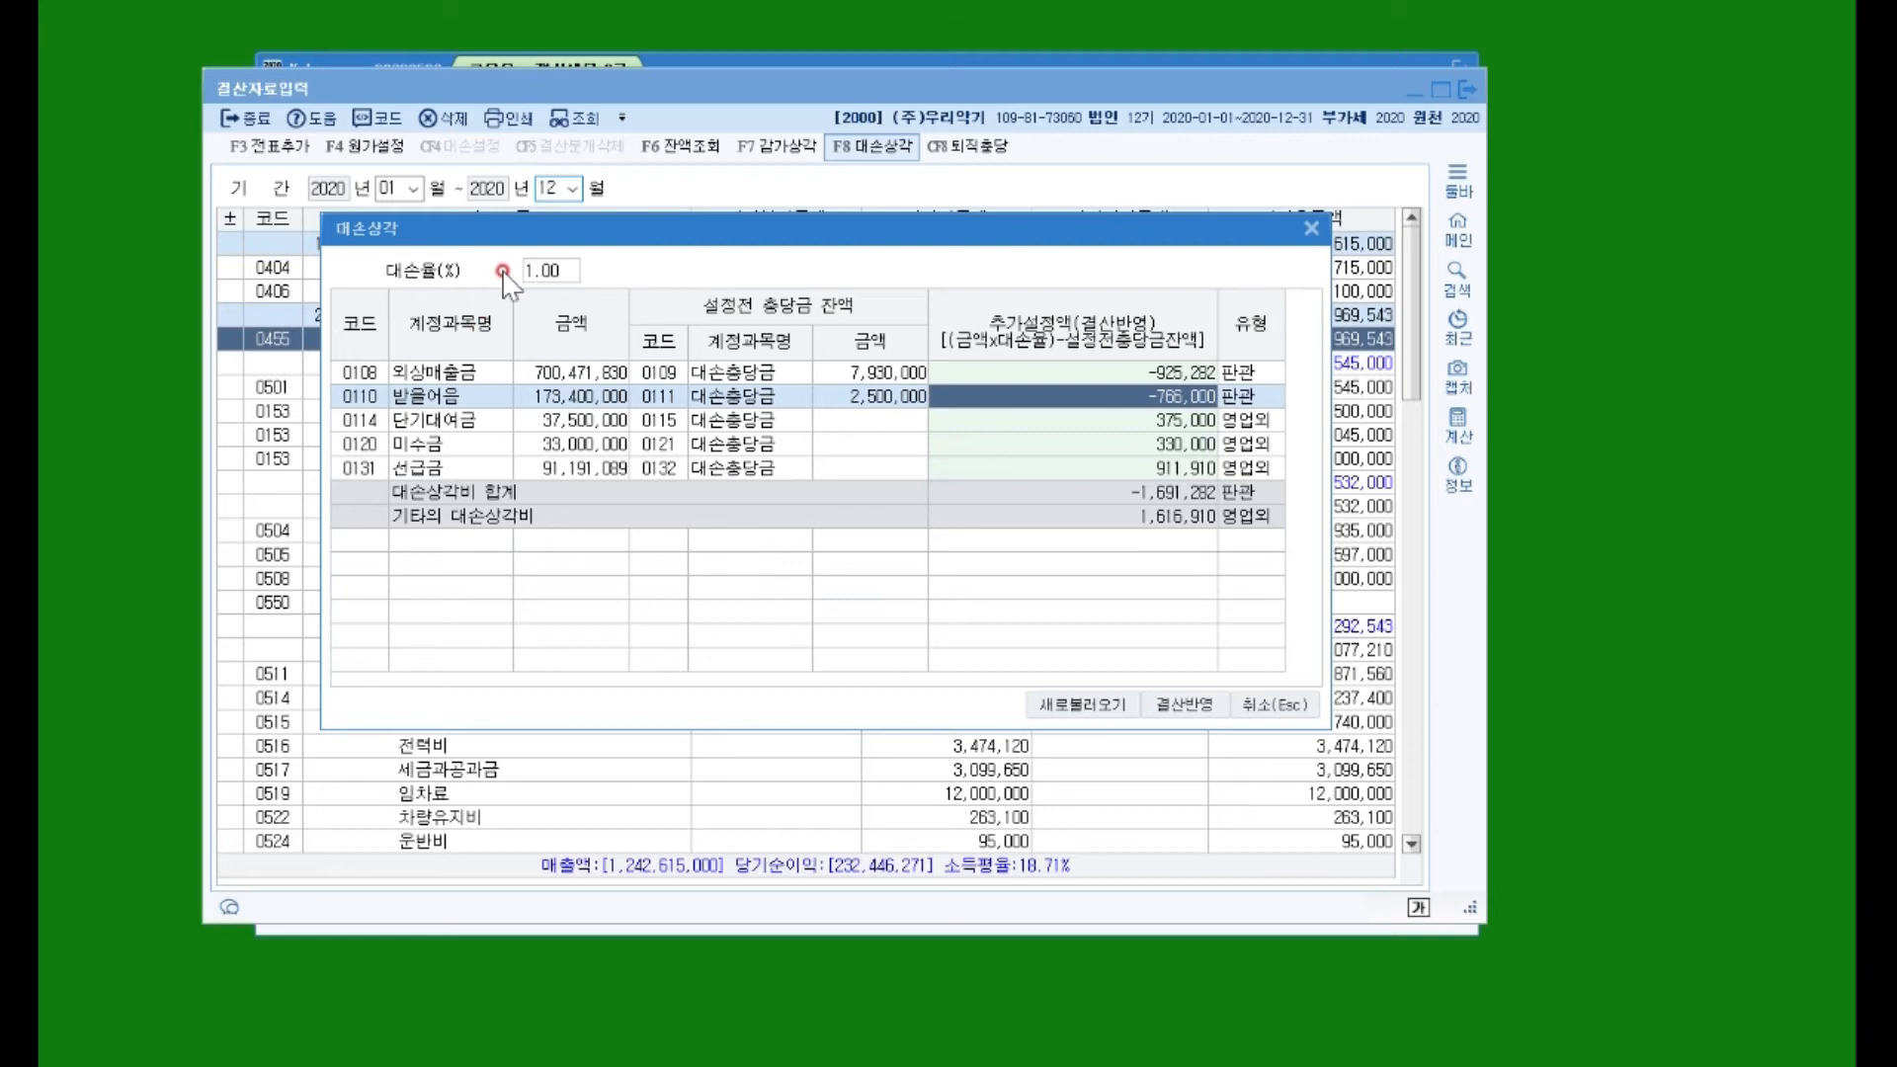
pyautogui.click(576, 277)
pyautogui.write('2')
pyautogui.press('Return')
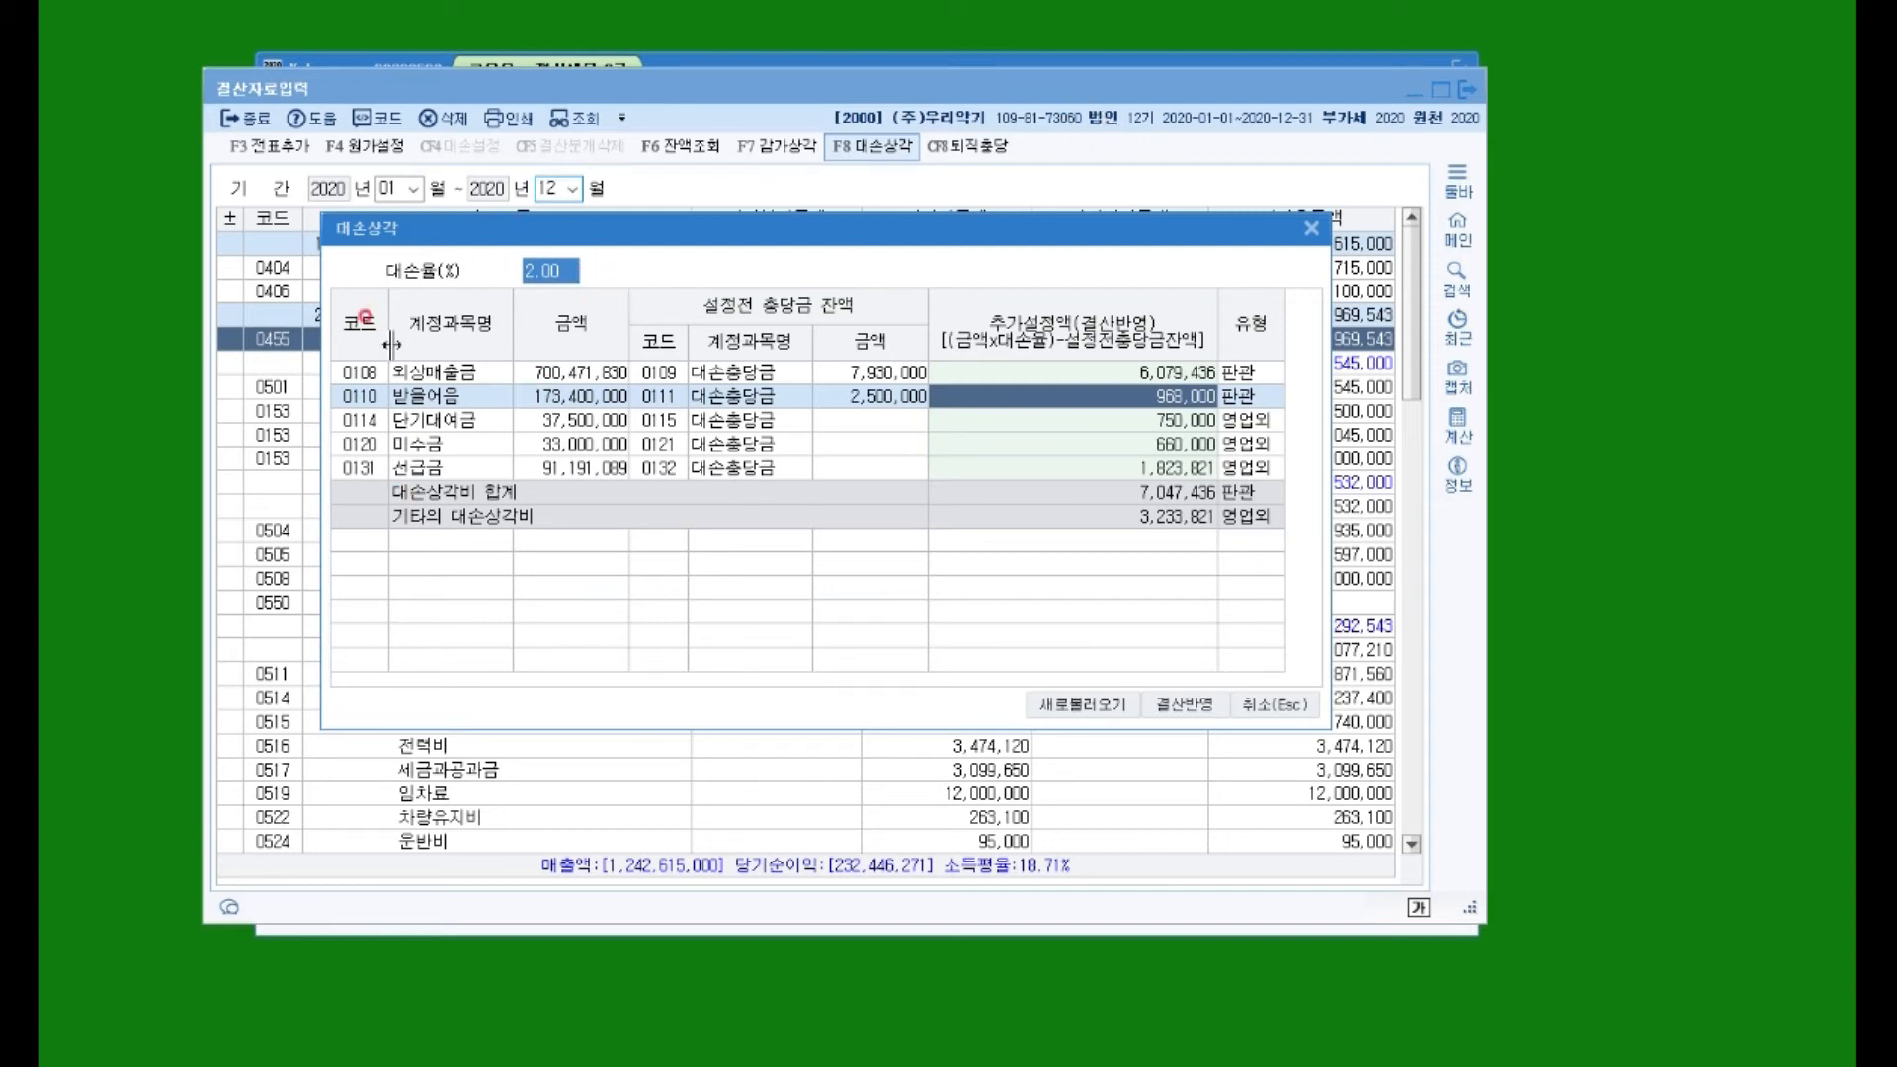
# Step: Clear the 추가설정액 of the non-operating receivables 단기대여금, 미수금 and 선급금
pyautogui.click(1197, 422)
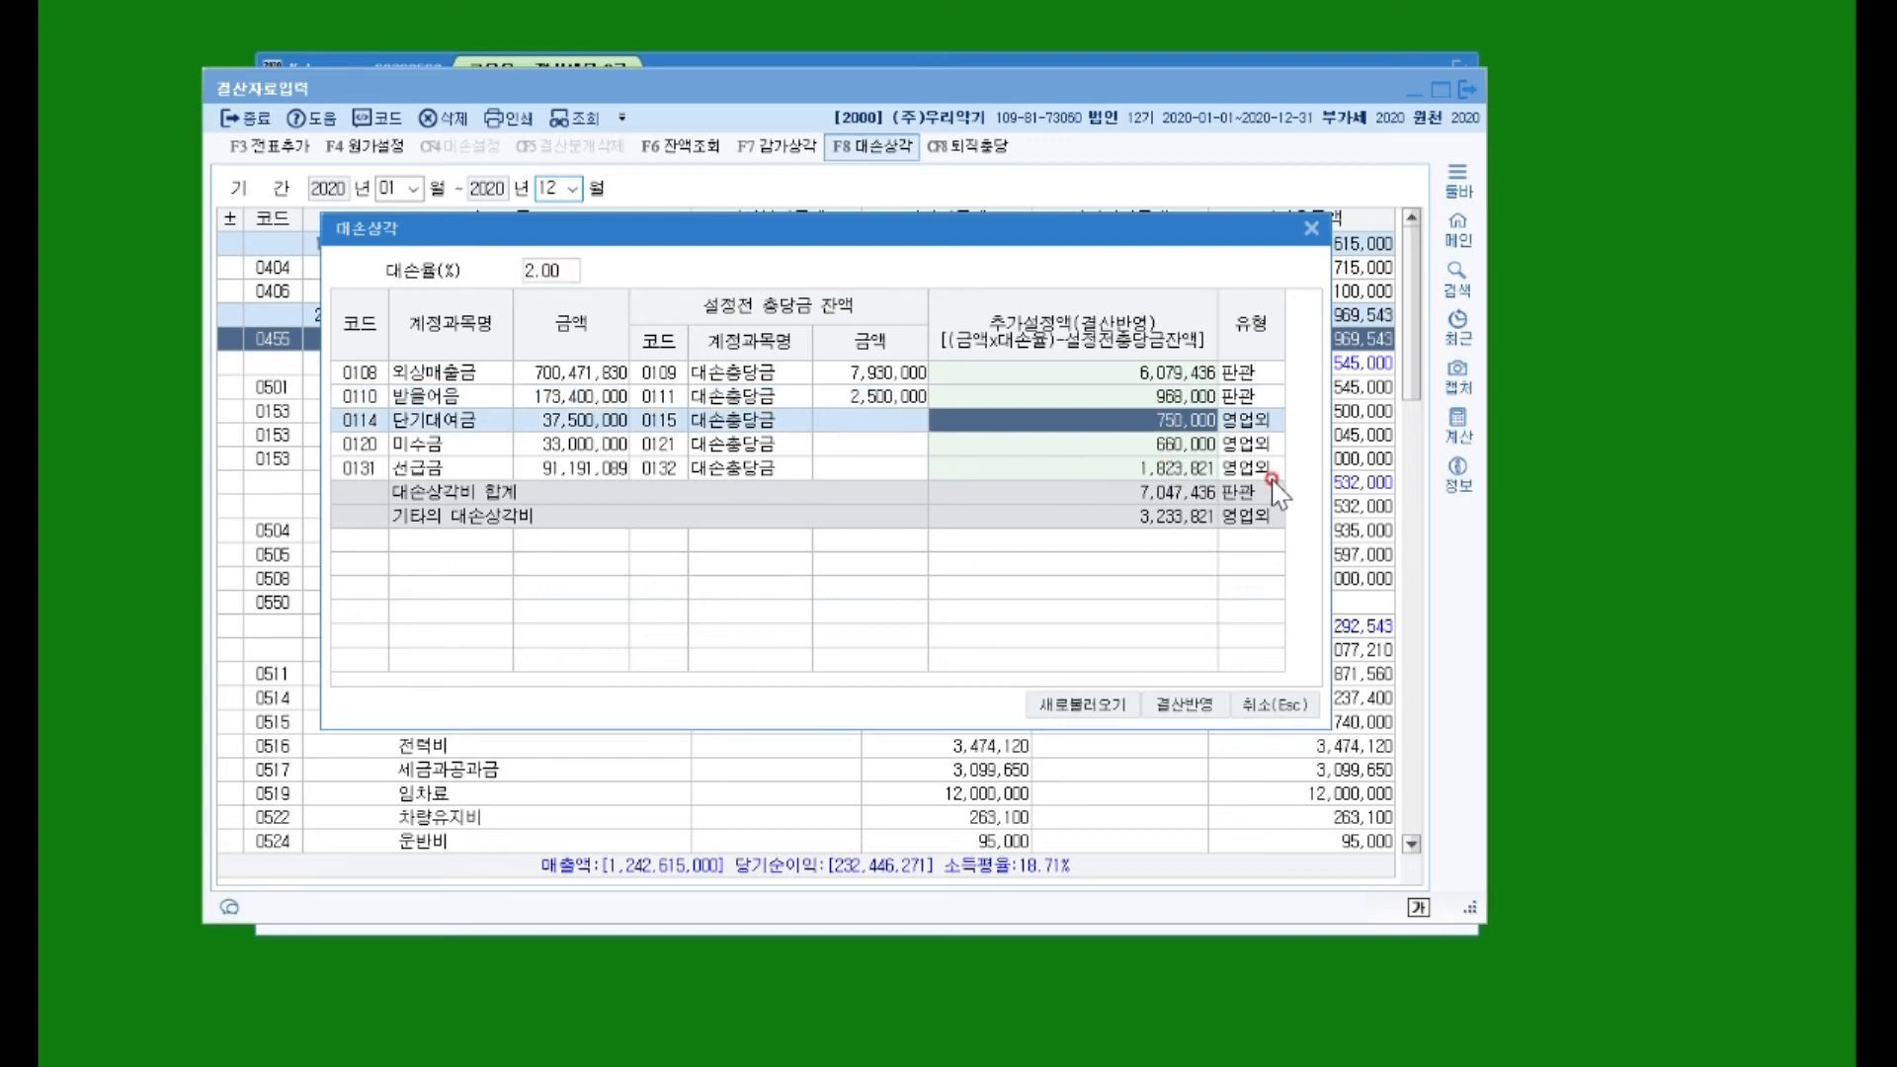
pyautogui.press('BackSpace')
pyautogui.press('BackSpace')
pyautogui.press('BackSpace')
pyautogui.press('BackSpace')
pyautogui.press('BackSpace')
pyautogui.press('BackSpace')
pyautogui.press('Return')
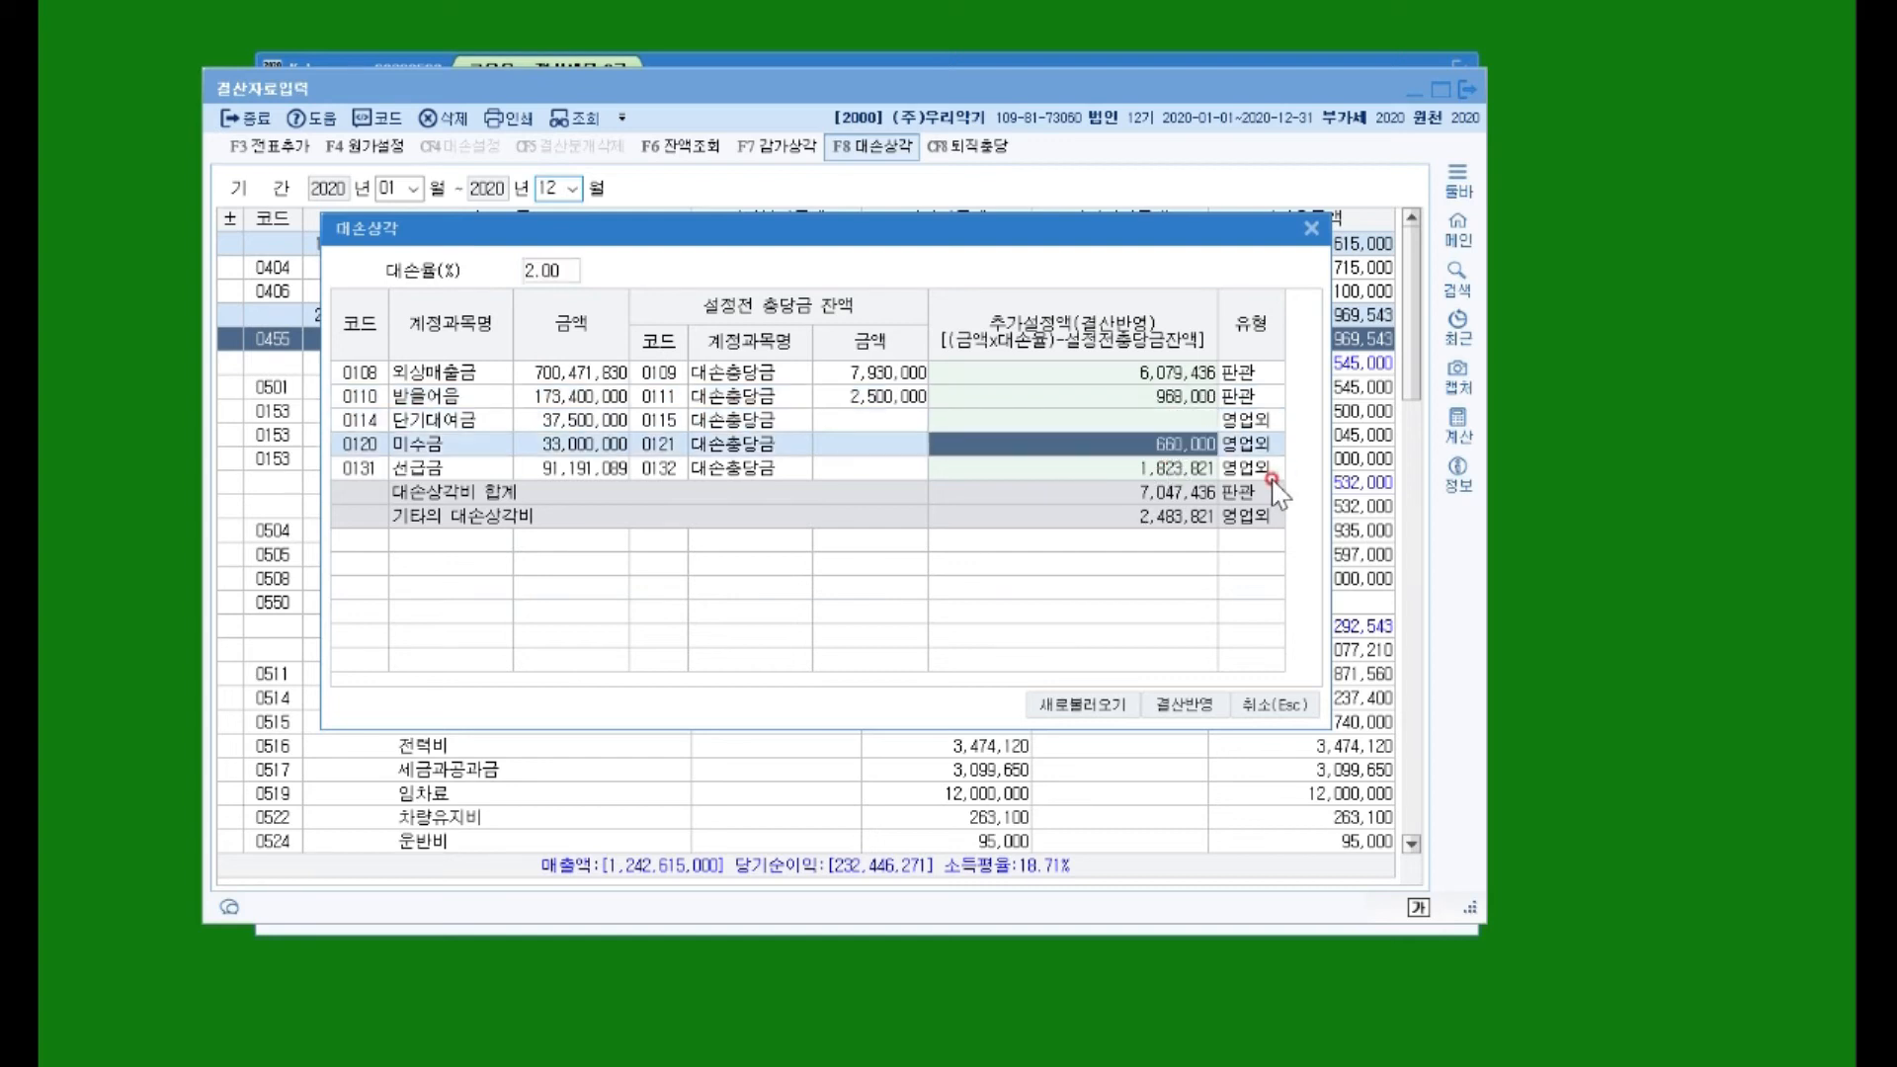
pyautogui.press('BackSpace')
pyautogui.press('BackSpace')
pyautogui.press('BackSpace')
pyautogui.press('BackSpace')
pyautogui.press('BackSpace')
pyautogui.press('BackSpace')
pyautogui.press('Return')
pyautogui.press('BackSpace')
pyautogui.press('BackSpace')
pyautogui.press('BackSpace')
pyautogui.press('BackSpace')
pyautogui.press('BackSpace')
pyautogui.press('BackSpace')
pyautogui.press('BackSpace')
pyautogui.press('Return')
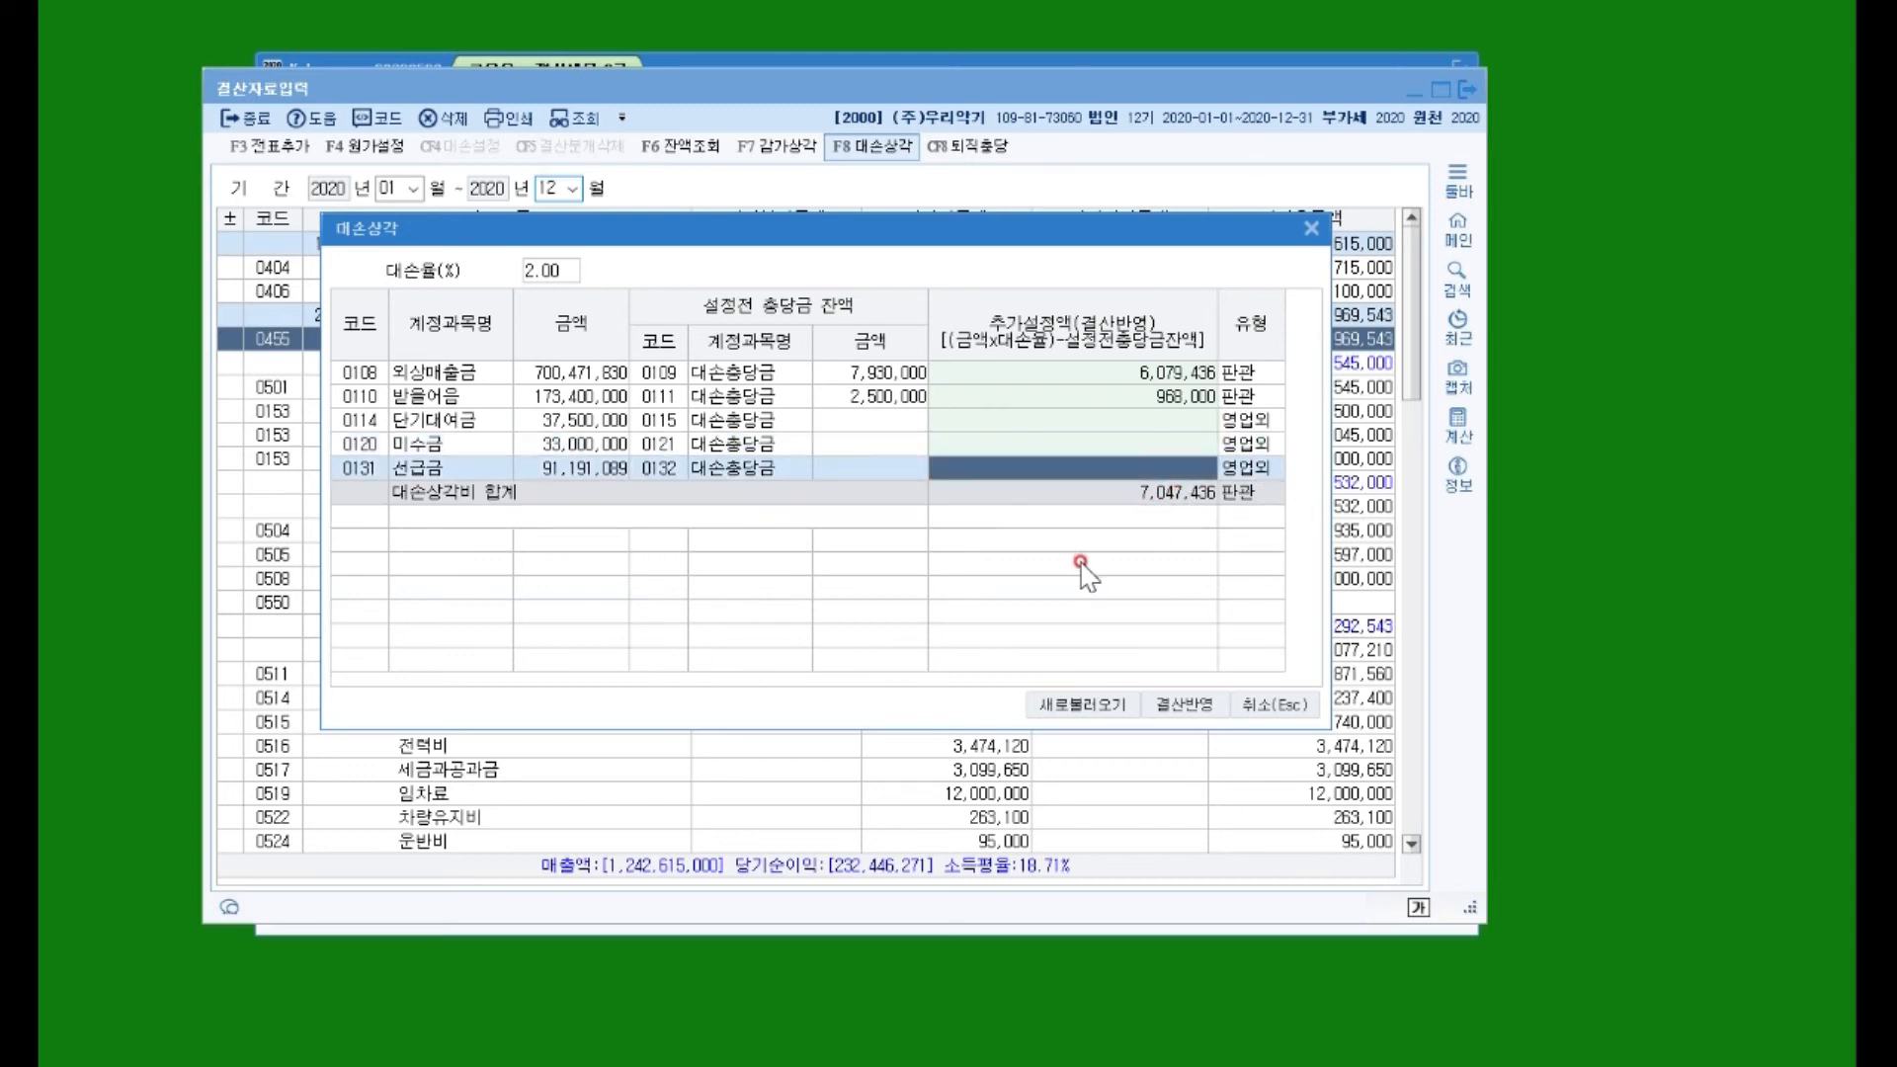
# Step: Check the 추가설정액 of 외상매출금 and 받을어음 and apply the 대손상각 amounts to the closing data
pyautogui.click(1169, 390)
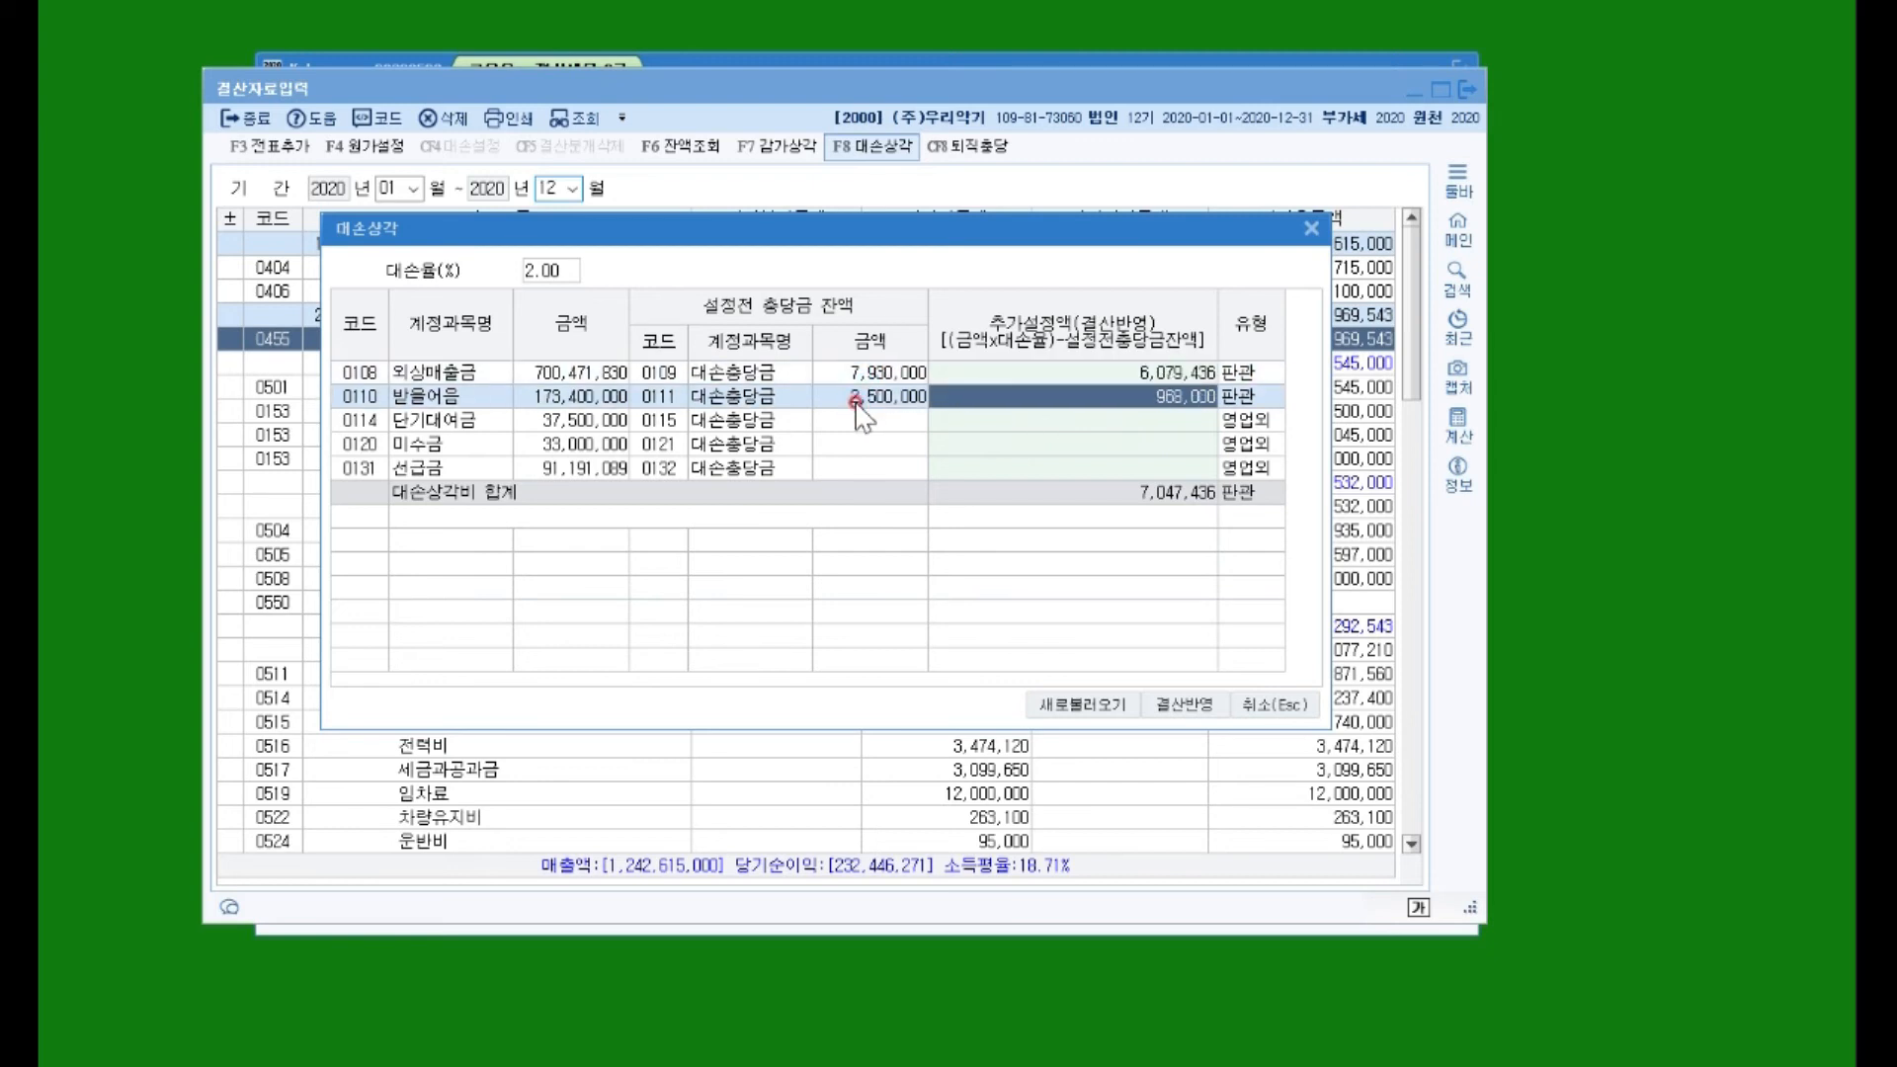
pyautogui.click(1163, 375)
pyautogui.click(1172, 399)
pyautogui.click(1185, 706)
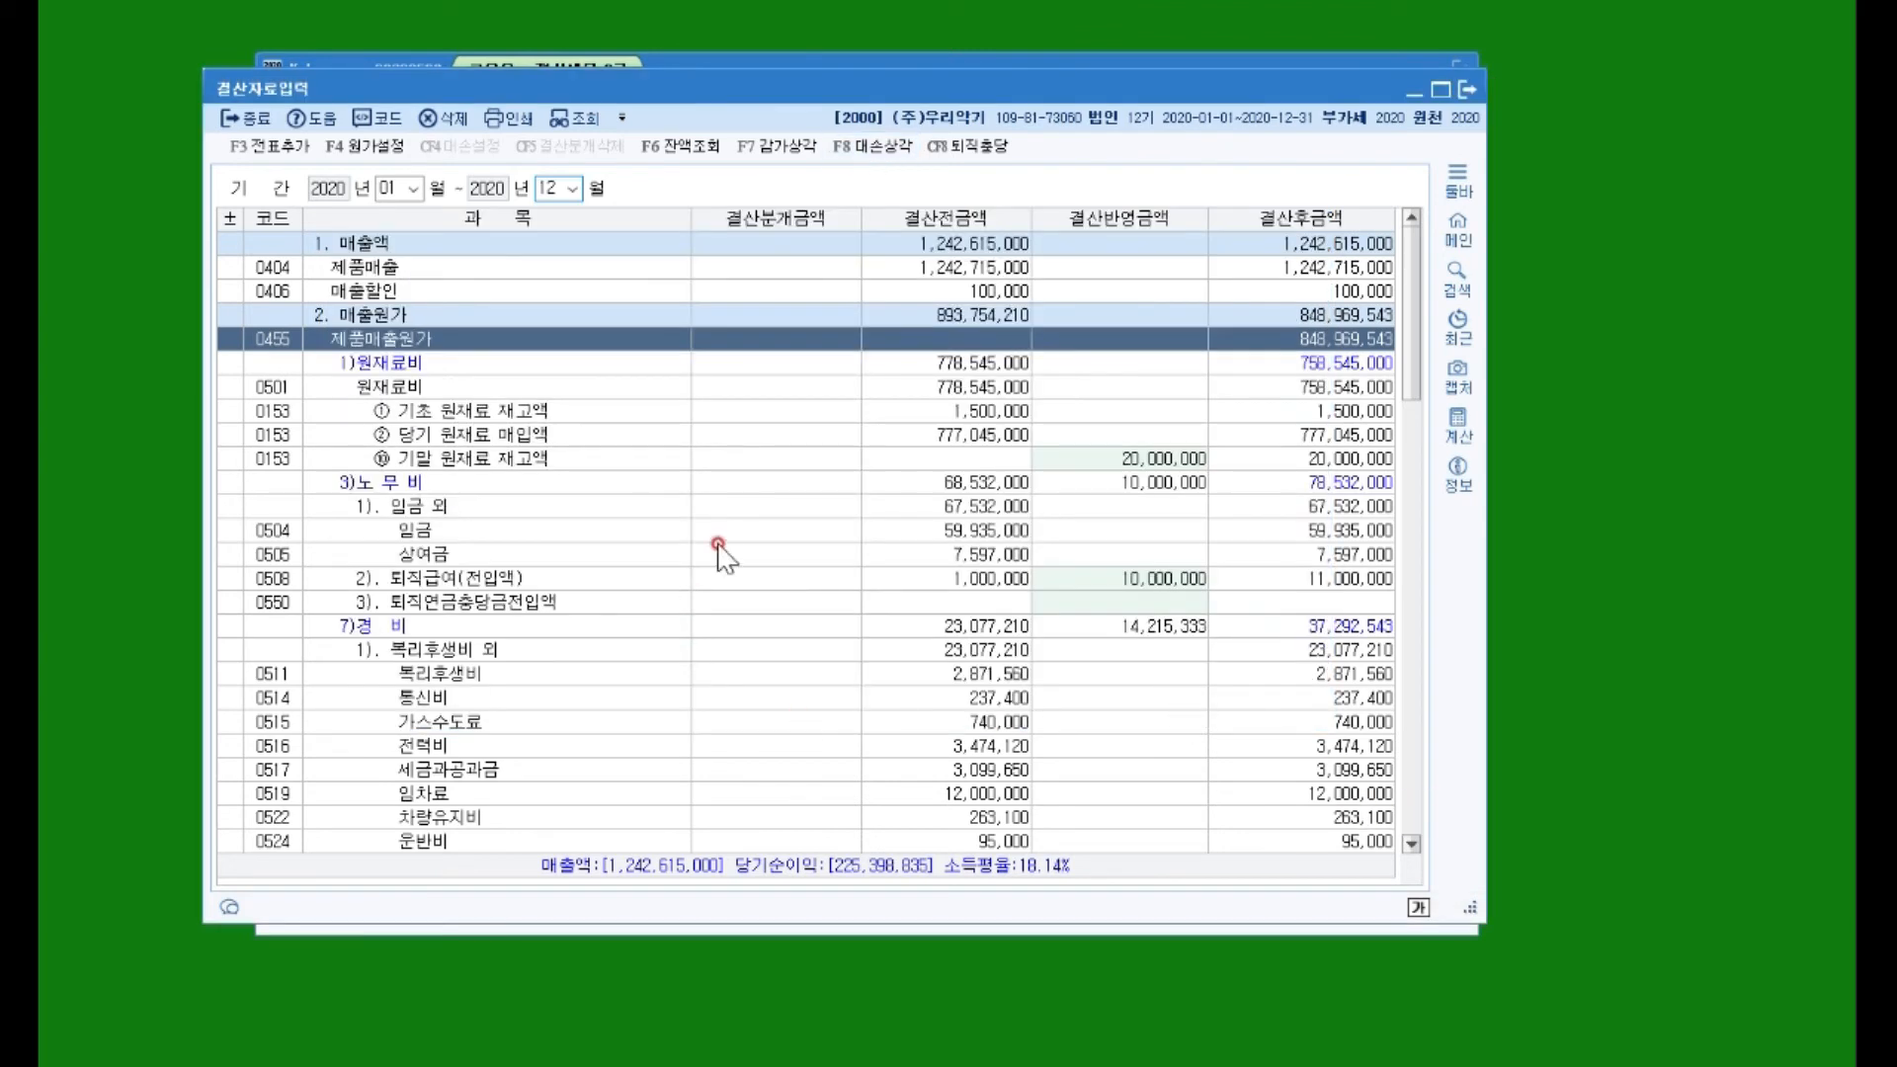
# Step: Examine the applied 대손상각 amounts of 외상매출금 and 받을어음 under 판매비와 일반관리비
pyautogui.scroll(-6, 1210, 603)
pyautogui.scroll(-6, 1214, 606)
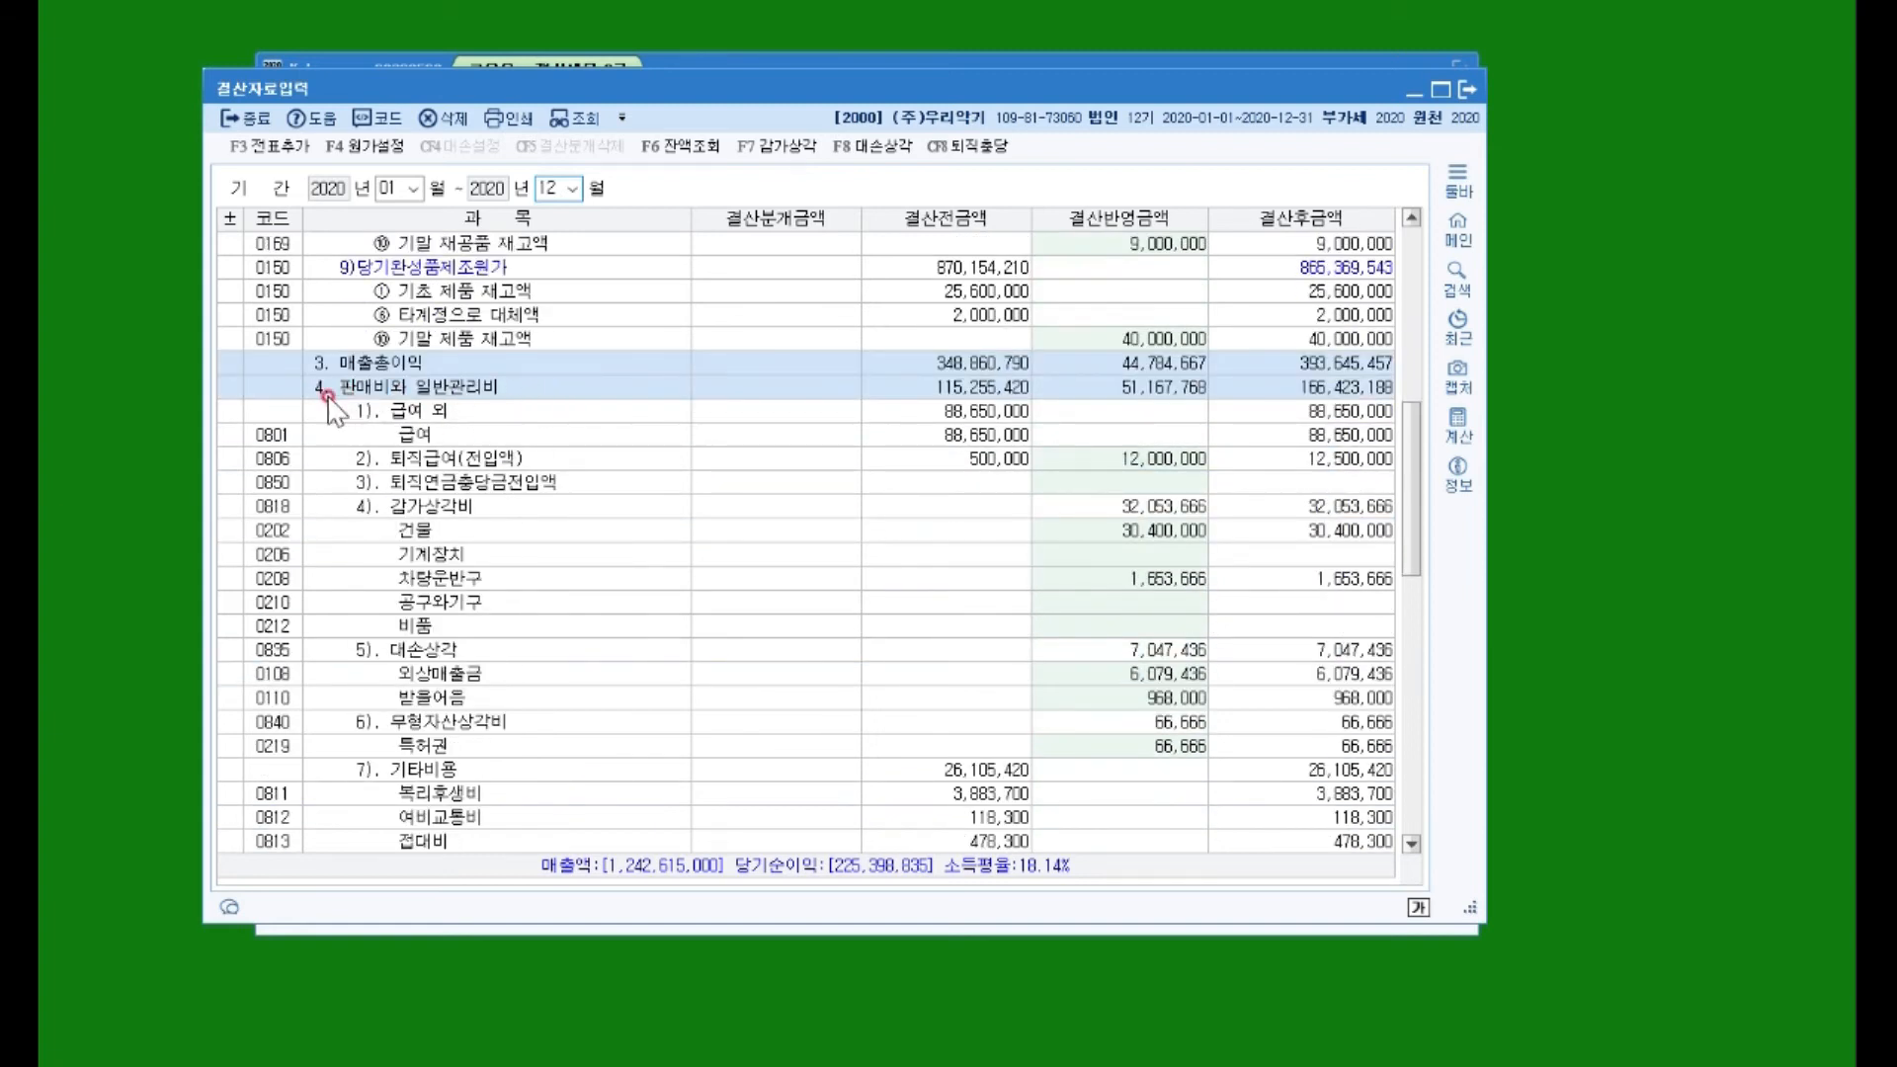
pyautogui.click(426, 651)
pyautogui.click(1154, 673)
pyautogui.click(1158, 696)
pyautogui.click(1159, 674)
pyautogui.click(1159, 692)
pyautogui.click(1159, 674)
pyautogui.click(1158, 696)
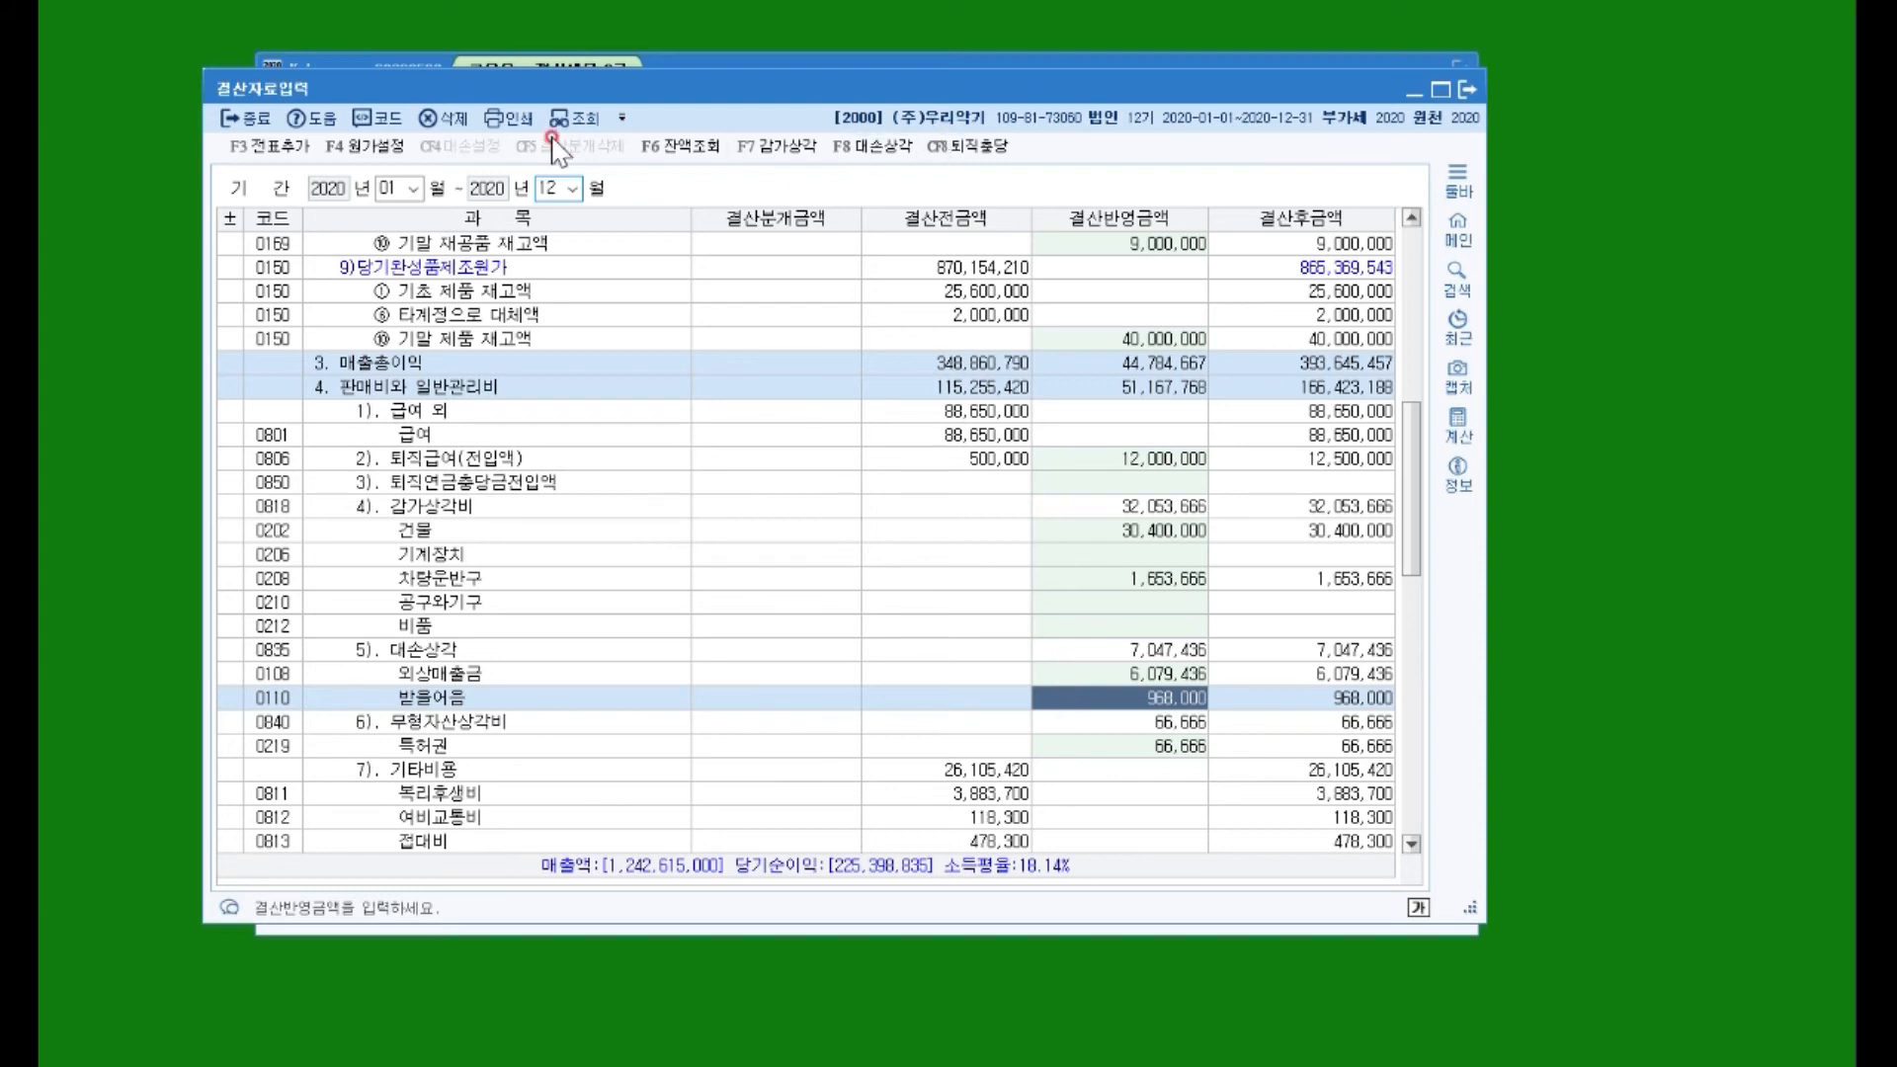
# Step: Enter 6,740,000 as the 결산반영금액 of 추가계상액 under 법인세등
pyautogui.moveTo(664, 96); pyautogui.dragTo(664, 89)
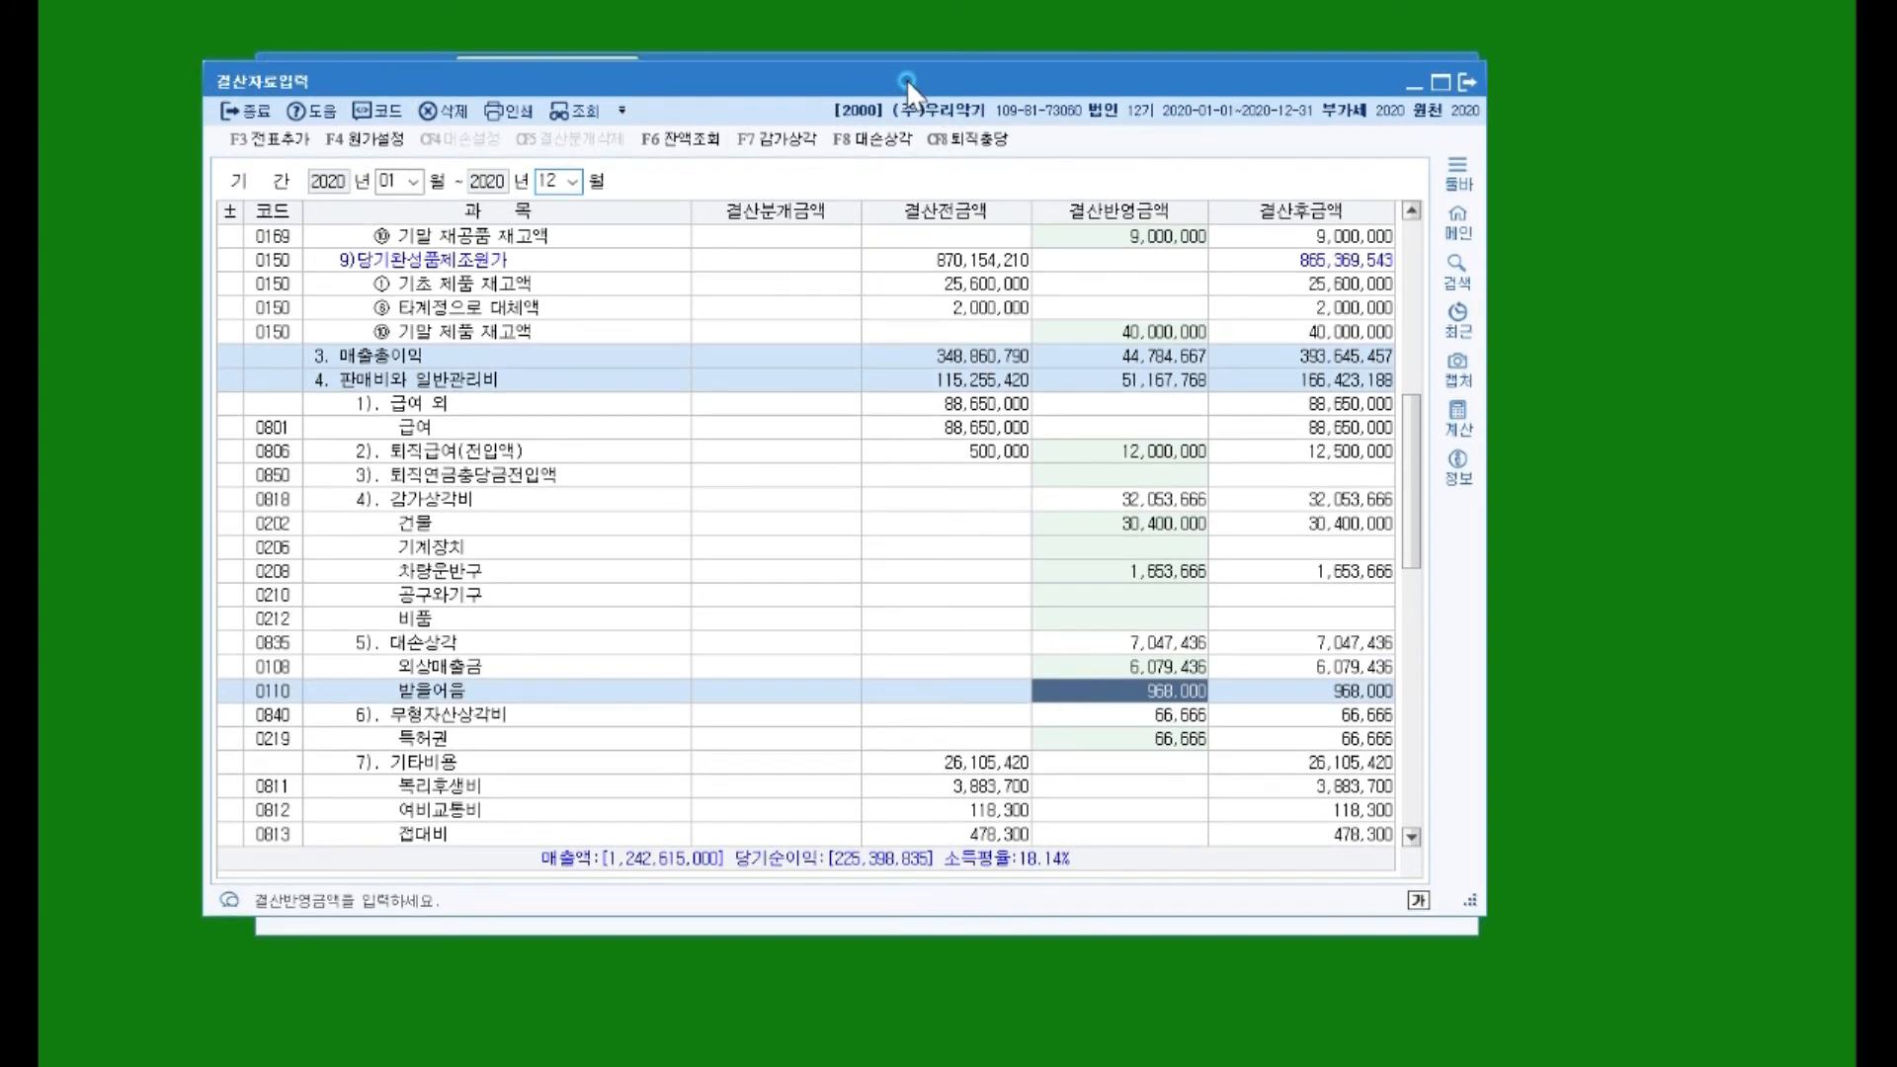
pyautogui.click(952, 293)
pyautogui.scroll(-4, 995, 583)
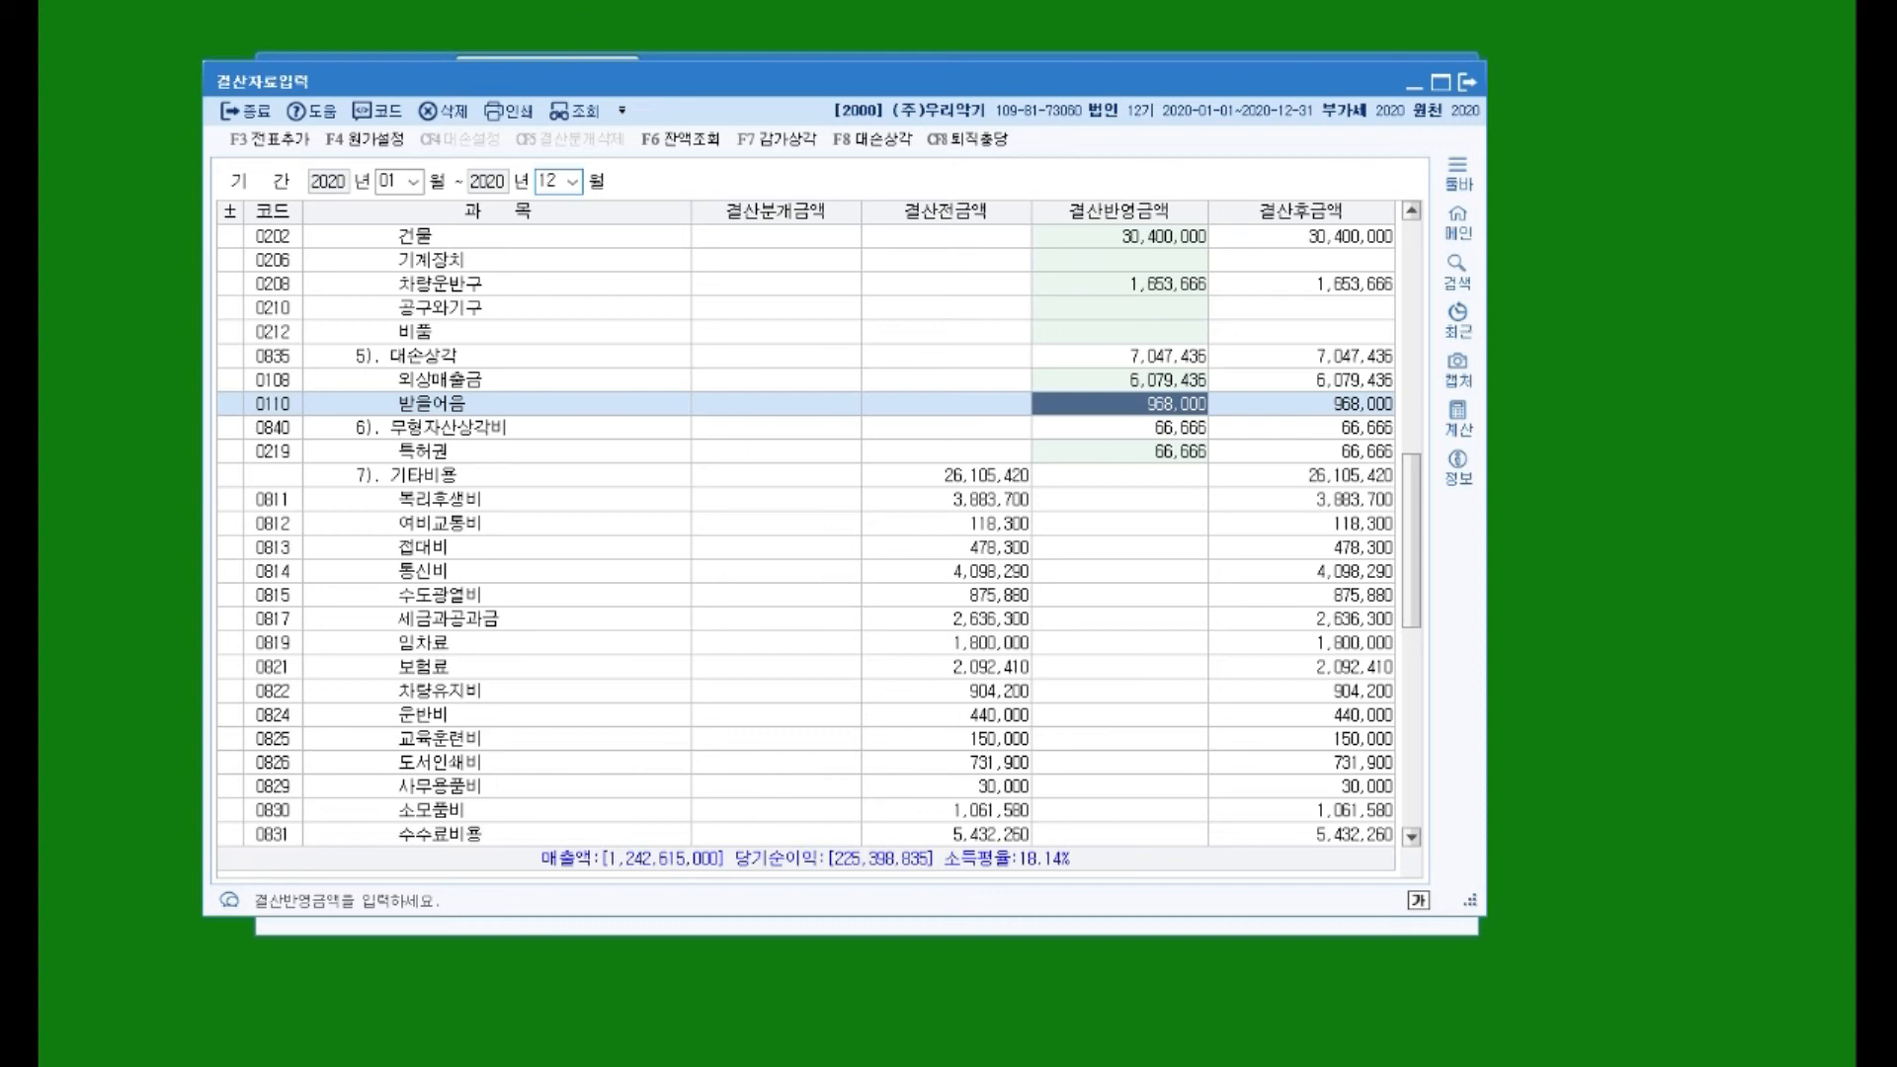
pyautogui.click(1162, 806)
pyautogui.scroll(-15, 1161, 806)
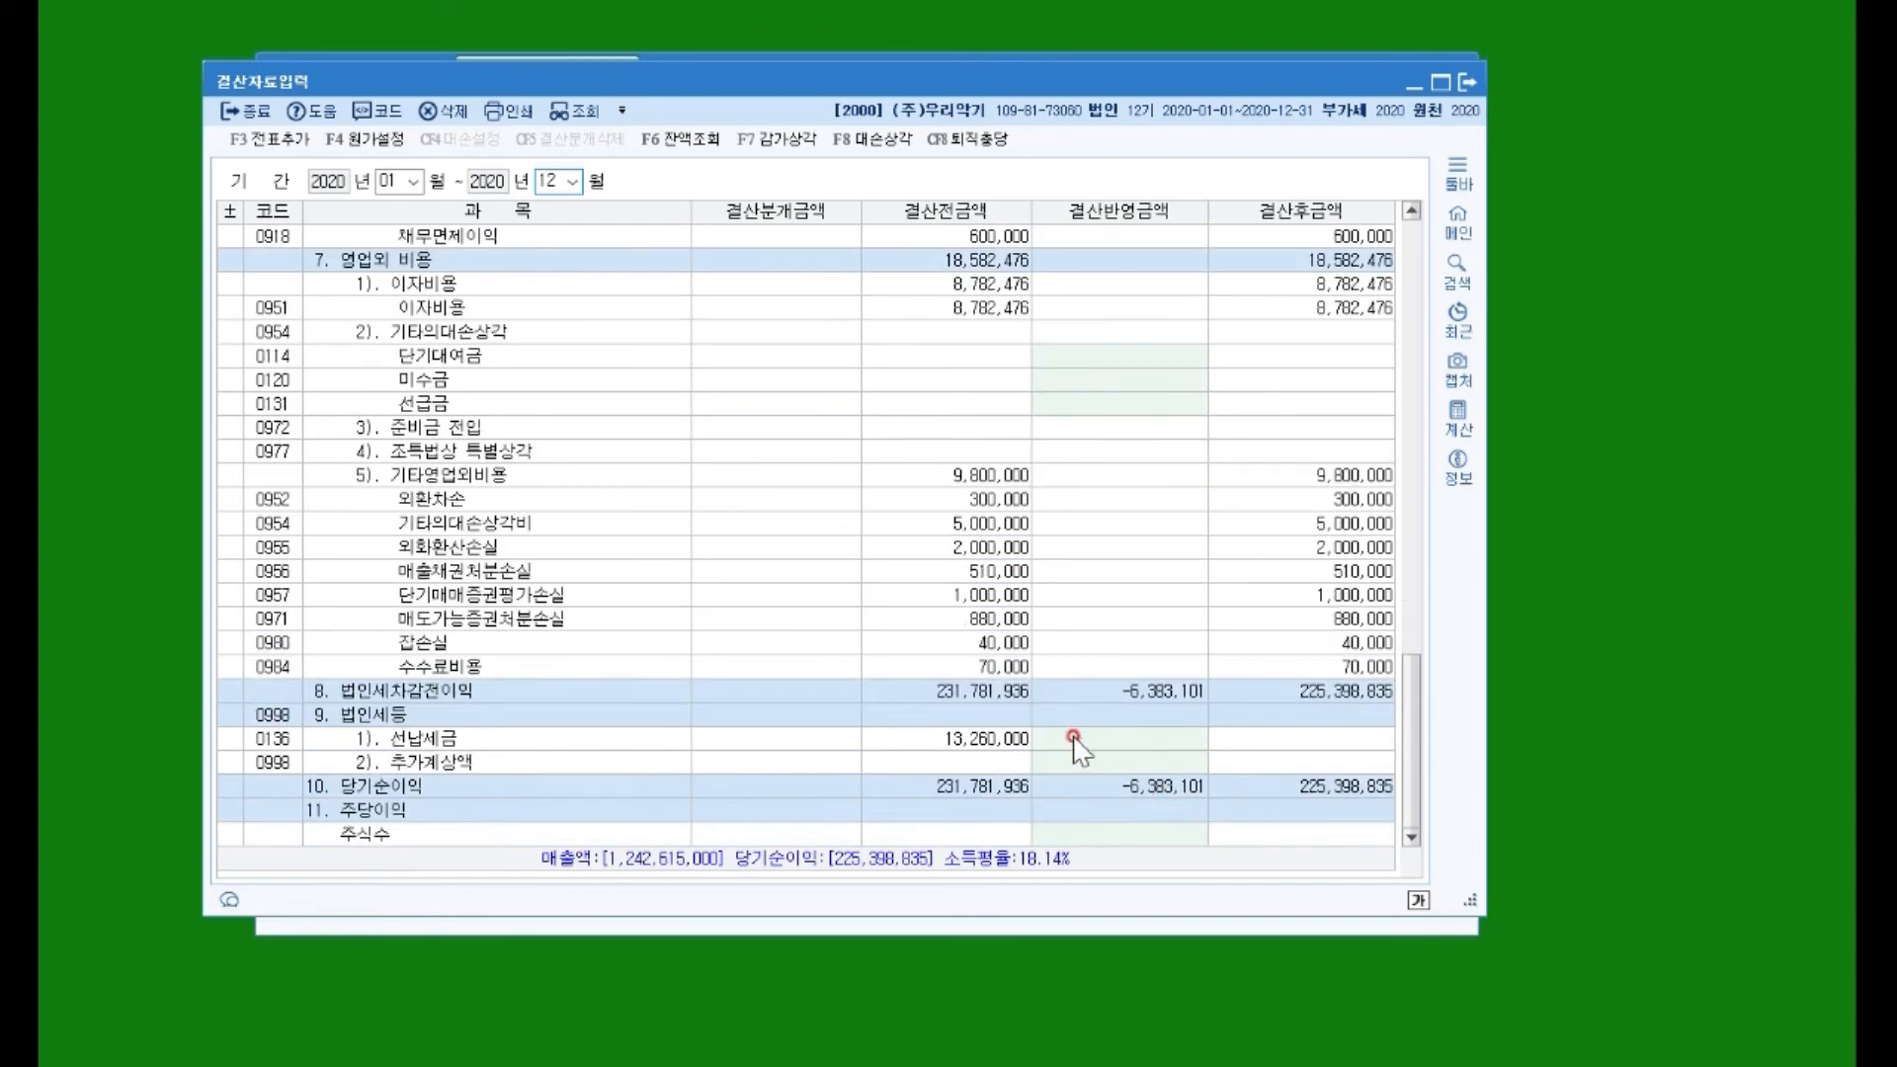
pyautogui.click(1009, 743)
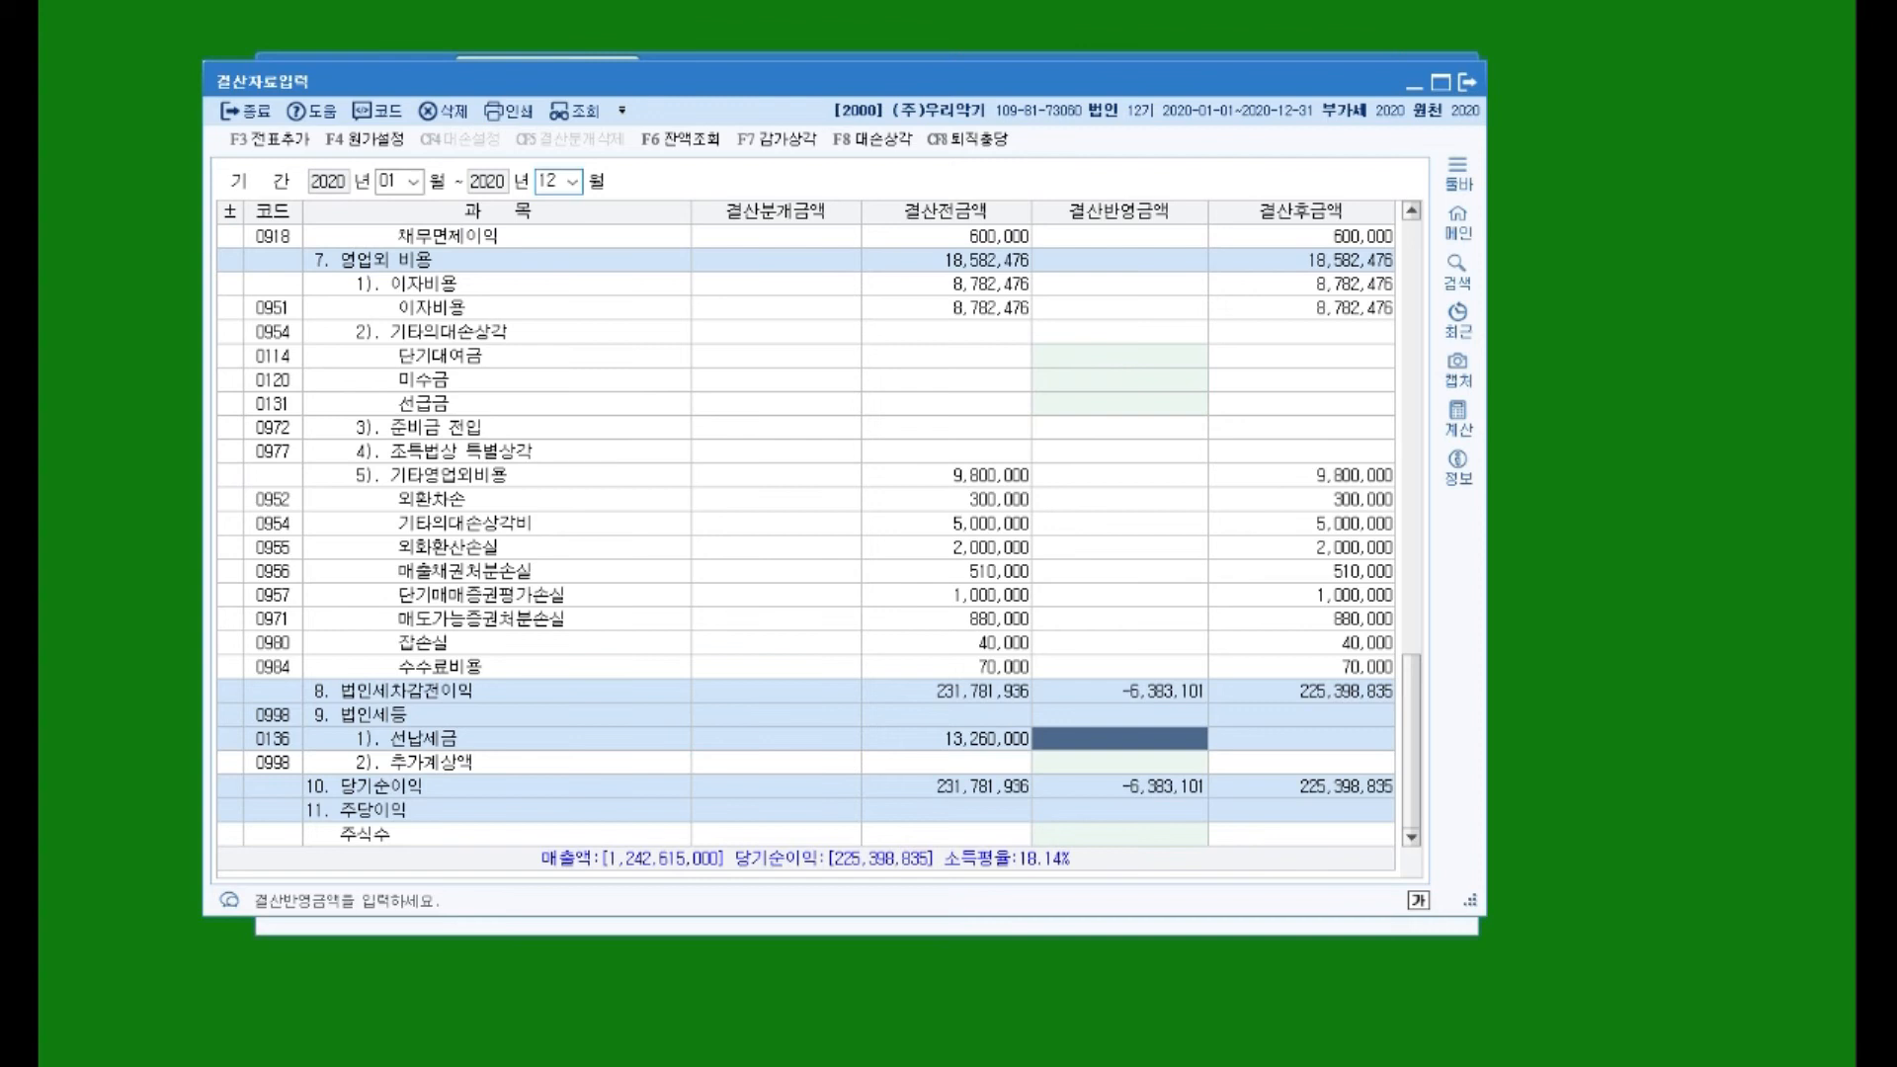
pyautogui.click(1187, 761)
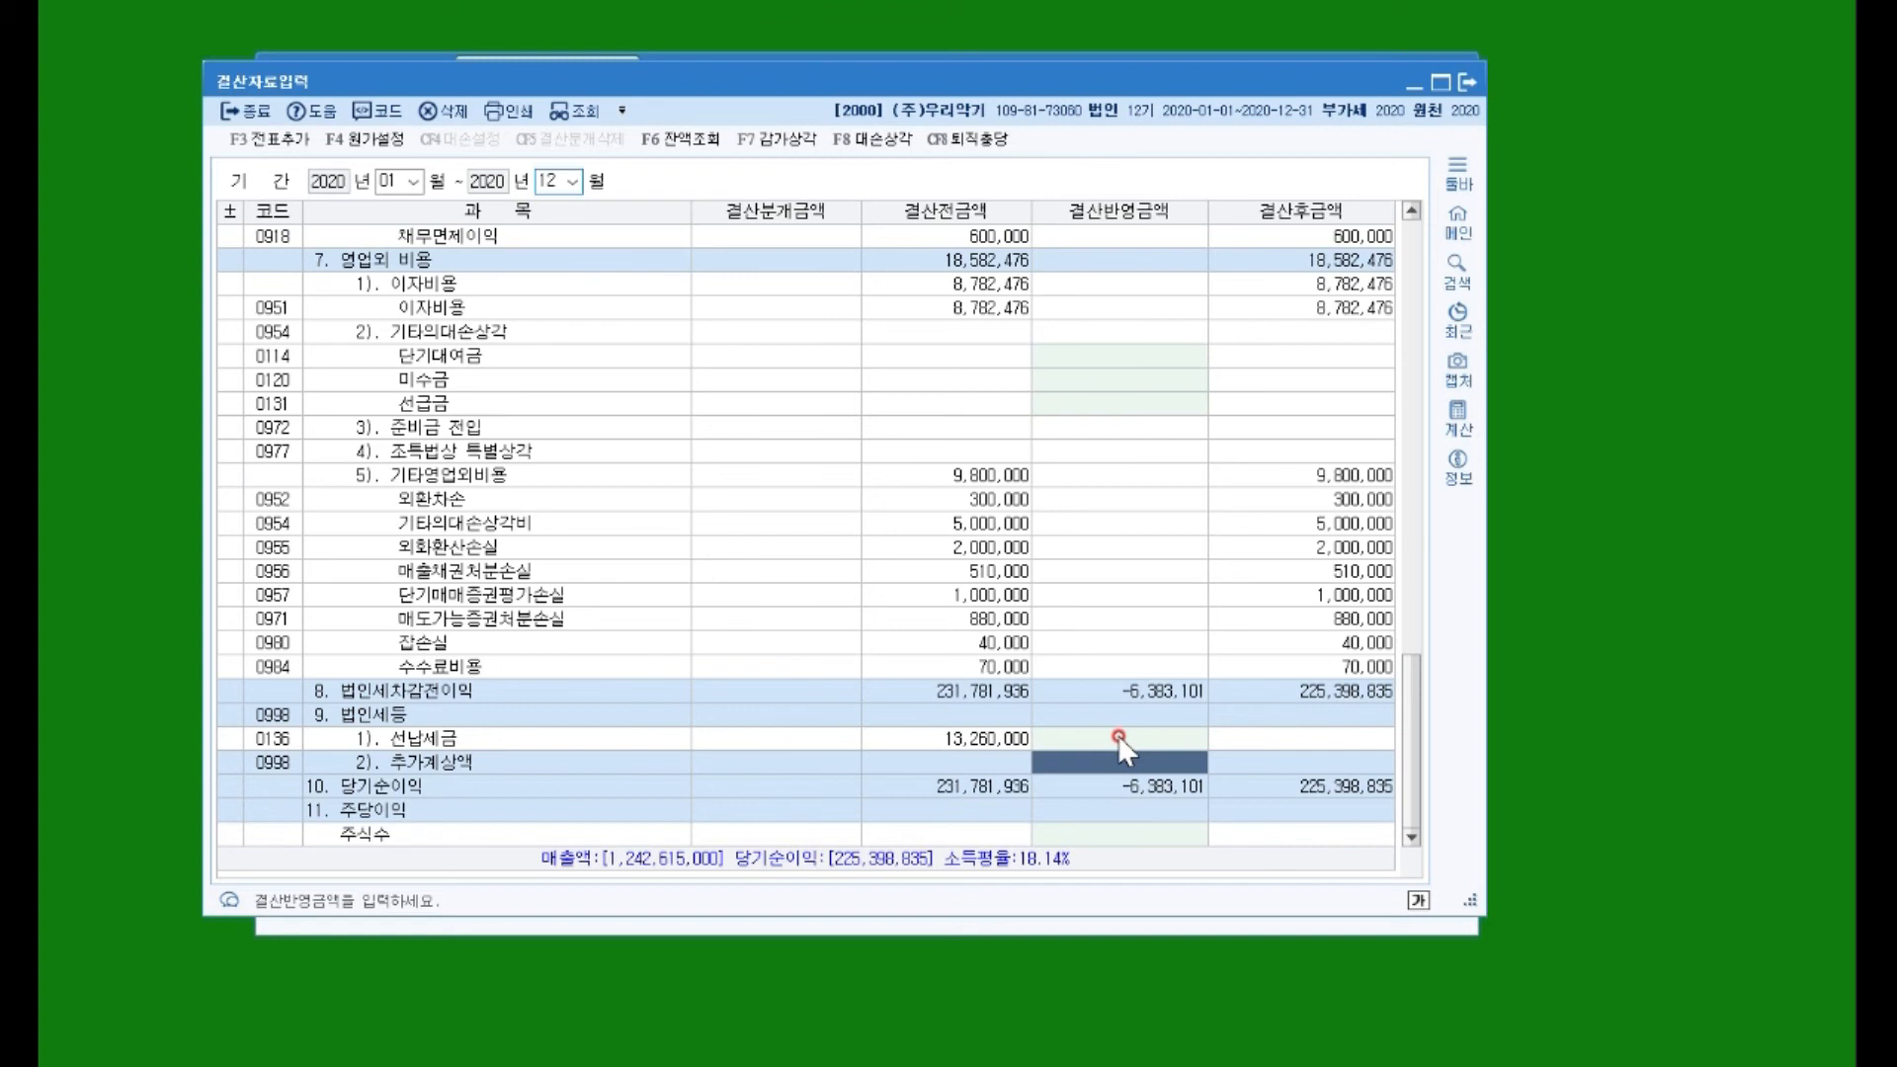
pyautogui.write('6,740,')
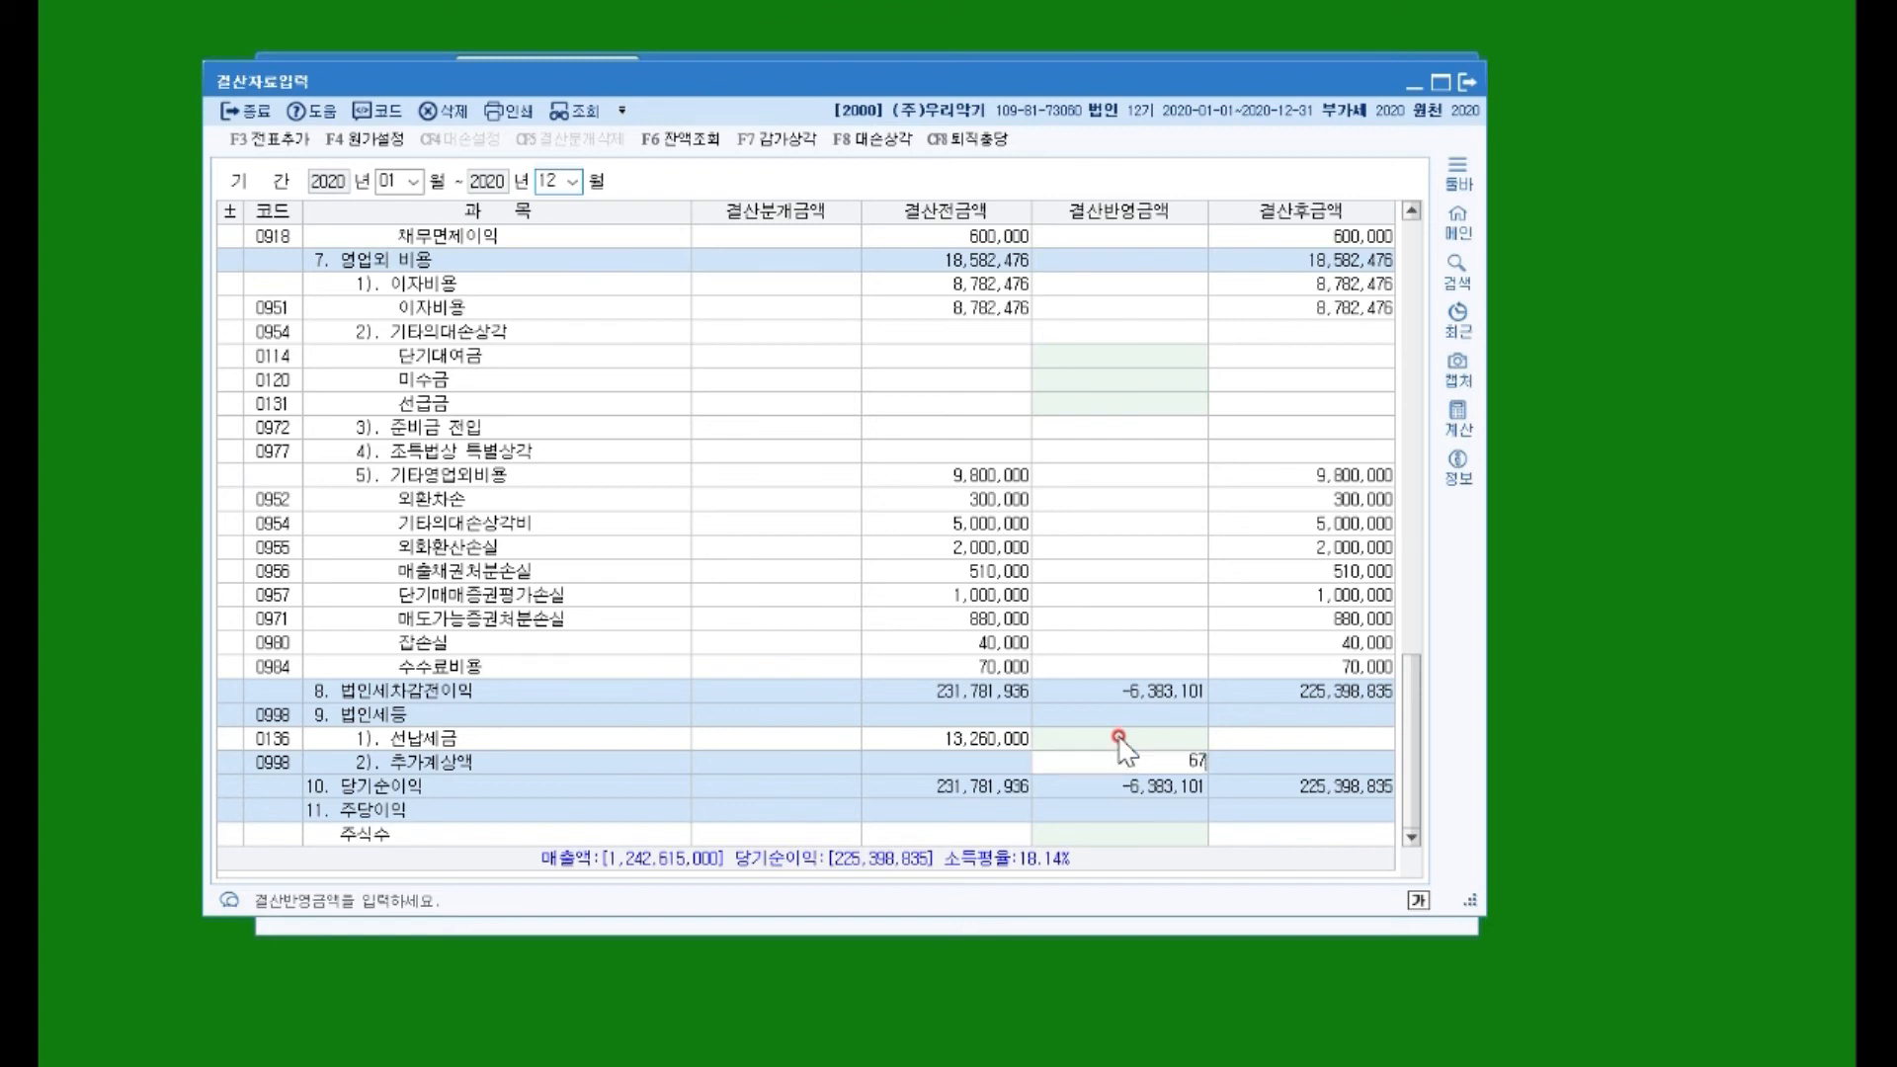
pyautogui.write('000')
pyautogui.press('Return')
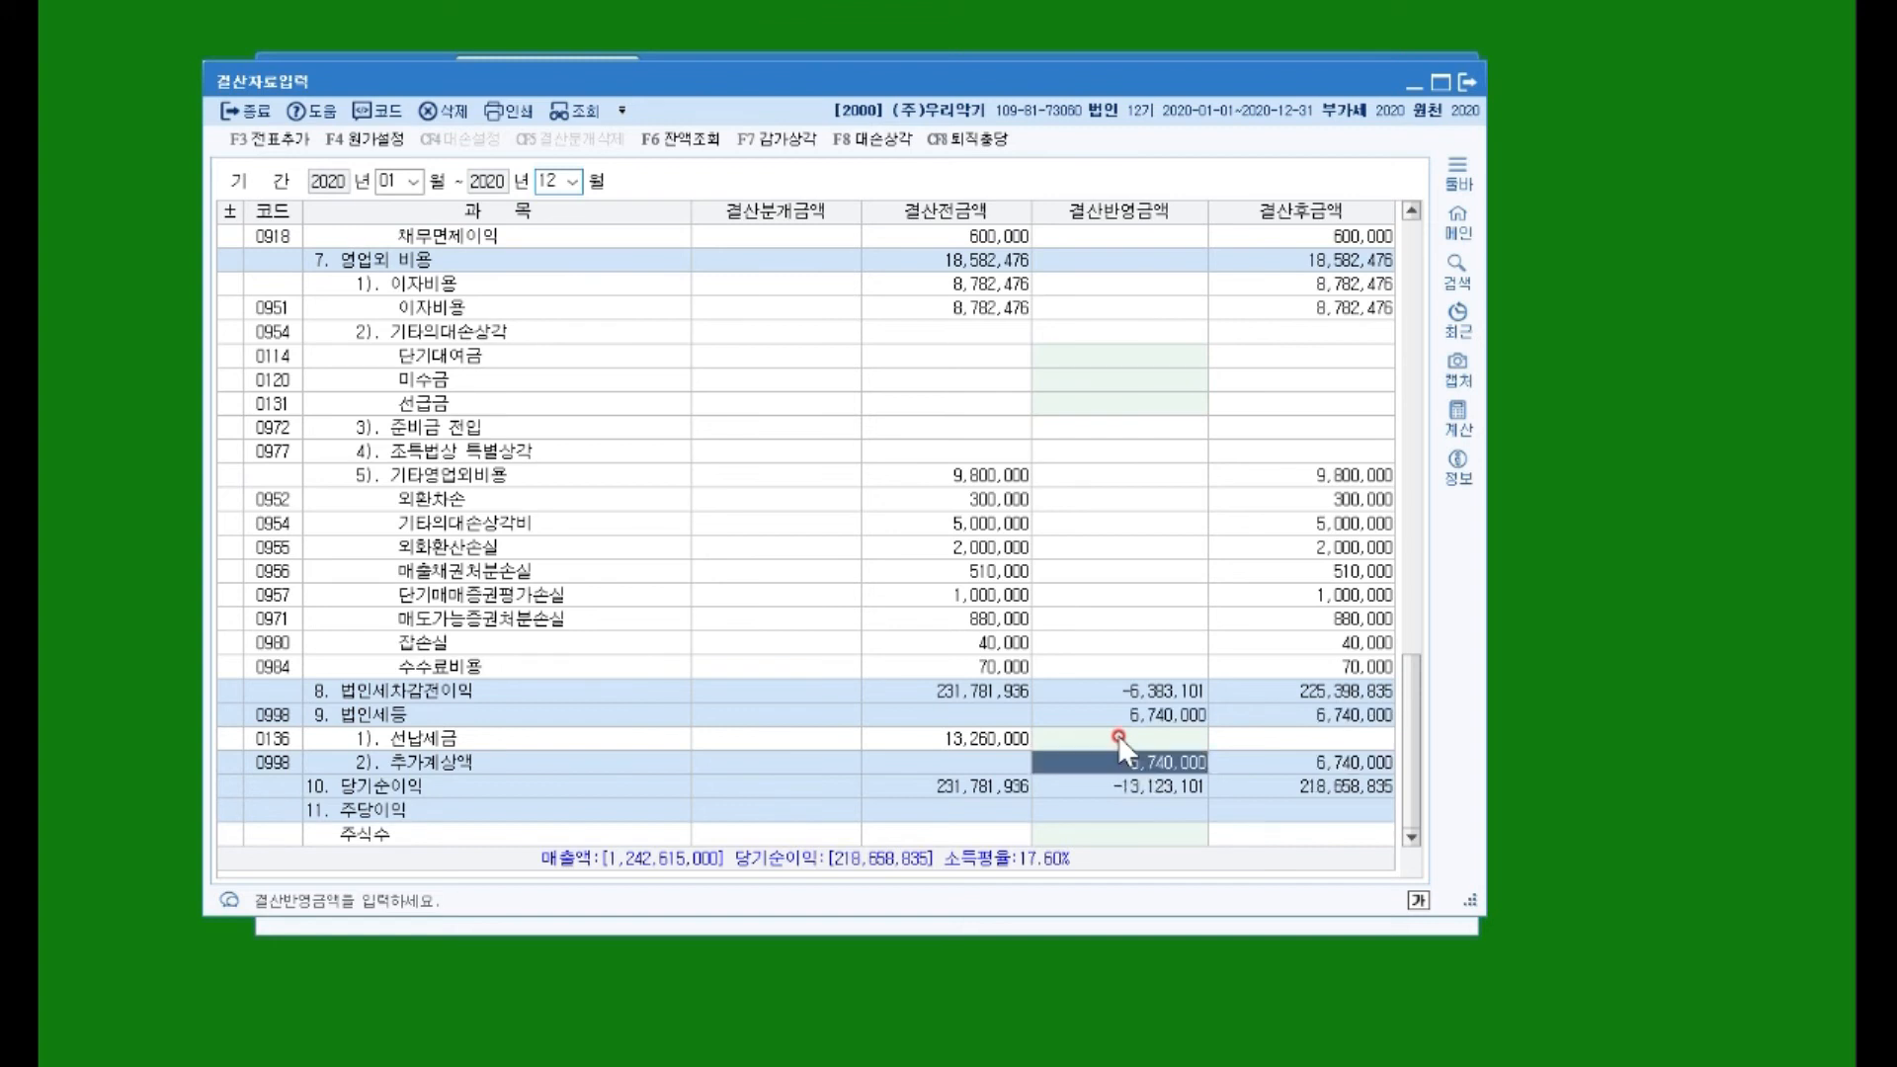
# Step: Enter 13,260,000 as the 결산반영금액 of 선납세금 and check the 법인세등 total
pyautogui.click(1116, 763)
pyautogui.click(1141, 741)
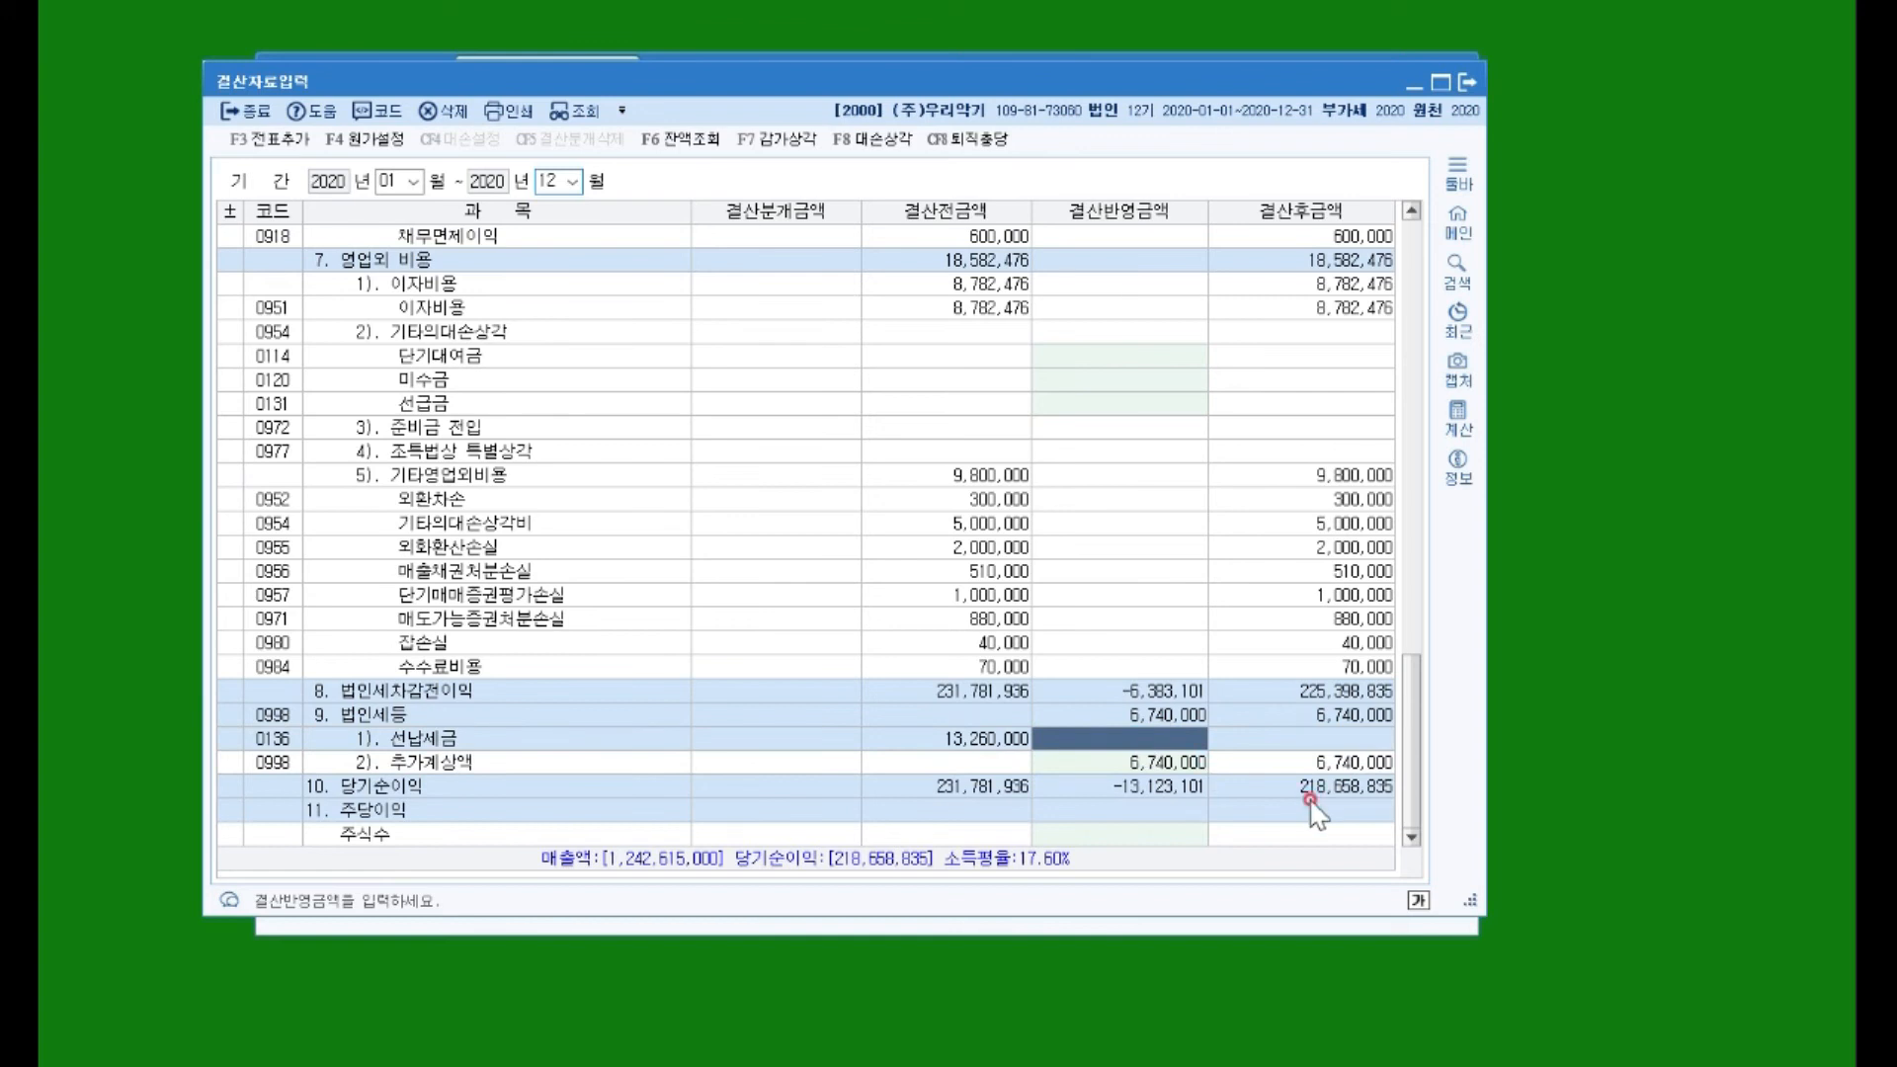
pyautogui.write('13,260,')
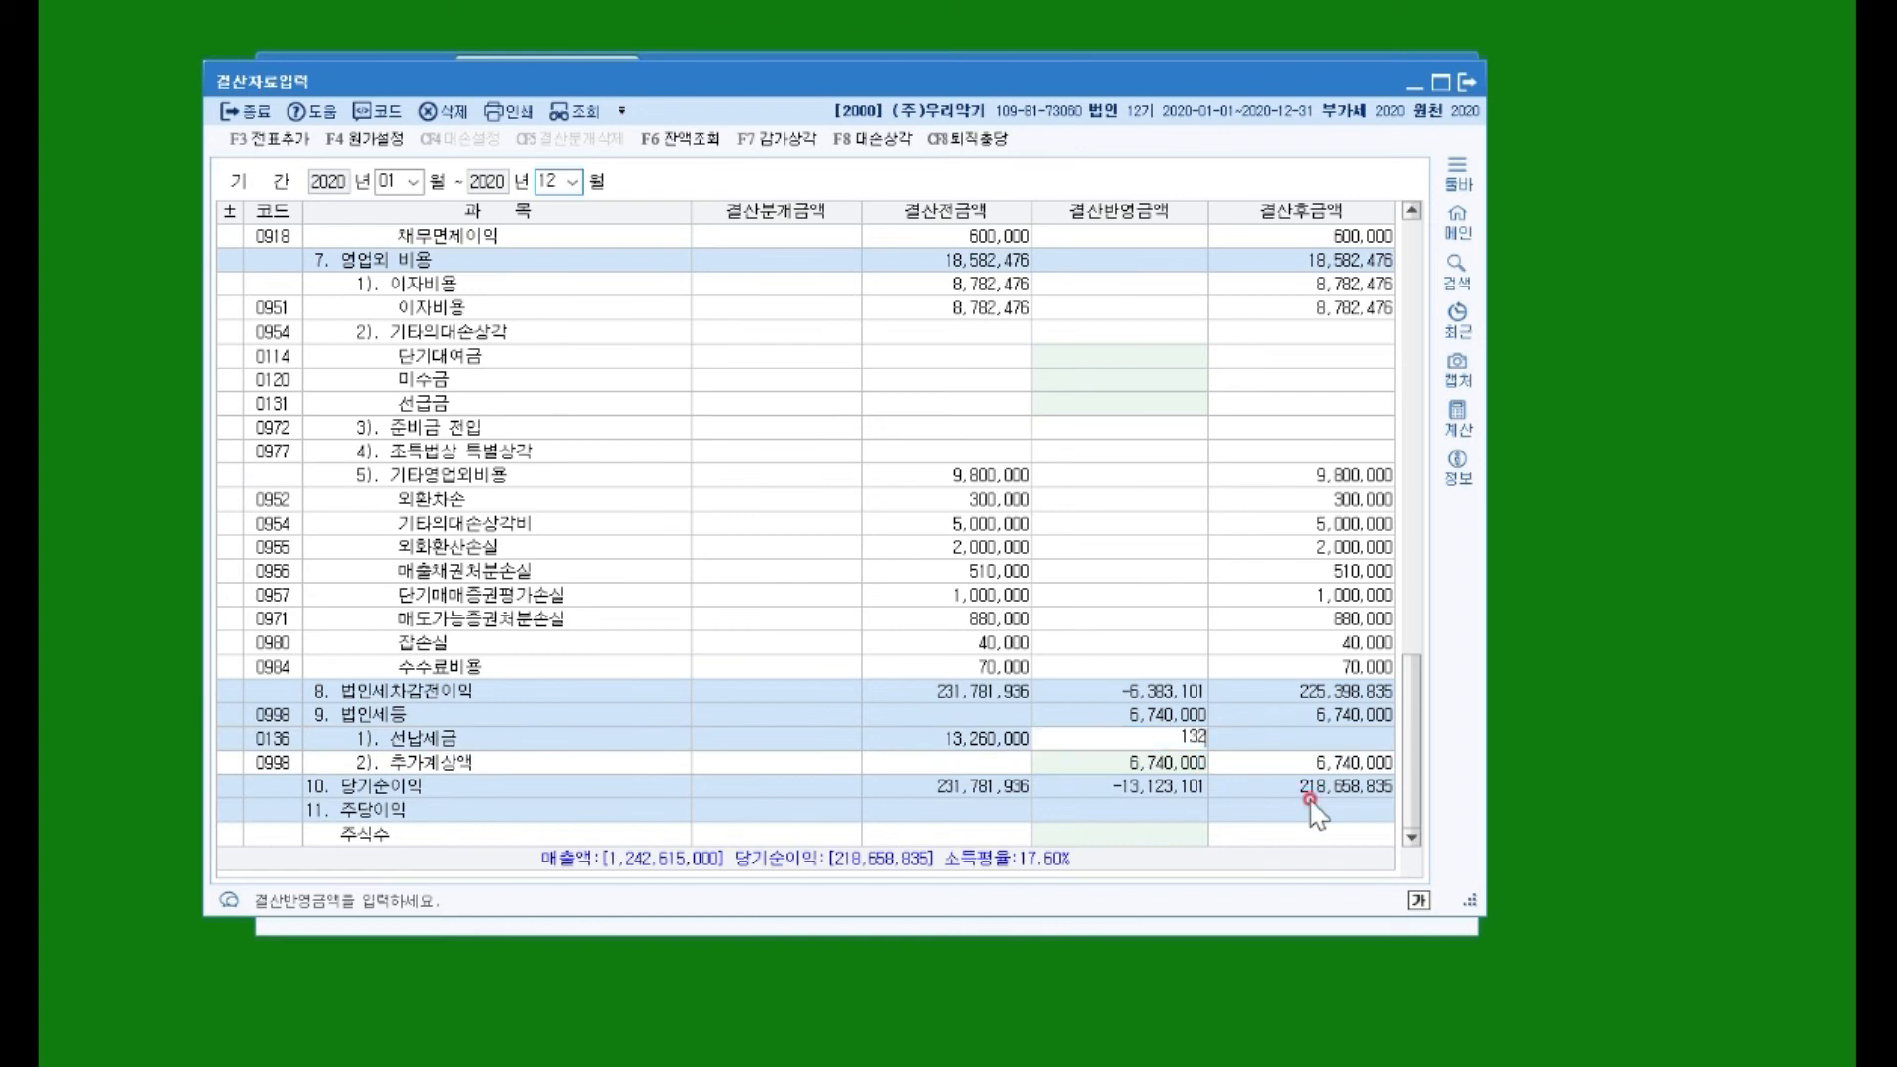
pyautogui.write('000')
pyautogui.press('Return')
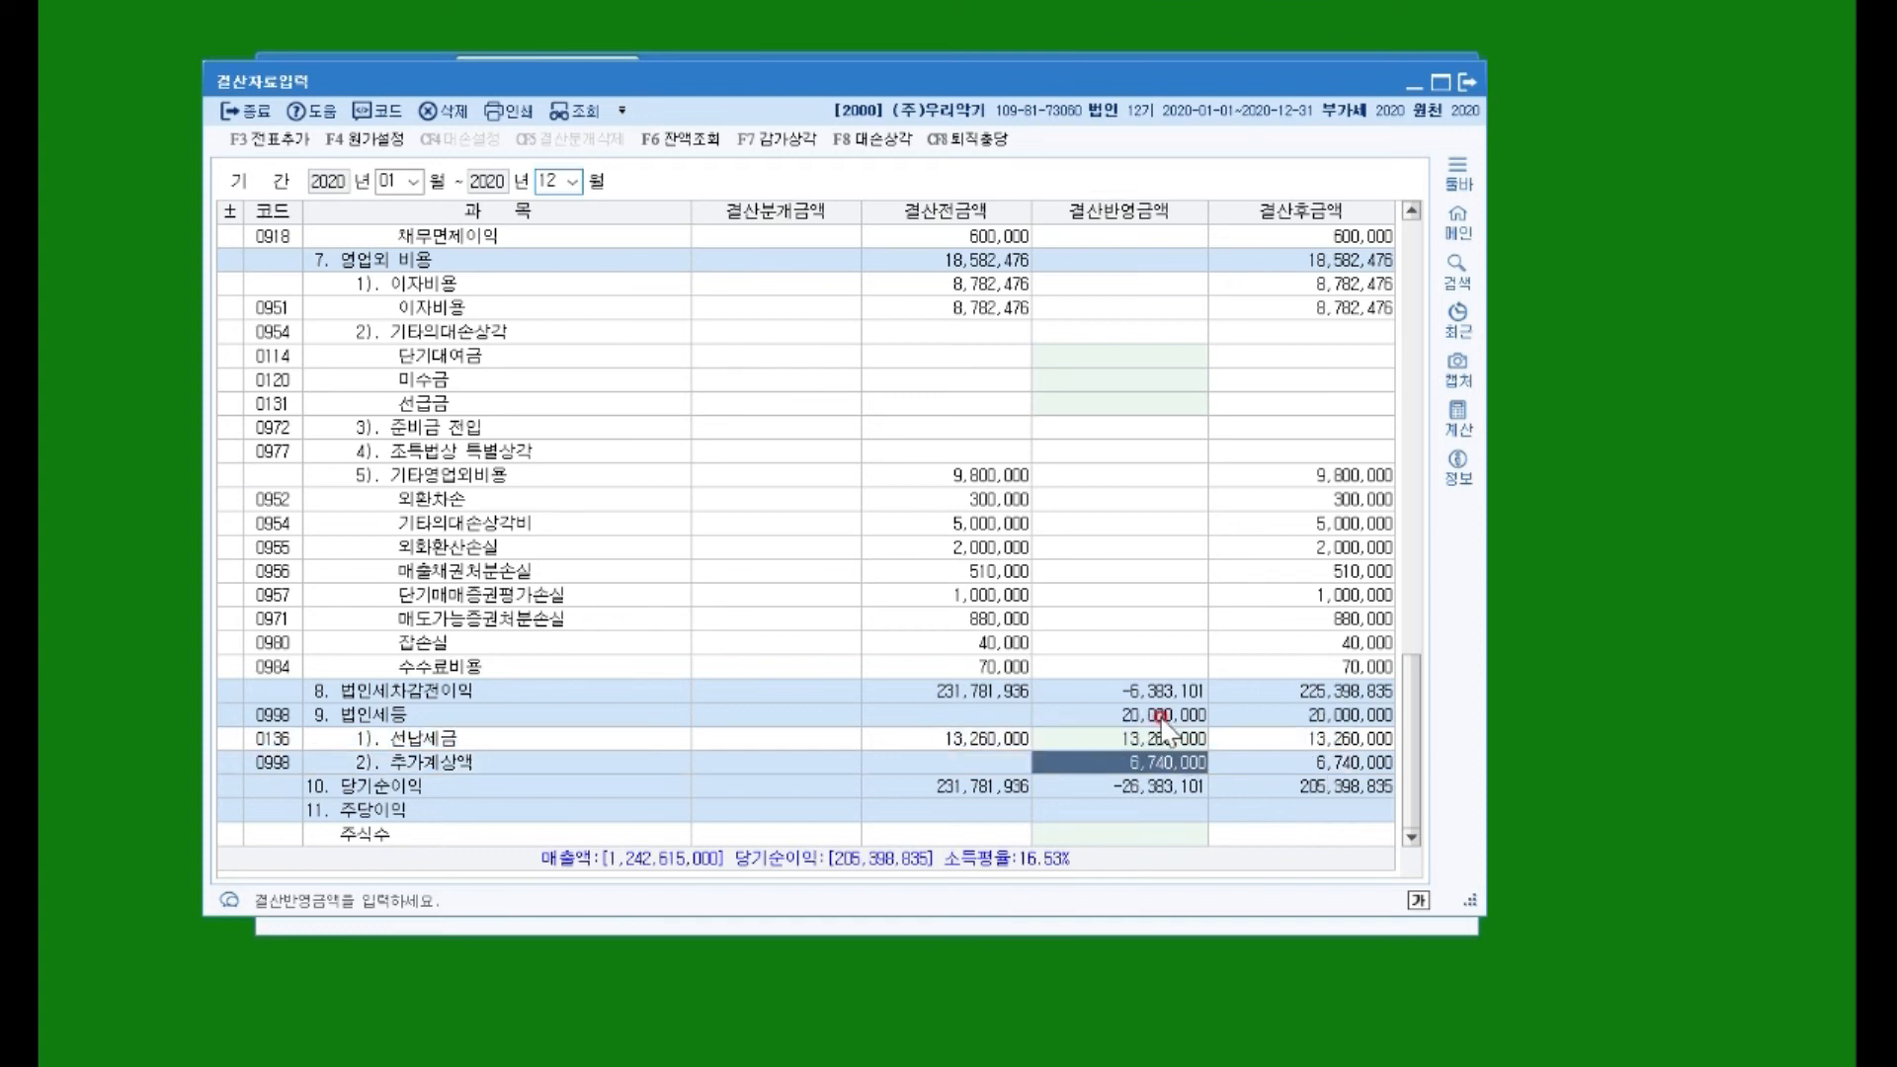
pyautogui.click(1129, 715)
pyautogui.click(1138, 759)
pyautogui.click(1158, 722)
pyautogui.click(1154, 785)
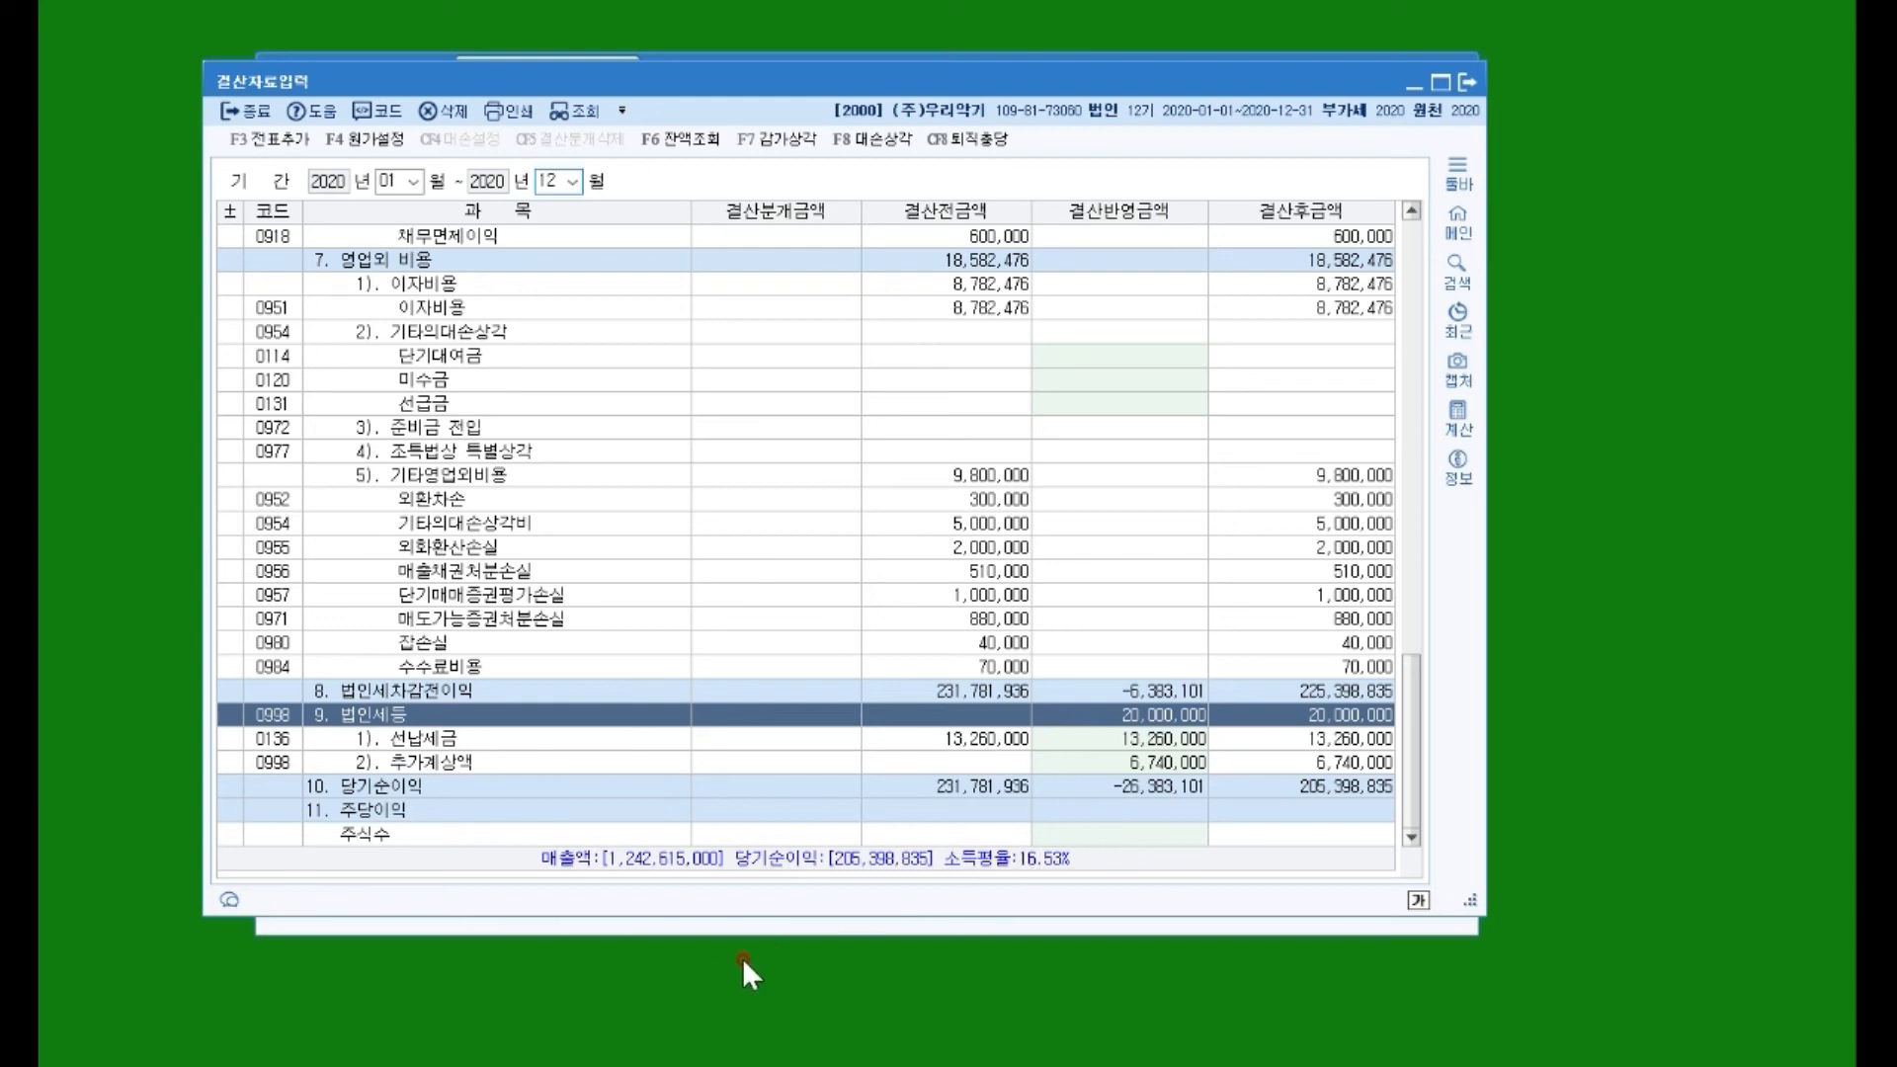
# Step: Add the automatic closing entries to 일반전표 and confirm the addition
pyautogui.click(285, 139)
pyautogui.click(1070, 403)
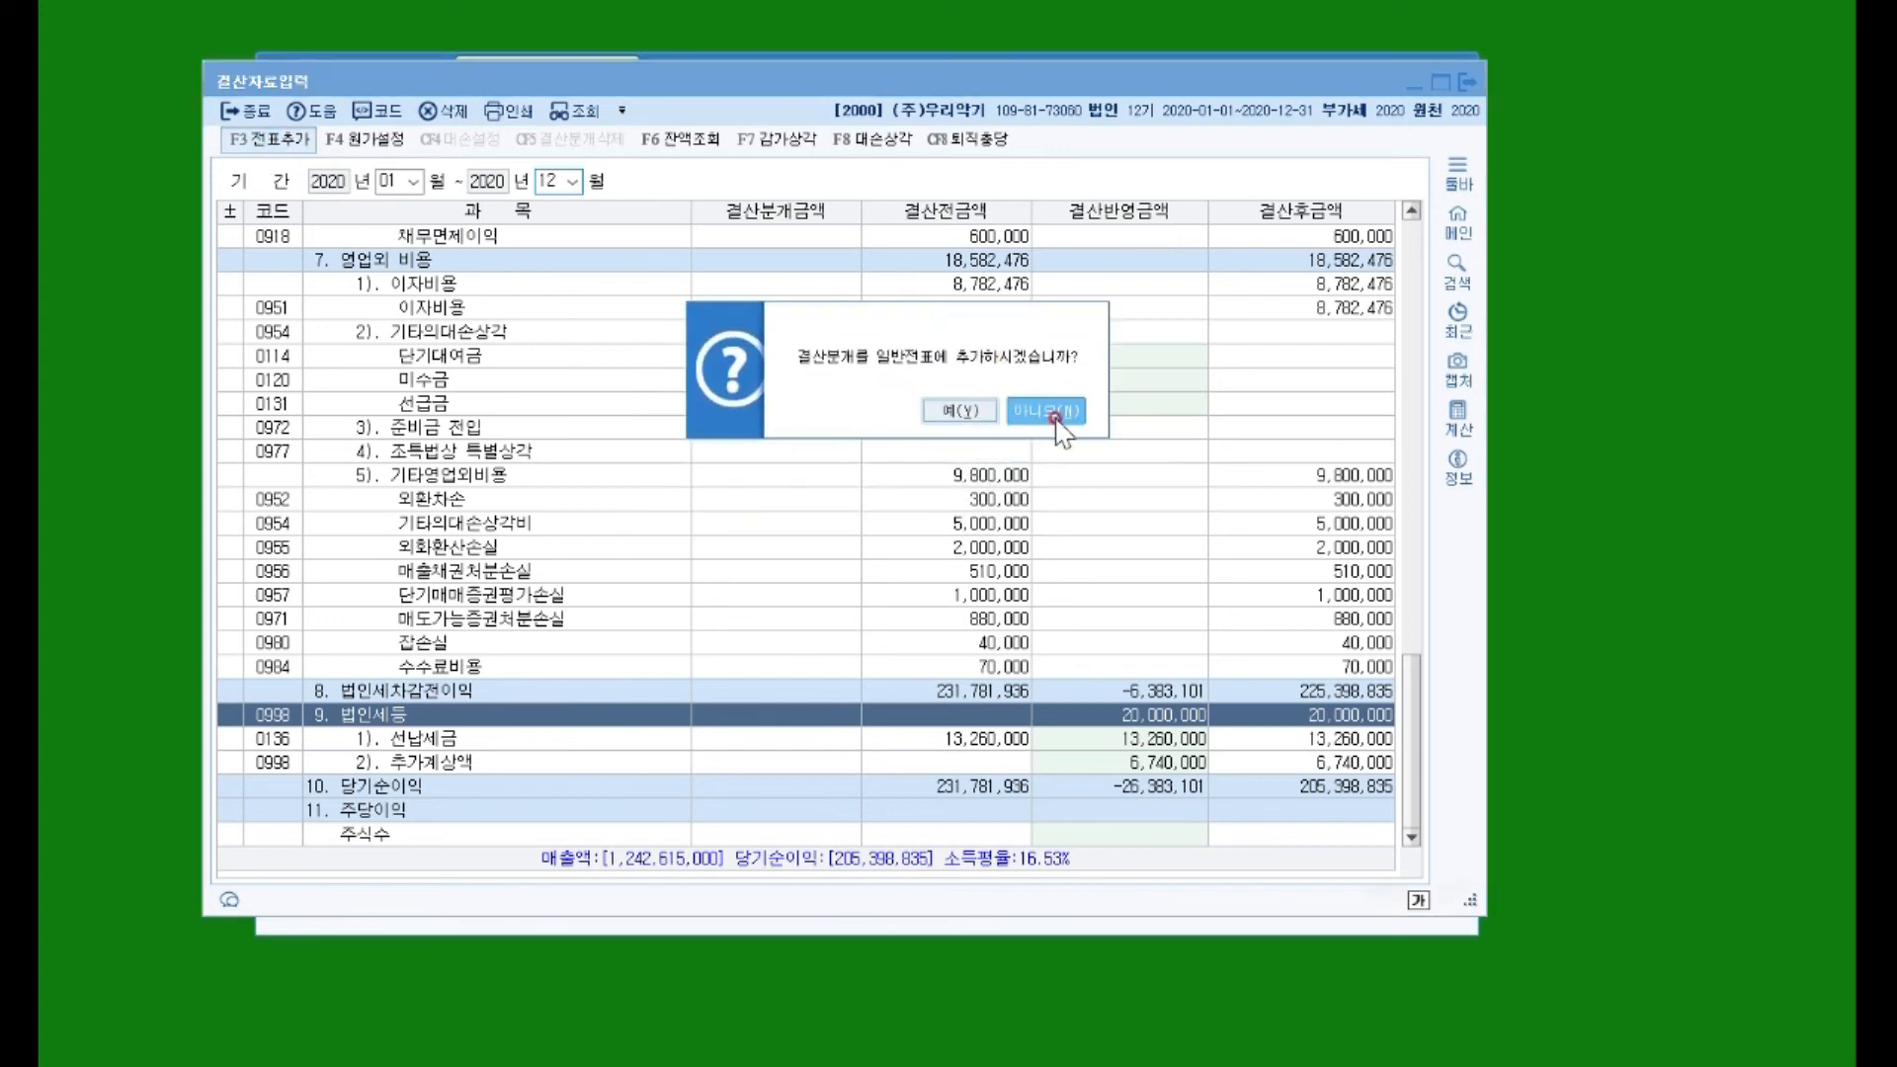
pyautogui.click(937, 410)
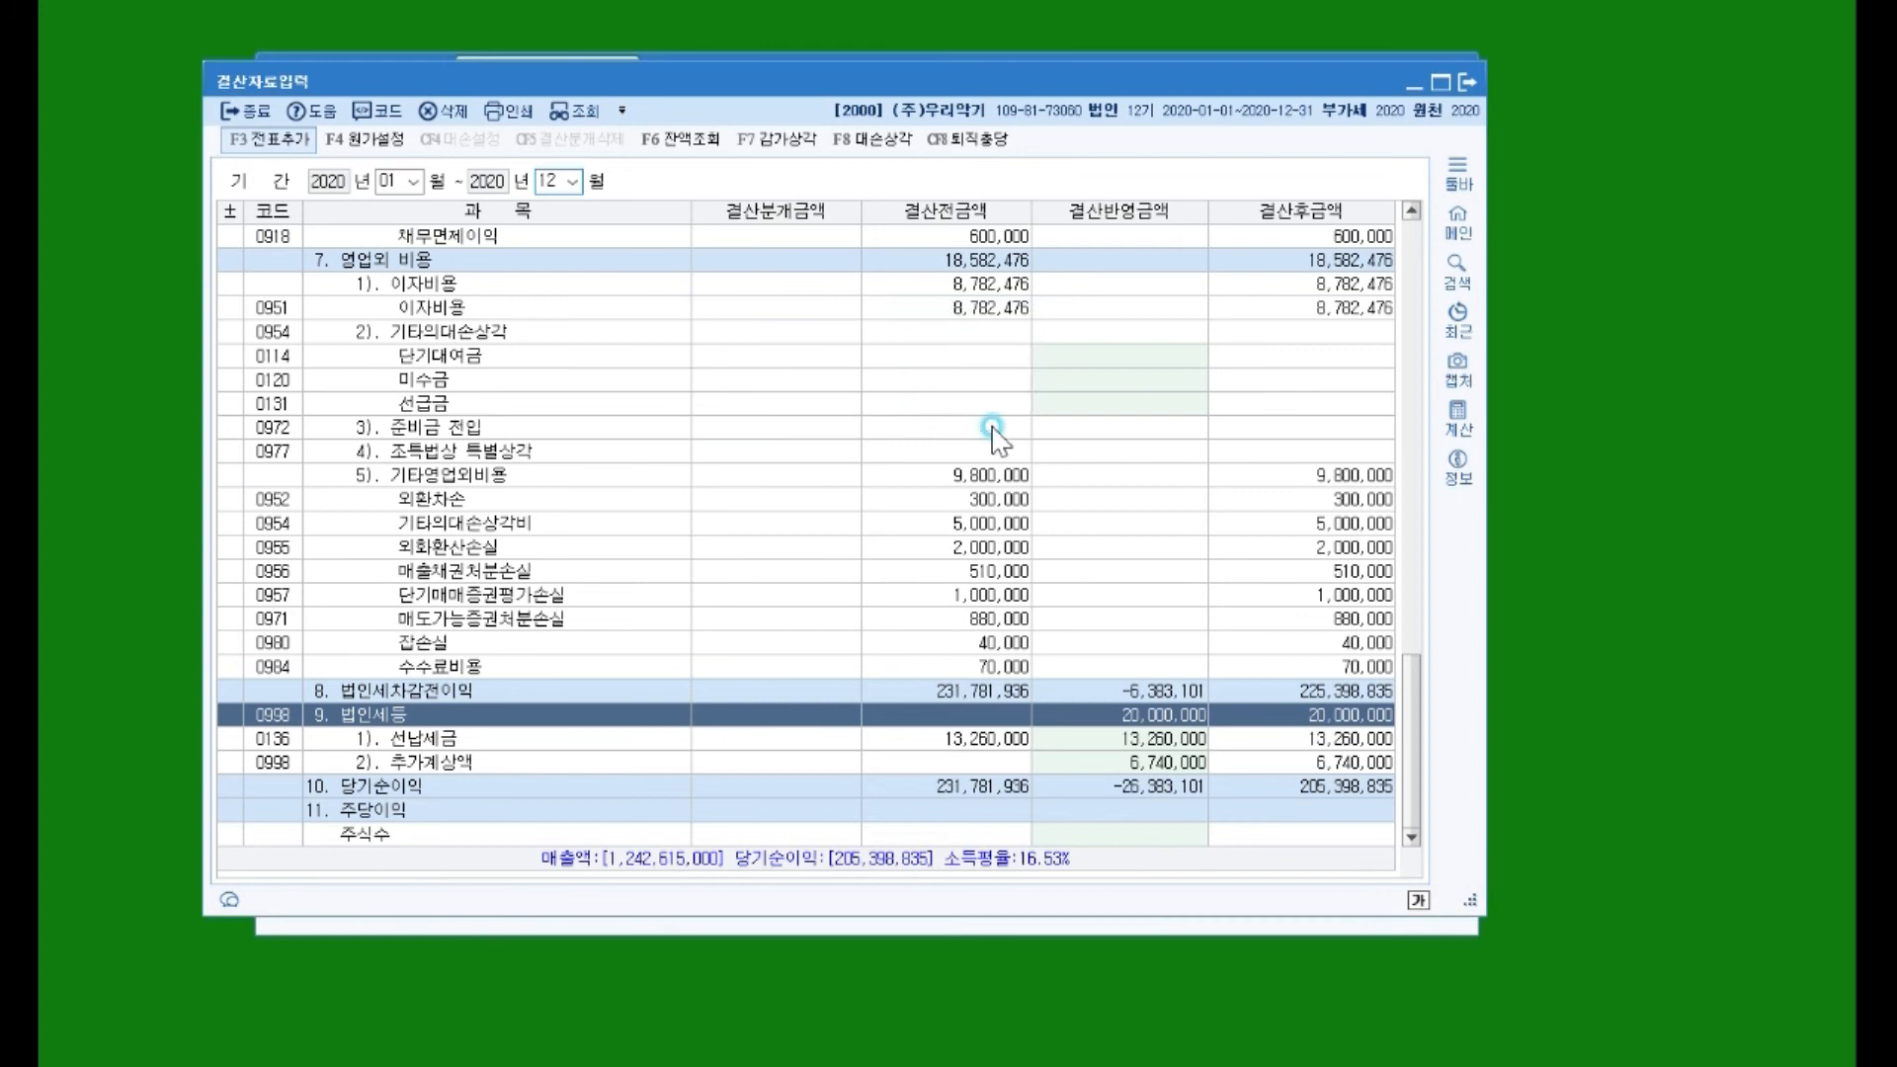
pyautogui.click(1131, 452)
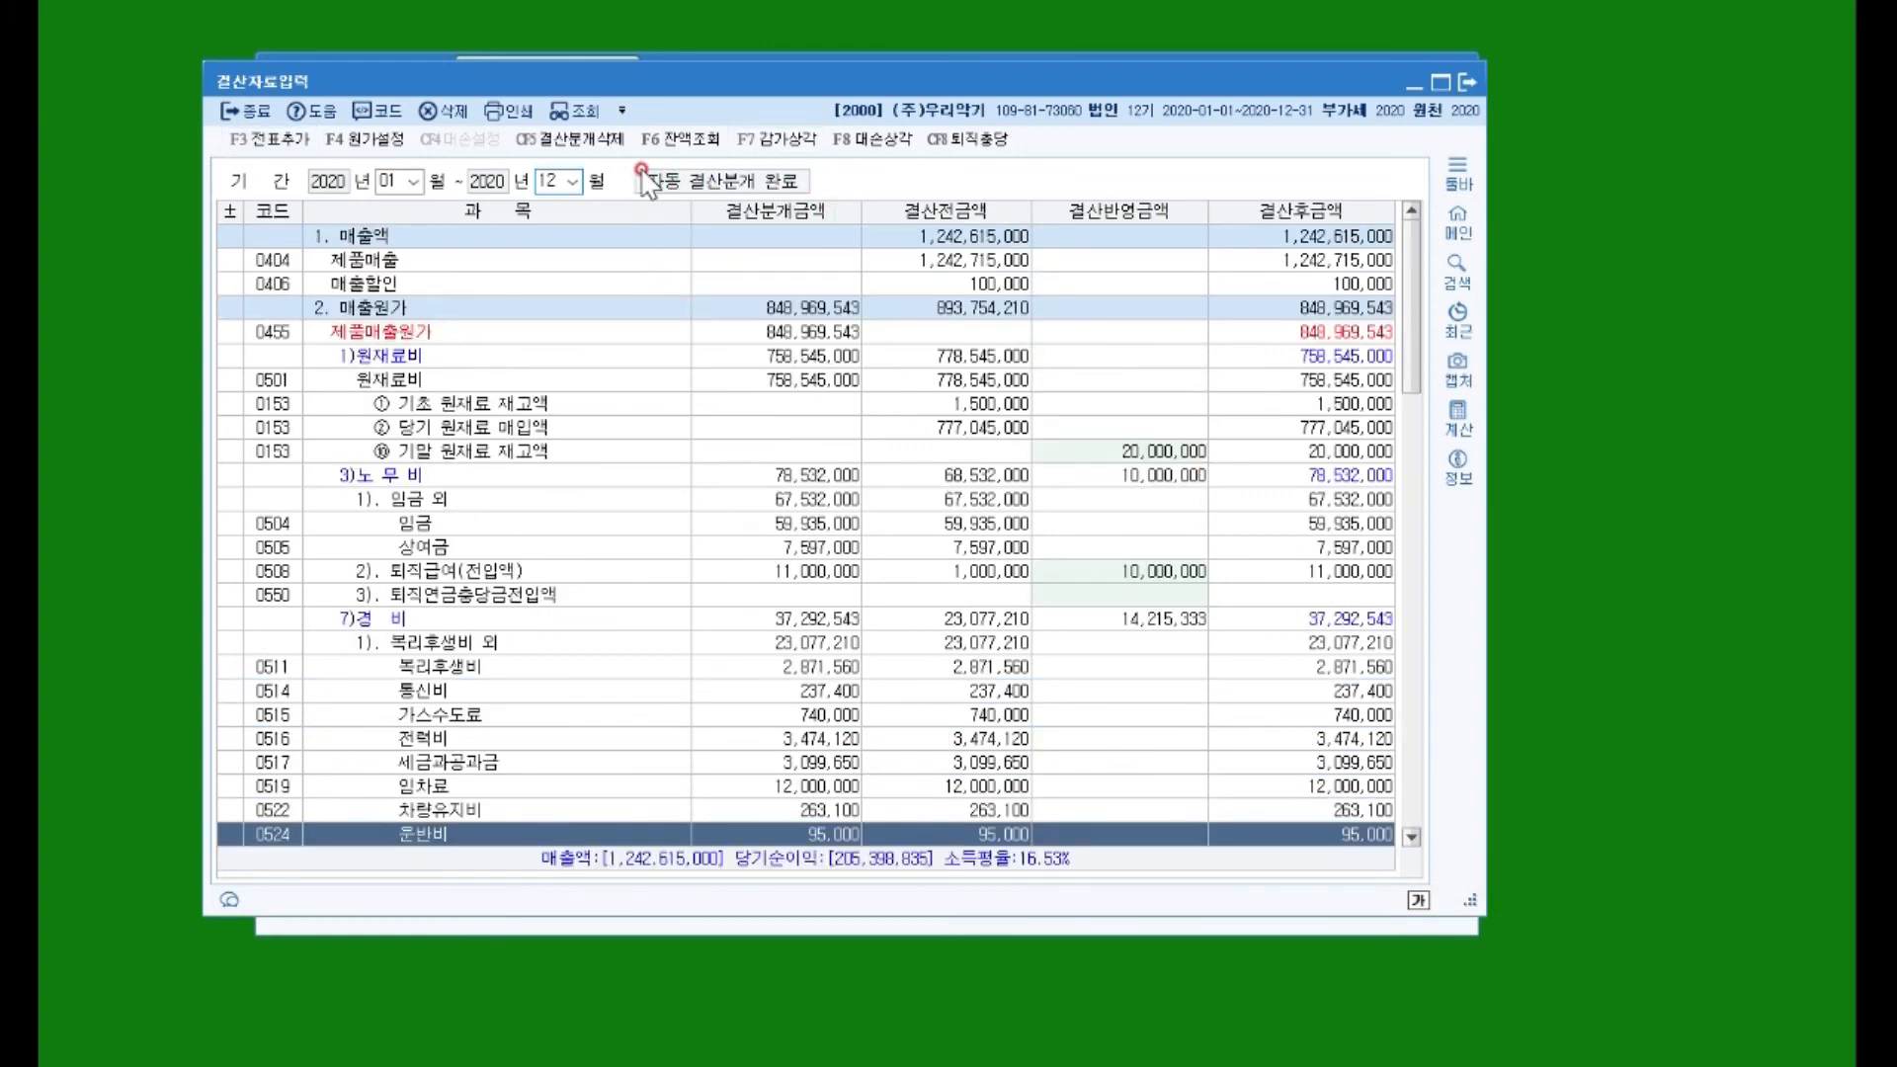
# Step: Open 일반전표입력 from the main window and display the vouchers for December 31
pyautogui.click(846, 51)
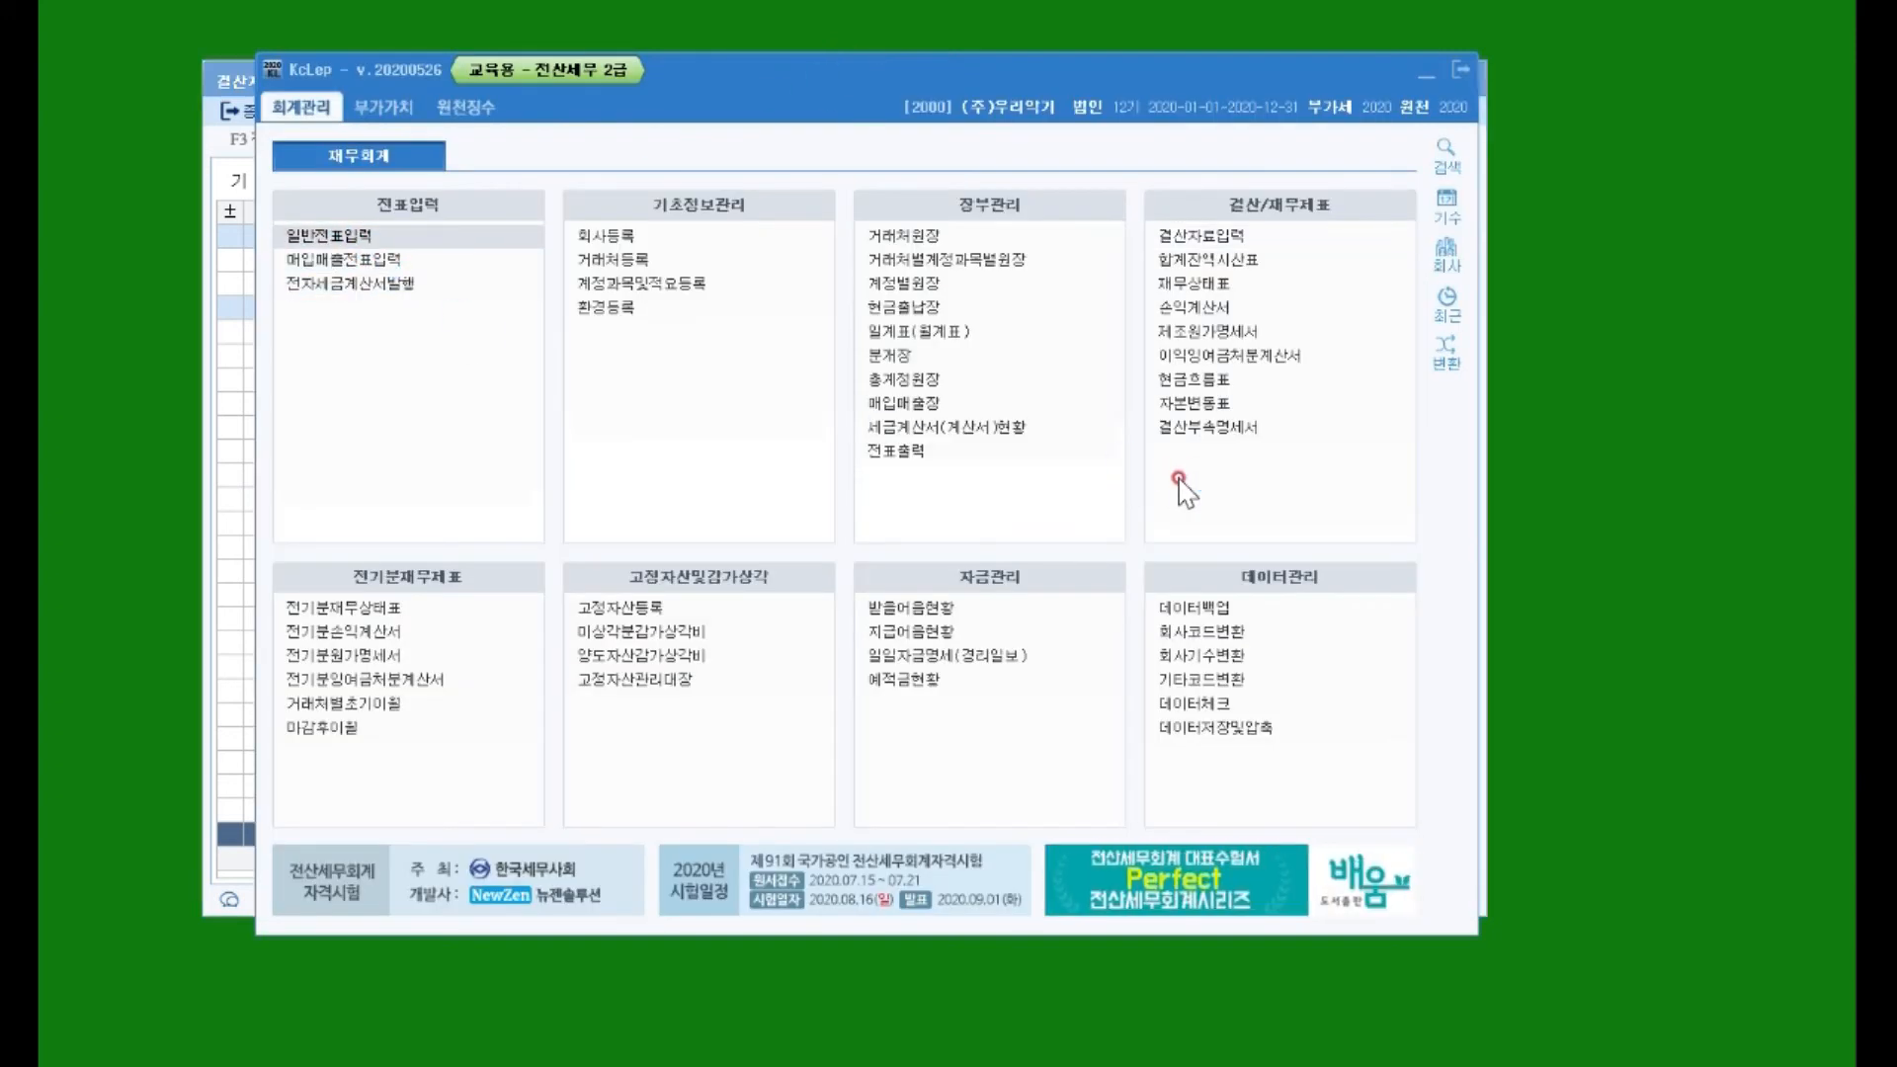
pyautogui.press('Return')
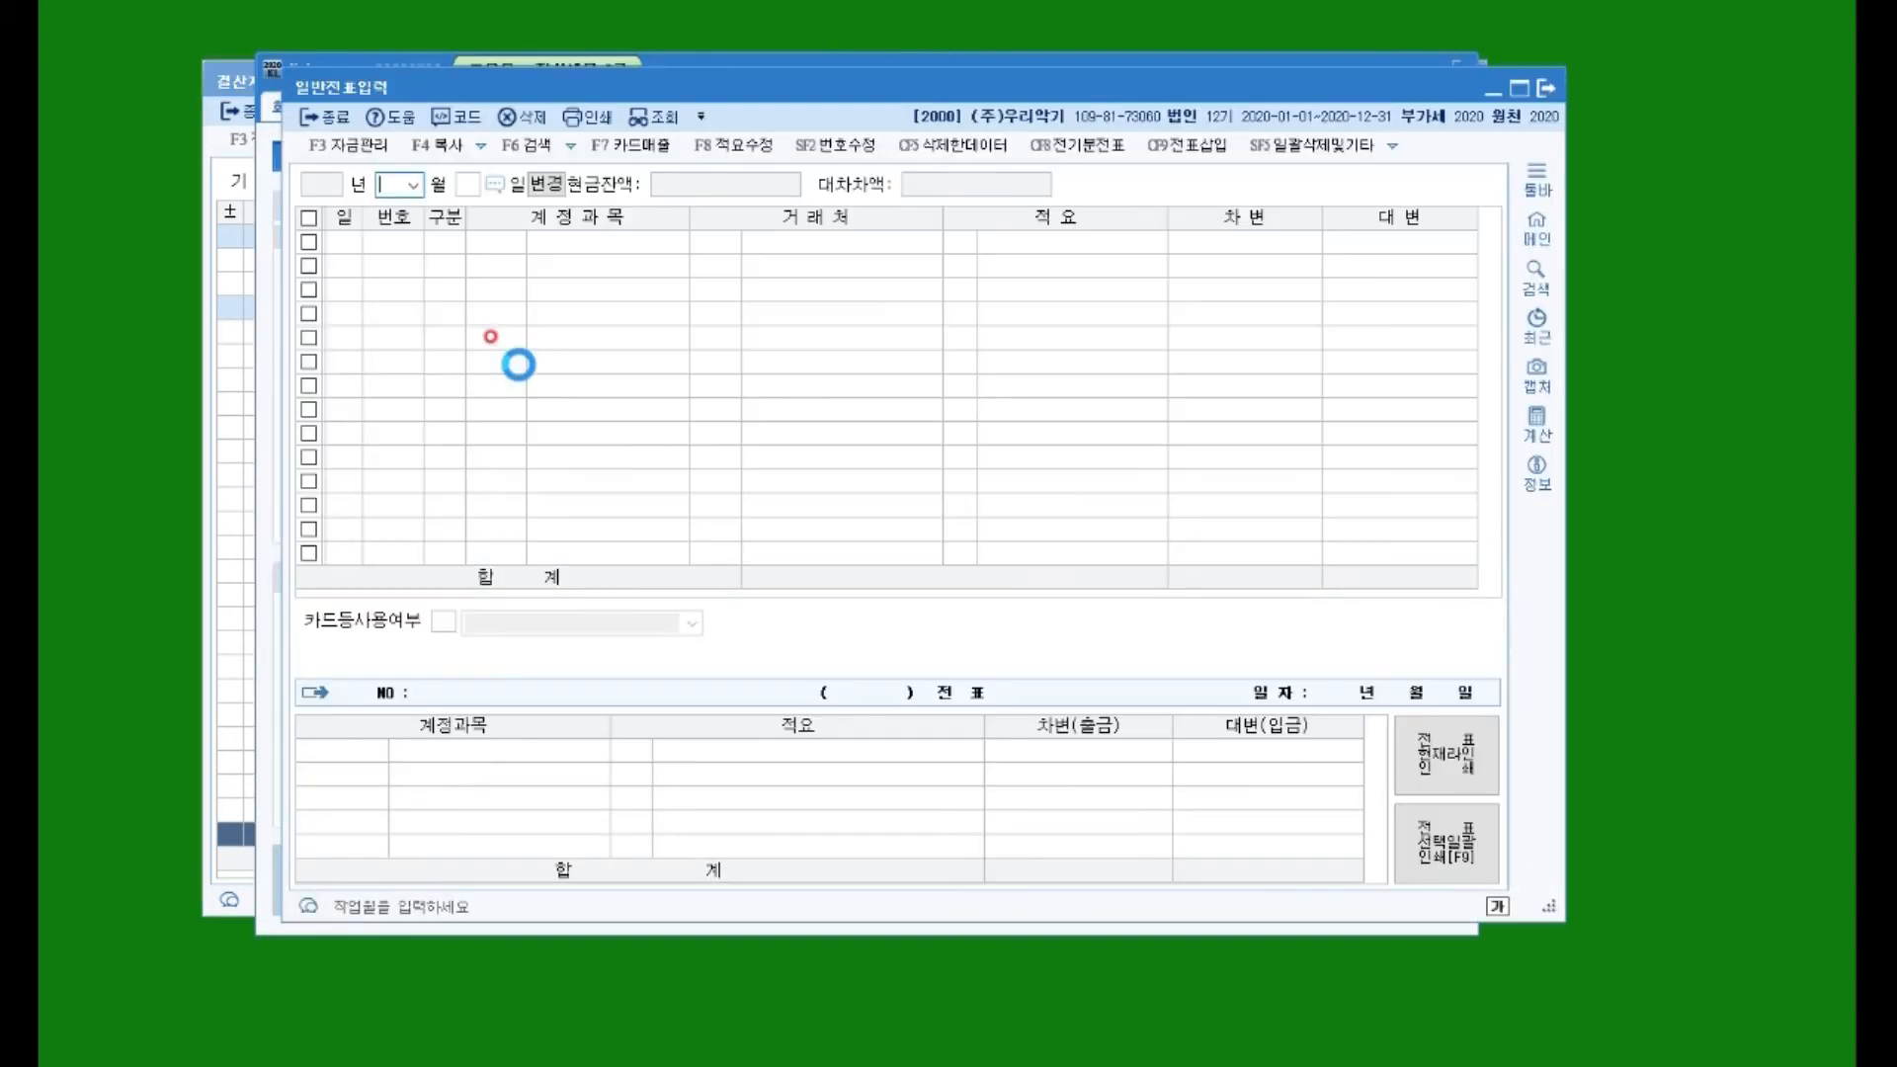
pyautogui.write('1231')
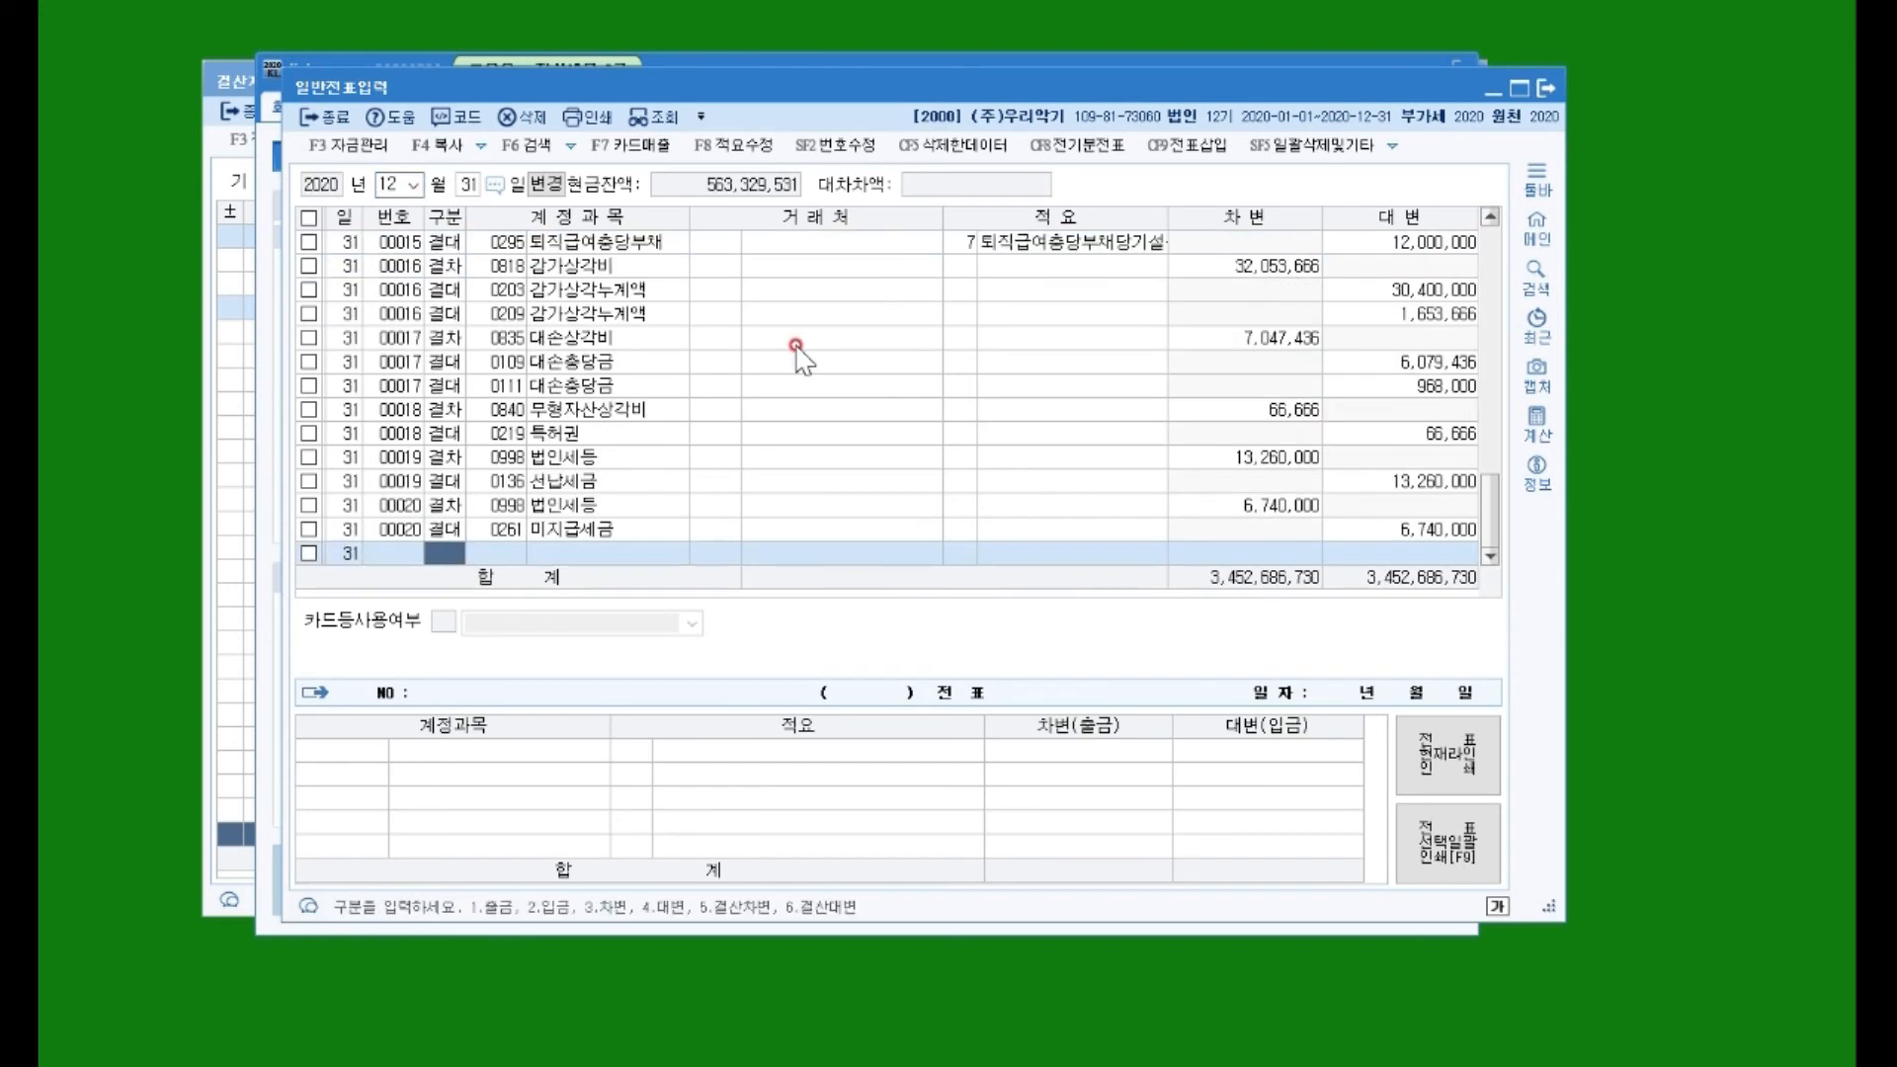
# Step: Review the December 31 closing vouchers in 일반전표입력, including the 원재료비 and 재공품 transfer entries marked 결차 and 결대
pyautogui.scroll(4, 692, 385)
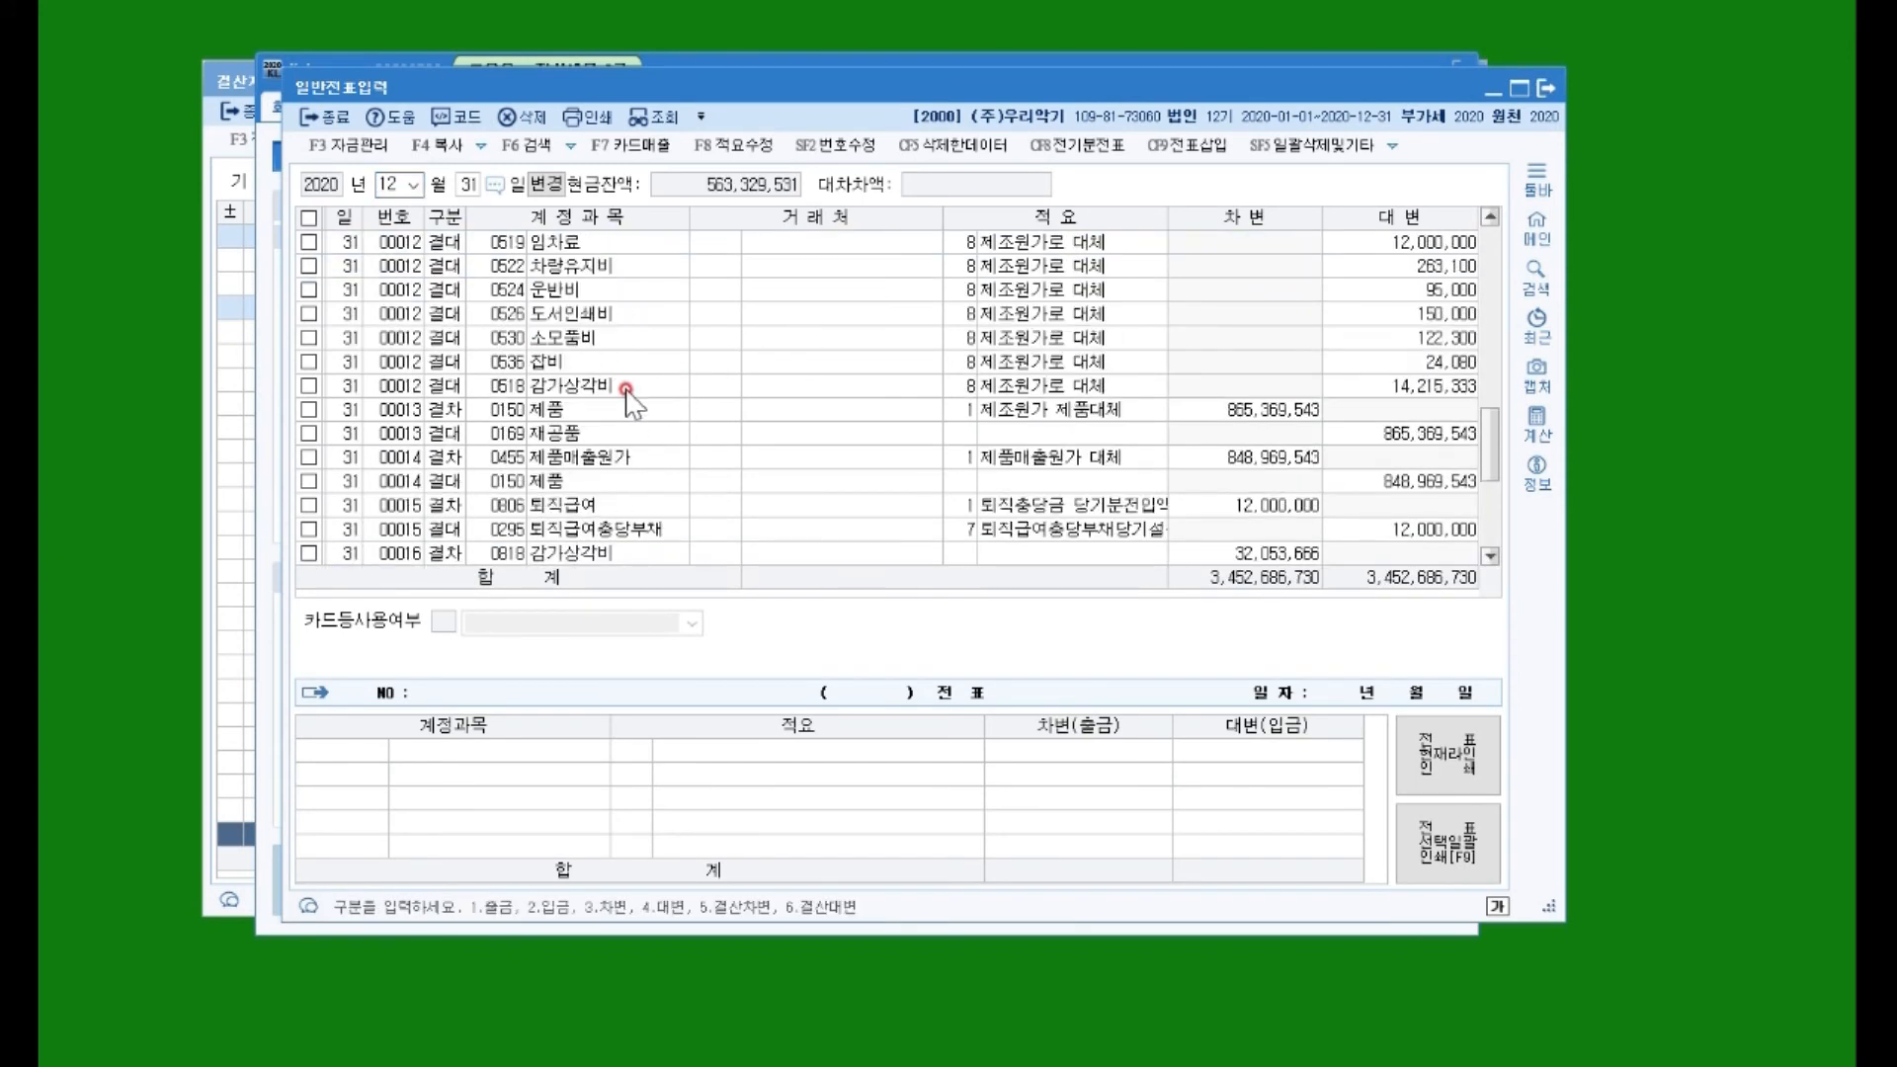
pyautogui.click(455, 257)
pyautogui.scroll(6, 527, 378)
pyautogui.click(486, 319)
pyautogui.scroll(6, 506, 333)
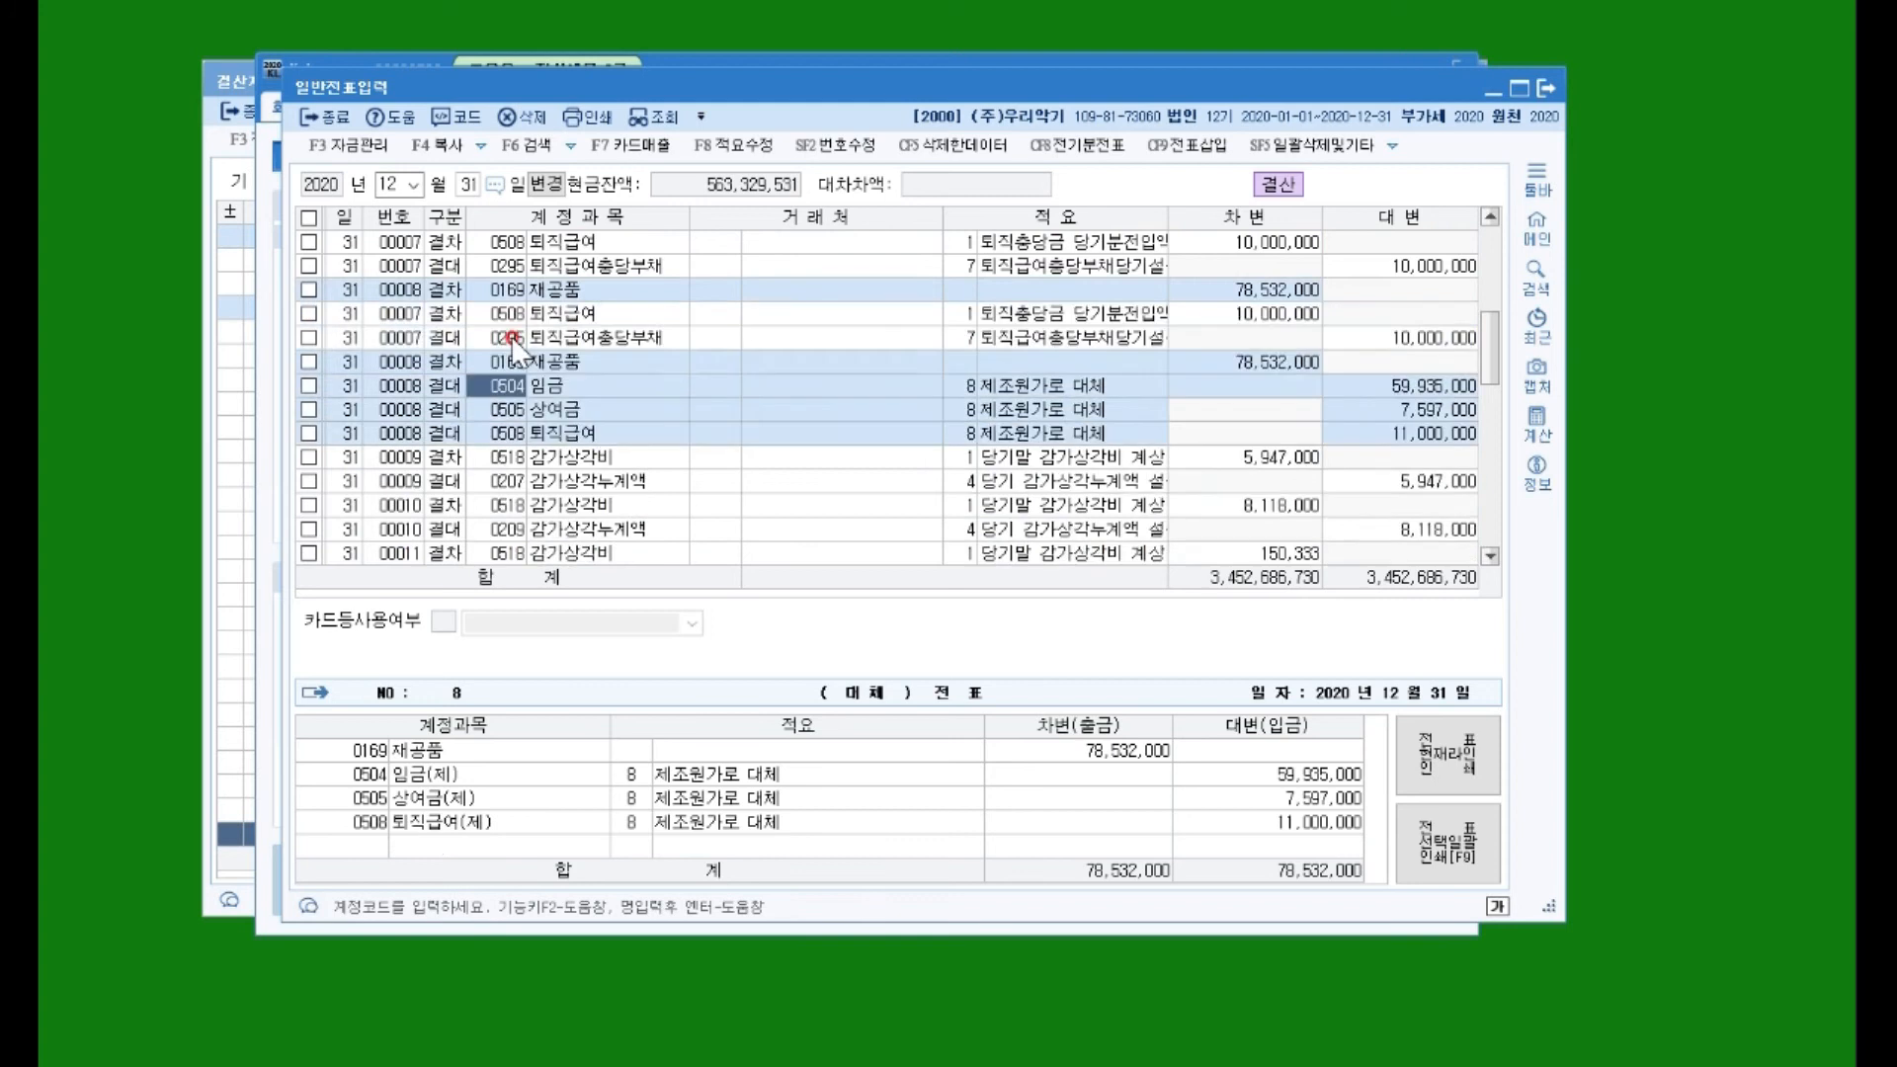
pyautogui.scroll(-2, 513, 544)
pyautogui.click(453, 387)
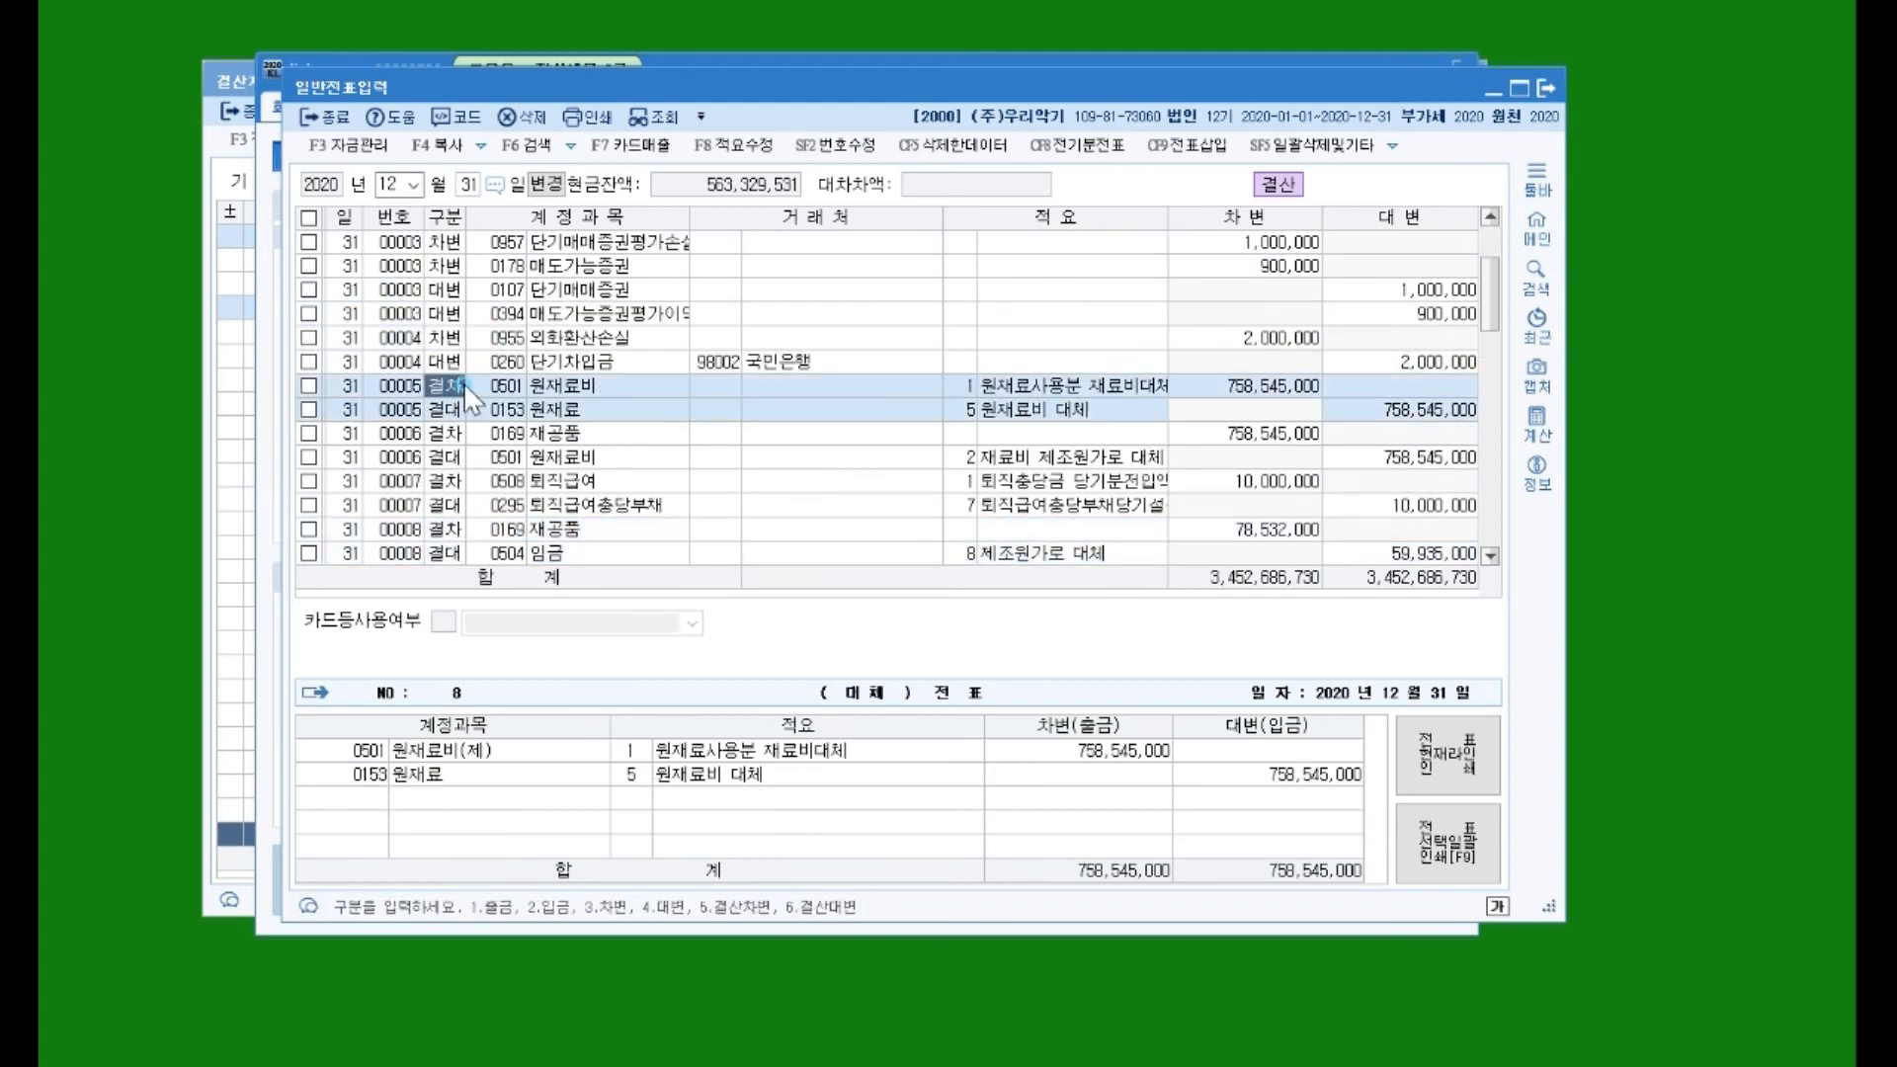
pyautogui.scroll(-1, 879, 512)
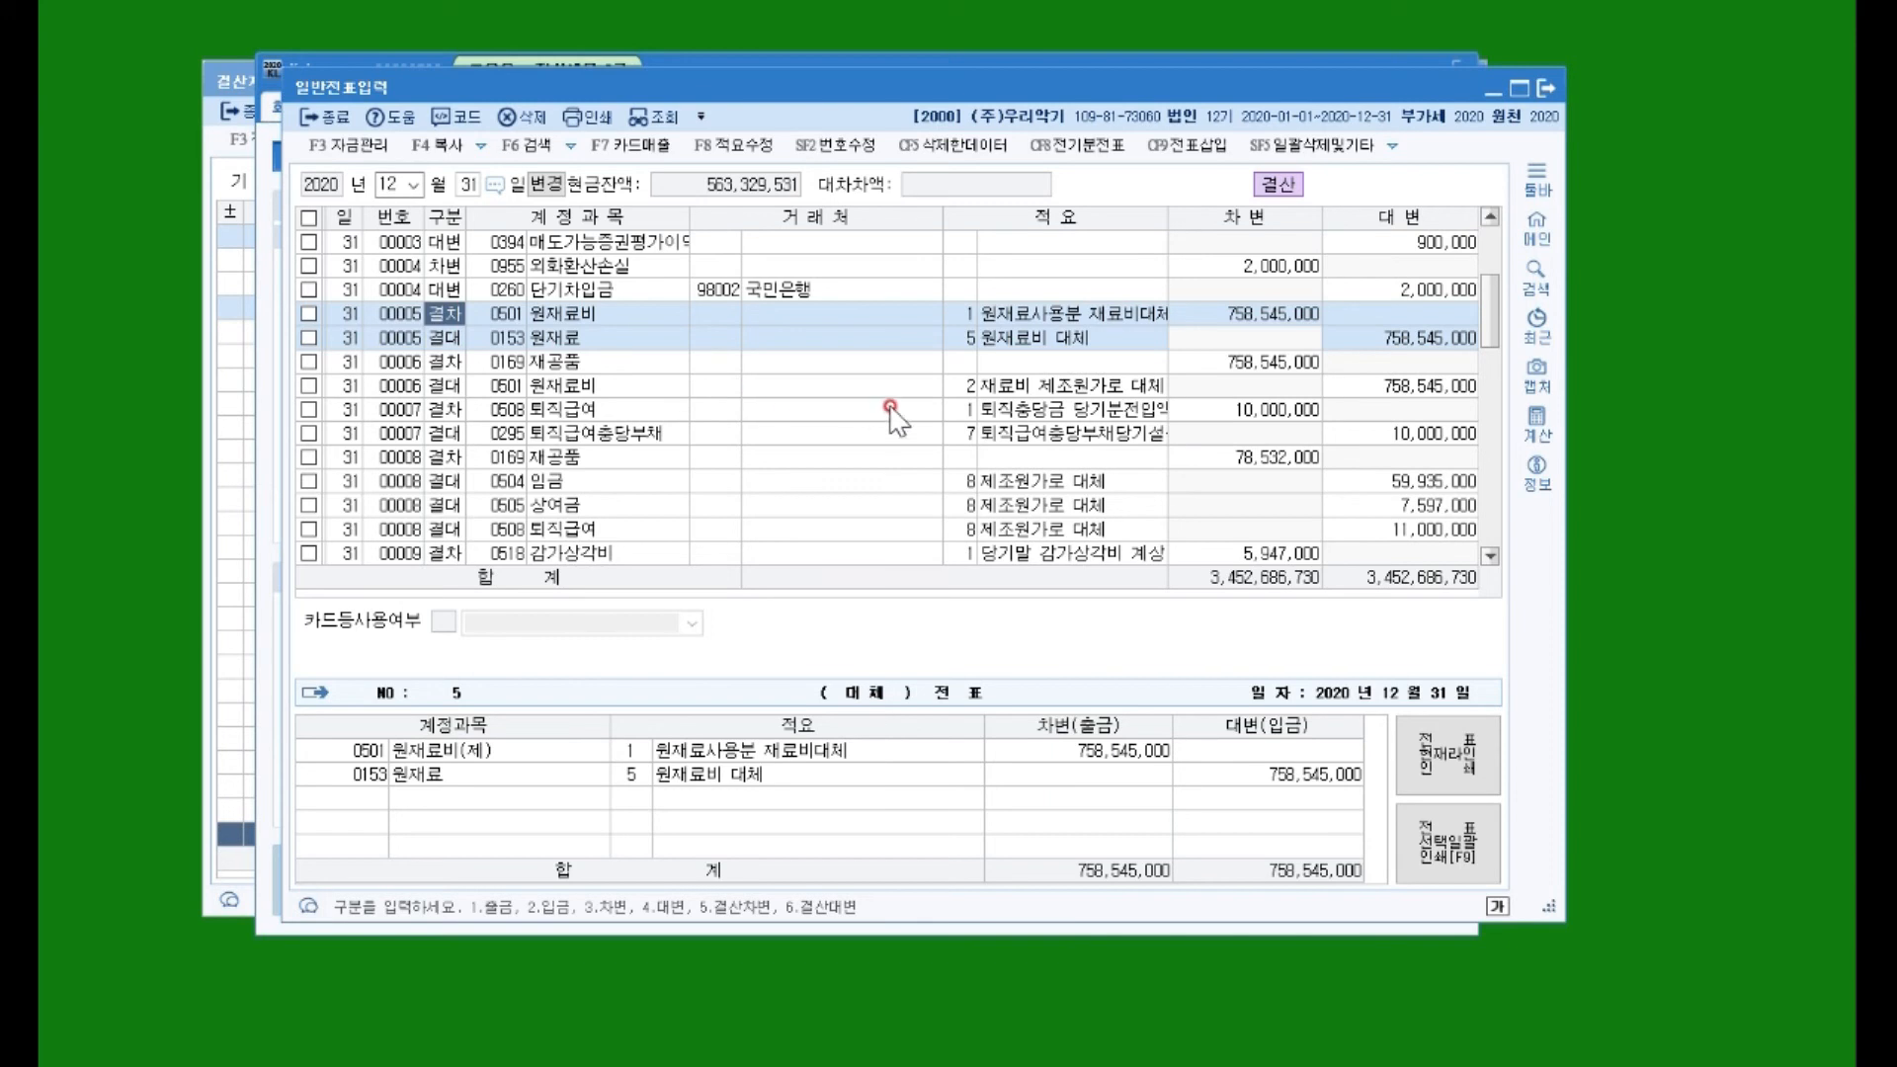
pyautogui.scroll(-10, 728, 449)
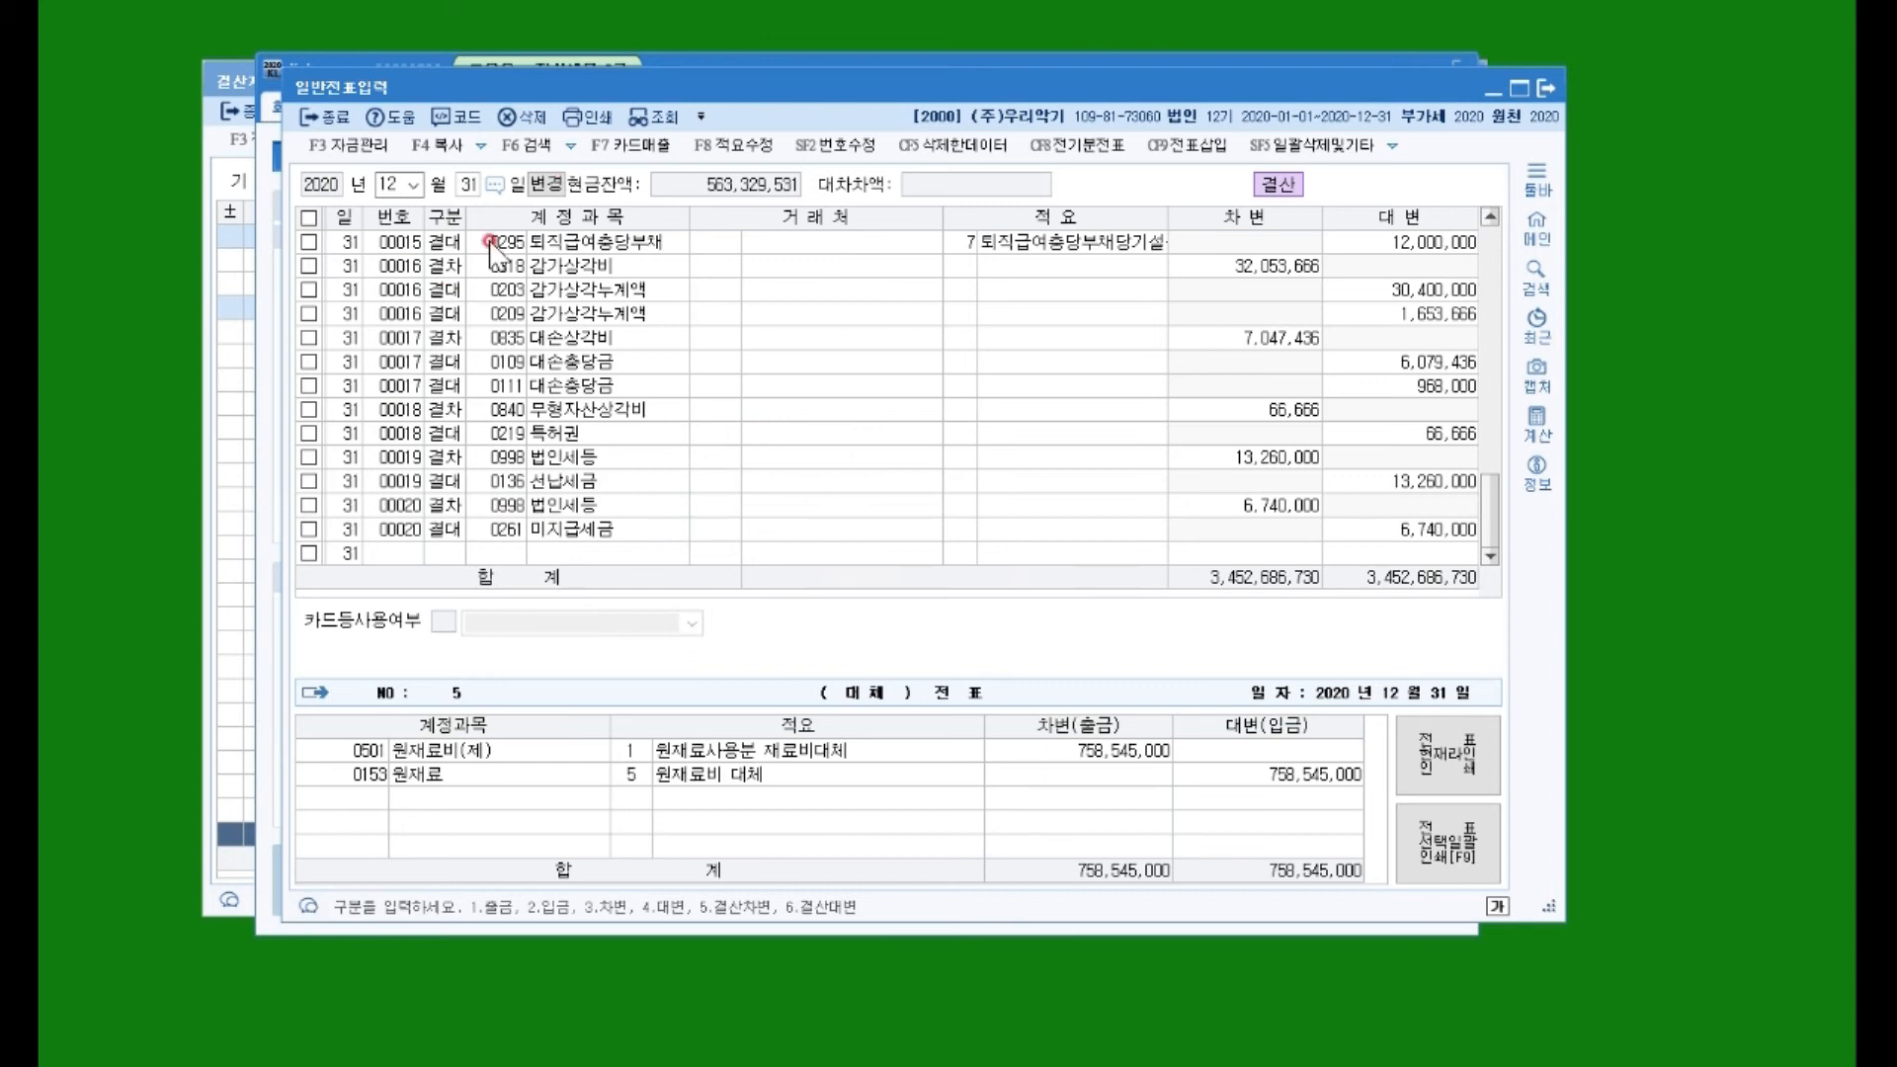
# Step: Close 일반전표입력 and 결산자료입력 and display 제조원가명세서 for December 2020
pyautogui.click(1537, 85)
pyautogui.click(1484, 79)
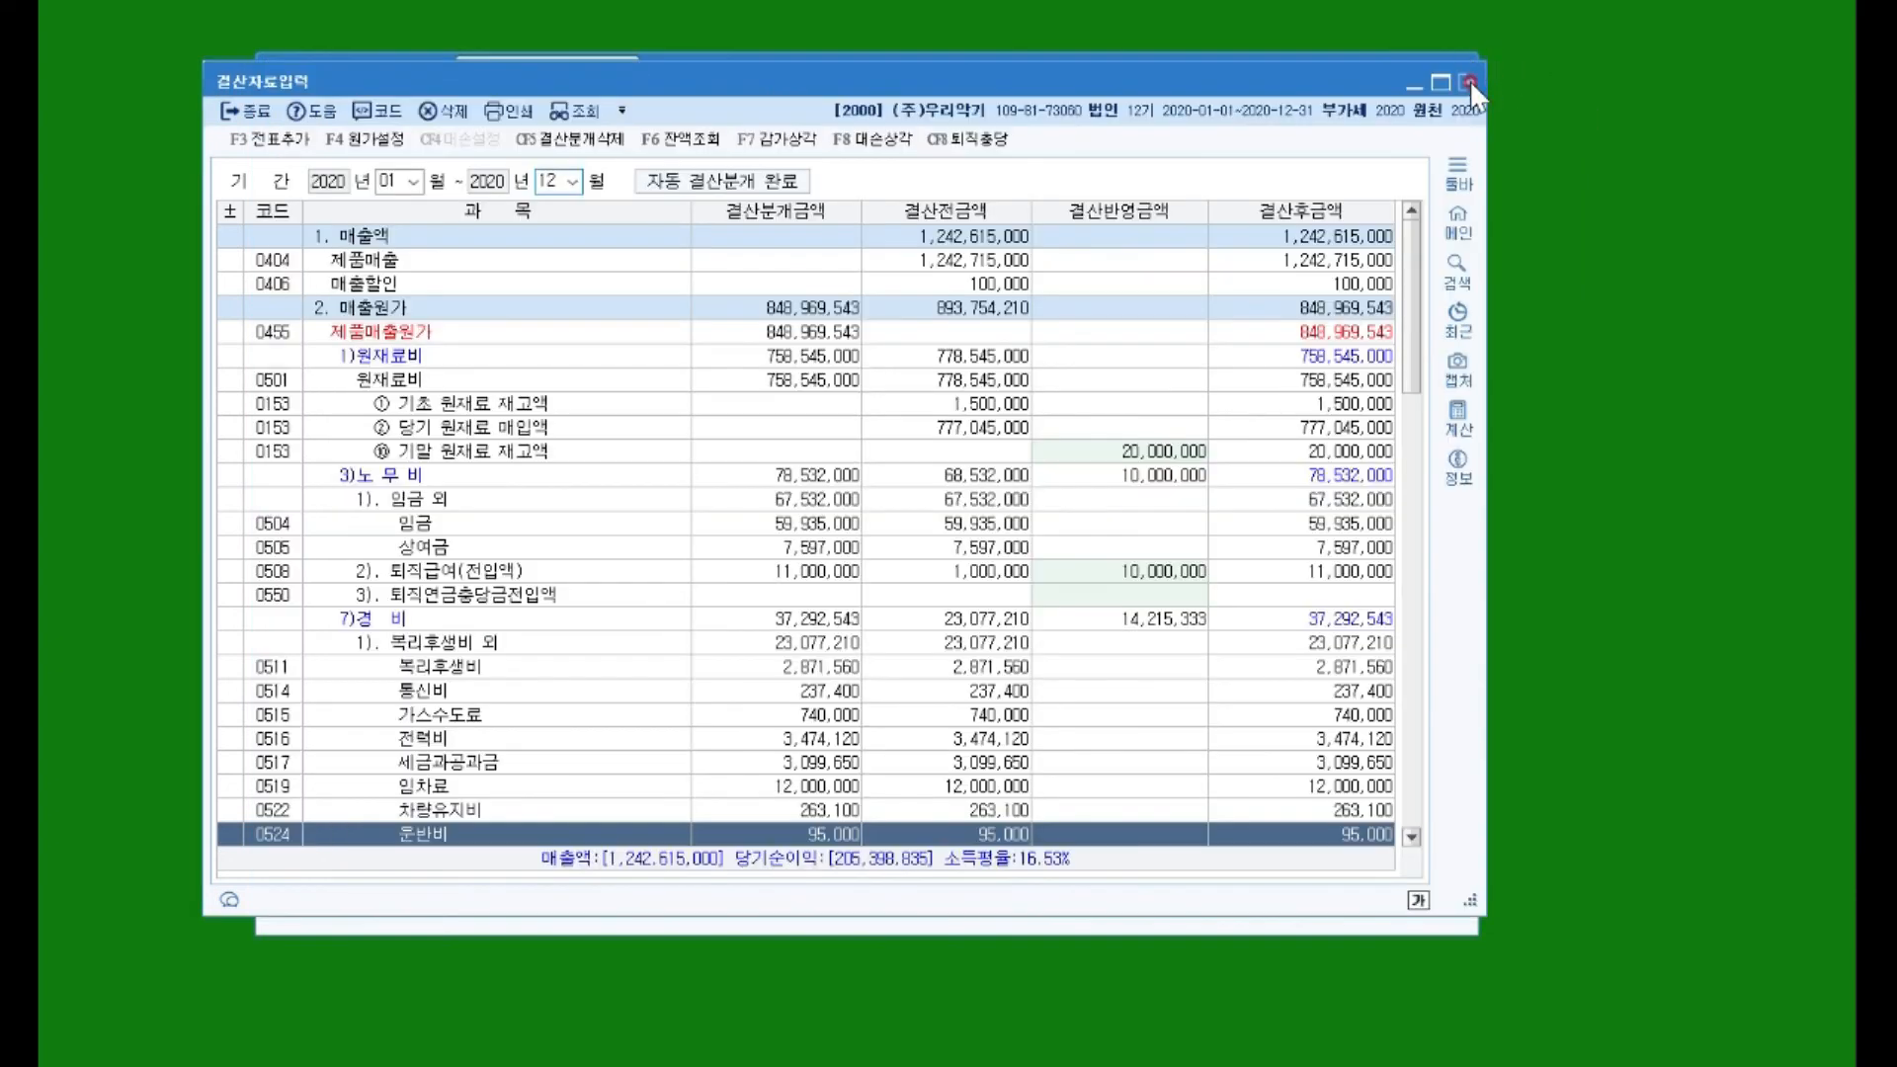
pyautogui.click(1468, 77)
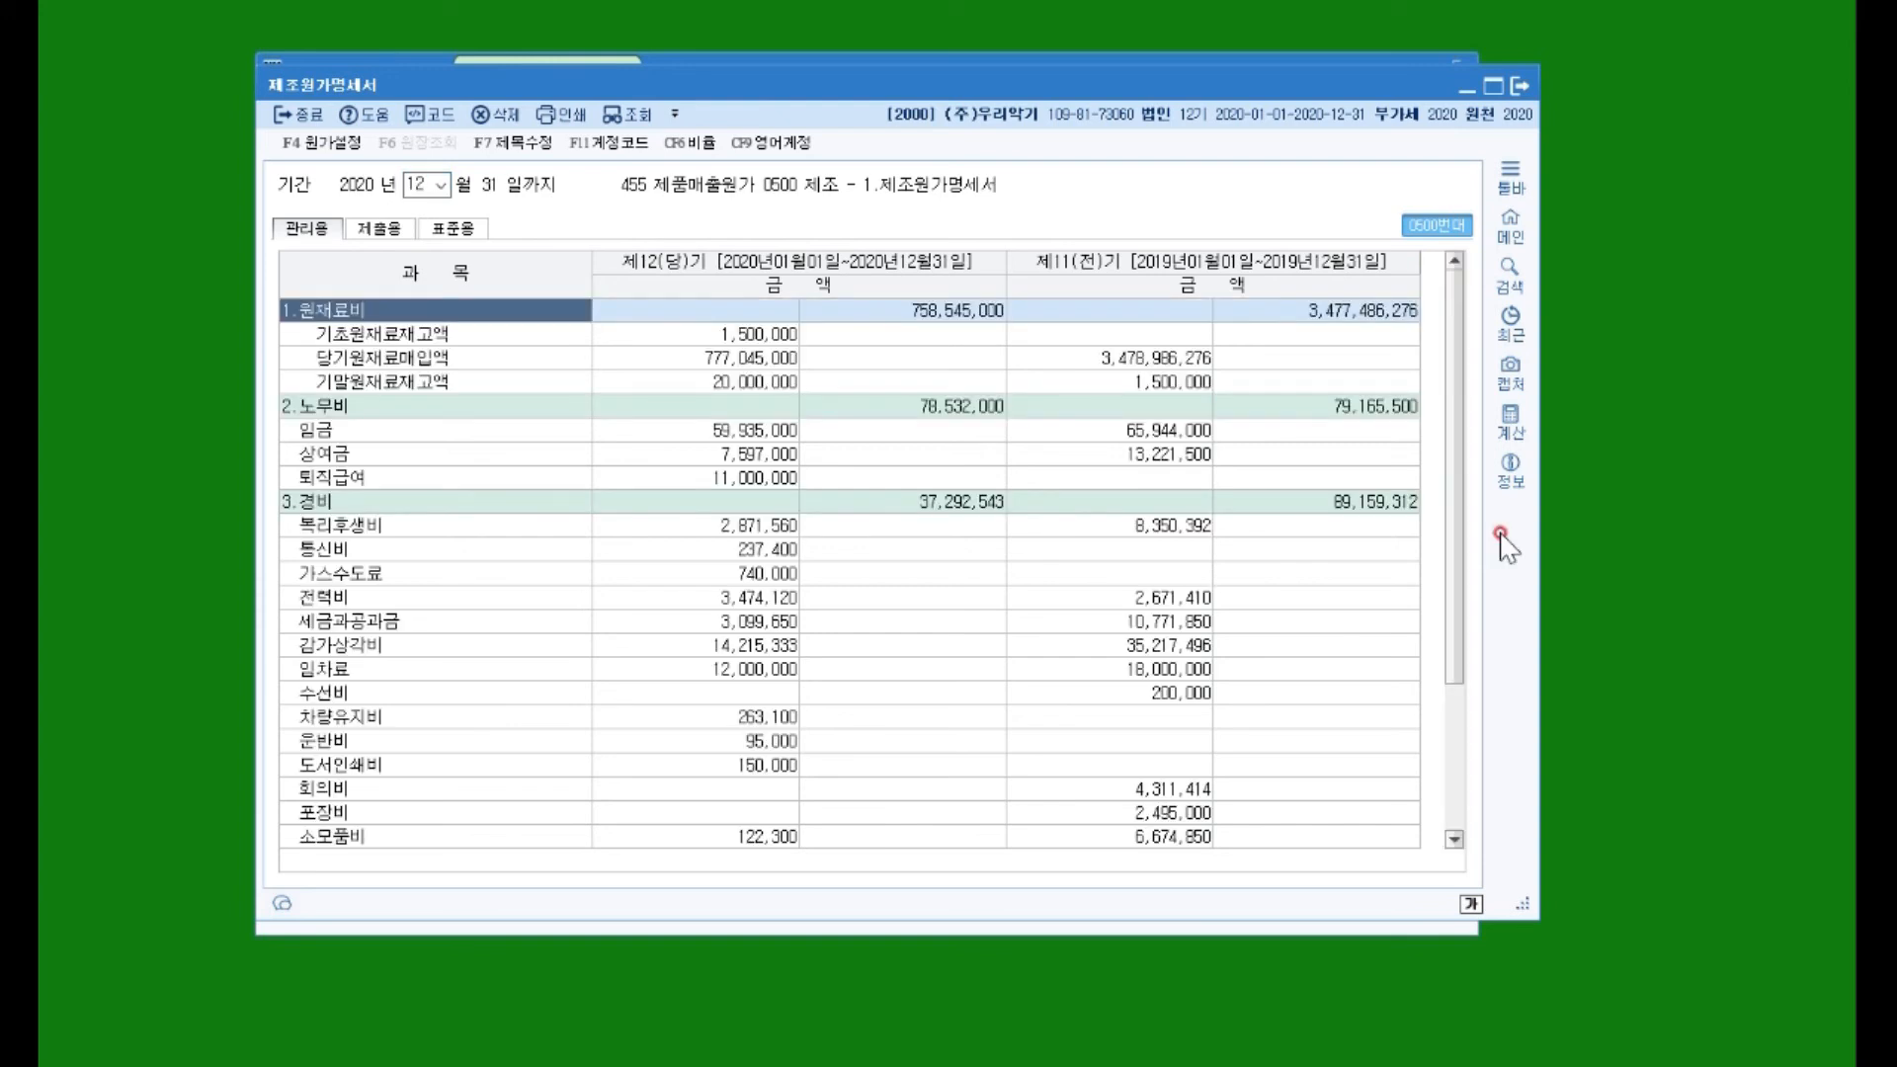
# Step: Examine 제조원가명세서 down to 기말재공품 재고액 and 당기제품 제조원가 for the current period
pyautogui.click(409, 383)
pyautogui.scroll(-3, 839, 471)
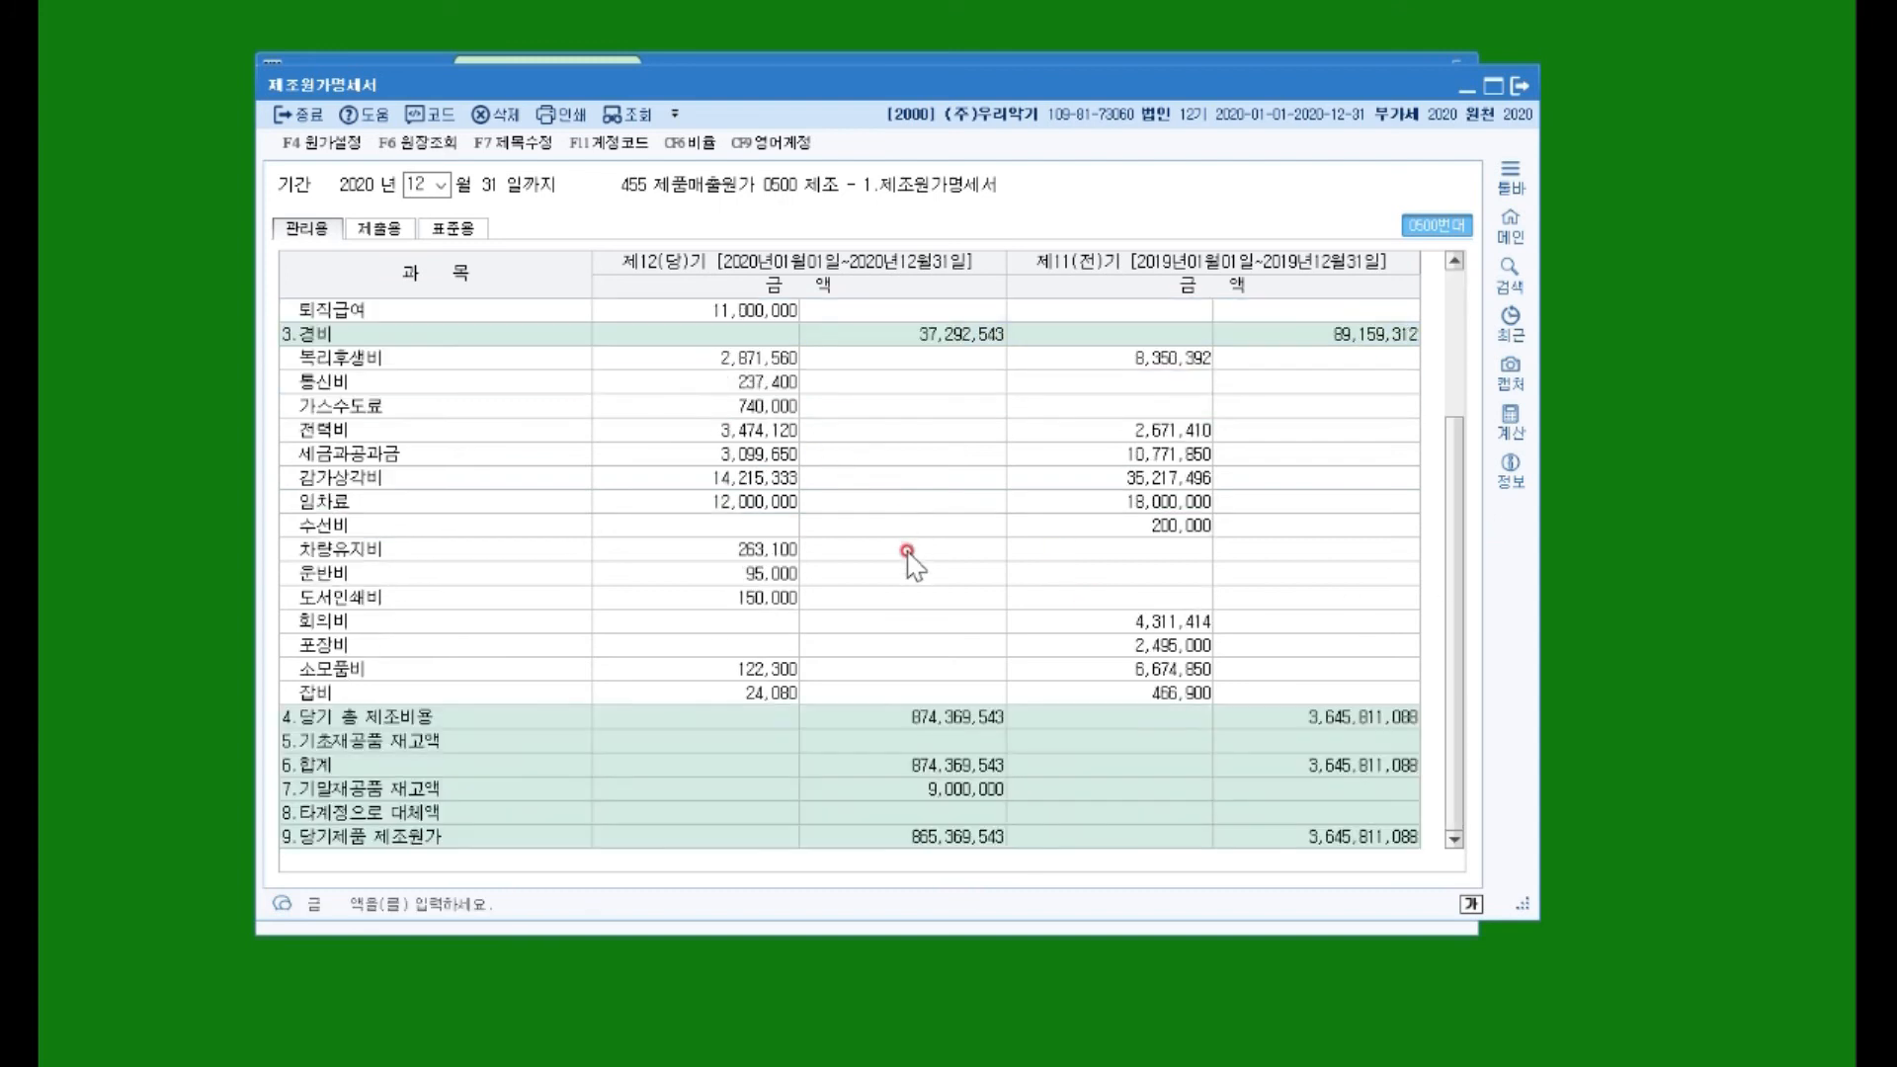
pyautogui.click(947, 788)
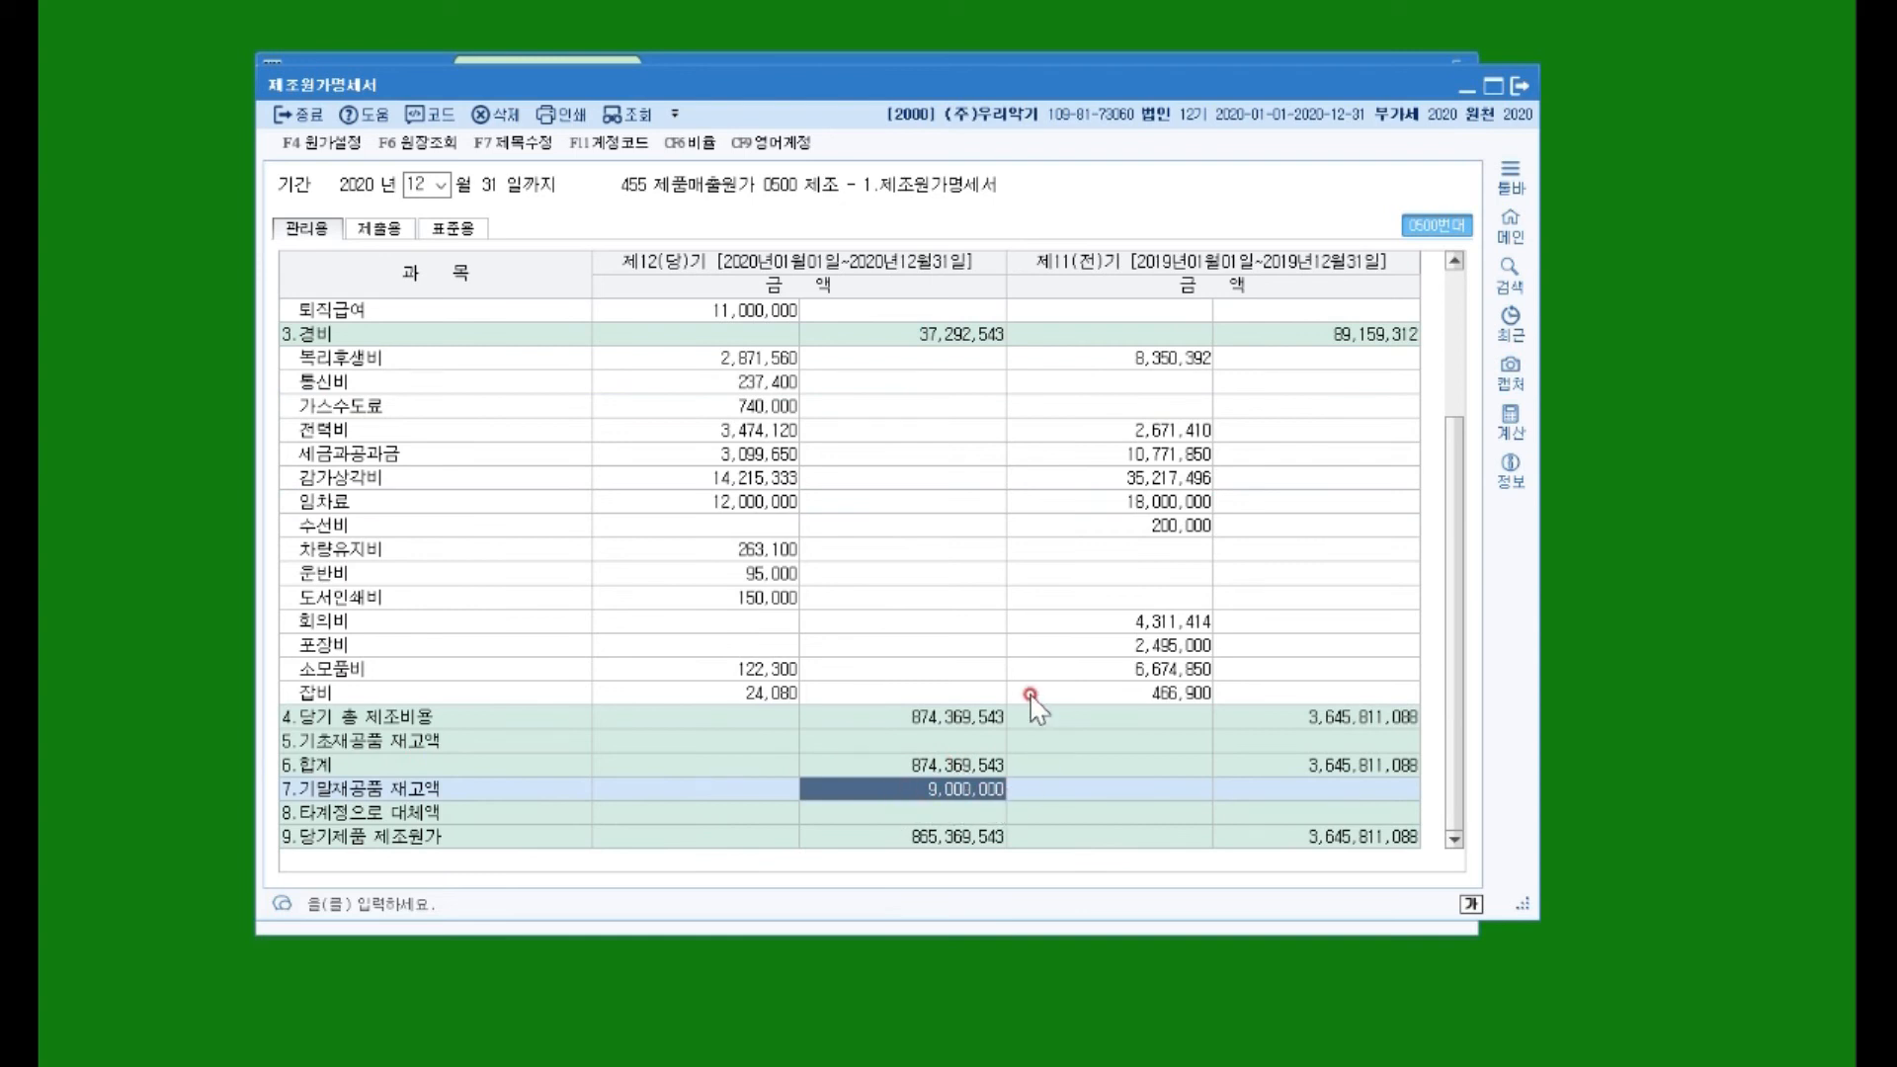
pyautogui.scroll(3, 998, 711)
pyautogui.scroll(-3, 879, 622)
pyautogui.click(990, 837)
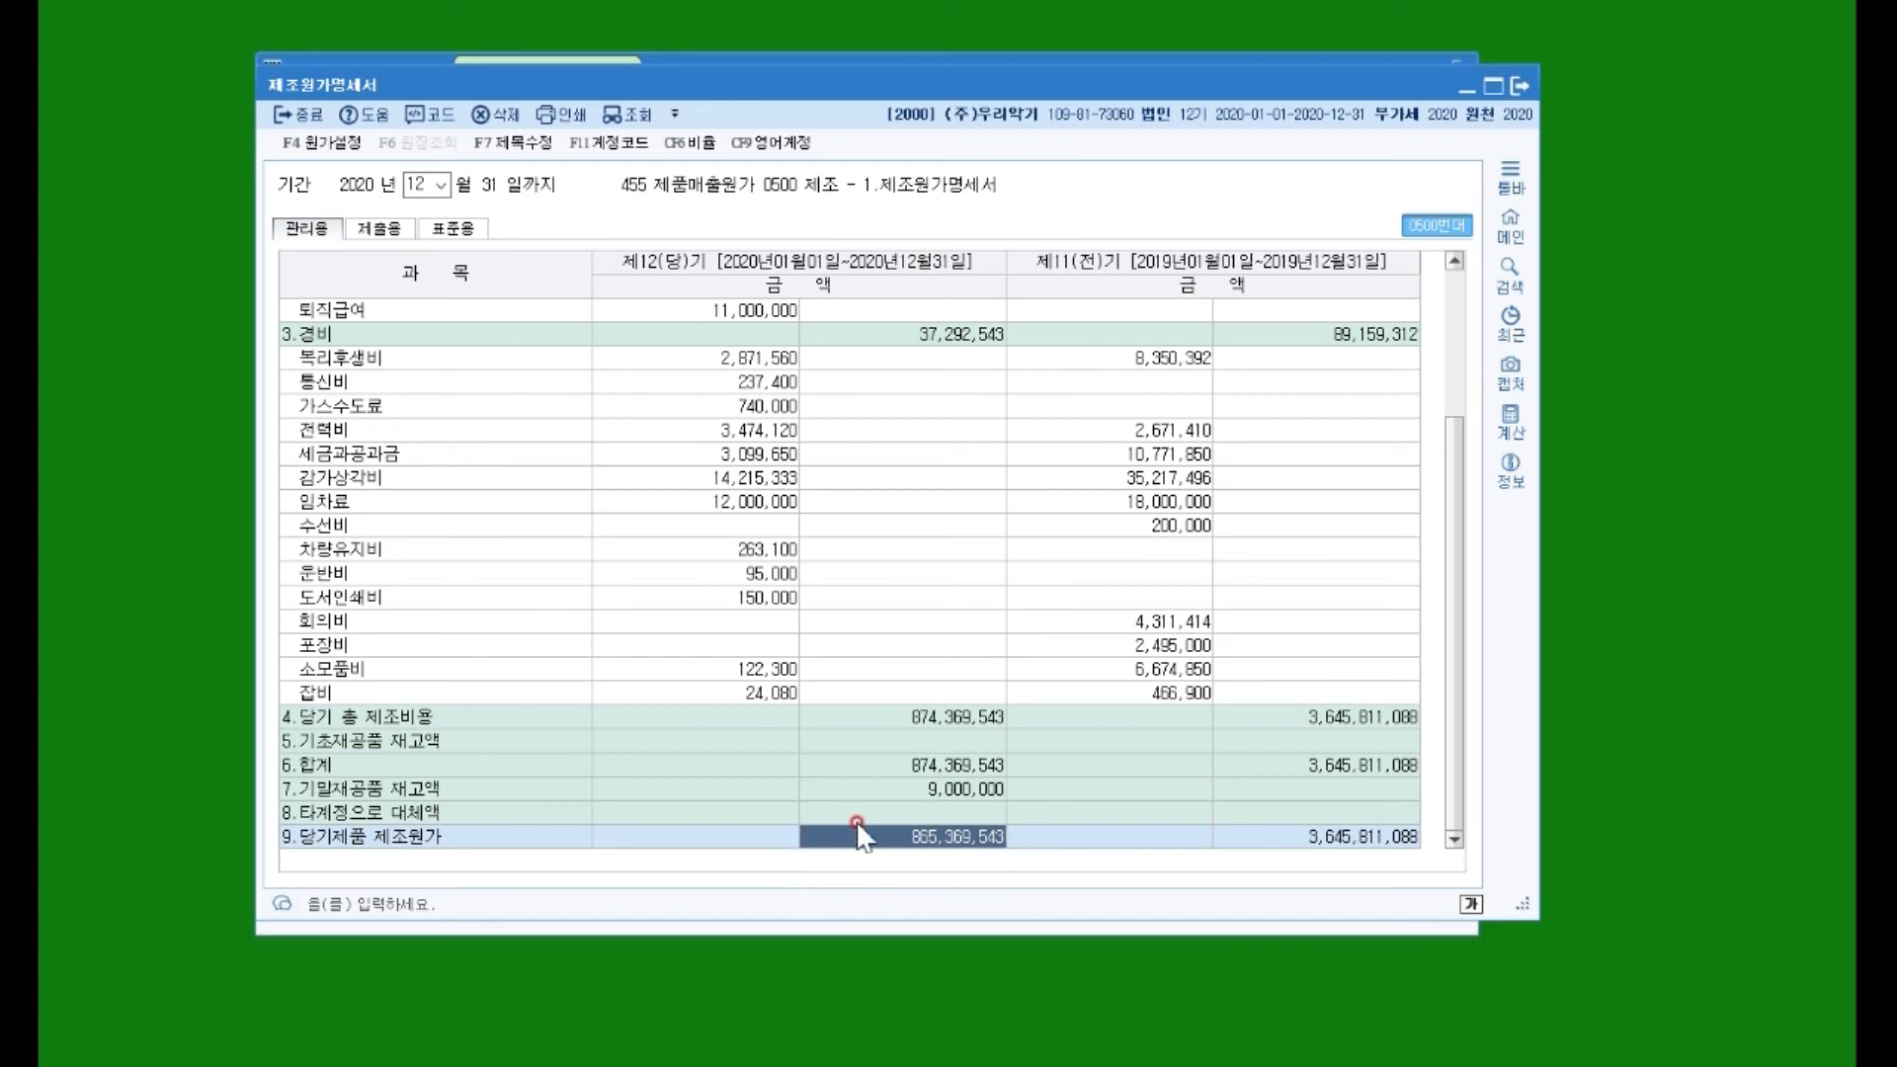
# Step: Open 손익계산서 for month 12 and locate its current-period 당기제품제조원가 amount
pyautogui.click(1069, 61)
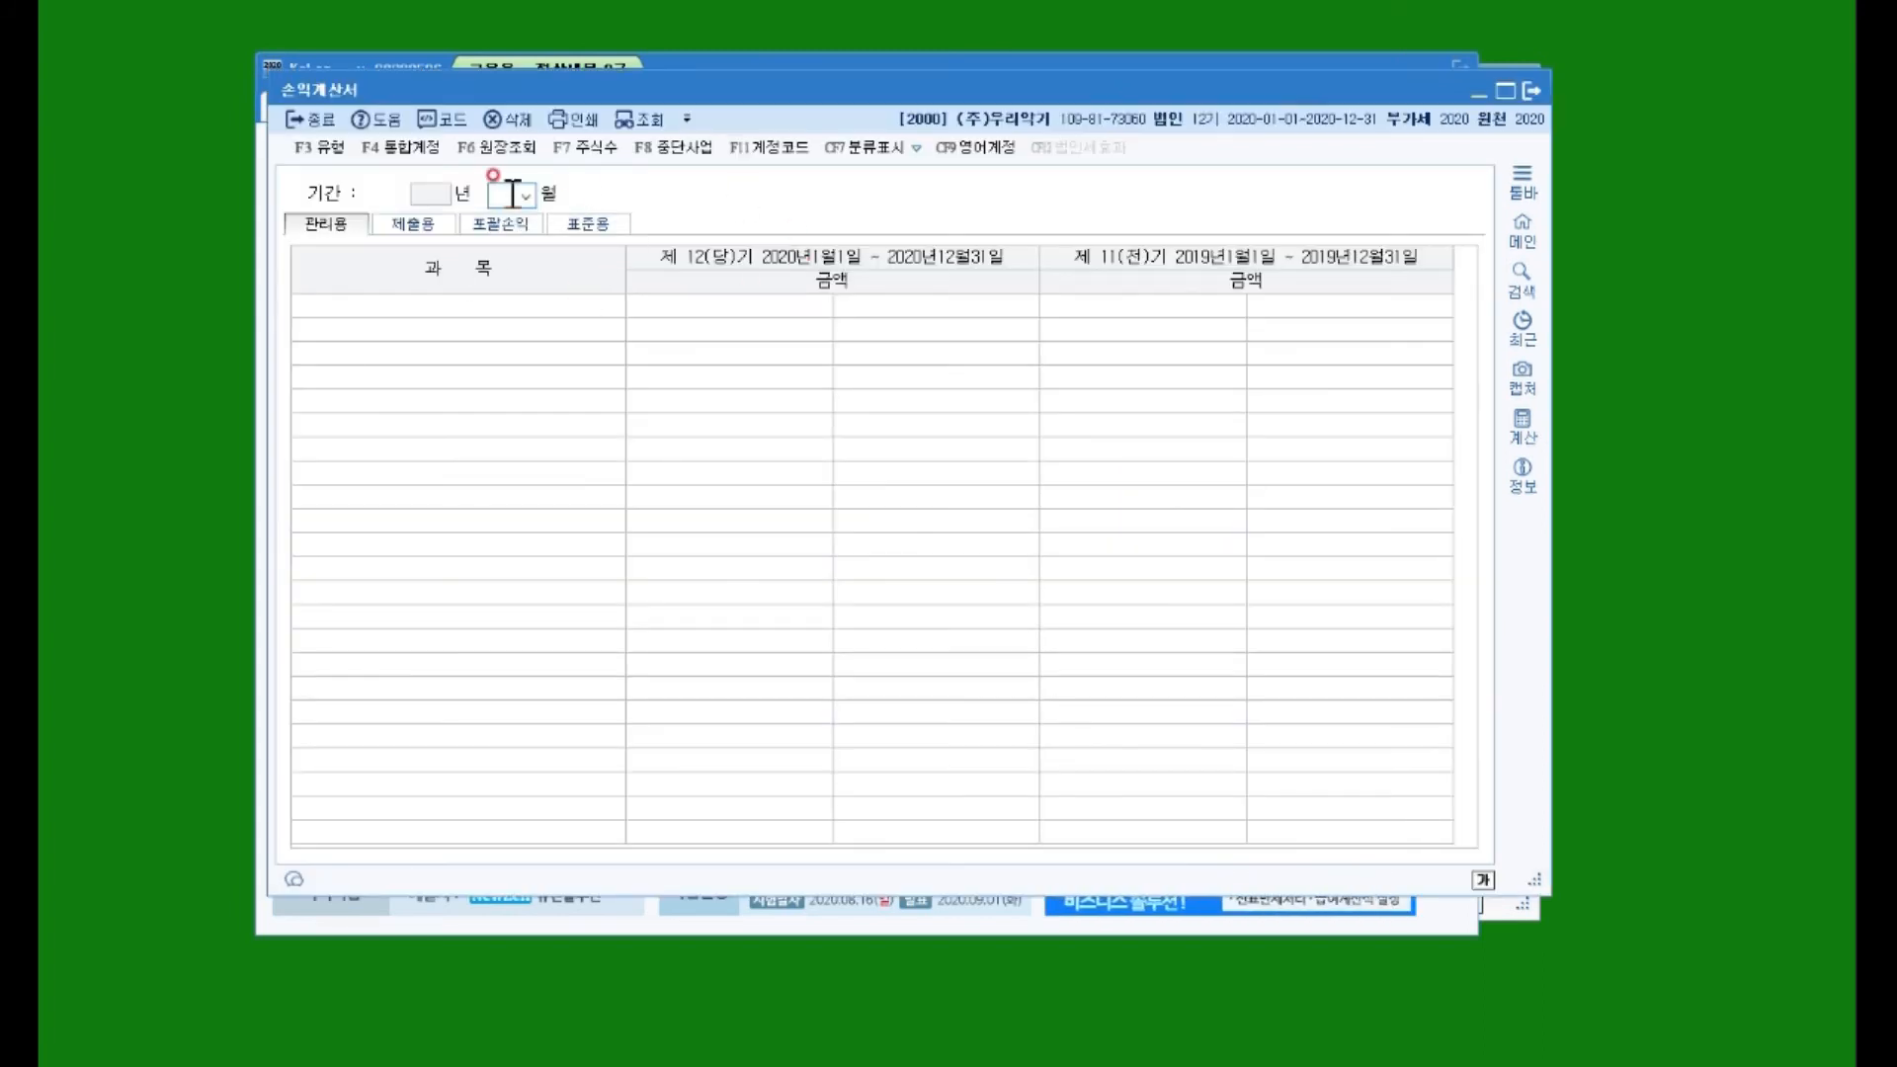
pyautogui.write('12')
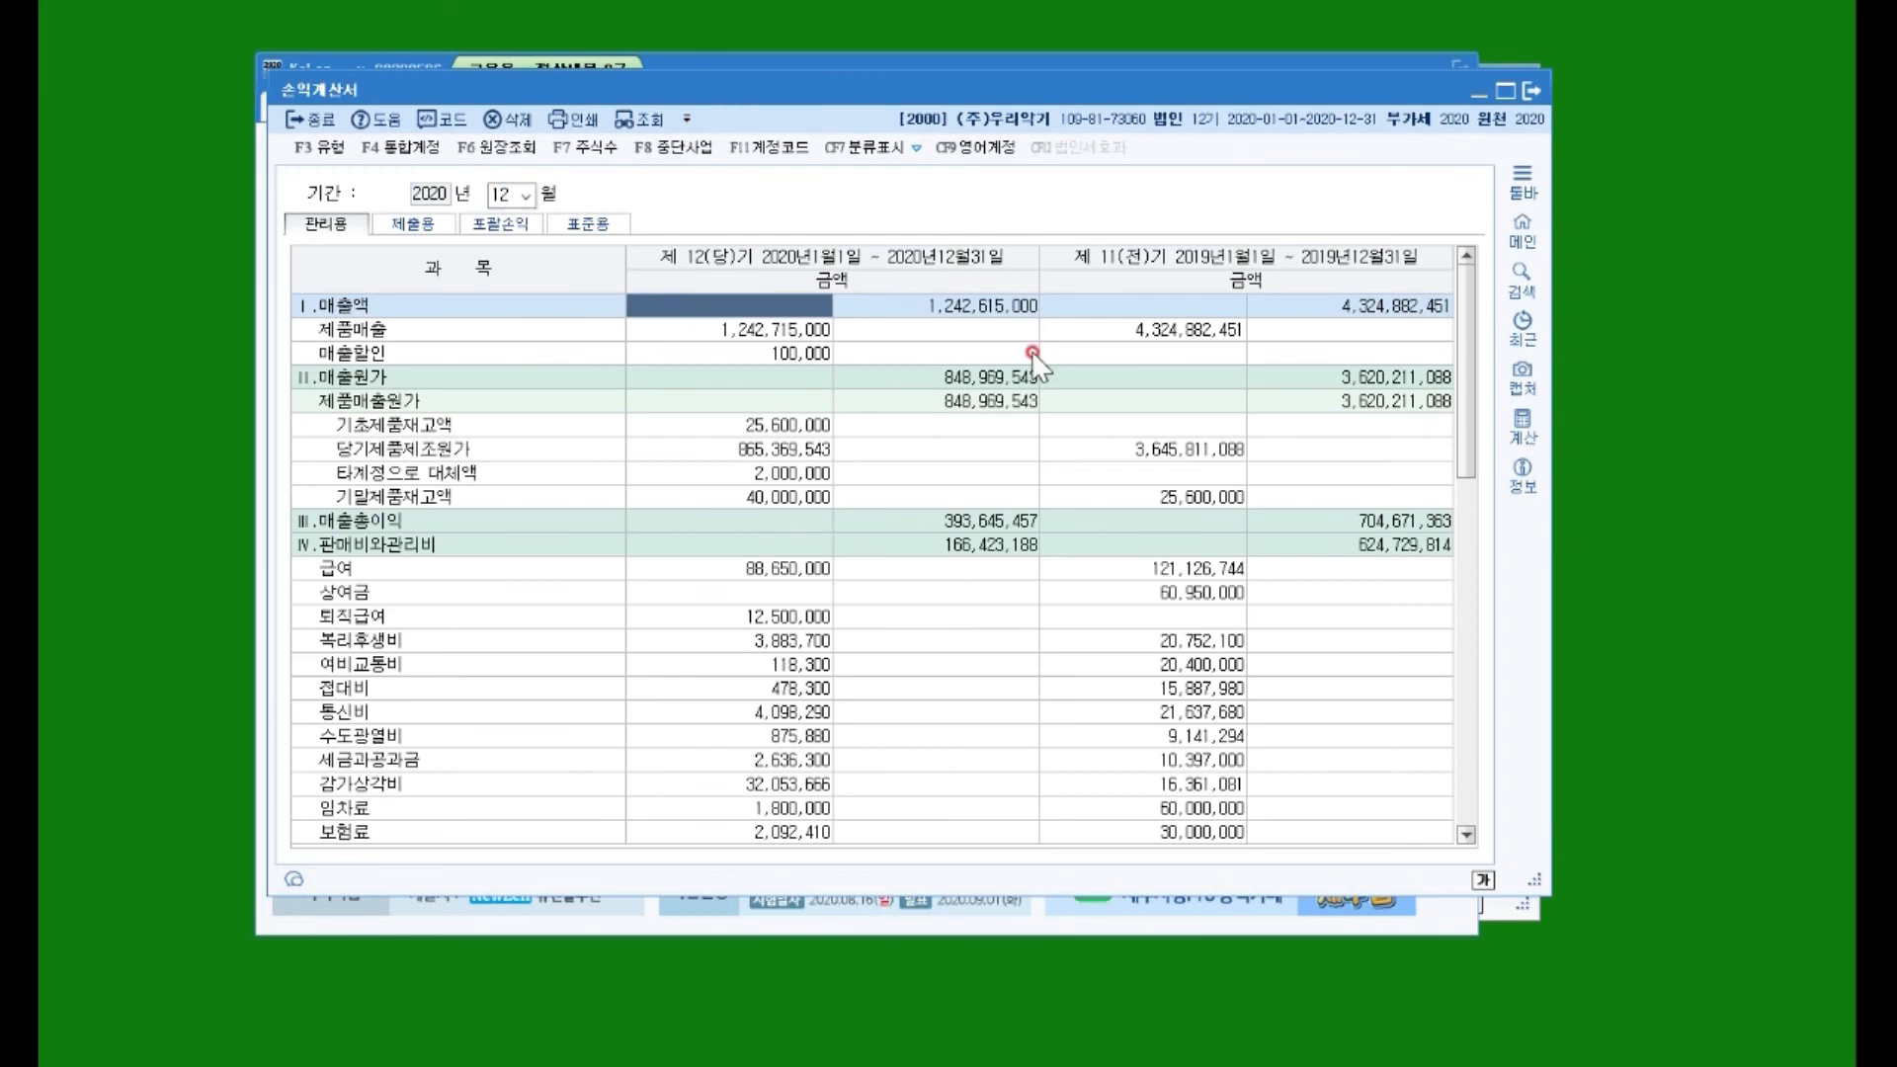
pyautogui.click(380, 403)
pyautogui.click(755, 450)
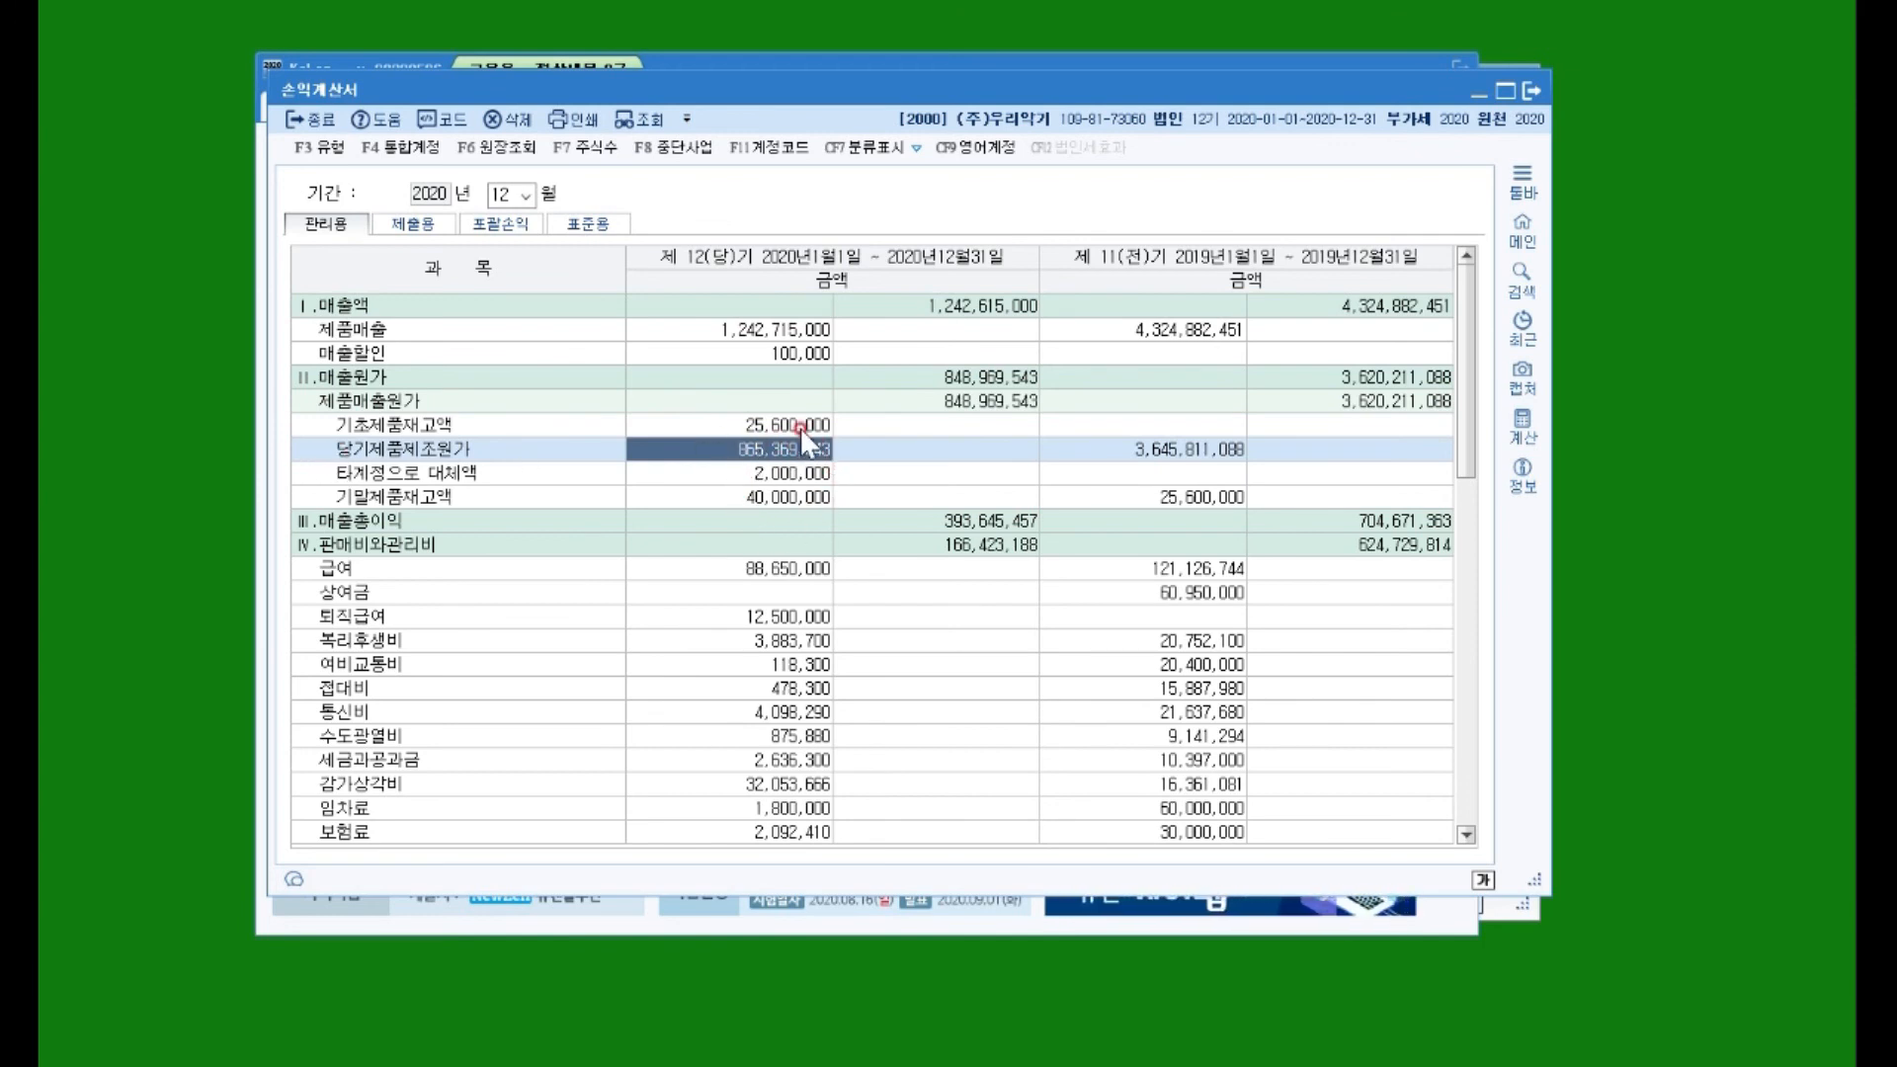
# Step: Place 손익계산서 and 제조원가명세서 side by side to compare 당기제품제조원가, and close 제조원가명세서
pyautogui.moveTo(719, 92); pyautogui.dragTo(640, 35)
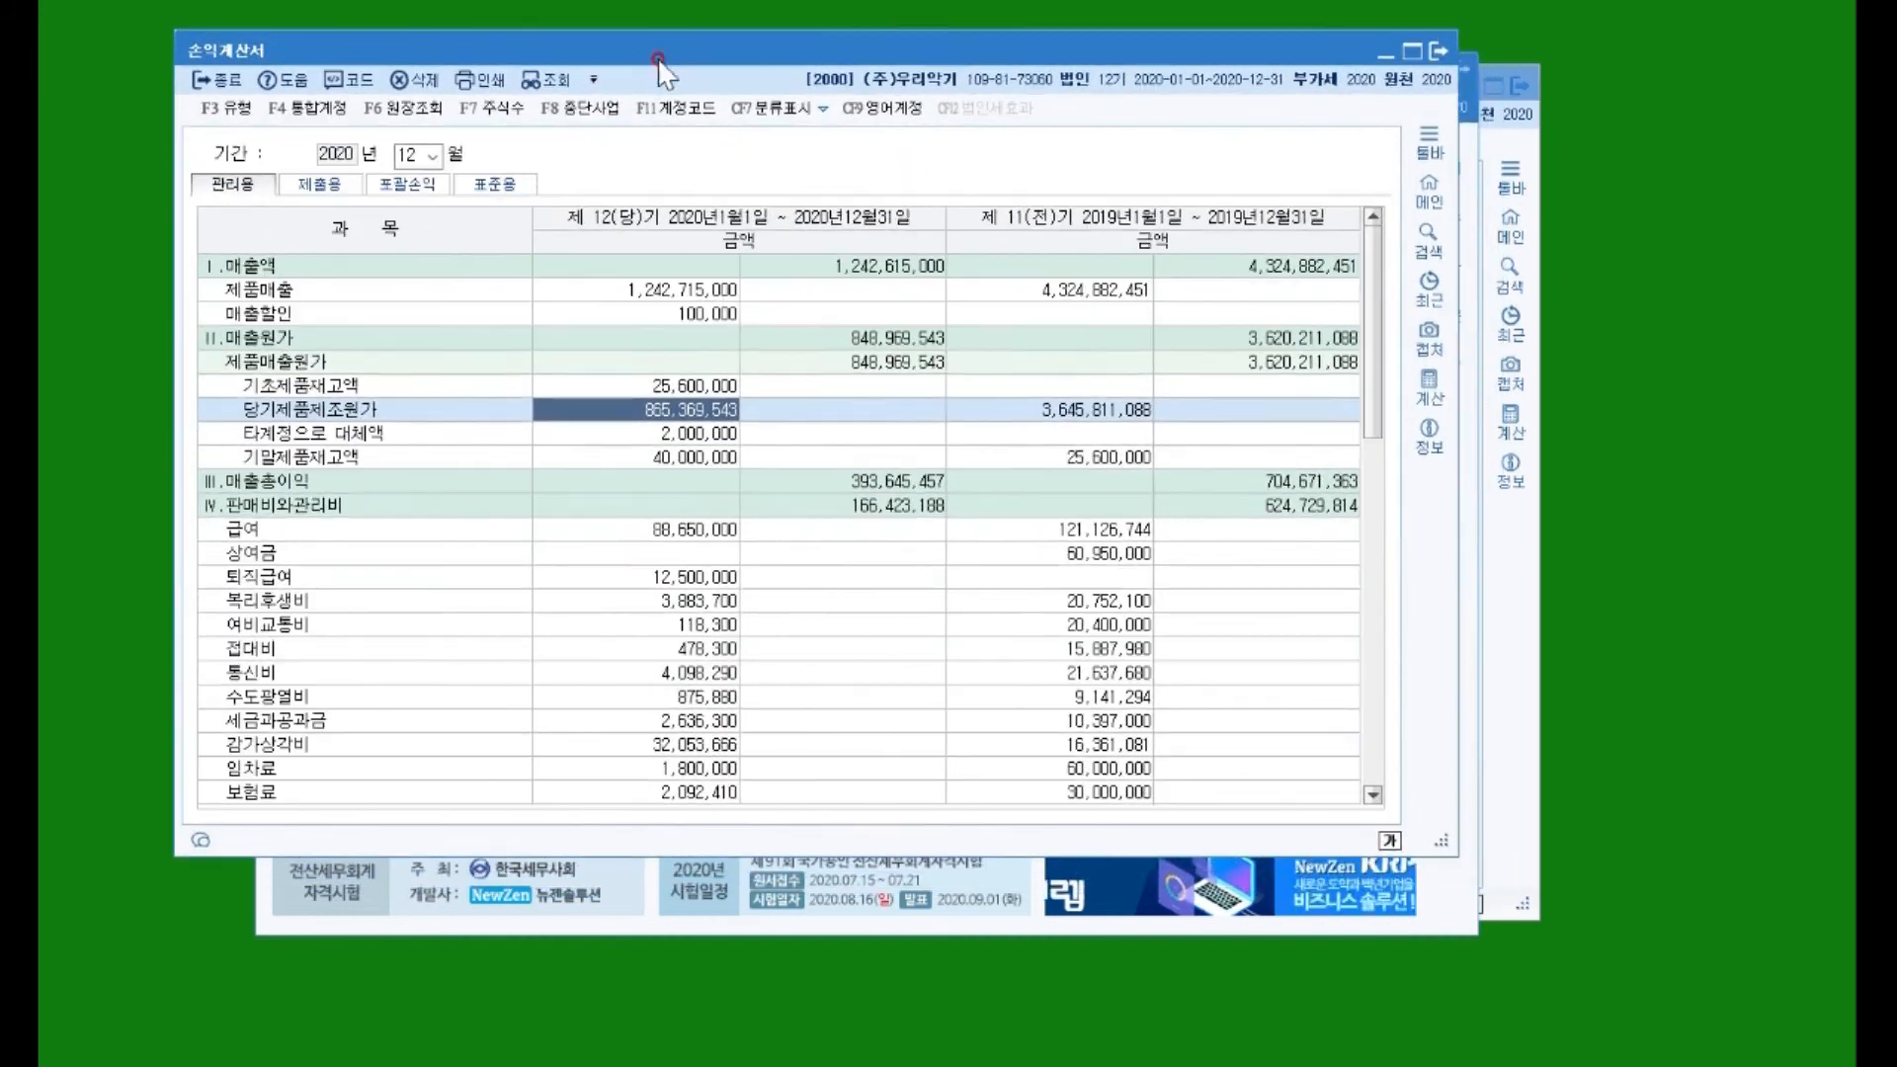
pyautogui.click(1499, 746)
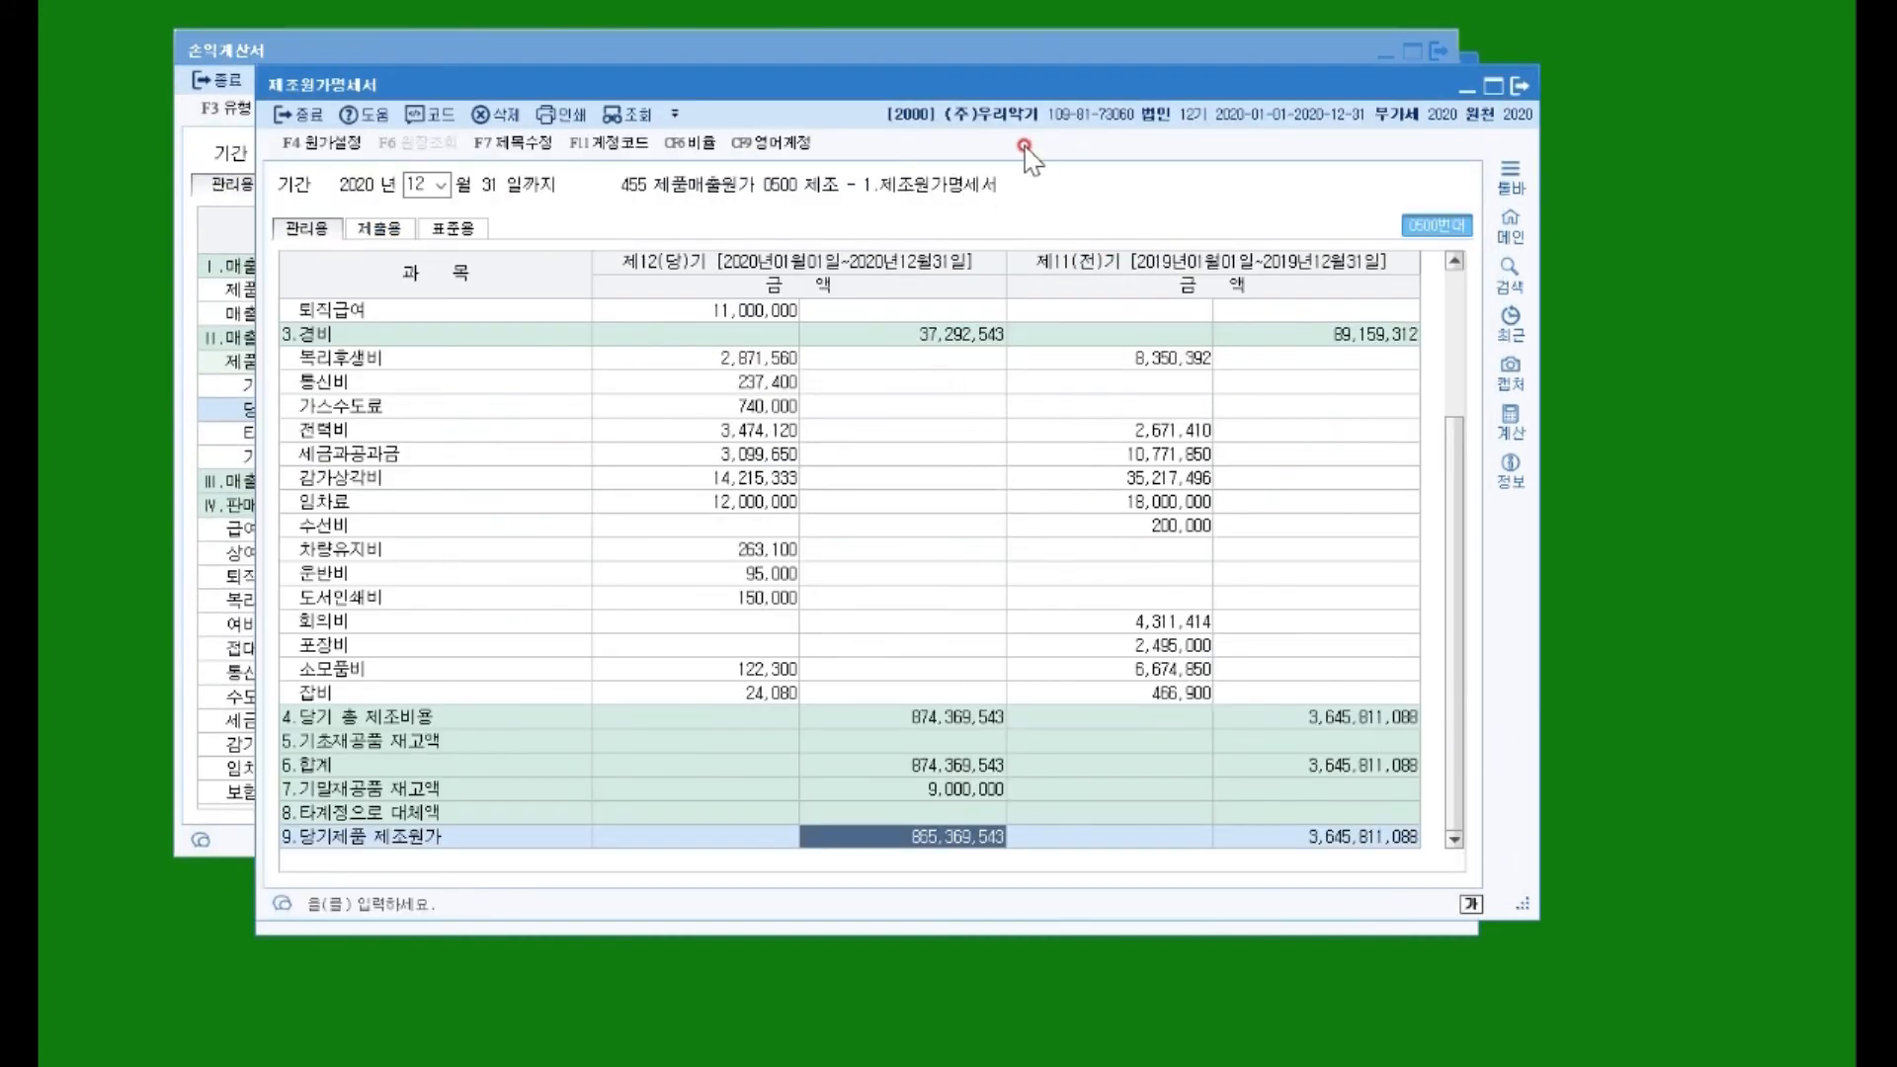
pyautogui.moveTo(1041, 77); pyautogui.dragTo(1522, 98)
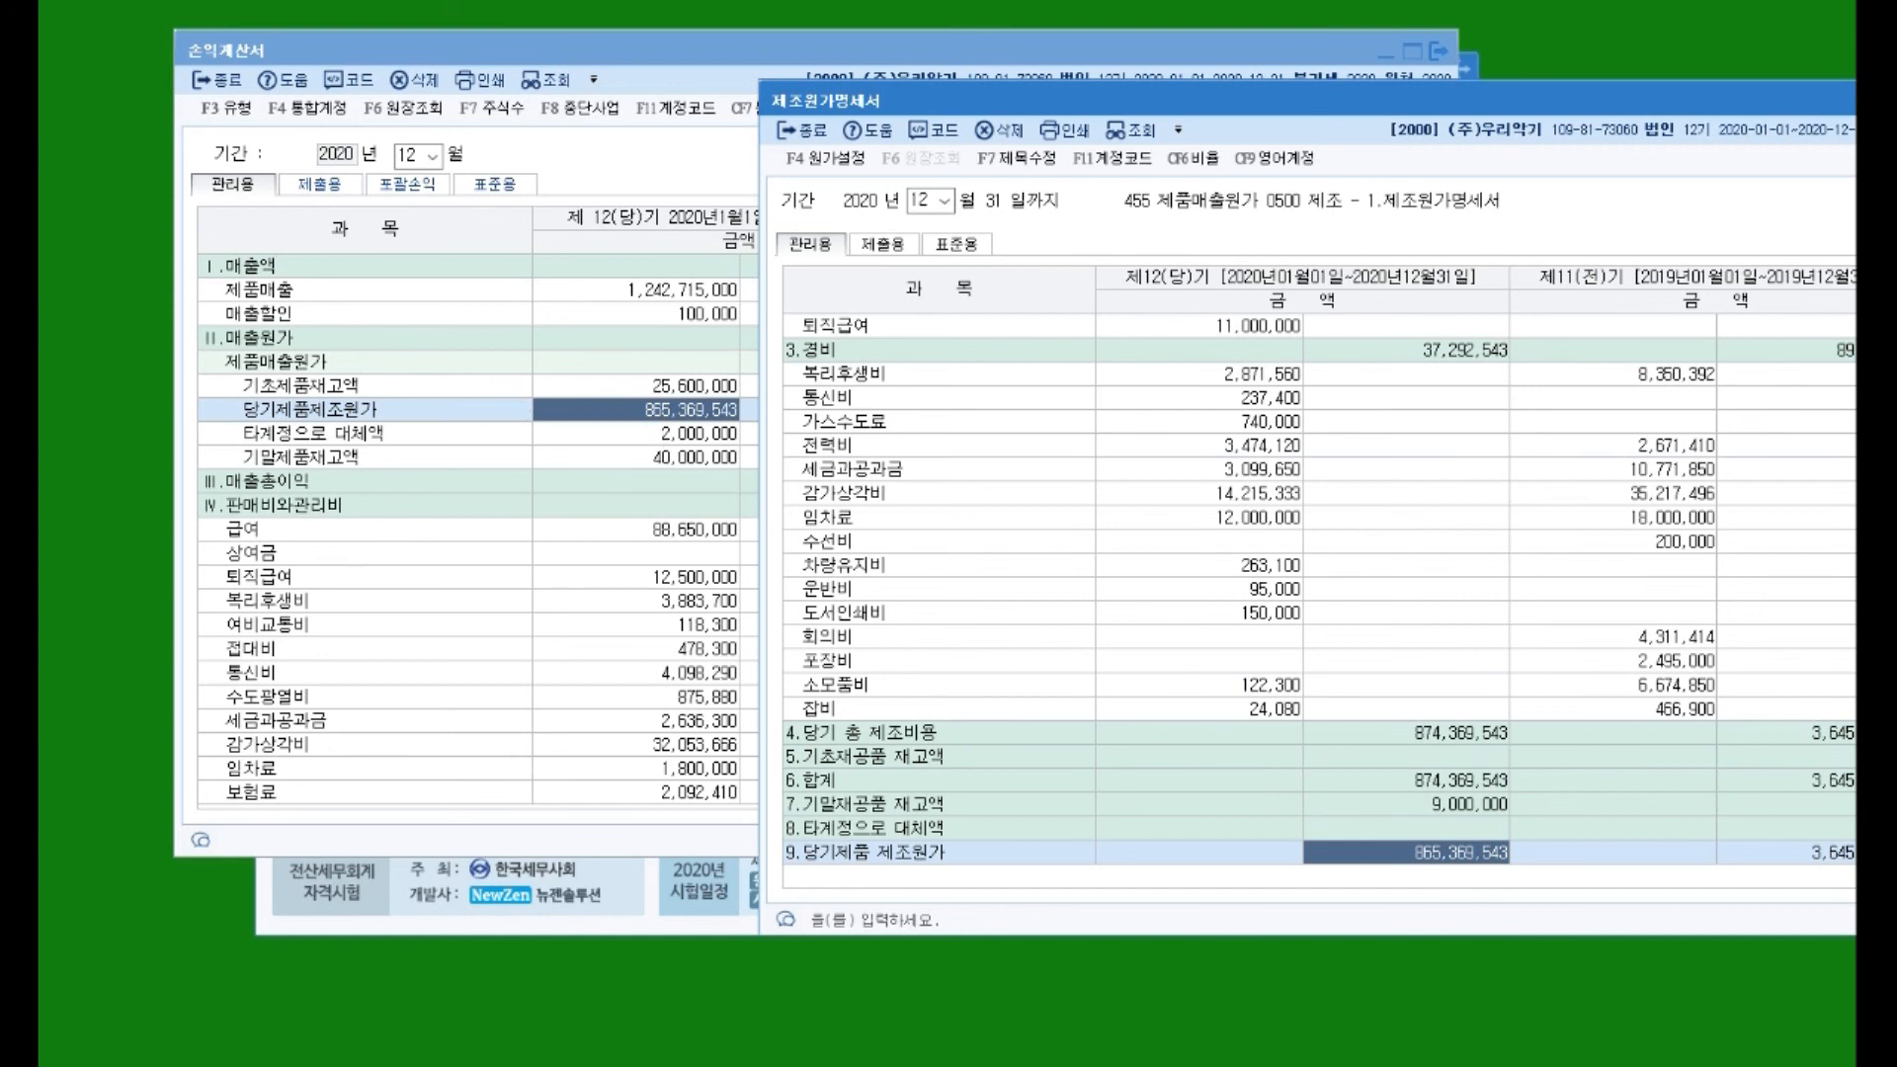
pyautogui.press('Escape')
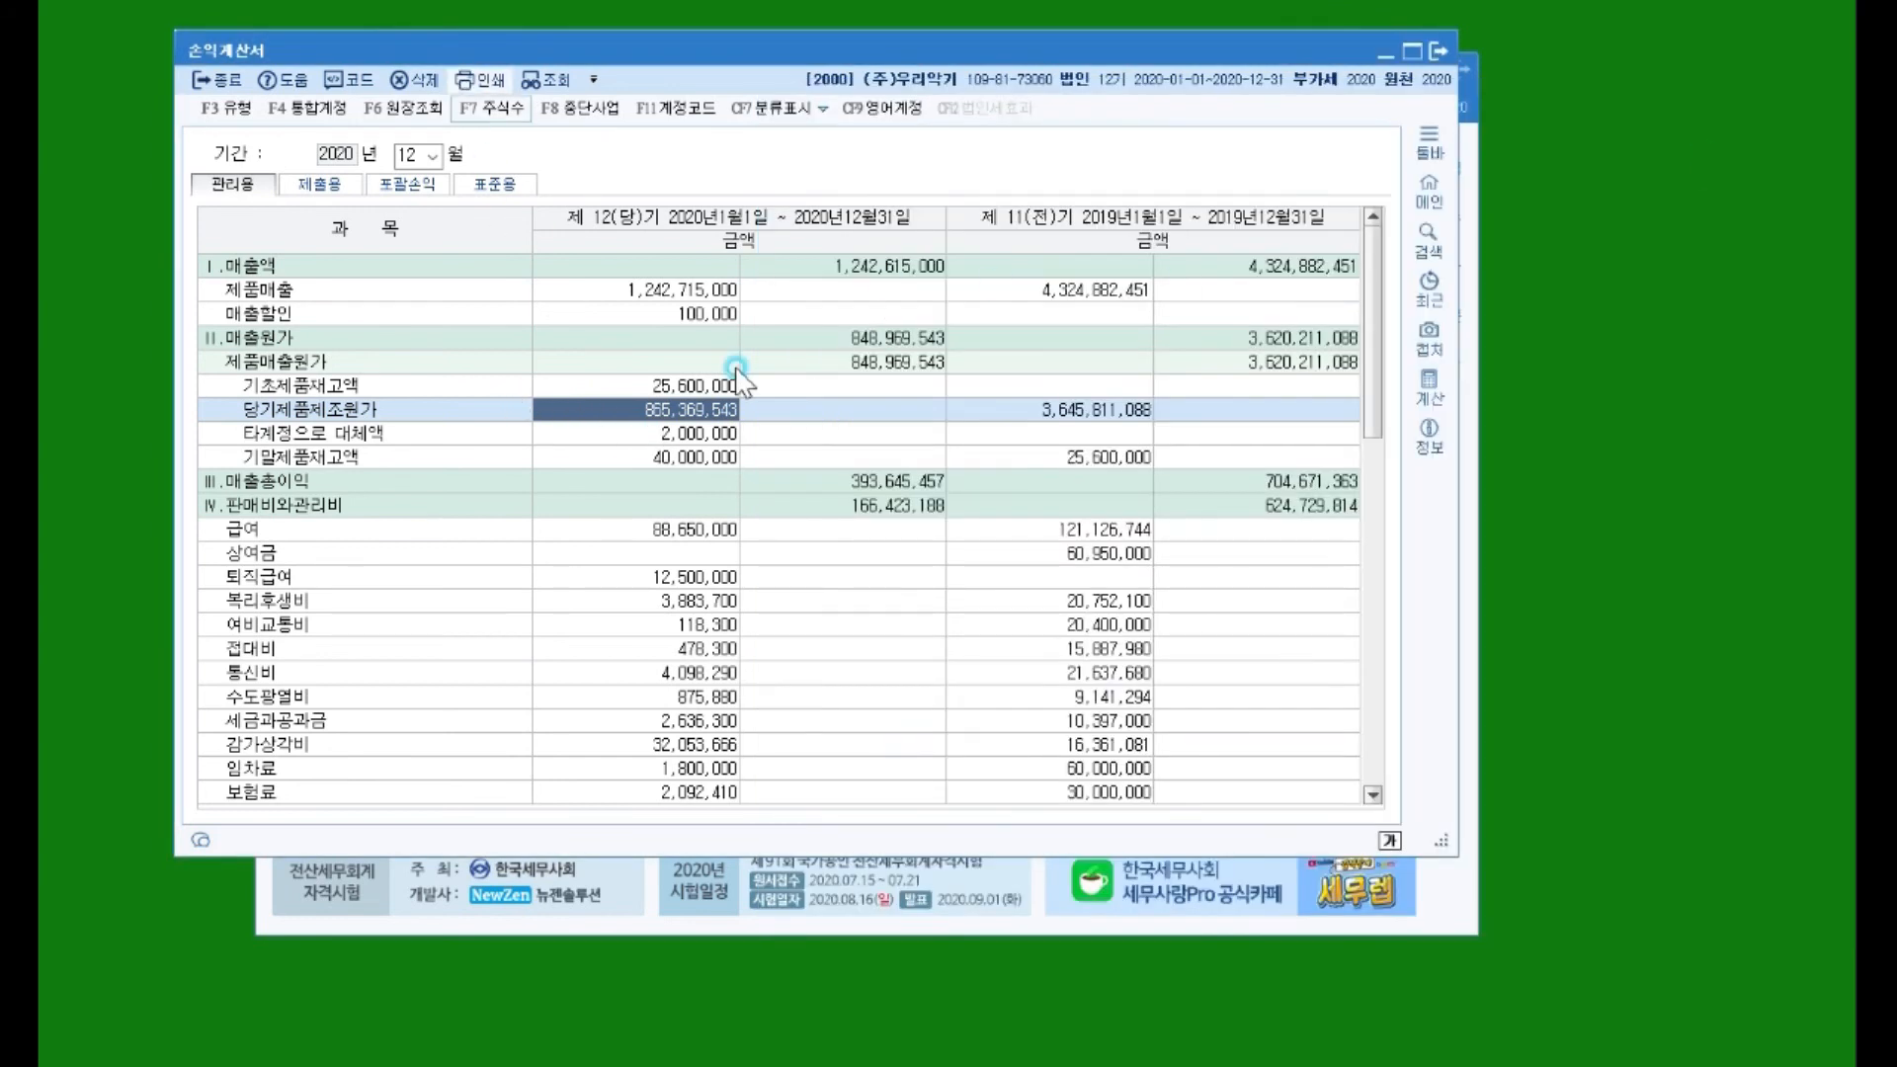
# Step: Check 당기순이익 in 손익계산서 and open 이익잉여금처분계산서 without loading the saved data
pyautogui.scroll(-10, 882, 660)
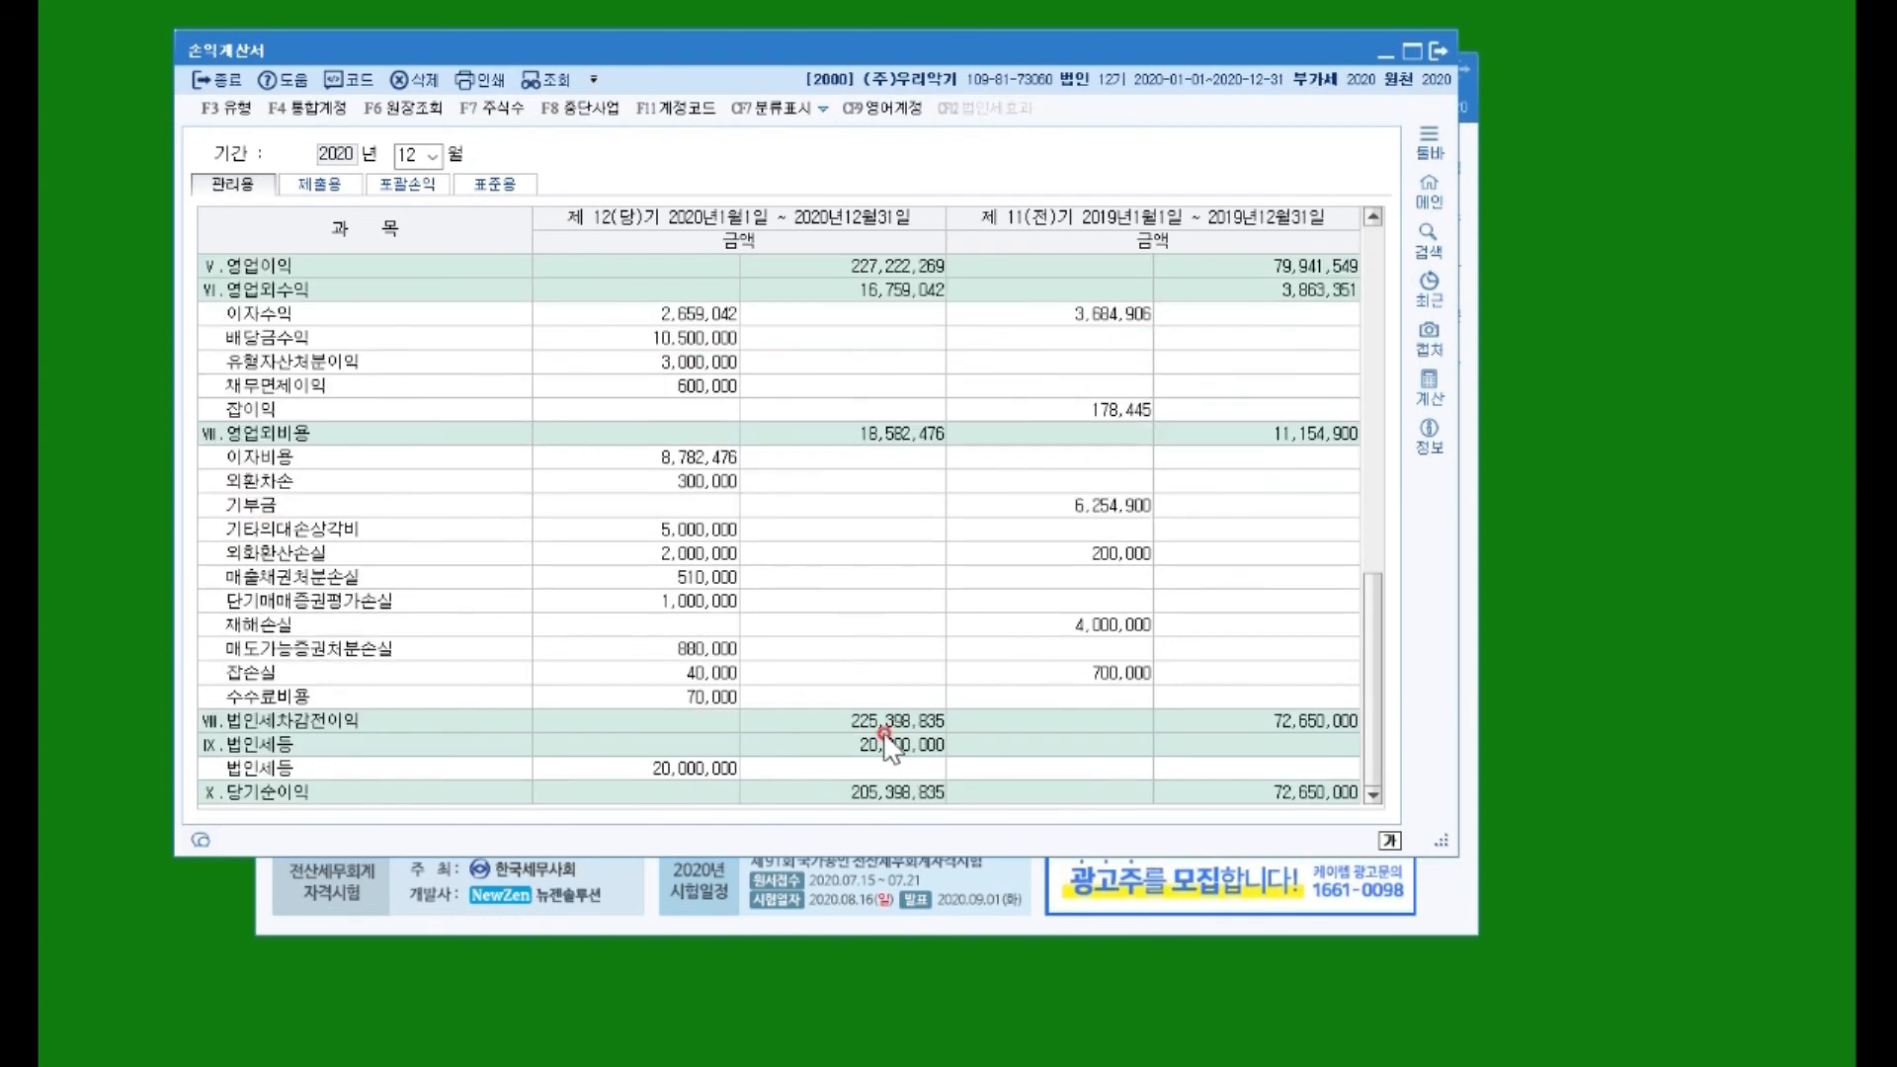
pyautogui.click(877, 796)
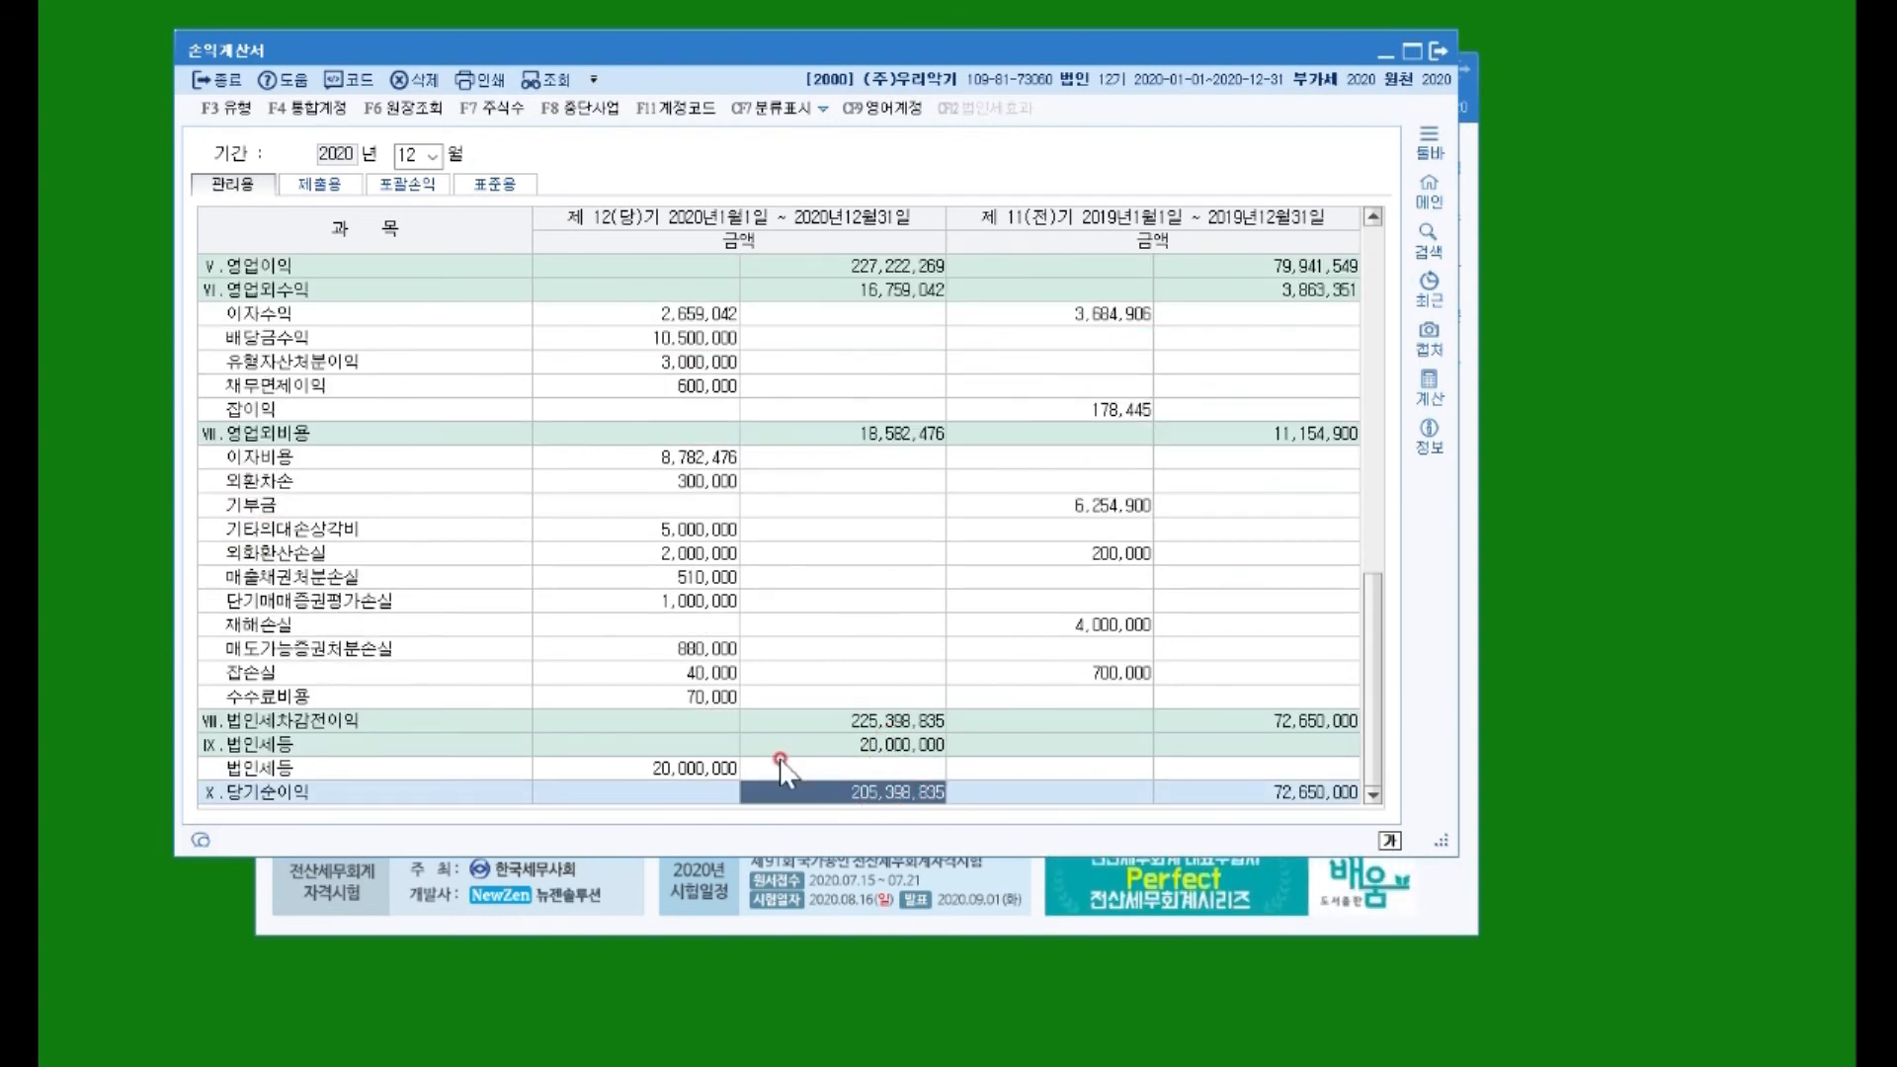
pyautogui.moveTo(982, 47); pyautogui.dragTo(1345, 241)
pyautogui.click(1151, 110)
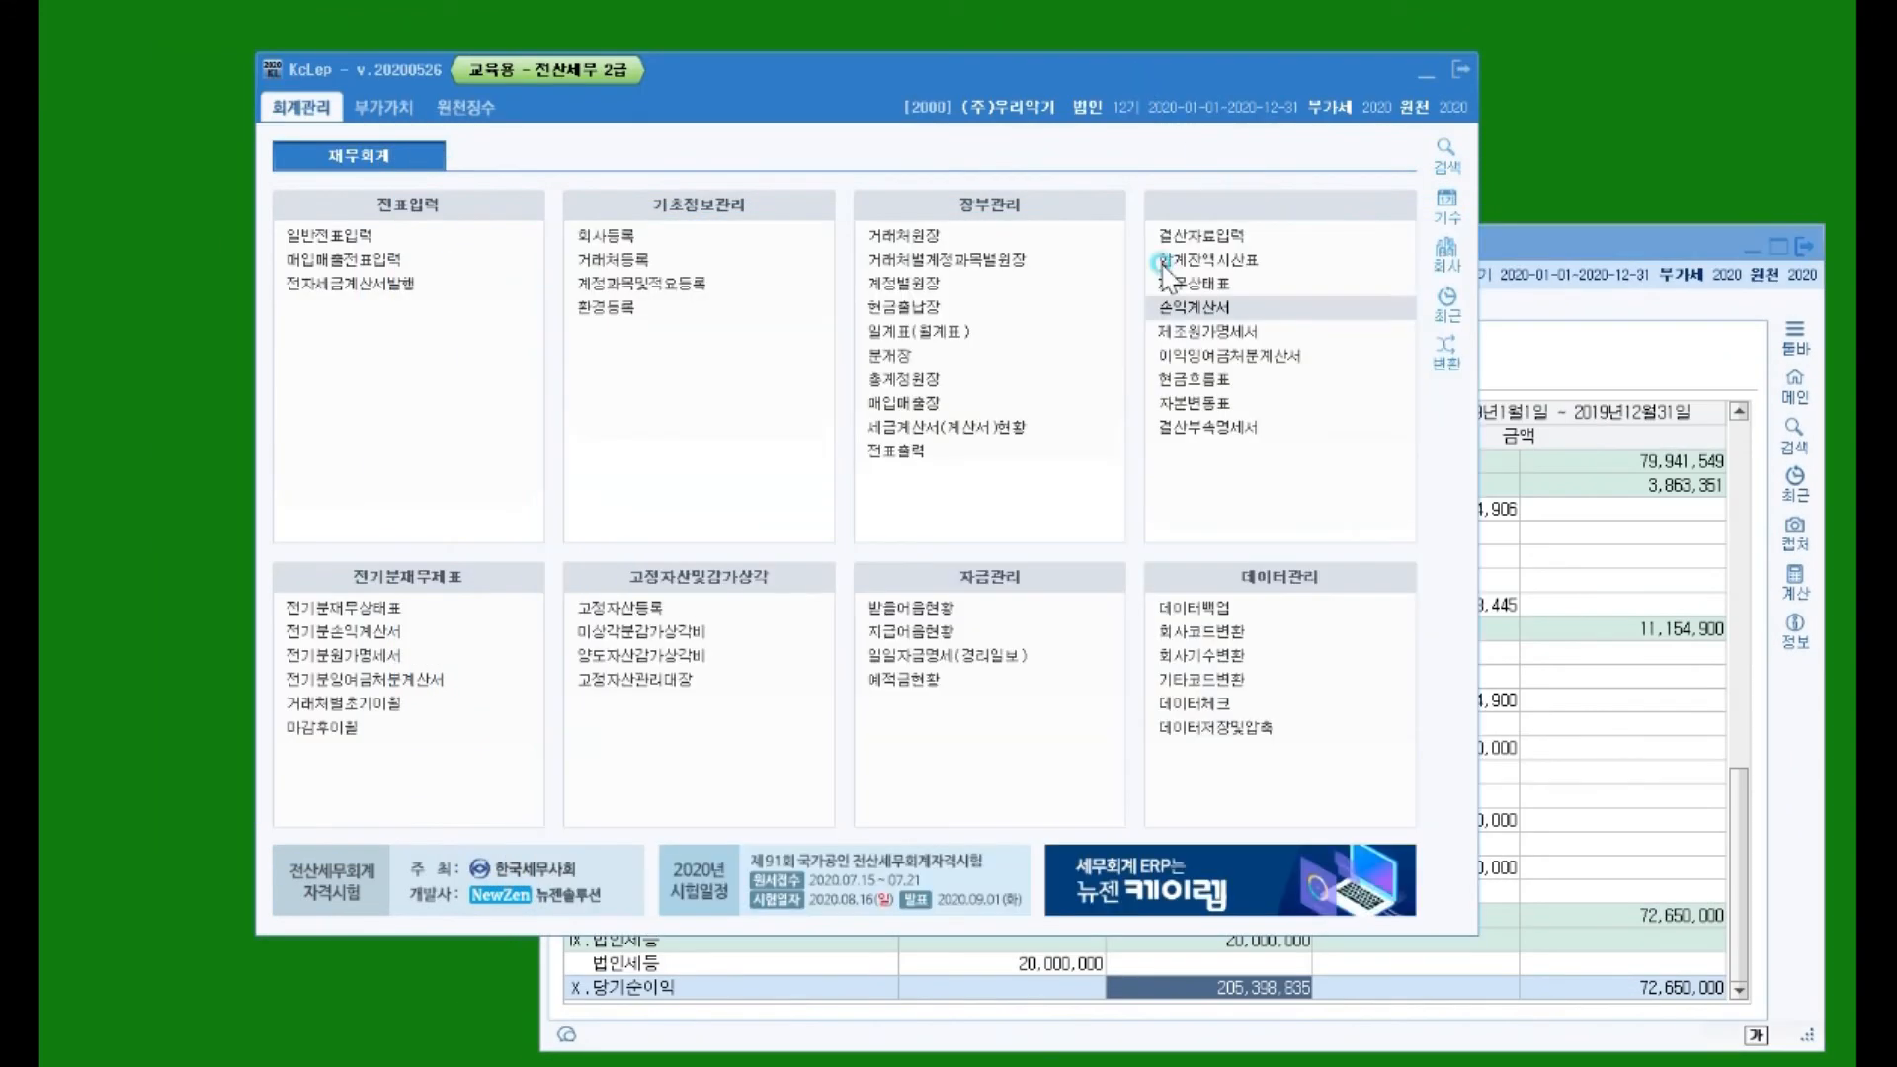
pyautogui.click(1199, 356)
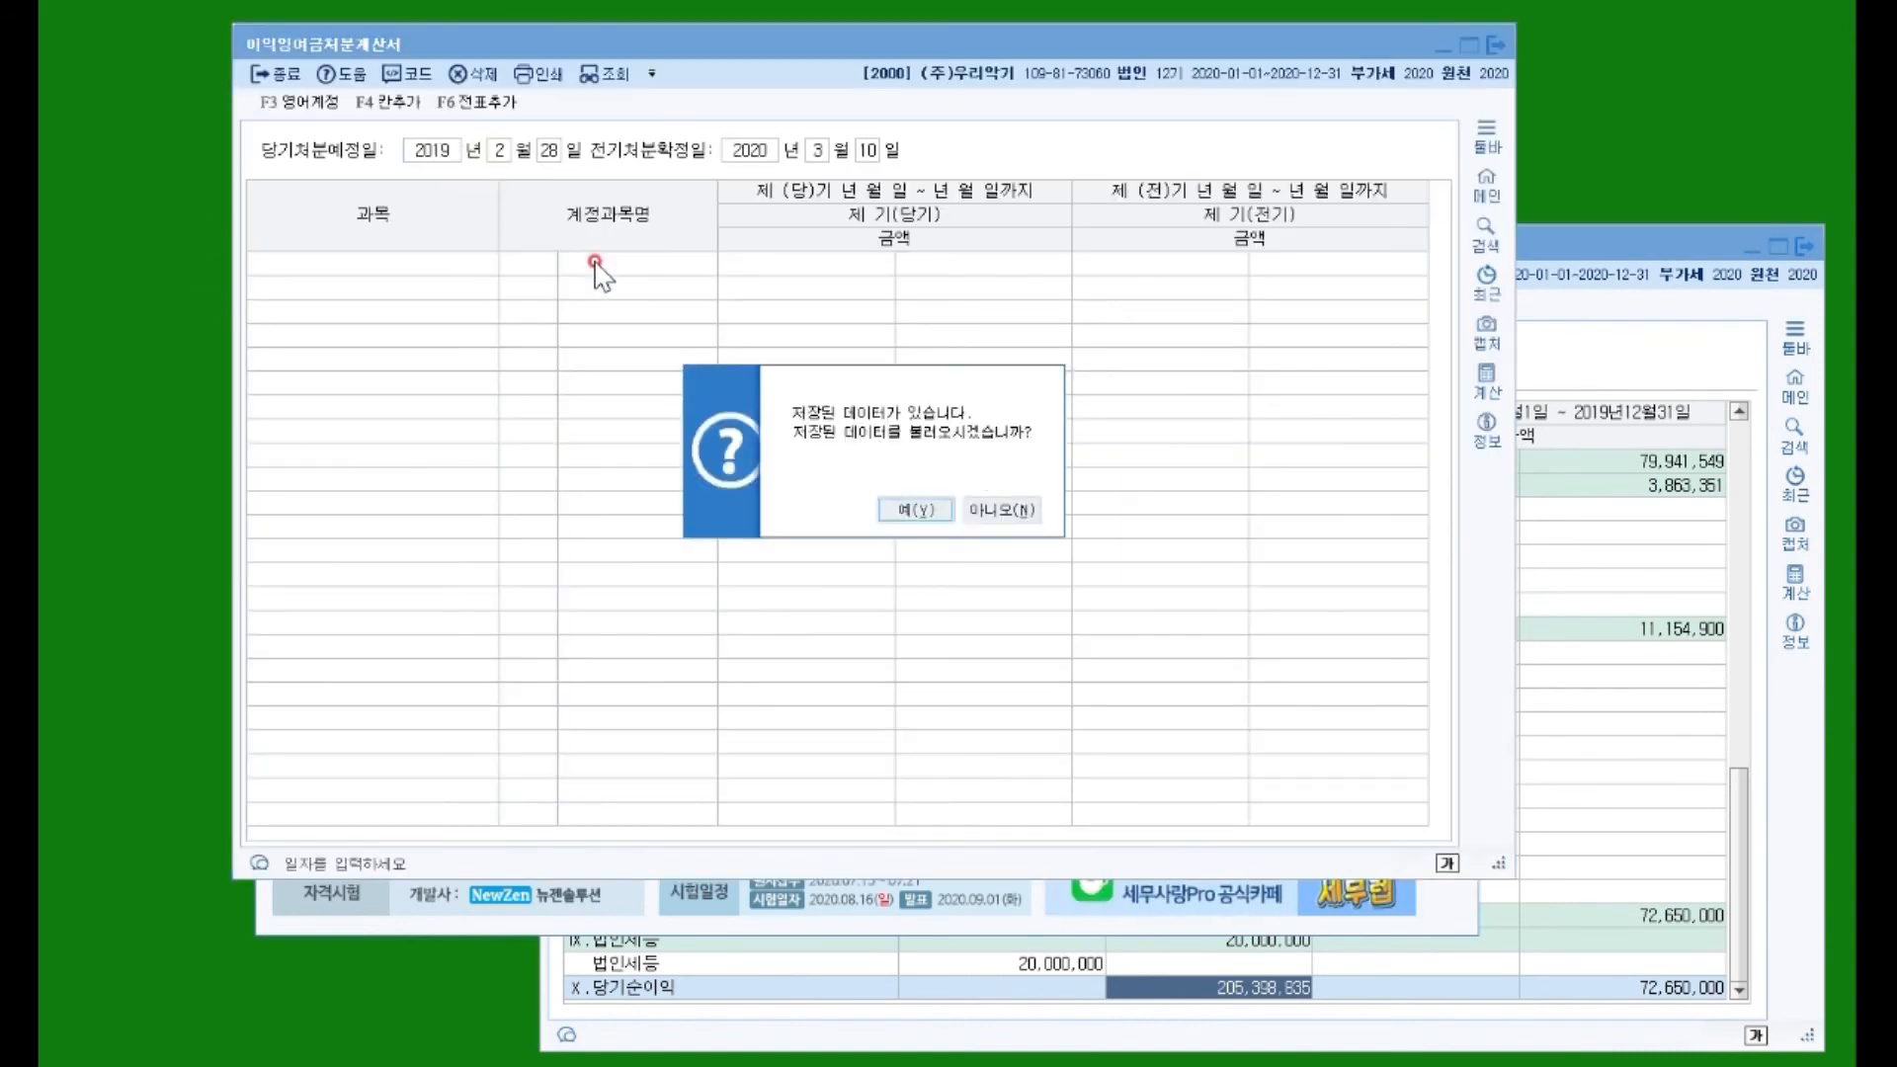
pyautogui.click(1001, 510)
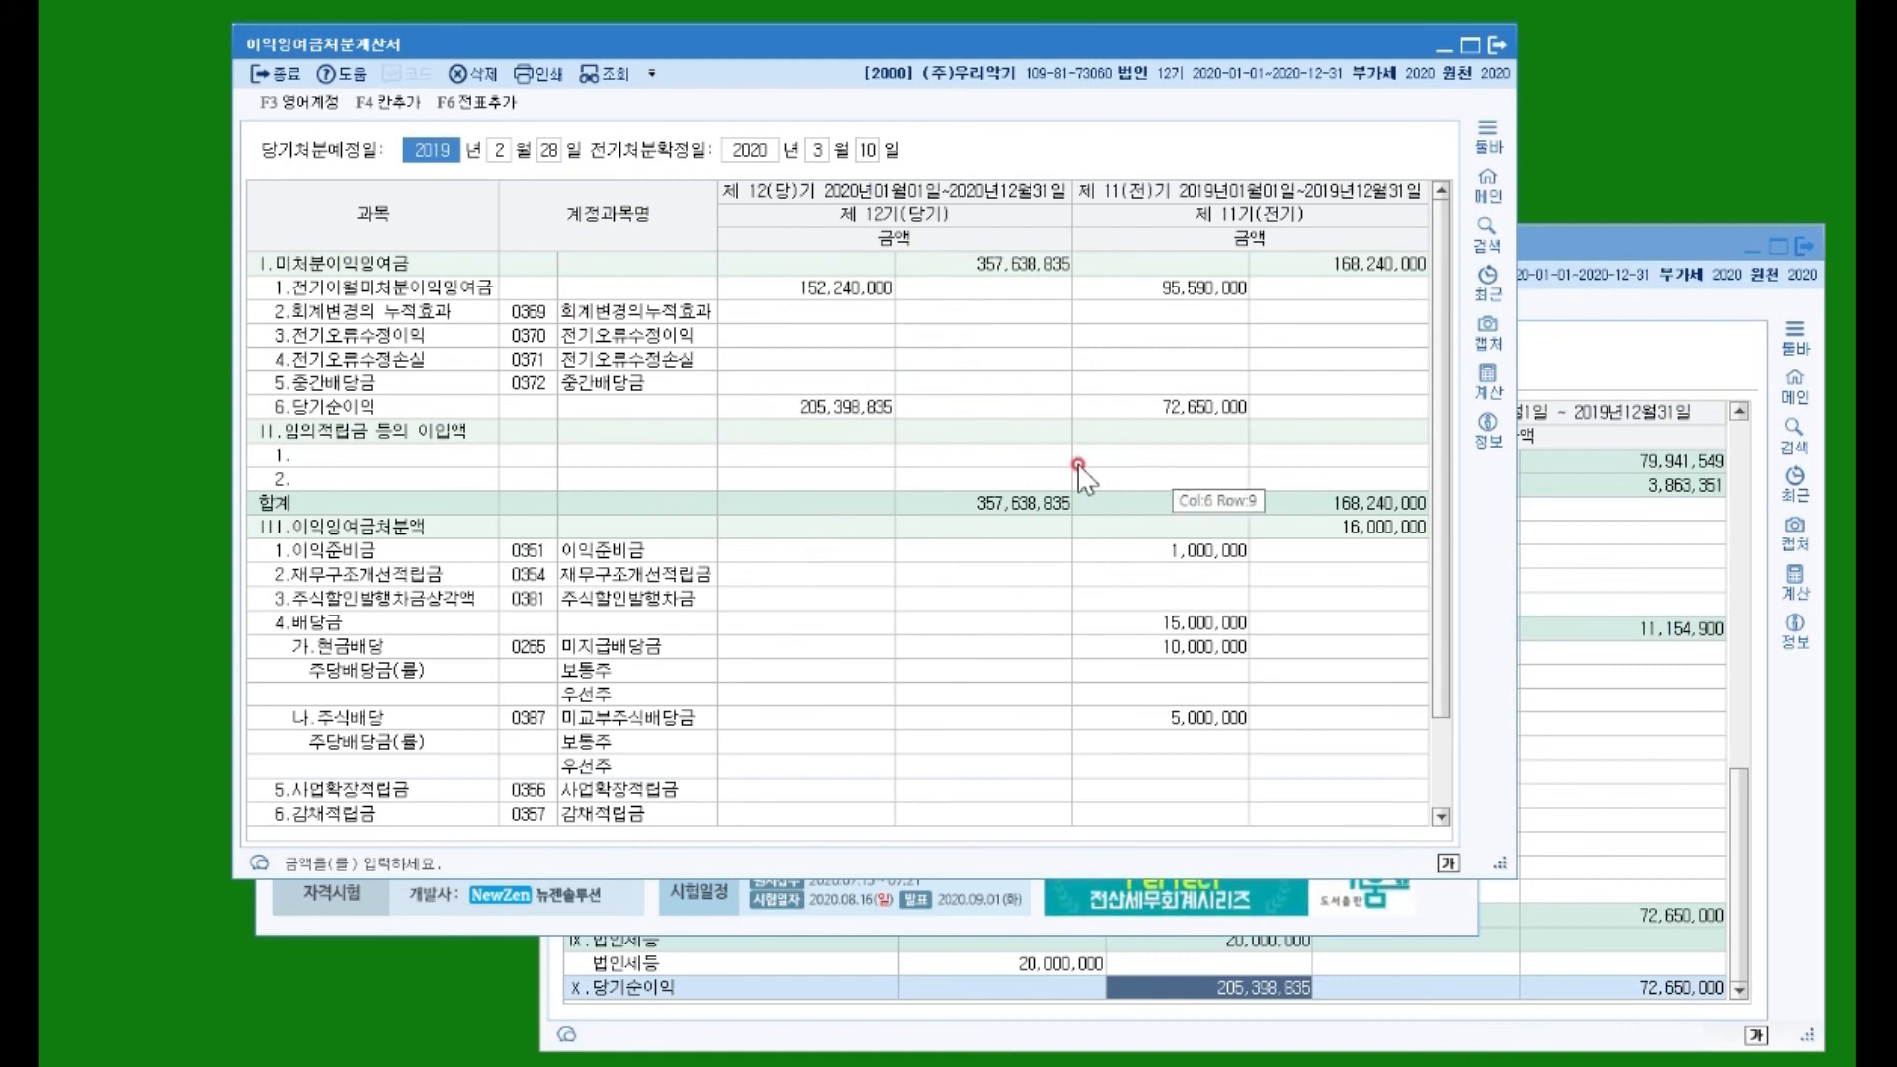
# Step: Compare 당기순이익 in 이익잉여금처분계산서 with 손익계산서 and check the current-period 미처분이익잉여금
pyautogui.click(817, 408)
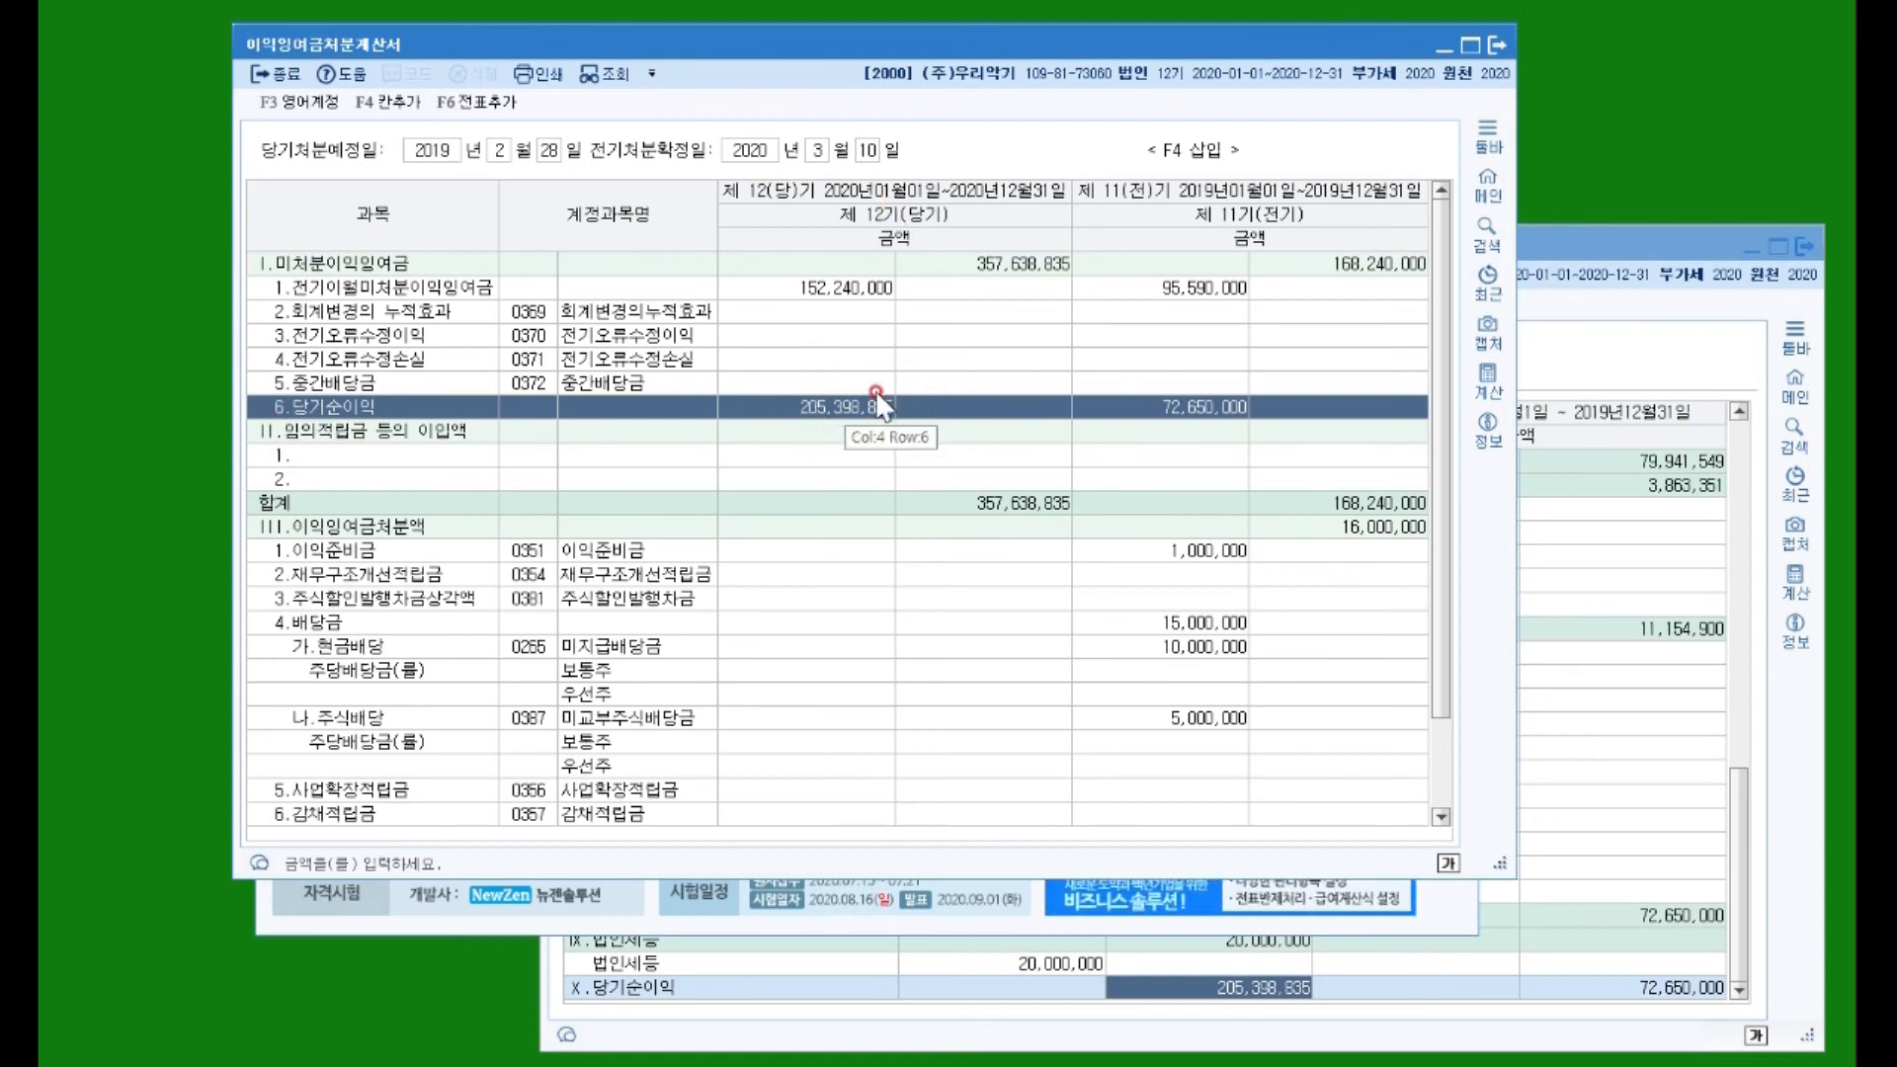
pyautogui.click(1230, 996)
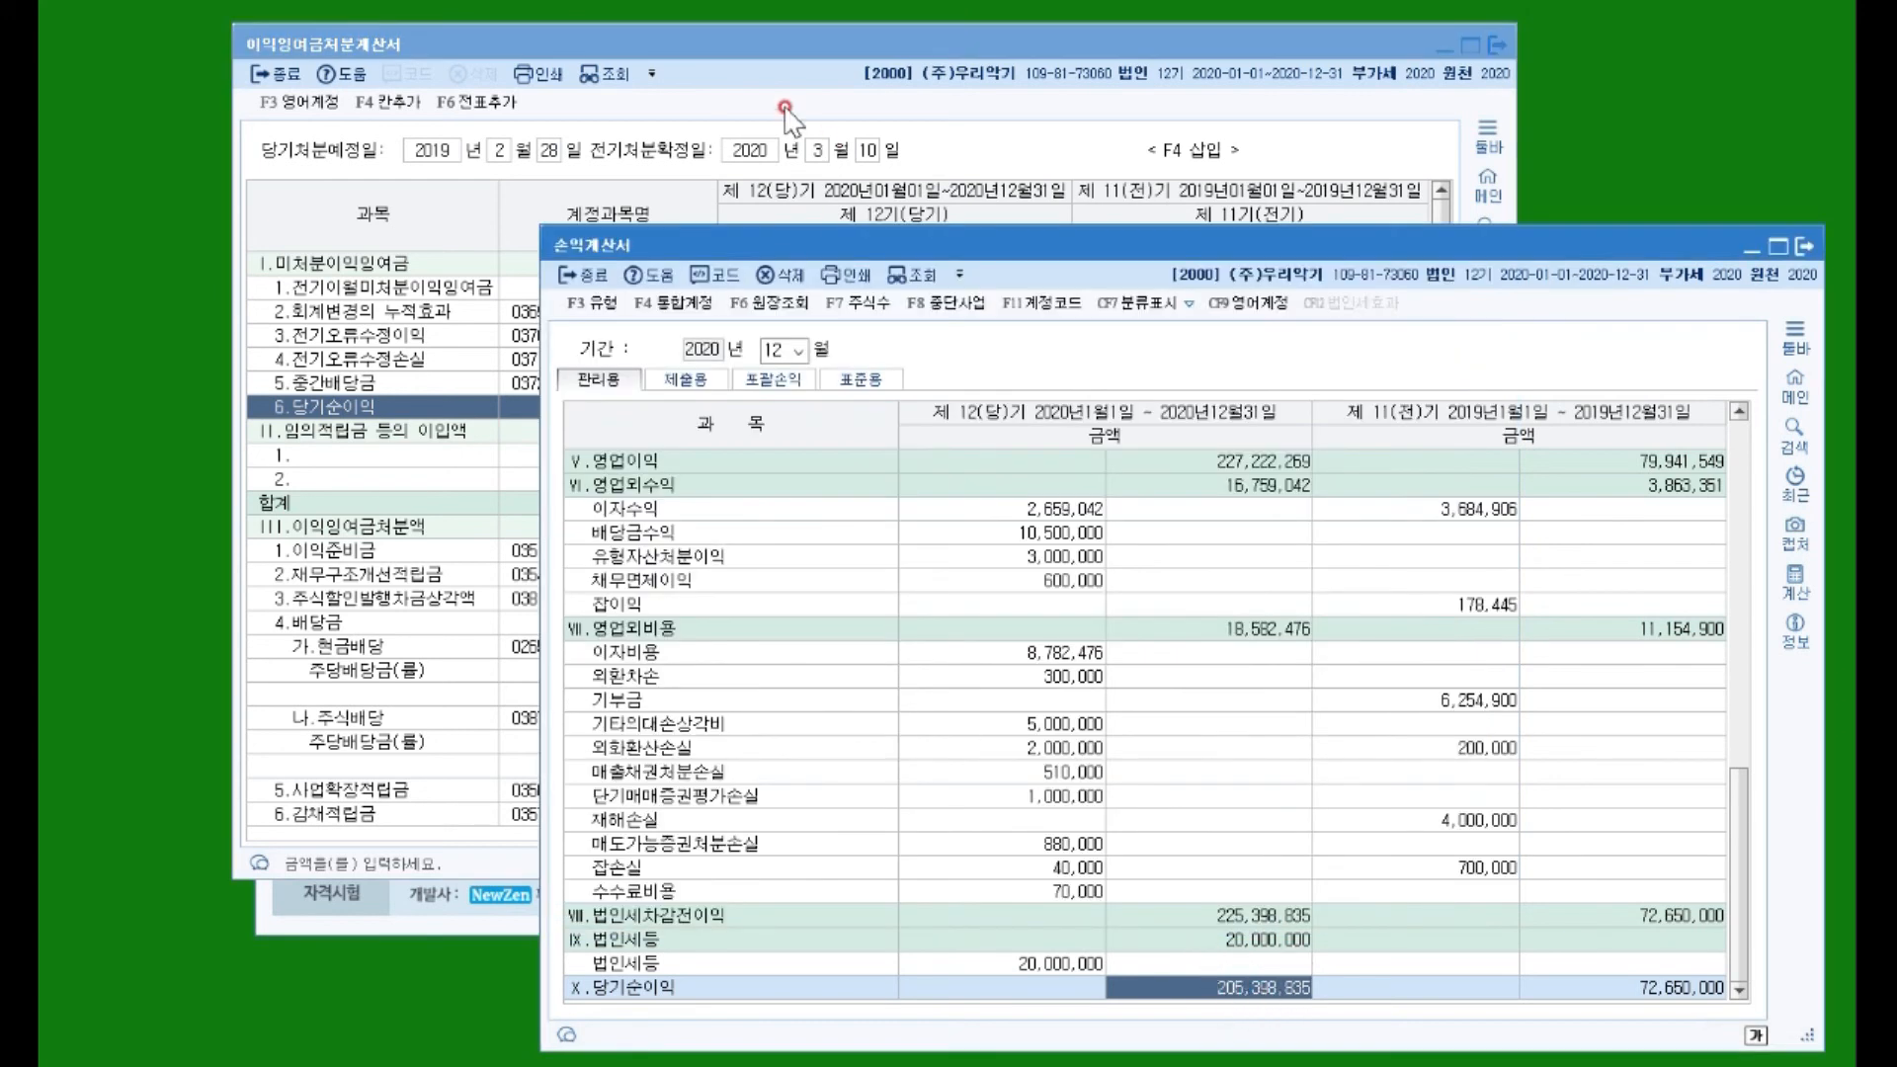
pyautogui.click(749, 67)
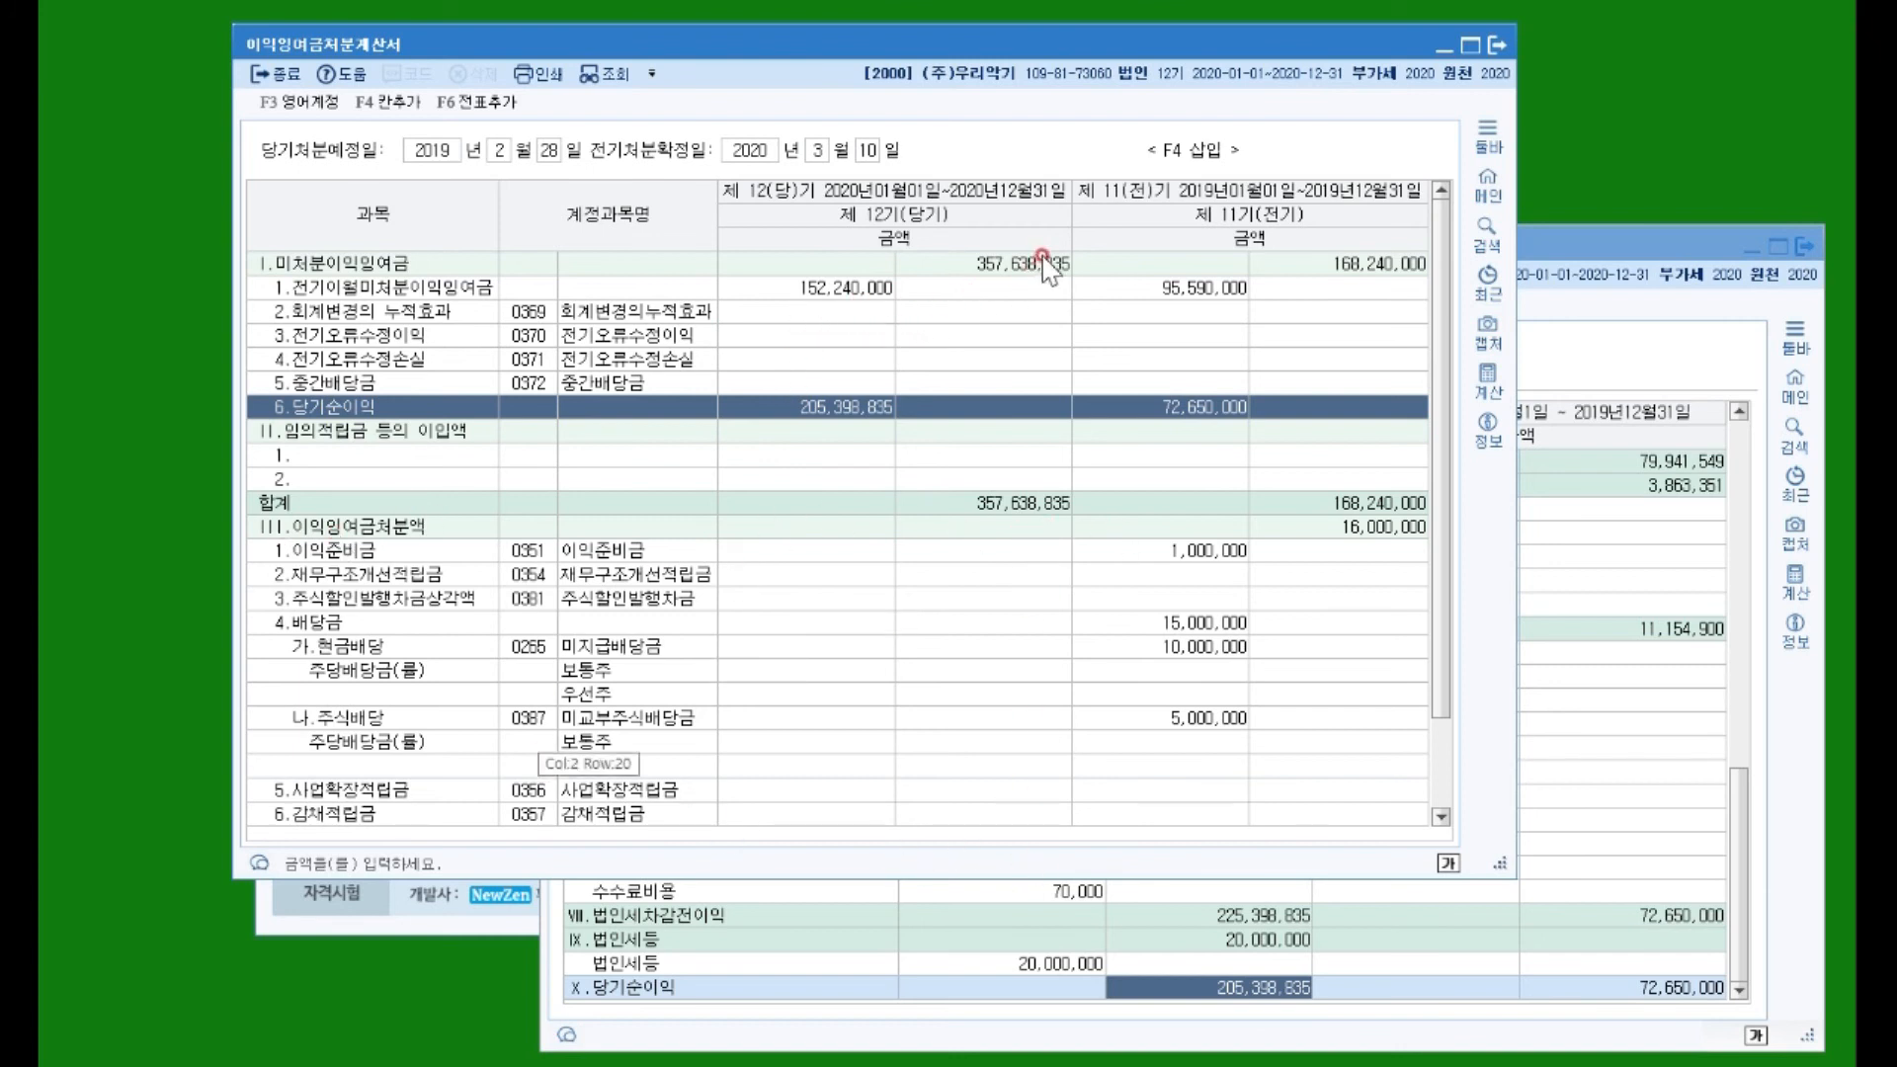
pyautogui.click(1013, 265)
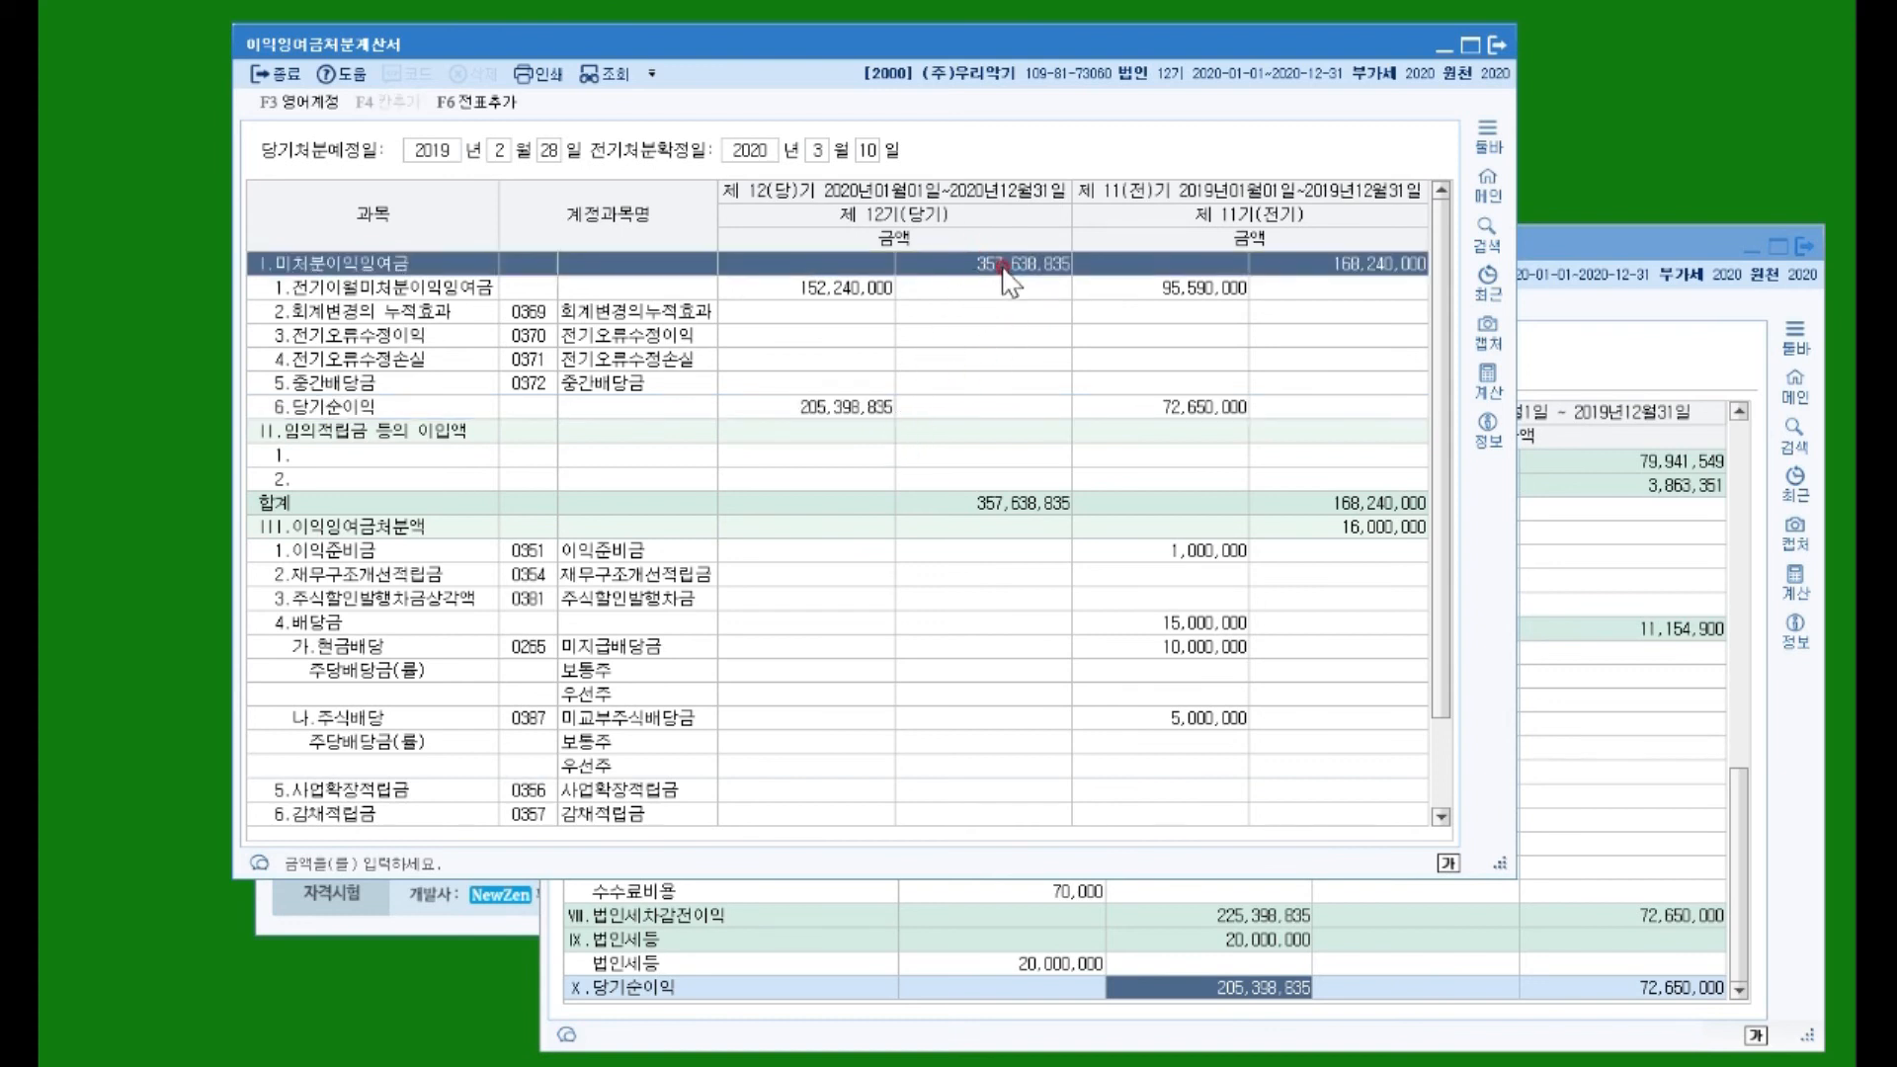
# Step: Move 이익잉여금처분계산서 aside and open 재무상태표 for month 12 from the main window
pyautogui.moveTo(1028, 31); pyautogui.dragTo(1245, 155)
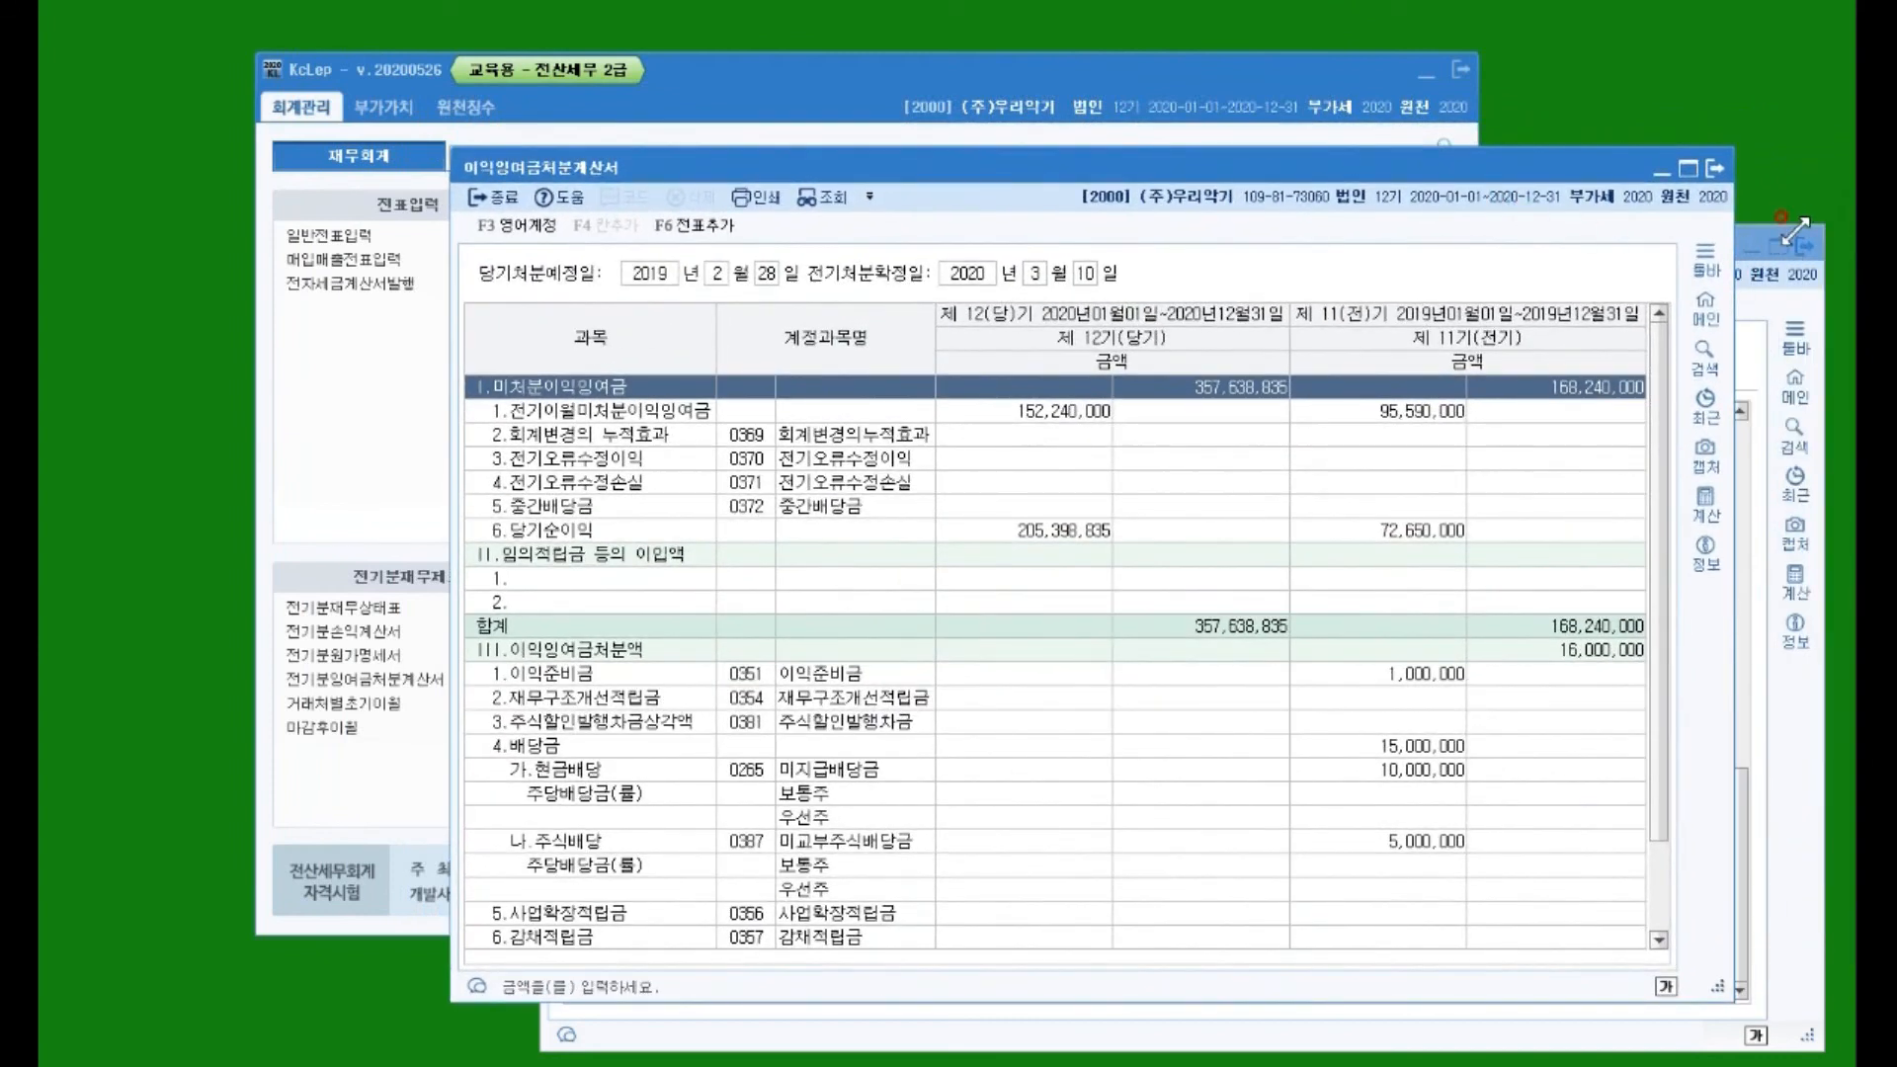
pyautogui.moveTo(1434, 158); pyautogui.dragTo(1540, 205)
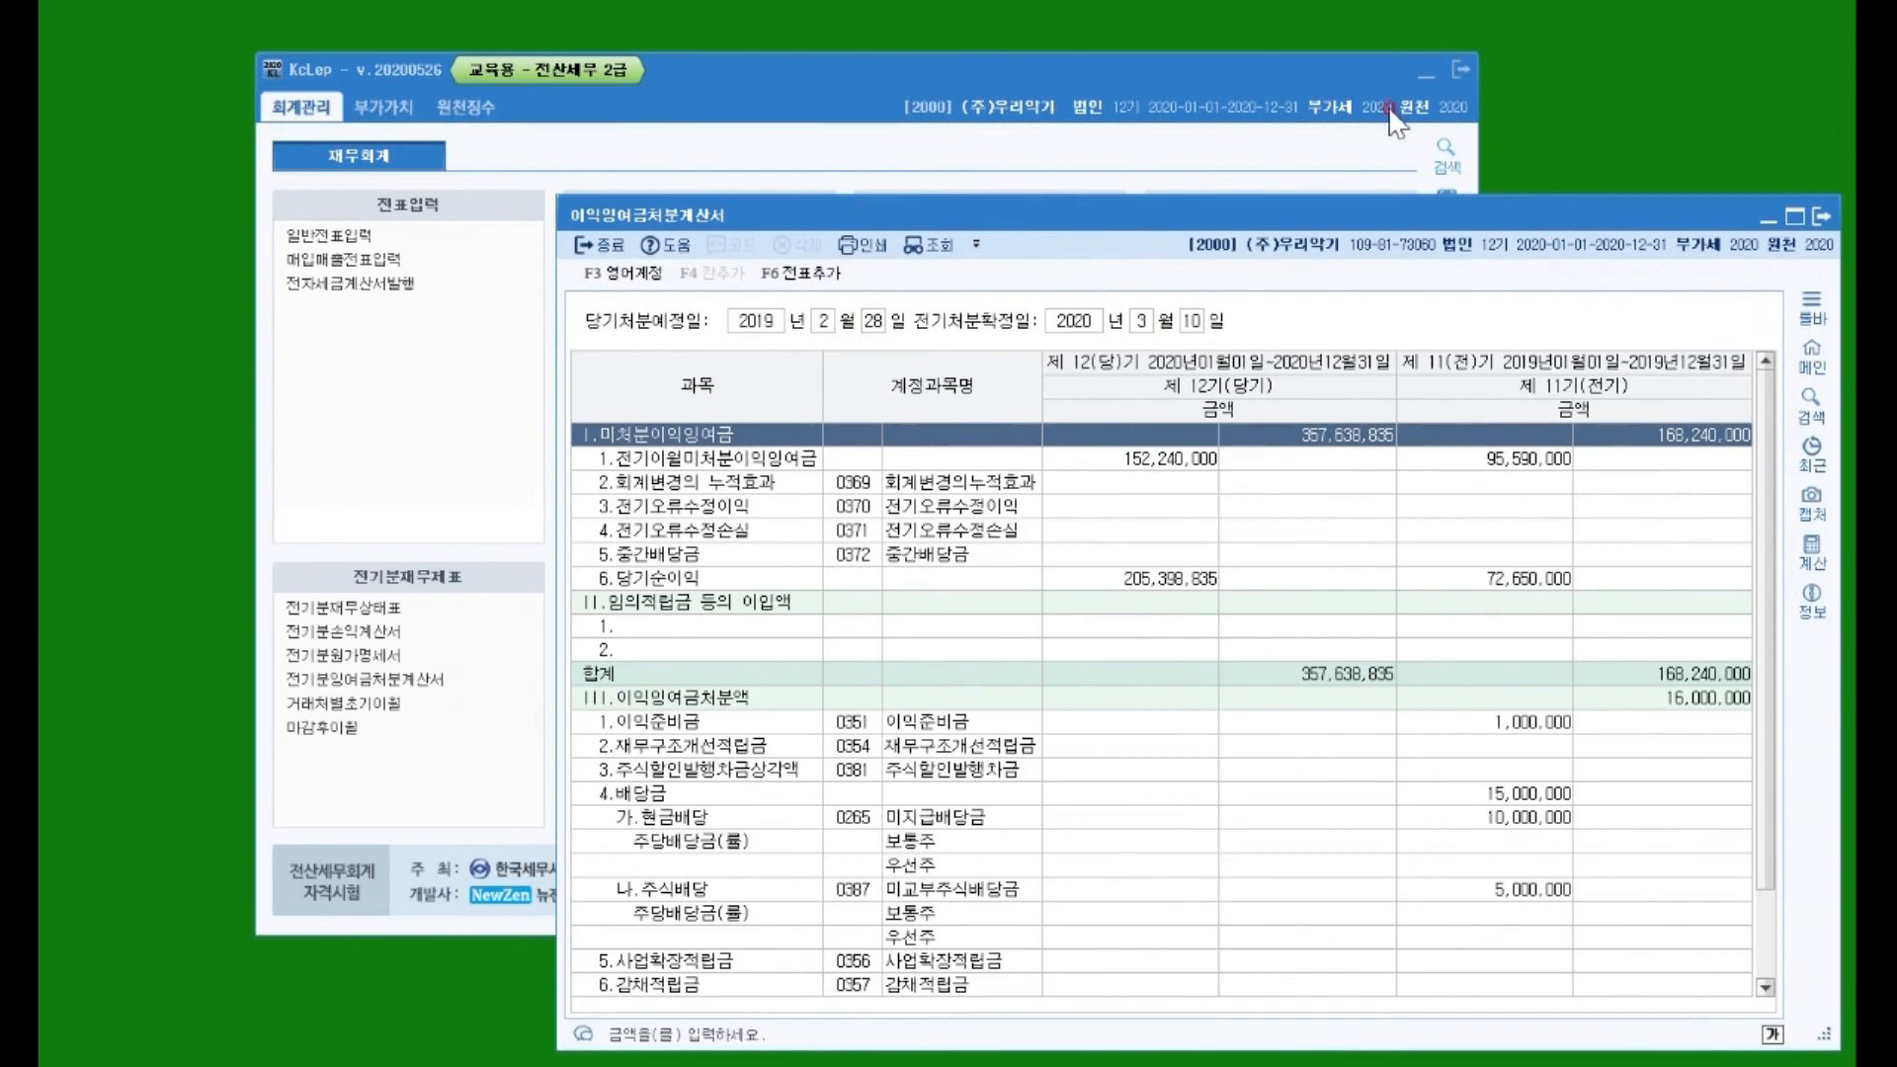
pyautogui.click(1234, 67)
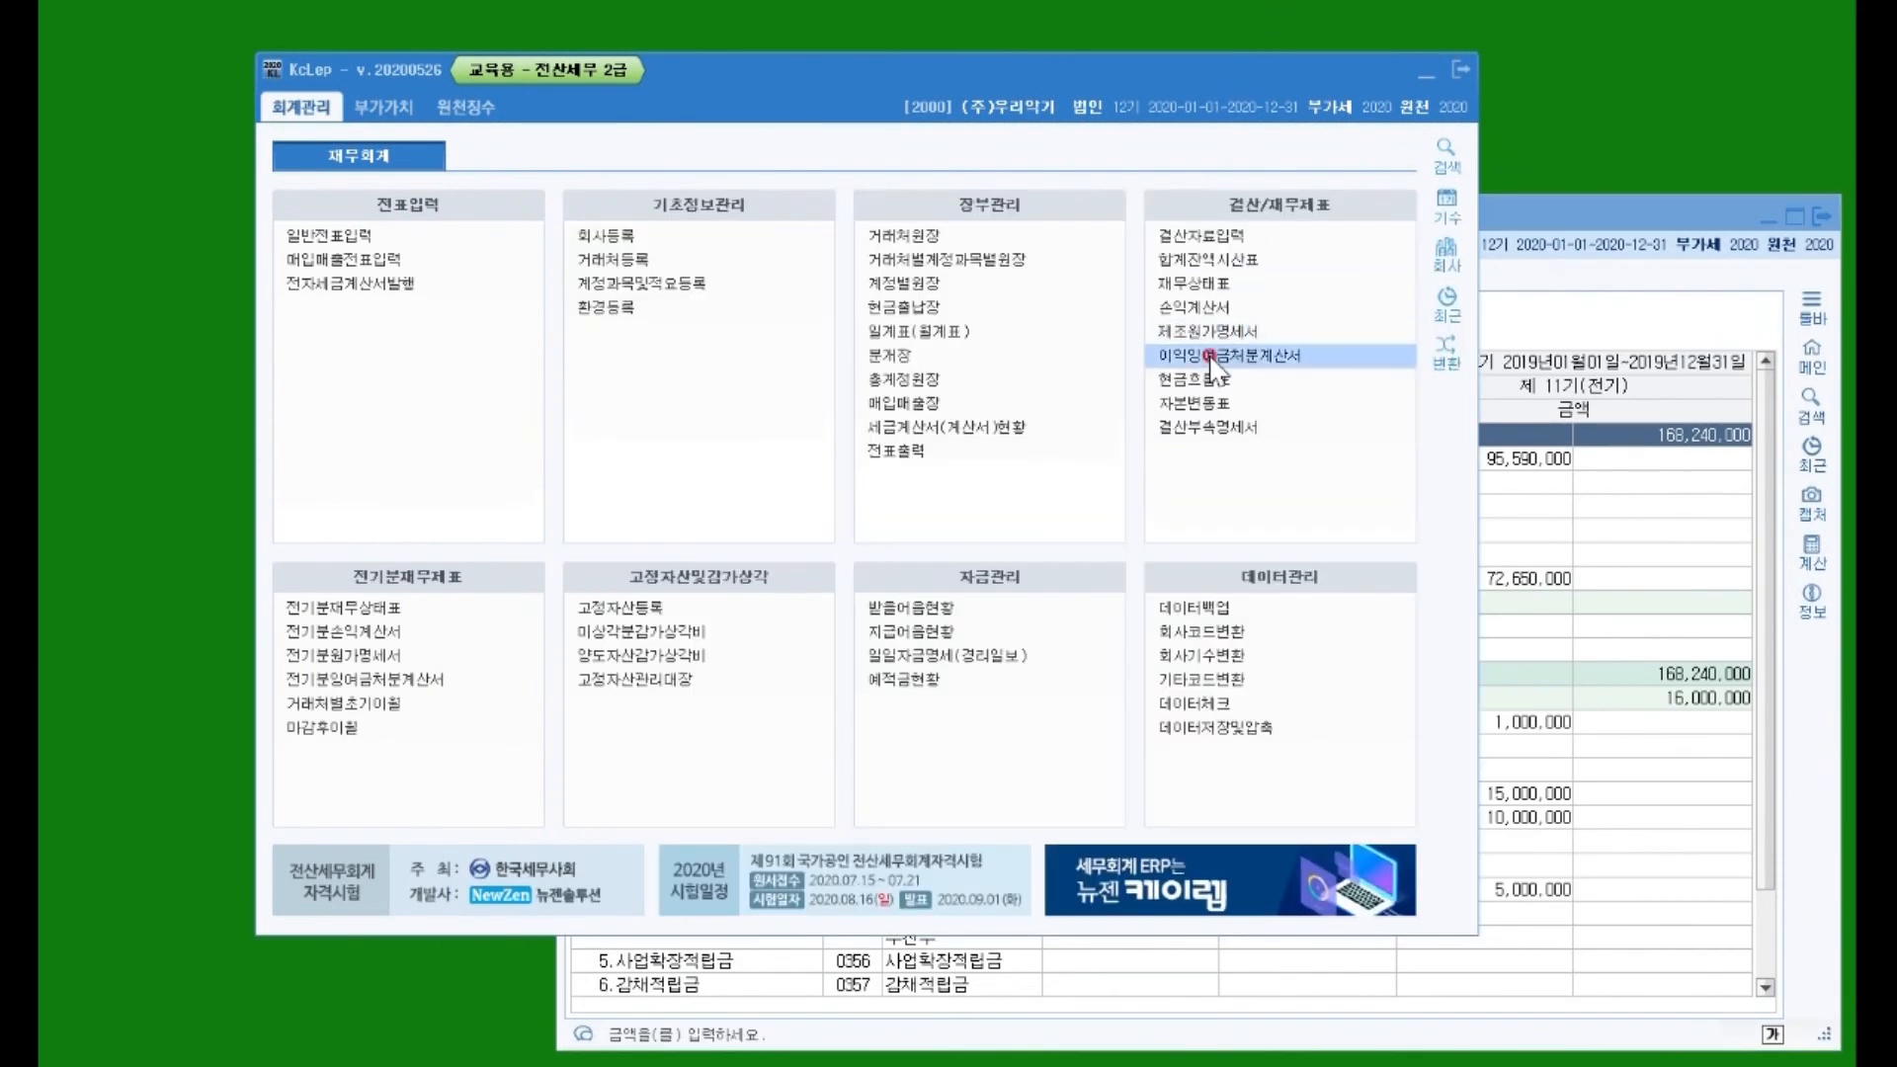
pyautogui.click(1193, 285)
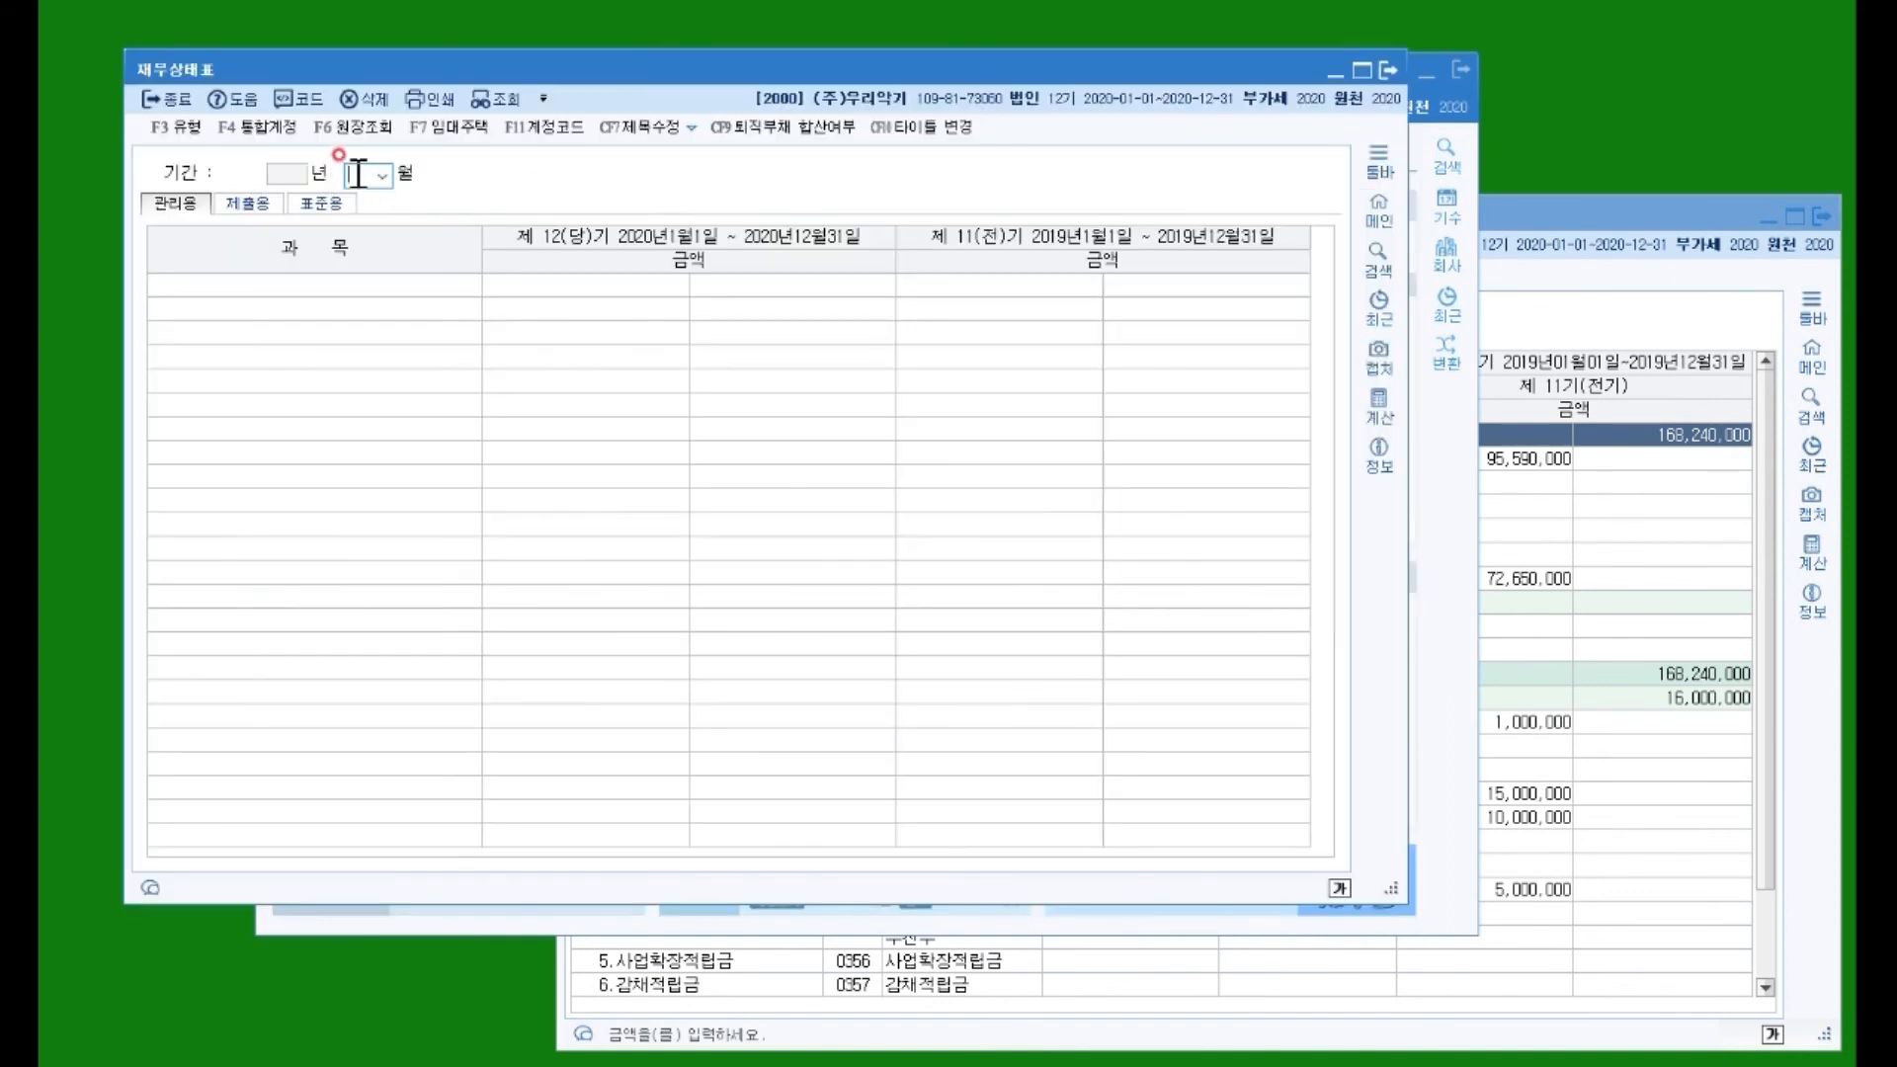
pyautogui.write('12')
pyautogui.press('Return')
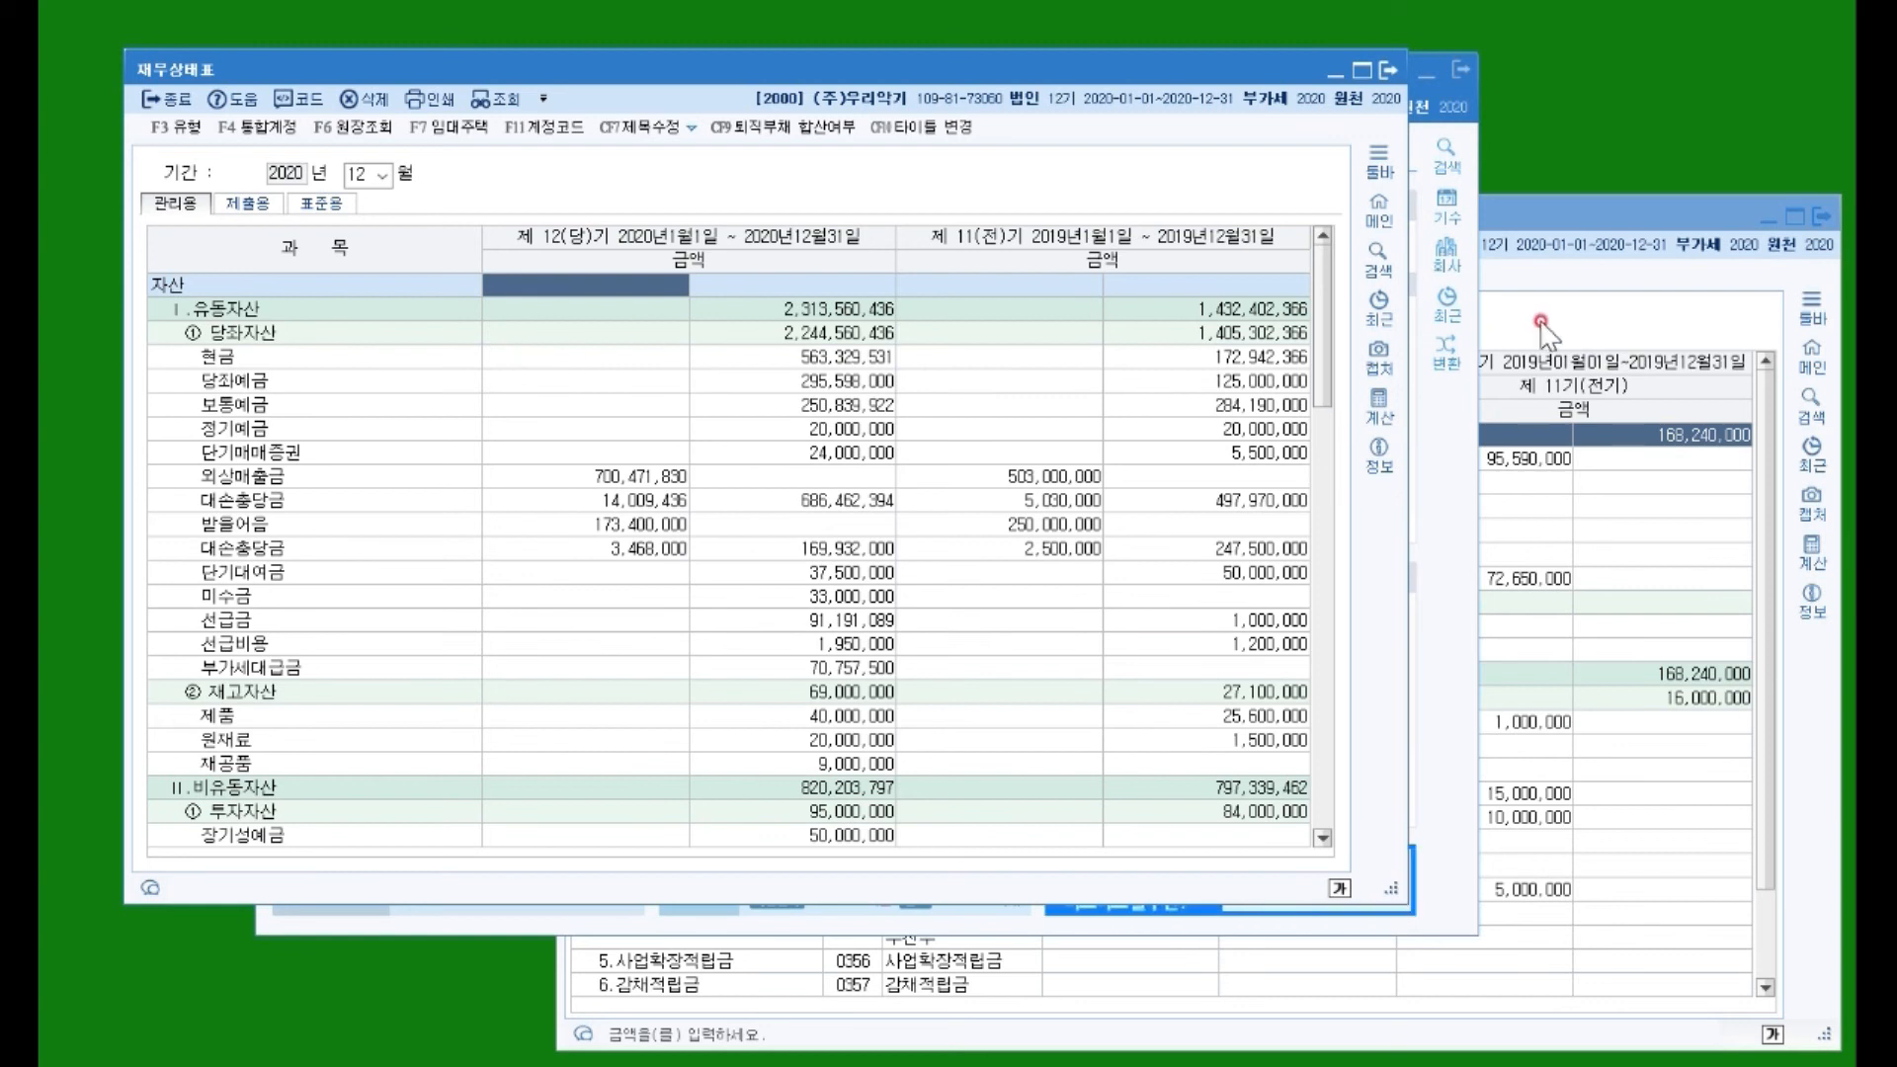
# Step: Add the vouchers of 이익잉여금처분계산서 to 일반전표 and return to 재무상태표
pyautogui.moveTo(1598, 211); pyautogui.dragTo(1358, 161)
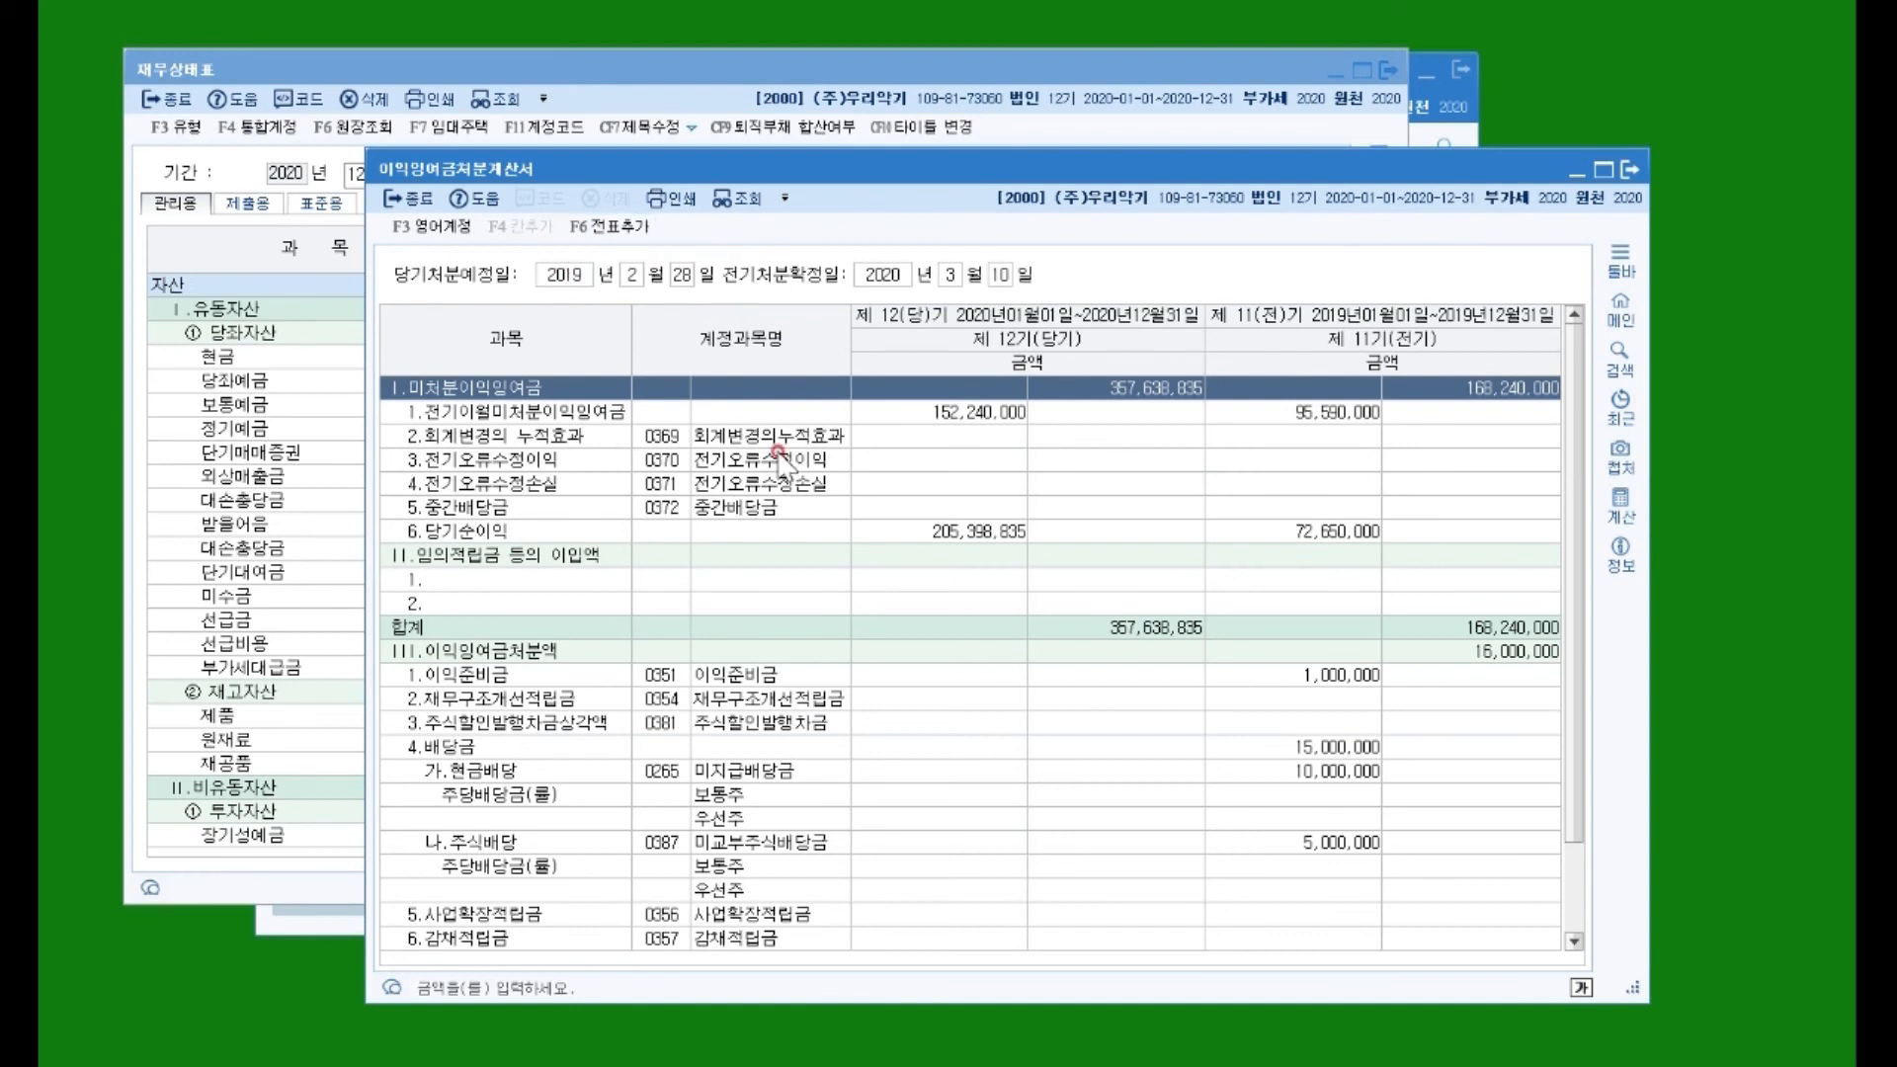
pyautogui.click(615, 231)
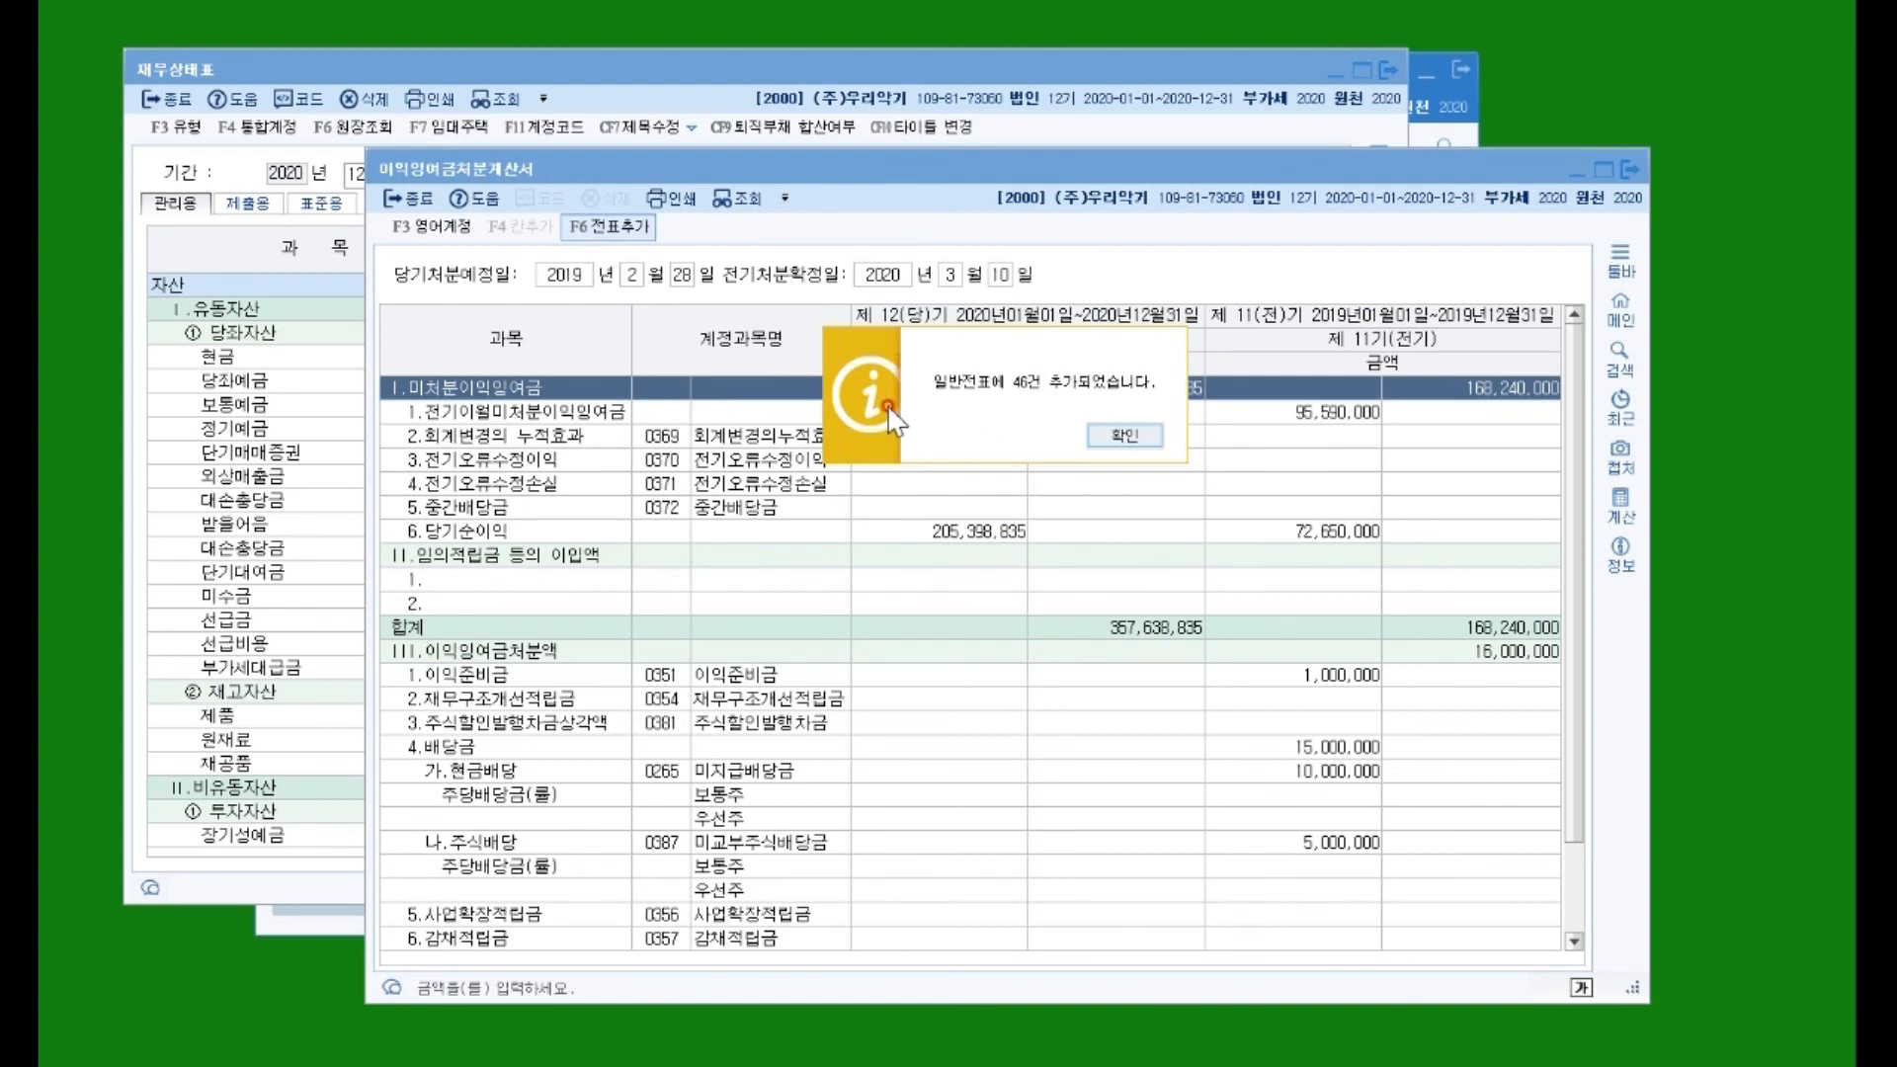
pyautogui.click(1136, 442)
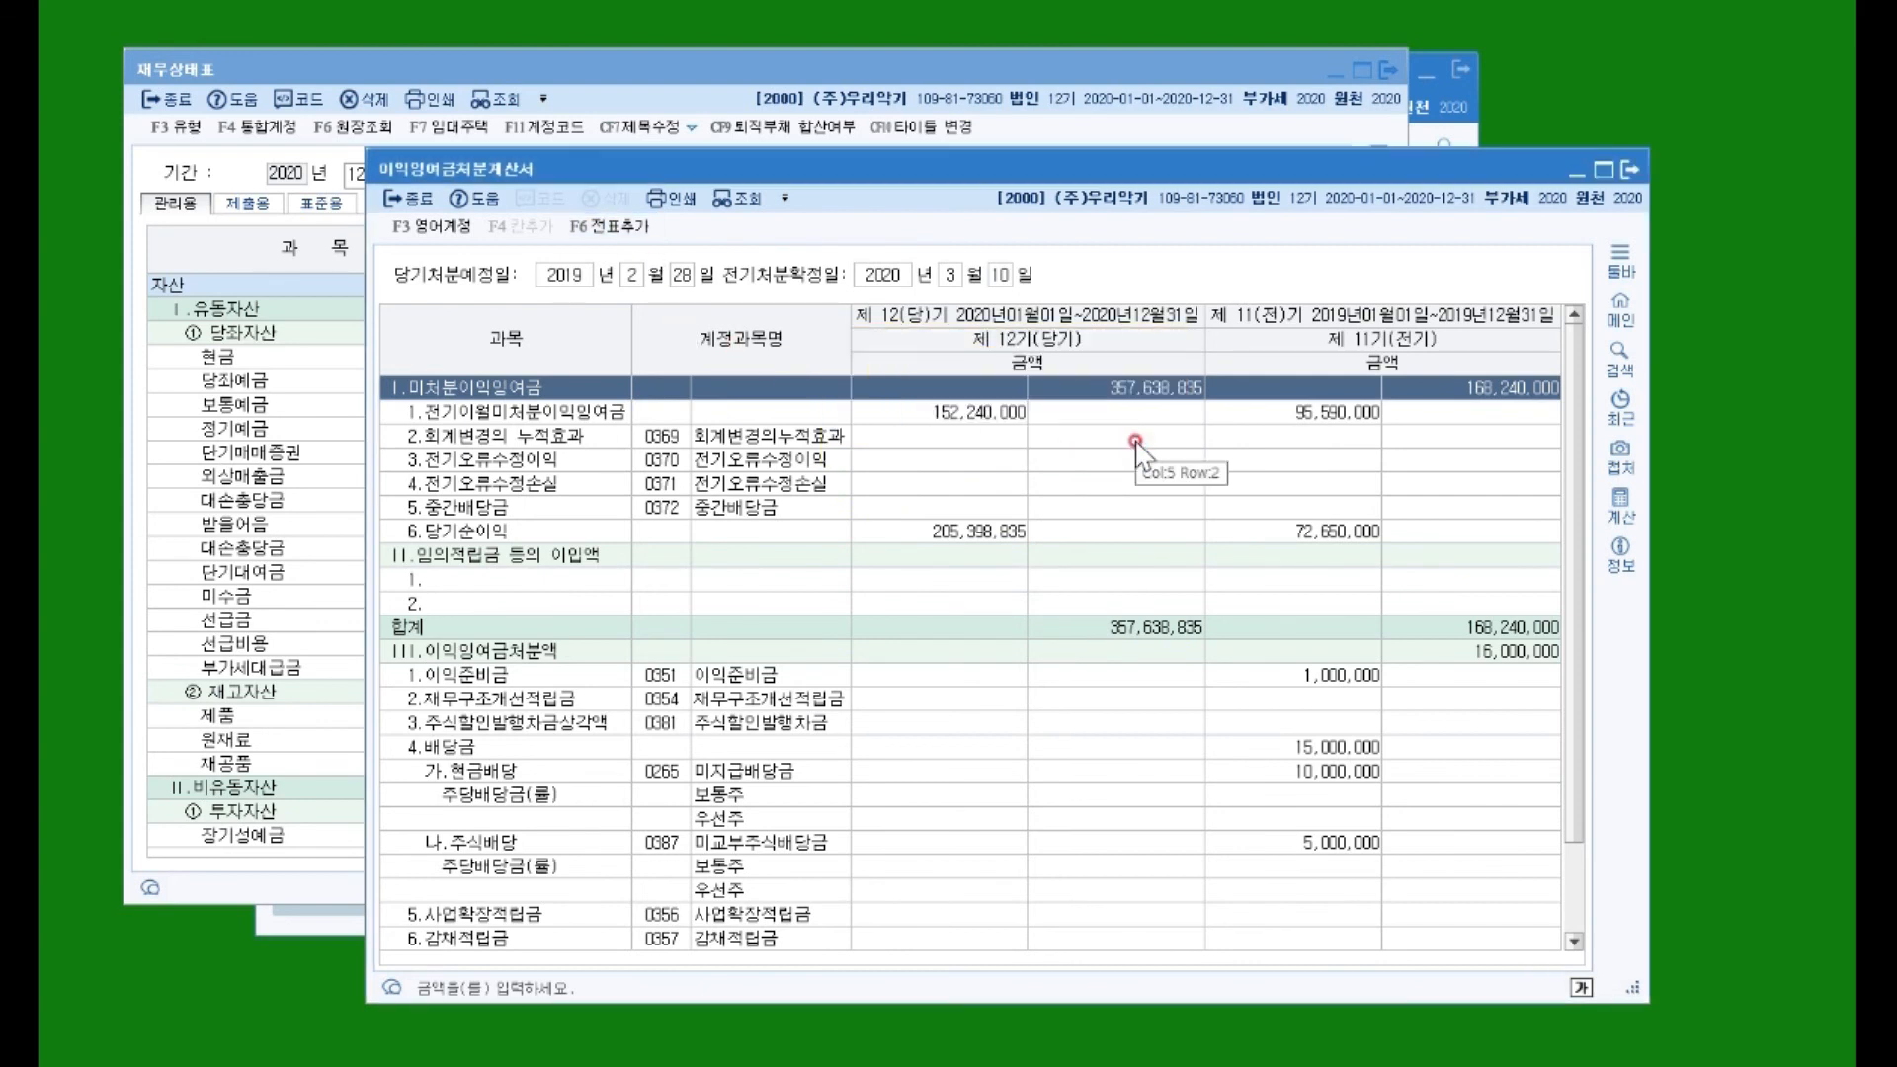
pyautogui.click(956, 109)
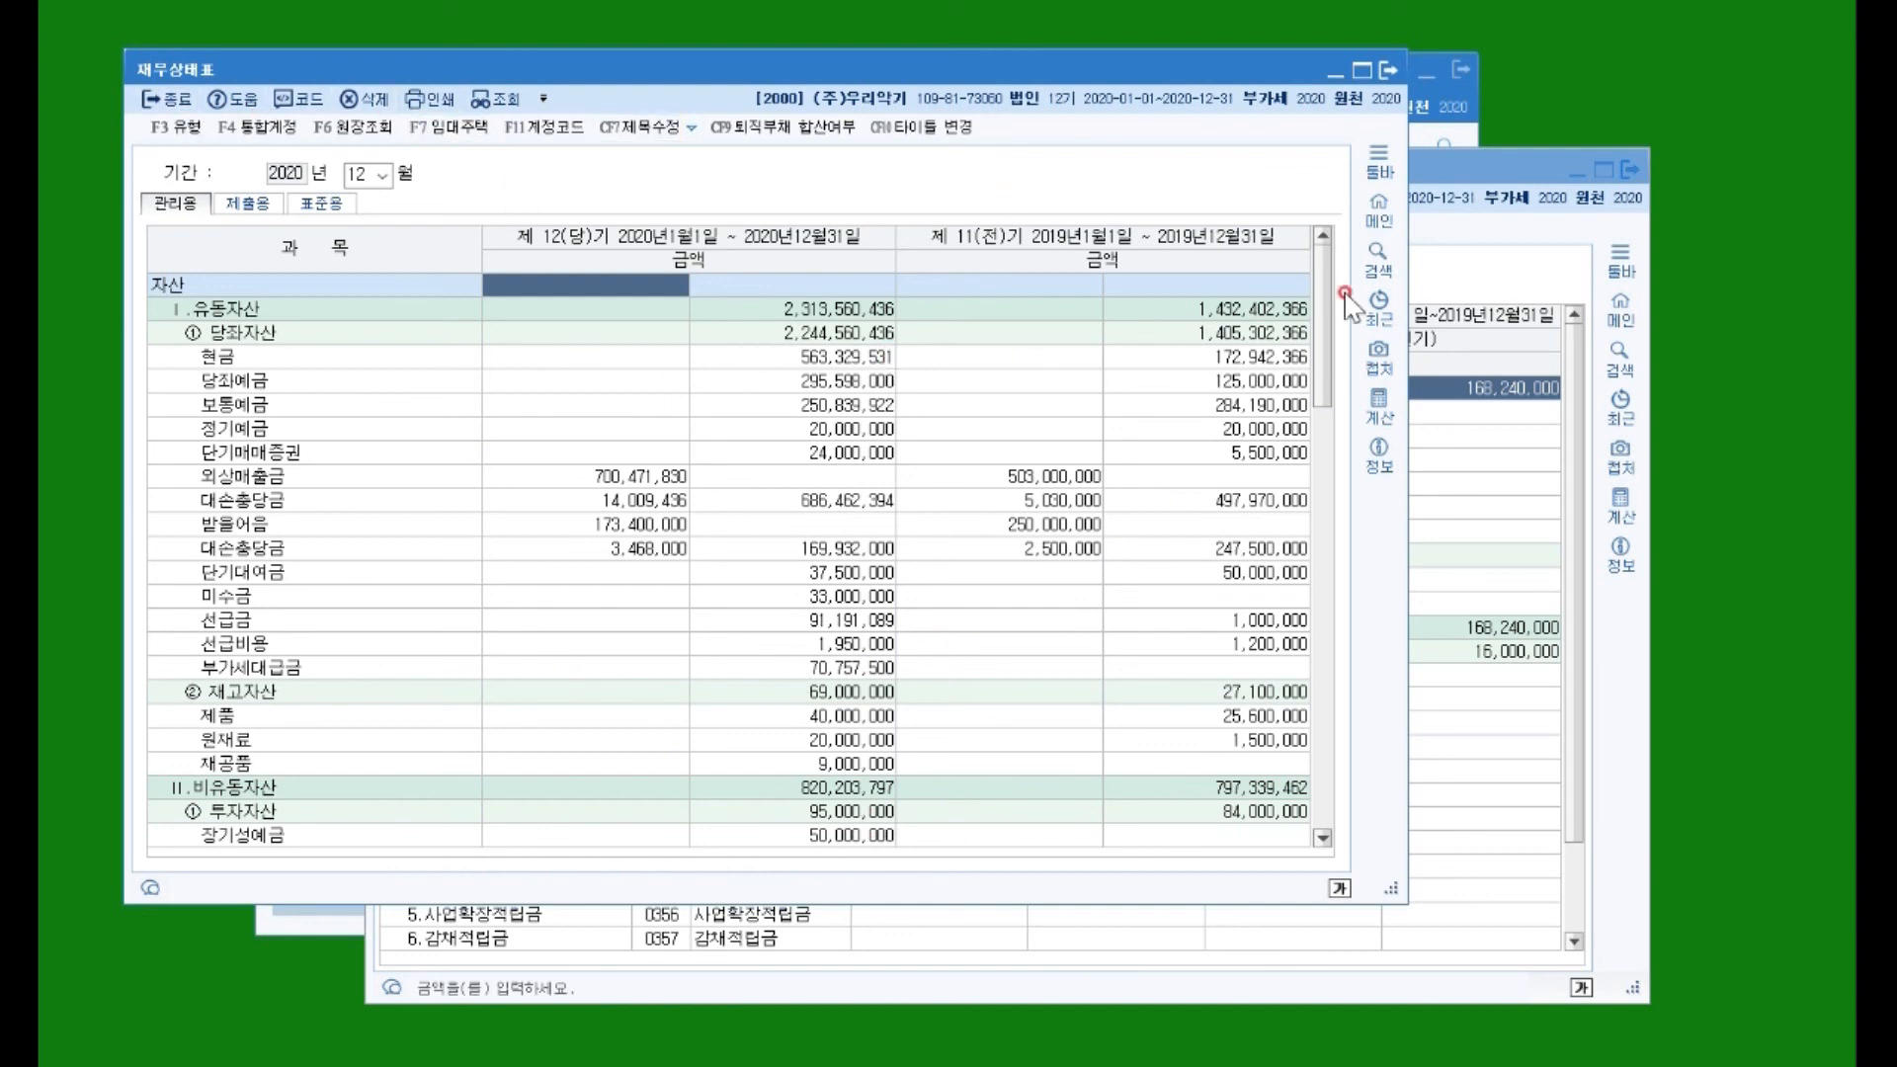
# Step: Check the current-period 당기순이익 and 미처분이익잉여금 in the 자본 section of 재무상태표
pyautogui.moveTo(1325, 322); pyautogui.dragTo(1338, 797)
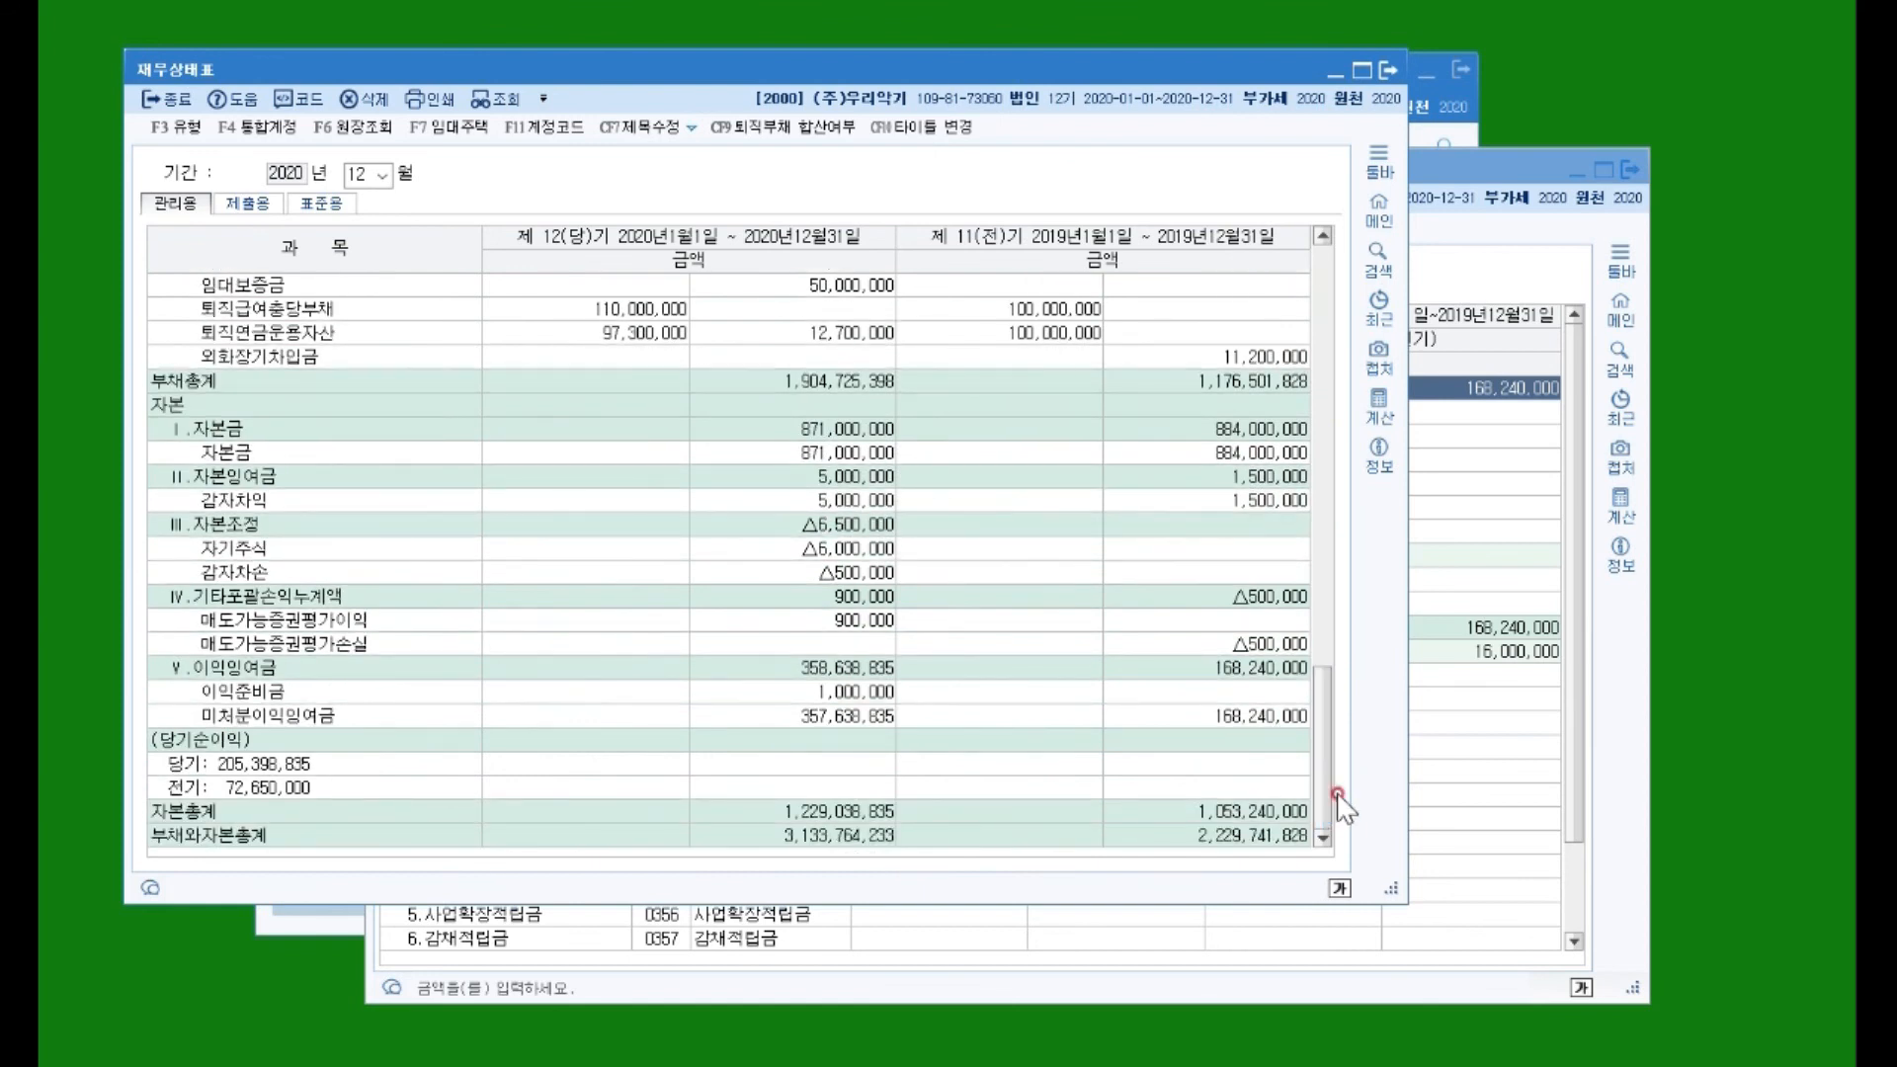
pyautogui.click(204, 741)
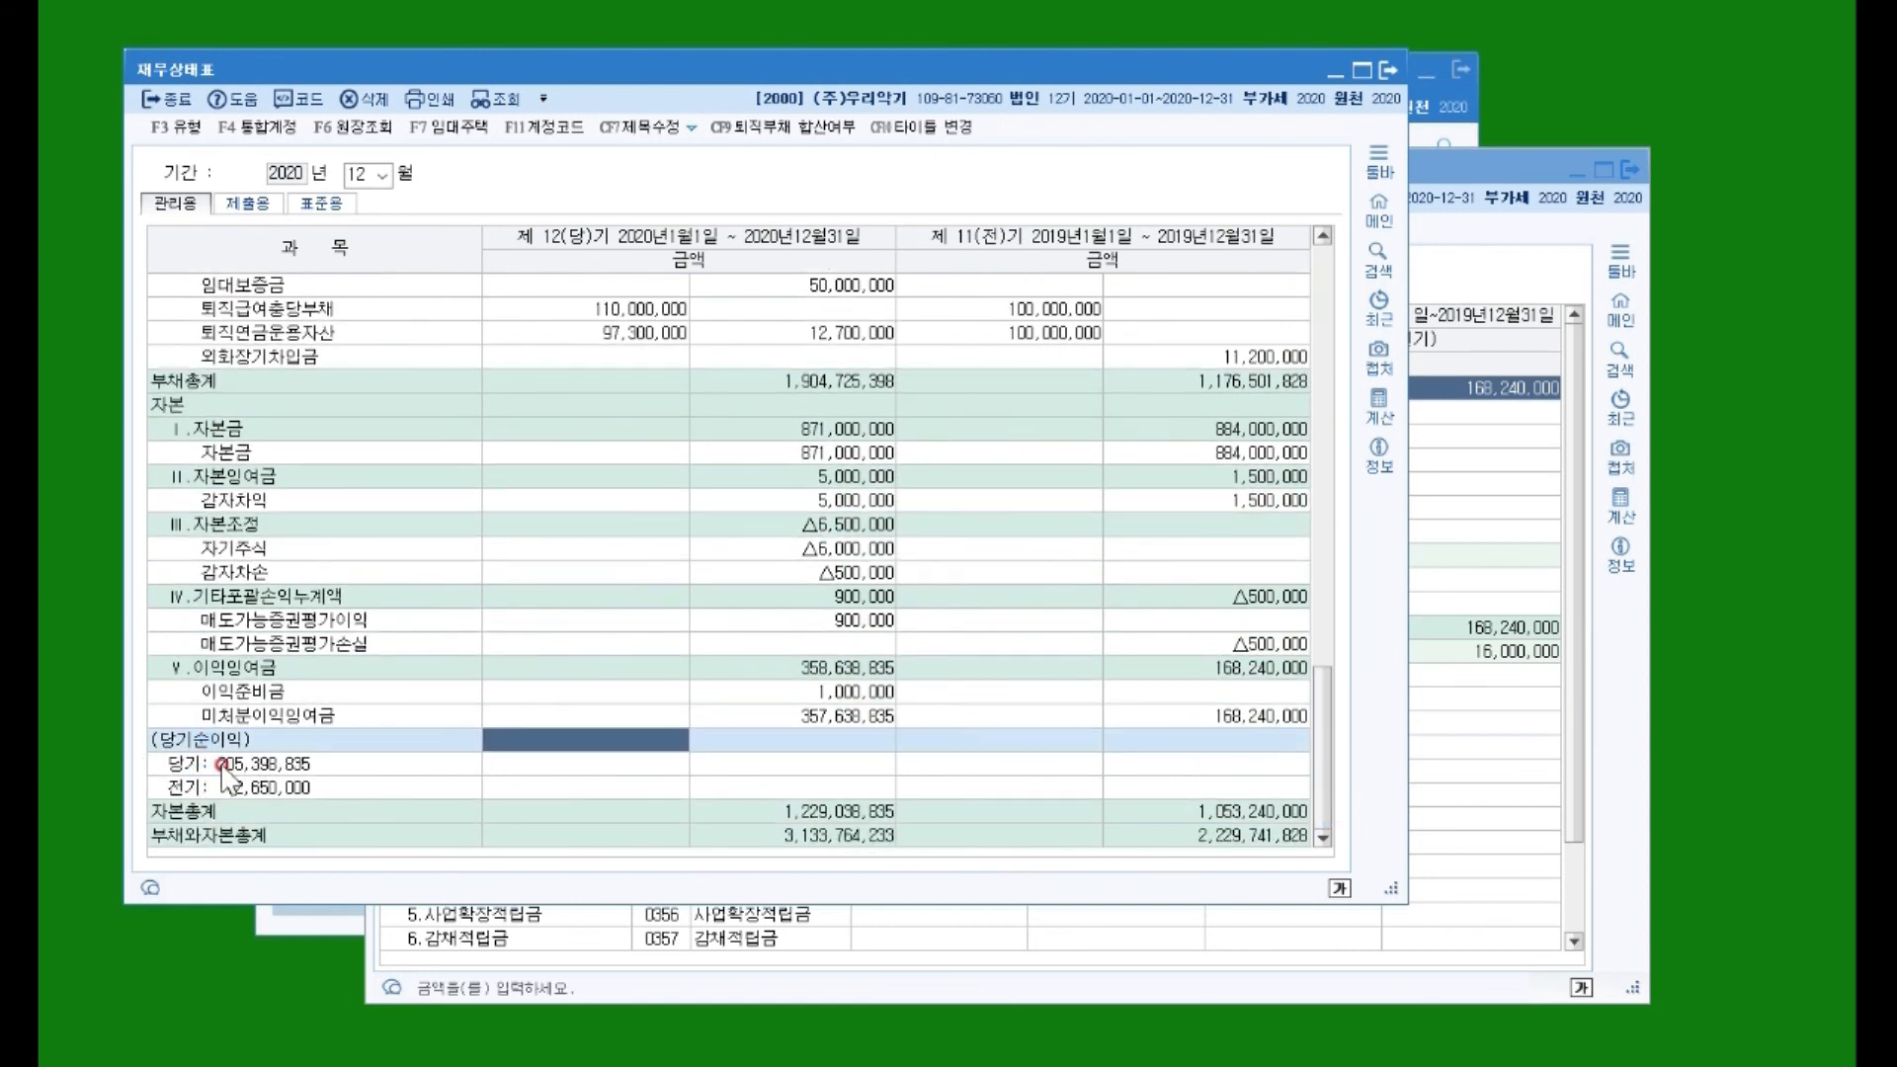
pyautogui.click(219, 762)
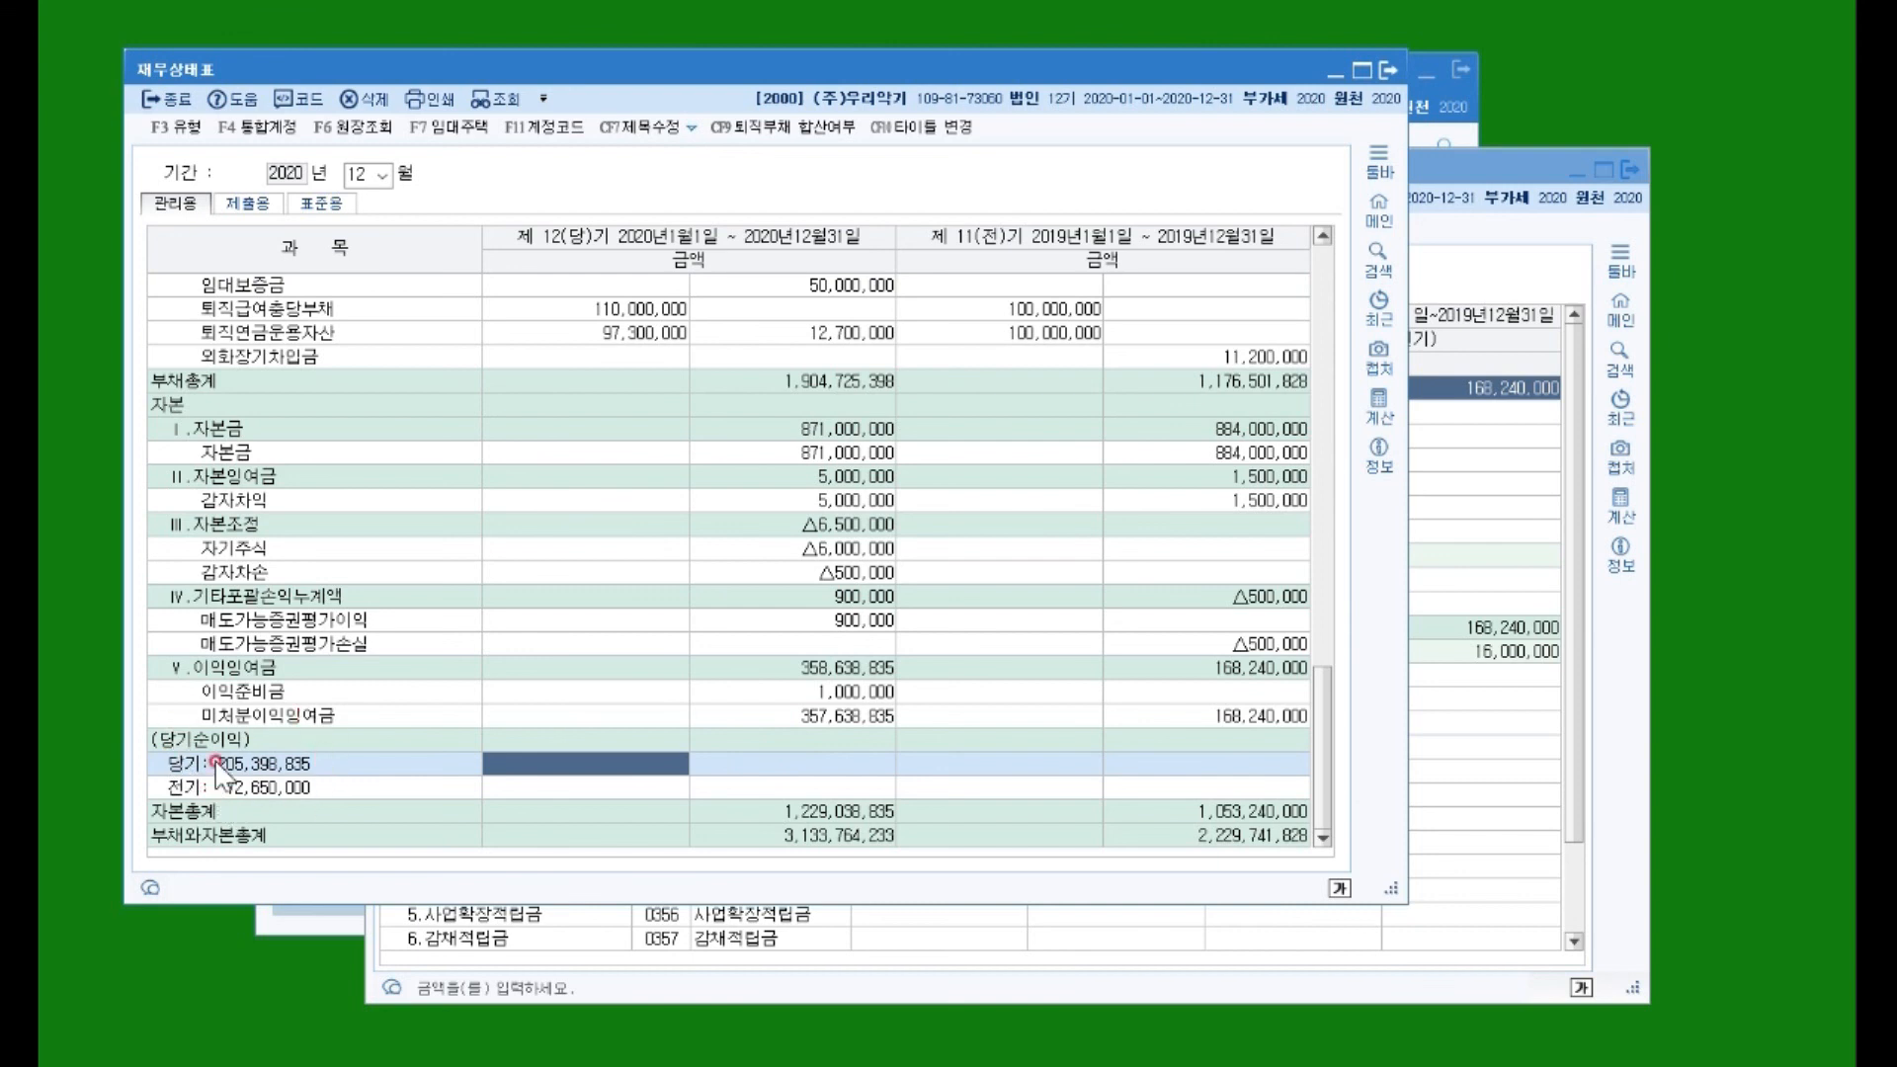
pyautogui.click(857, 714)
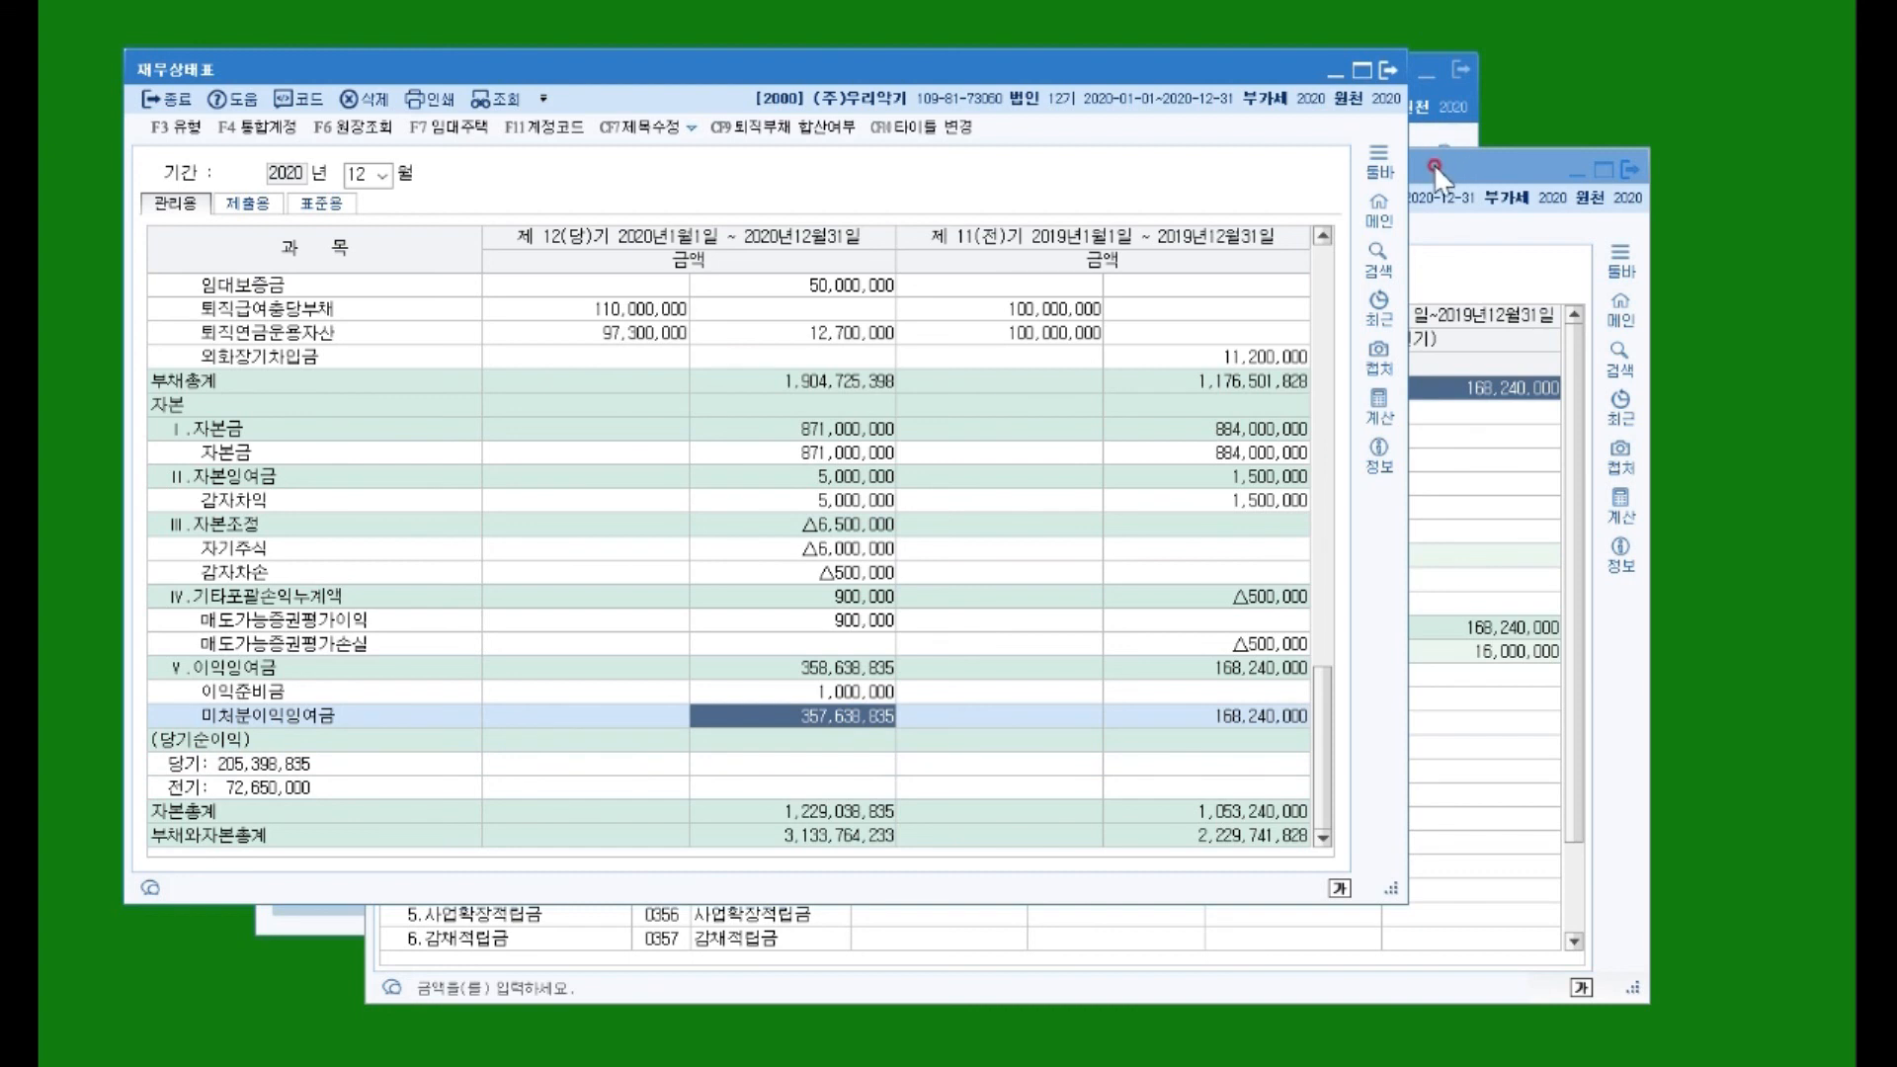
# Step: Arrange 이익잉여금처분계산서 and 재무상태표 so both are readable and compare their current-period 미처분이익잉여금
pyautogui.moveTo(1433, 164); pyautogui.dragTo(1620, 212)
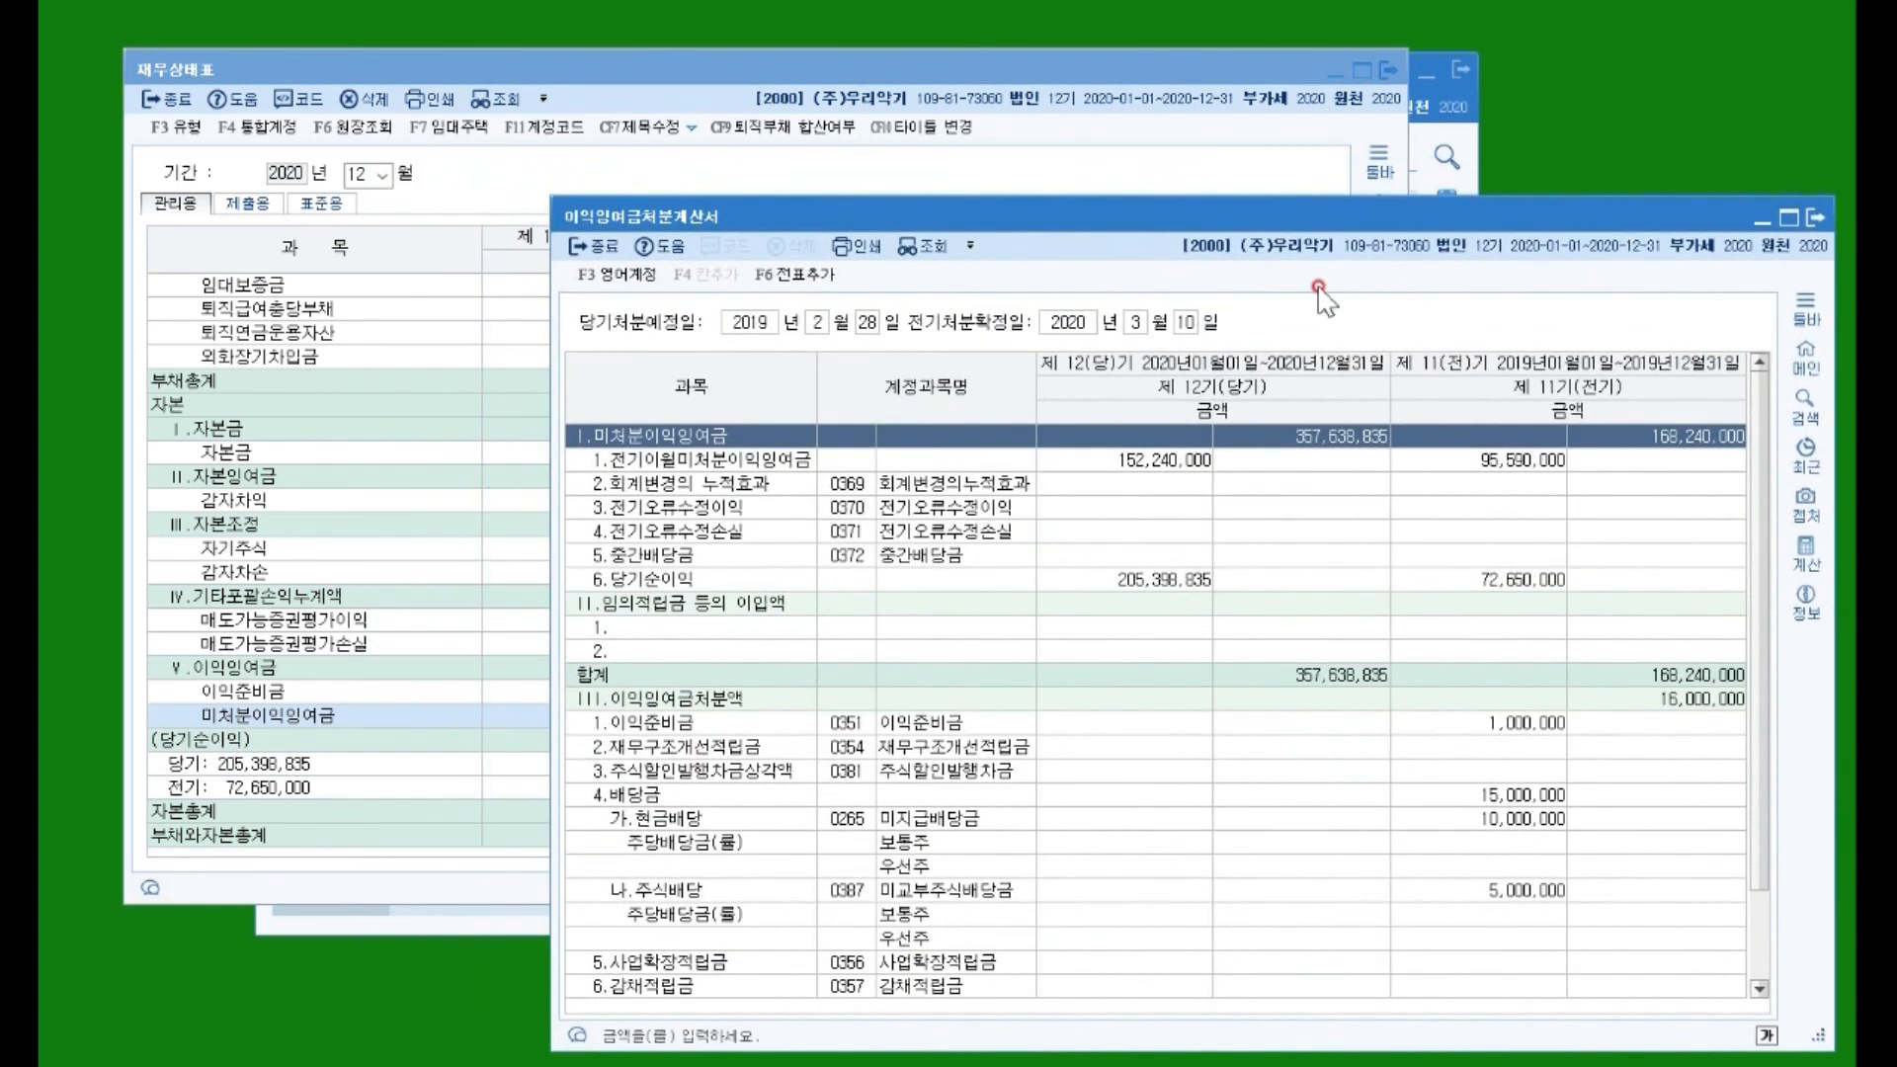
pyautogui.moveTo(927, 67); pyautogui.dragTo(893, 34)
pyautogui.moveTo(1503, 225); pyautogui.dragTo(1525, 797)
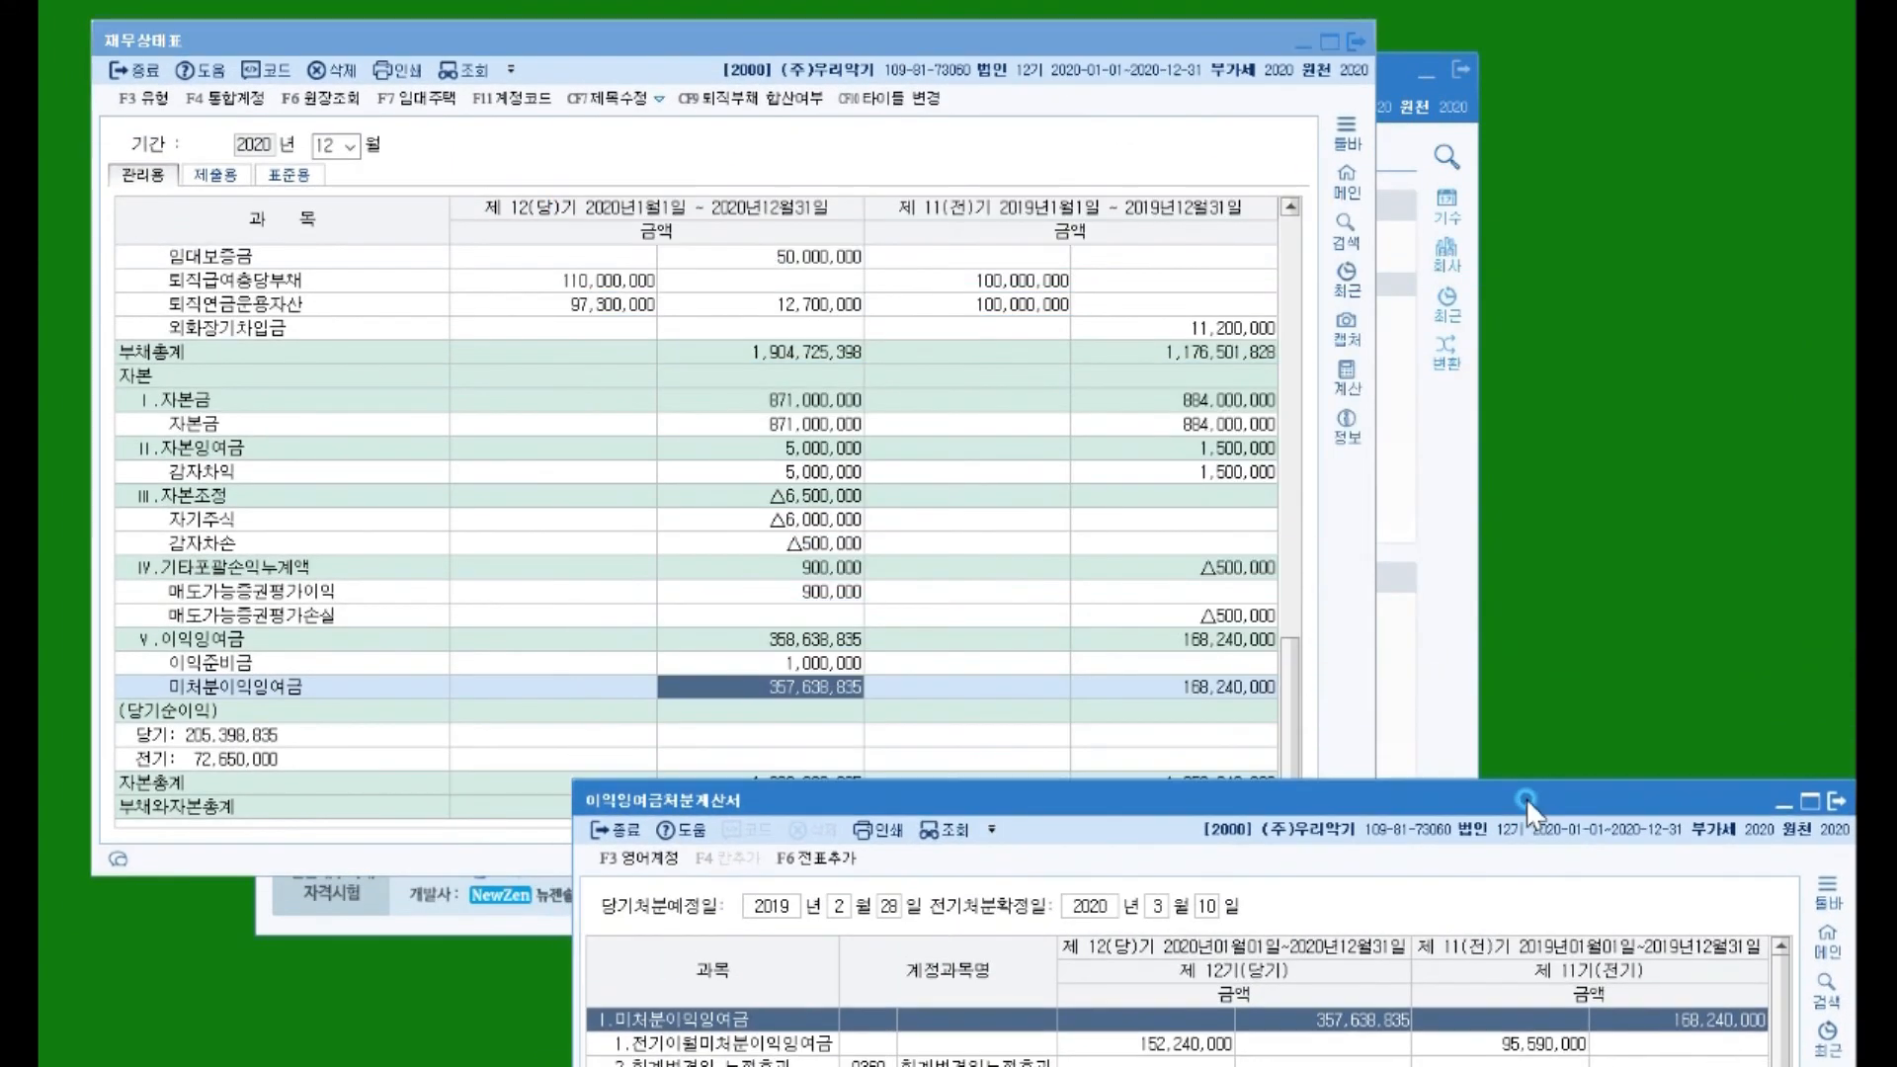
pyautogui.click(780, 697)
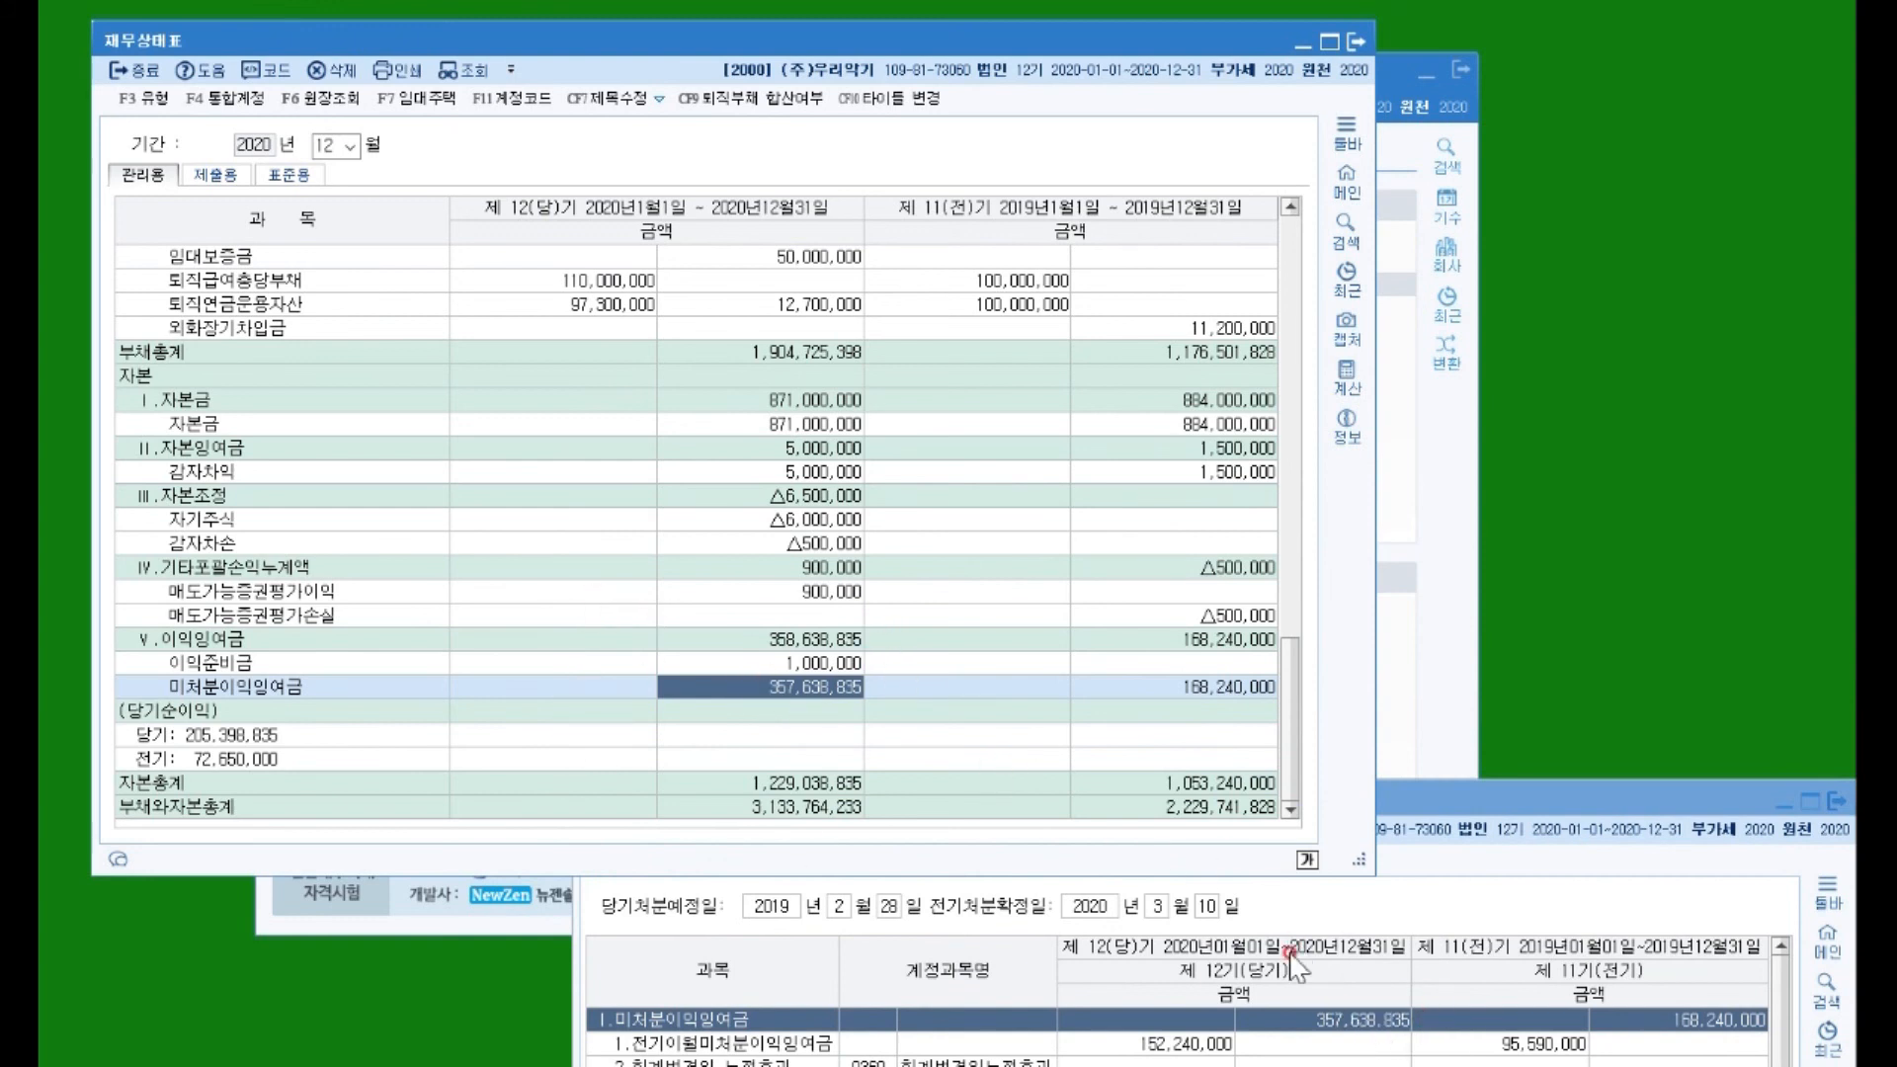
pyautogui.moveTo(1496, 797); pyautogui.dragTo(1507, 630)
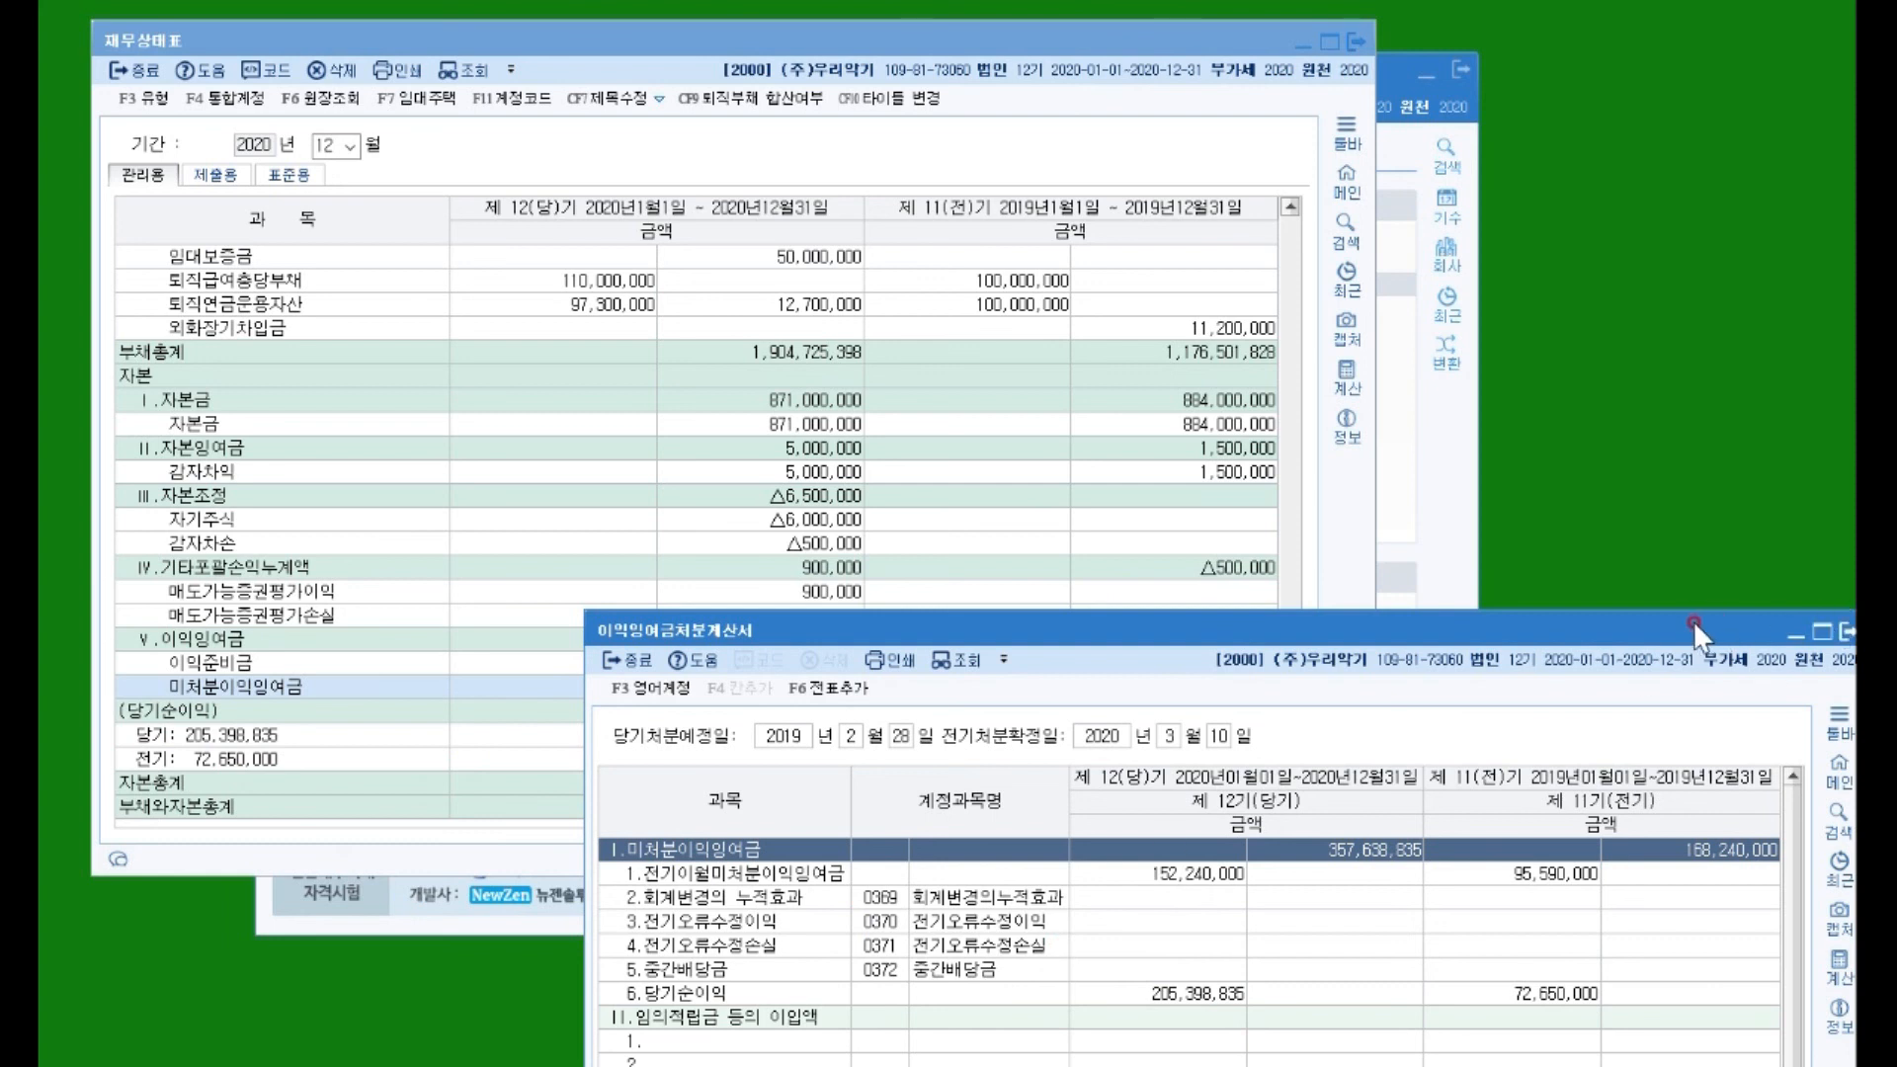
pyautogui.moveTo(1693, 624); pyautogui.dragTo(1727, 622)
# Step: Close 이익잉여금처분계산서 and 재무상태표, and load 합계잔액시산표 for month 12, day 31
pyautogui.click(1766, 628)
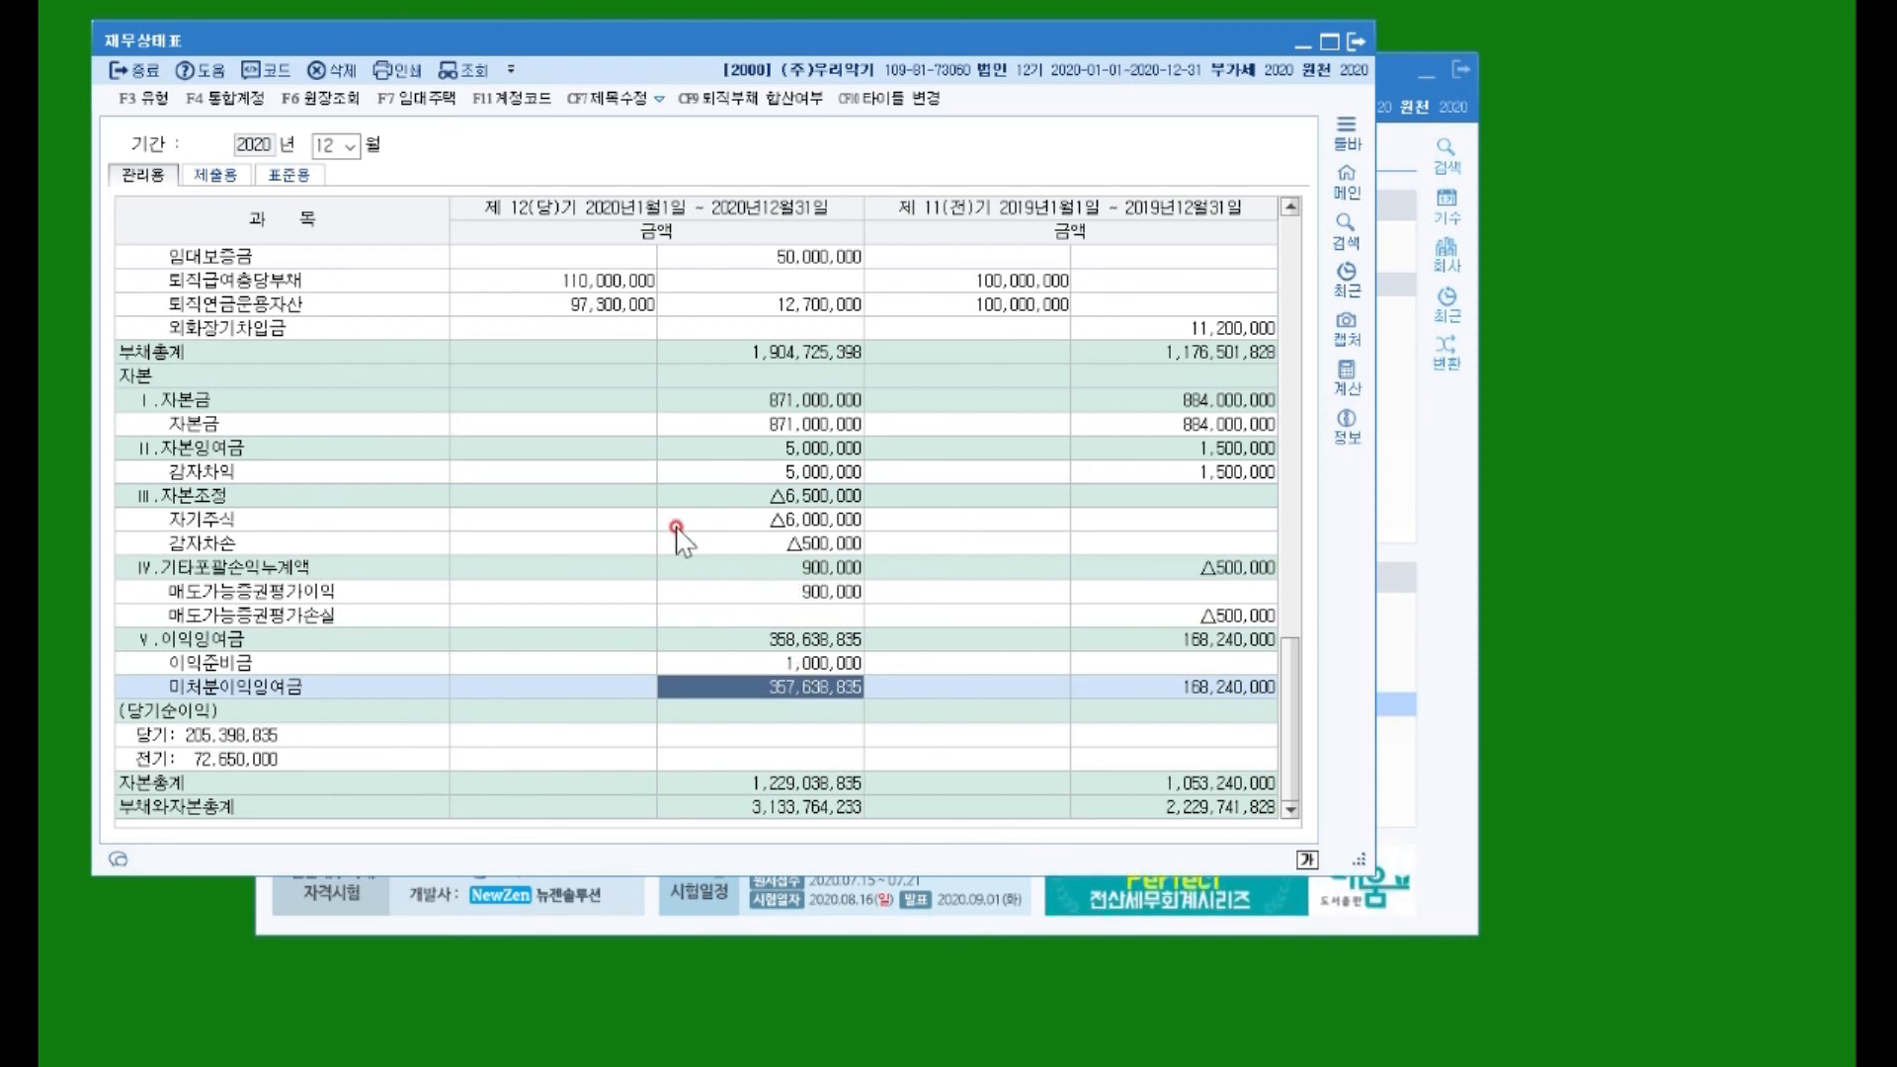
pyautogui.click(138, 70)
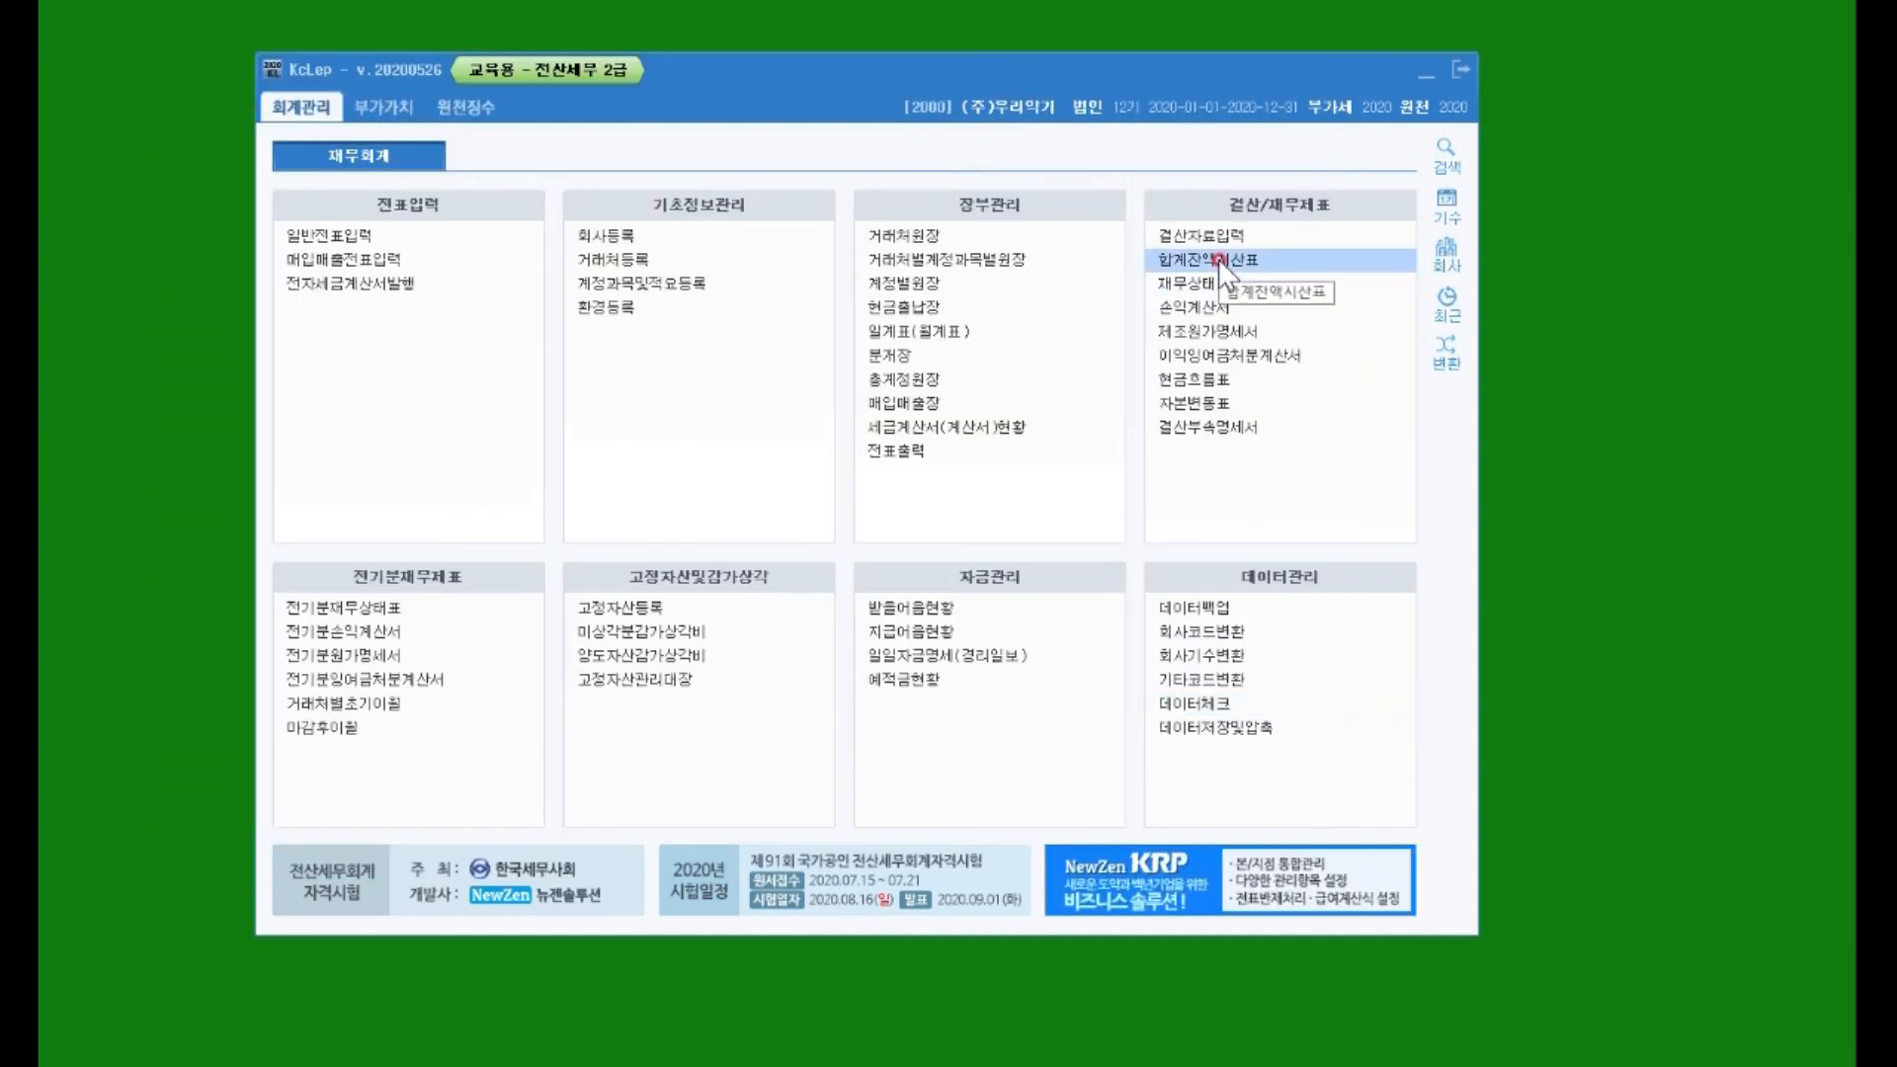
pyautogui.click(1220, 261)
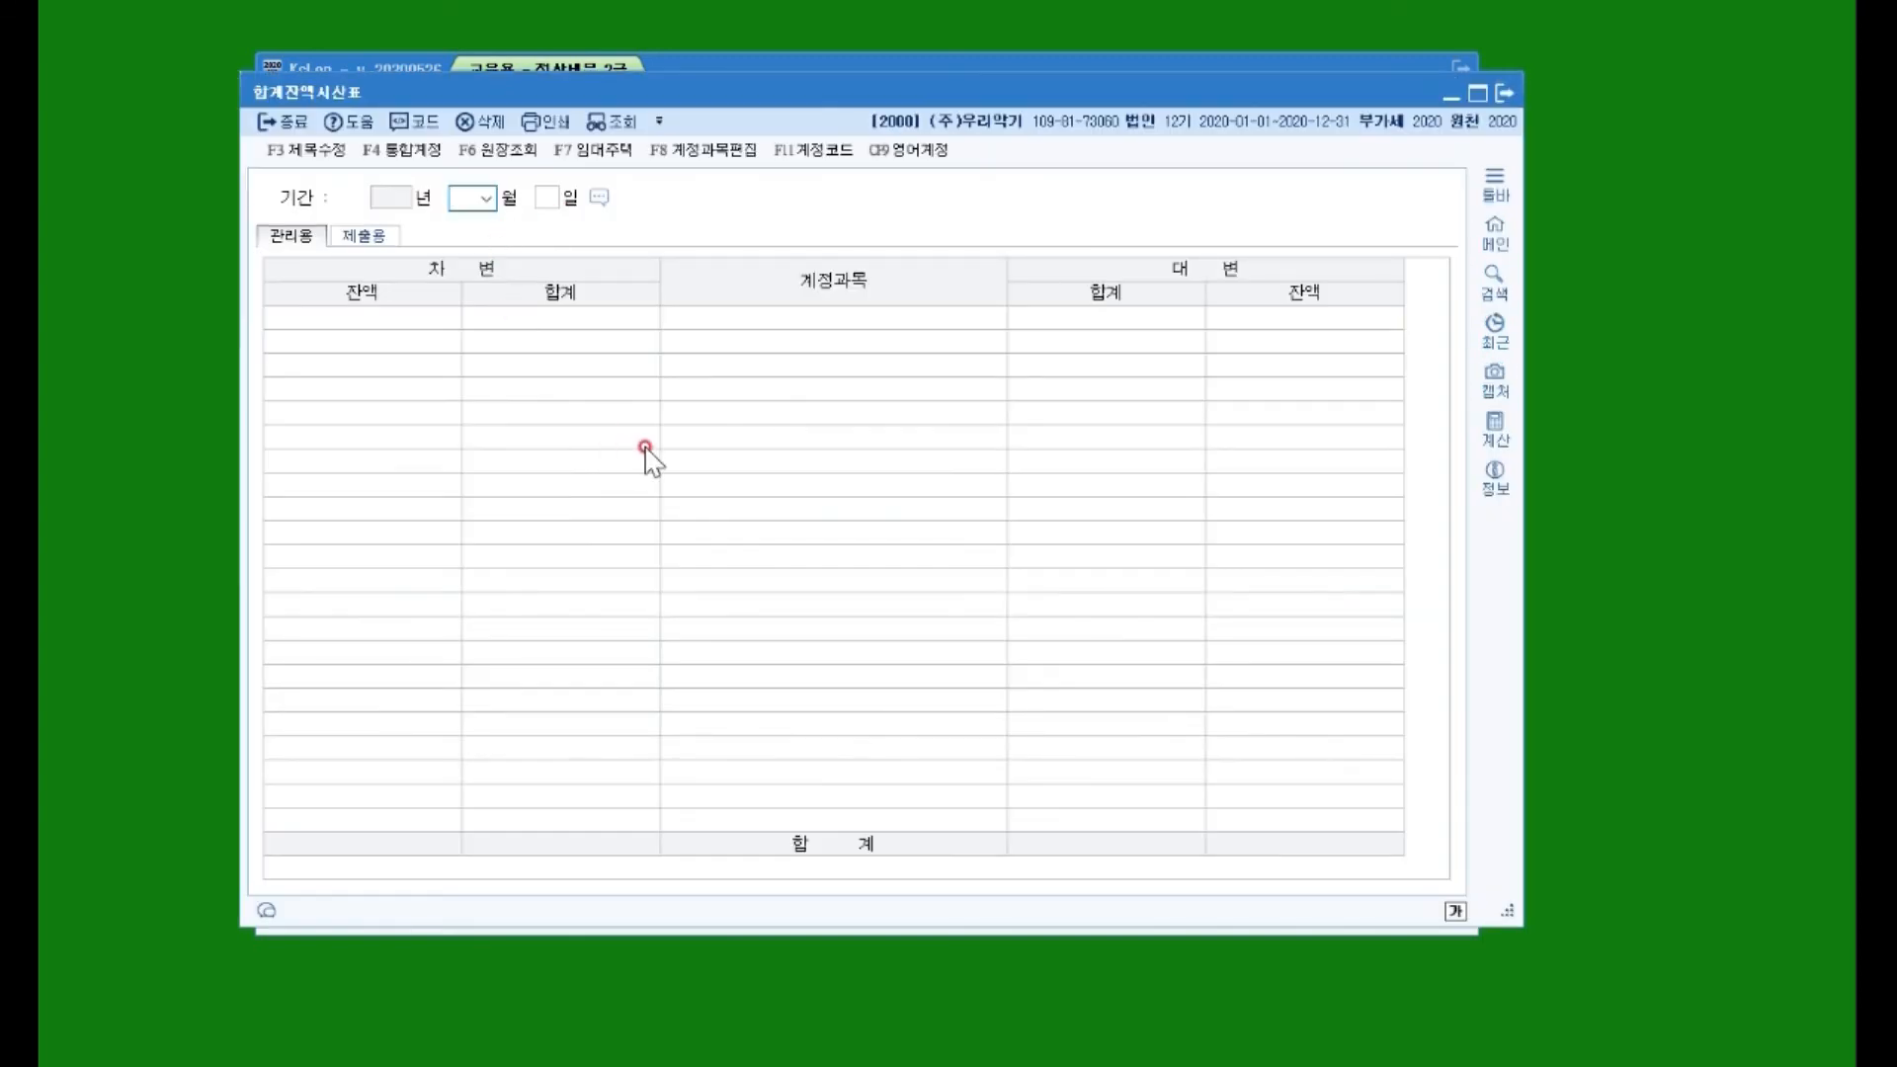
pyautogui.write('12')
pyautogui.press('Return')
pyautogui.press('Return')
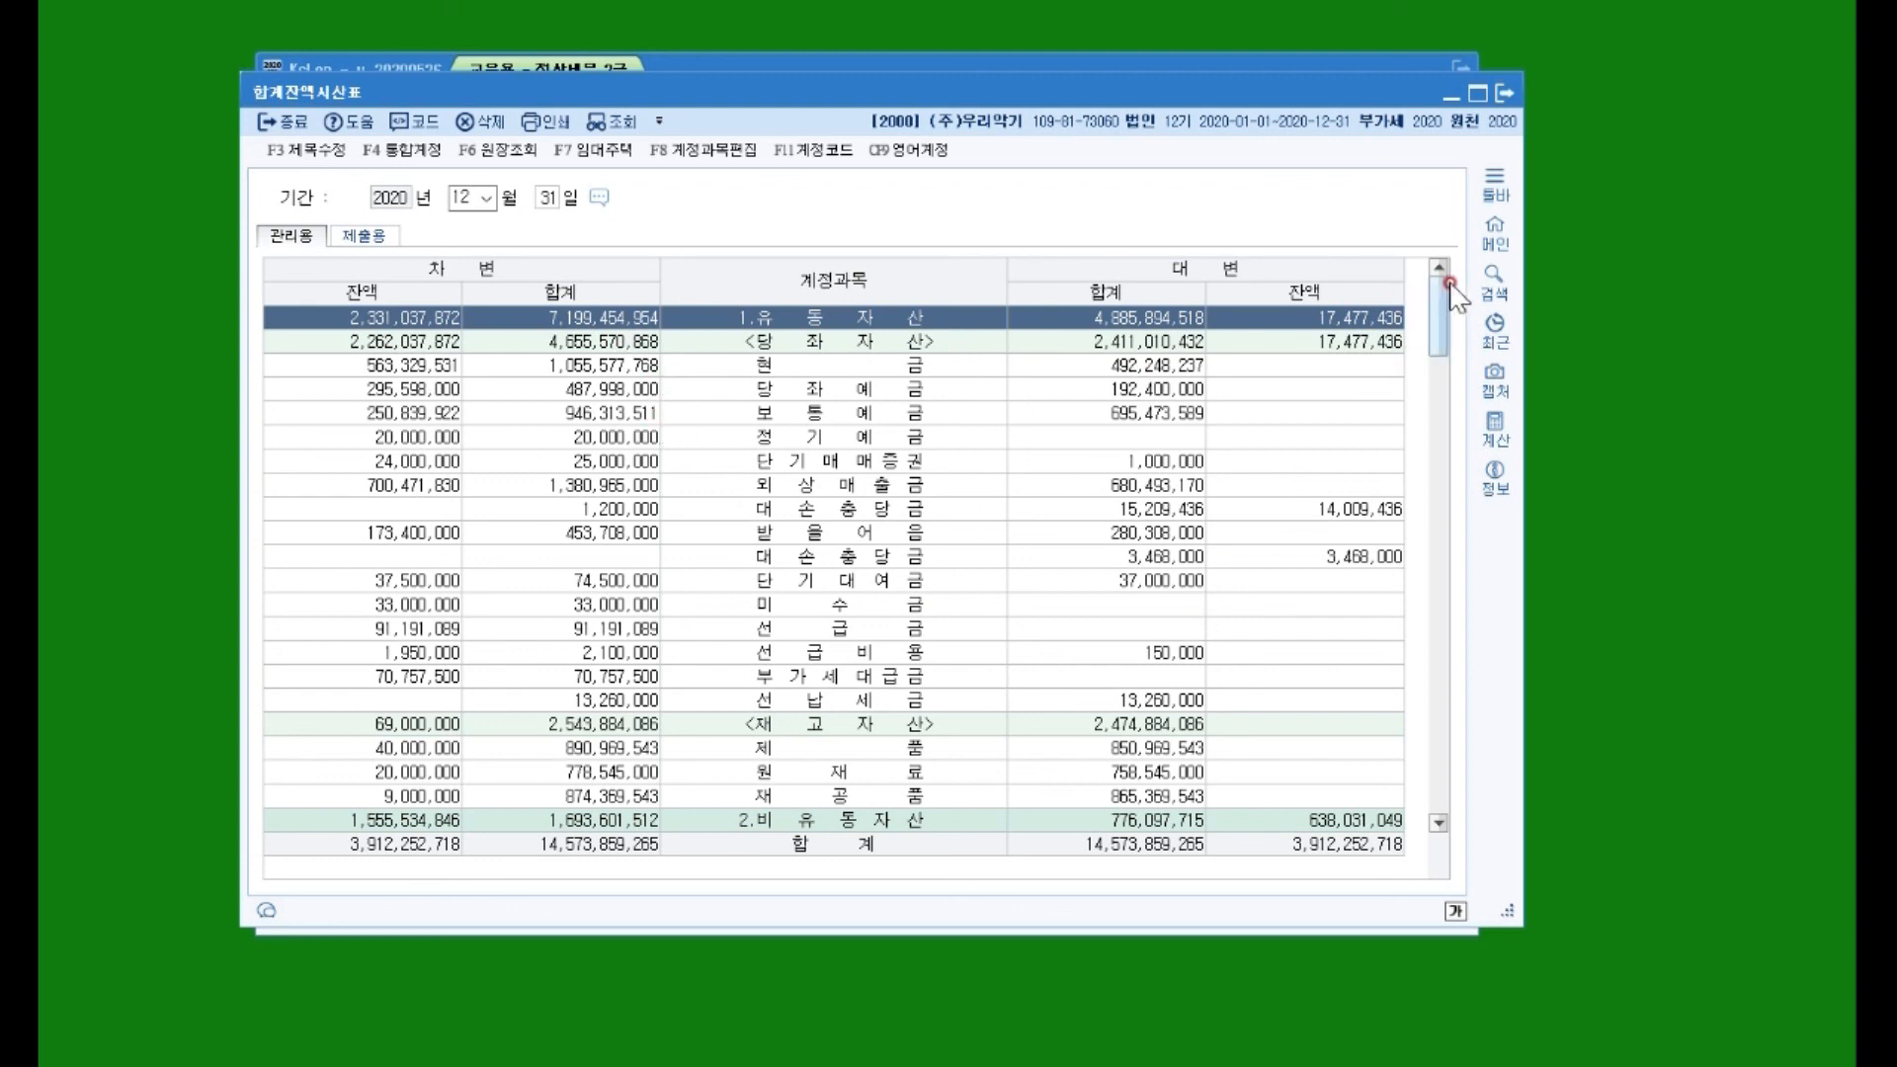
# Step: Examine the debit and credit totals and balances of 손익, 제품매출, 매출할인 and 매출원가 in 합계잔액시산표
pyautogui.moveTo(1436, 314); pyautogui.dragTo(1409, 601)
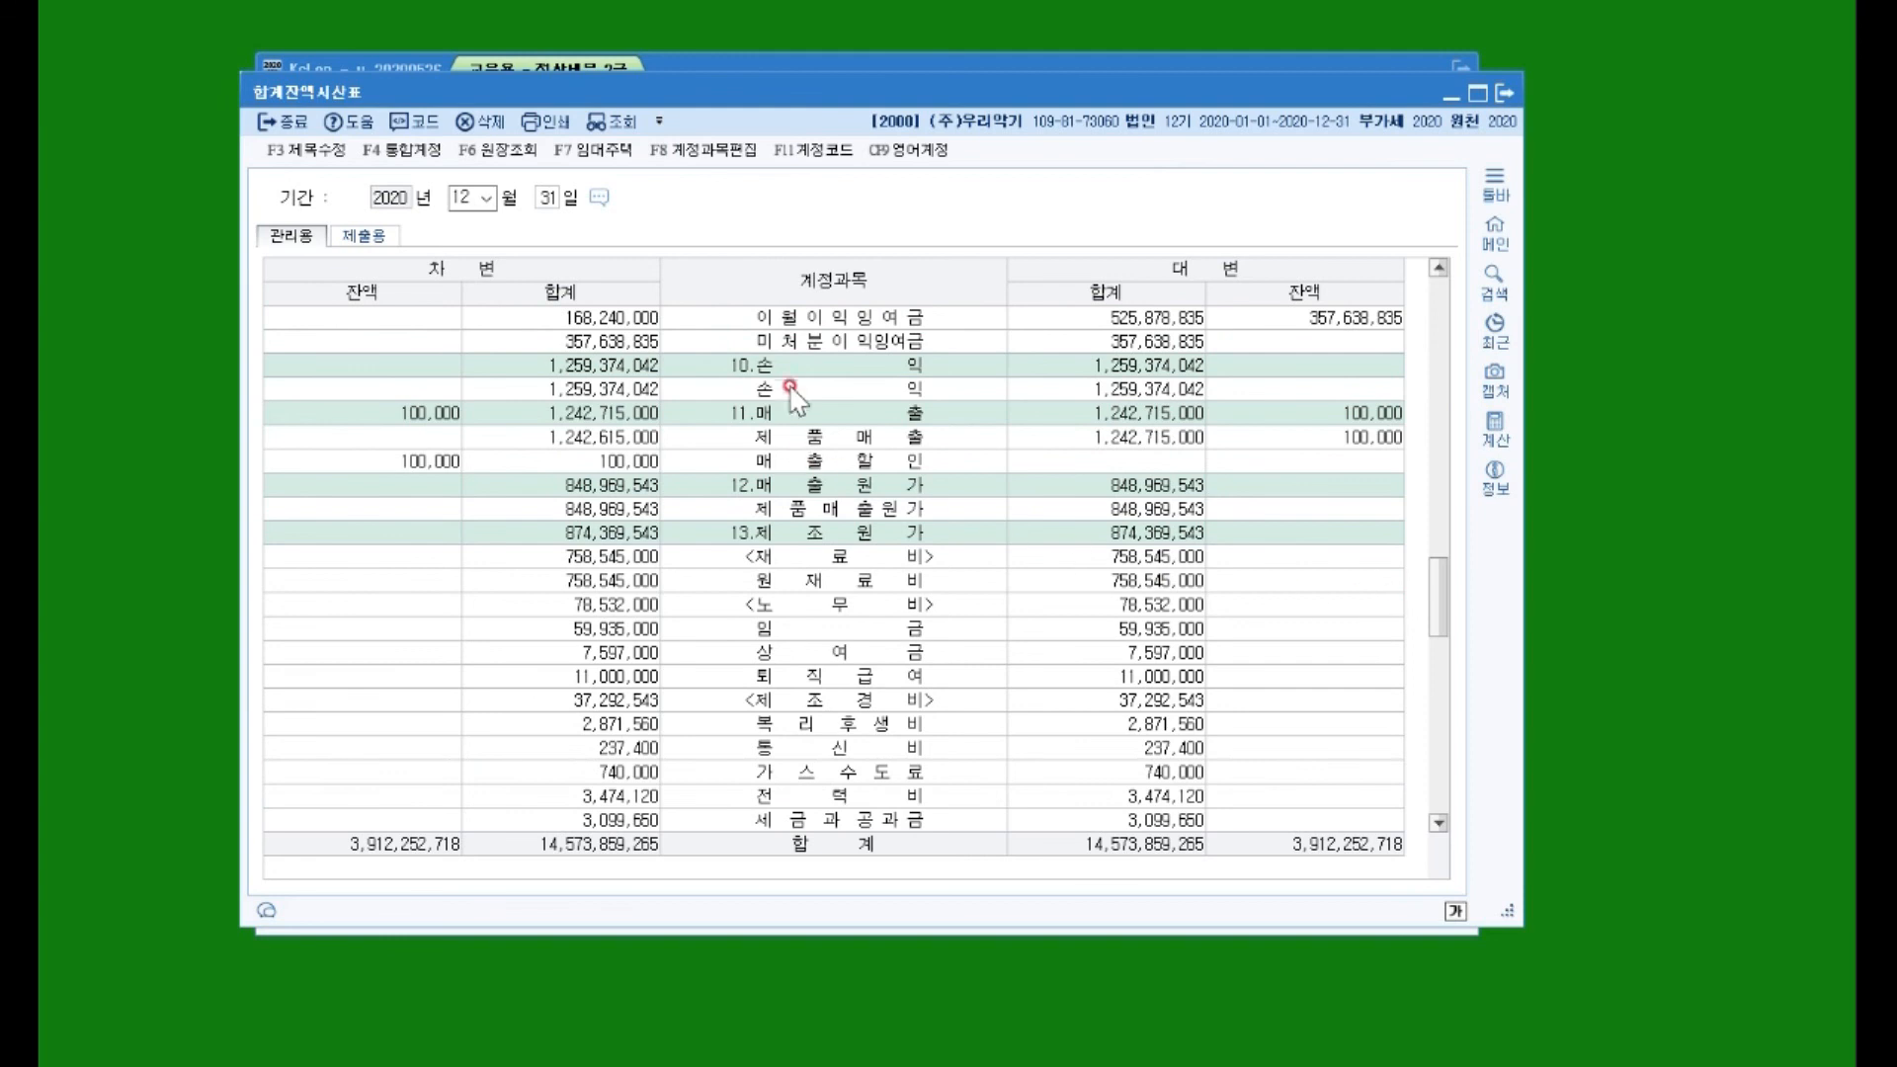
pyautogui.click(756, 365)
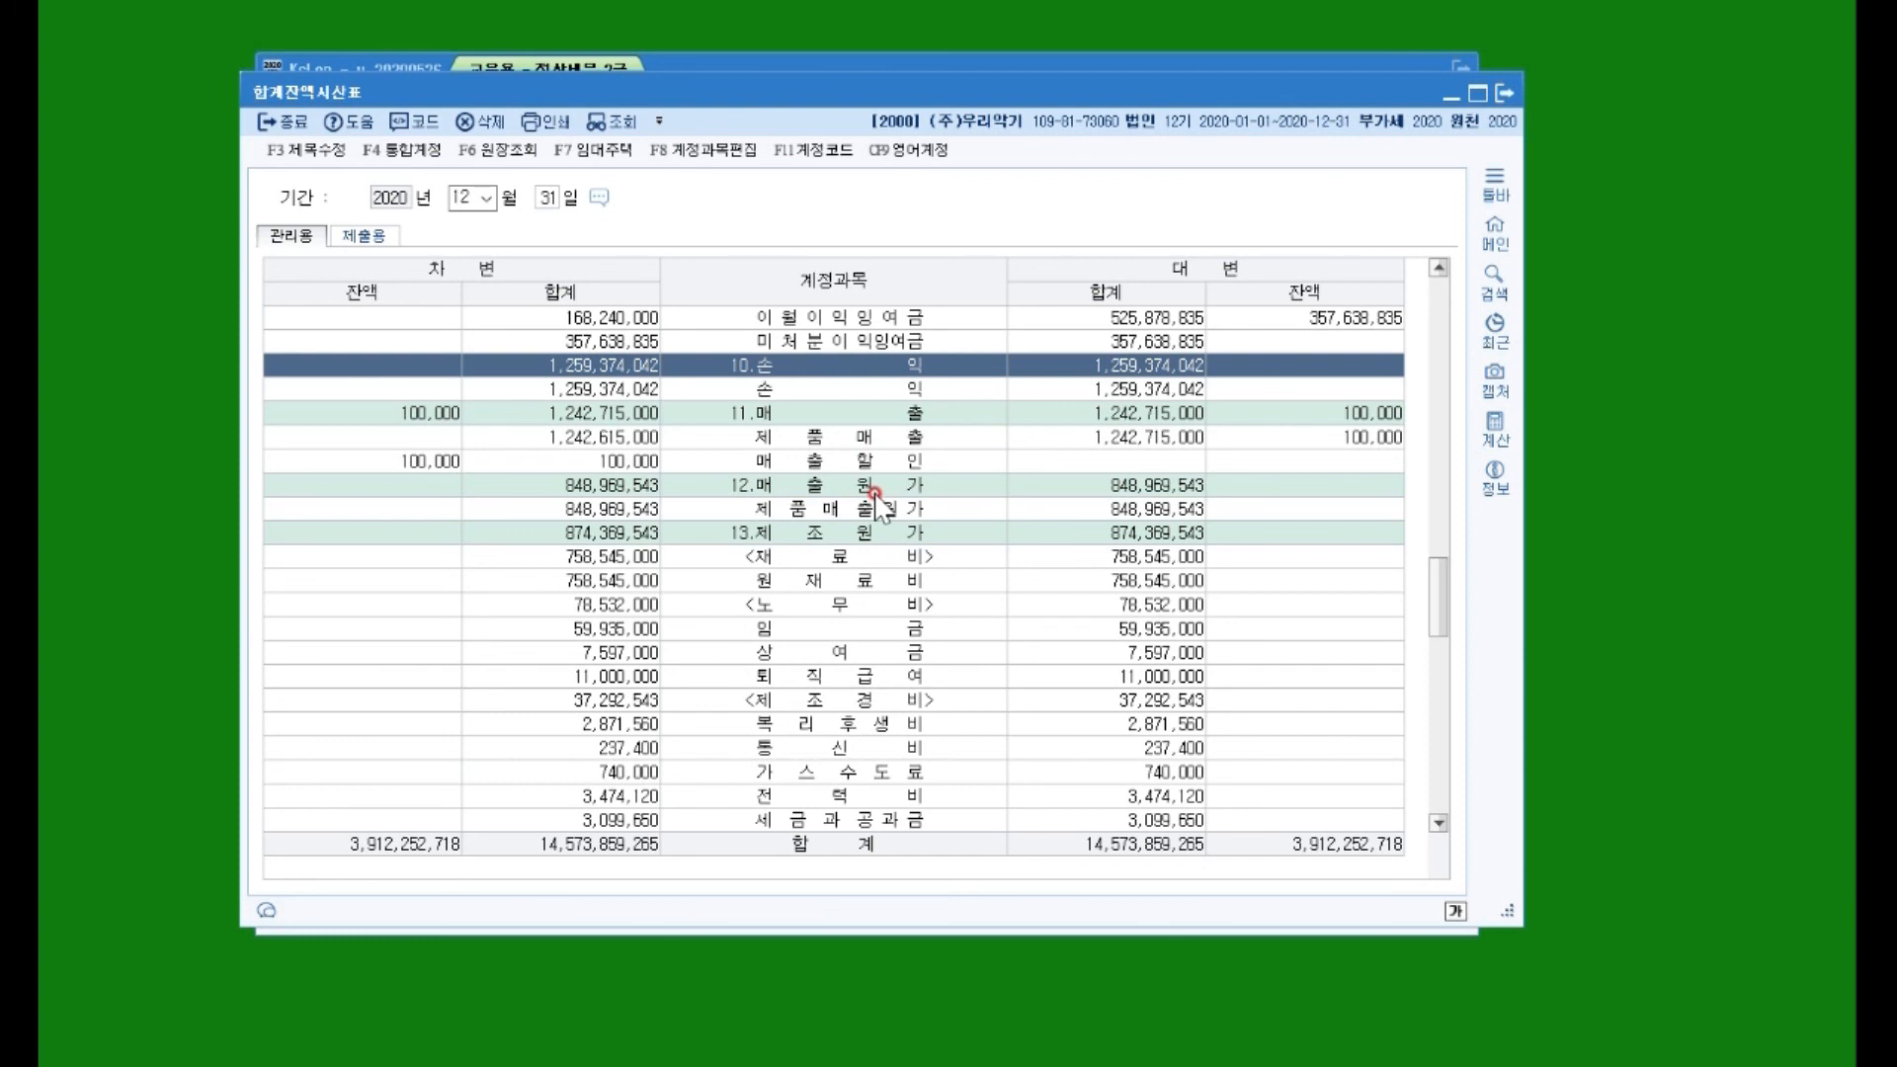
pyautogui.click(595, 387)
pyautogui.click(743, 392)
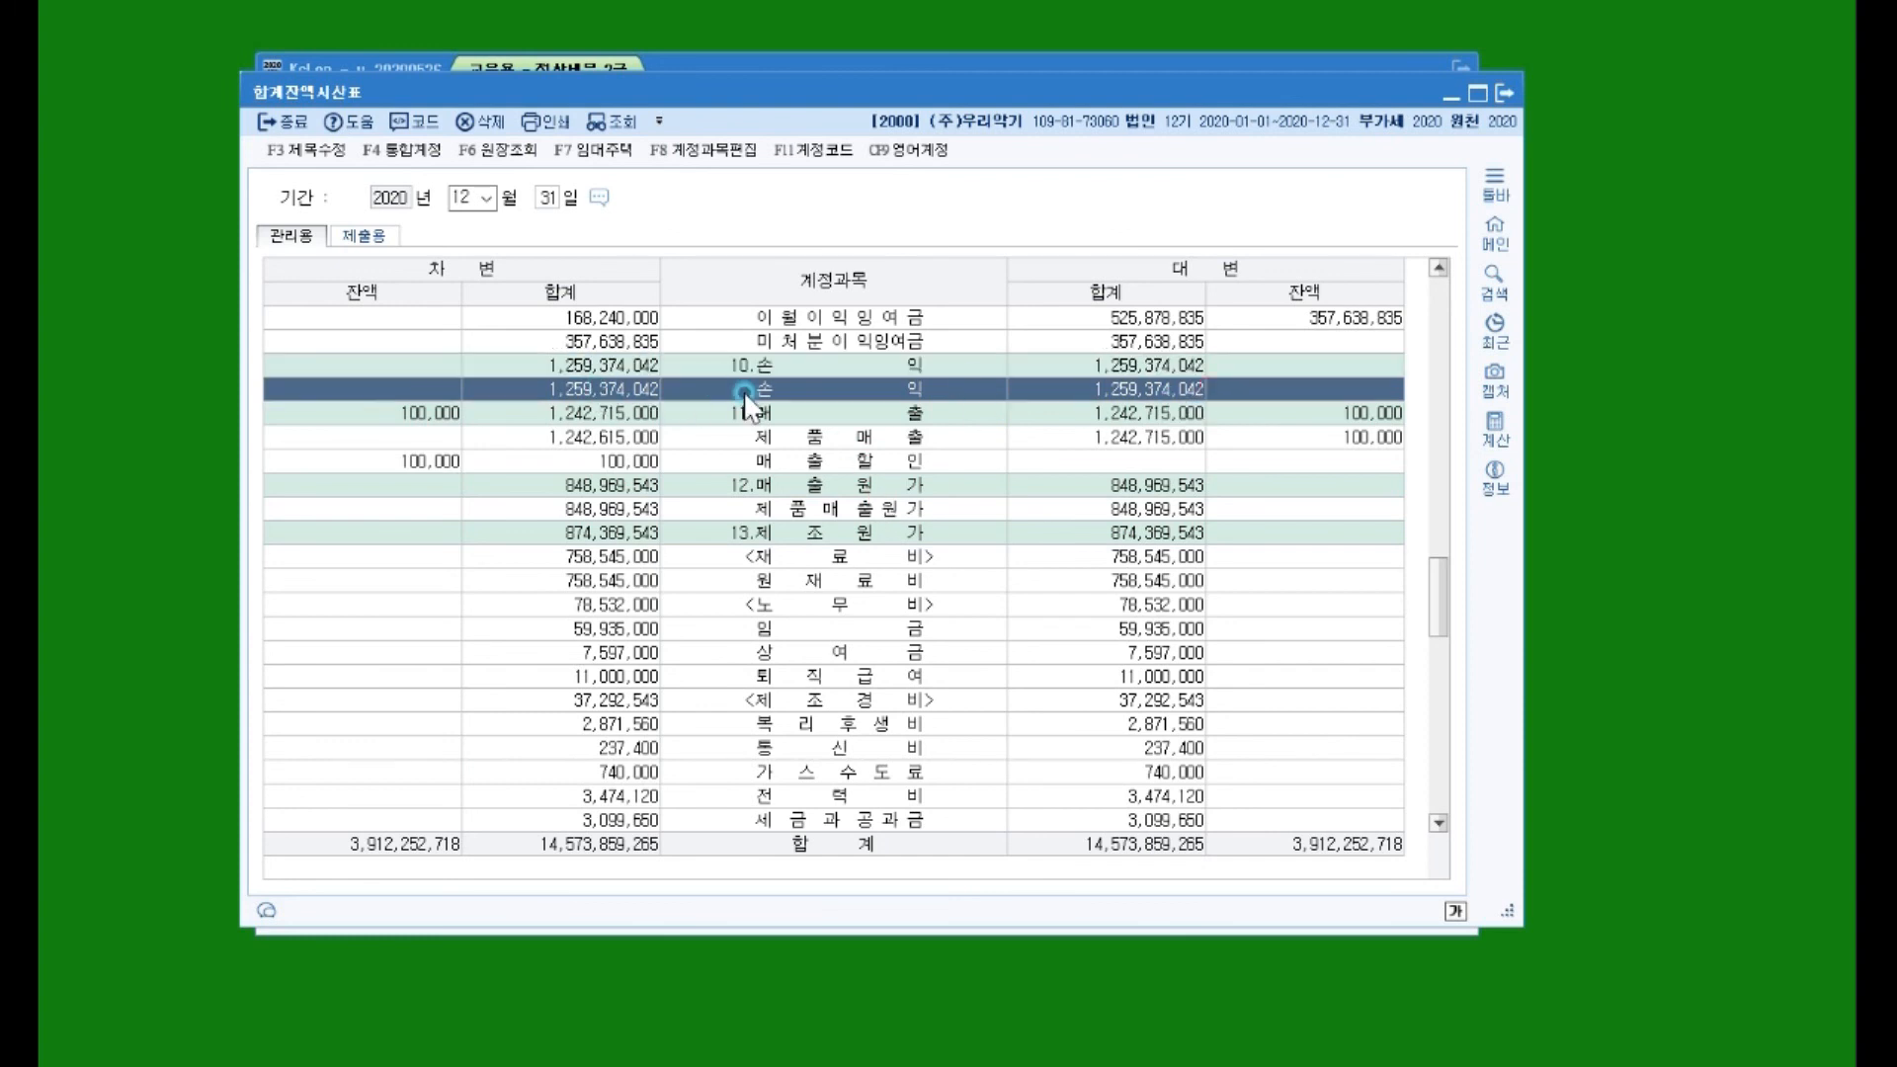
pyautogui.click(790, 396)
pyautogui.click(1064, 437)
pyautogui.click(425, 460)
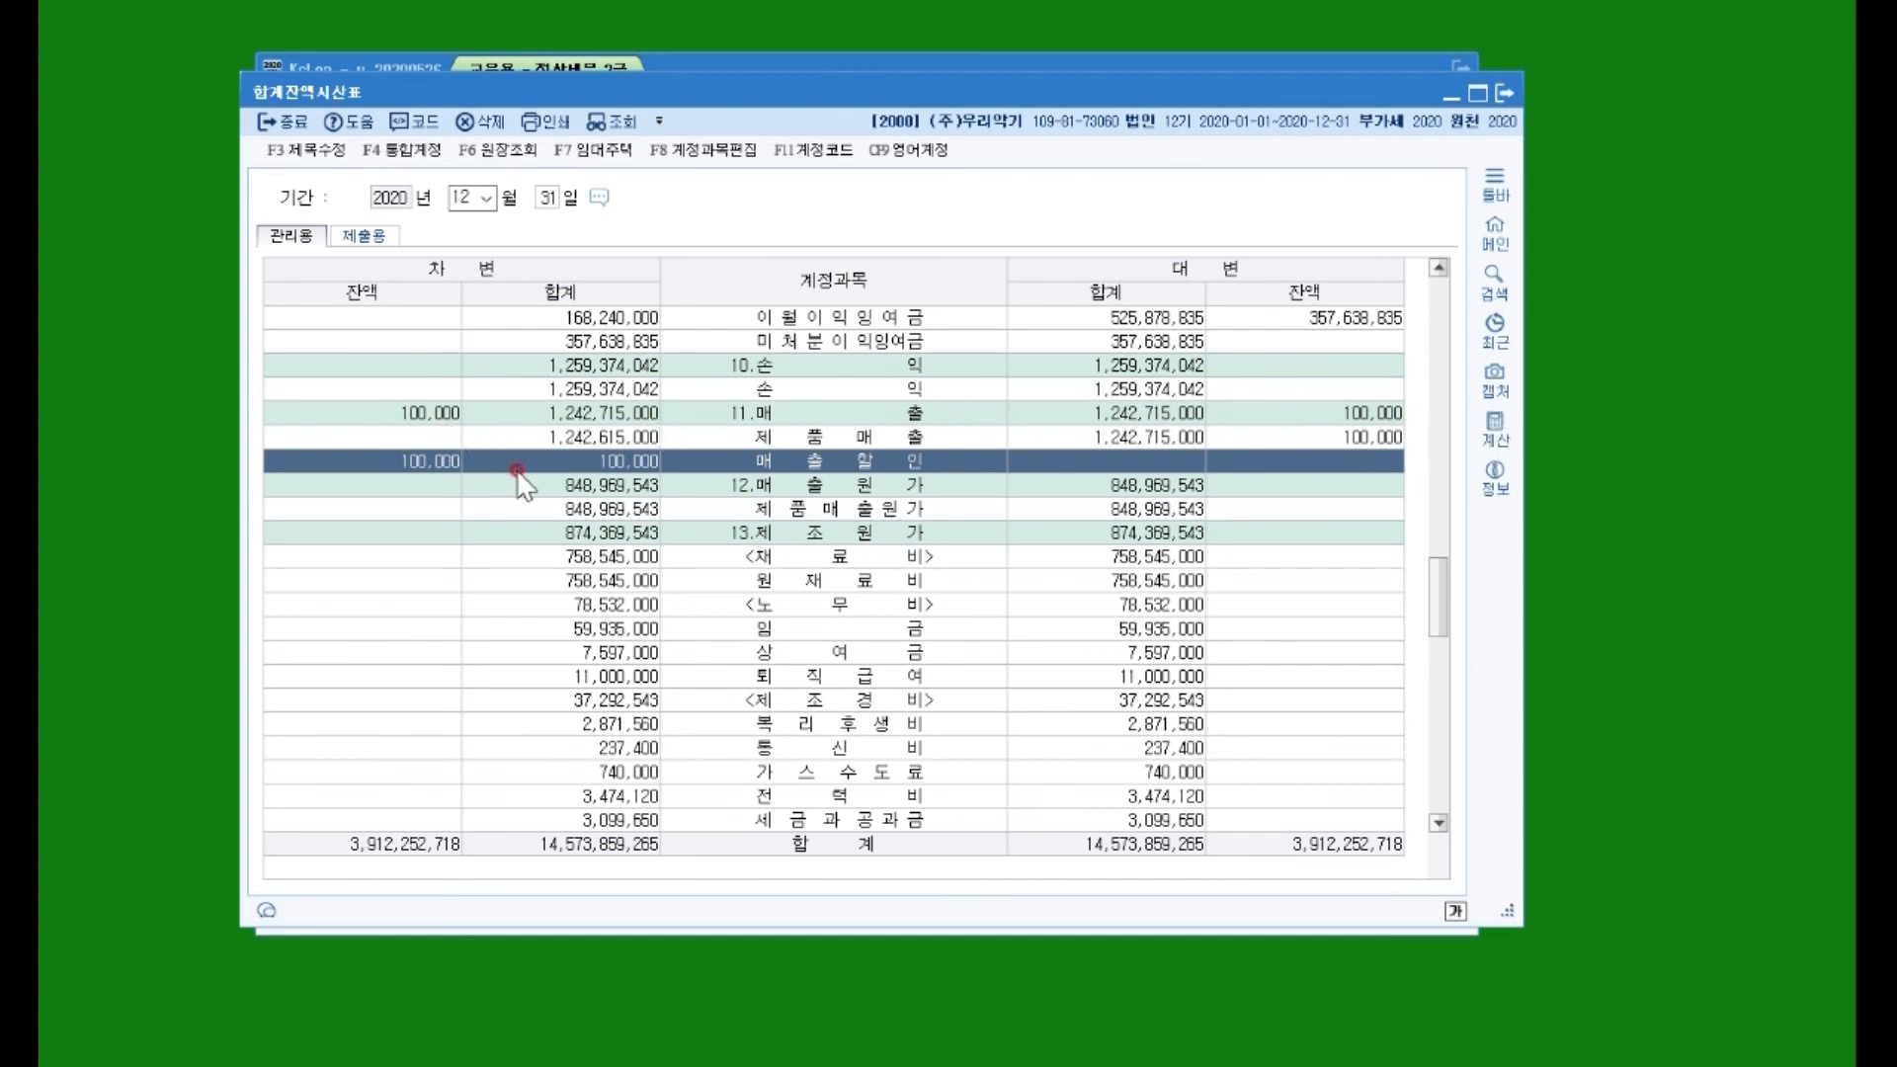
pyautogui.click(867, 486)
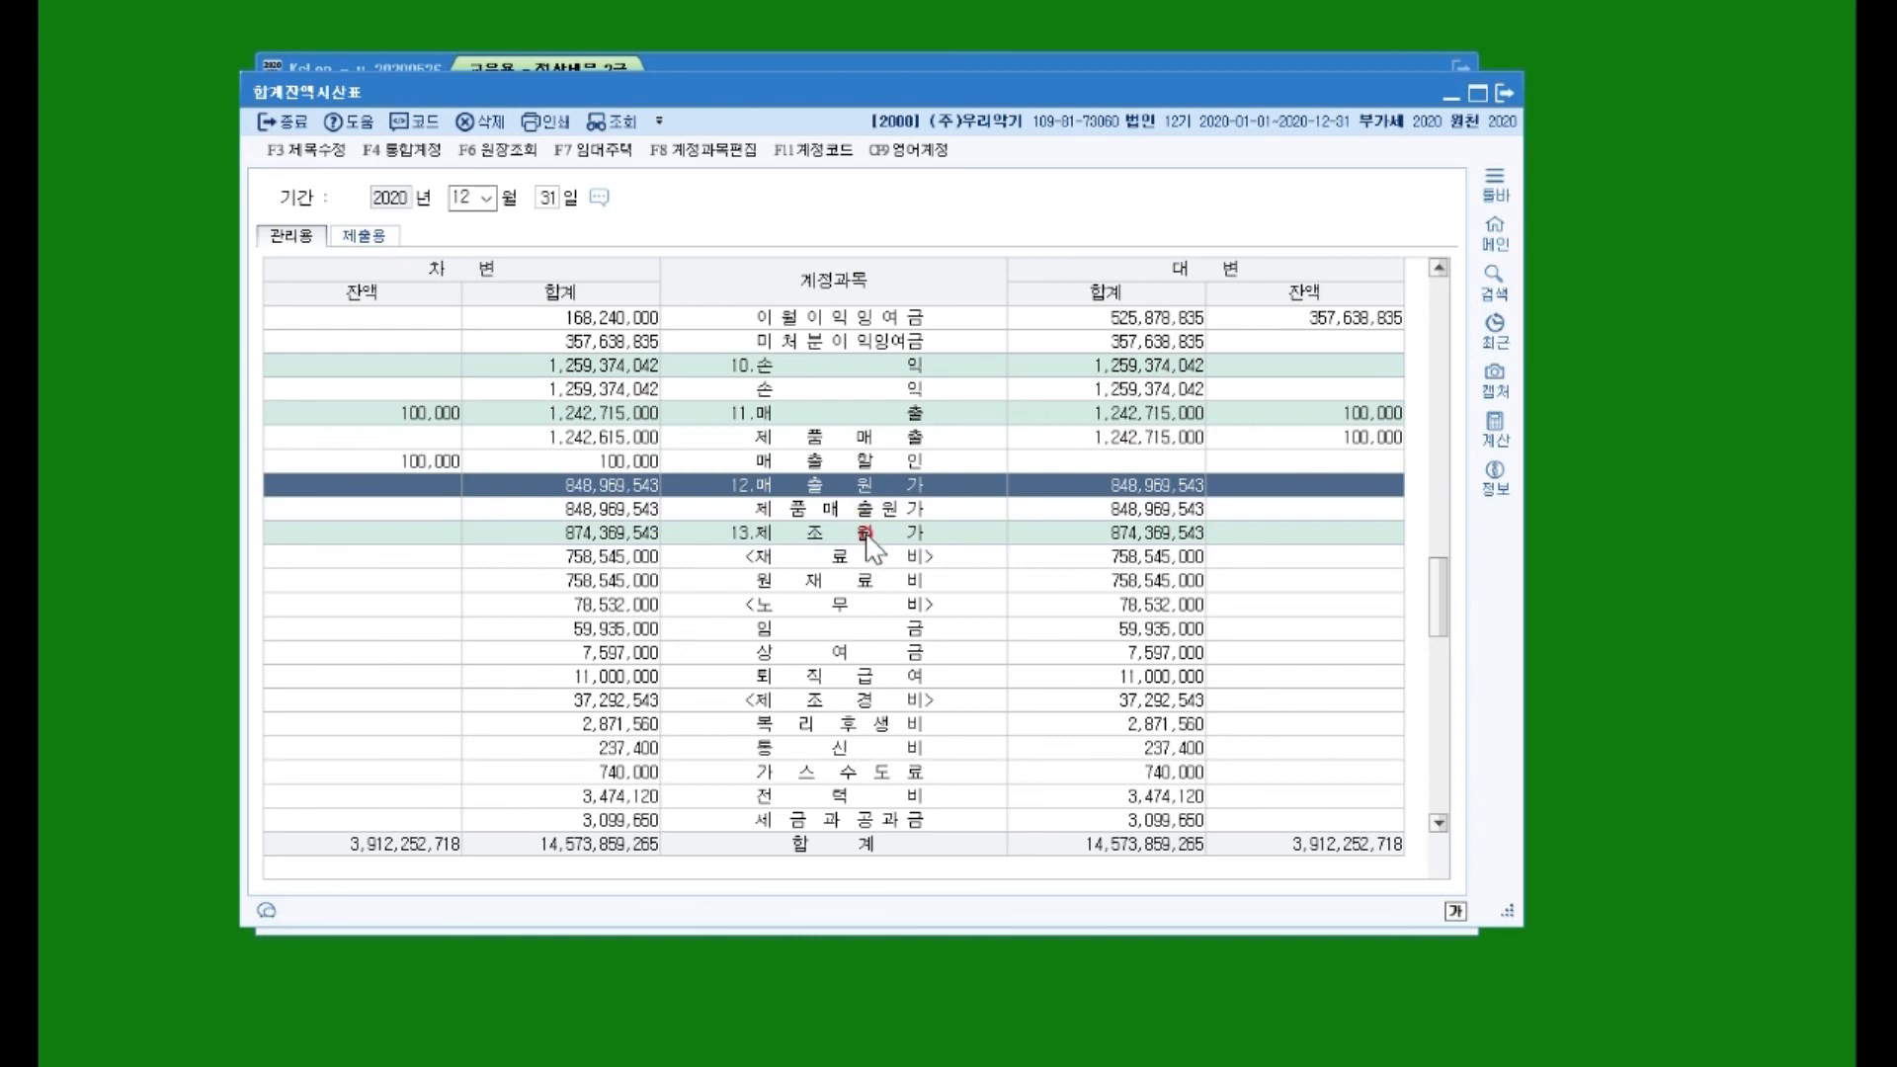
# Step: Review the 제조원가, 판매비및일반관리비, 영업외수익, 영업외비용 and 법인세등 accounts in 합계잔액시산표 for remaining balances
pyautogui.scroll(-1, 864, 534)
pyautogui.scroll(-12, 1240, 524)
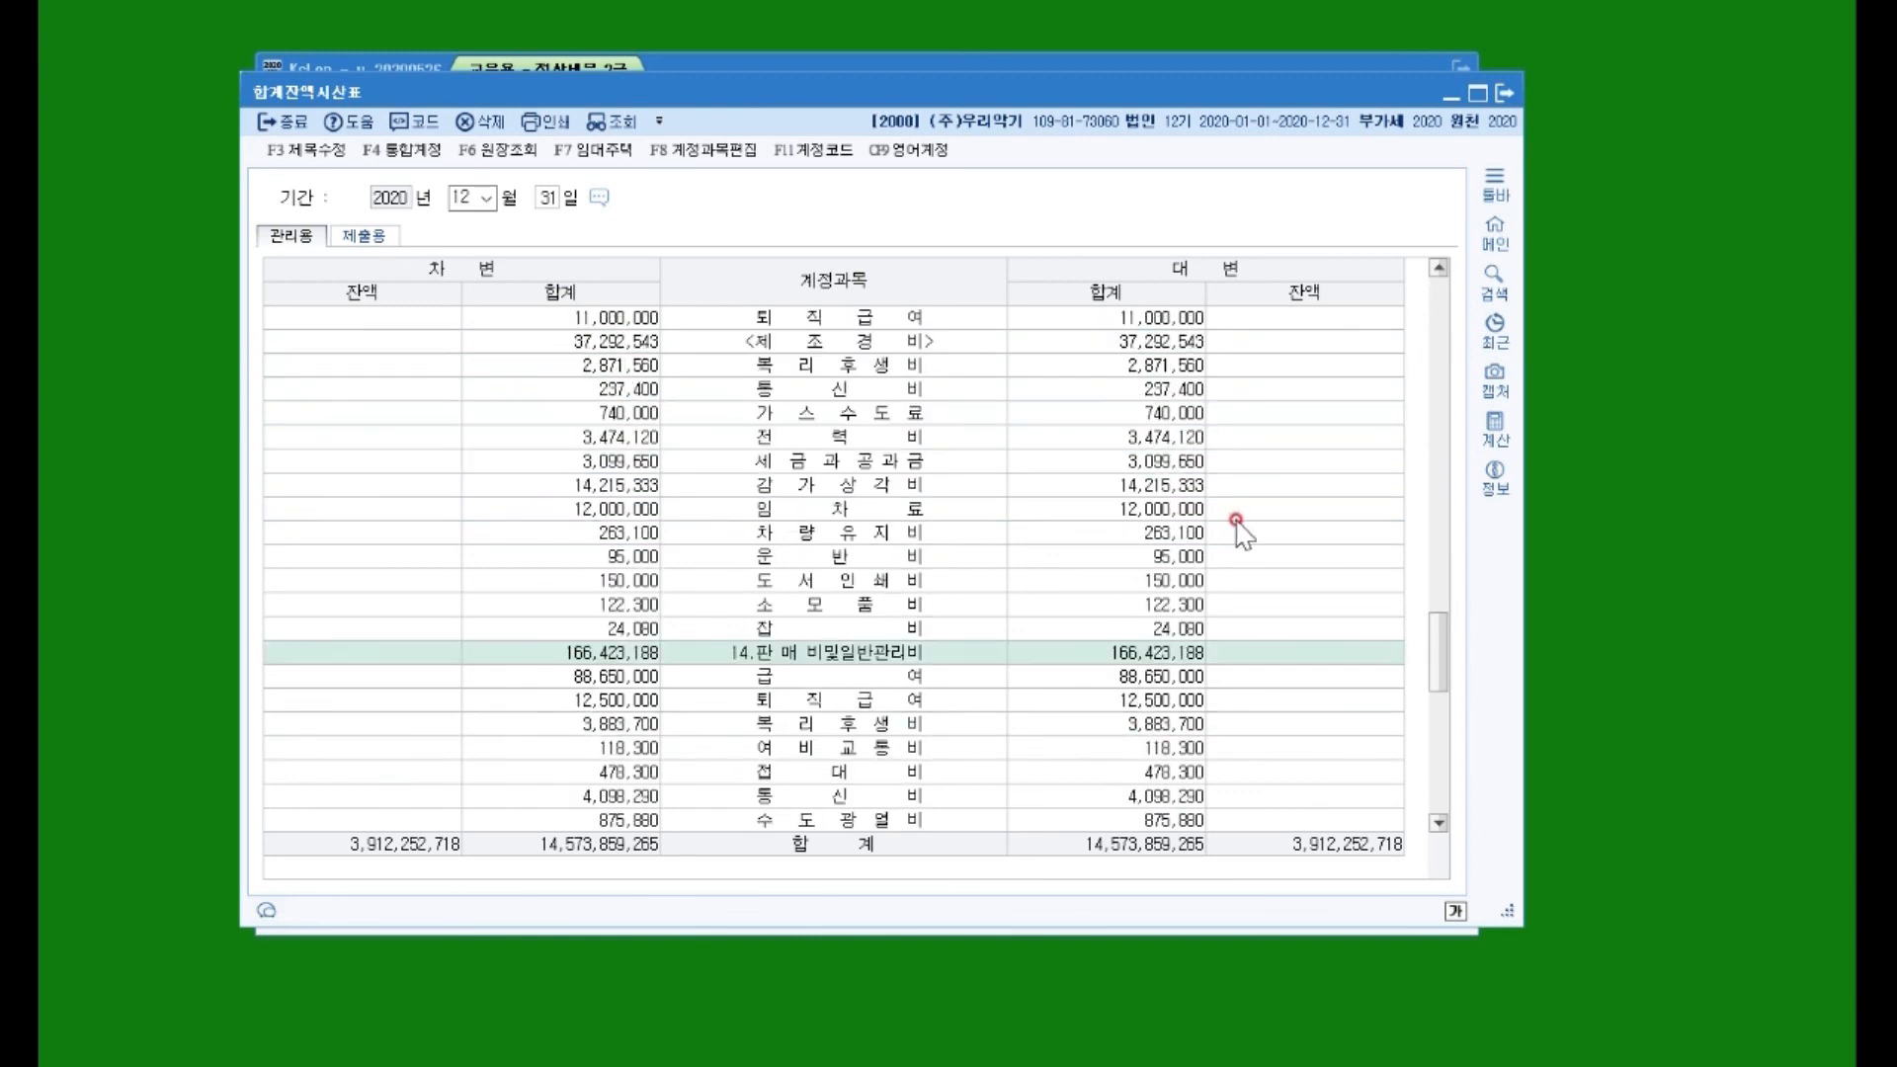
pyautogui.scroll(-1, 1241, 523)
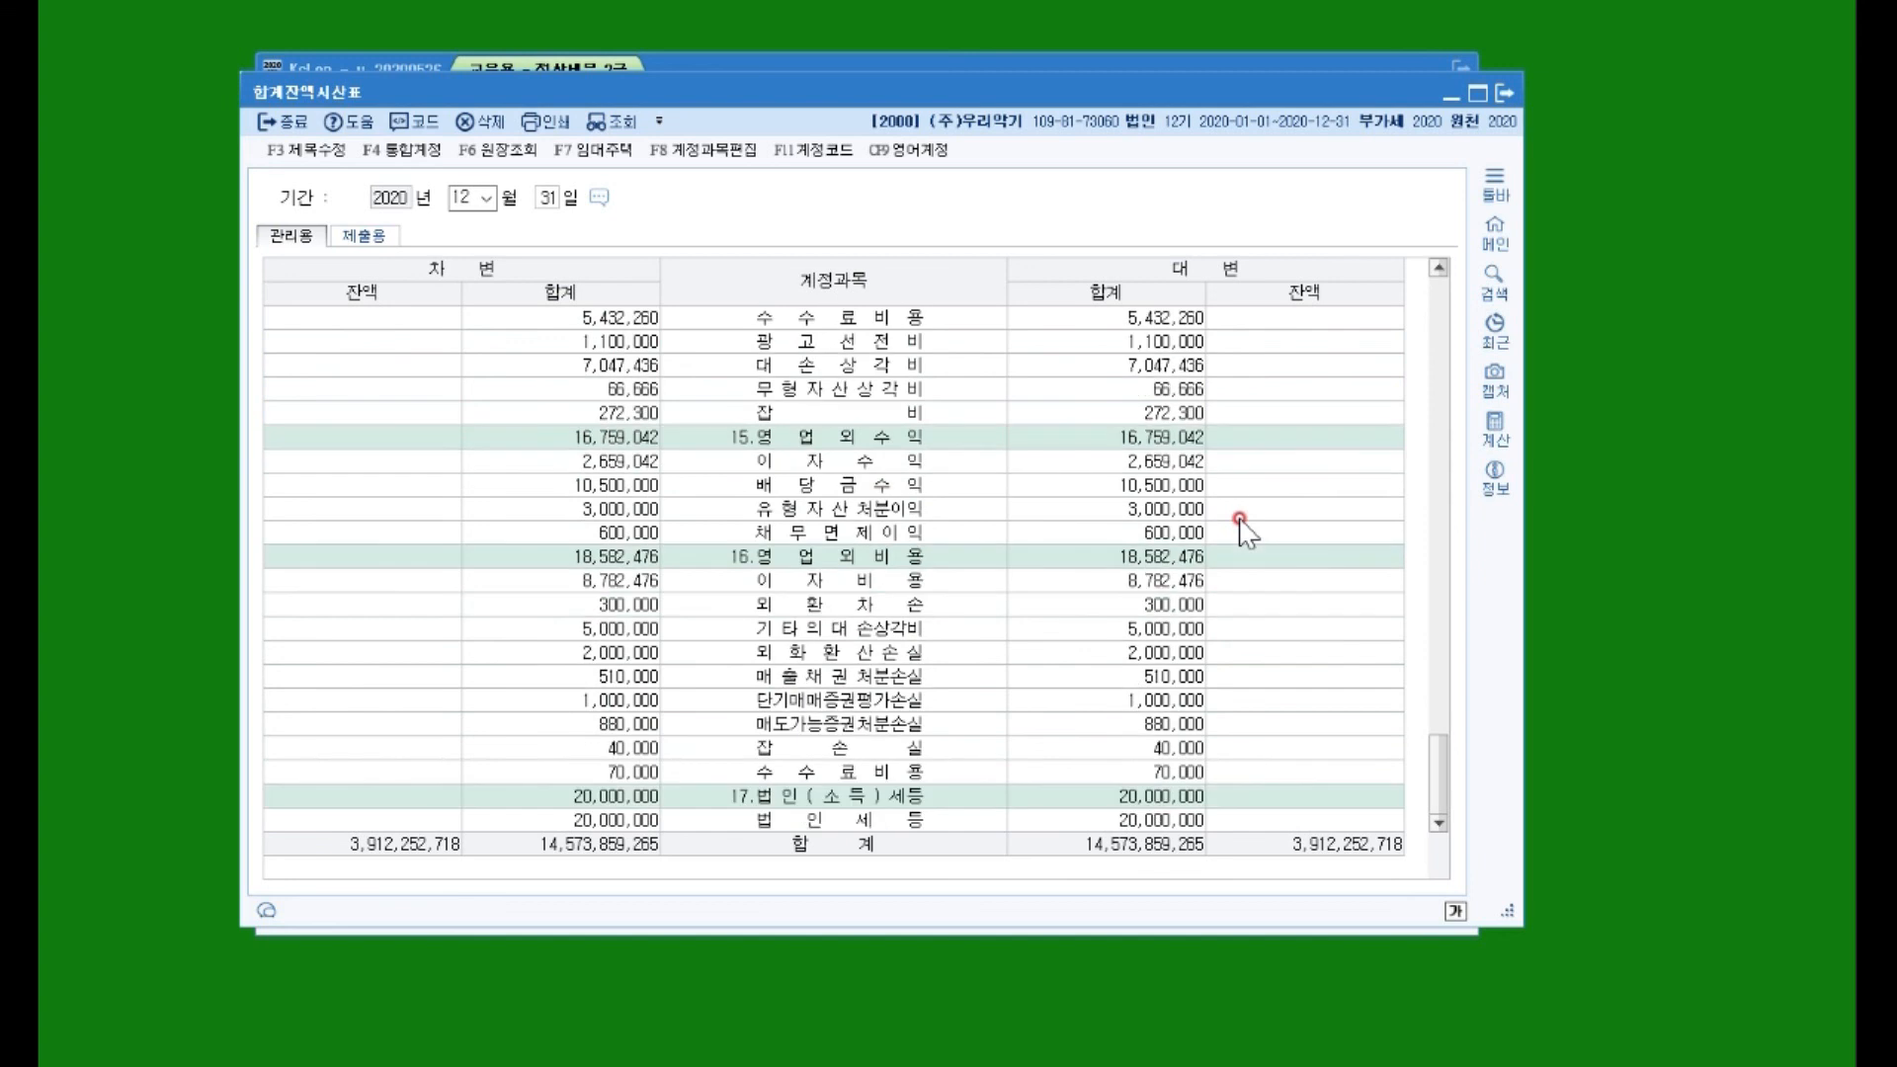
pyautogui.scroll(14, 1239, 524)
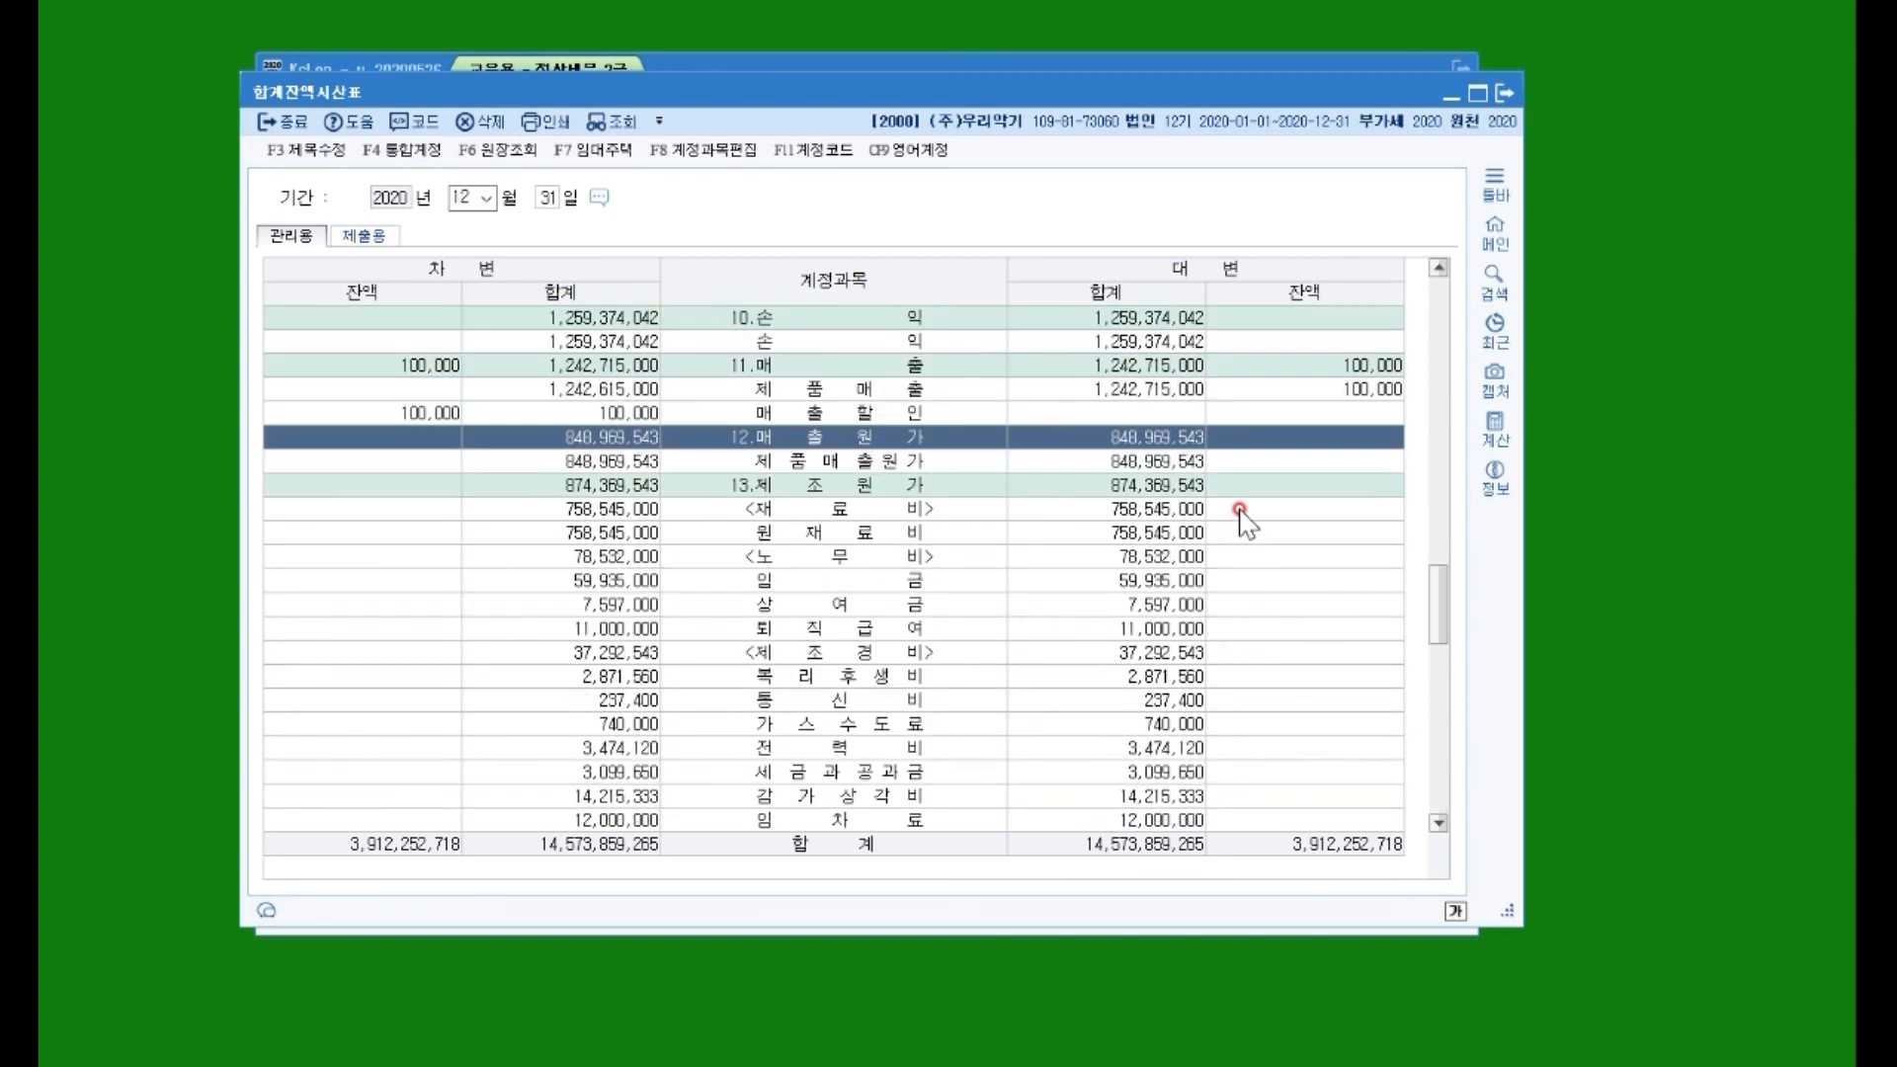
pyautogui.scroll(-12, 1241, 524)
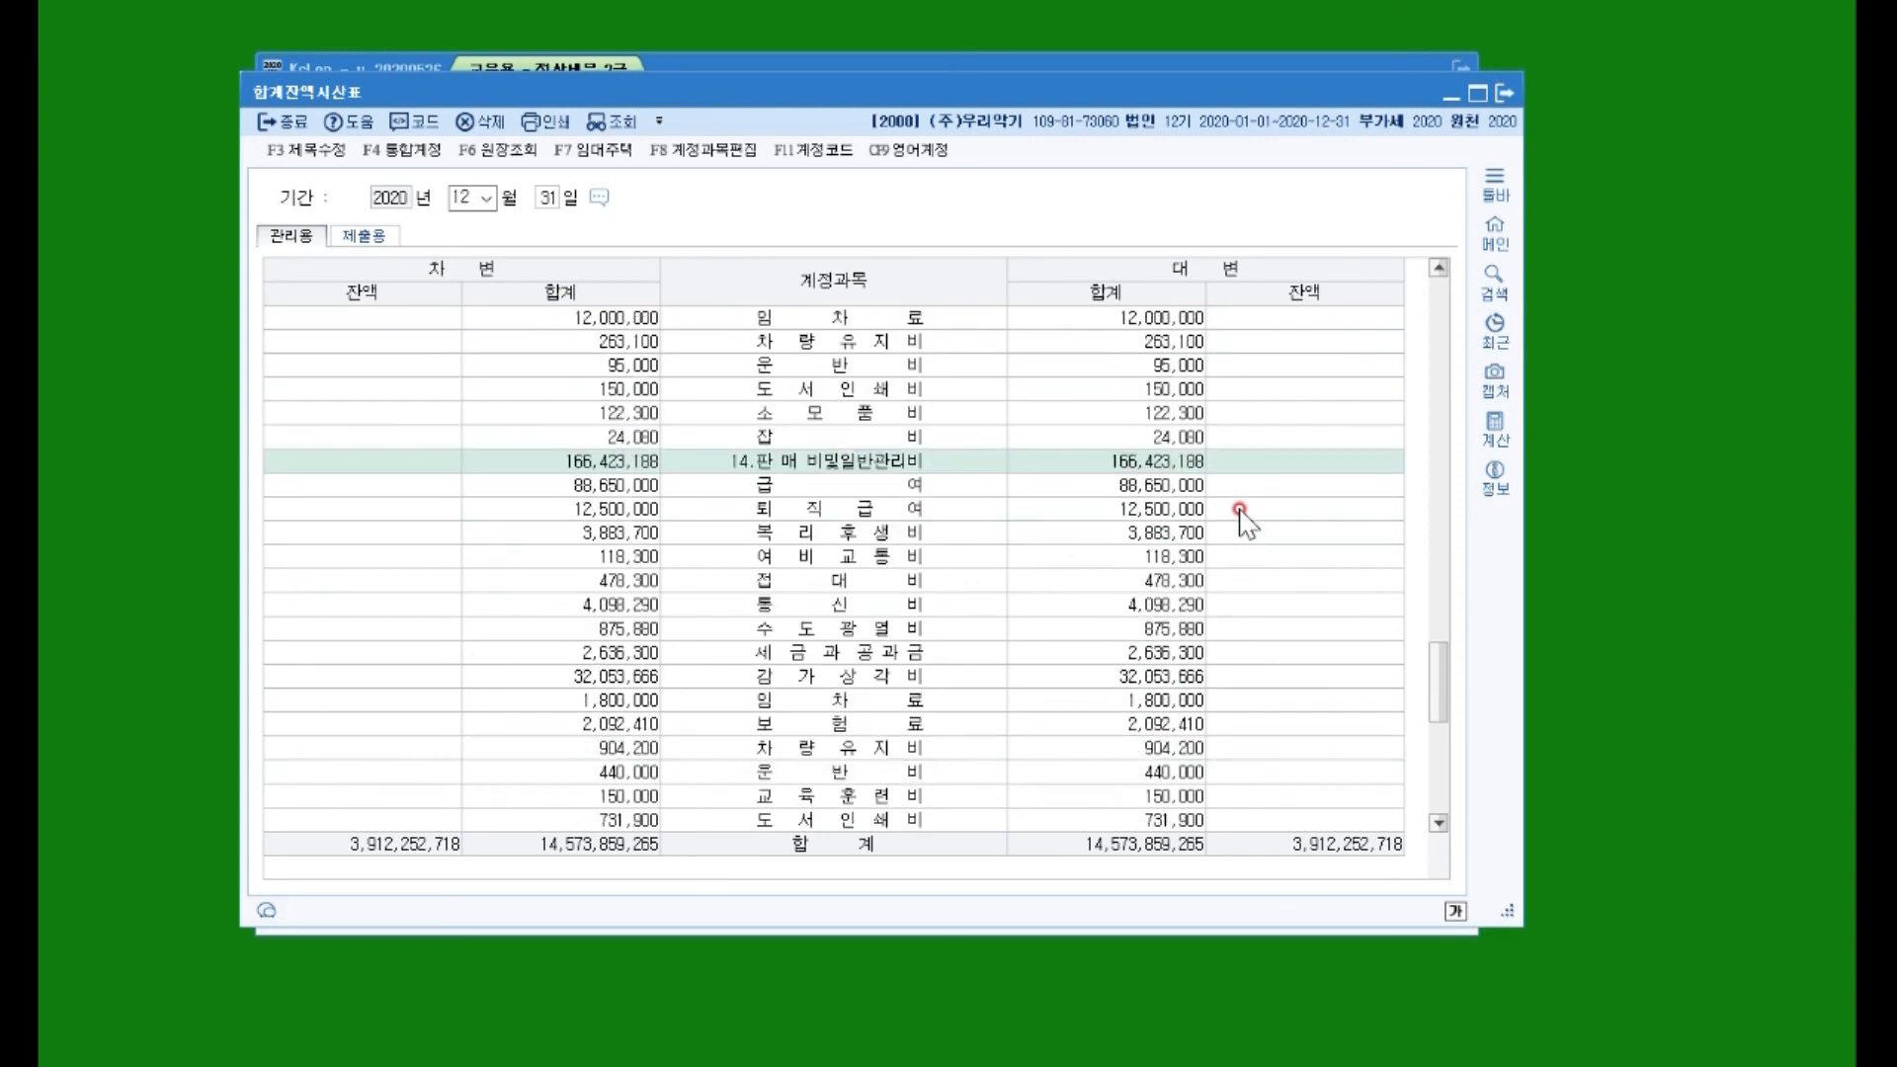
pyautogui.scroll(-2, 1241, 524)
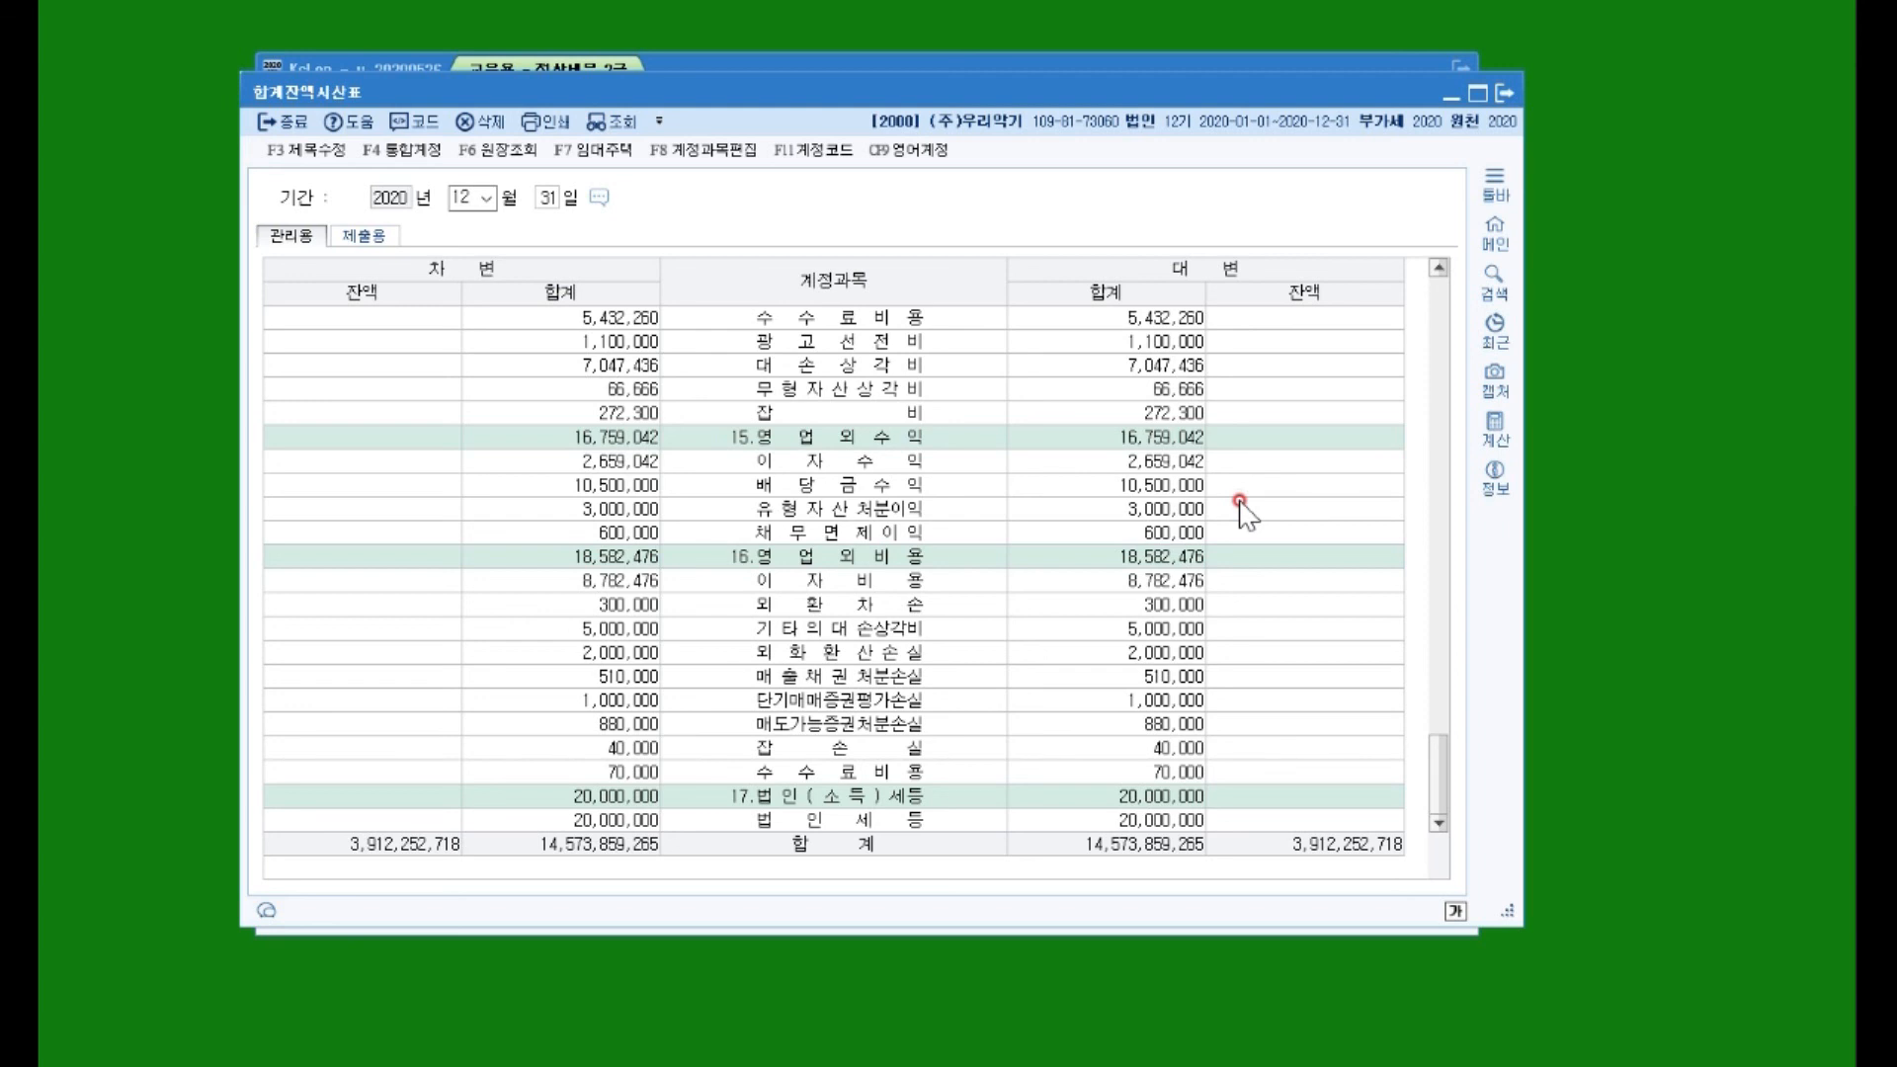
pyautogui.scroll(3, 1243, 509)
pyautogui.scroll(-3, 1243, 509)
pyautogui.scroll(1, 1243, 509)
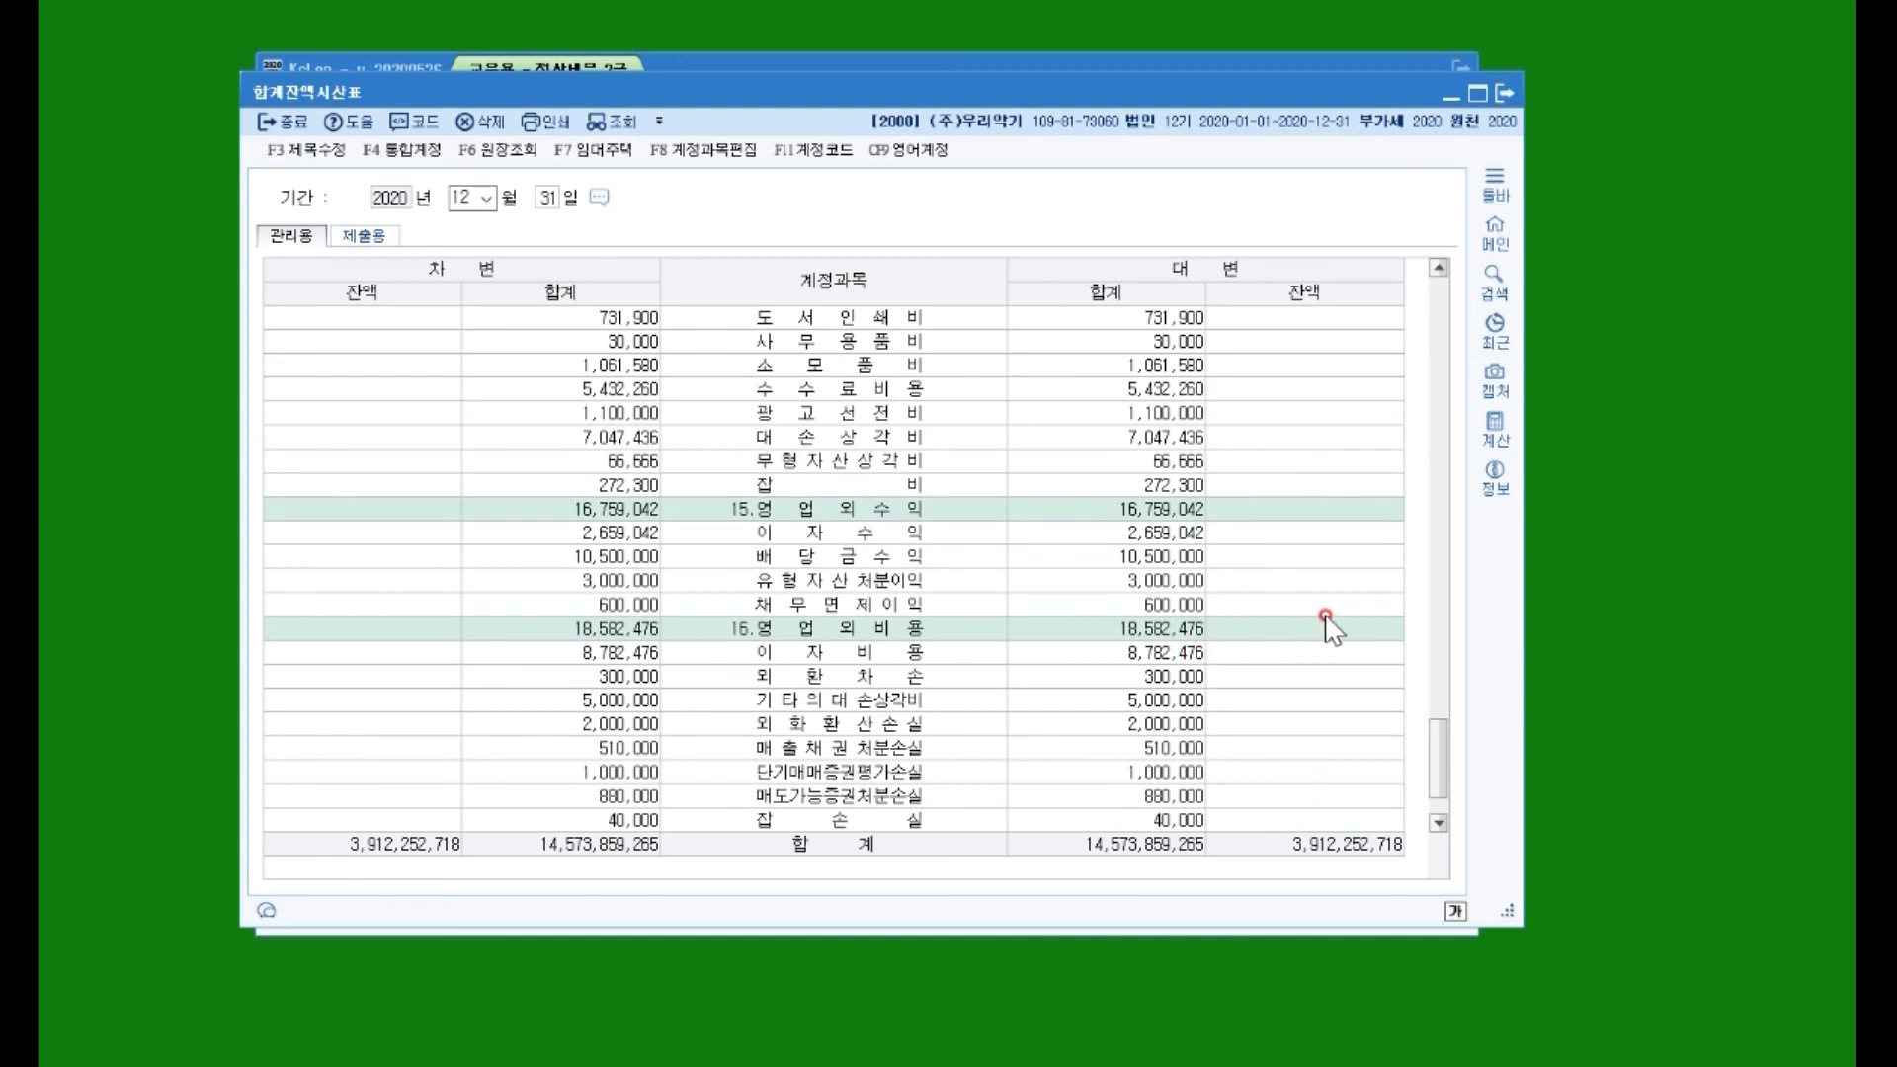
pyautogui.scroll(8, 1326, 617)
pyautogui.scroll(-7, 1326, 617)
pyautogui.scroll(-2, 1326, 616)
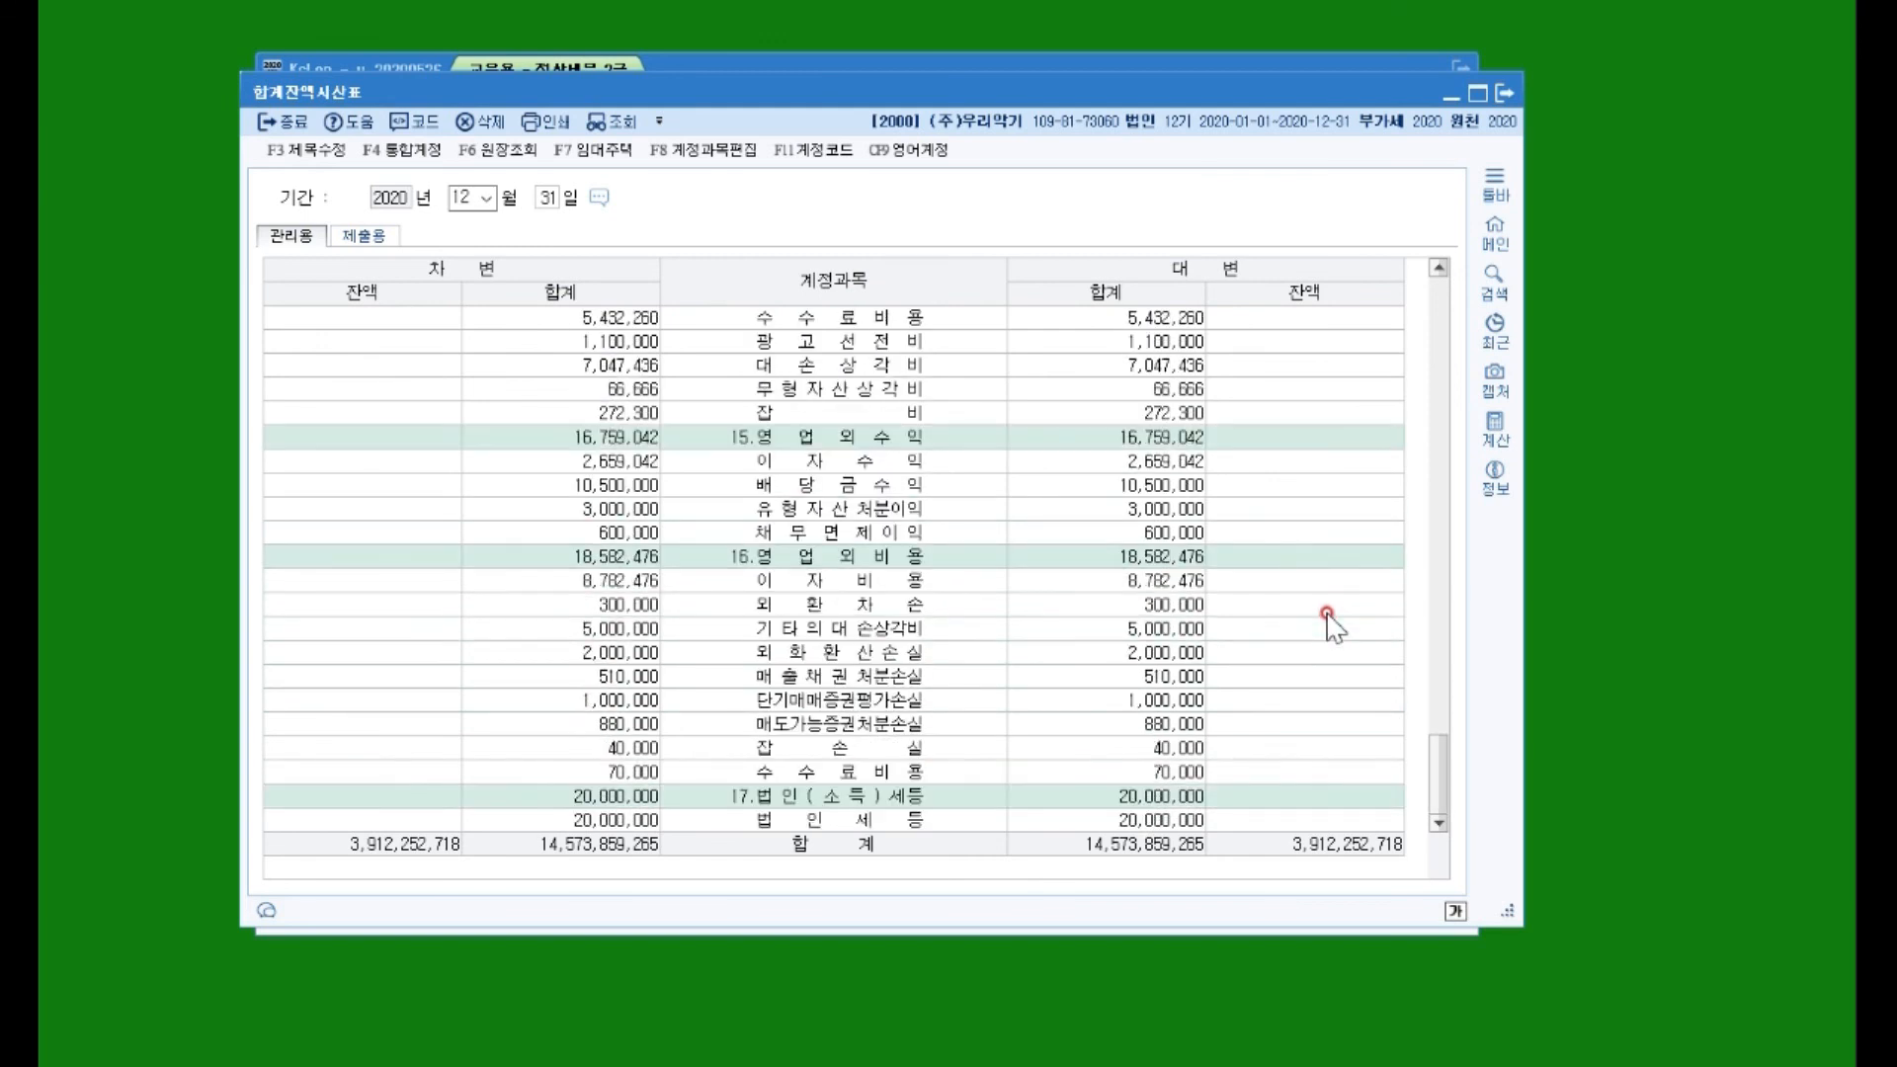
pyautogui.scroll(1, 1326, 616)
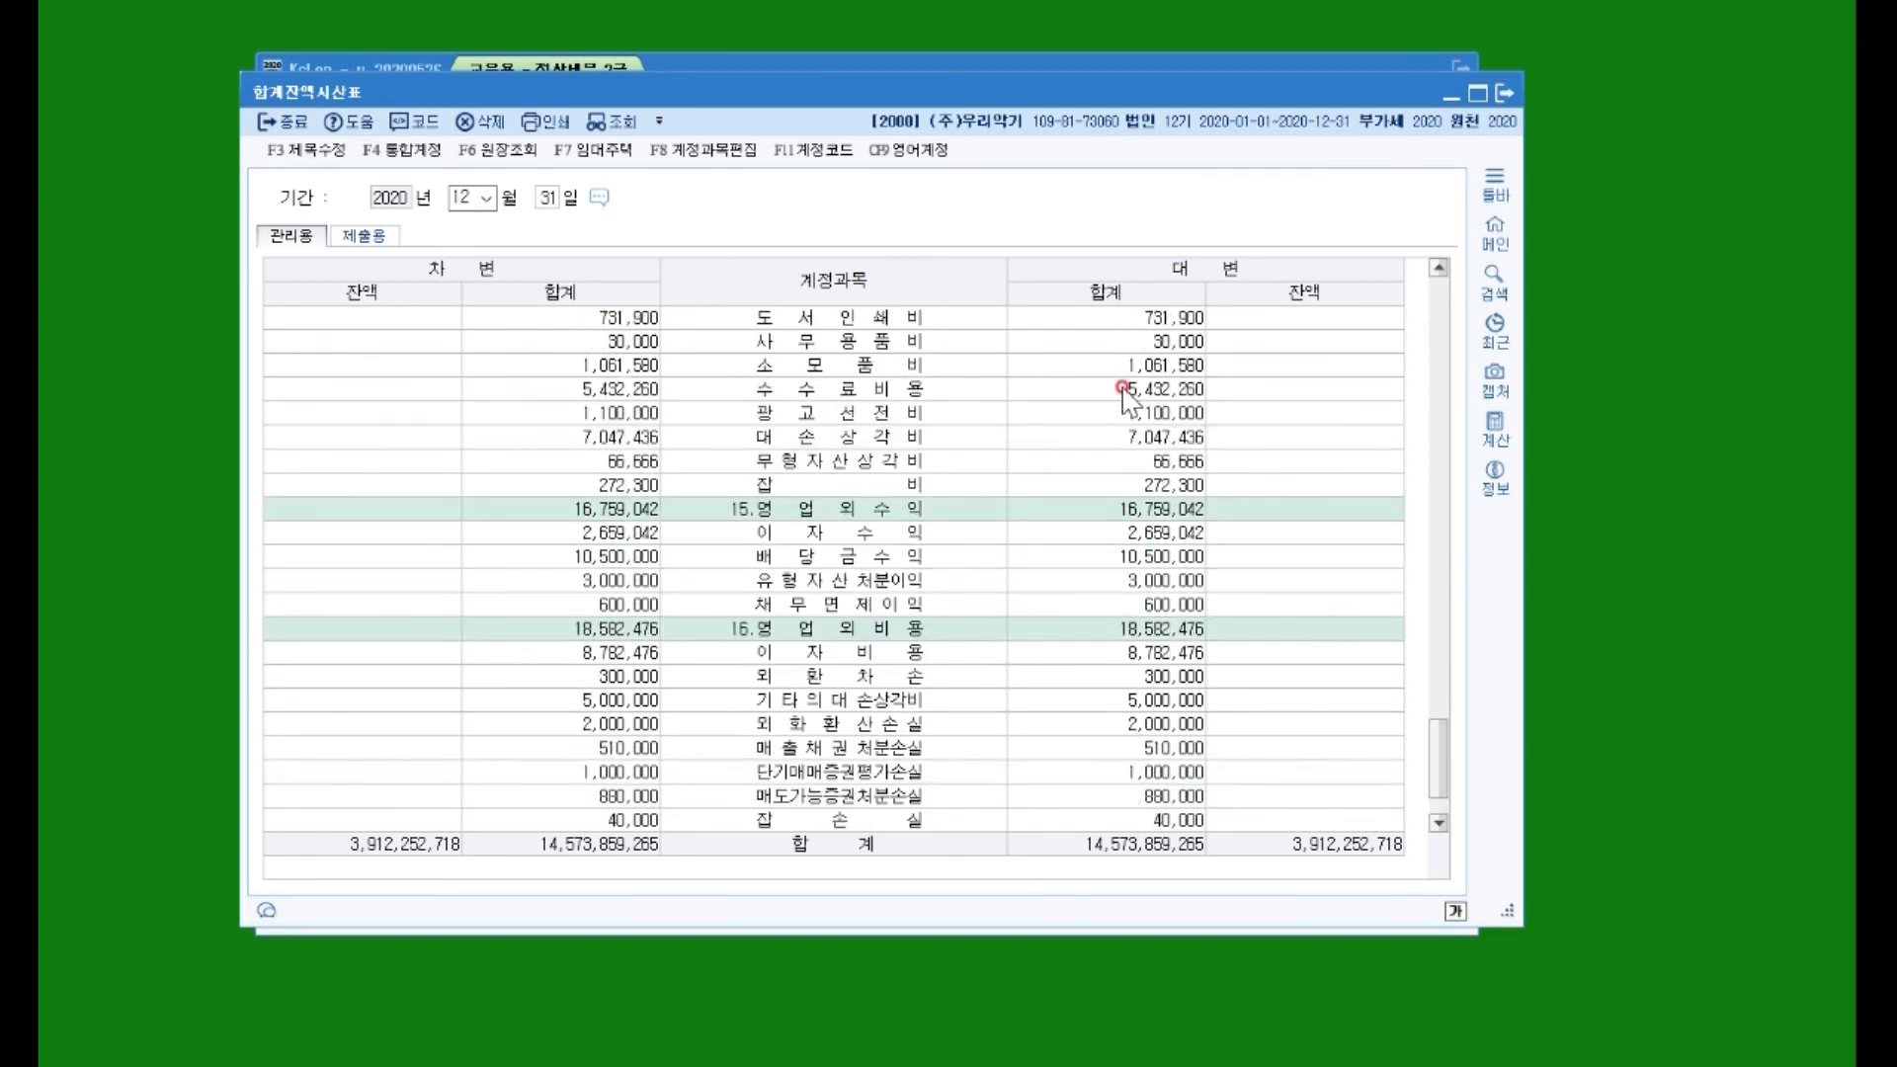
# Step: Open the 원장조회 ledger of 소모품비 under 판매비및일반관리비 and go to its December entries
pyautogui.click(1150, 384)
pyautogui.click(1136, 372)
pyautogui.click(793, 368)
pyautogui.doubleClick(793, 368)
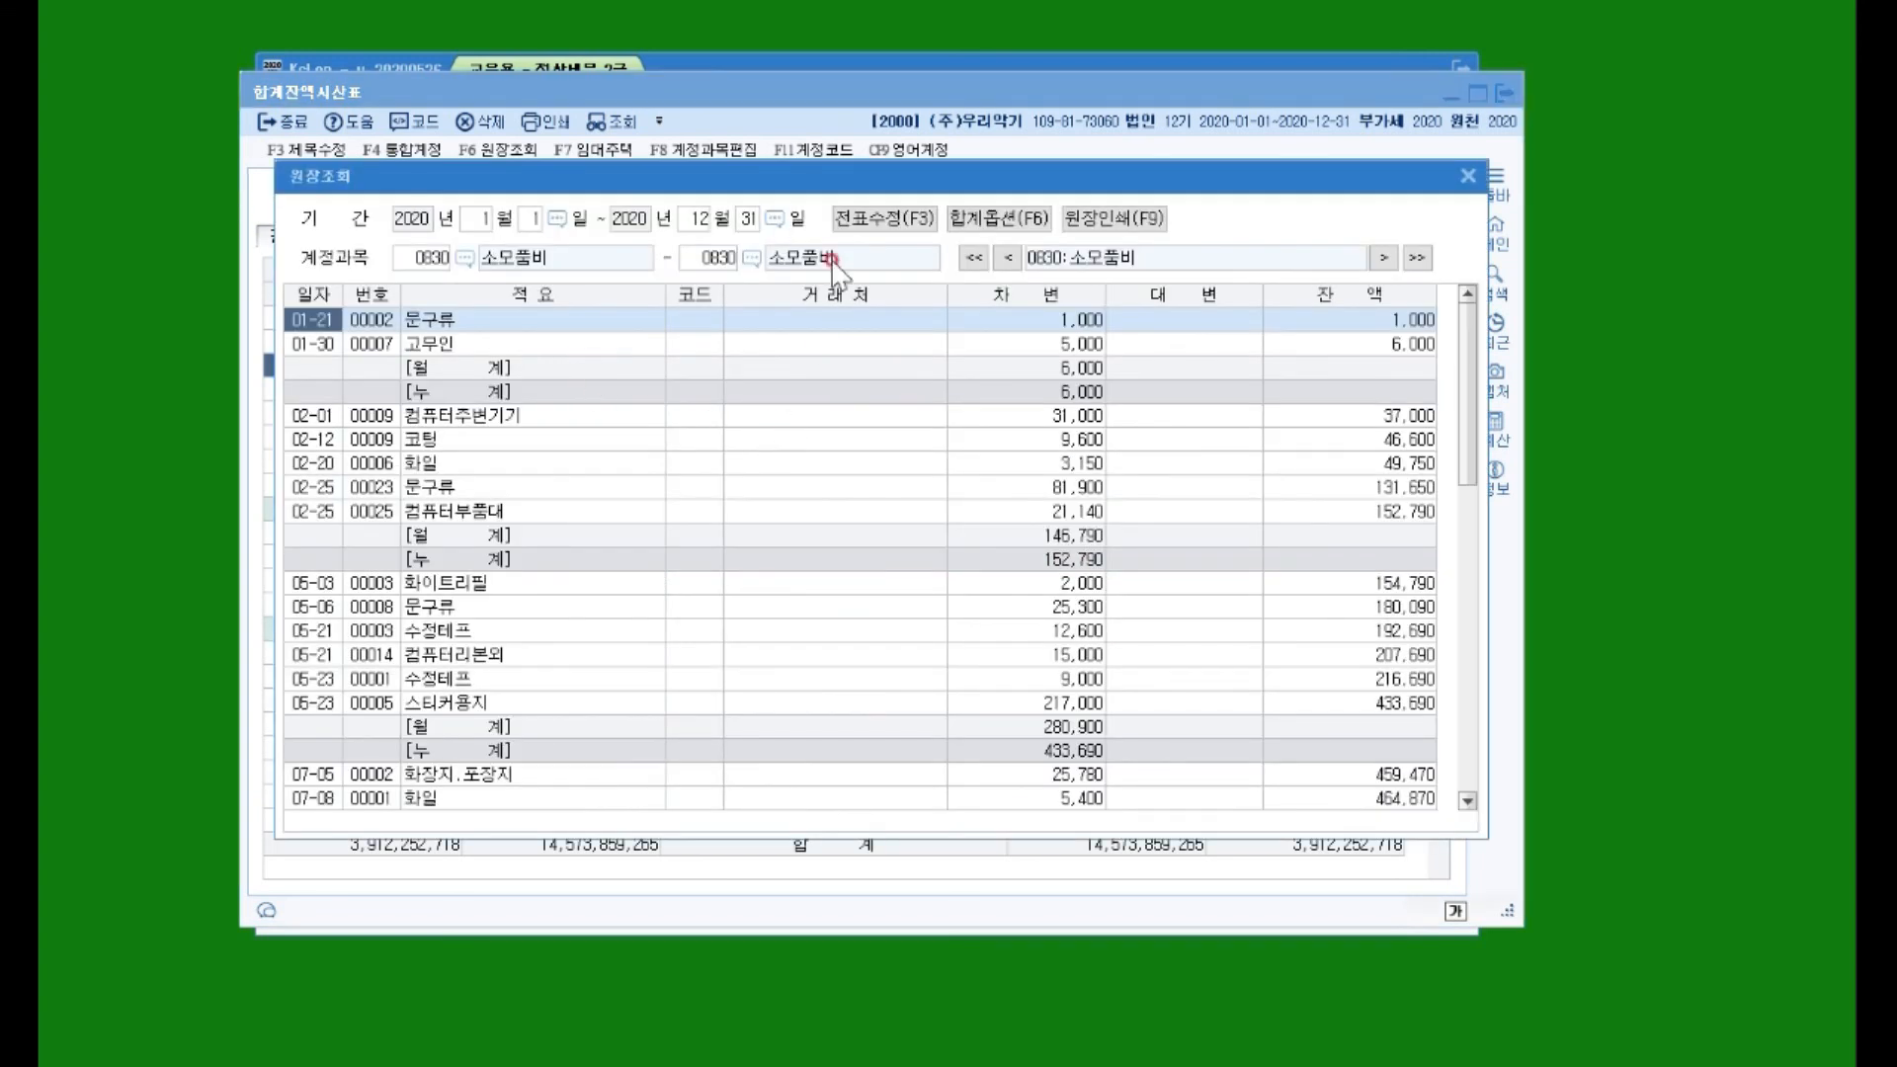
pyautogui.moveTo(882, 188); pyautogui.dragTo(887, 123)
pyautogui.scroll(-10, 1284, 583)
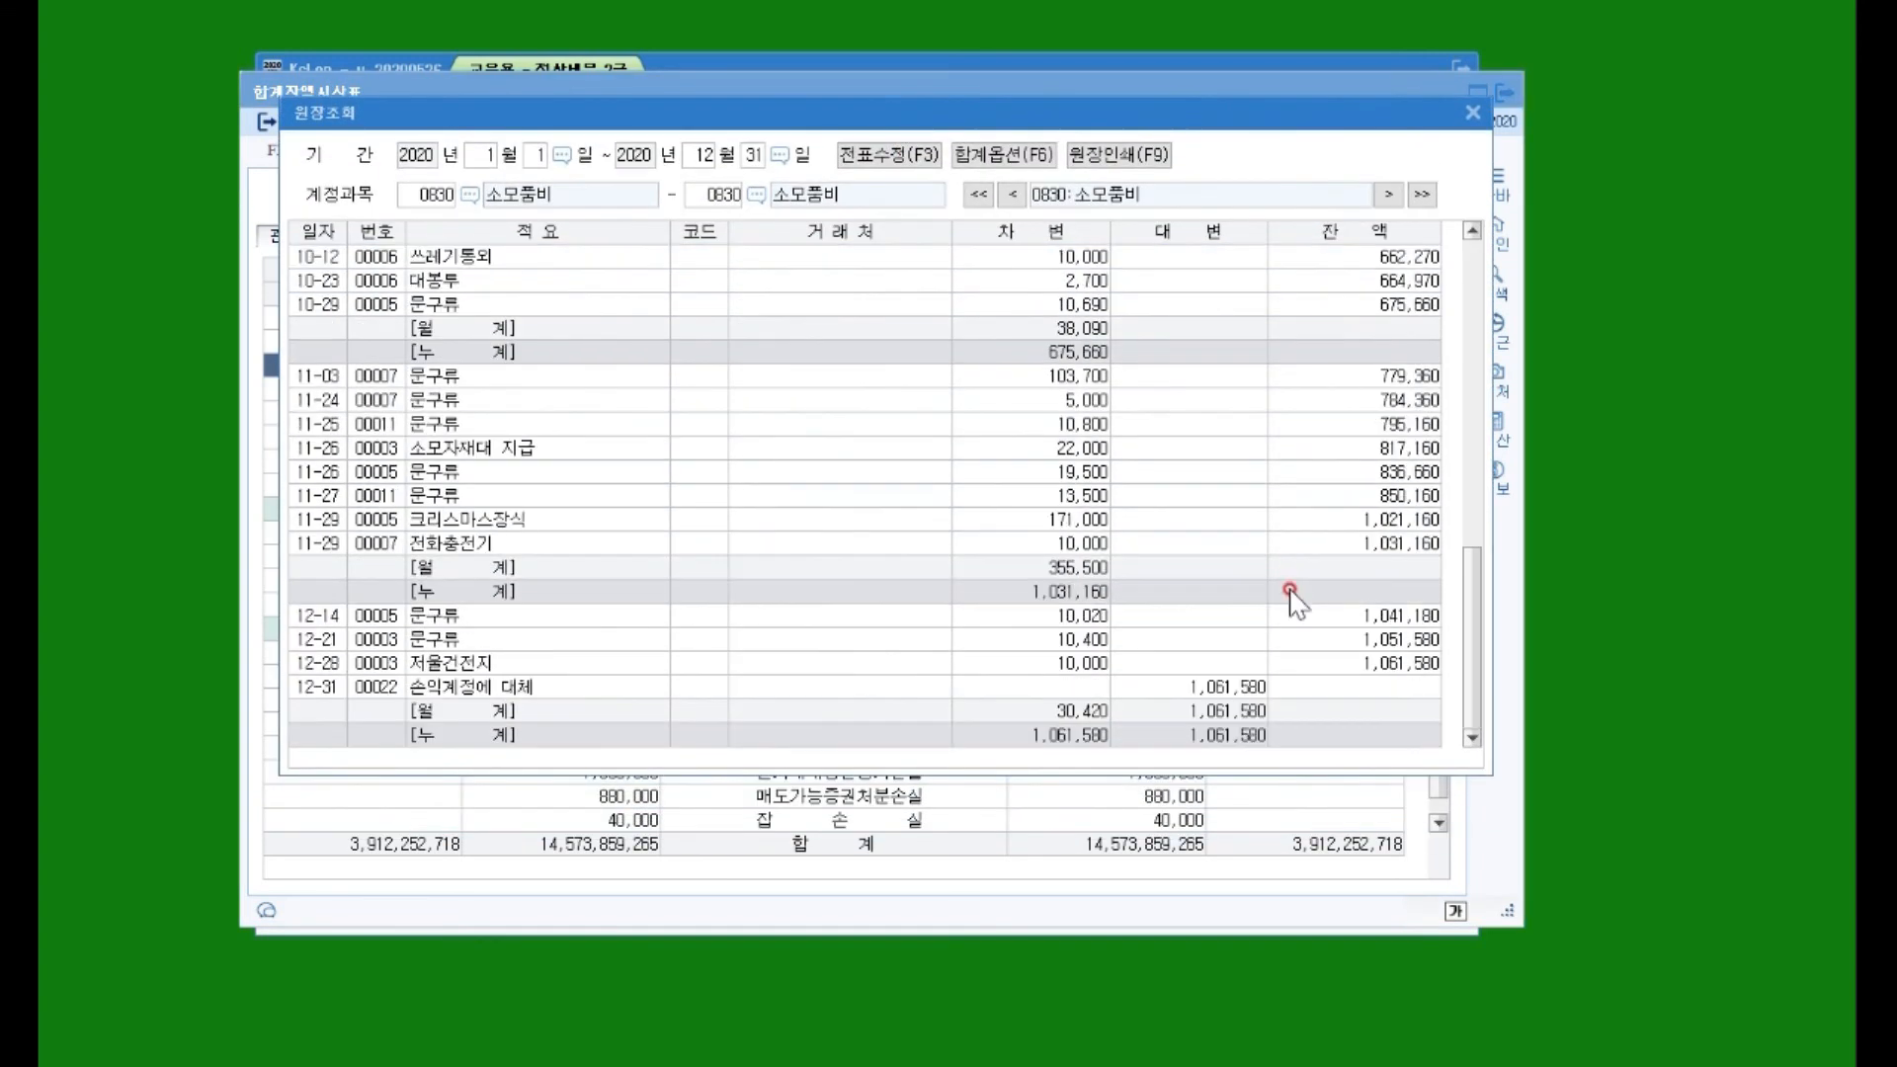
# Step: Compare the 12-31 손익계정에 대체 entry with the preceding 소모품비 balance, then close the ledger and 합계잔액시산표
pyautogui.click(311, 689)
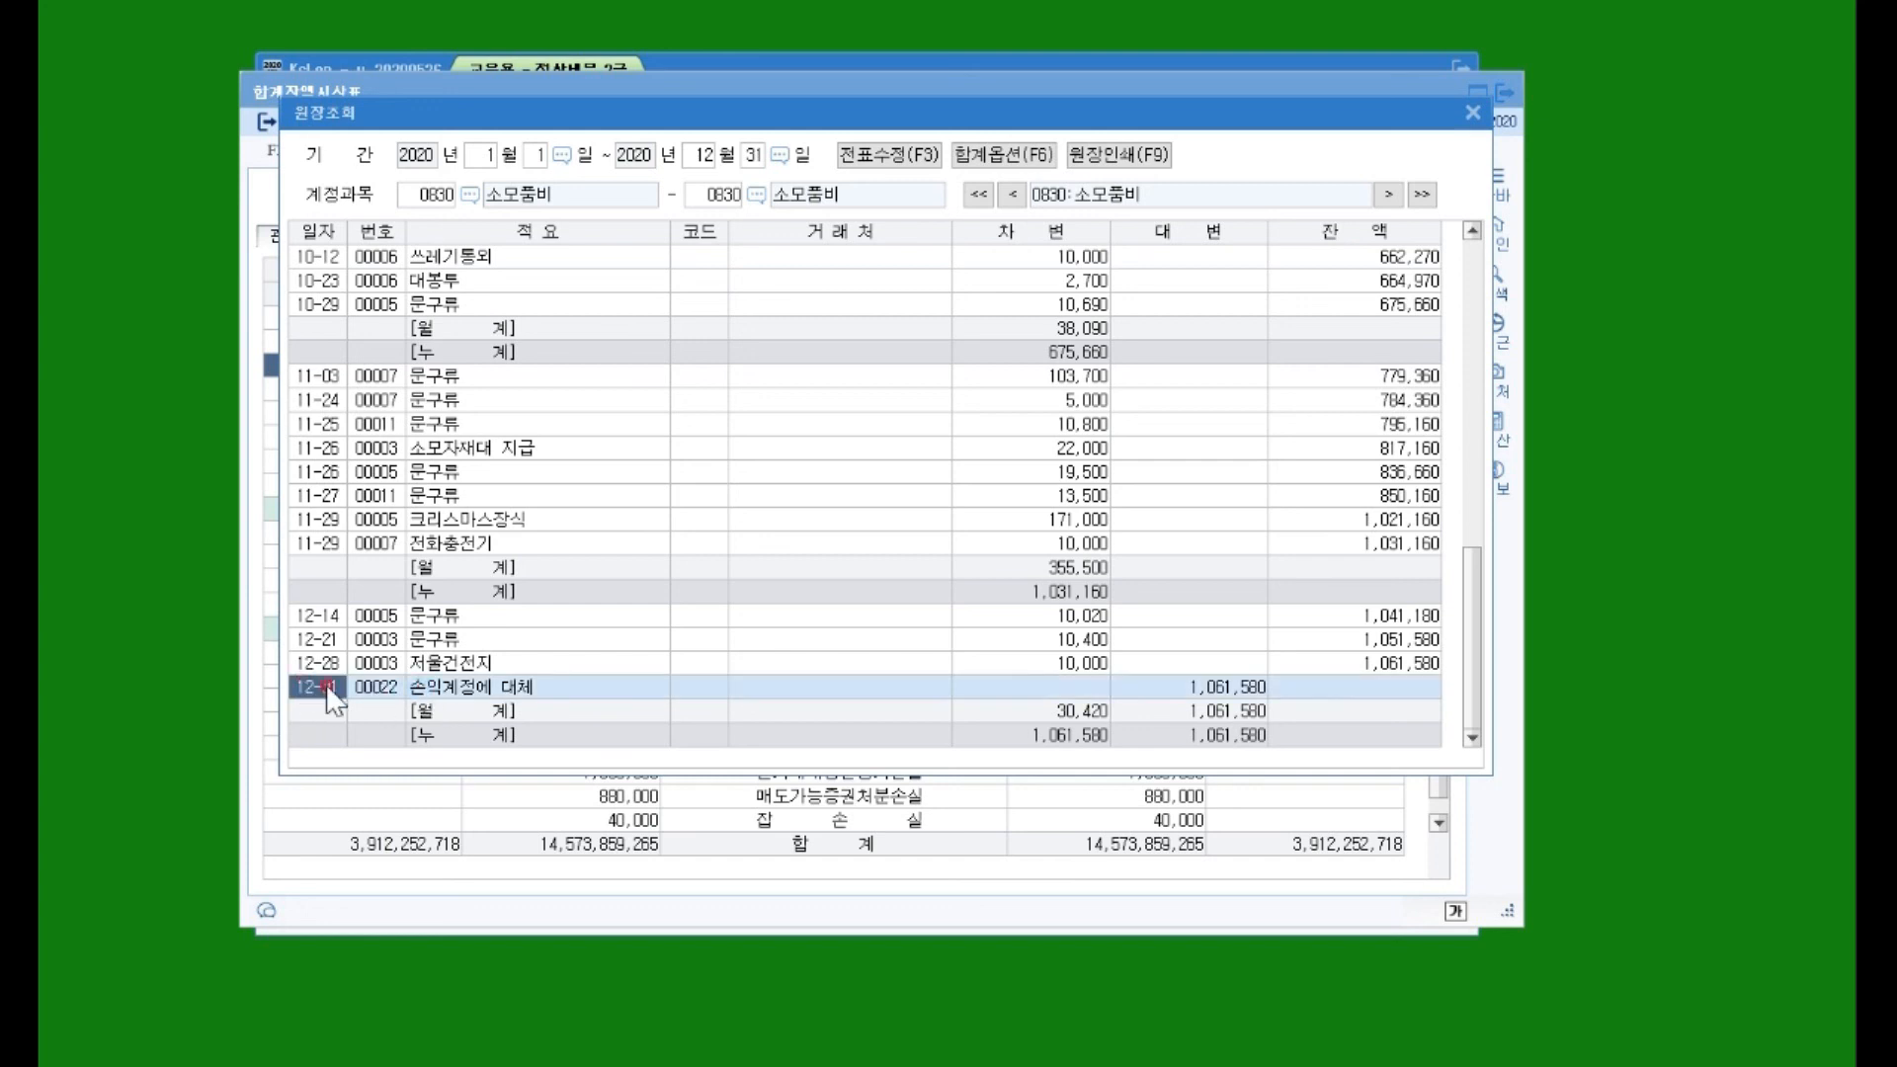
pyautogui.click(488, 690)
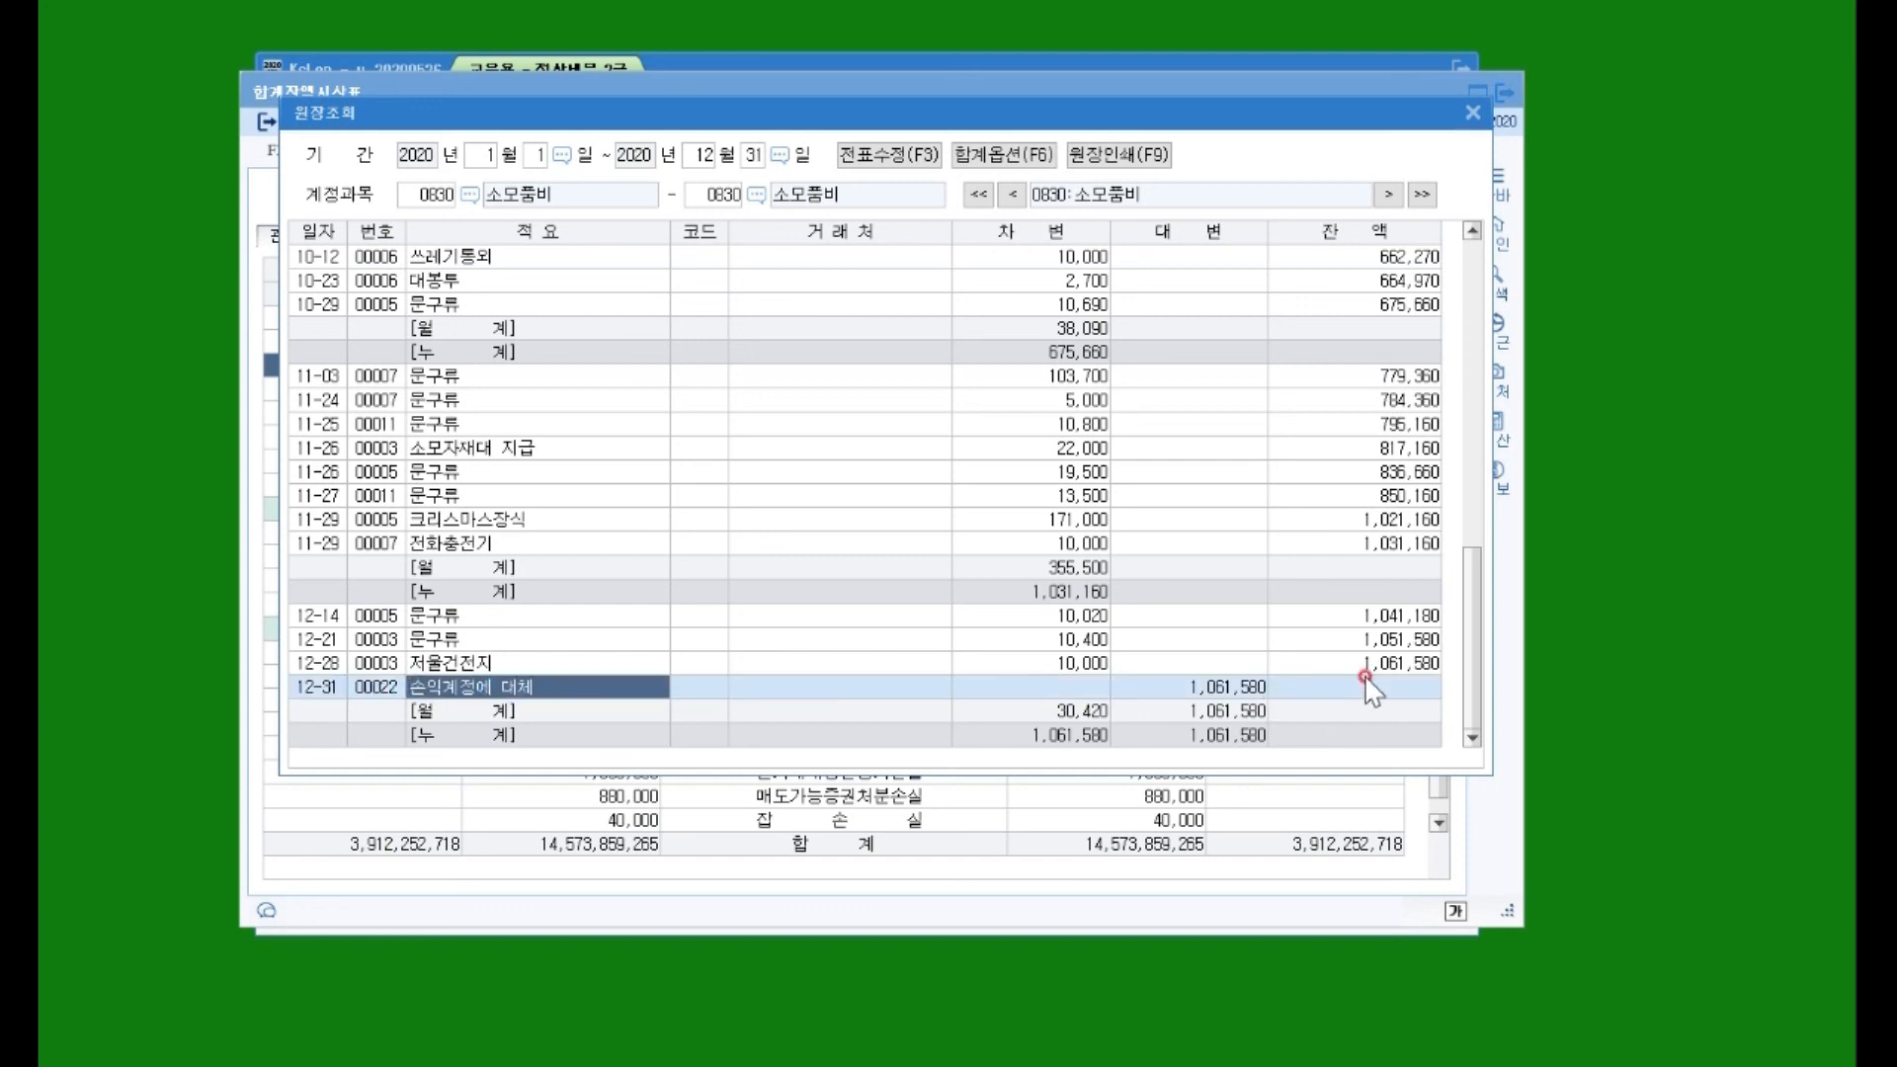
pyautogui.click(1412, 664)
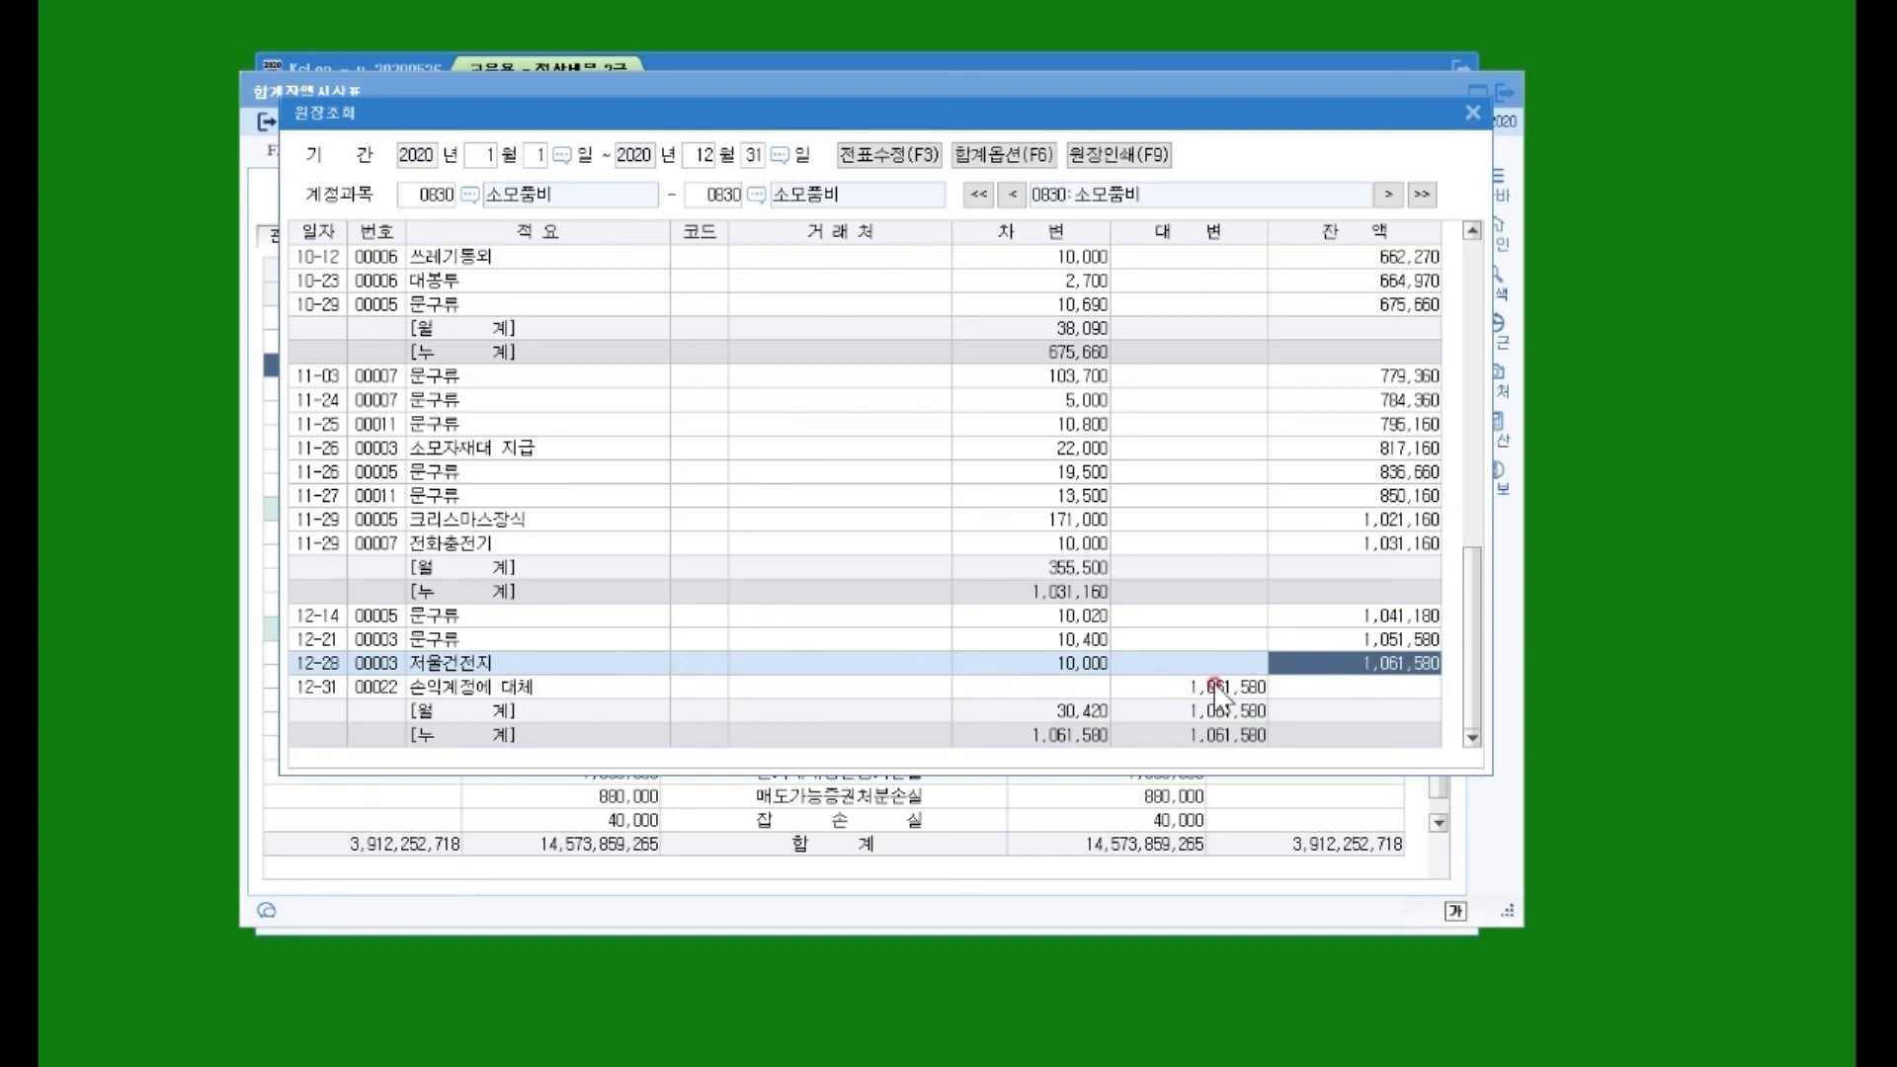
pyautogui.click(1144, 690)
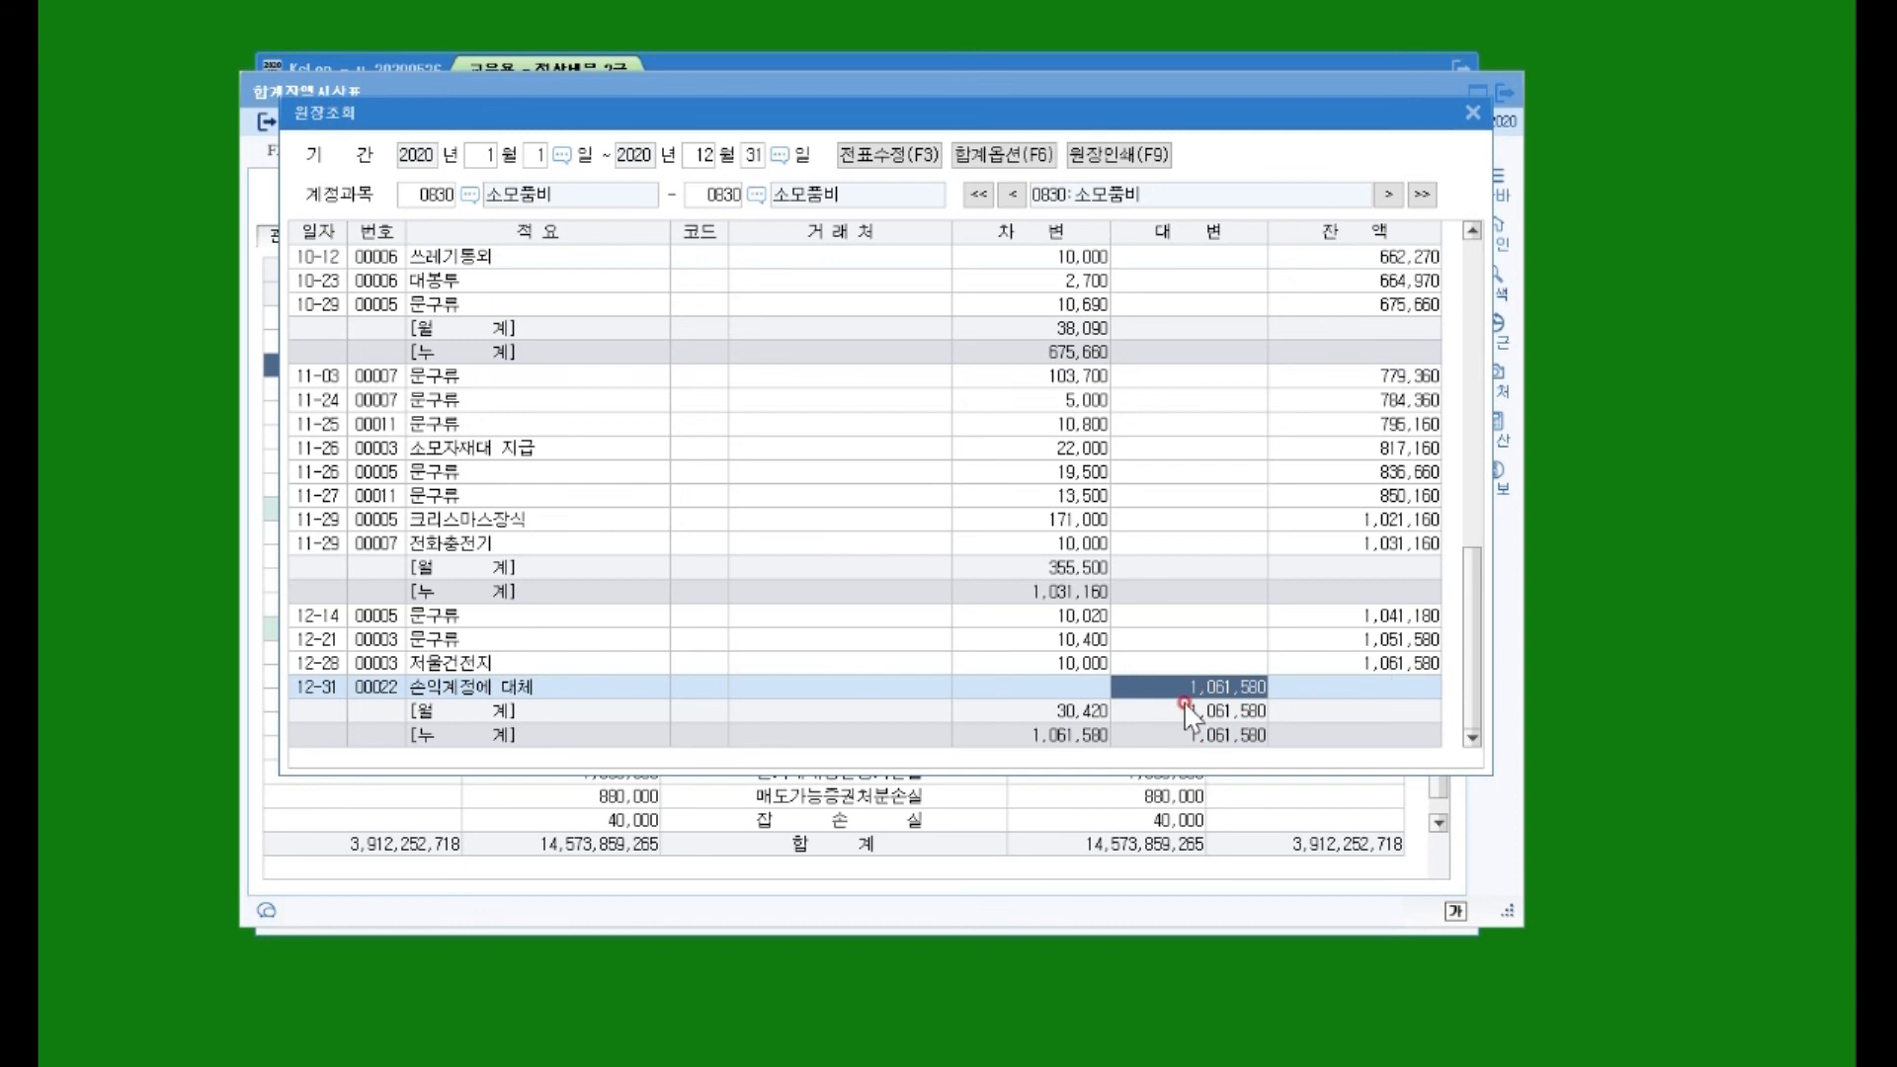
pyautogui.click(1472, 112)
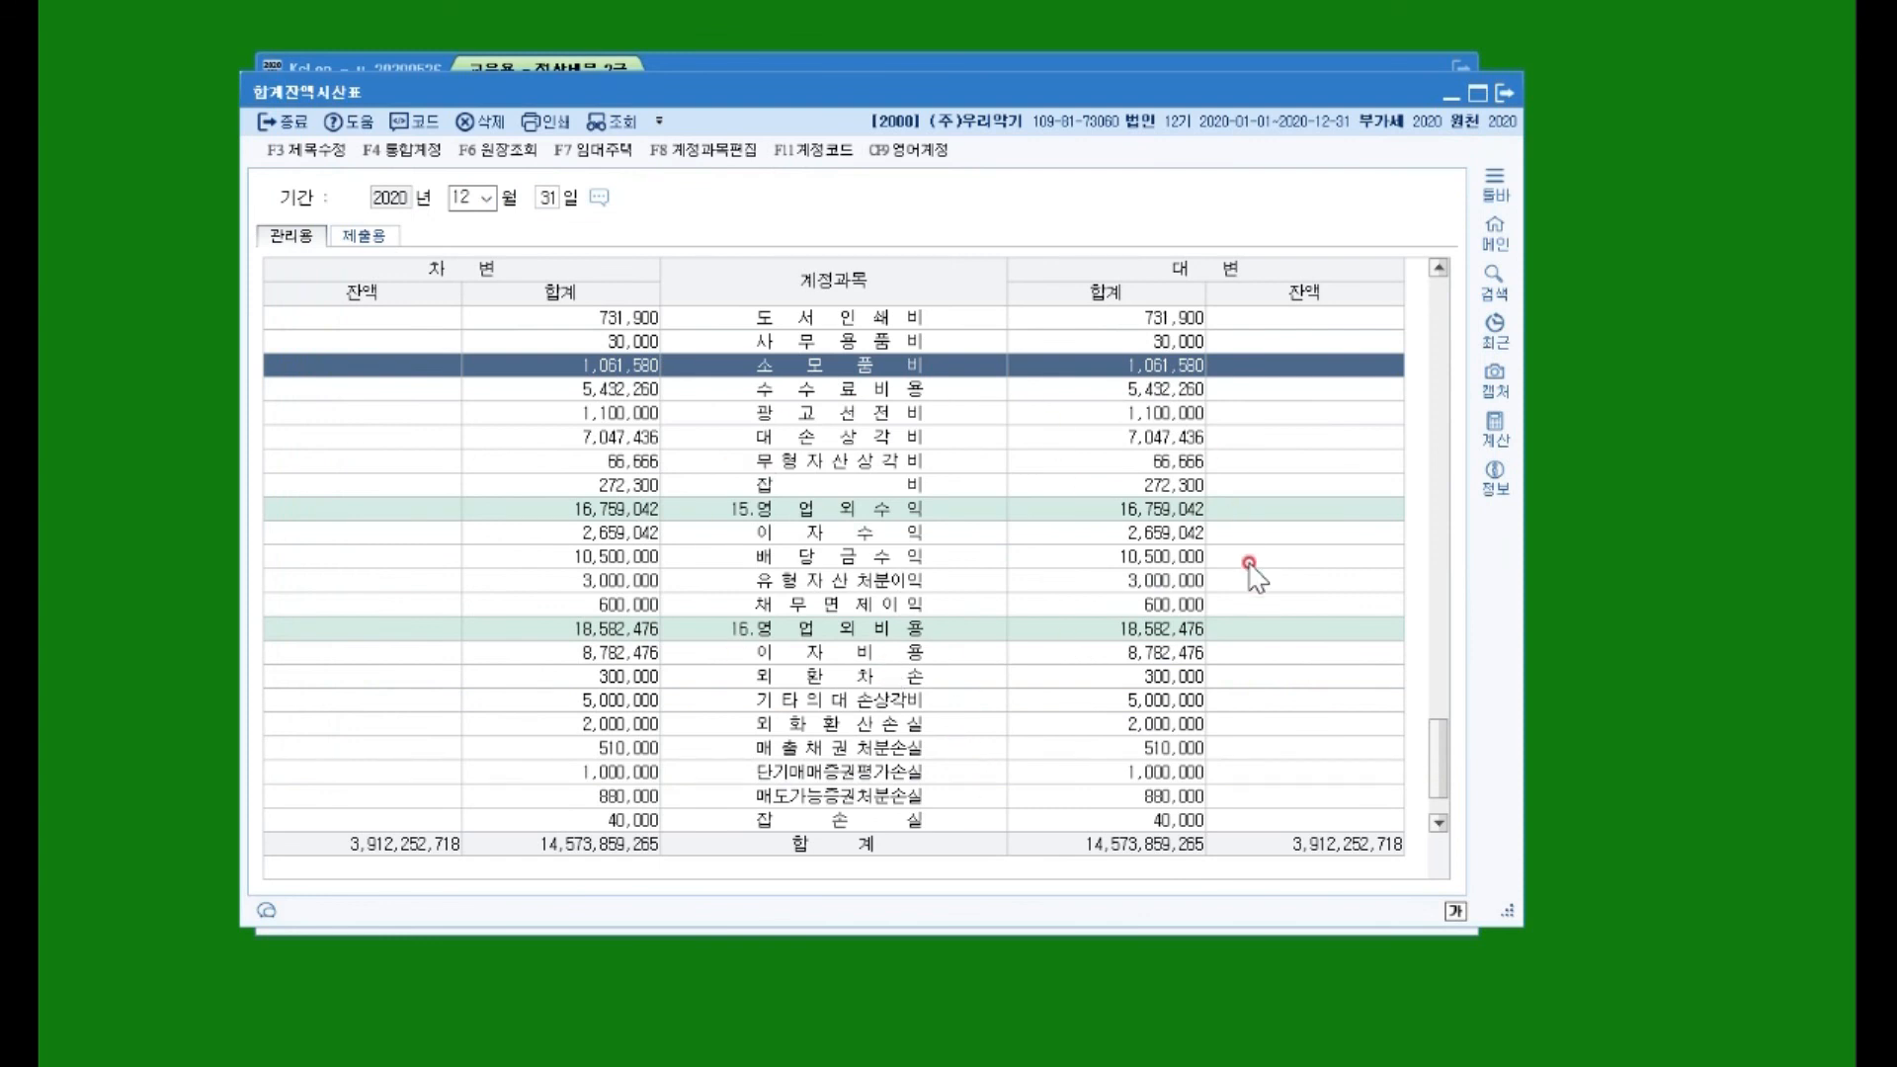
pyautogui.click(1508, 91)
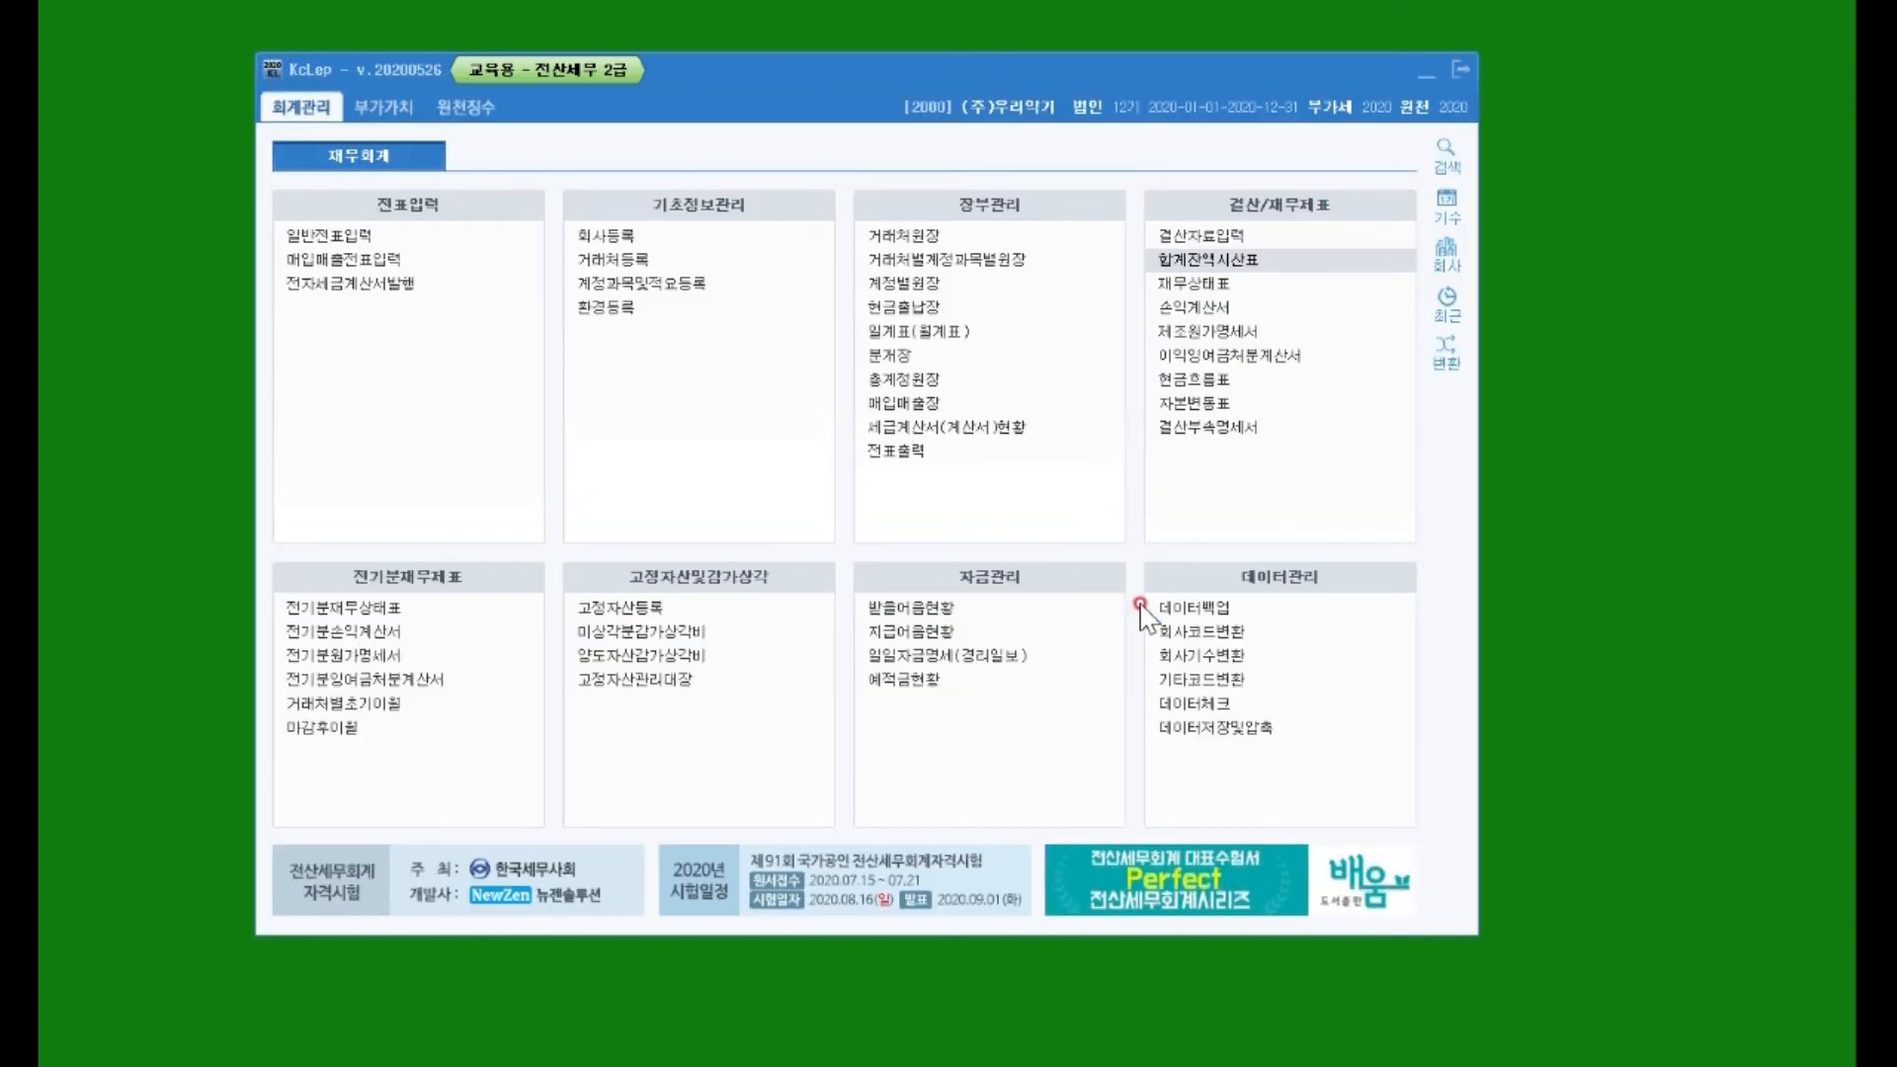